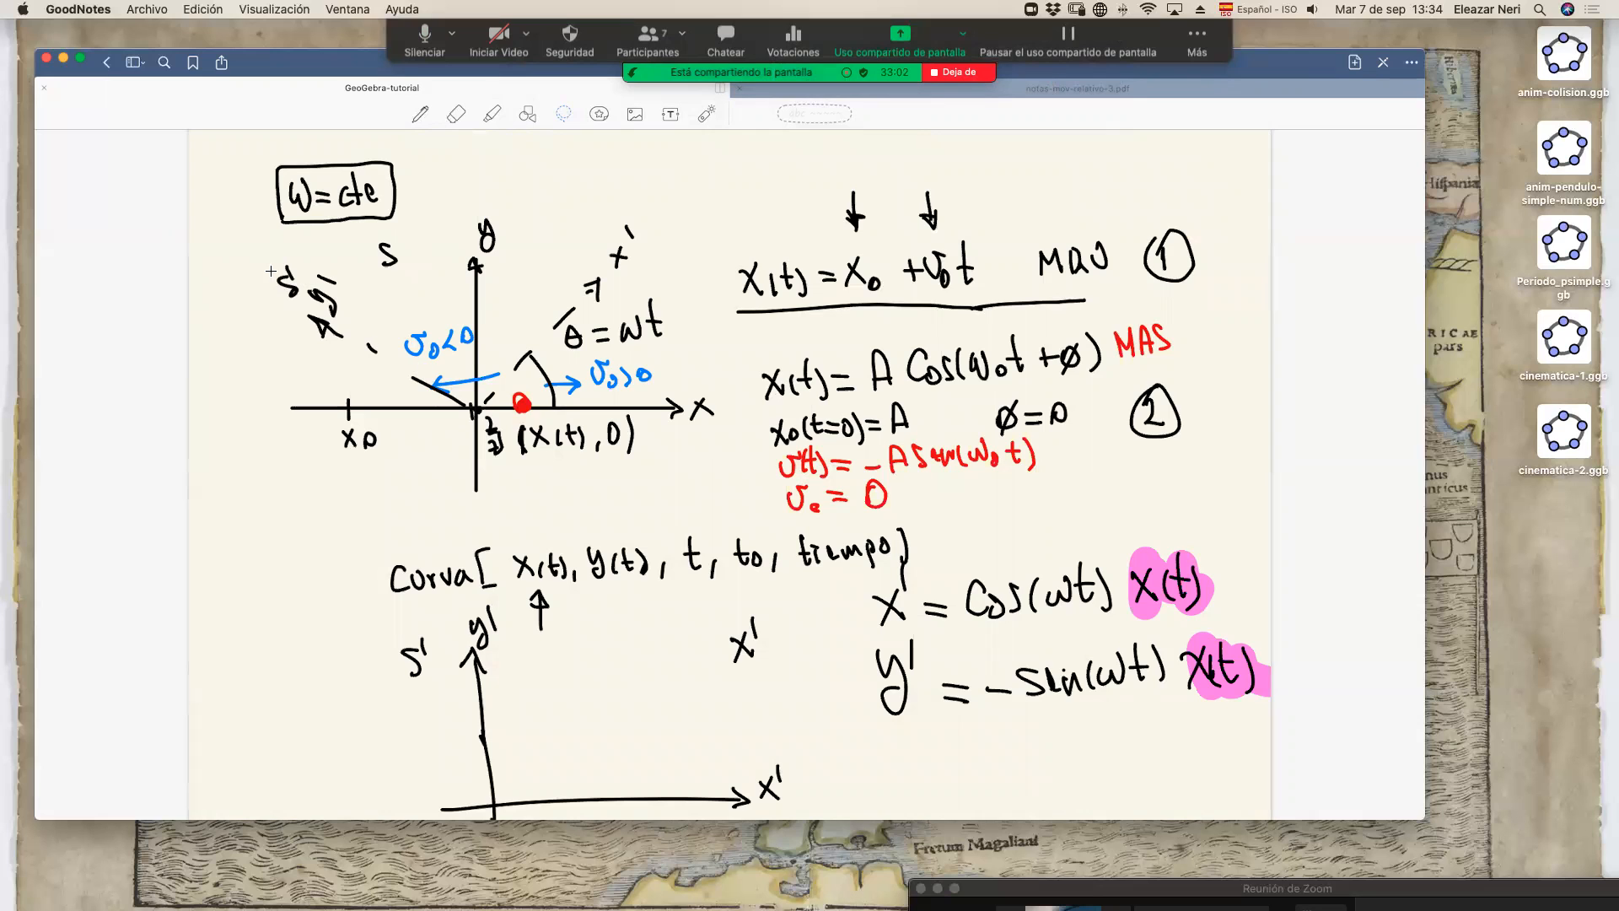
pyautogui.scroll(-5, 755, 603)
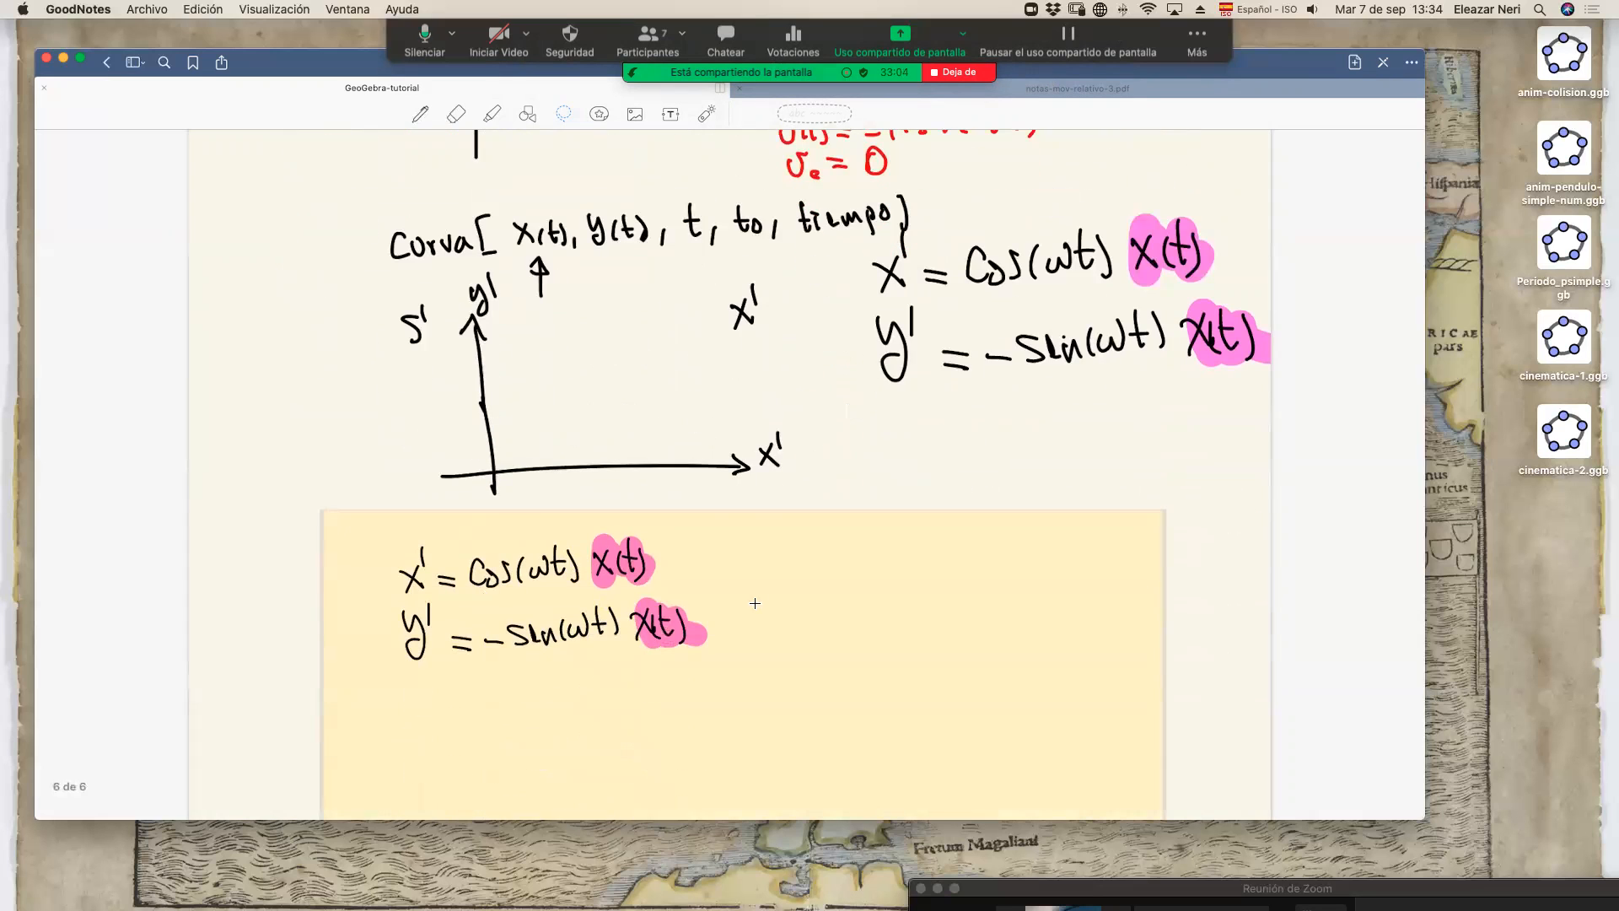
pyautogui.moveTo(745, 550); pyautogui.dragTo(782, 638)
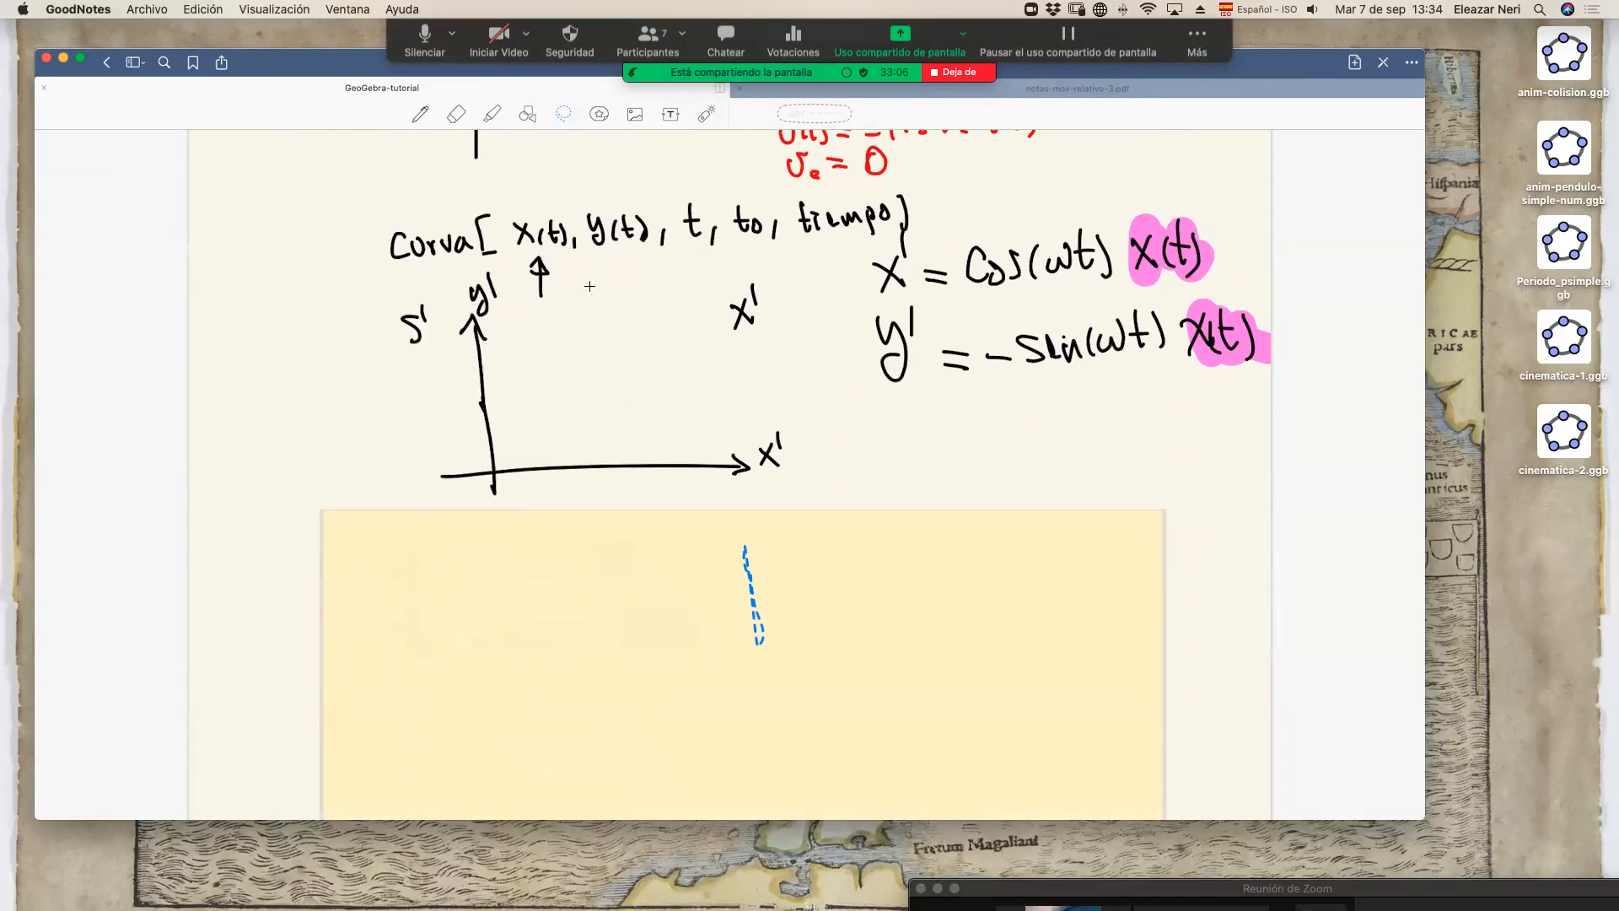
pyautogui.press('super+z')
# Underline cos(ωt) and sin(ωt) in black pen in the two equations of the yellow box.
pyautogui.click(418, 115)
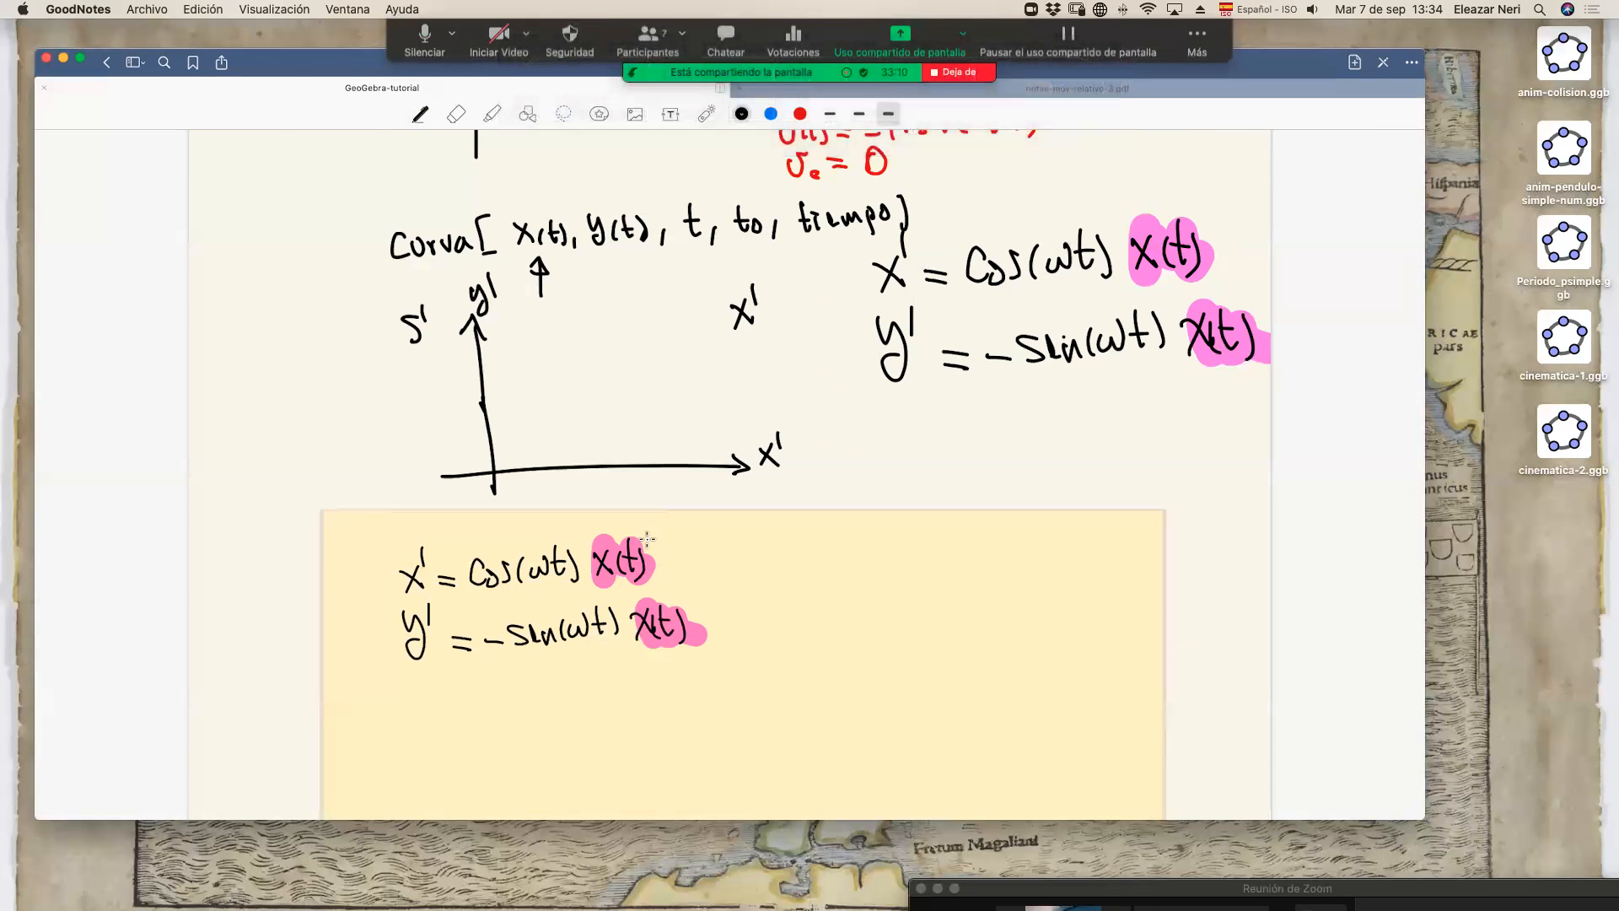
pyautogui.scroll(5, 972, 437)
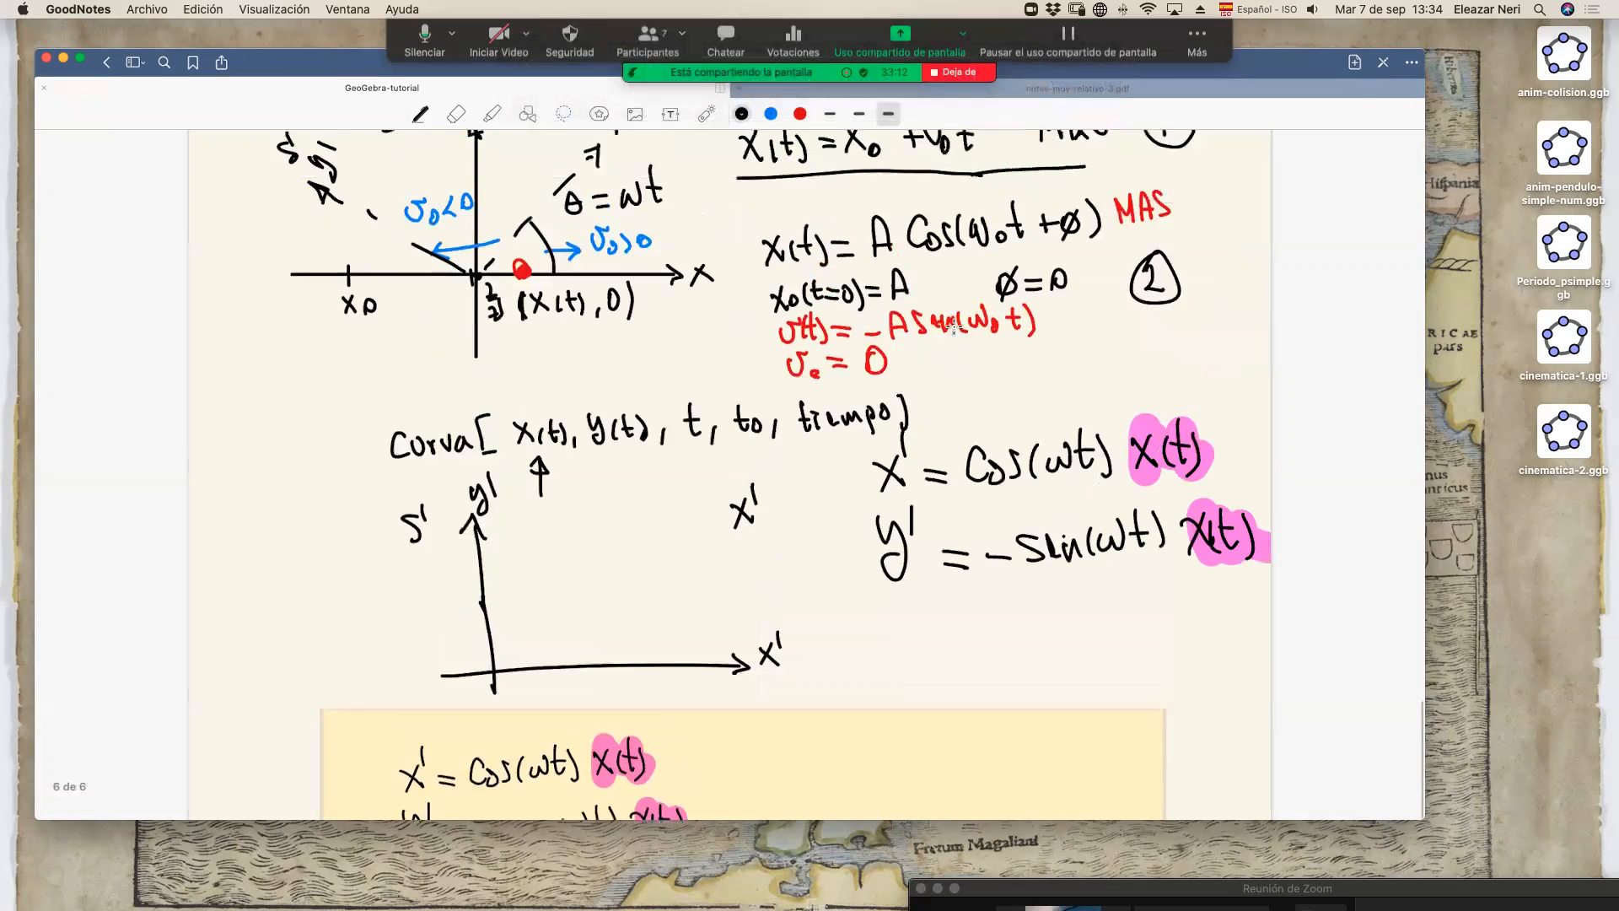
pyautogui.scroll(-6, 687, 597)
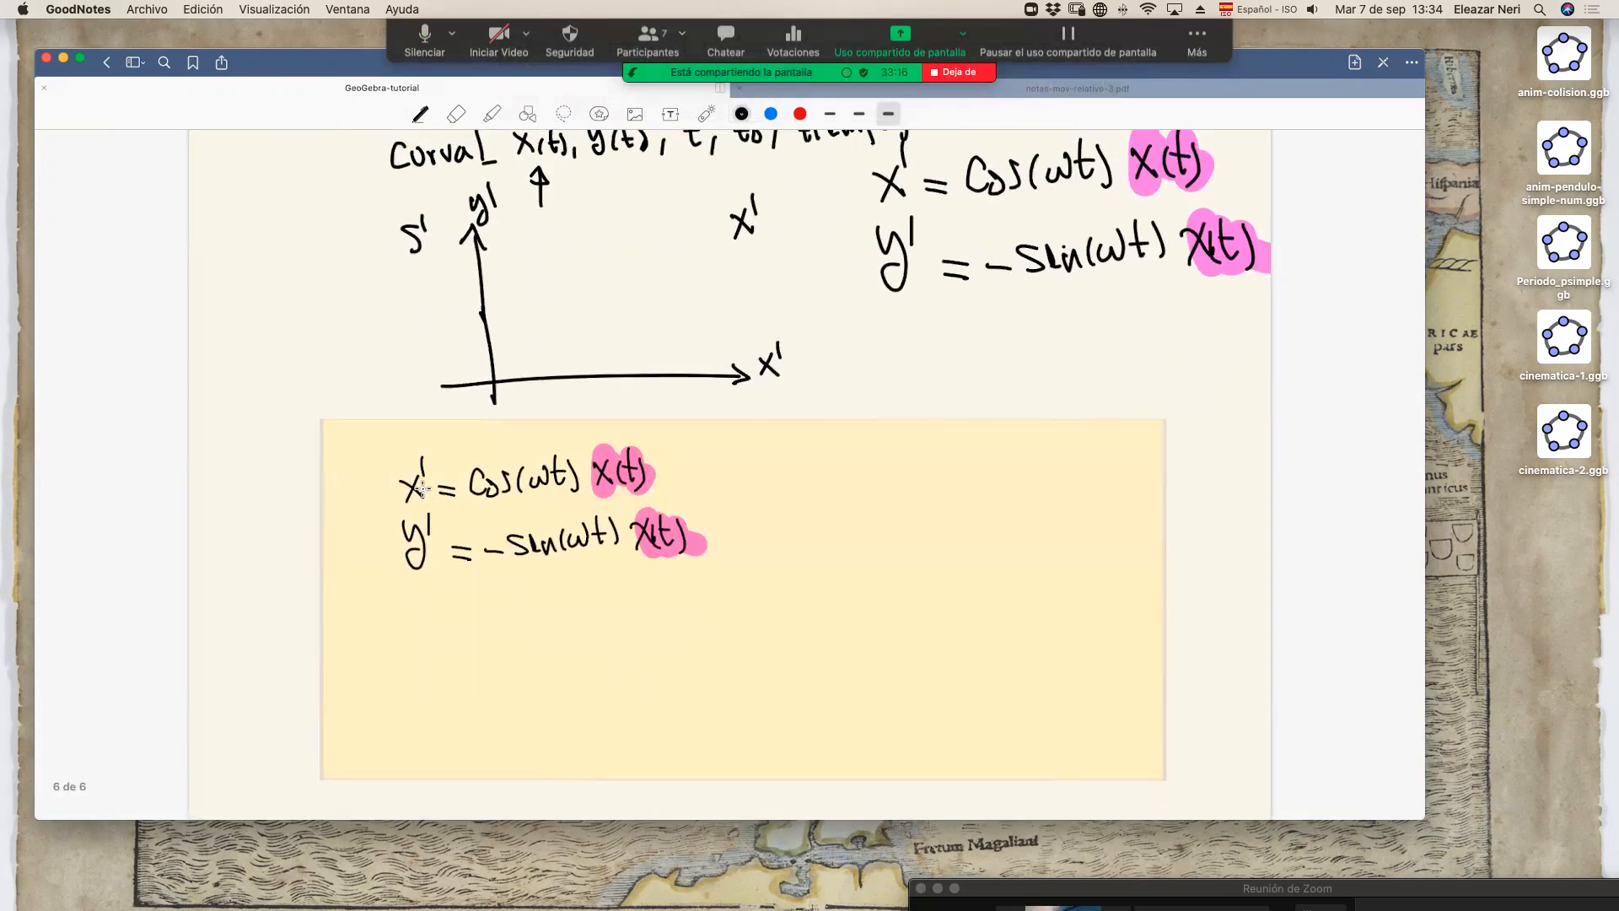
pyautogui.moveTo(477, 505); pyautogui.dragTo(563, 498)
pyautogui.moveTo(521, 568); pyautogui.dragTo(613, 562)
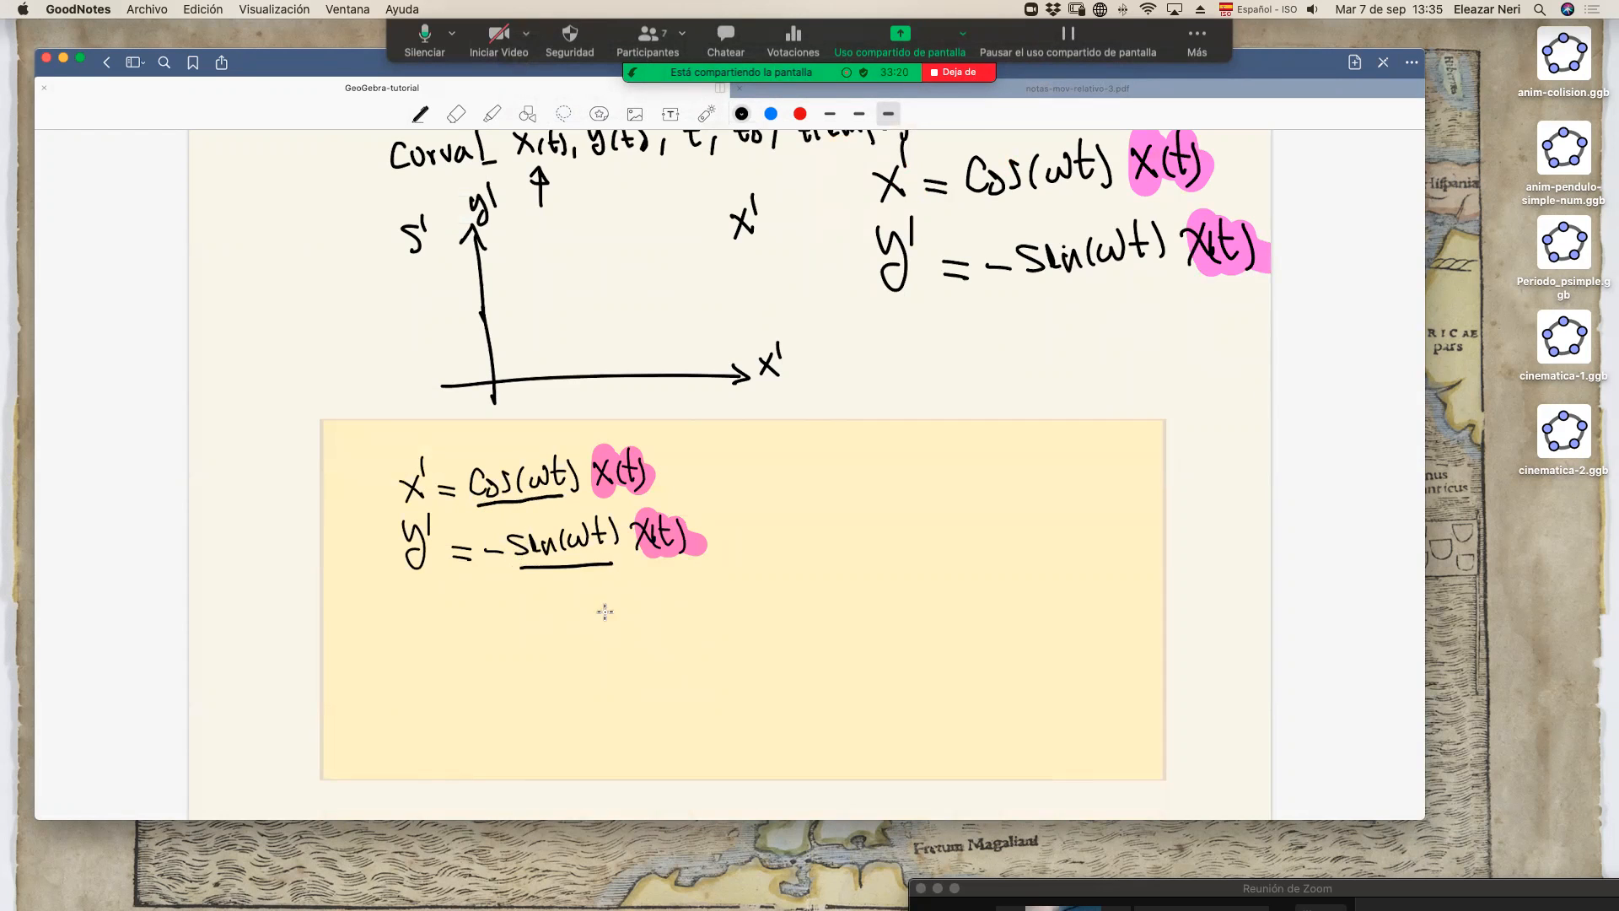
# Switch to GeoGebra Classic 5 and enlarge its empty window over the notes.
pyautogui.moveTo(2, 844)
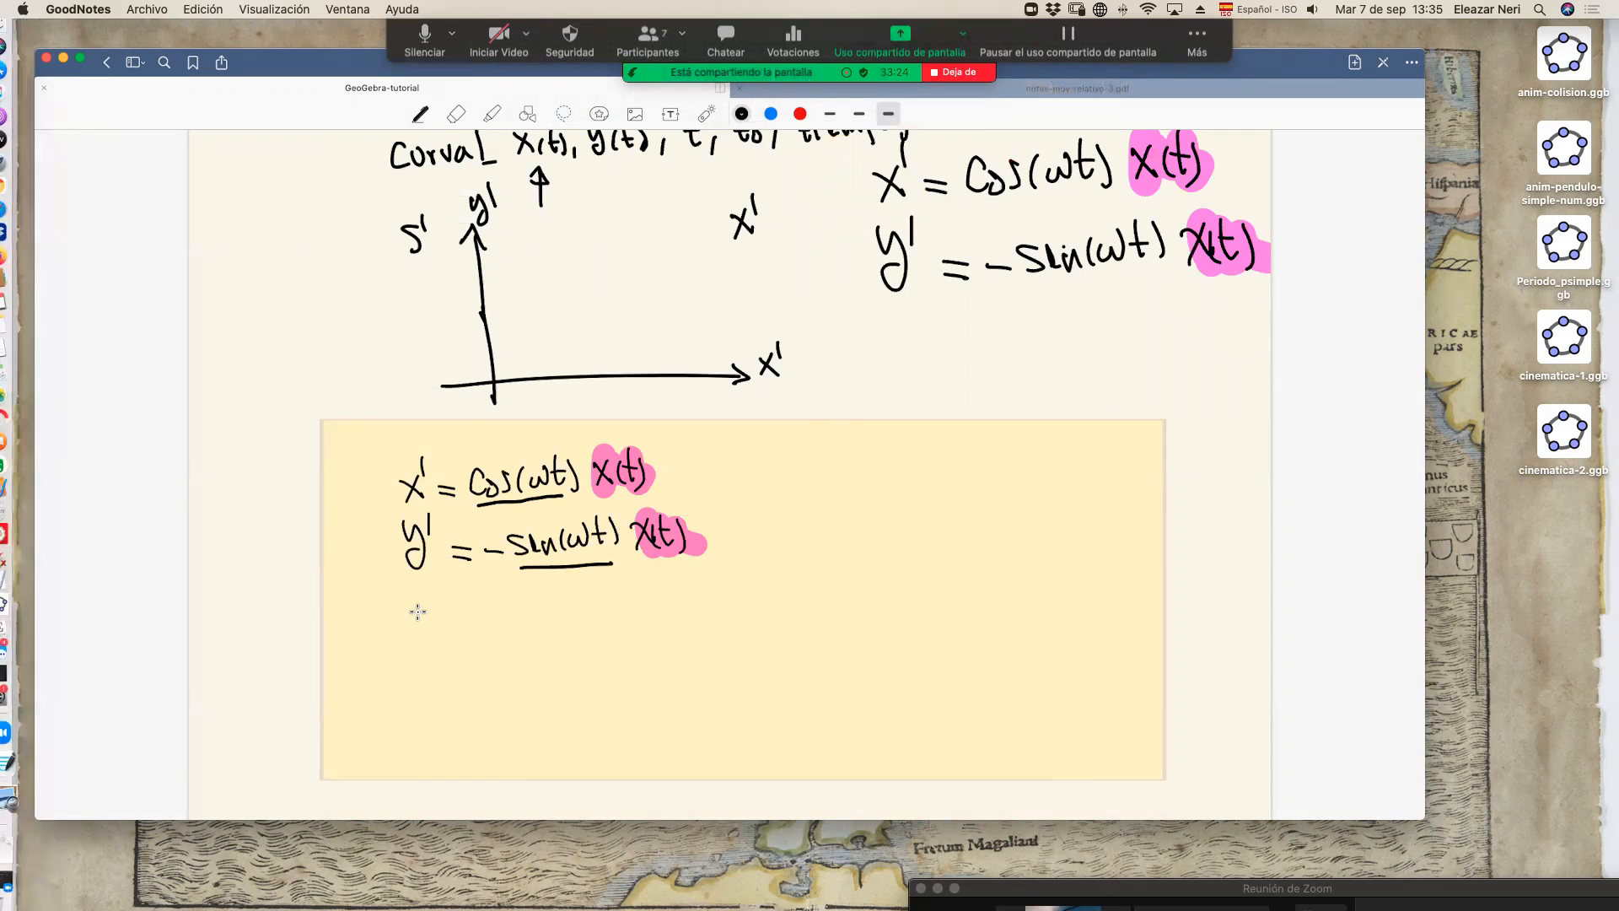
pyautogui.click(206, 294)
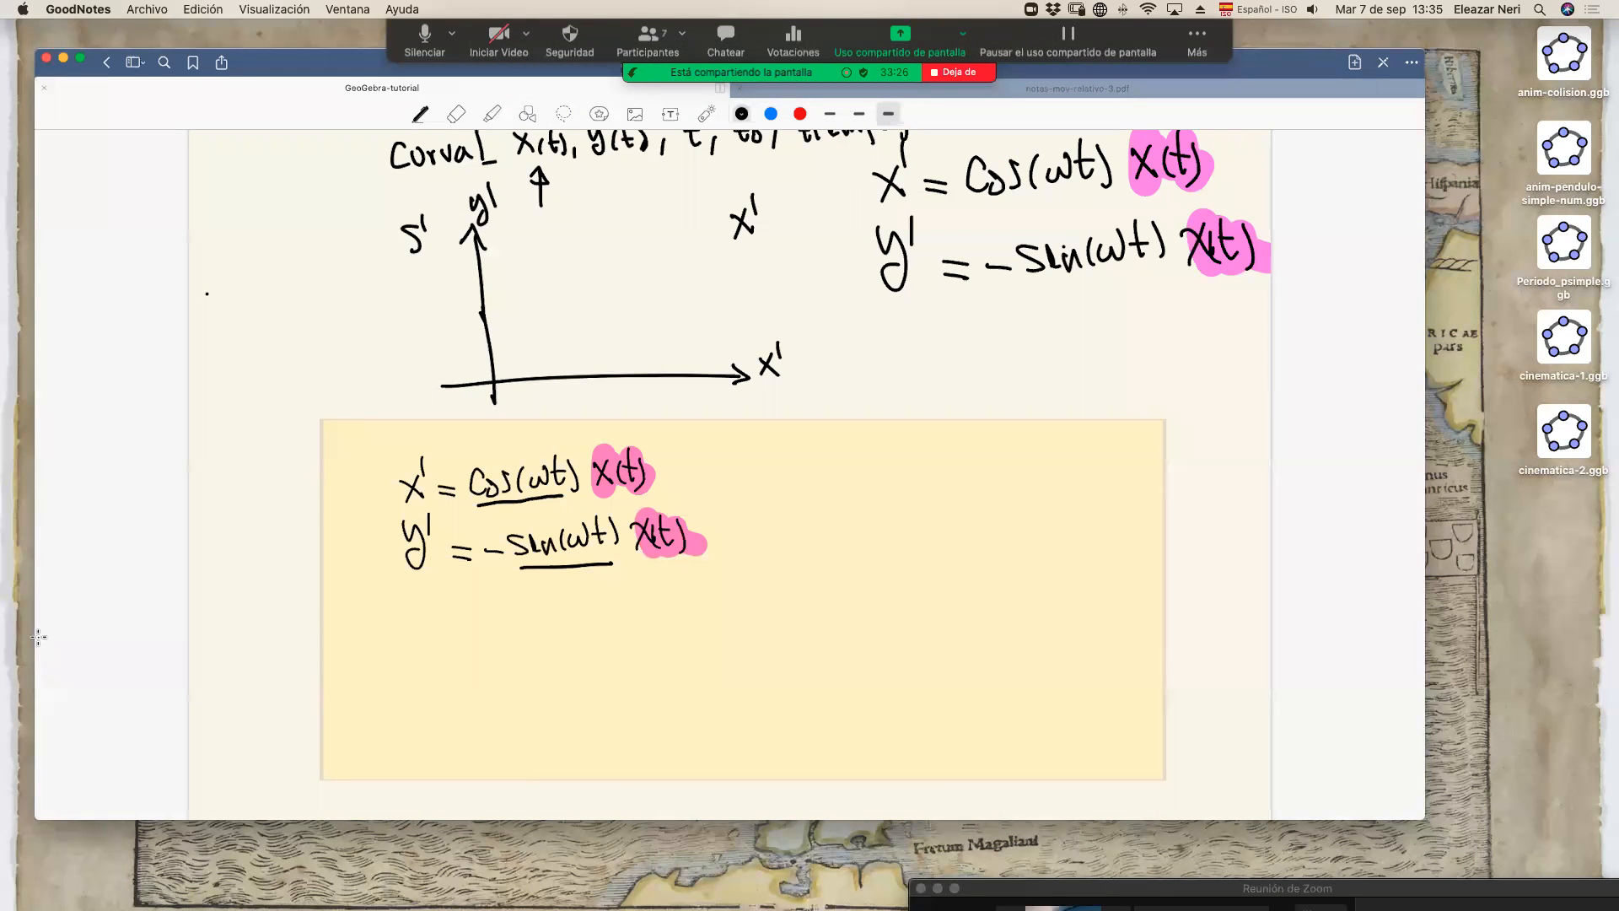
pyautogui.moveTo(3, 727)
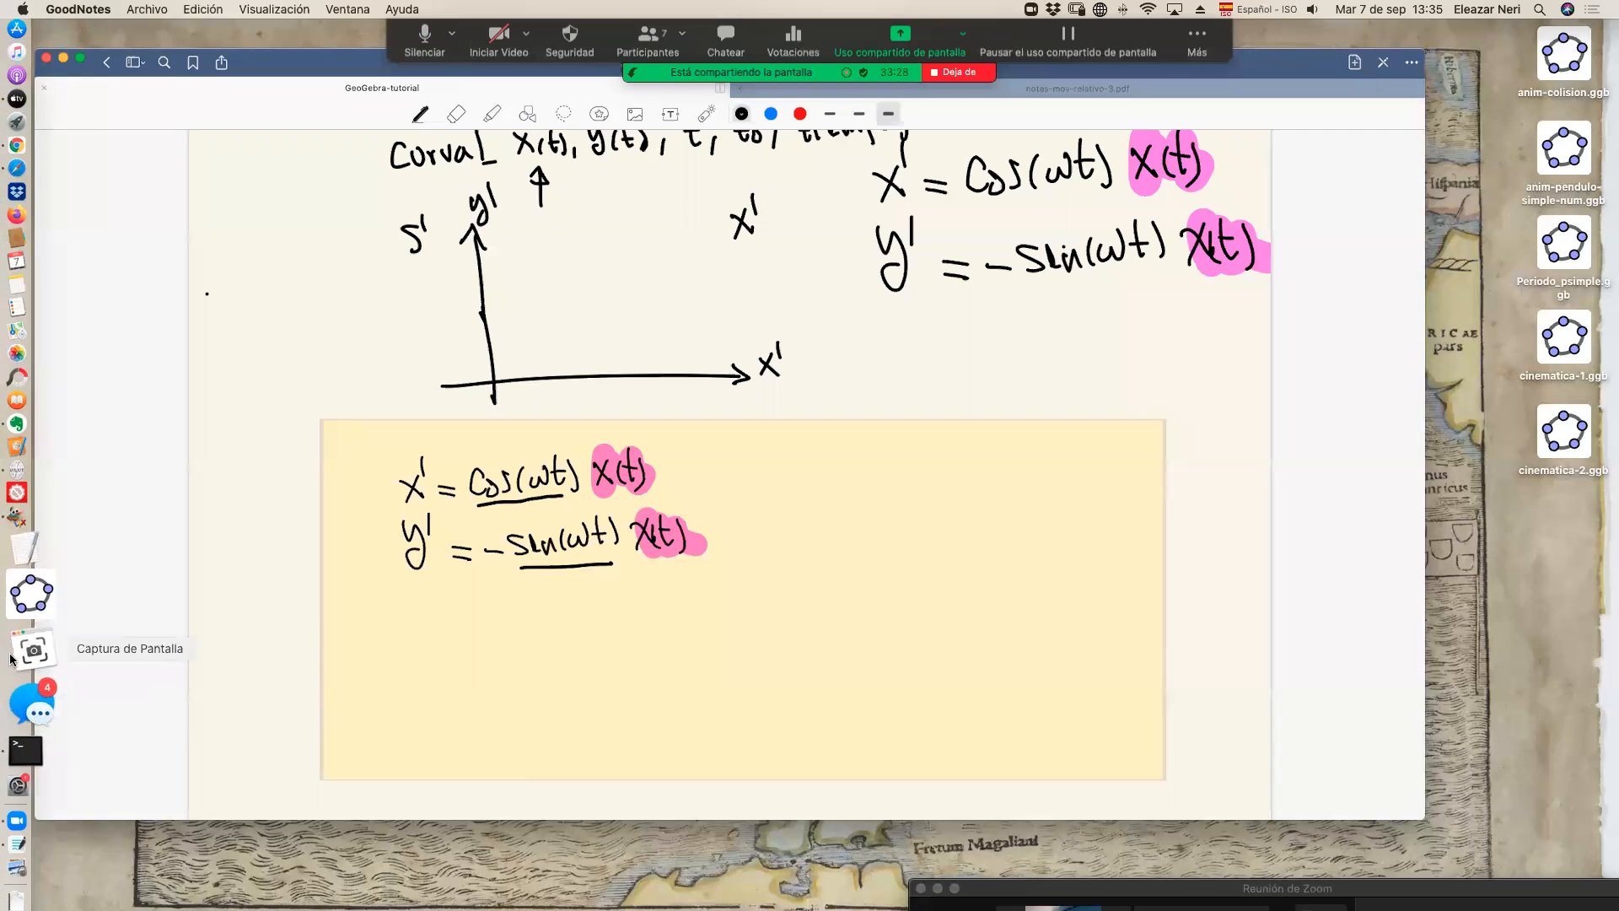
pyautogui.click(17, 616)
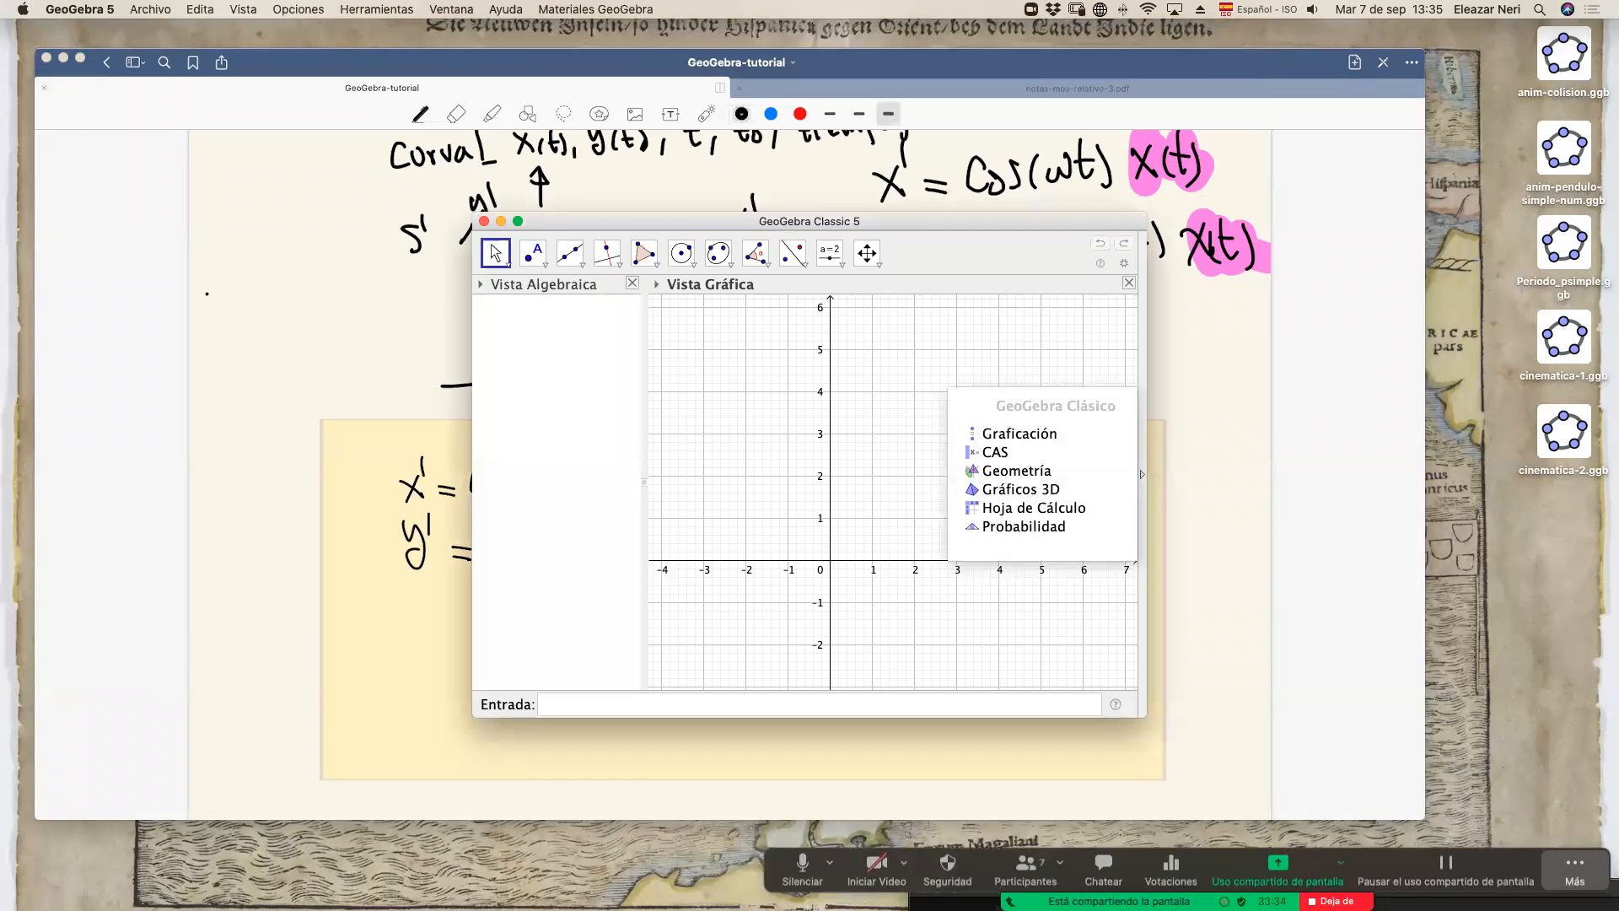
pyautogui.moveTo(954, 224); pyautogui.dragTo(655, 97)
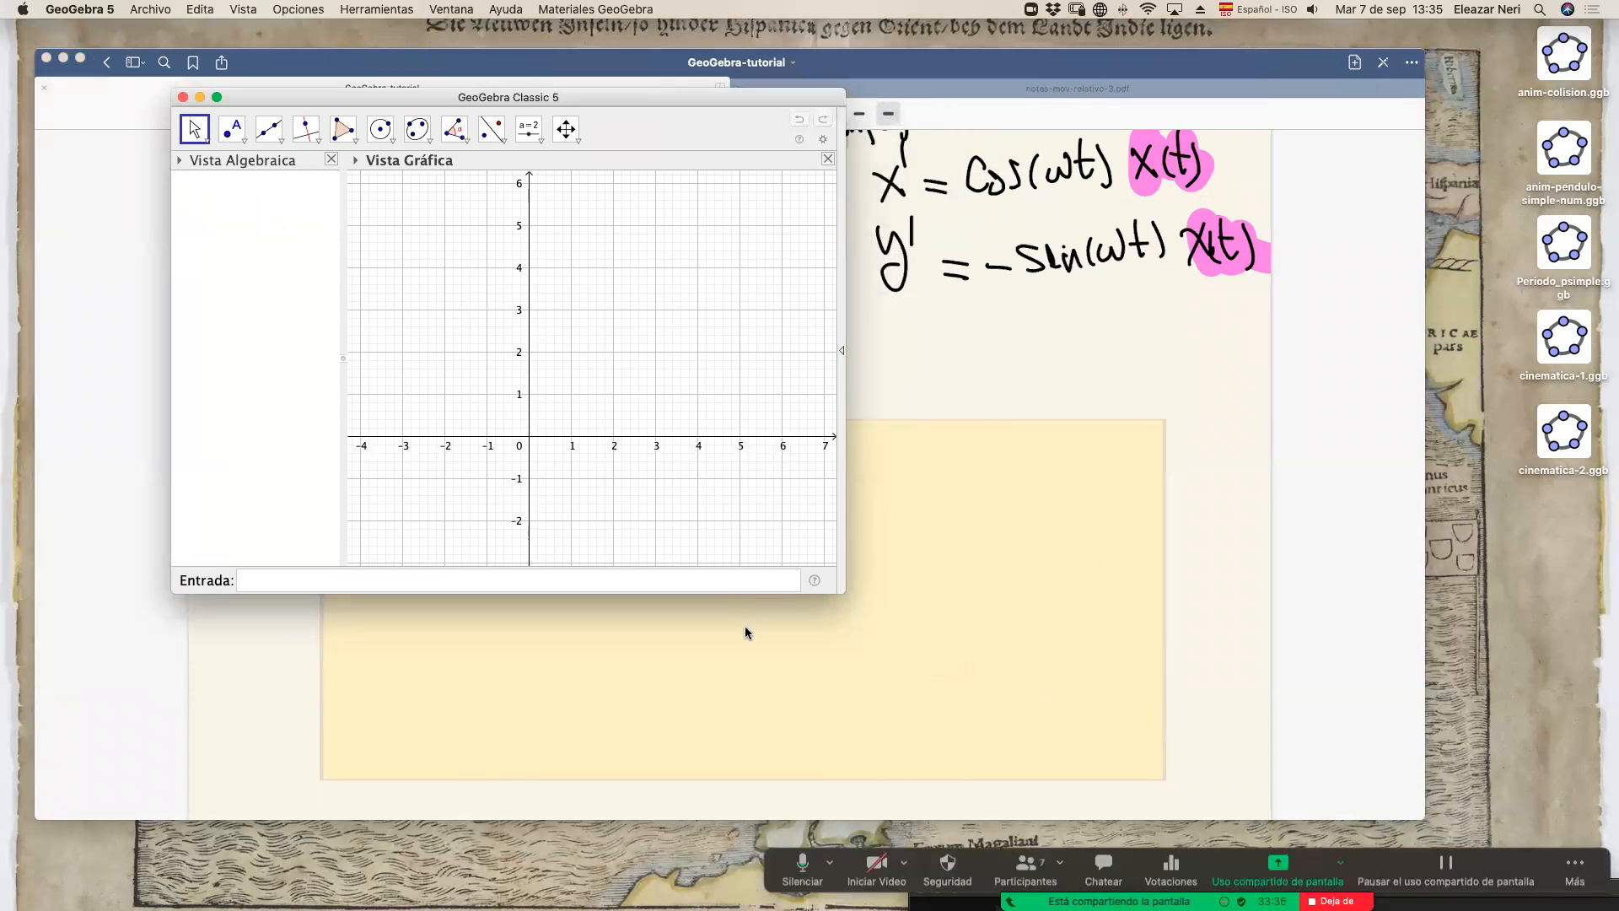
pyautogui.moveTo(845, 591); pyautogui.dragTo(1062, 713)
# Arrange the GeoGebra window below the handwritten x(t) = x0 + v0 t equation so the notes remain readable.
pyautogui.moveTo(573, 96); pyautogui.dragTo(882, 334)
pyautogui.moveTo(881, 428); pyautogui.dragTo(452, 365)
pyautogui.scroll(4, 634, 366)
pyautogui.scroll(2, 978, 388)
pyautogui.moveTo(862, 354); pyautogui.dragTo(1041, 399)
pyautogui.scroll(1, 1180, 416)
pyautogui.scroll(1, 1180, 416)
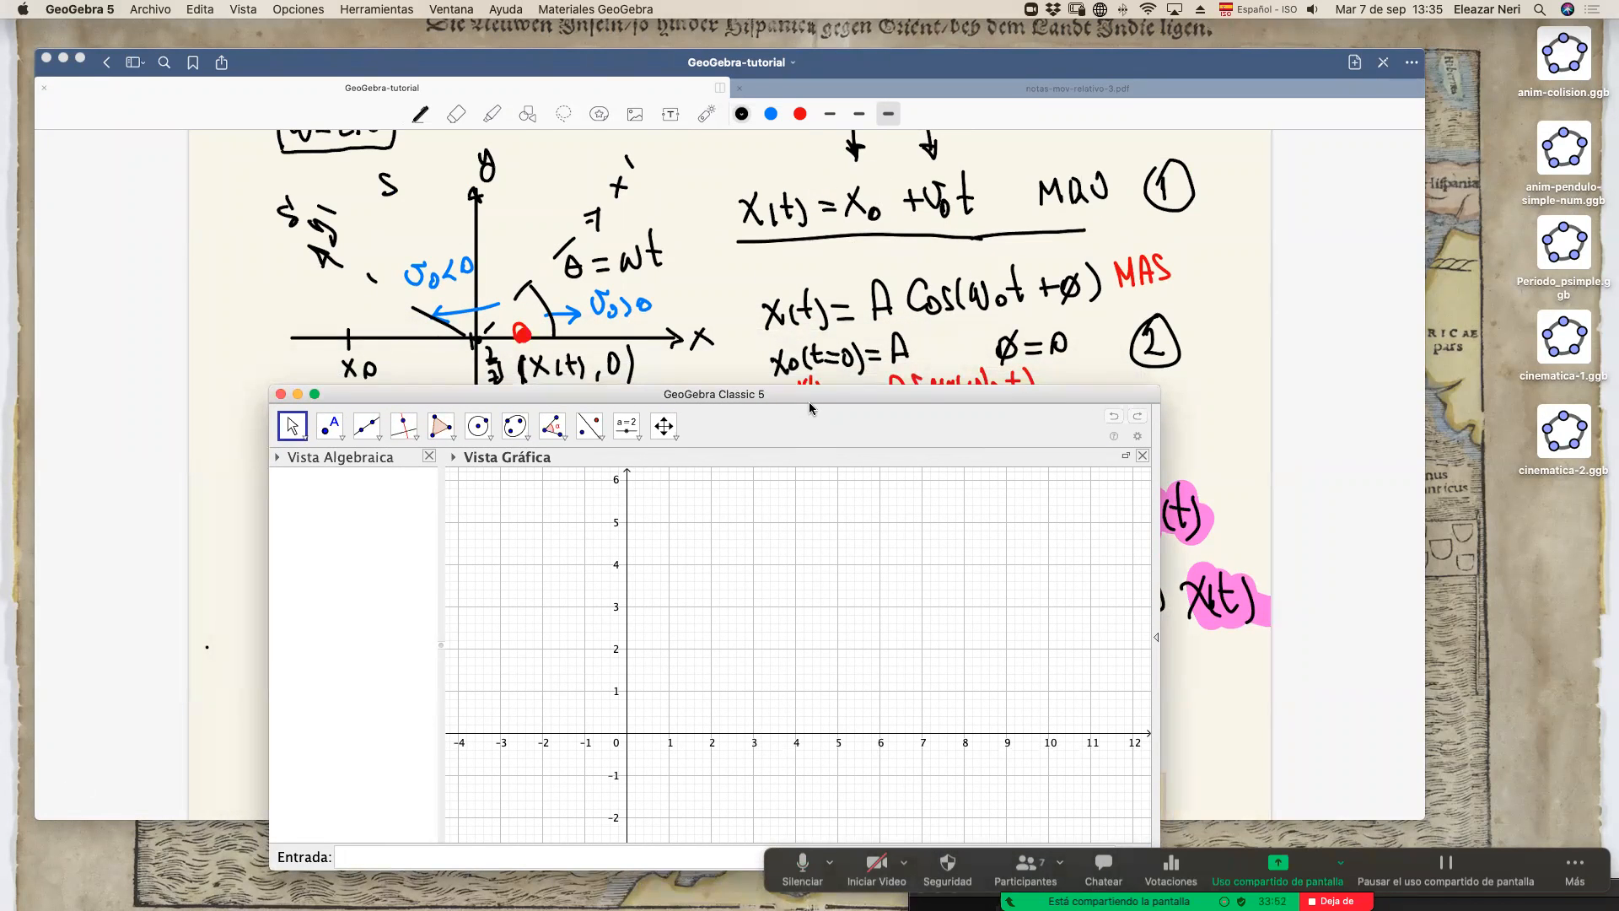
pyautogui.moveTo(809, 394); pyautogui.dragTo(739, 382)
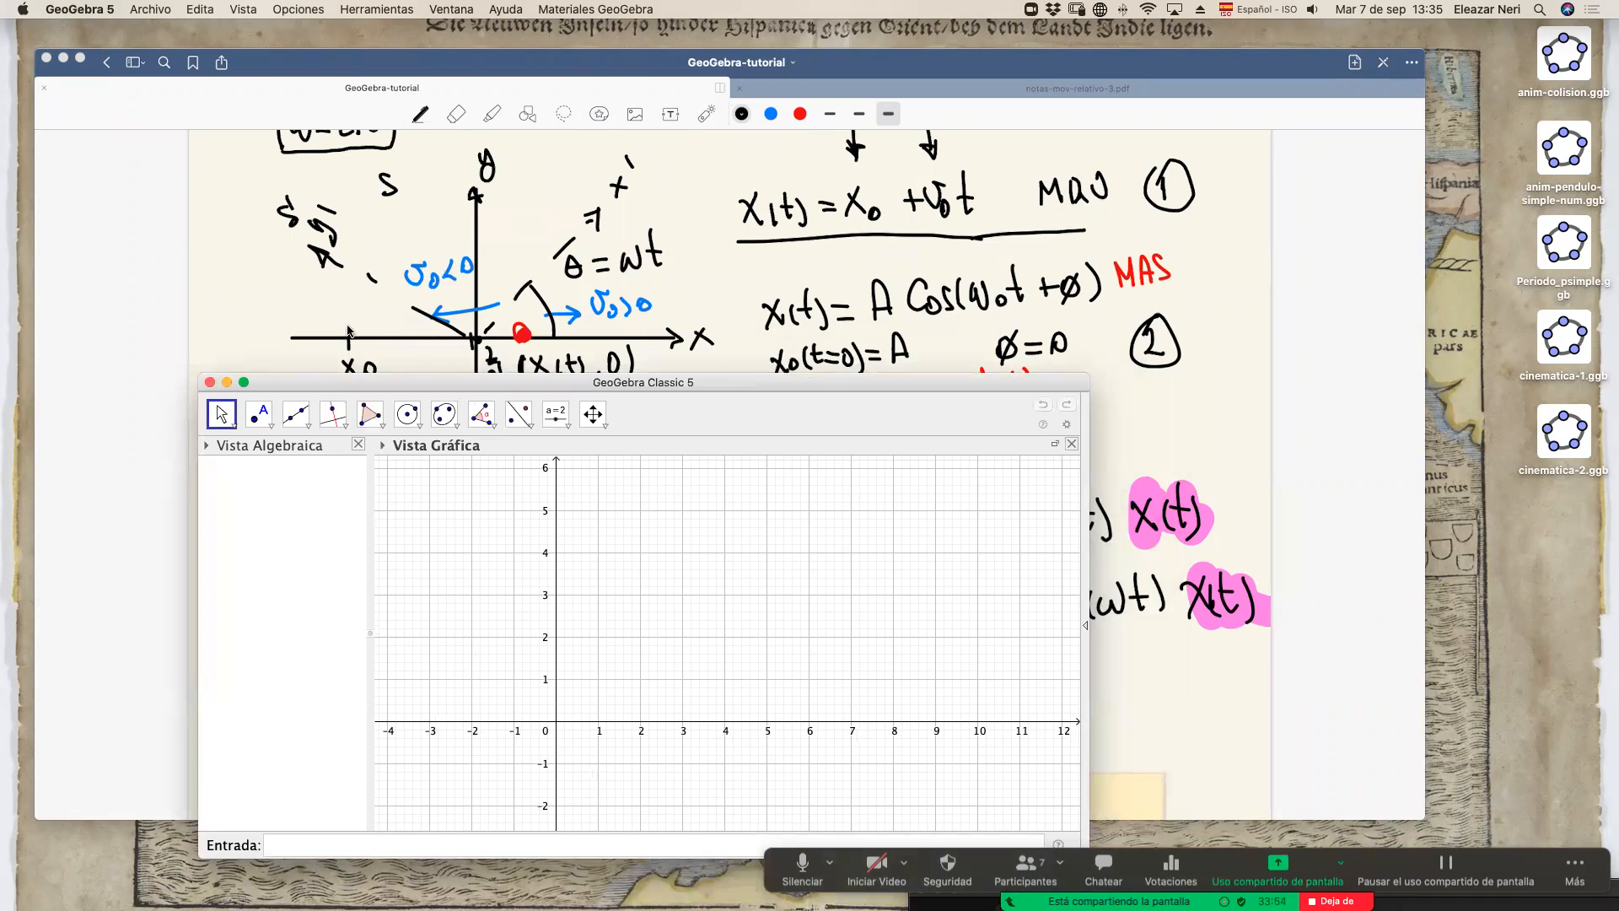
pyautogui.scroll(1, 334, 220)
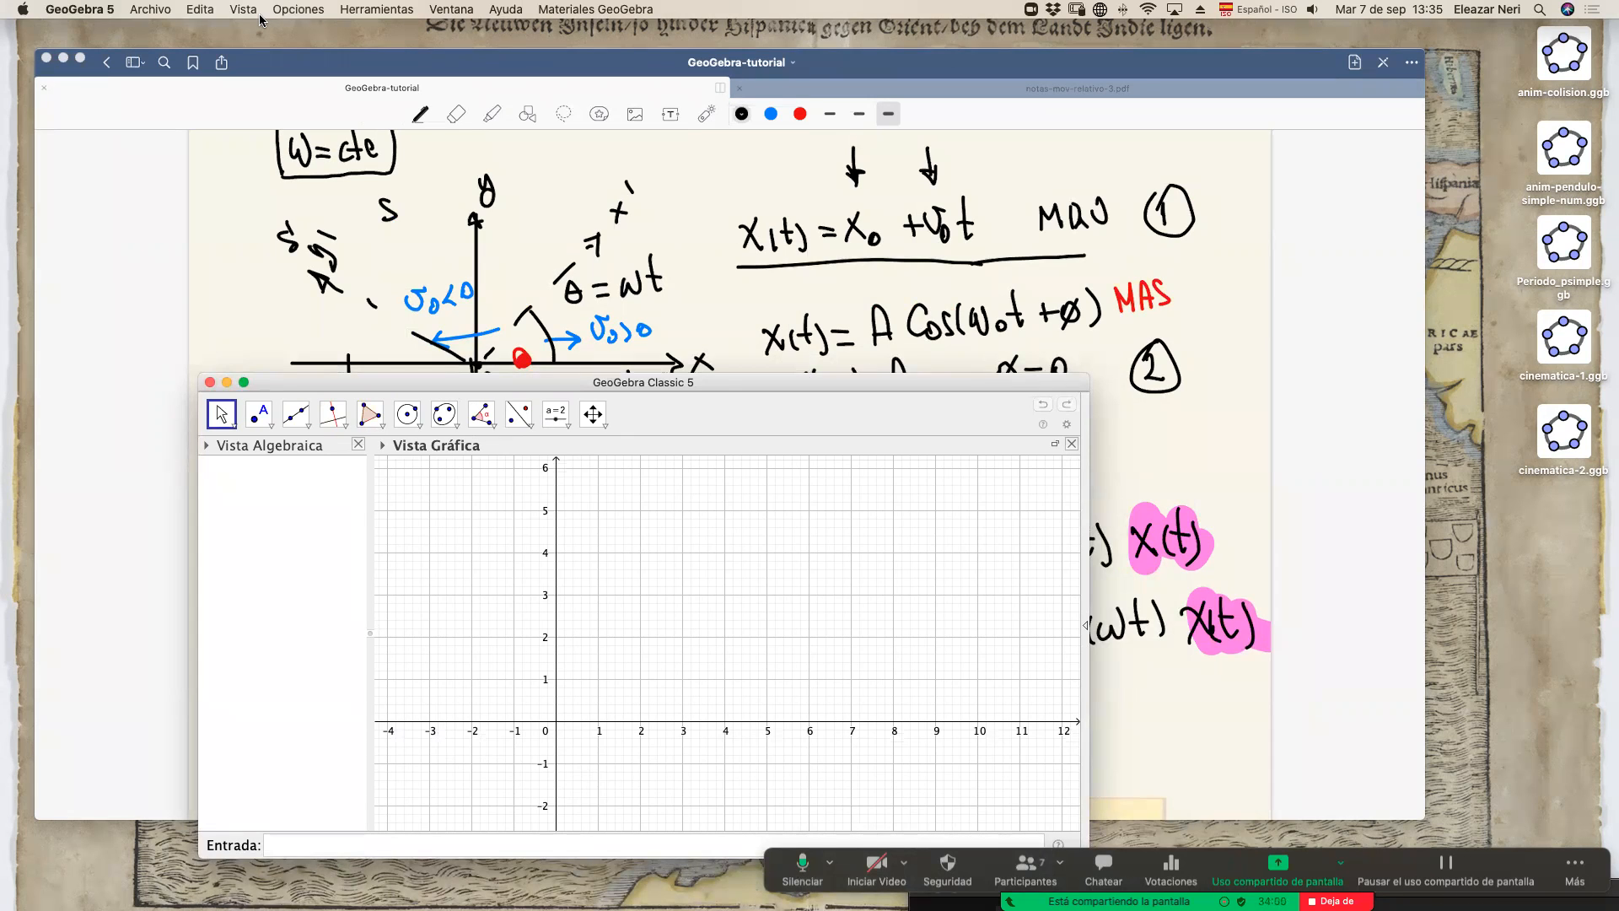
# Enter the function x_0+v_0 x and create sliders for v_0 and x_0.
pyautogui.click(305, 846)
pyautogui.moveTo(387, 378); pyautogui.dragTo(369, 369)
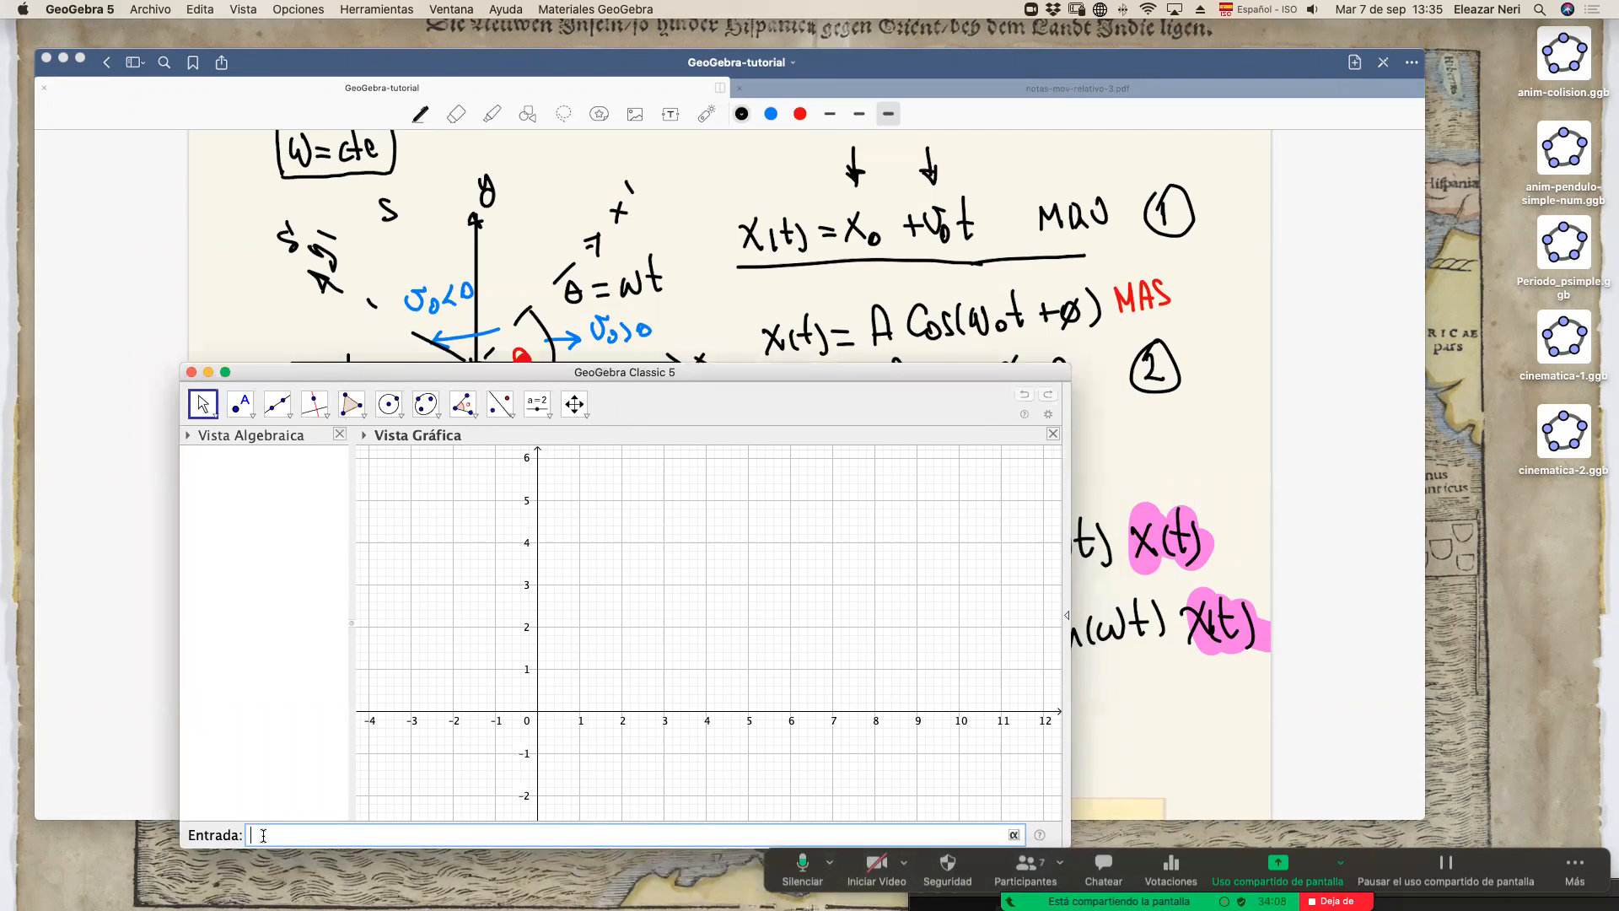
pyautogui.write('x')
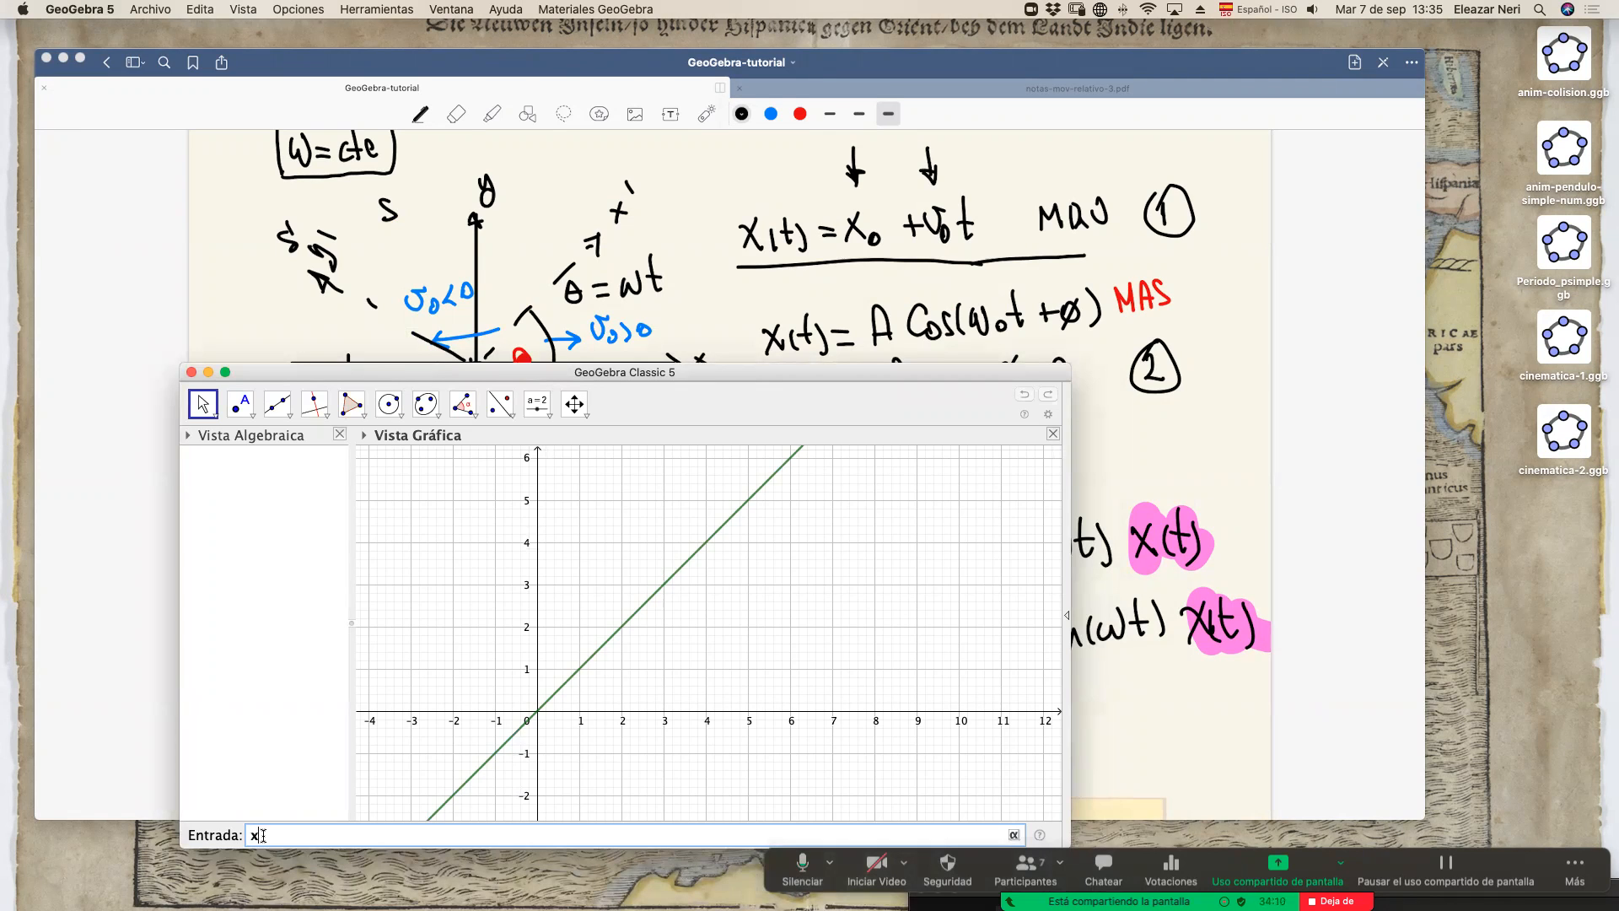
pyautogui.press('BackSpace')
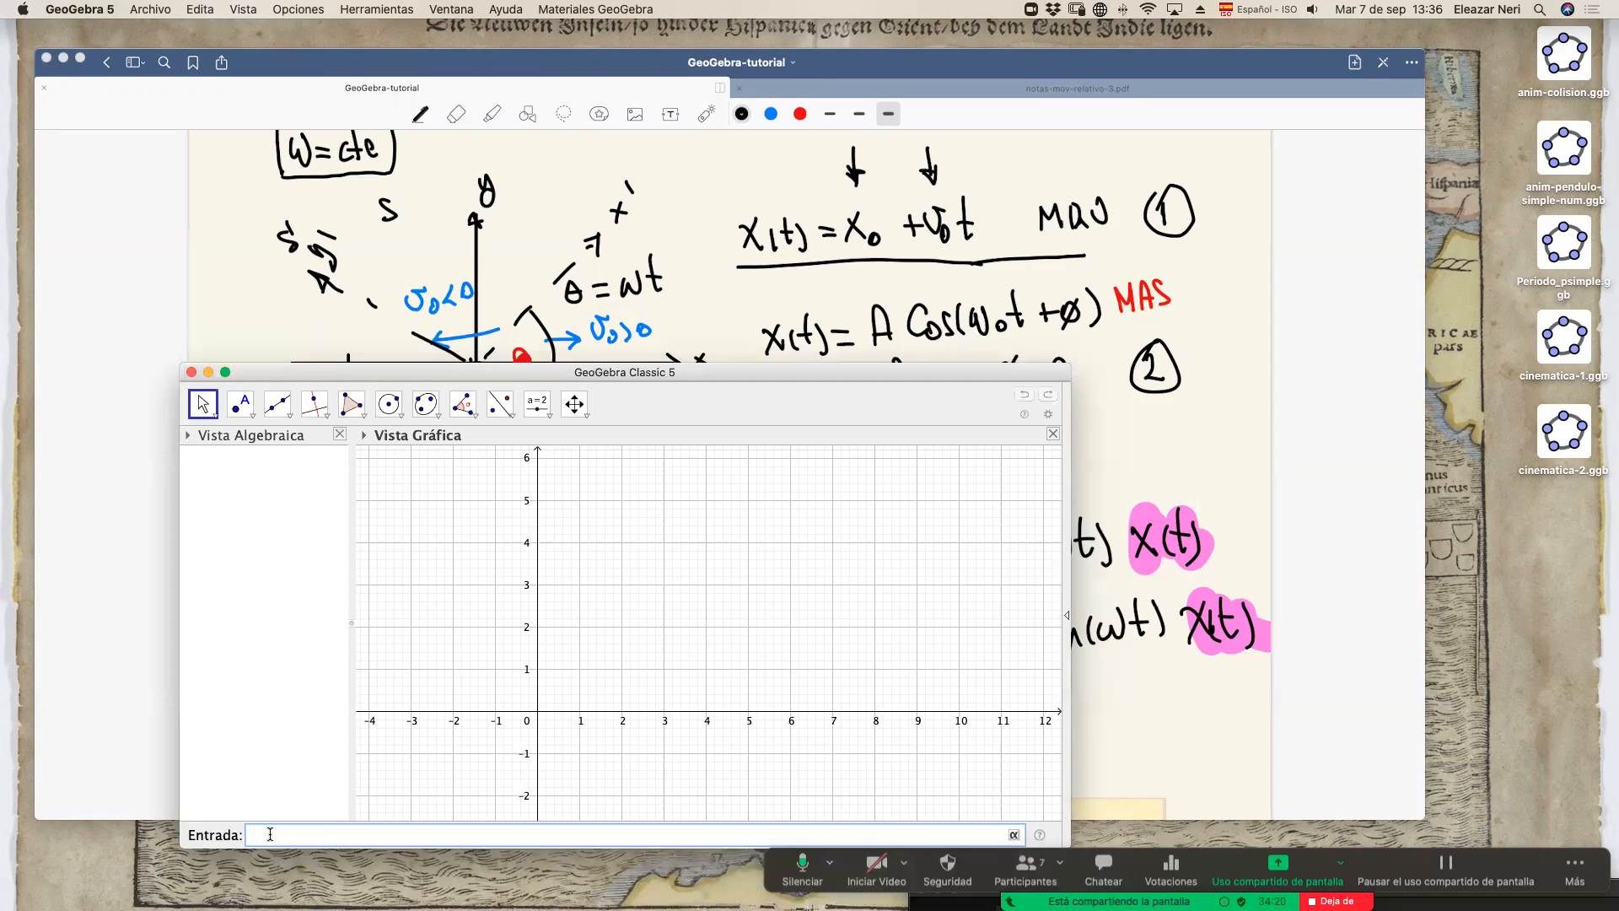
pyautogui.write('x')
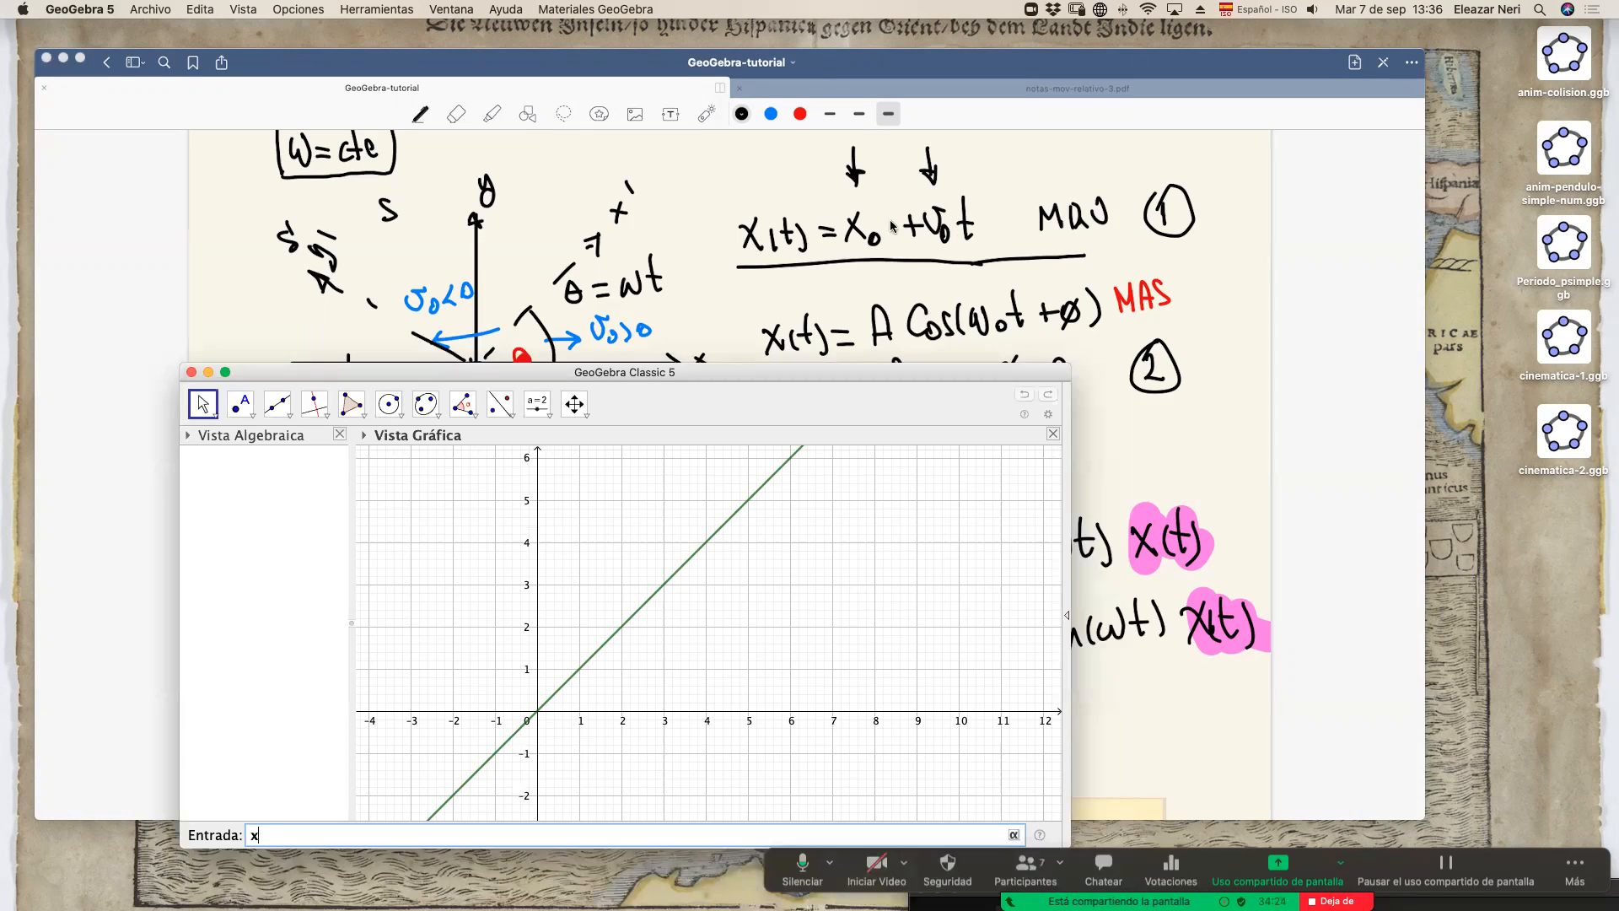
pyautogui.write('_0+v_0 x')
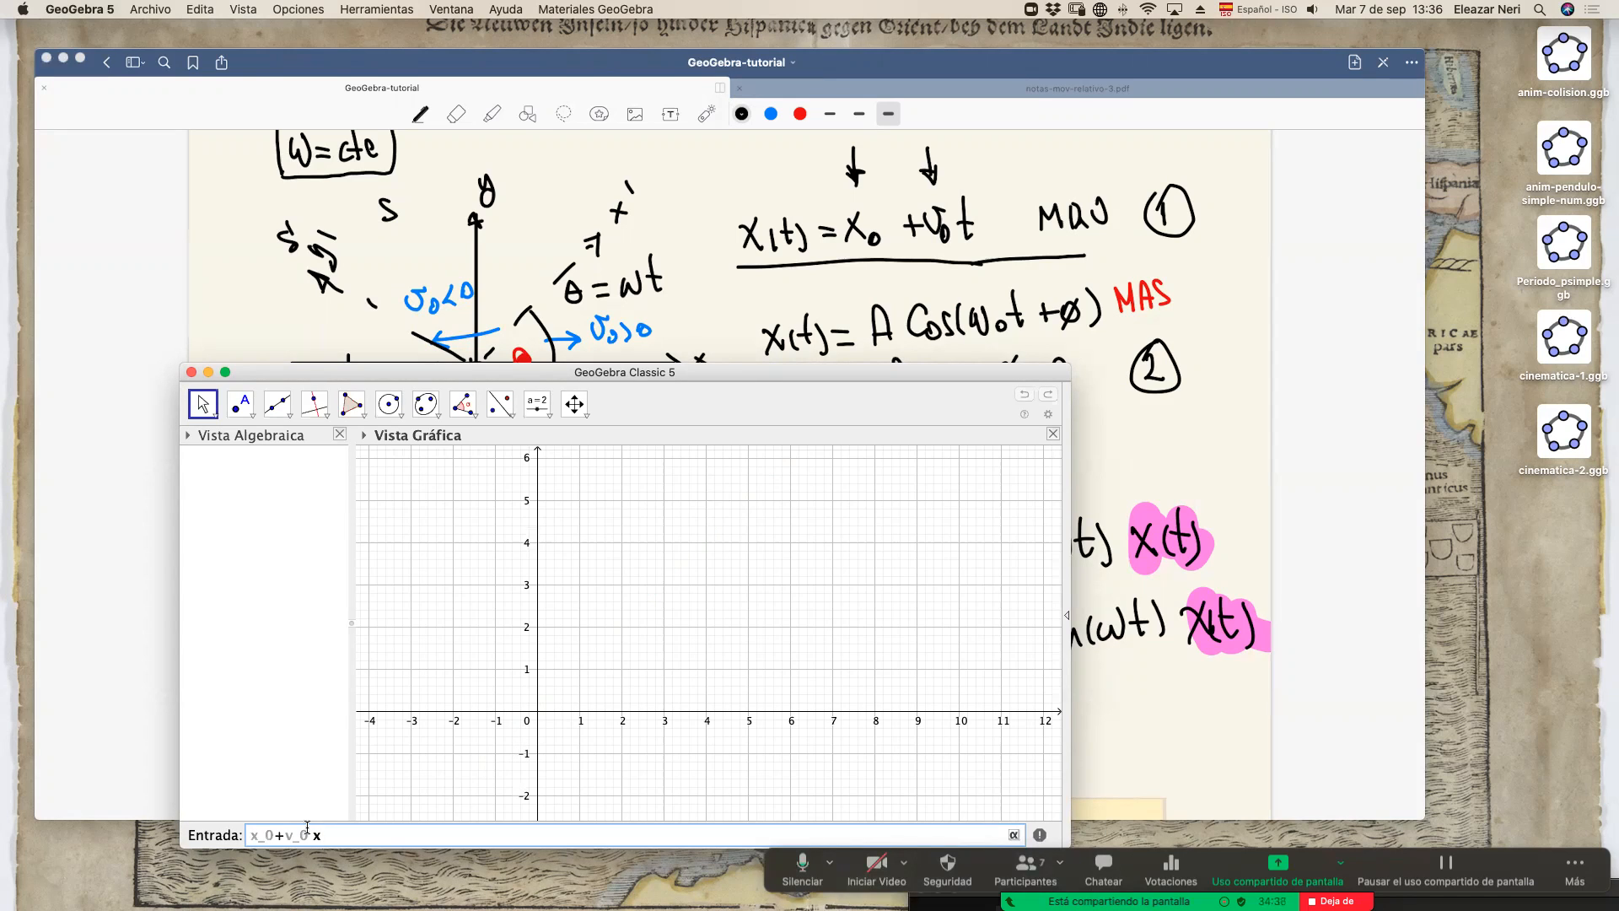
pyautogui.moveTo(411, 377); pyautogui.dragTo(390, 361)
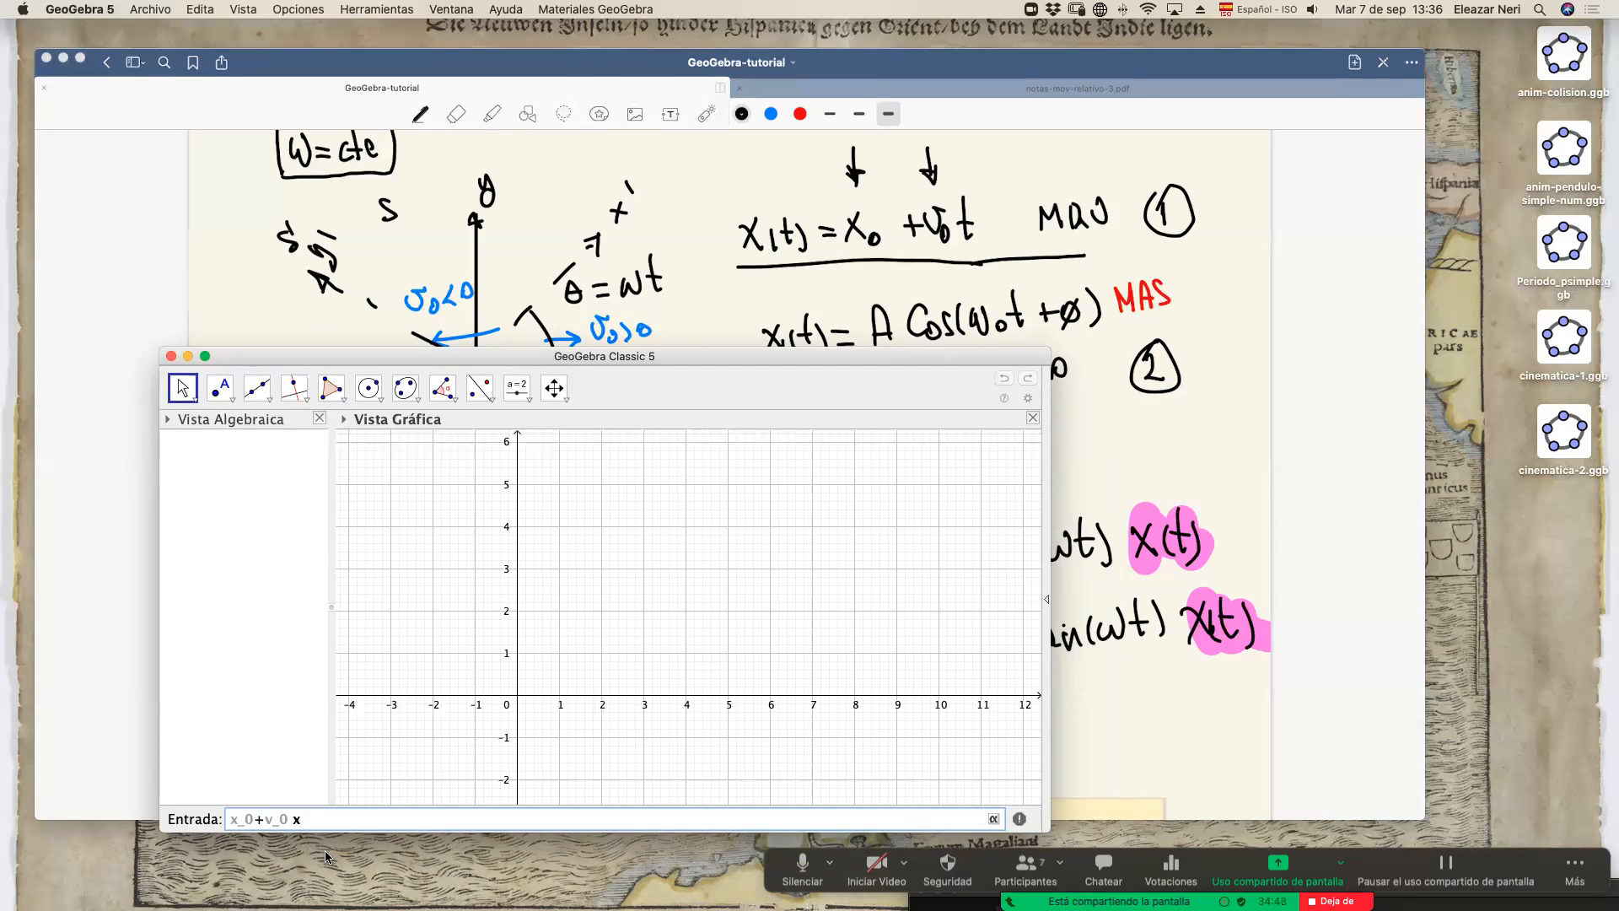
pyautogui.press('Return')
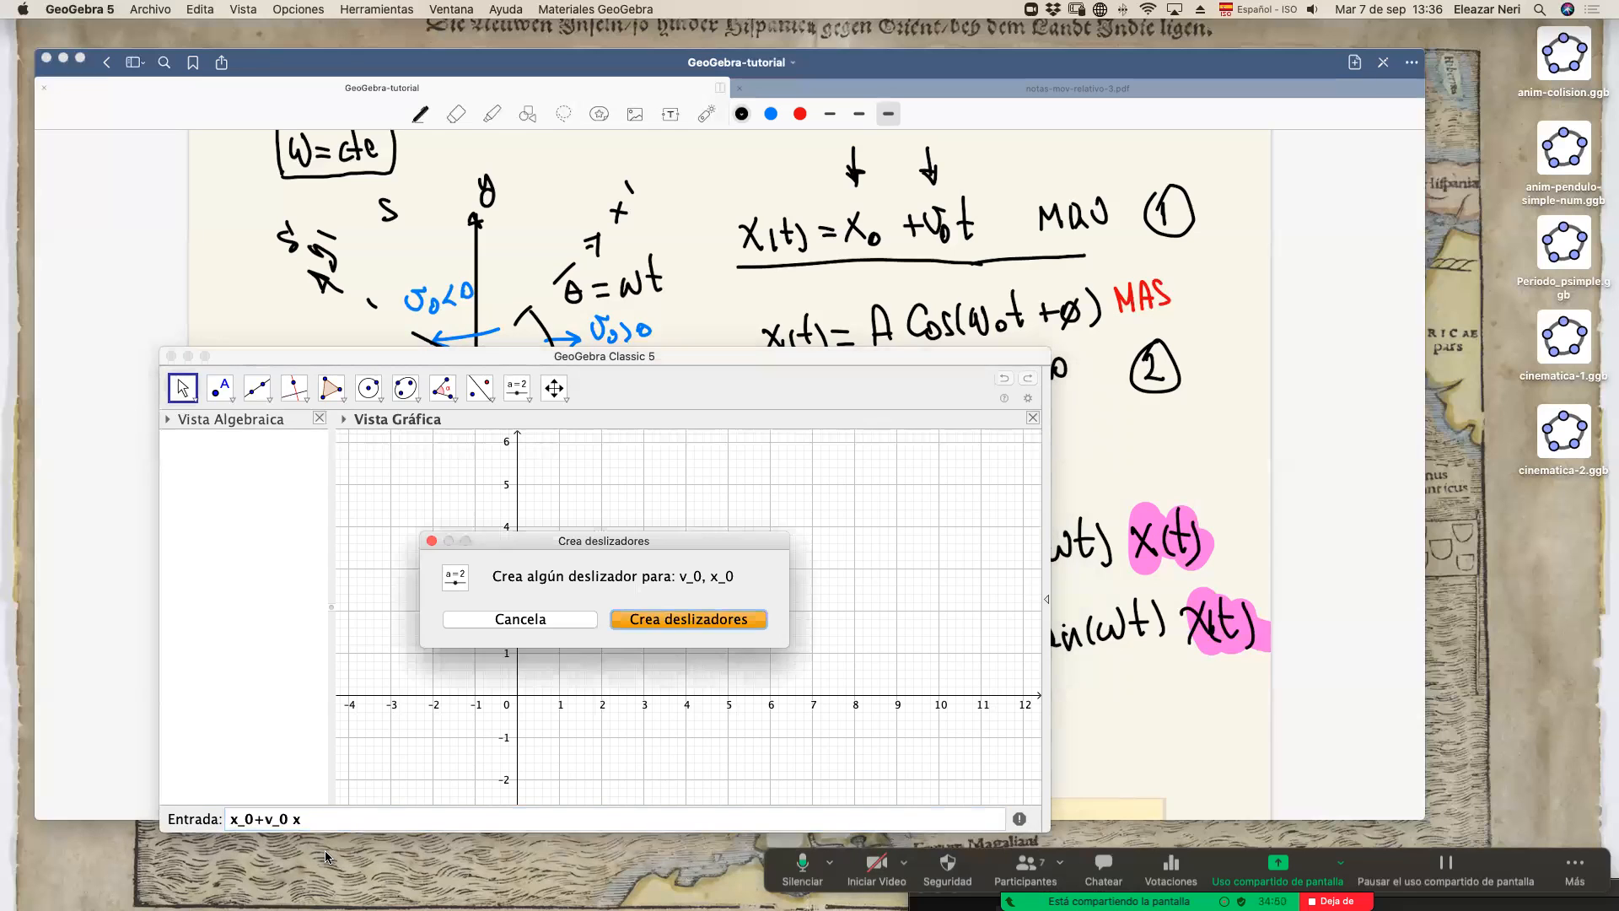
pyautogui.moveTo(531, 544); pyautogui.dragTo(910, 526)
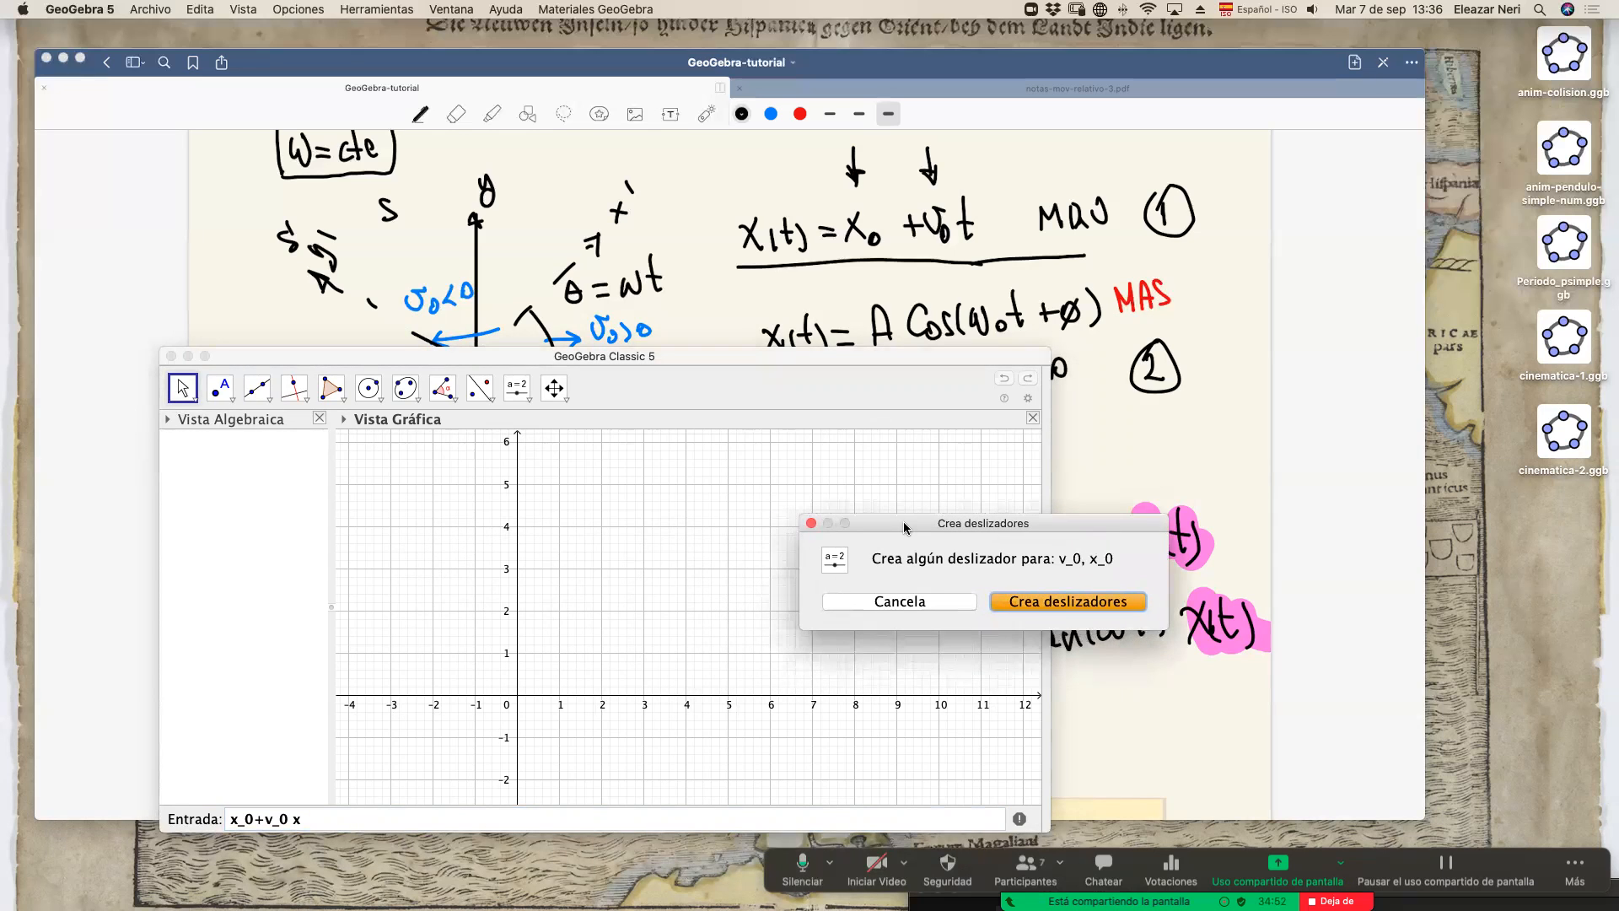
pyautogui.click(1076, 602)
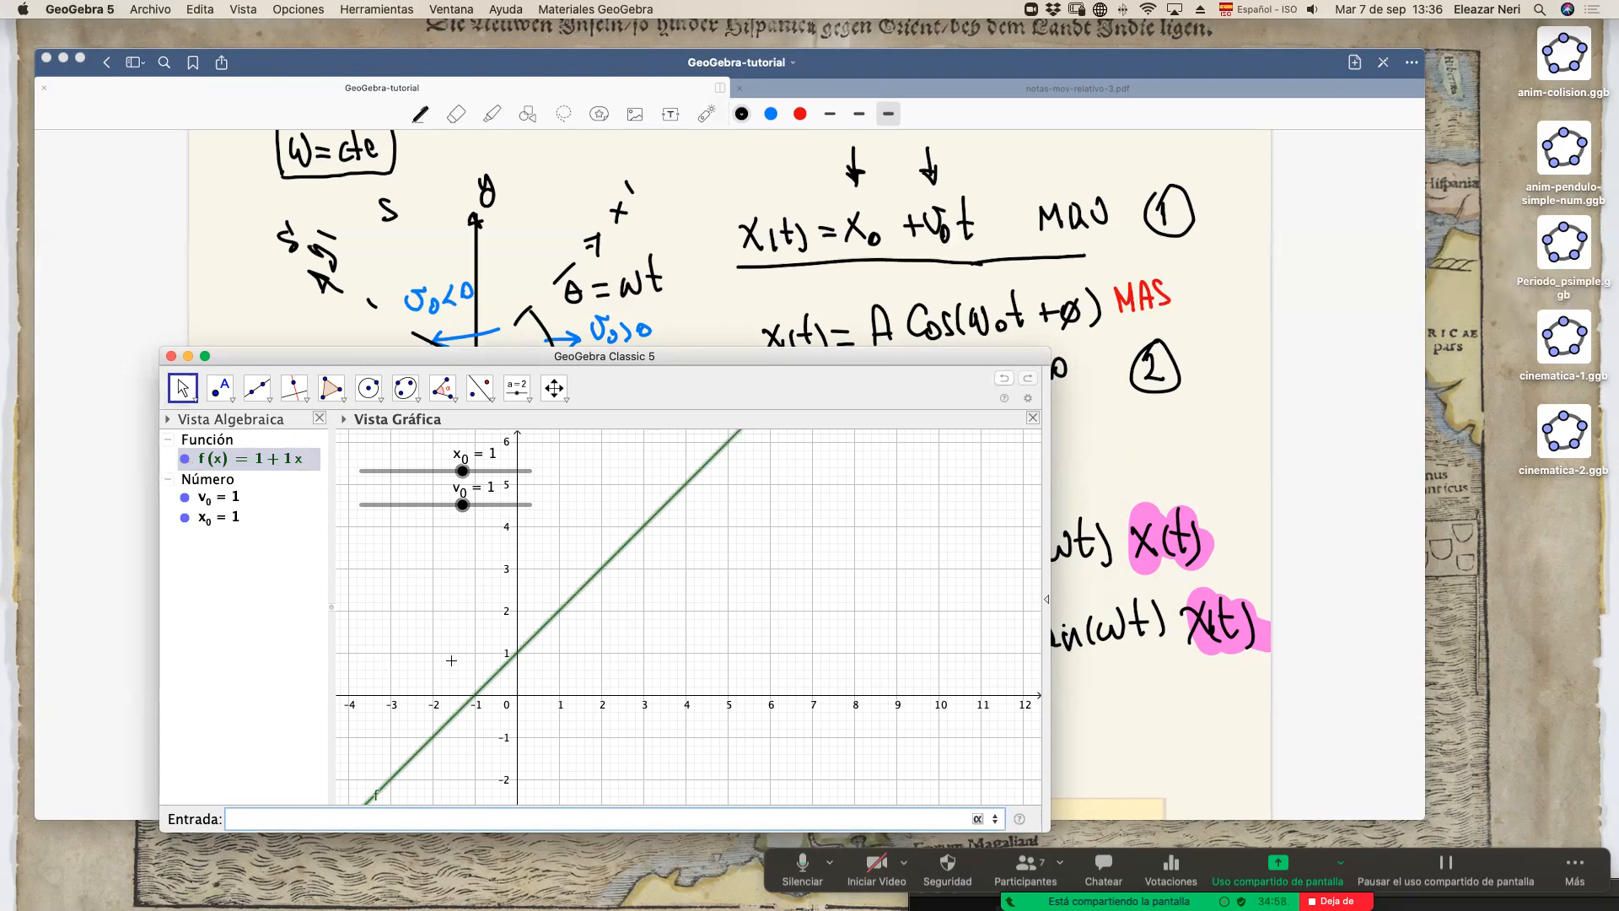
# Set the v_0 slider to 0.6 and the x_0 slider to 0, and hide the function's graph.
pyautogui.moveTo(462, 470); pyautogui.dragTo(455, 506)
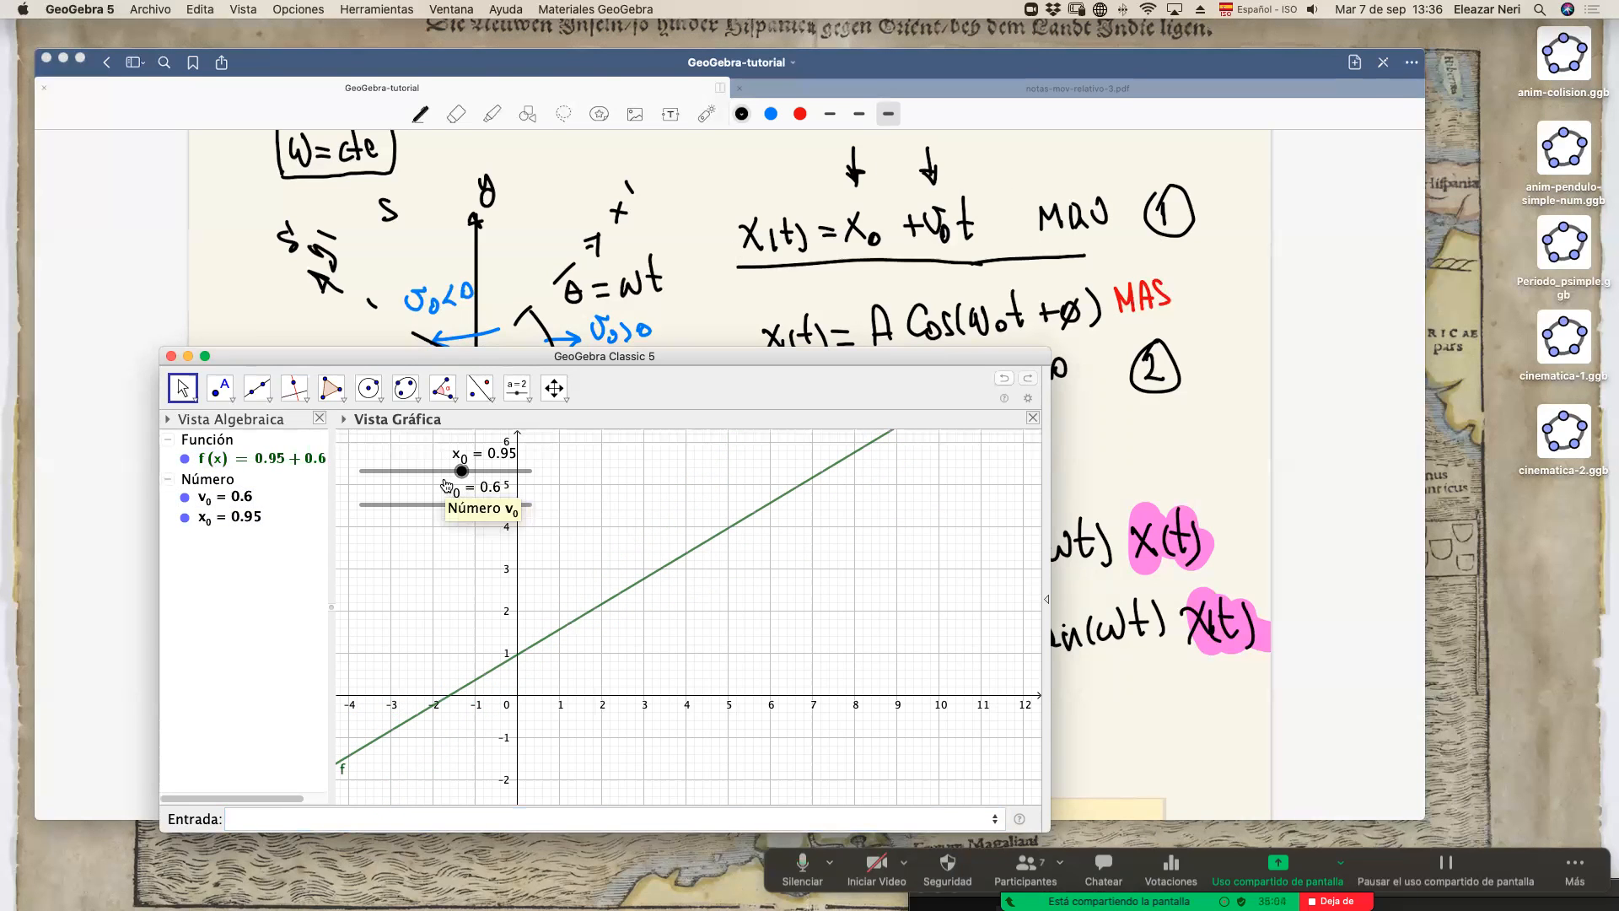
pyautogui.moveTo(461, 470); pyautogui.dragTo(445, 471)
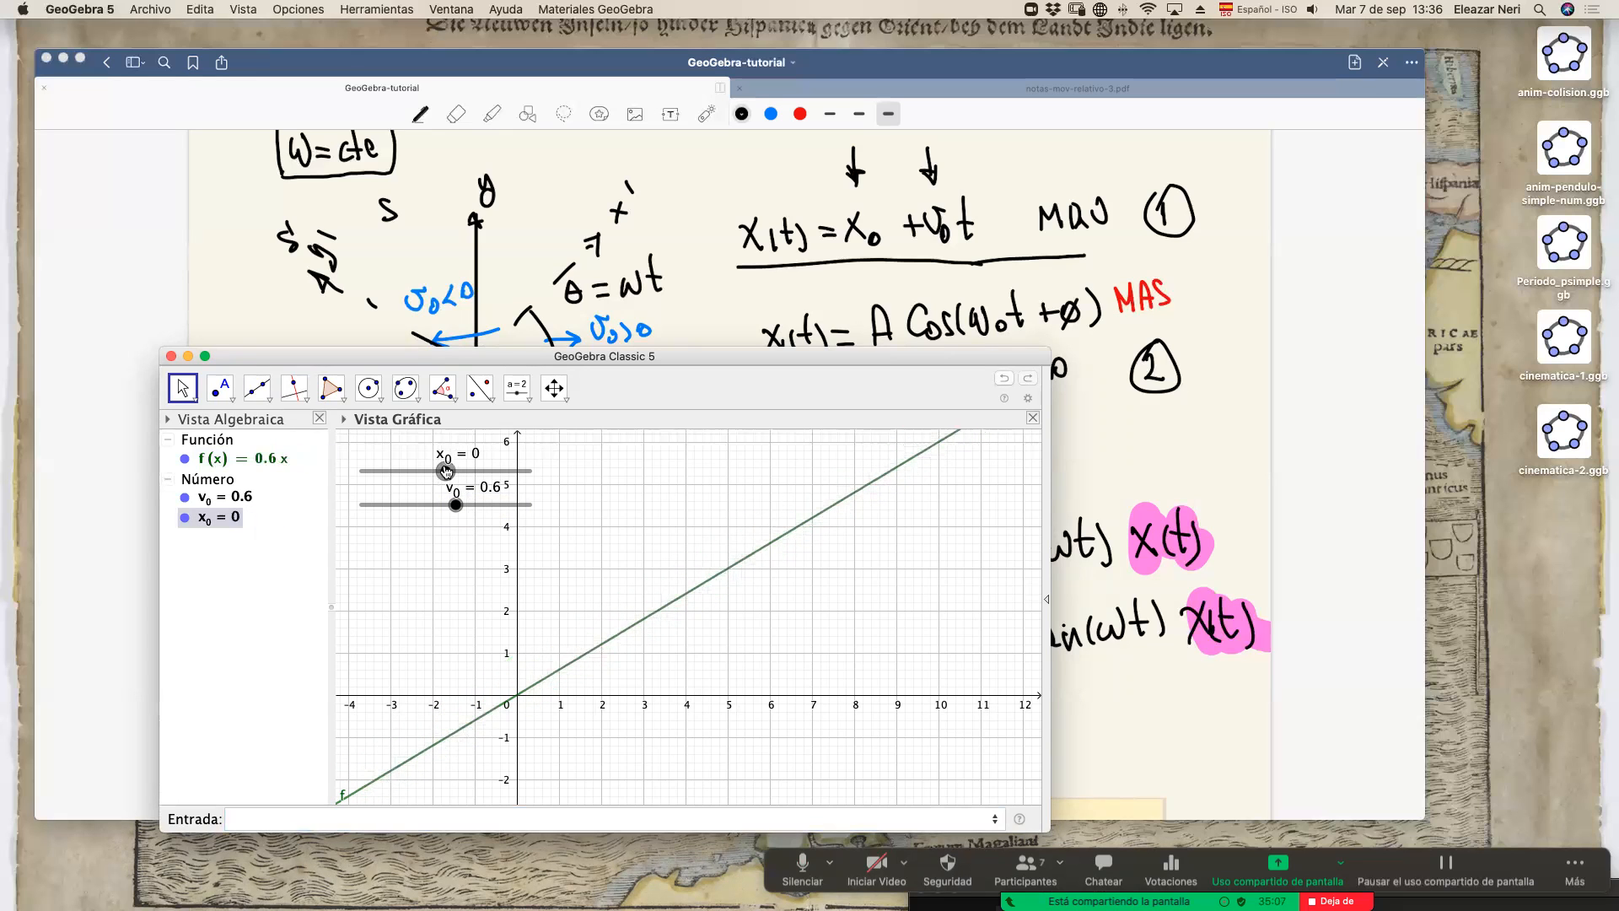
pyautogui.click(185, 458)
pyautogui.moveTo(258, 358); pyautogui.dragTo(249, 350)
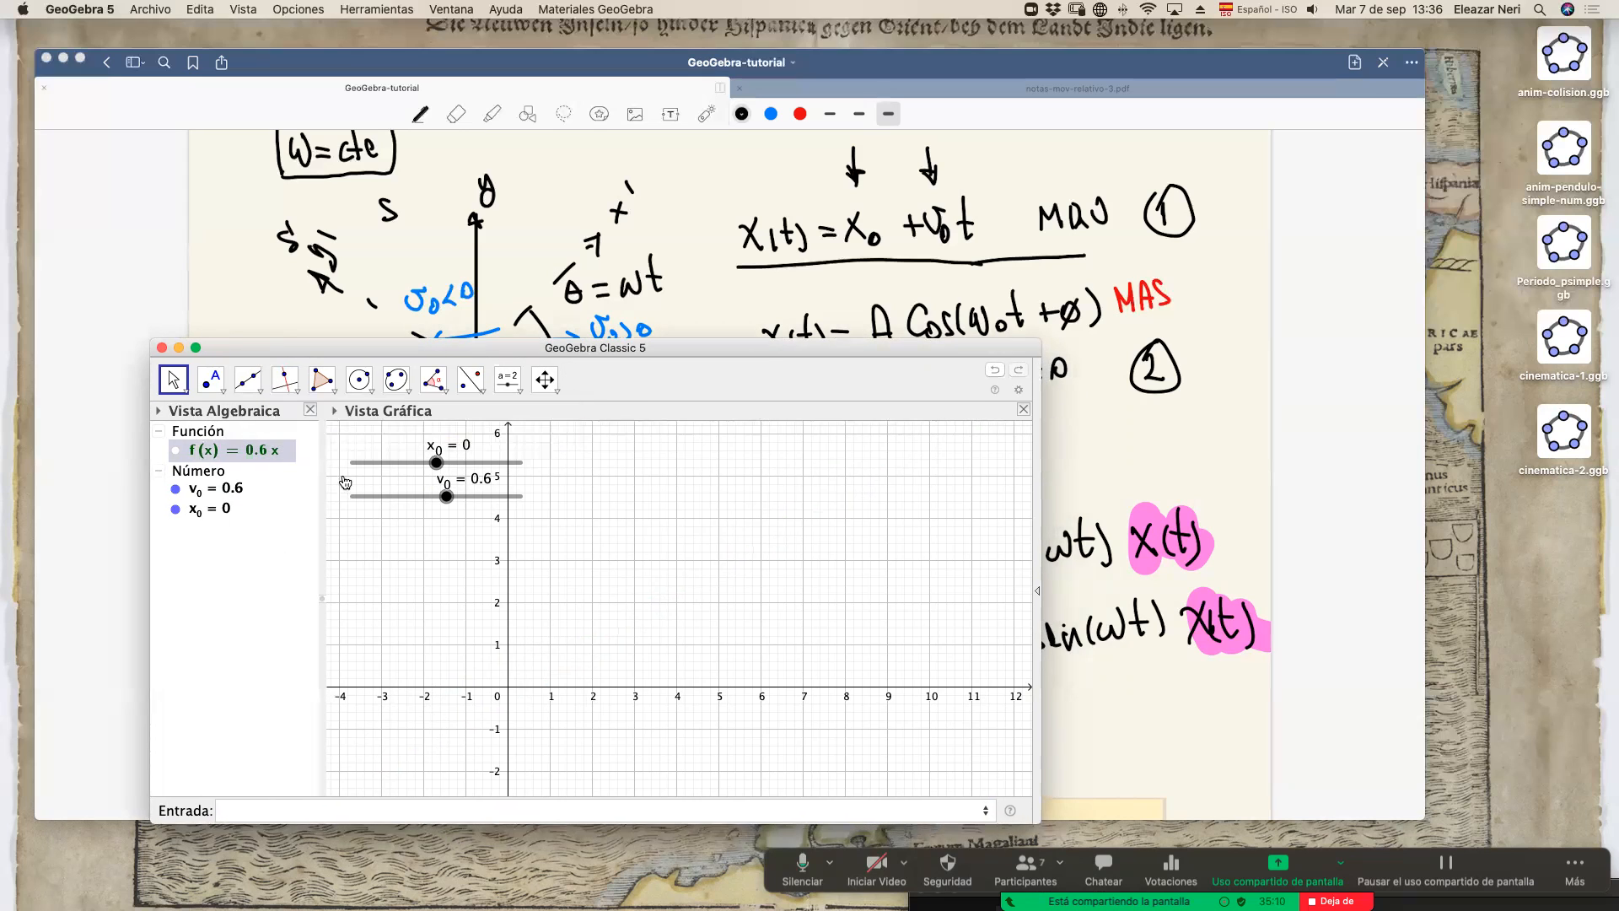
# Rename the function f as x_t in its object properties and close the preferences.
pyautogui.rightClick(232, 454)
pyautogui.click(291, 610)
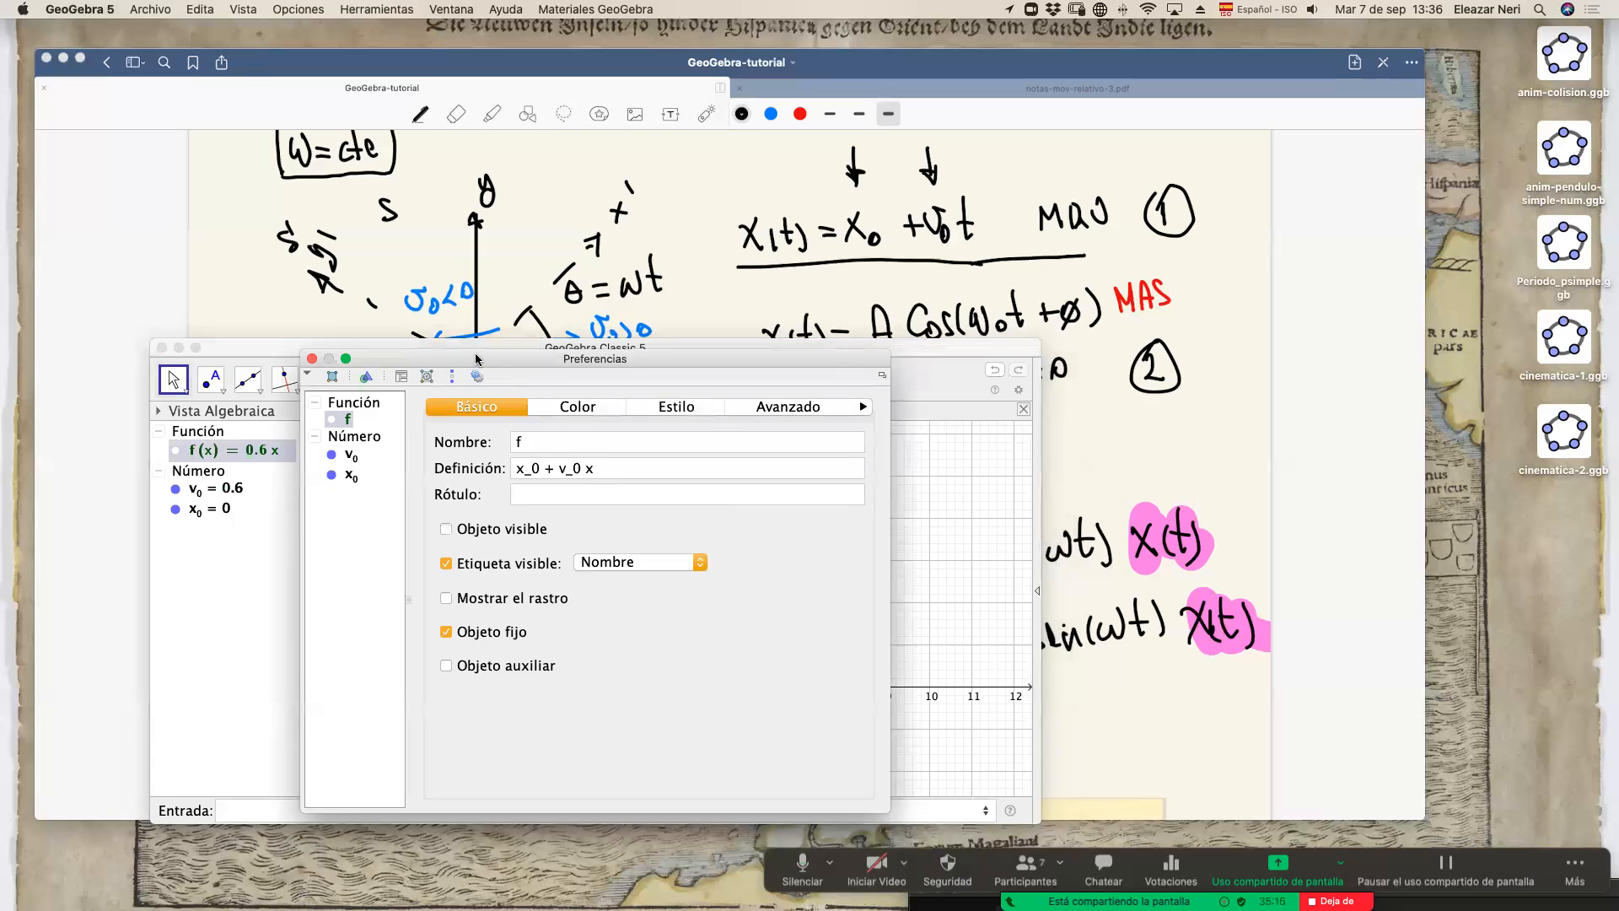
pyautogui.moveTo(483, 352); pyautogui.dragTo(847, 315)
pyautogui.click(918, 410)
pyautogui.press('BackSpace')
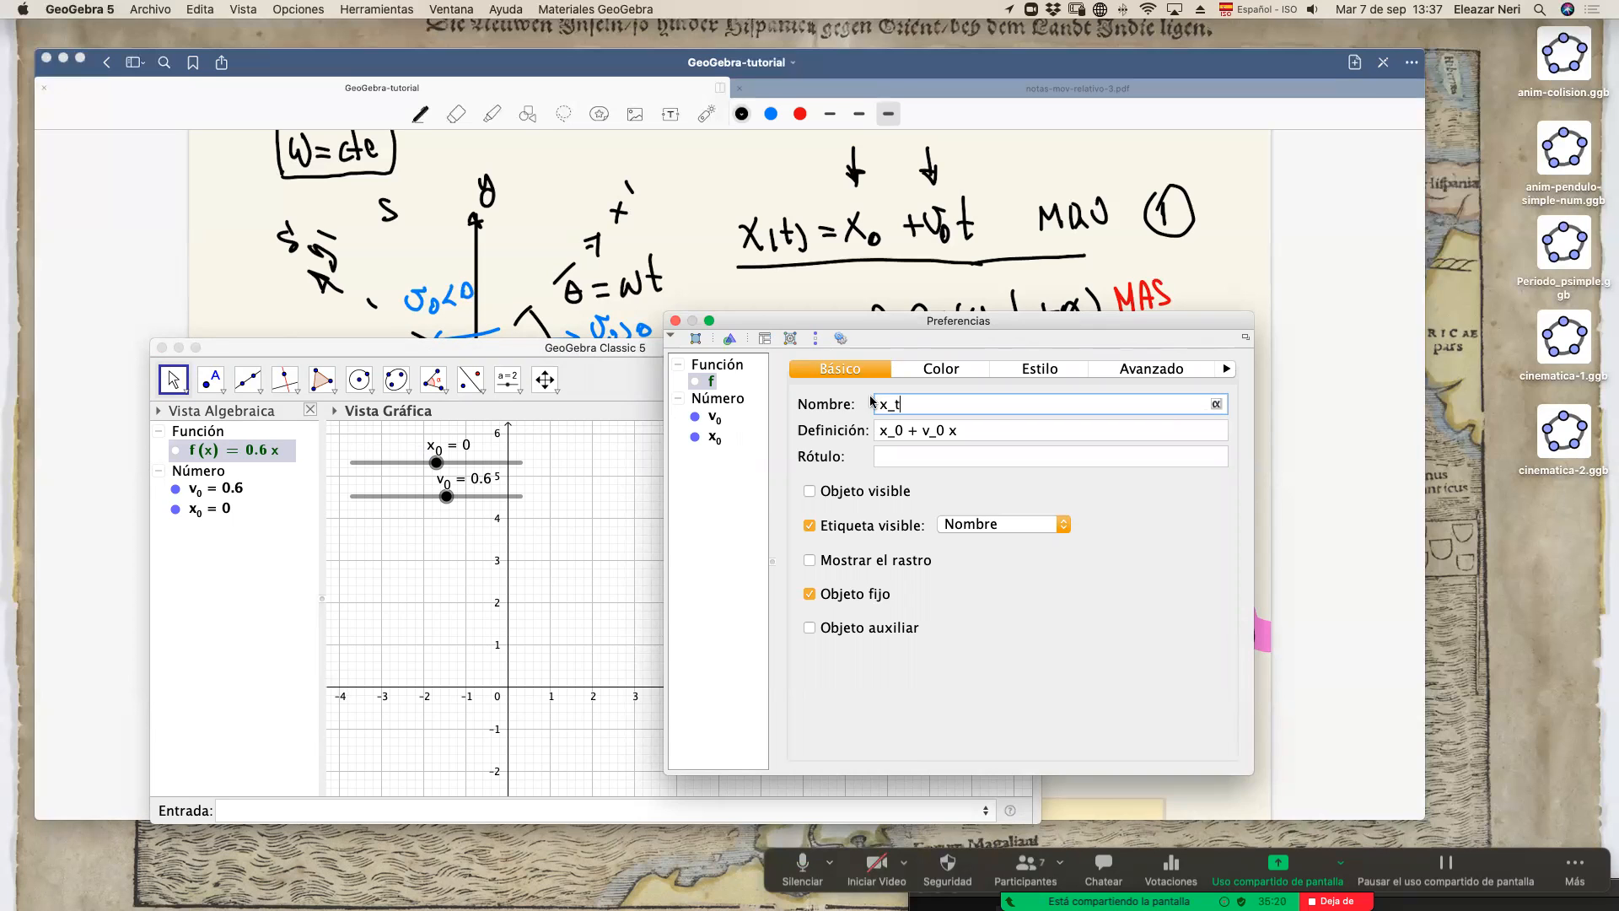
pyautogui.moveTo(770, 324); pyautogui.dragTo(847, 346)
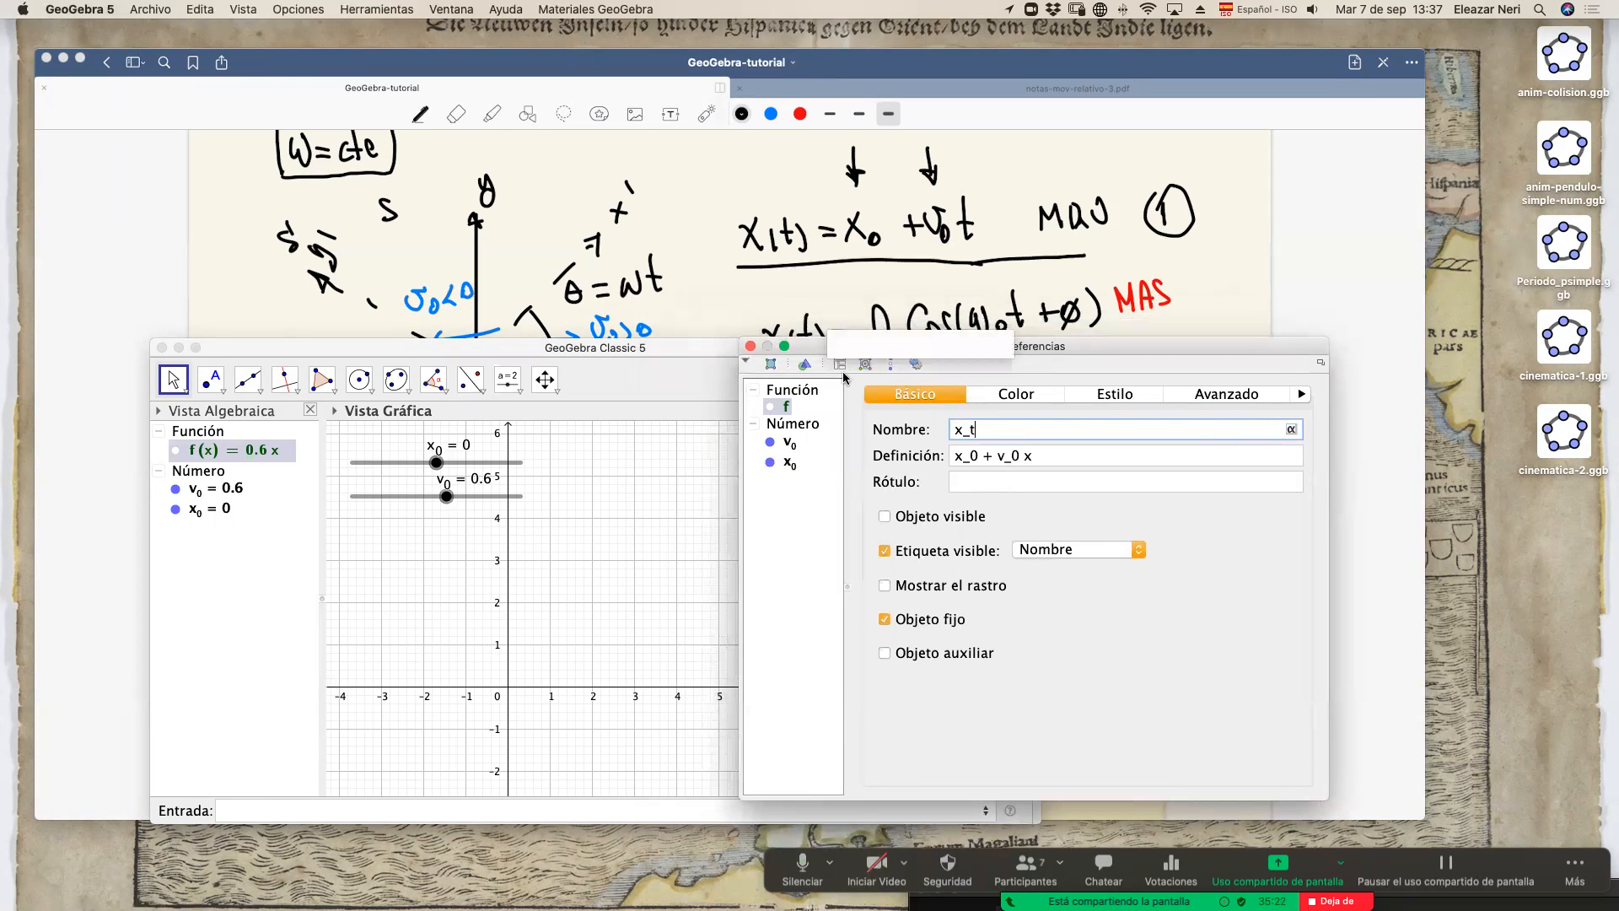
pyautogui.press('Return')
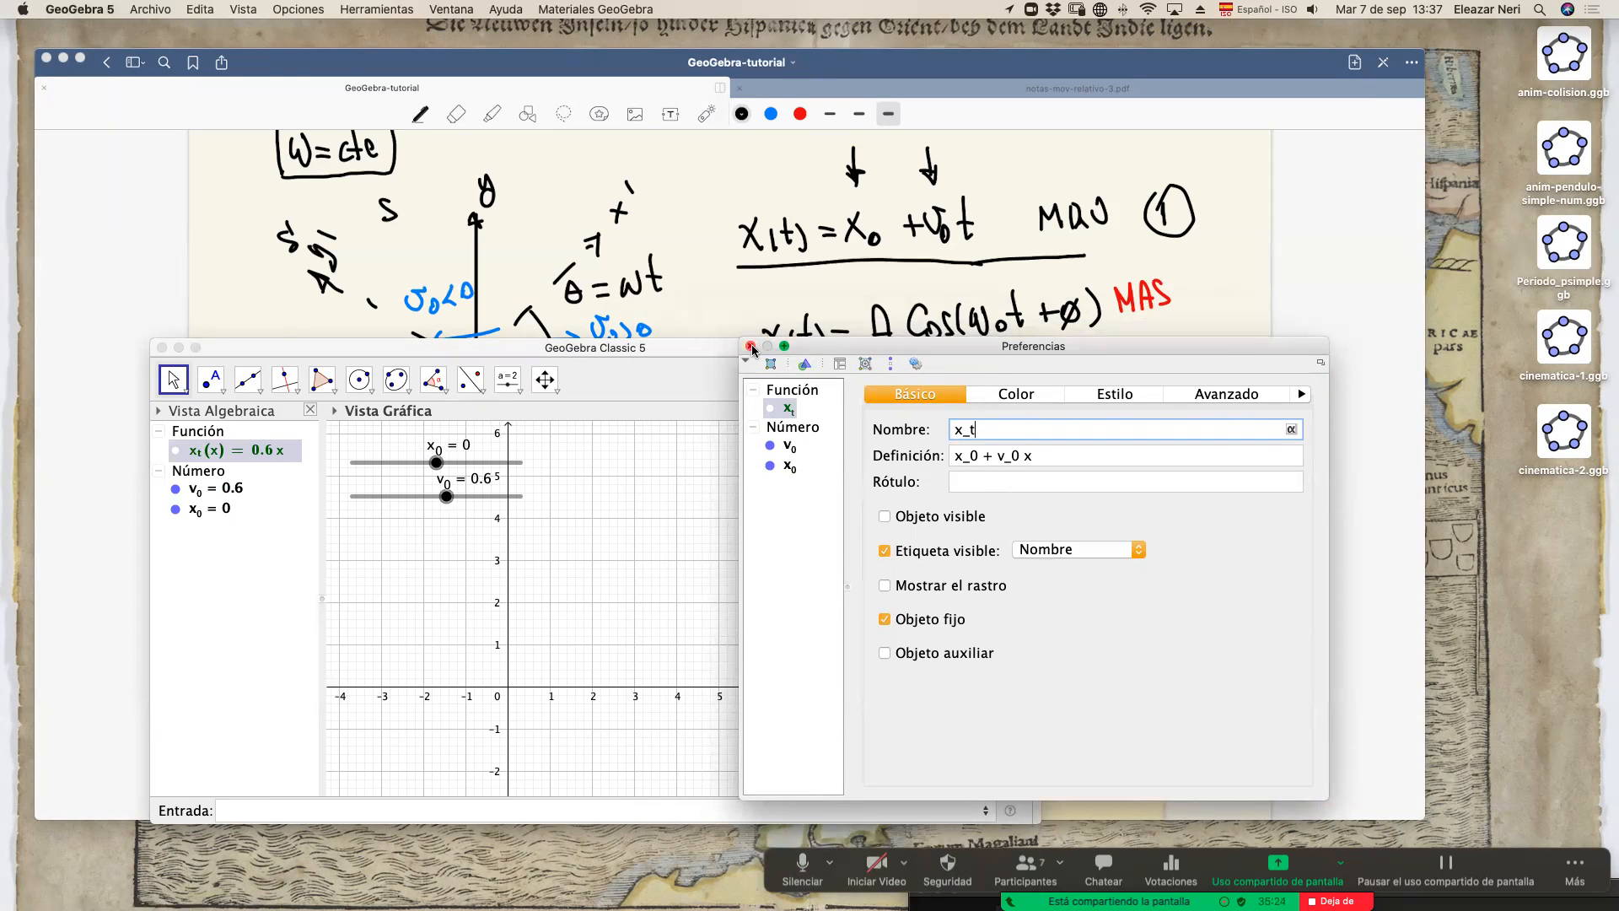
pyautogui.click(750, 346)
# Begin a Curva command with two expressions, a parameter, and initial and final values.
pyautogui.moveTo(730, 354); pyautogui.dragTo(827, 431)
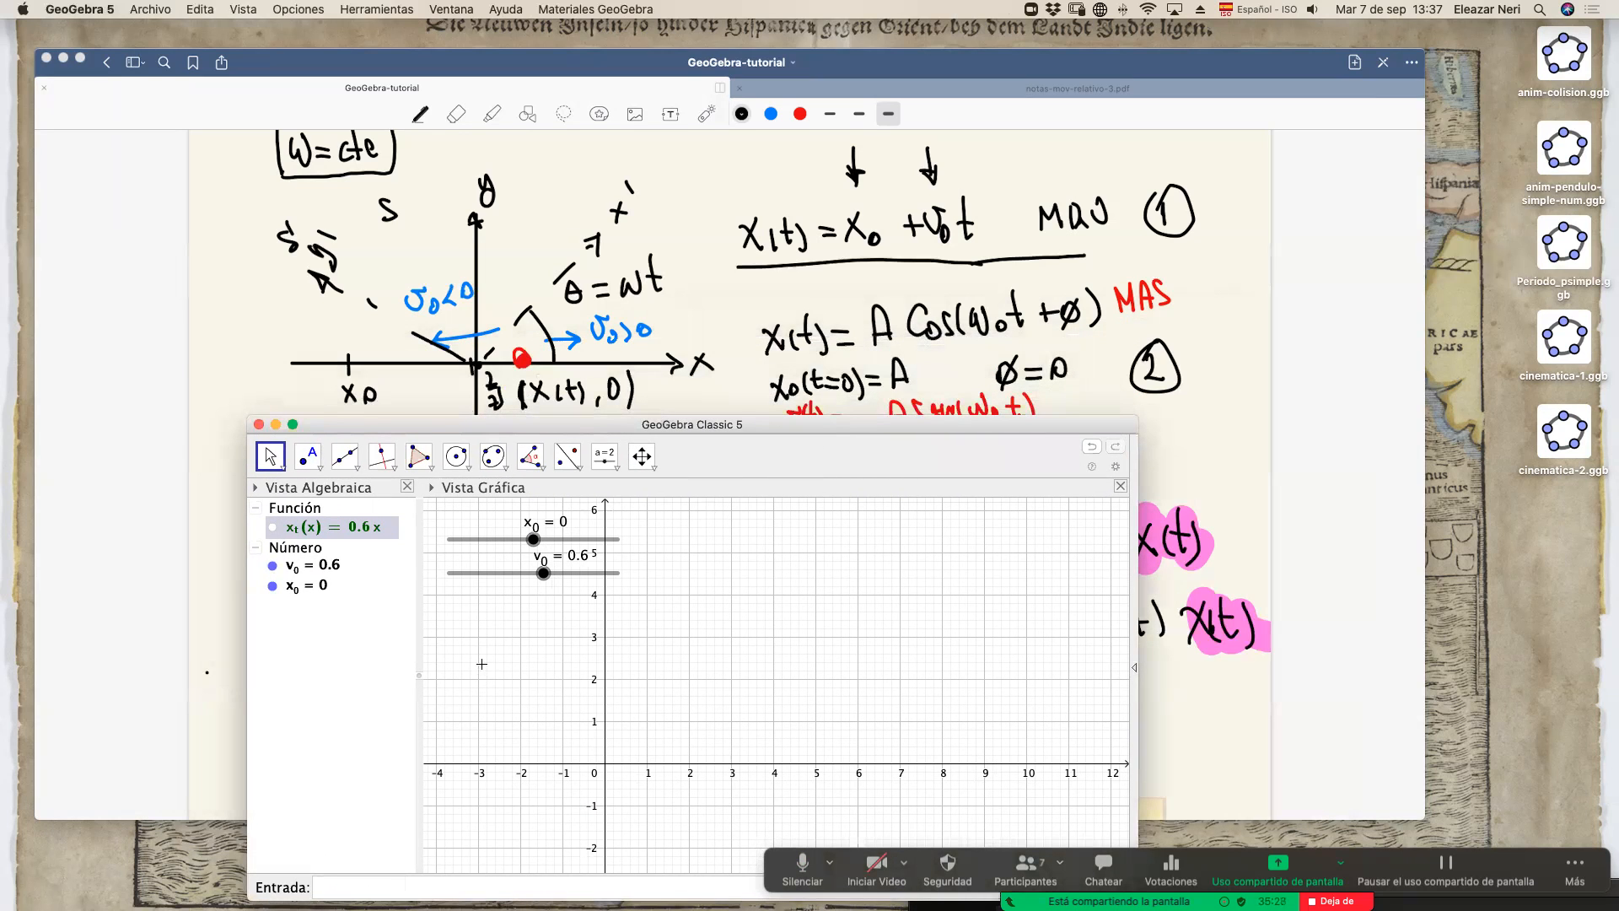
pyautogui.moveTo(393, 426); pyautogui.dragTo(327, 342)
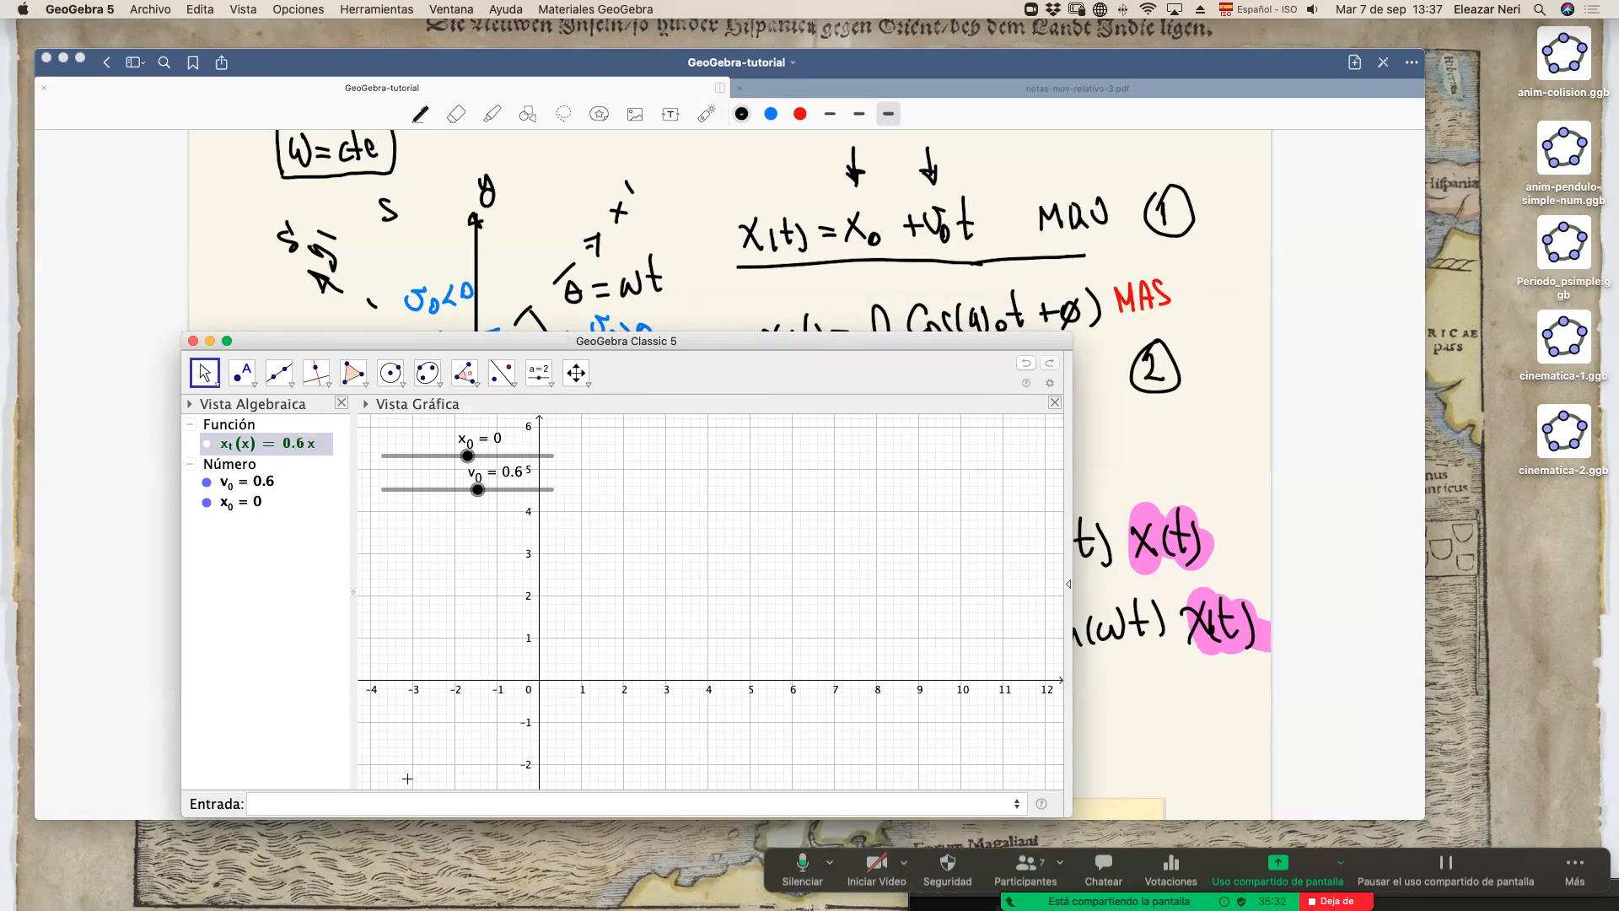
pyautogui.click(365, 808)
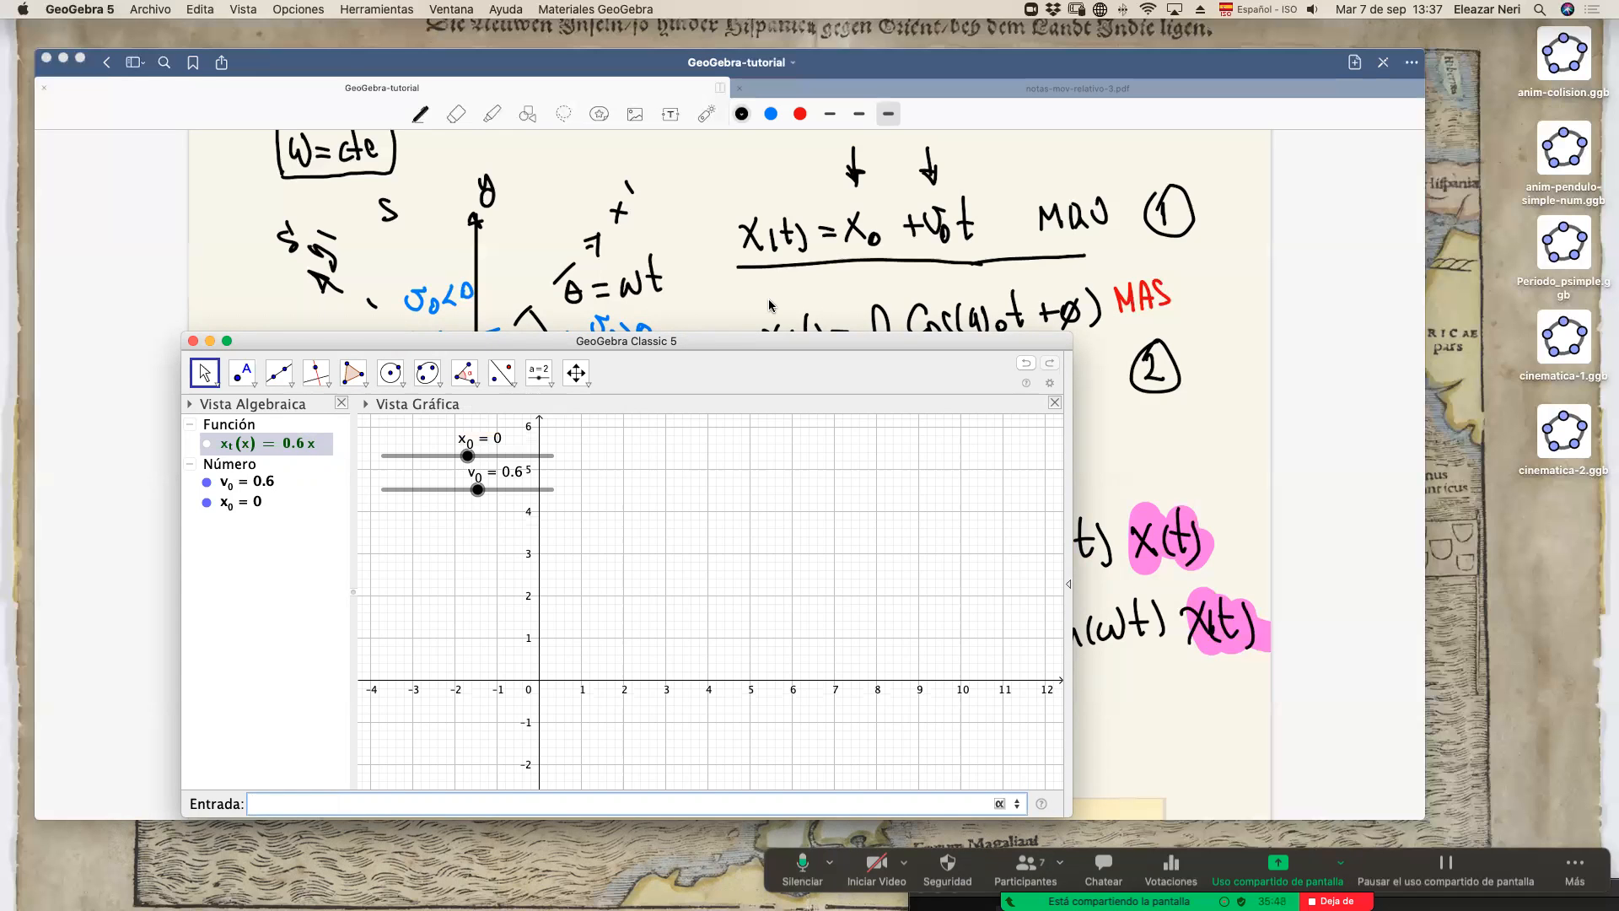
pyautogui.moveTo(720, 341); pyautogui.dragTo(868, 365)
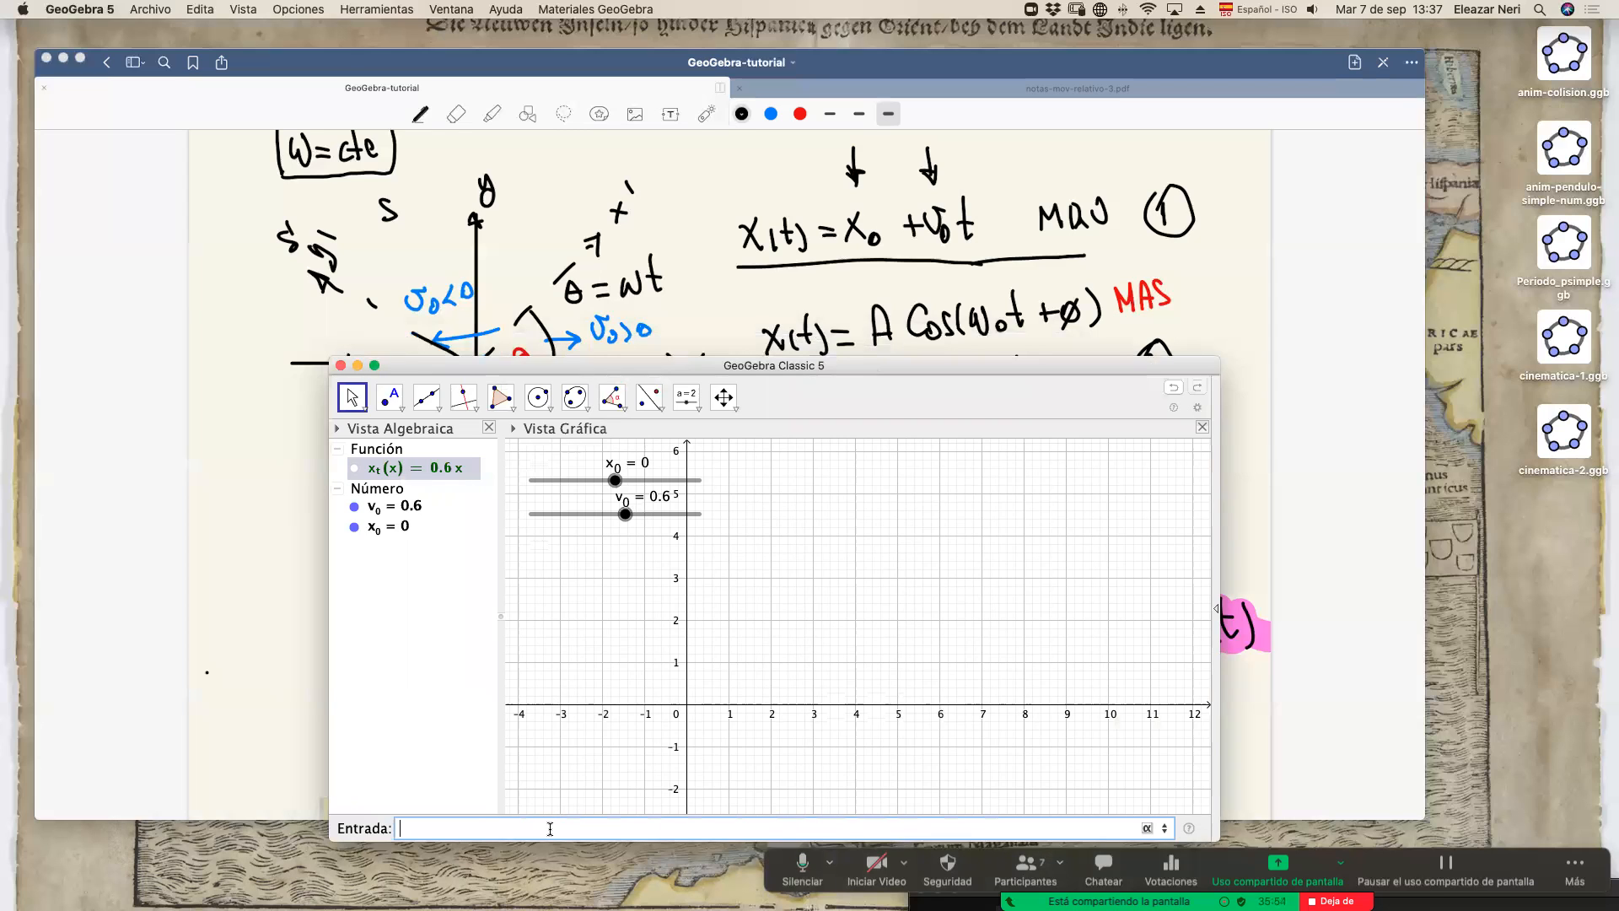
pyautogui.write('Cur')
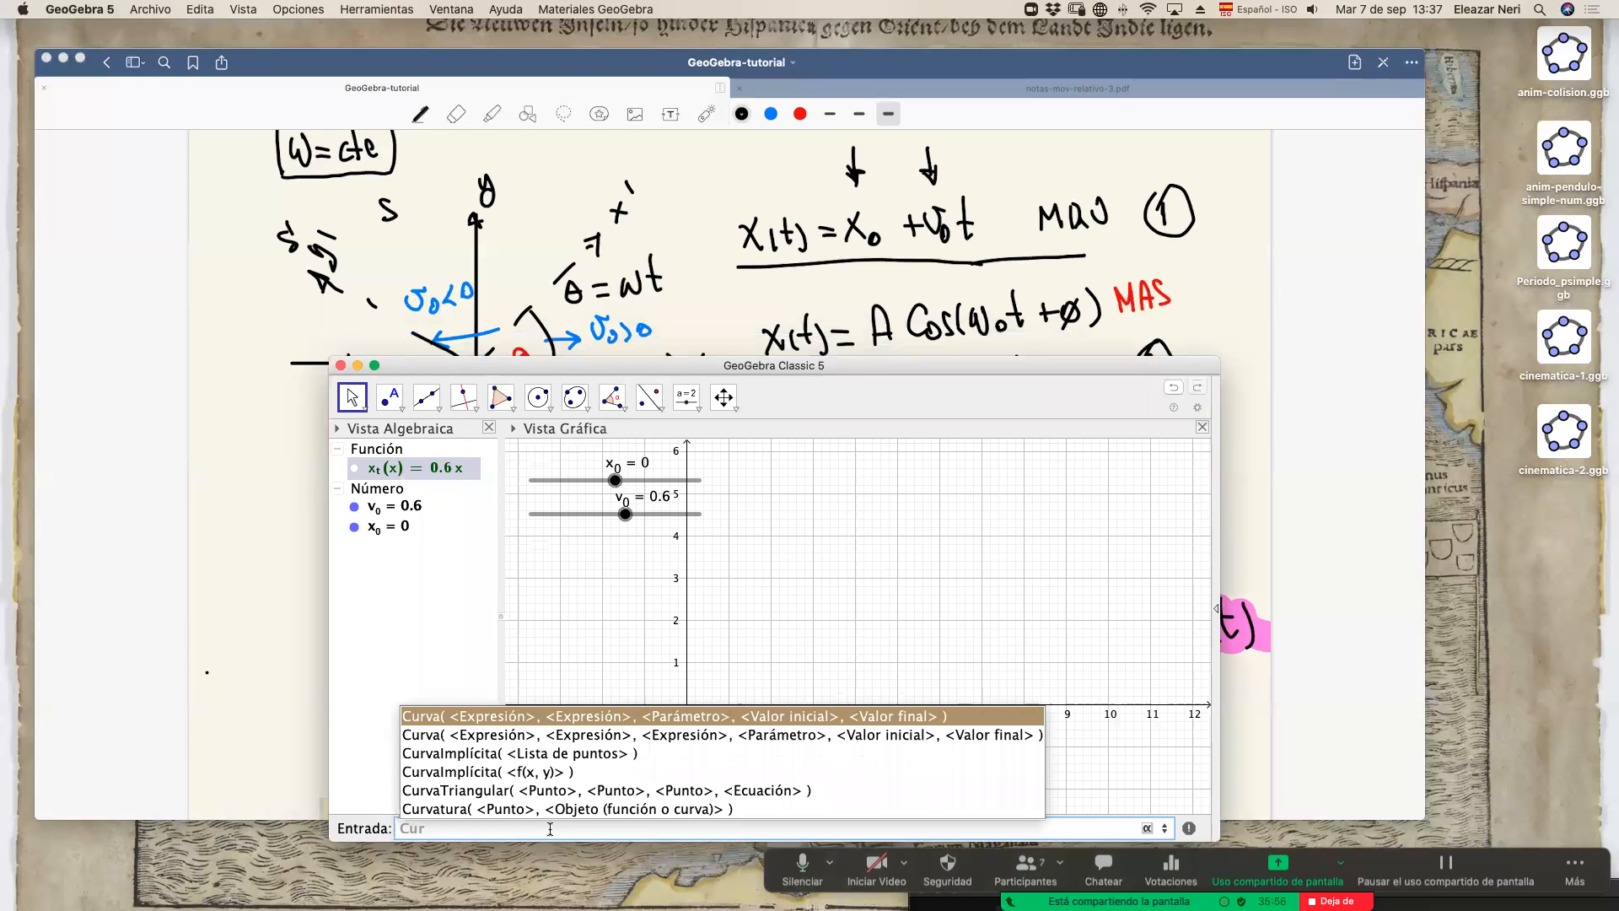
pyautogui.press('Return')
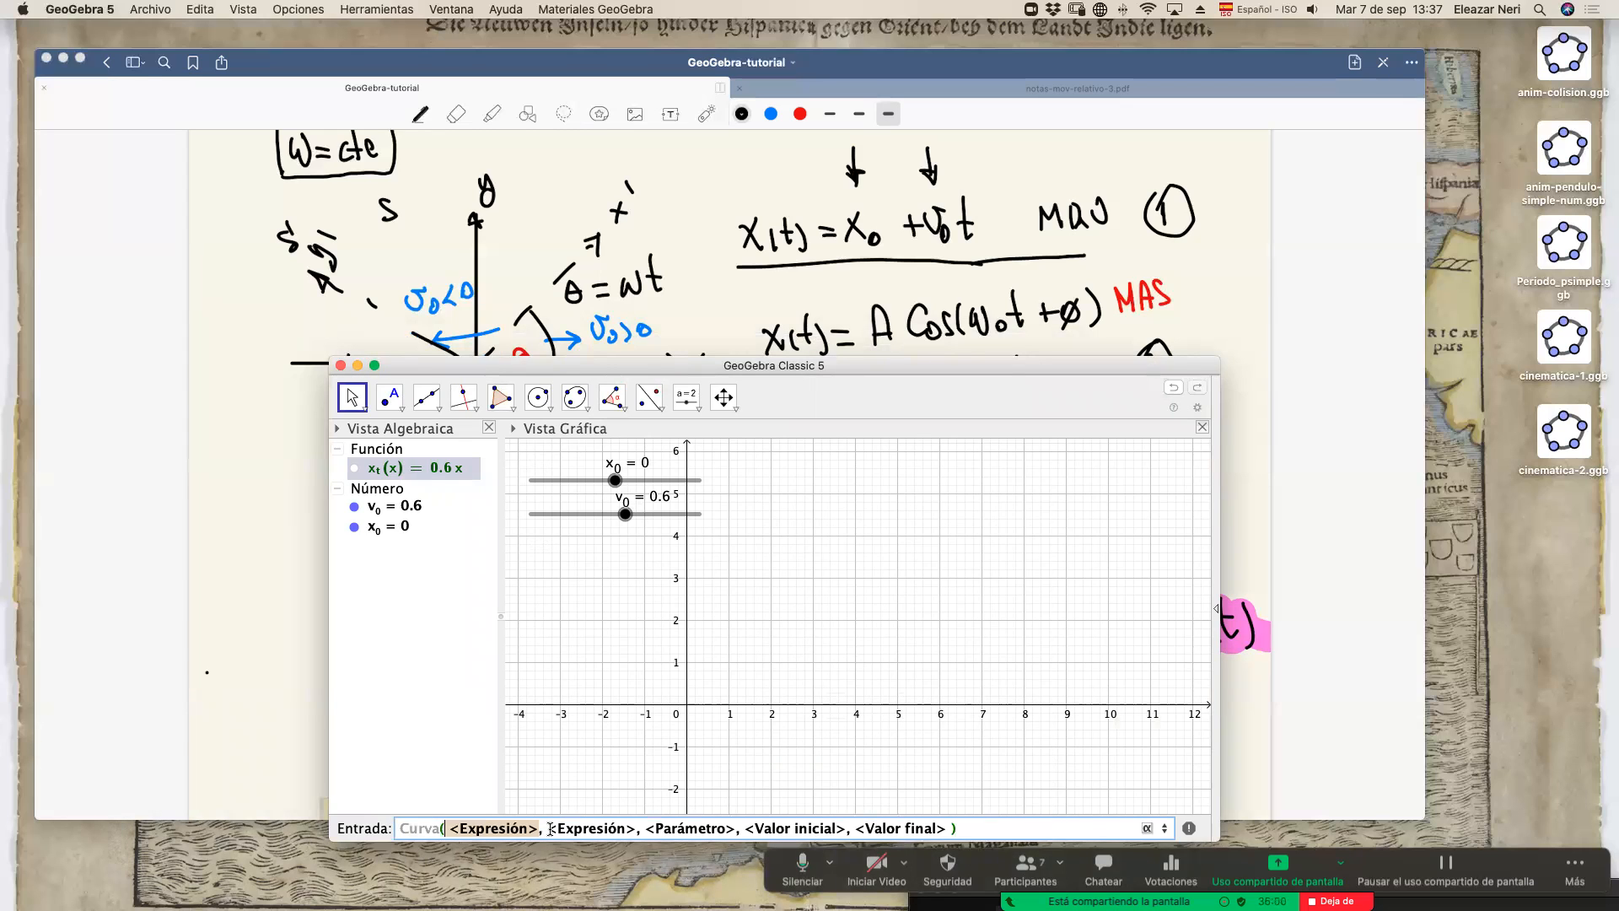
# Place the window below the handwritten Curva syntax and enter x_t(t) as the command's first expression.
pyautogui.moveTo(498, 364)
pyautogui.mouseDown()
pyautogui.moveTo(559, 439)
pyautogui.moveTo(694, 436)
pyautogui.moveTo(536, 433)
pyautogui.moveTo(490, 385)
pyautogui.mouseUp()
pyautogui.scroll(-3, 382, 442)
pyautogui.scroll(-4, 382, 441)
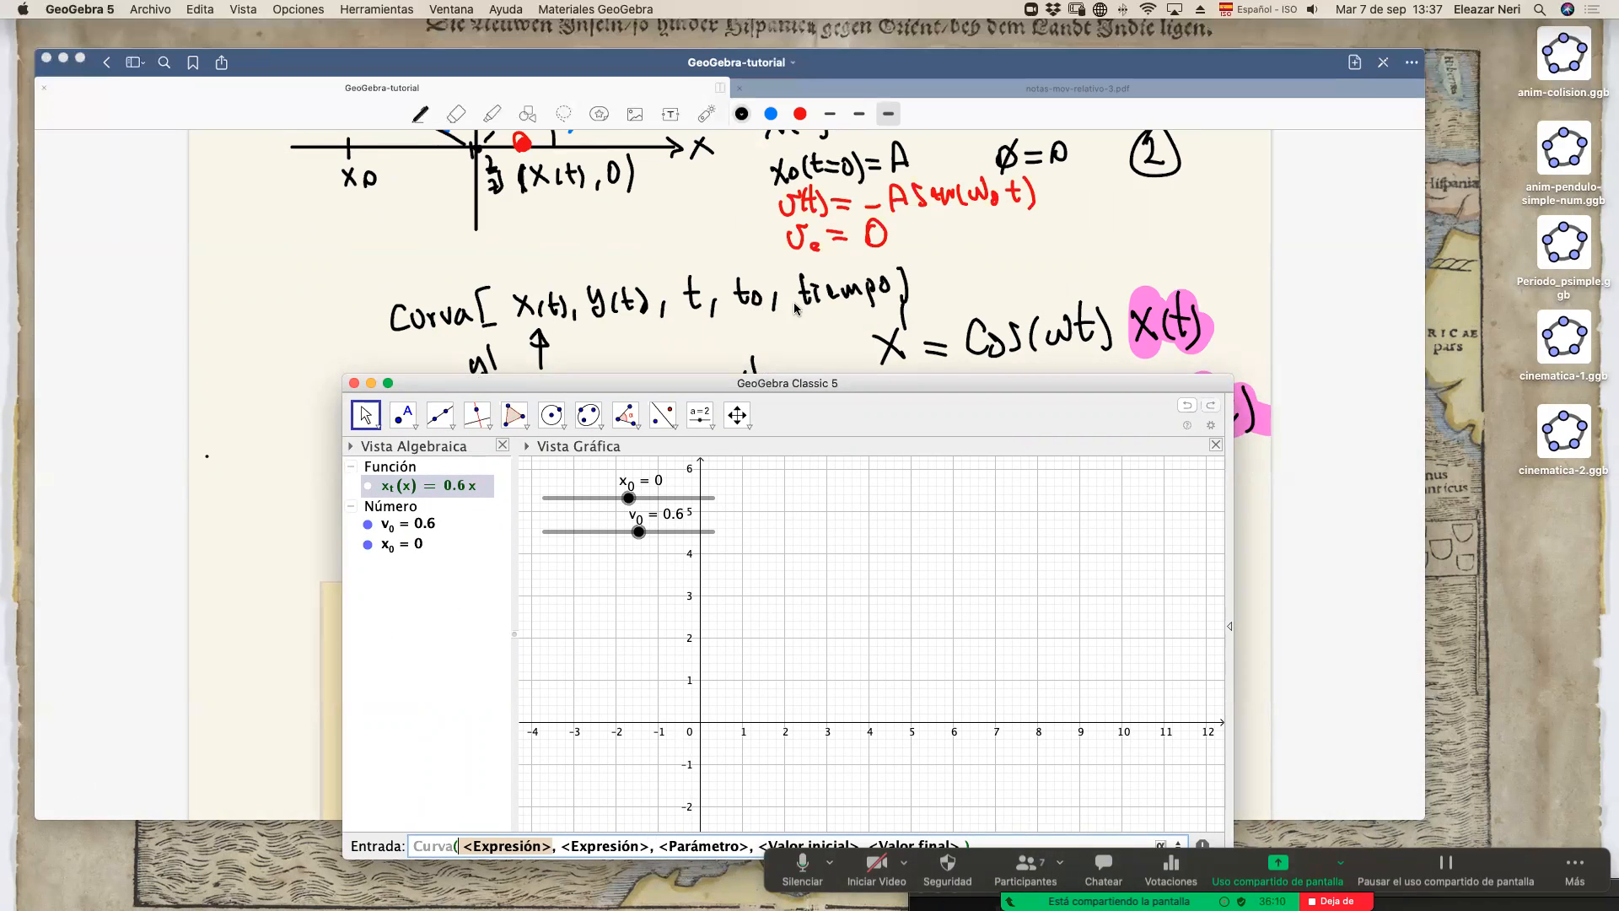
pyautogui.moveTo(685, 386); pyautogui.dragTo(657, 364)
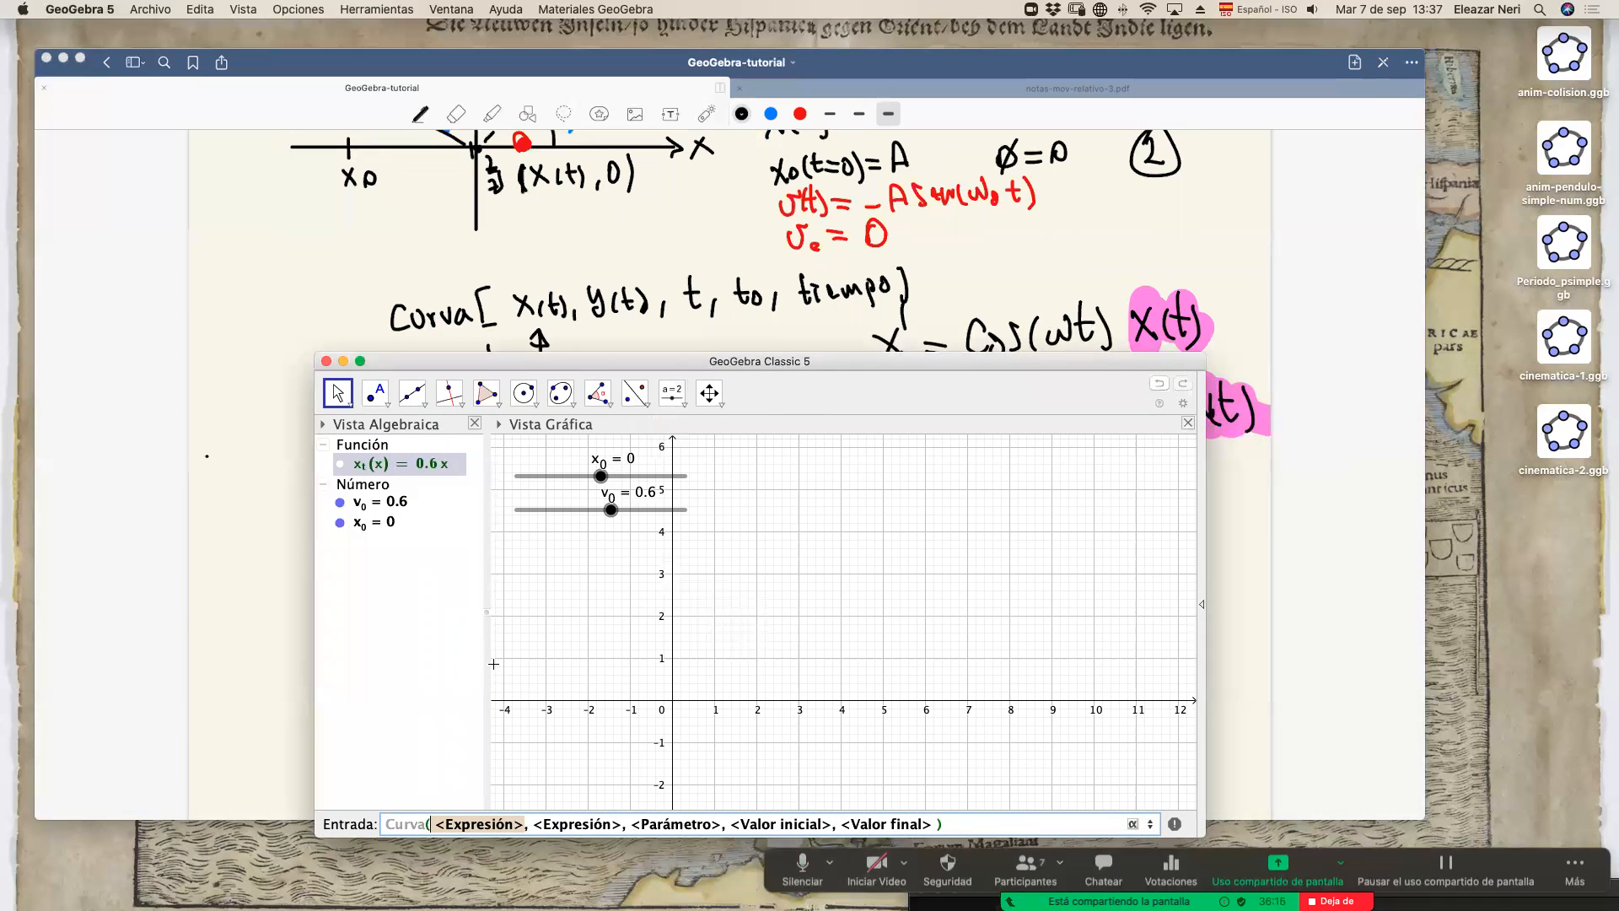
pyautogui.write('x')
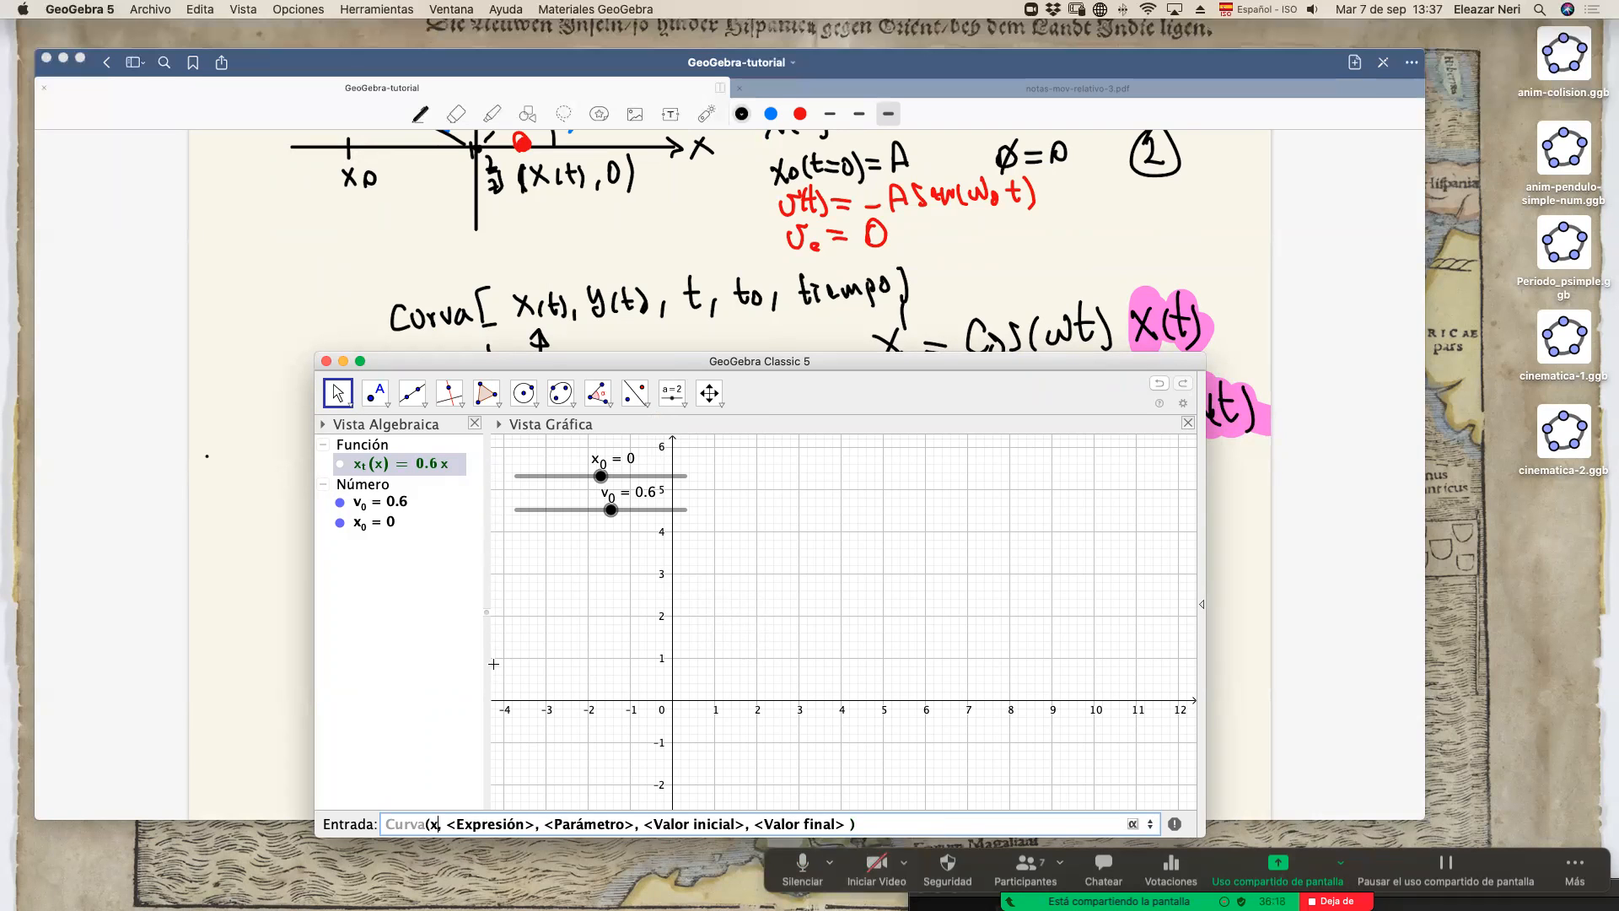
pyautogui.write('_t')
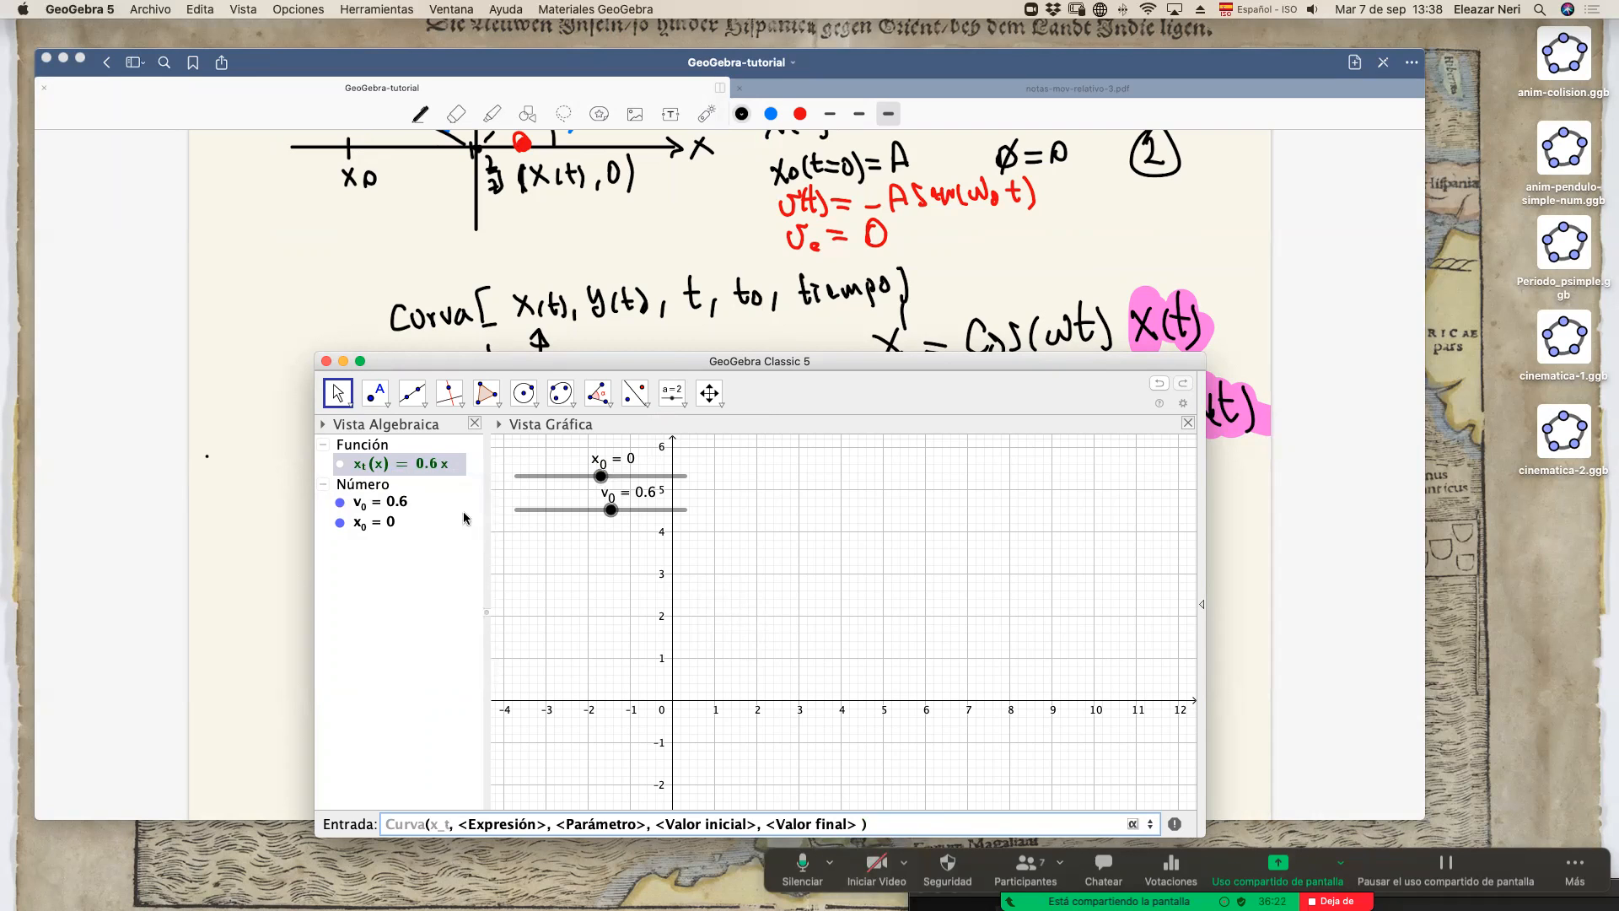
pyautogui.write('()')
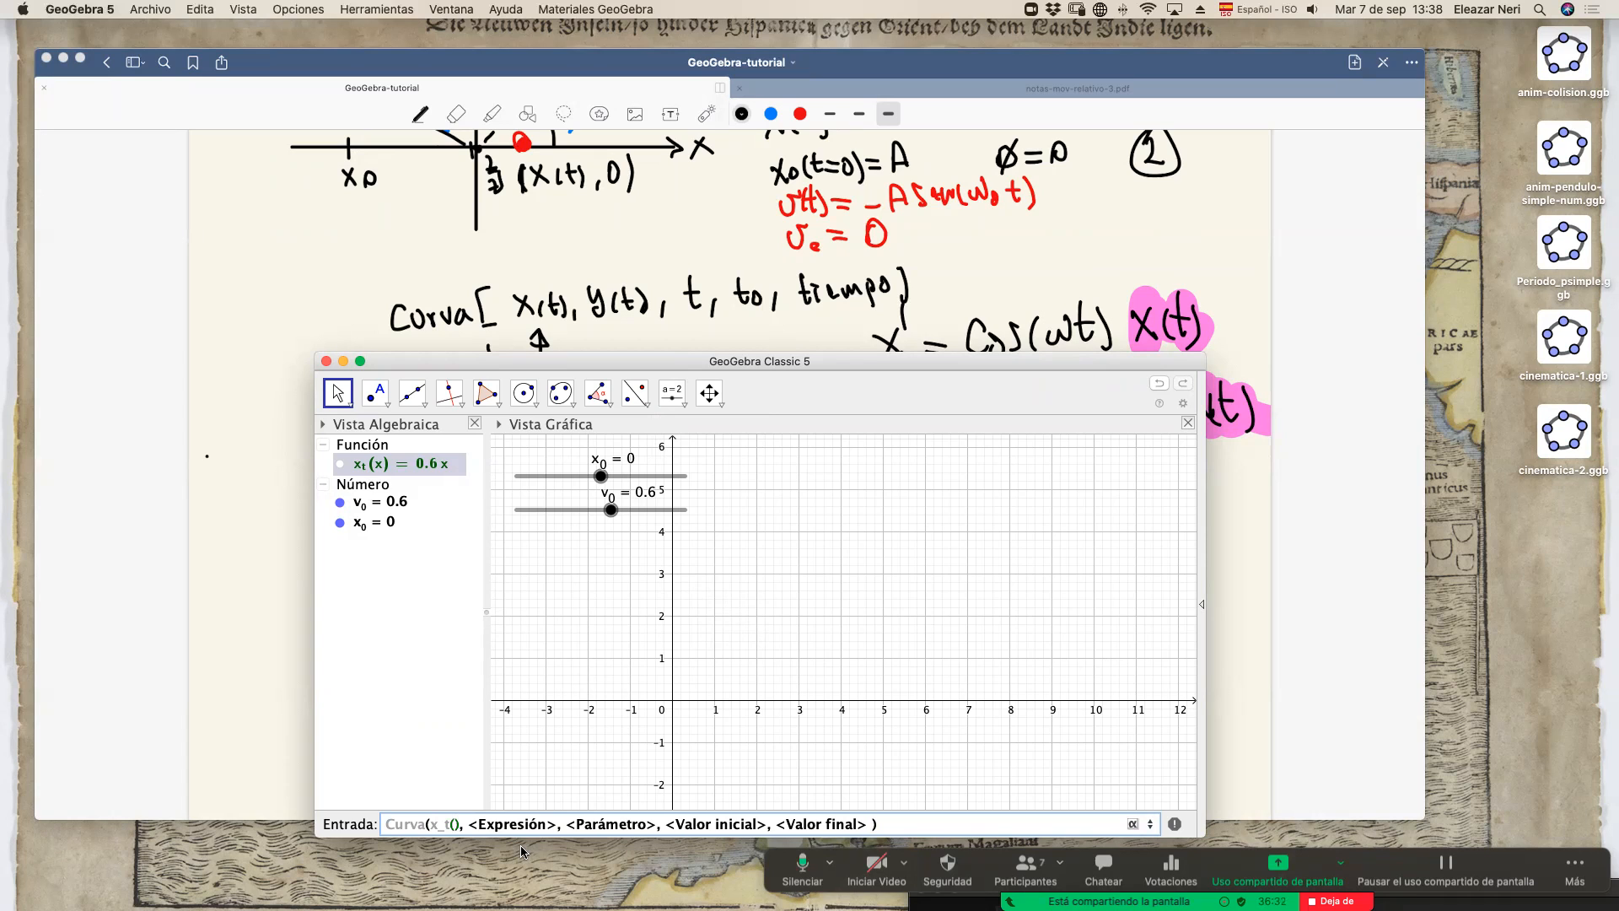
pyautogui.write('t')
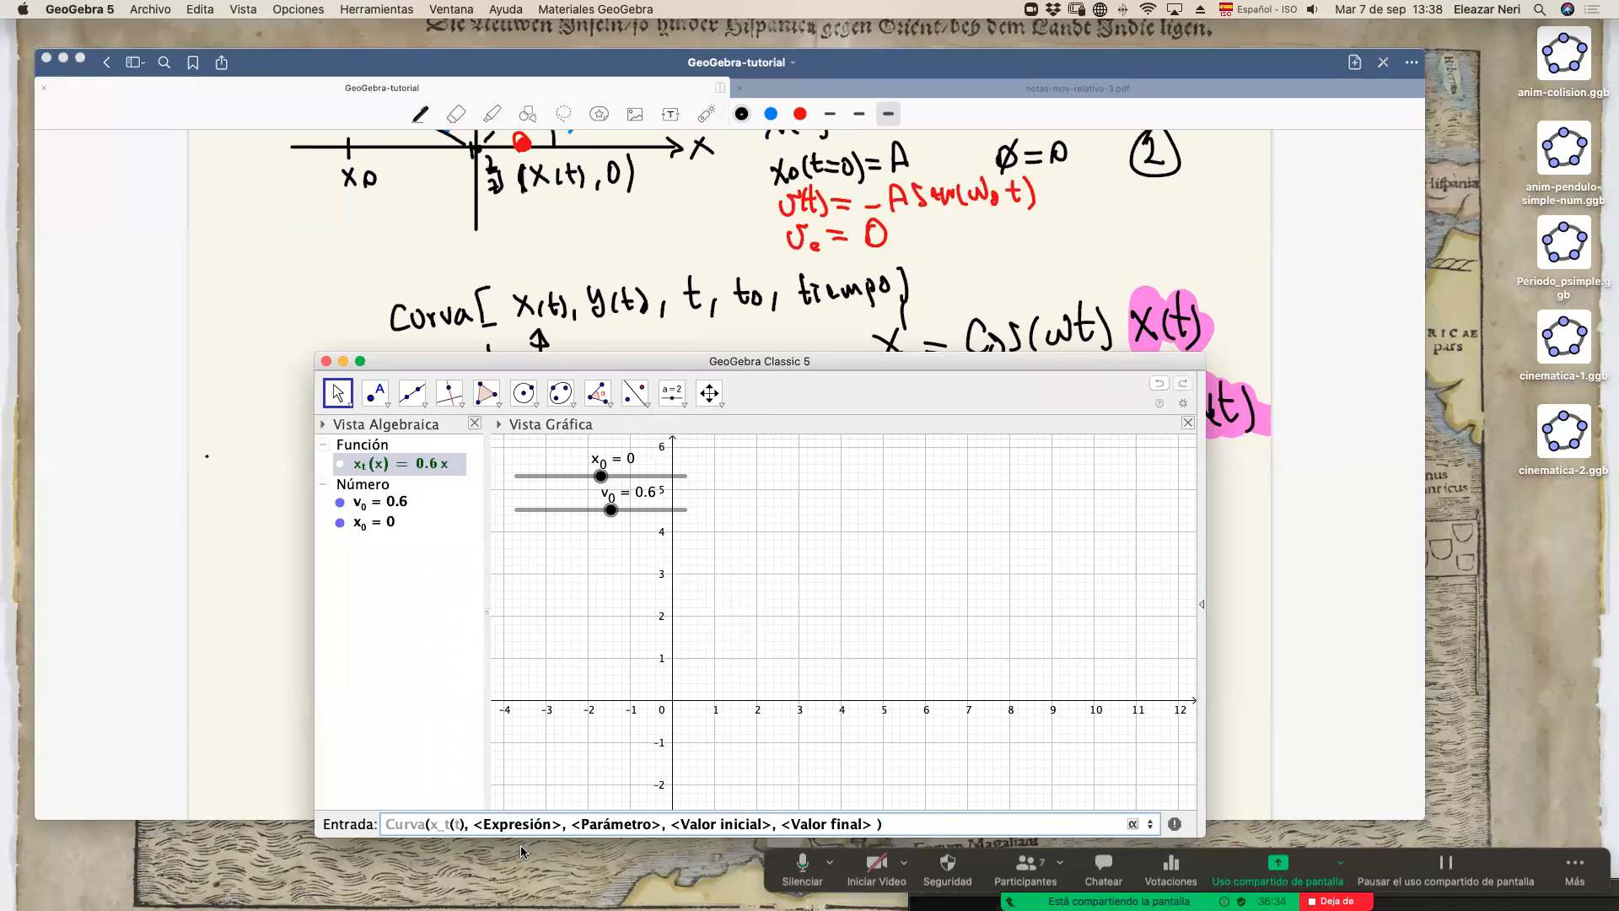
# Change the argument of the first expression so that it reads x_t(s).
pyautogui.press('Right')
pyautogui.press('Right')
pyautogui.press('Right')
pyautogui.press('Right')
pyautogui.press('Right')
pyautogui.press('Tab')
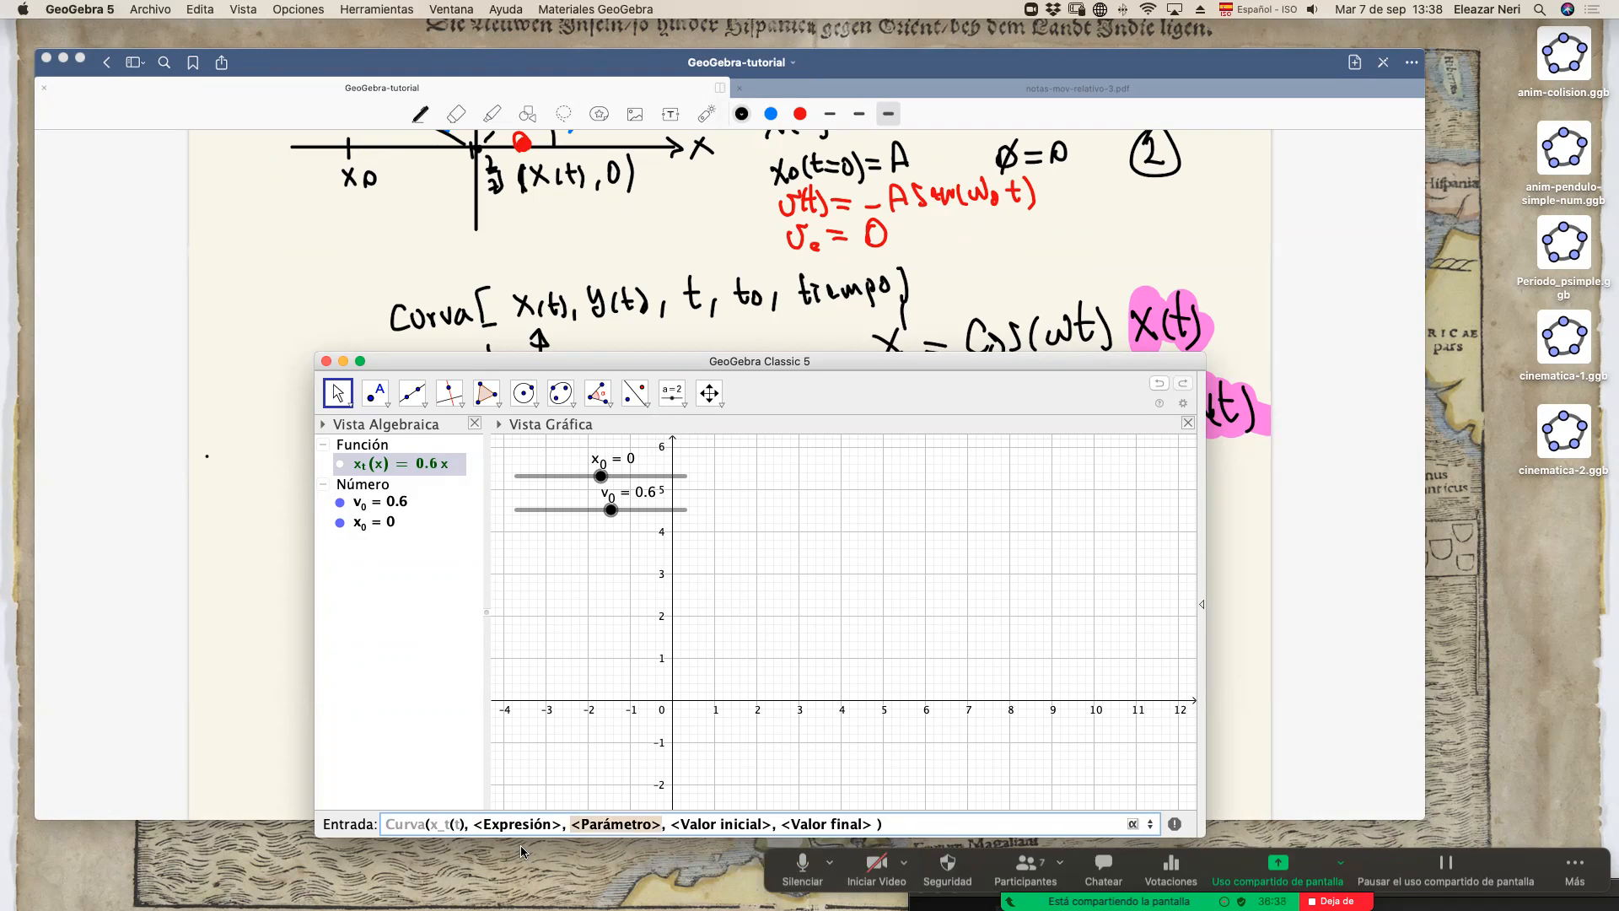
pyautogui.press('Left')
pyautogui.press('Left')
pyautogui.press('Left')
pyautogui.press('Left')
pyautogui.press('Left')
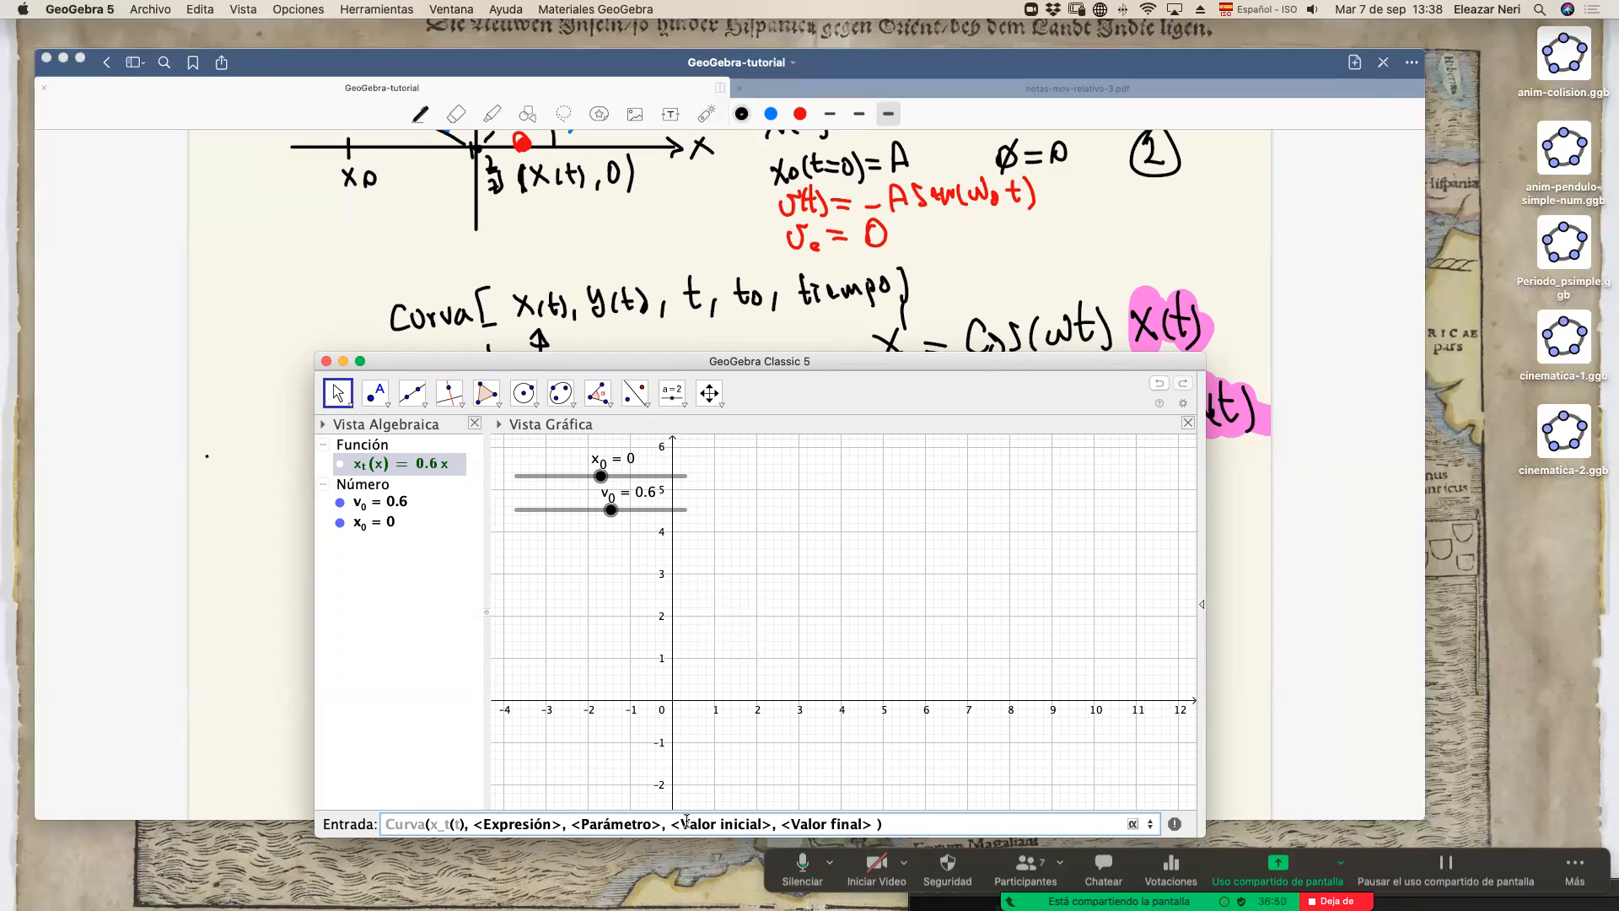
pyautogui.press('BackSpace')
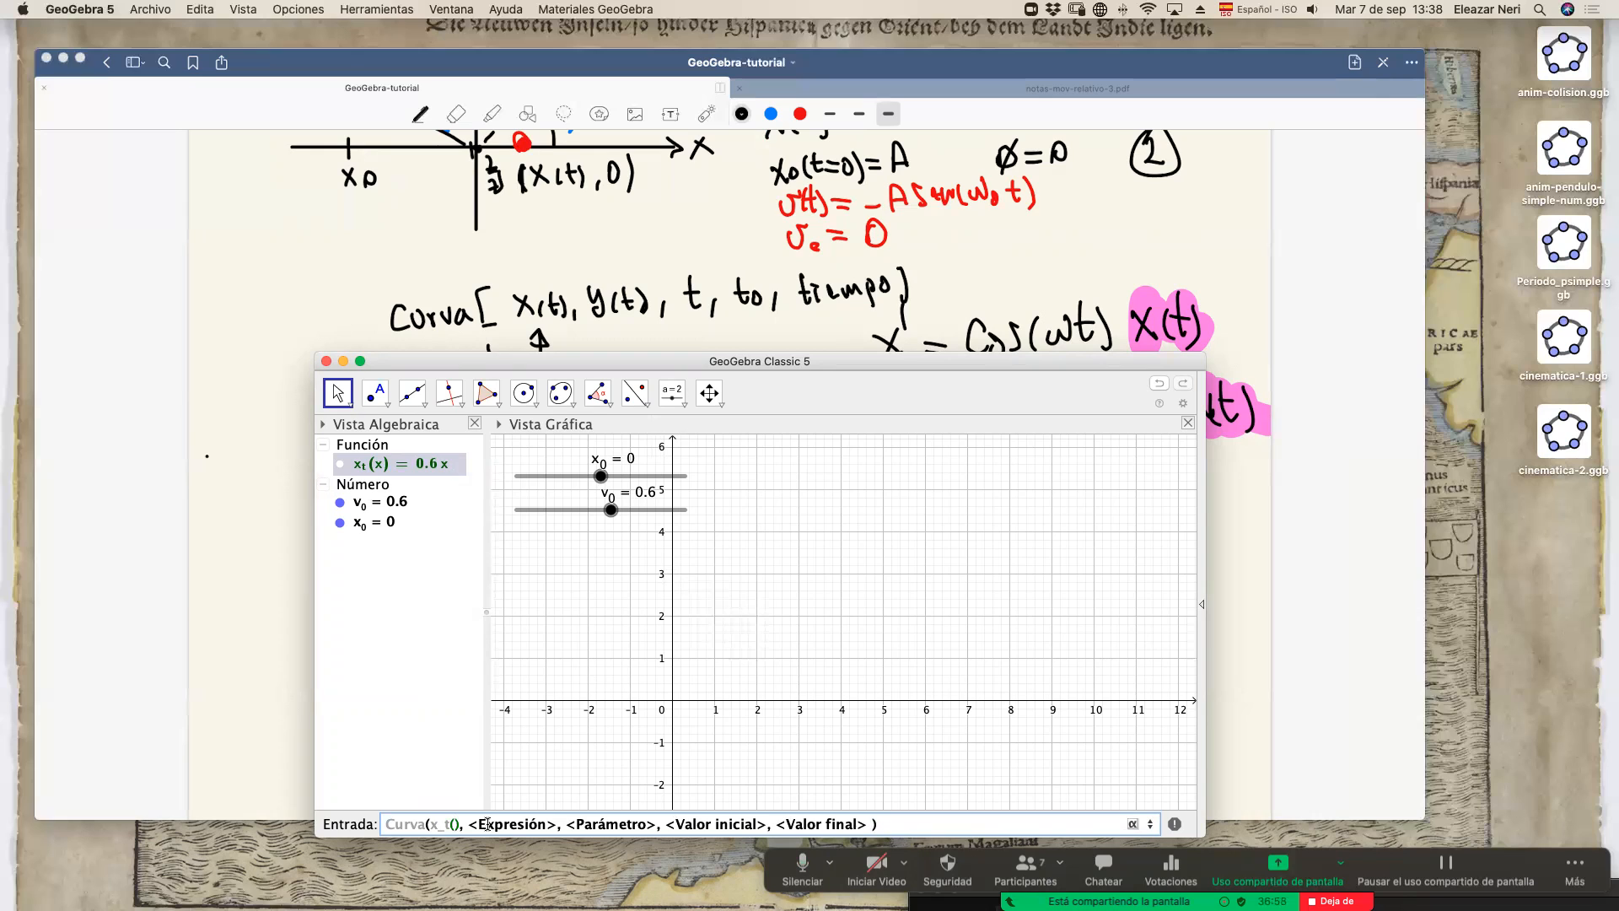
pyautogui.write('s')
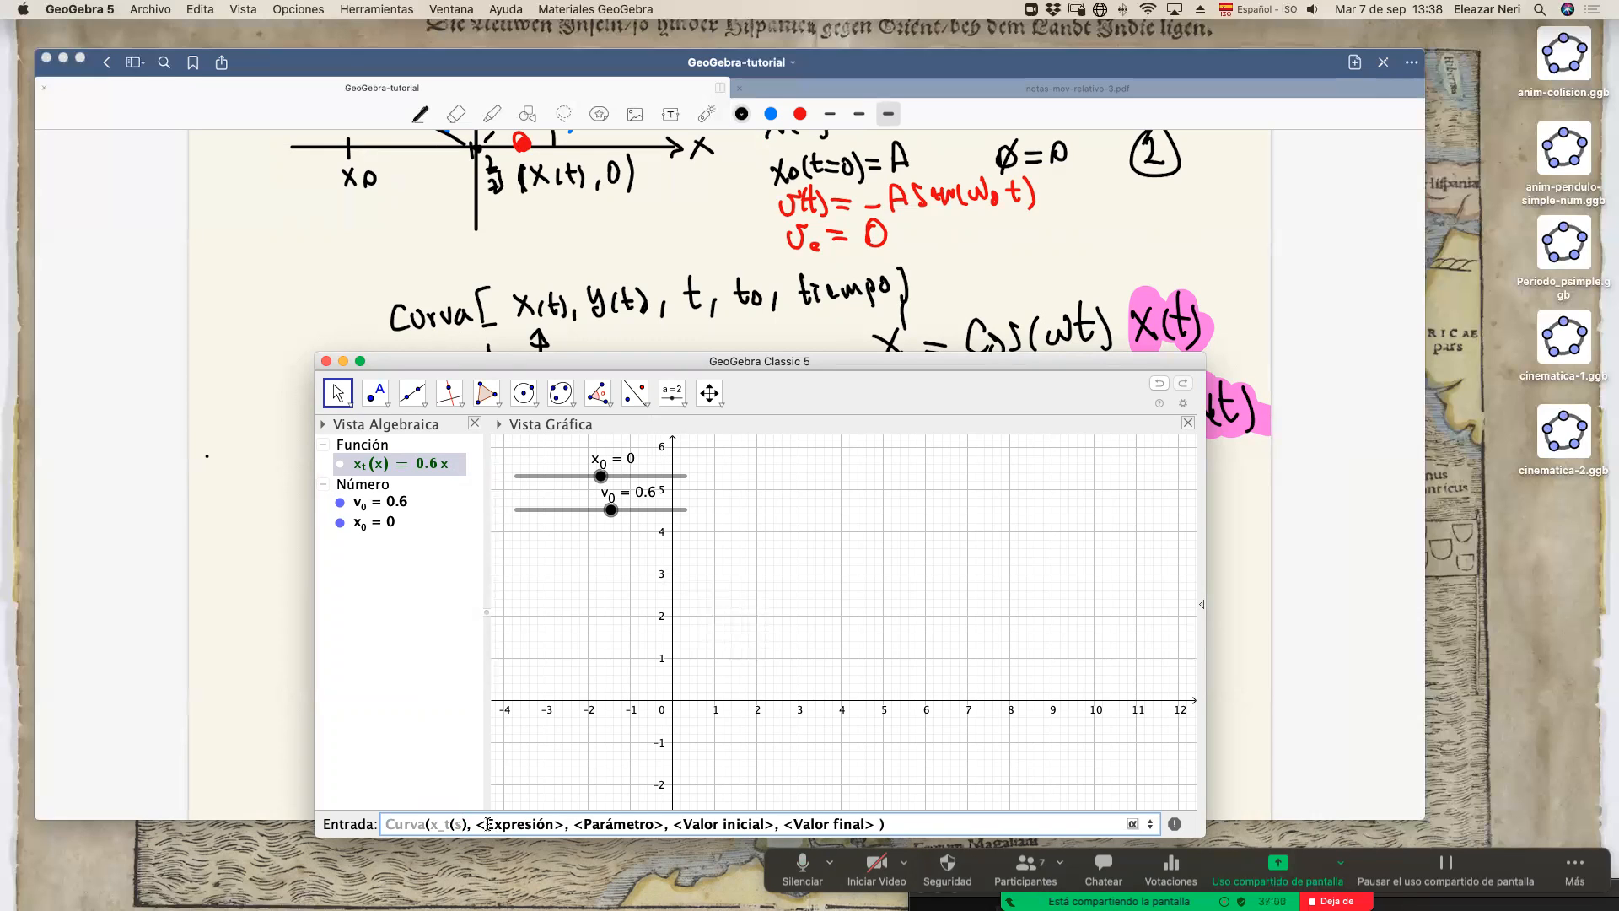
# Fill in 0 as the curve's second expression and s as its parameter.
pyautogui.press('Tab')
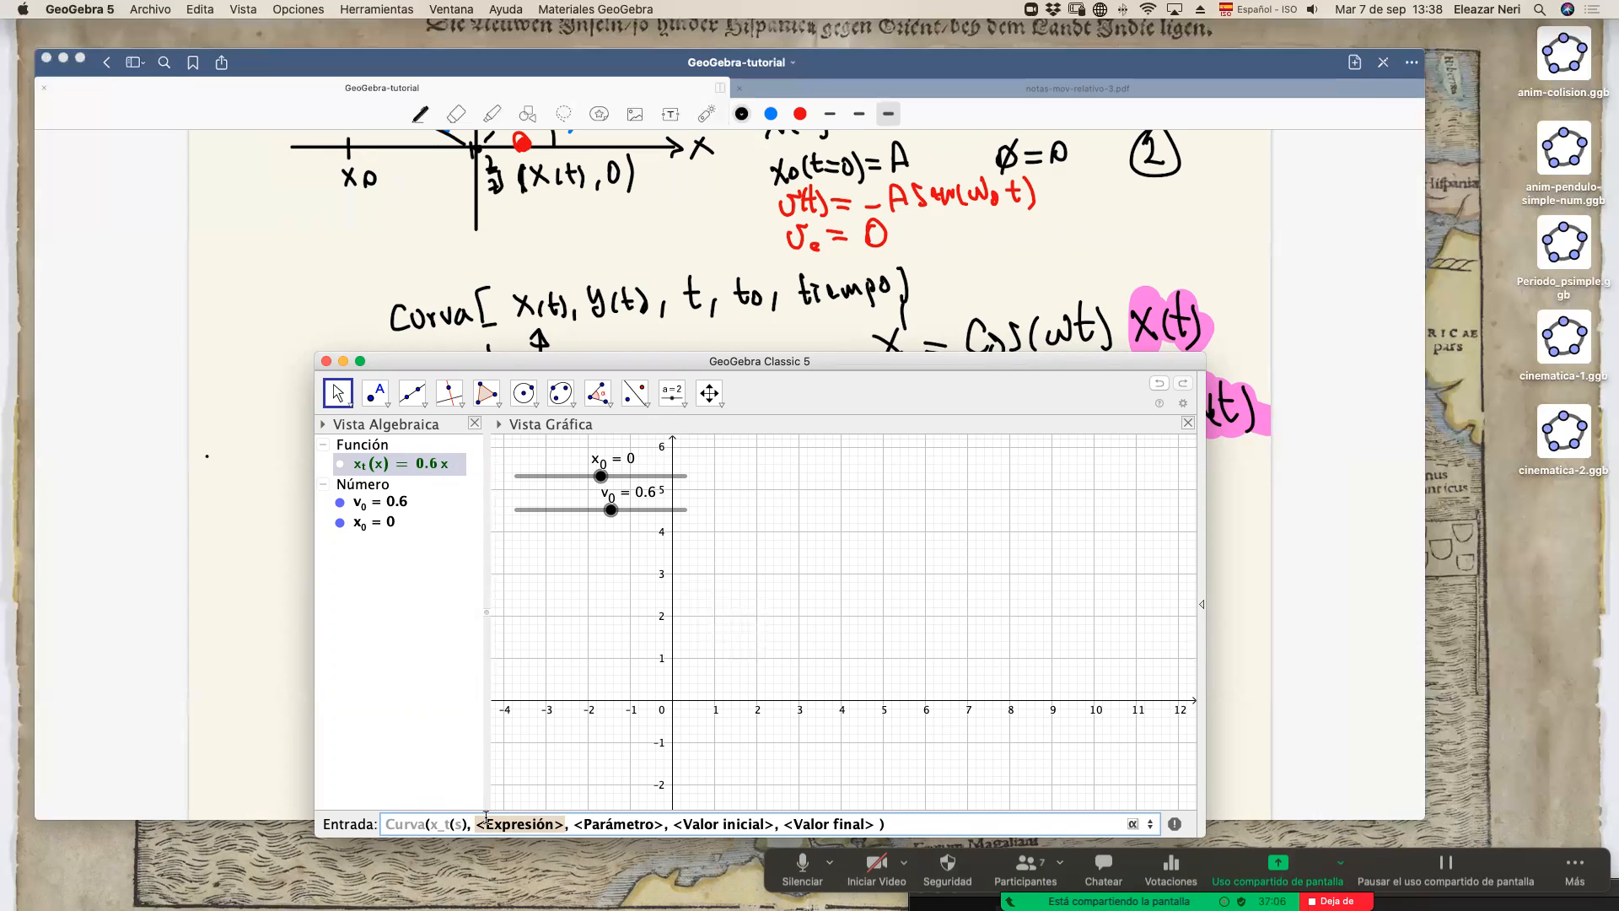
pyautogui.write('0')
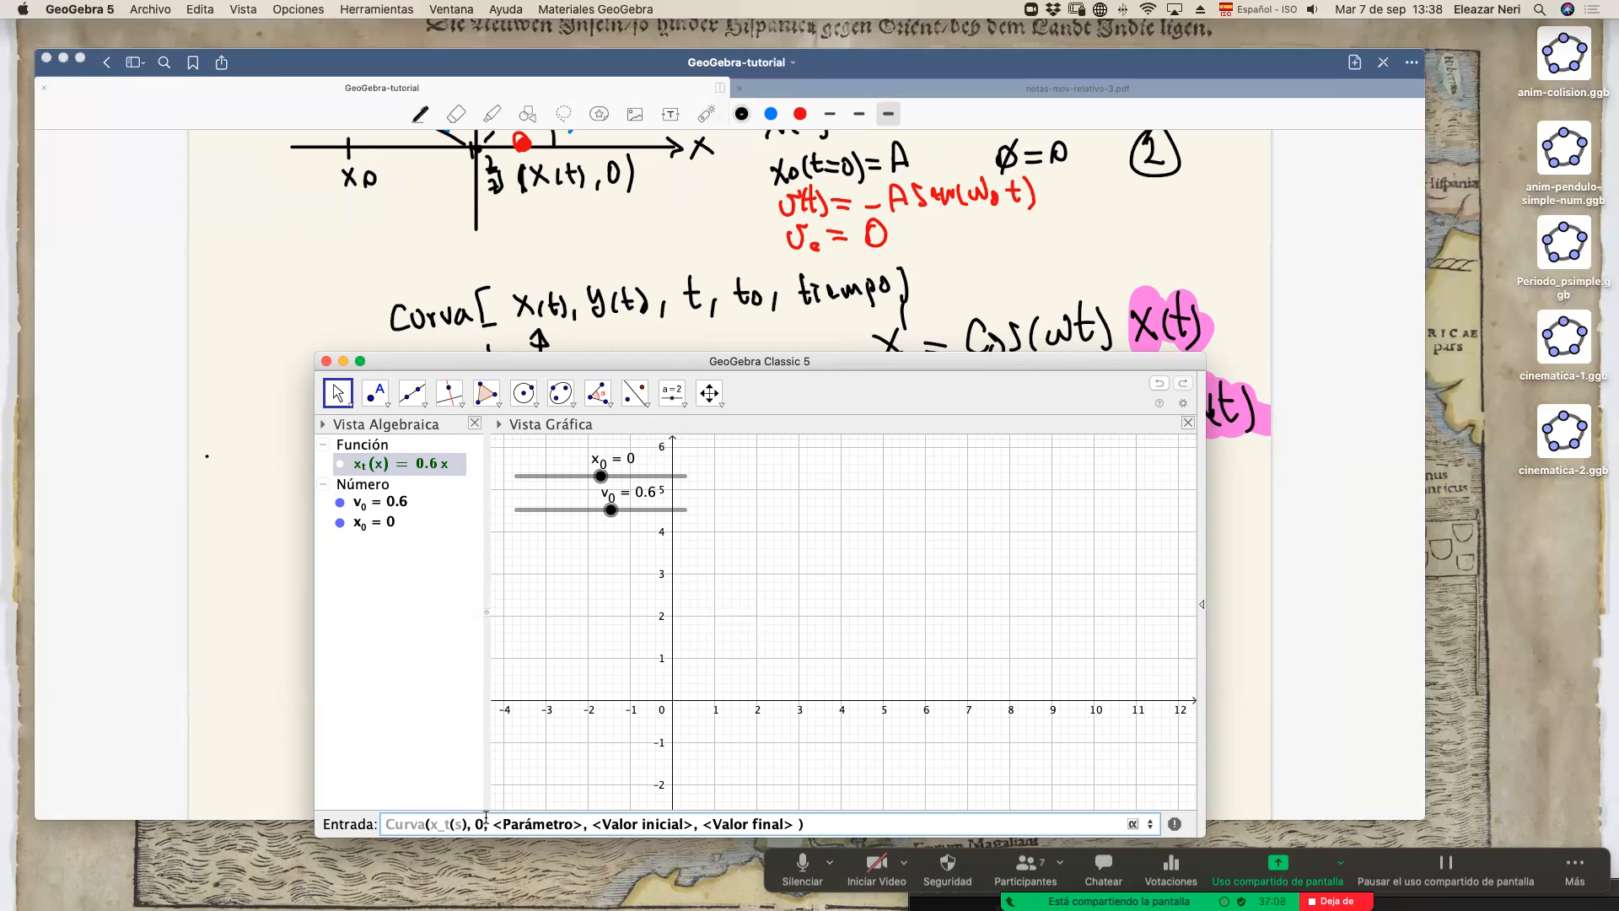
pyautogui.press('Tab')
pyautogui.write('s')
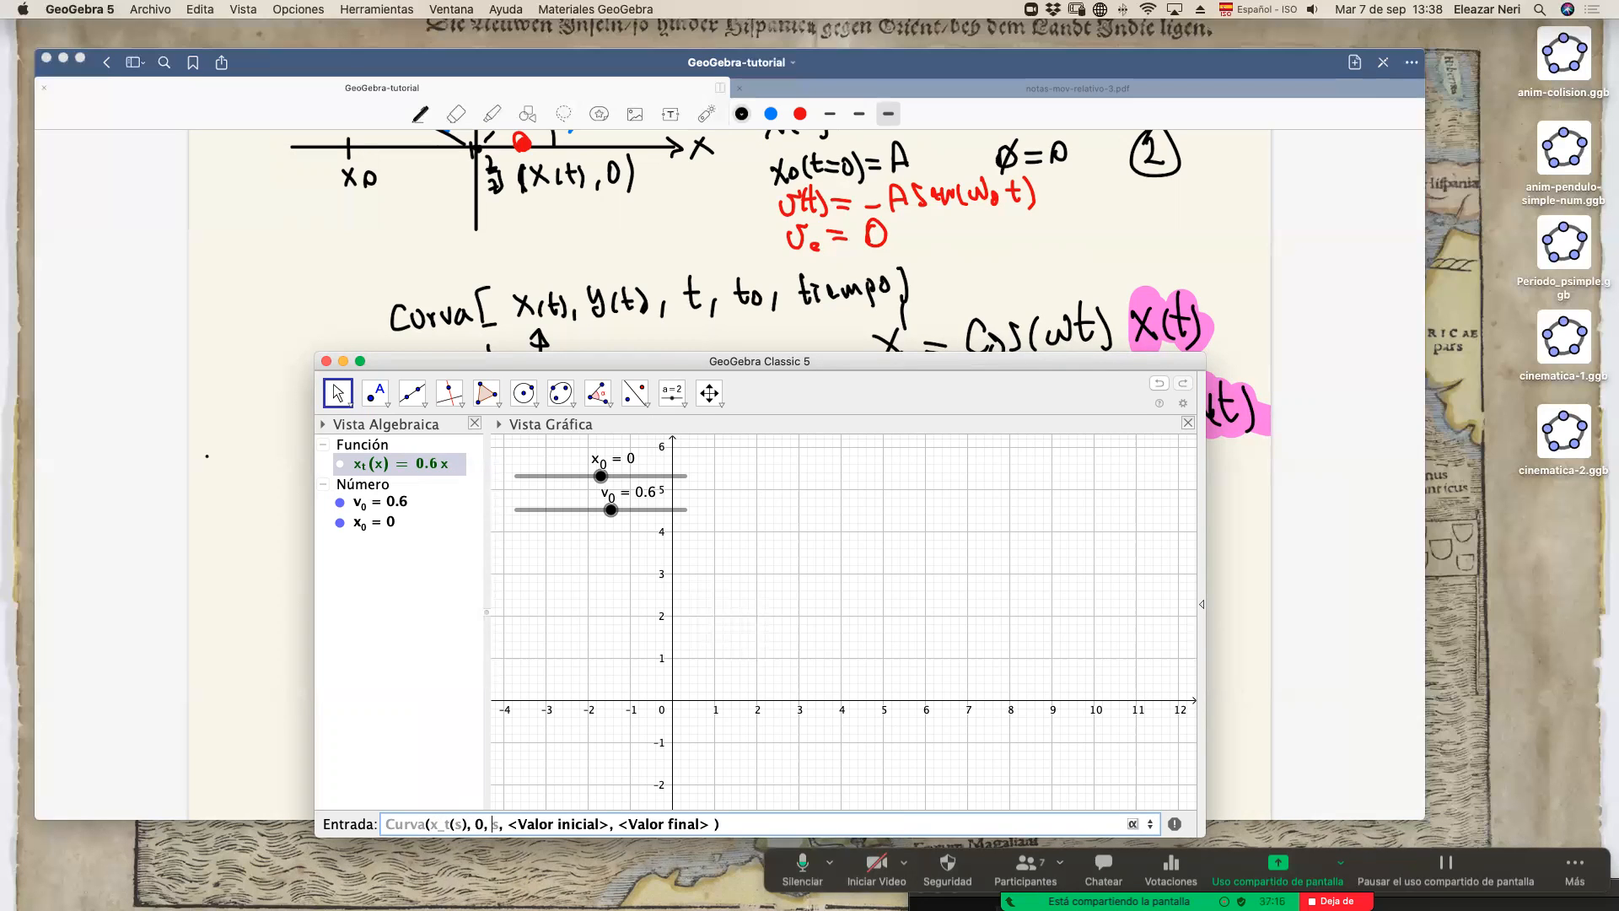
# Fill in t_0 as the curve's initial value.
pyautogui.press('Tab')
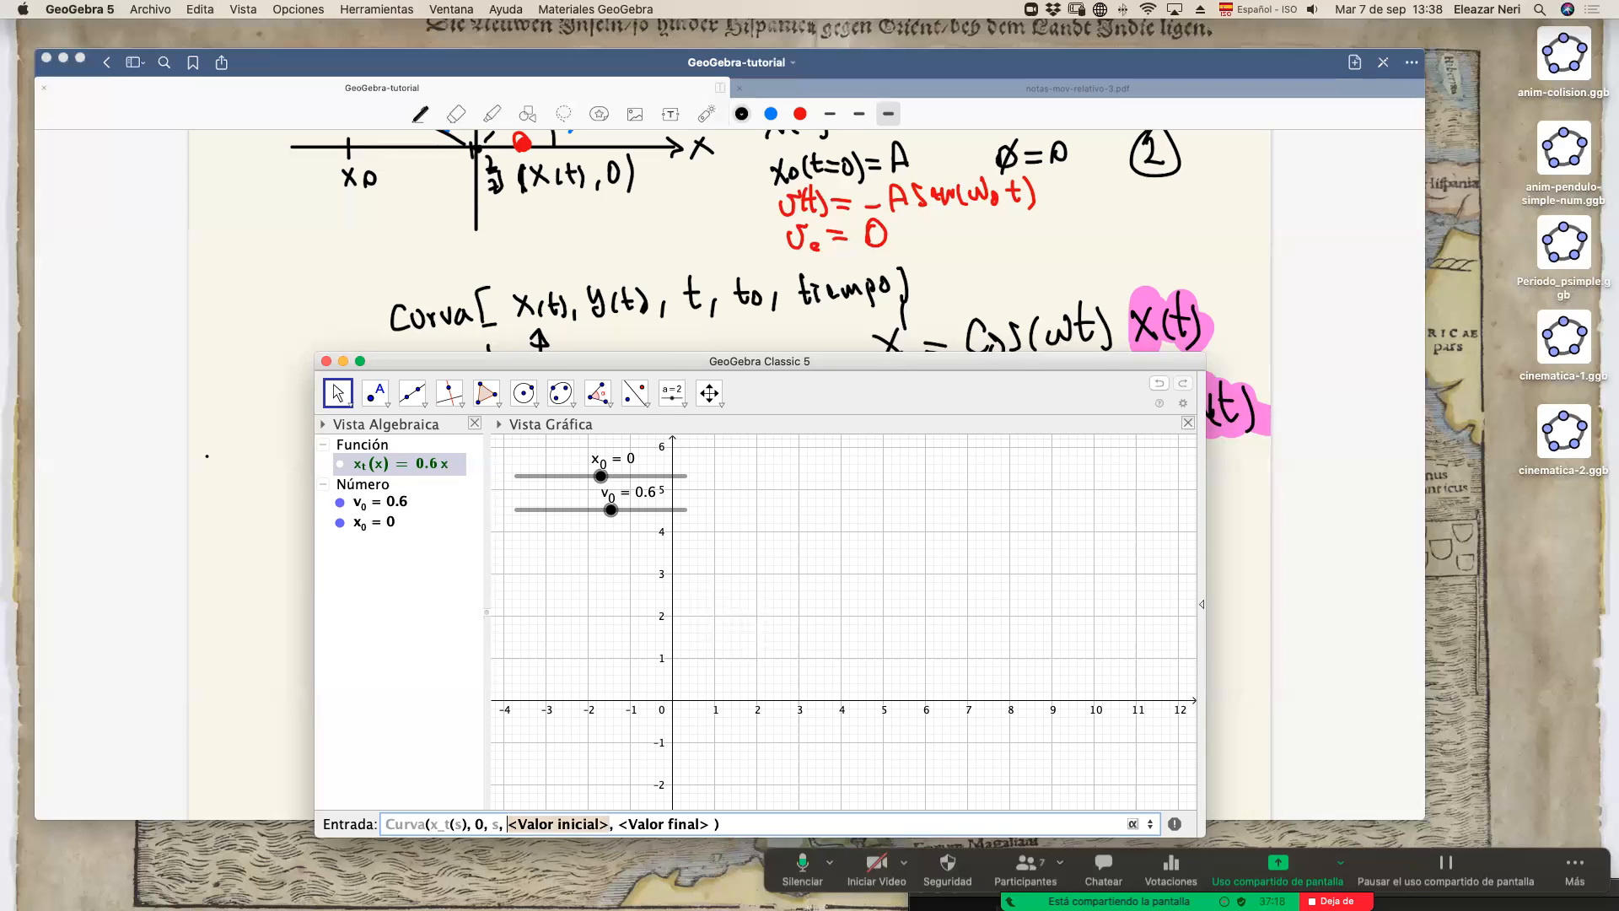
pyautogui.write('t_0')
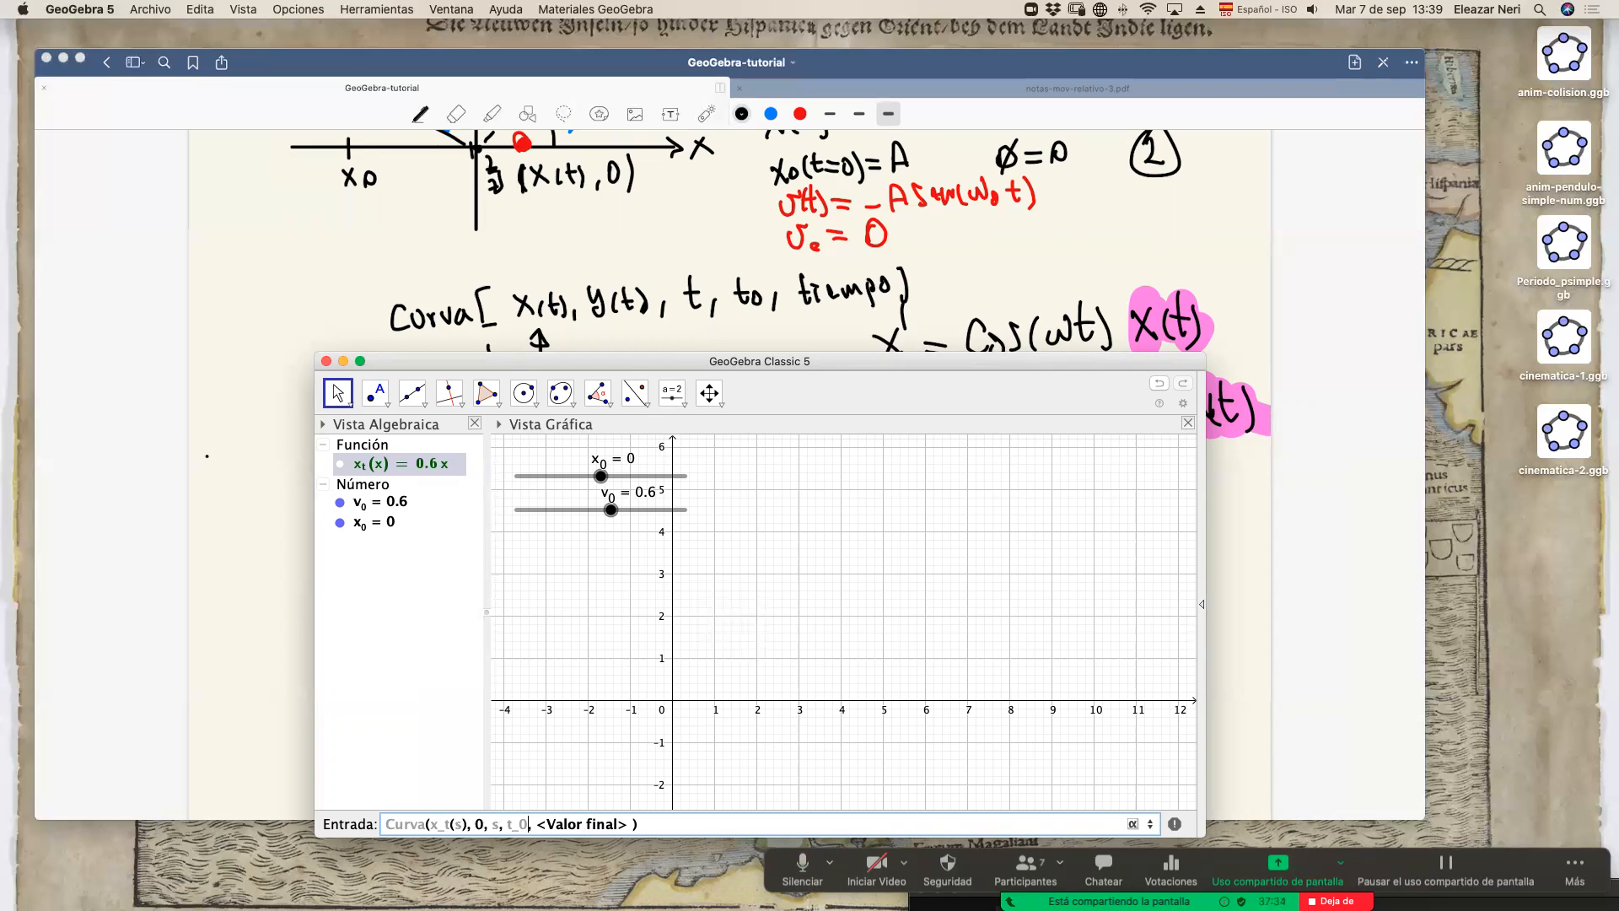
pyautogui.write('0')
pyautogui.press('BackSpace')
pyautogui.write('t_0')
pyautogui.press('Tab')
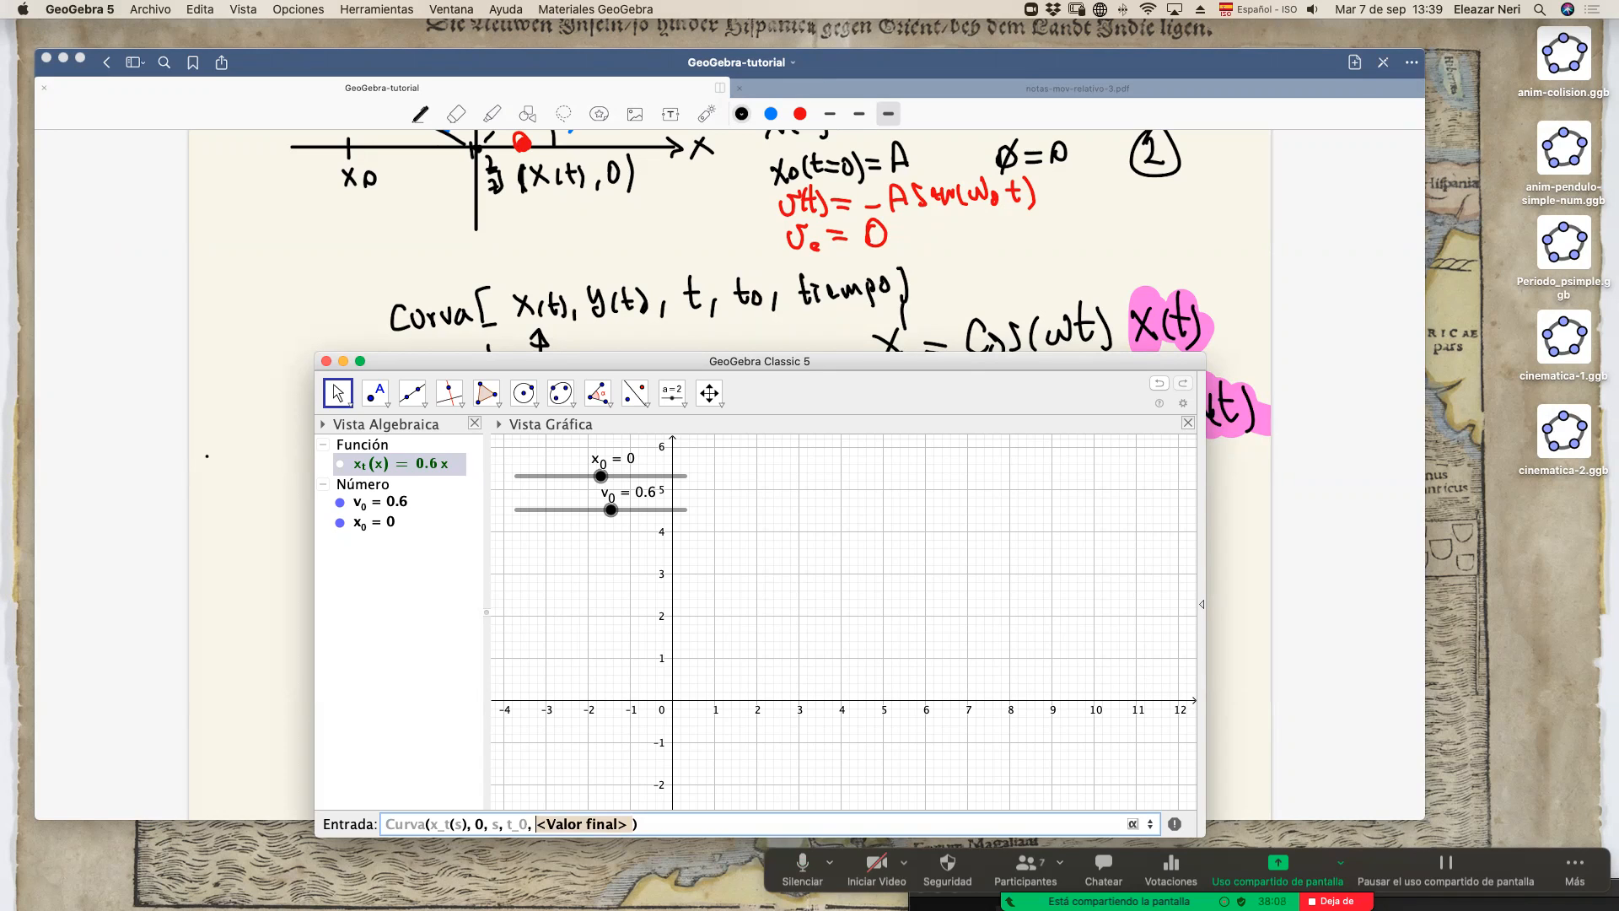
# Fill in tiempo as the final value and run the Curva command, creating sliders for t_0 and tiempo.
pyautogui.write('t')
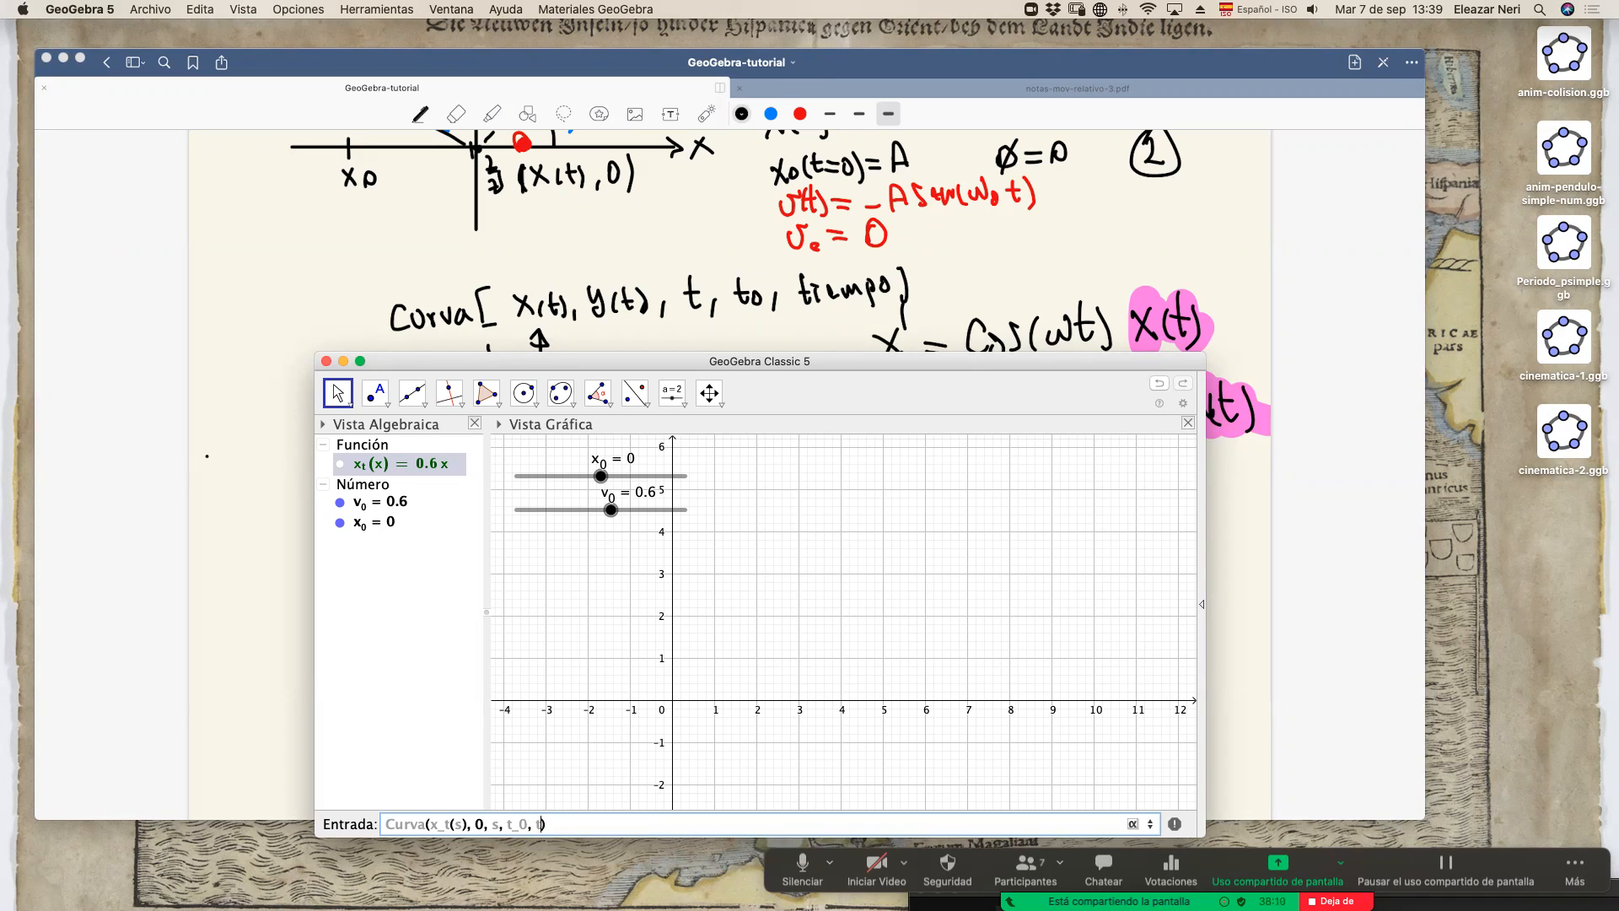
pyautogui.write('iempo')
pyautogui.press('Right')
pyautogui.press('Return')
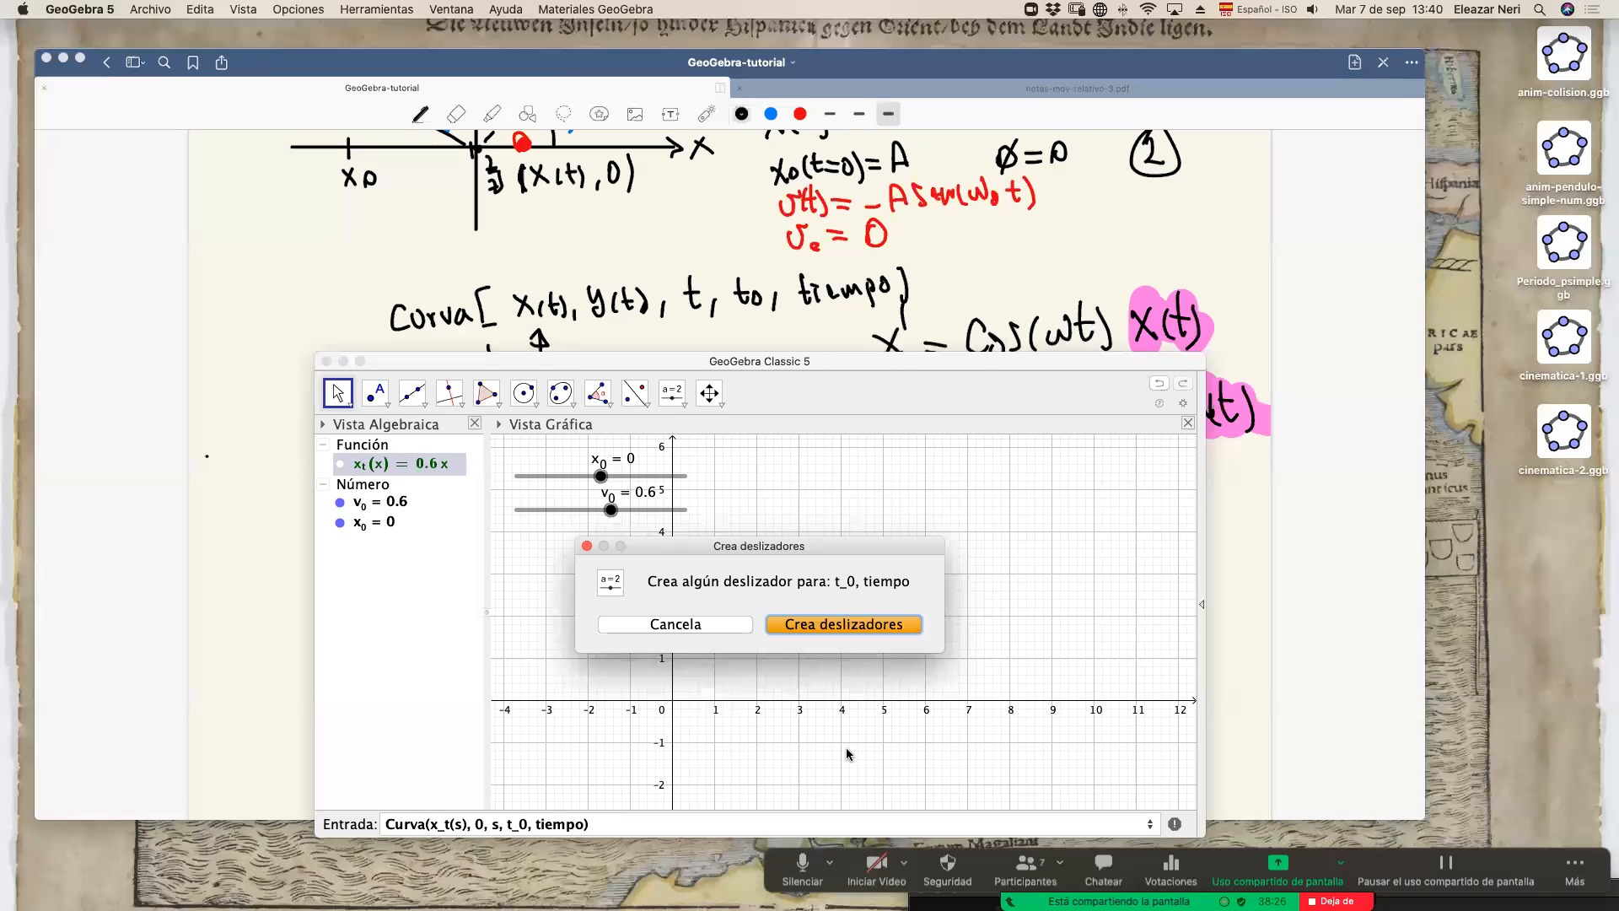
pyautogui.click(850, 629)
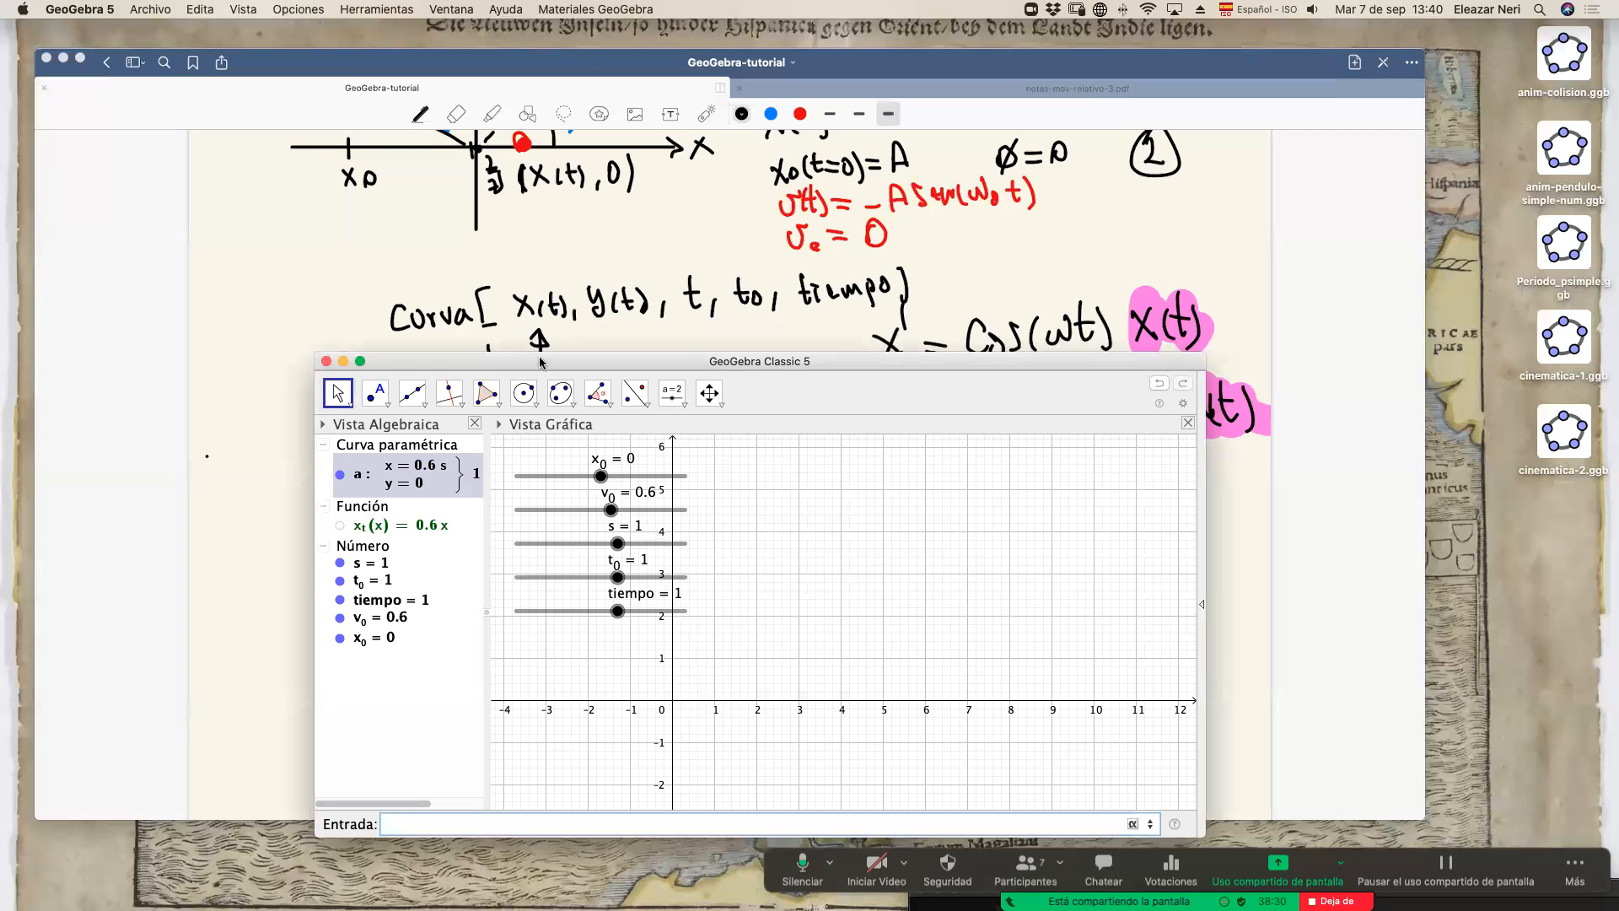
# Set the s slider to 0.25.
pyautogui.moveTo(539, 356); pyautogui.dragTo(520, 329)
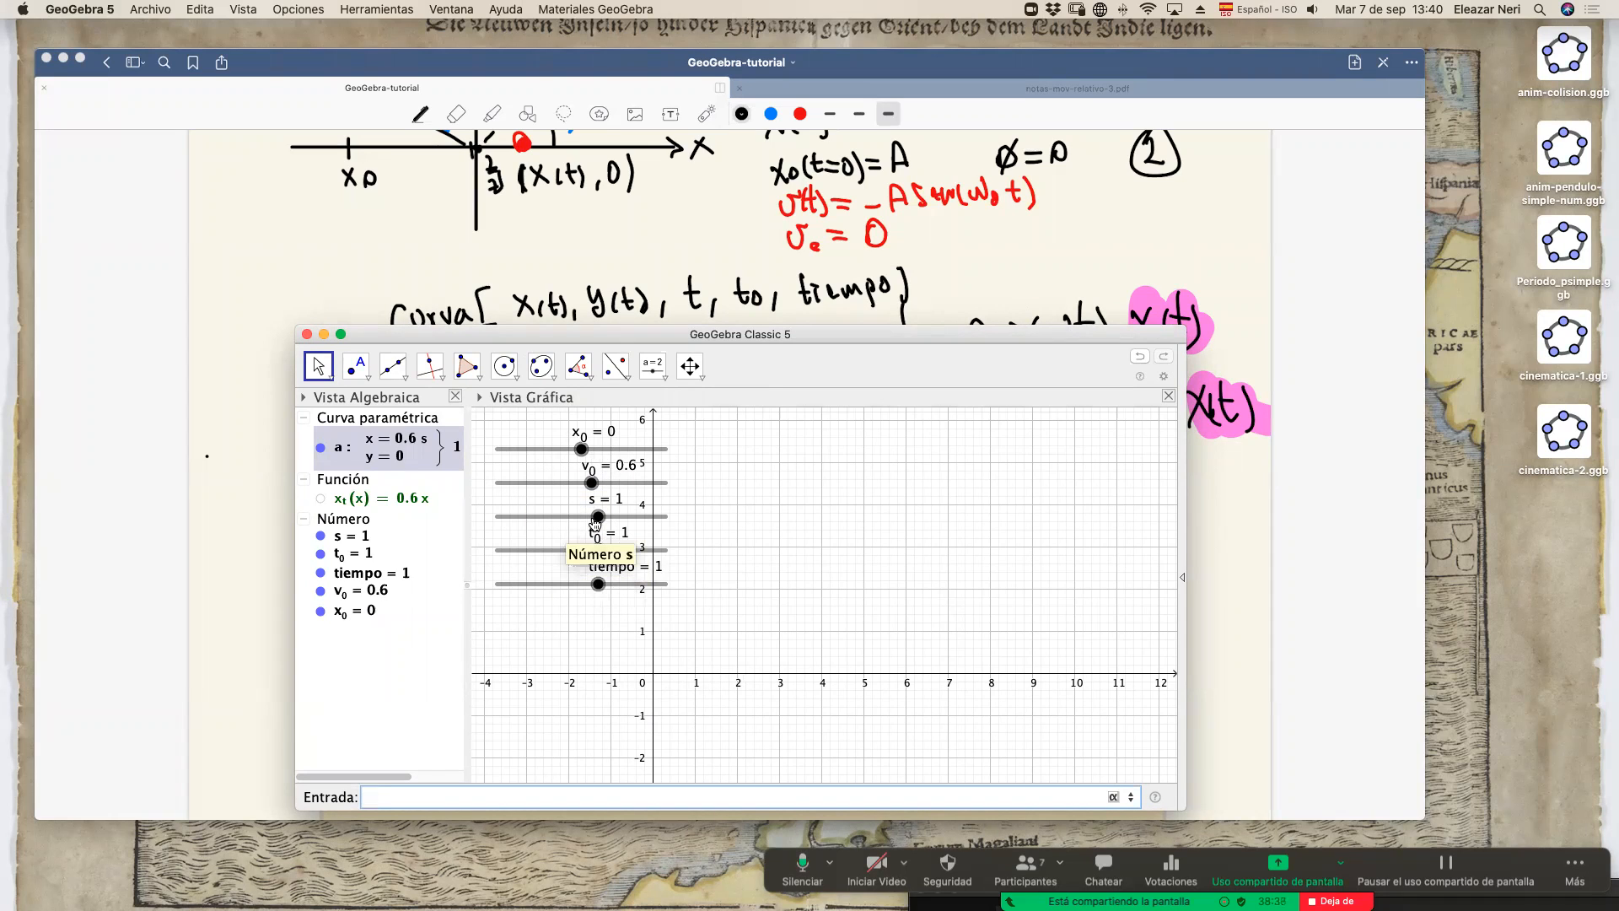
pyautogui.moveTo(590, 522)
pyautogui.mouseDown()
pyautogui.moveTo(566, 521)
pyautogui.moveTo(587, 524)
pyautogui.mouseUp()
# Redefine curve a in its properties as Curva(x_t(t), 0, t, t_0, tiempo) and close the preferences.
pyautogui.doubleClick(421, 445)
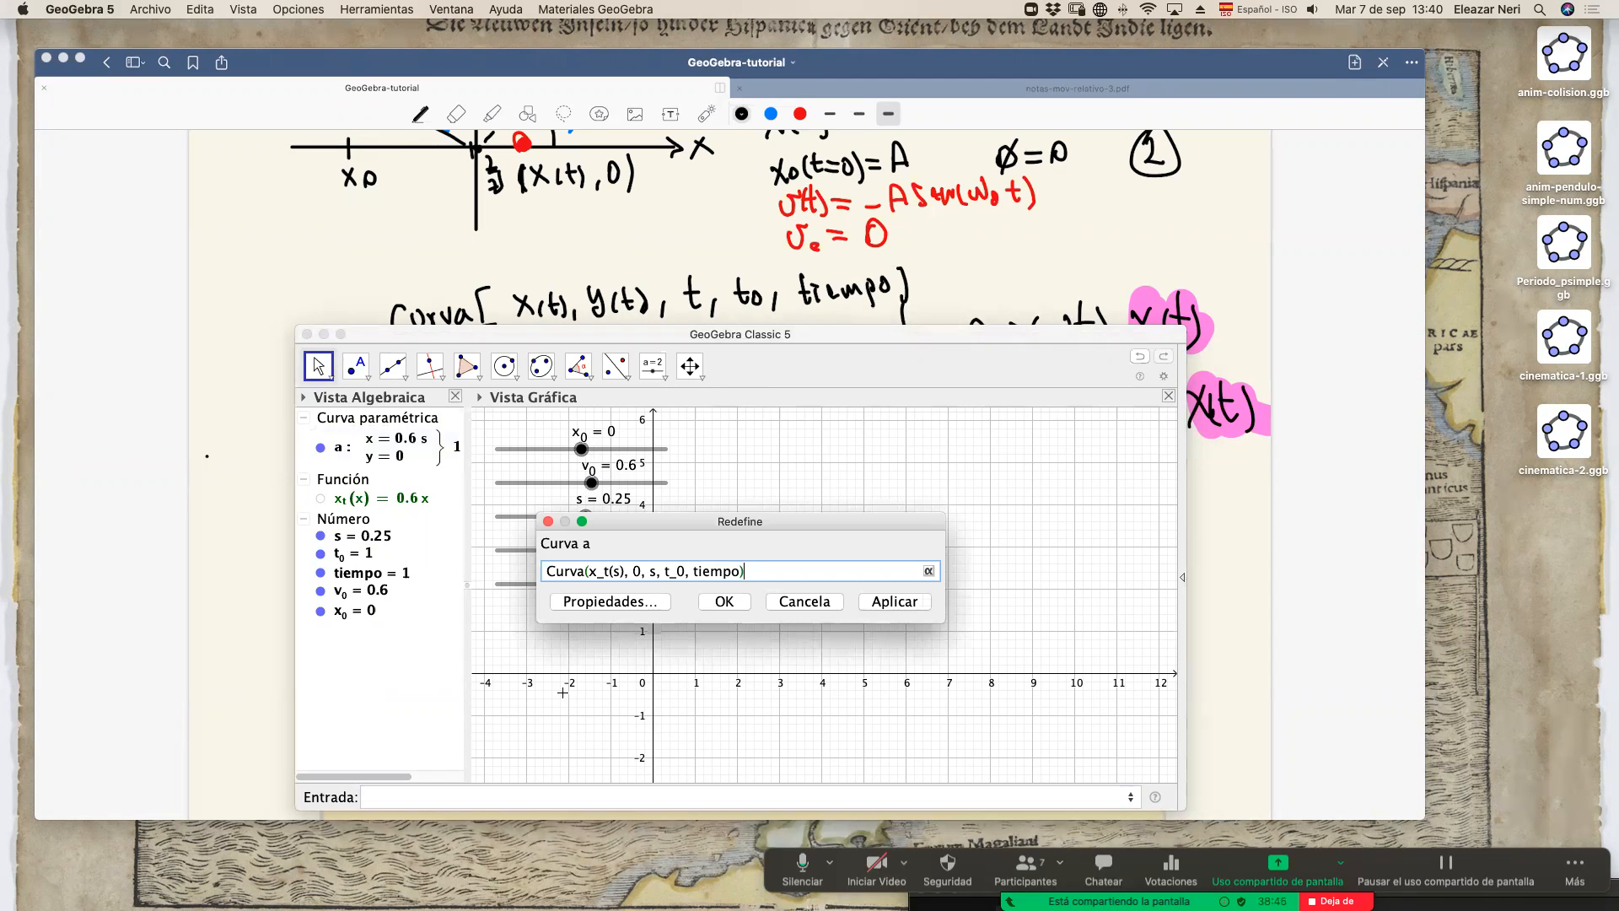
pyautogui.click(664, 602)
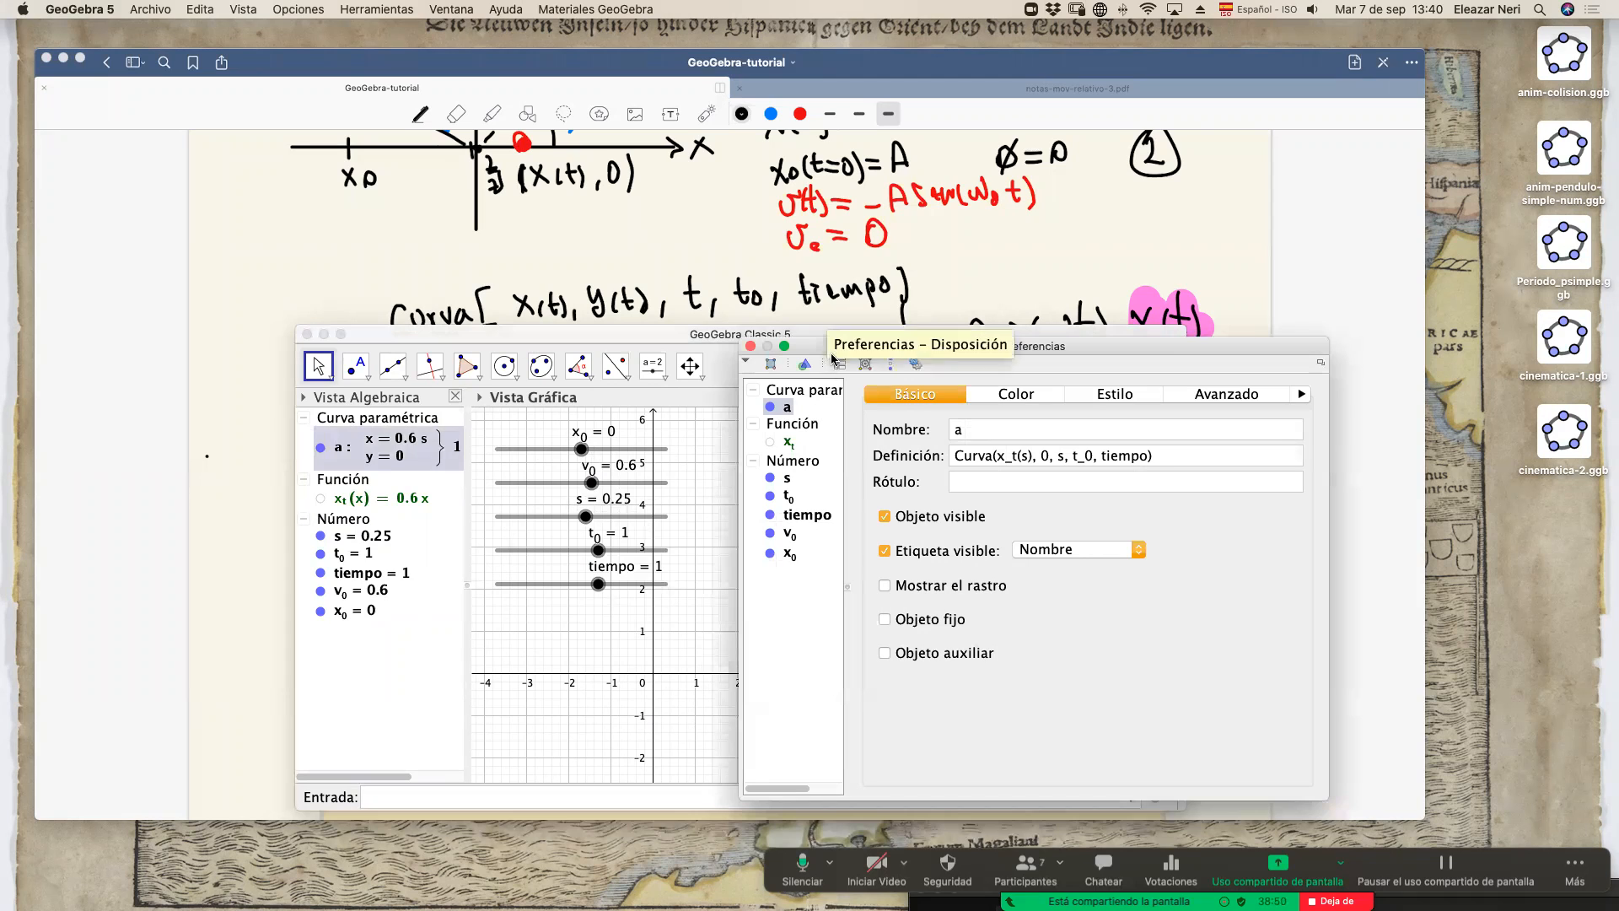
pyautogui.moveTo(1191, 337)
pyautogui.mouseDown()
pyautogui.moveTo(1191, 378)
pyautogui.moveTo(1196, 337)
pyautogui.mouseUp()
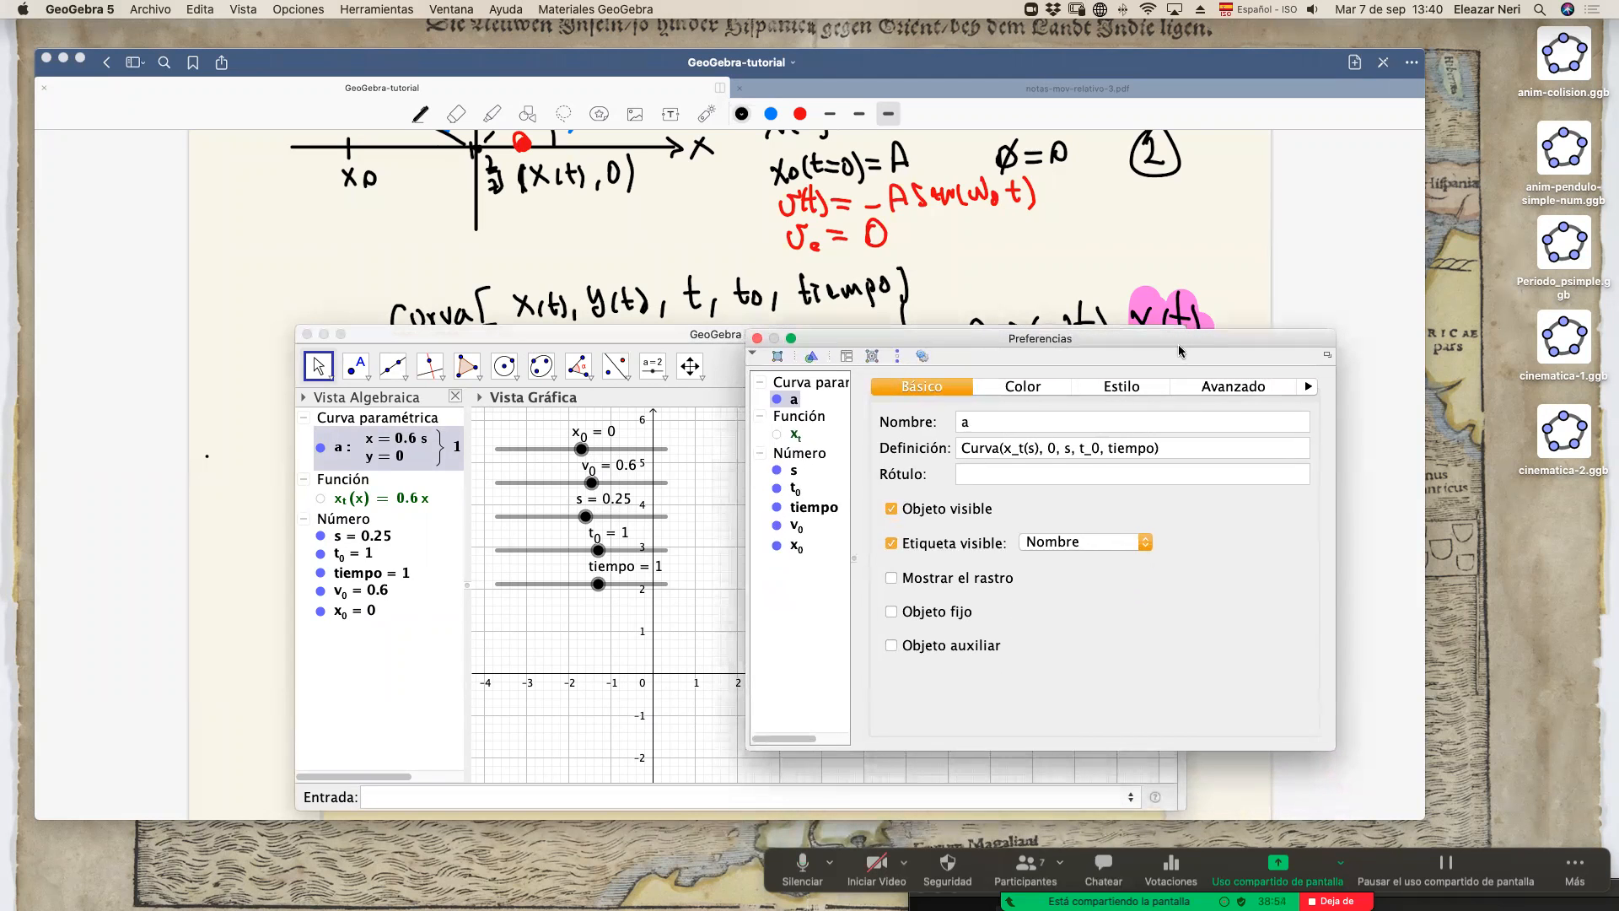
pyautogui.click(1031, 452)
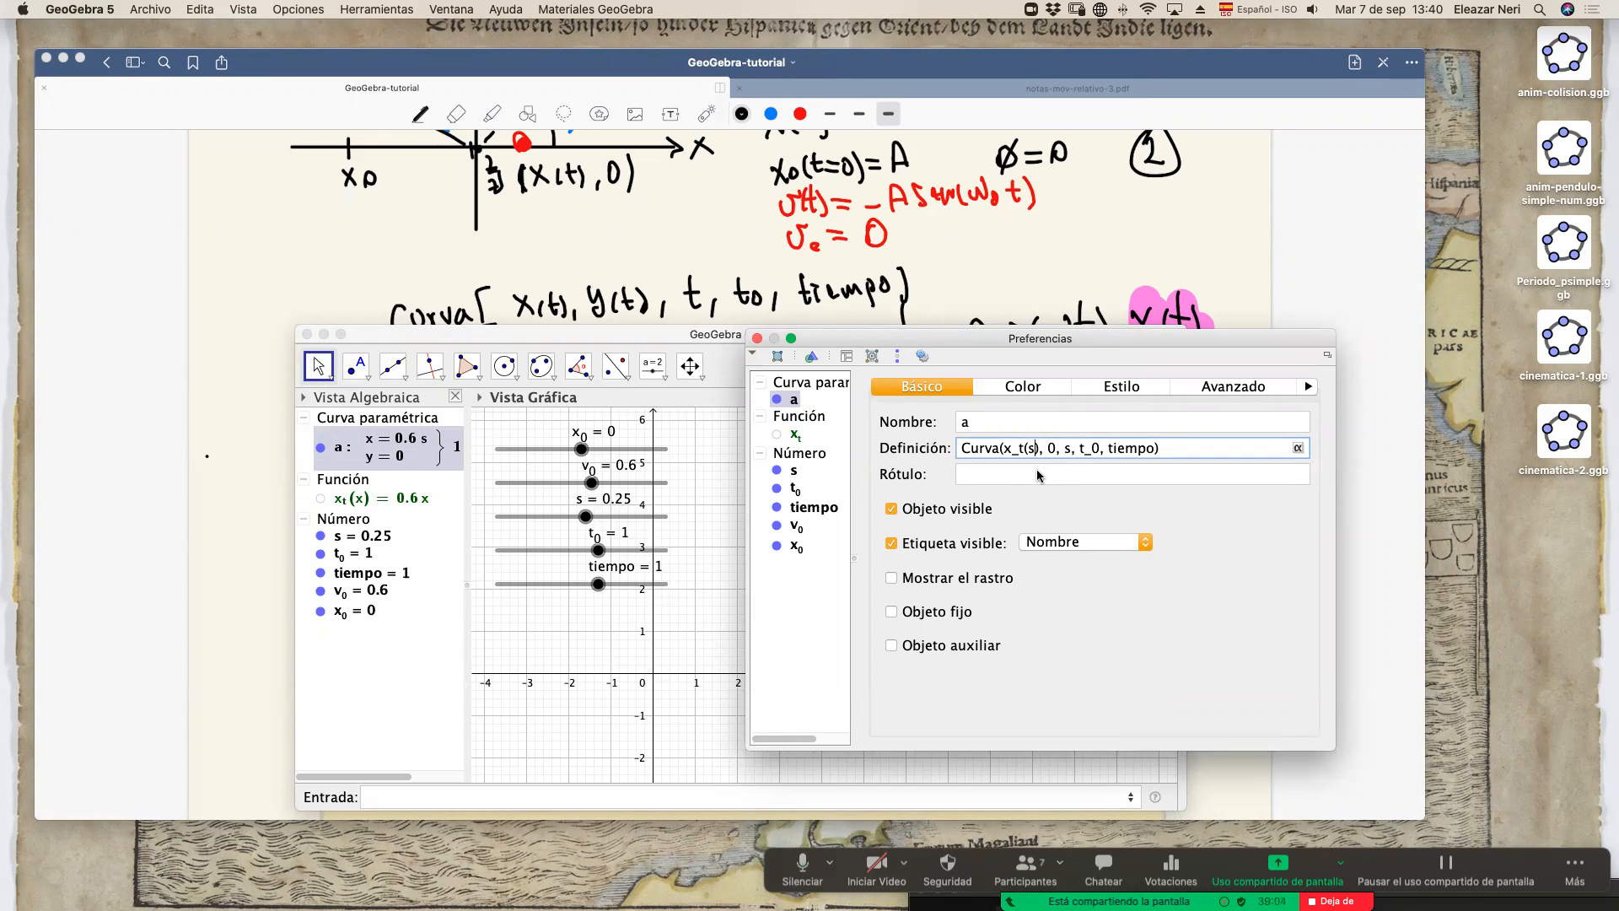
pyautogui.press('BackSpace')
pyautogui.write('t')
pyautogui.press('BackSpace')
pyautogui.write('t')
pyautogui.click(756, 338)
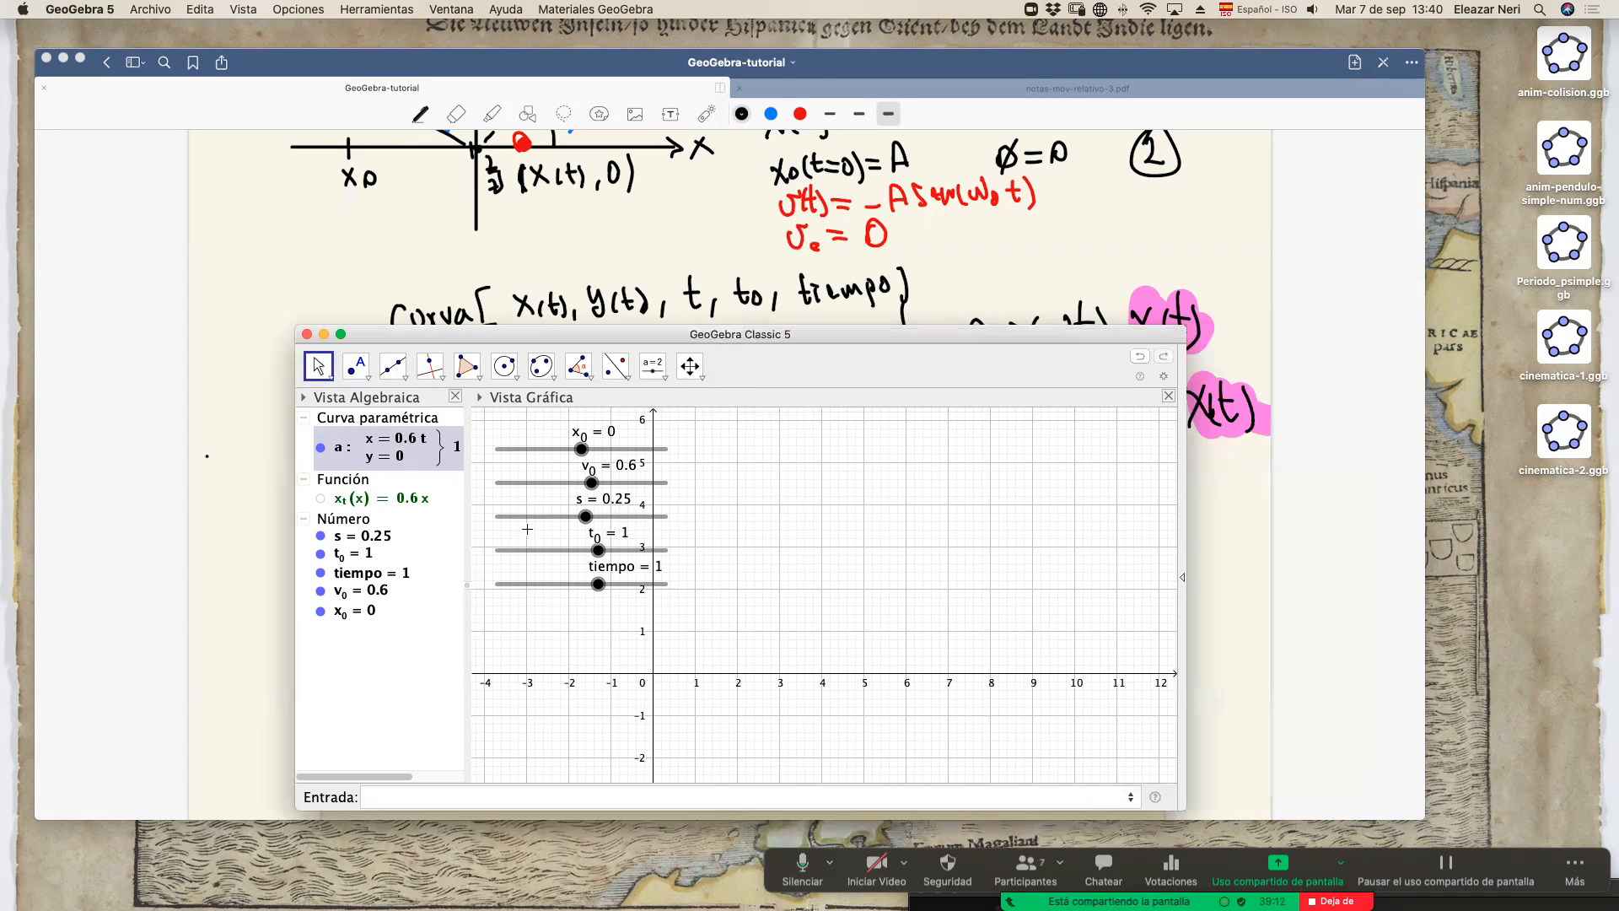
# Delete the s slider and set the tiempo slider to 1.7.
pyautogui.click(533, 514)
pyautogui.press('Delete')
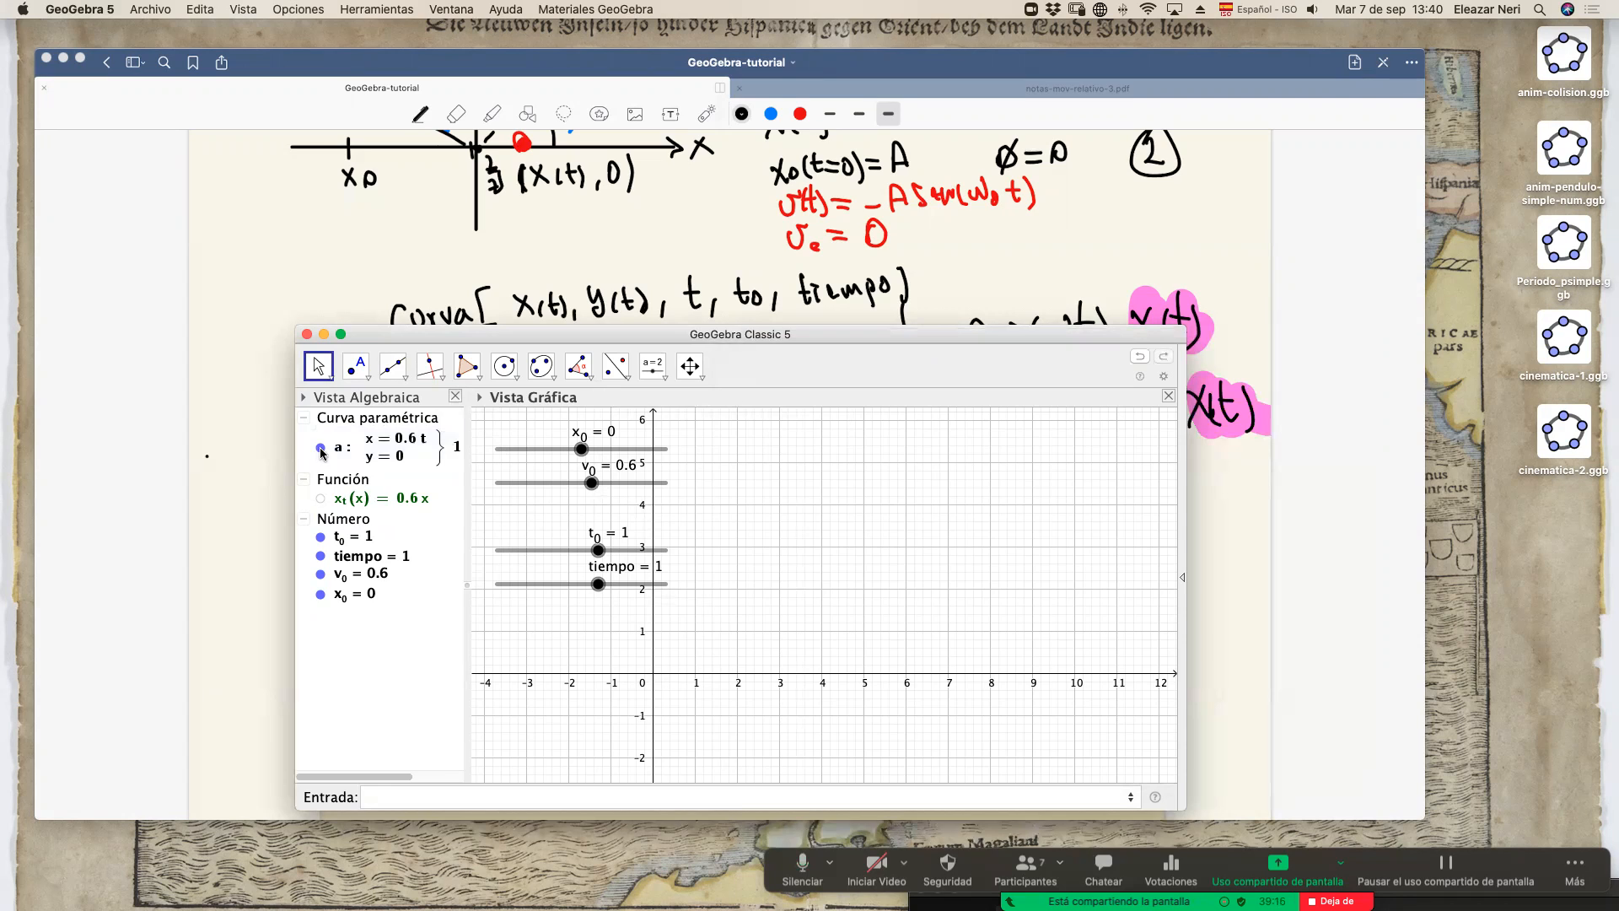
pyautogui.moveTo(602, 585)
pyautogui.mouseDown()
pyautogui.moveTo(662, 585)
pyautogui.moveTo(561, 585)
pyautogui.moveTo(610, 585)
pyautogui.mouseUp()
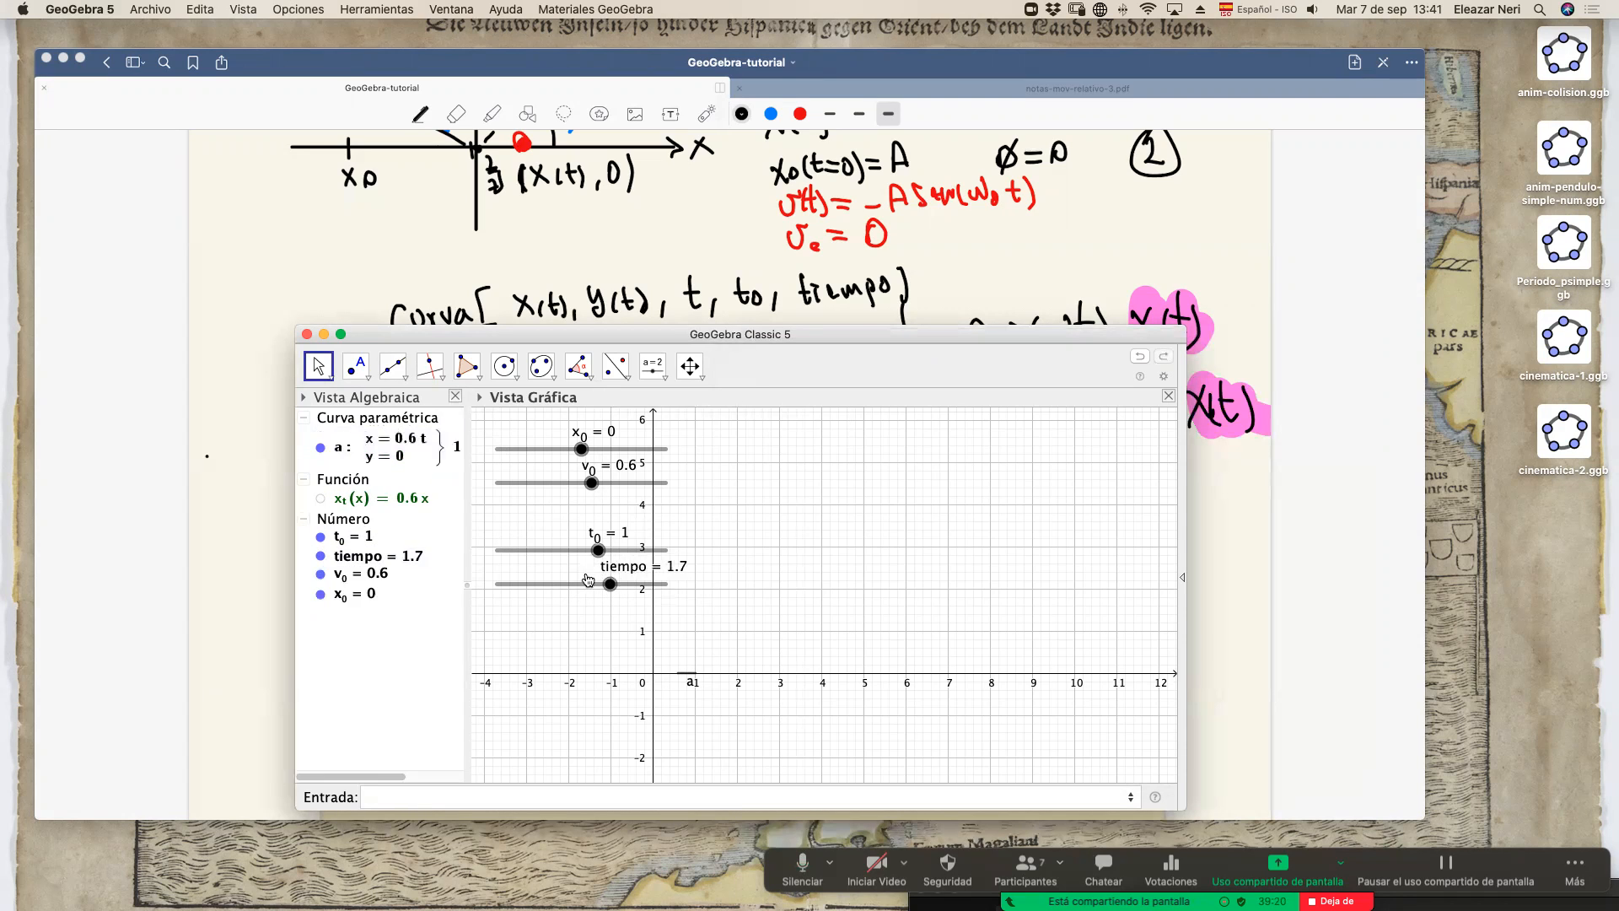
# Open the definition of parametric curve a to review its Curva arguments, and close it without changes.
pyautogui.moveTo(414, 335); pyautogui.dragTo(398, 312)
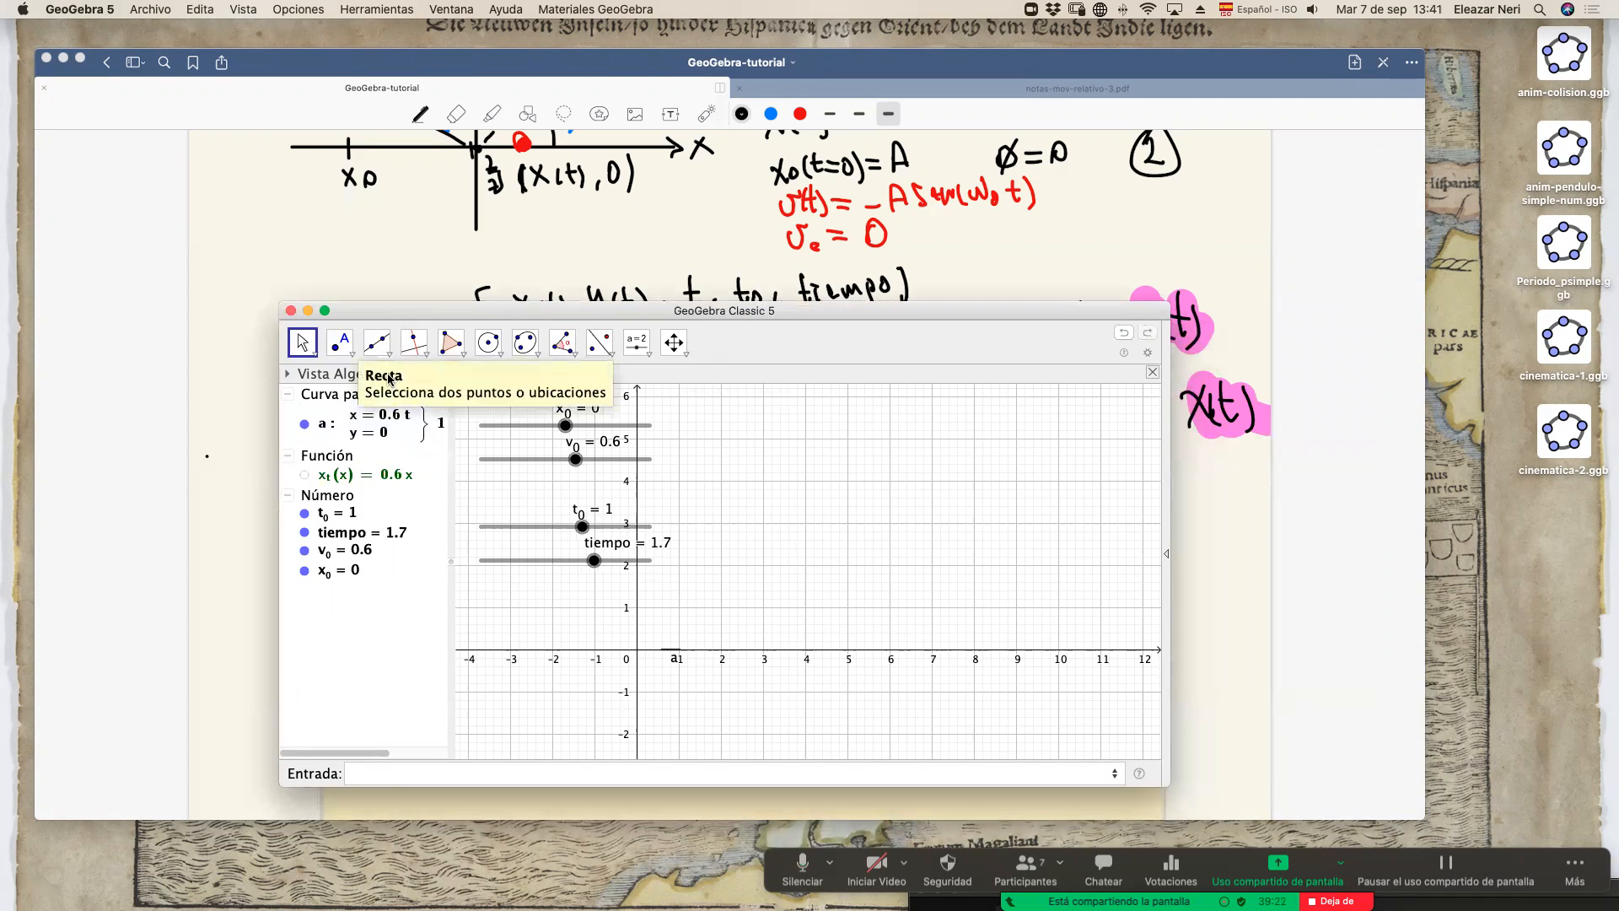
pyautogui.doubleClick(392, 431)
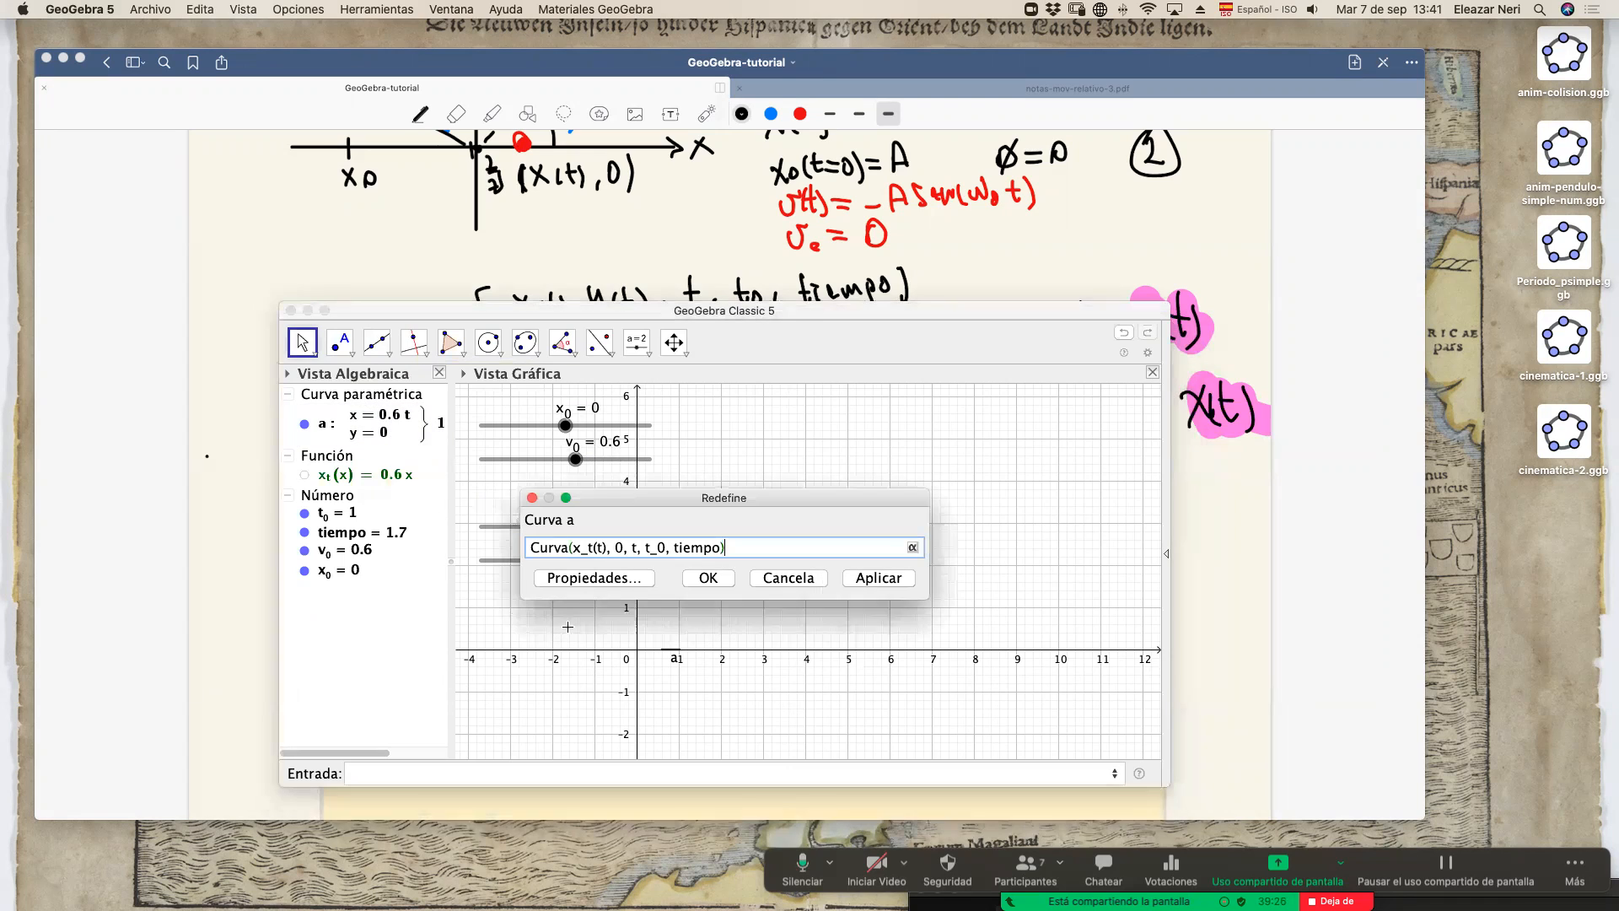
pyautogui.moveTo(622, 498); pyautogui.dragTo(1021, 491)
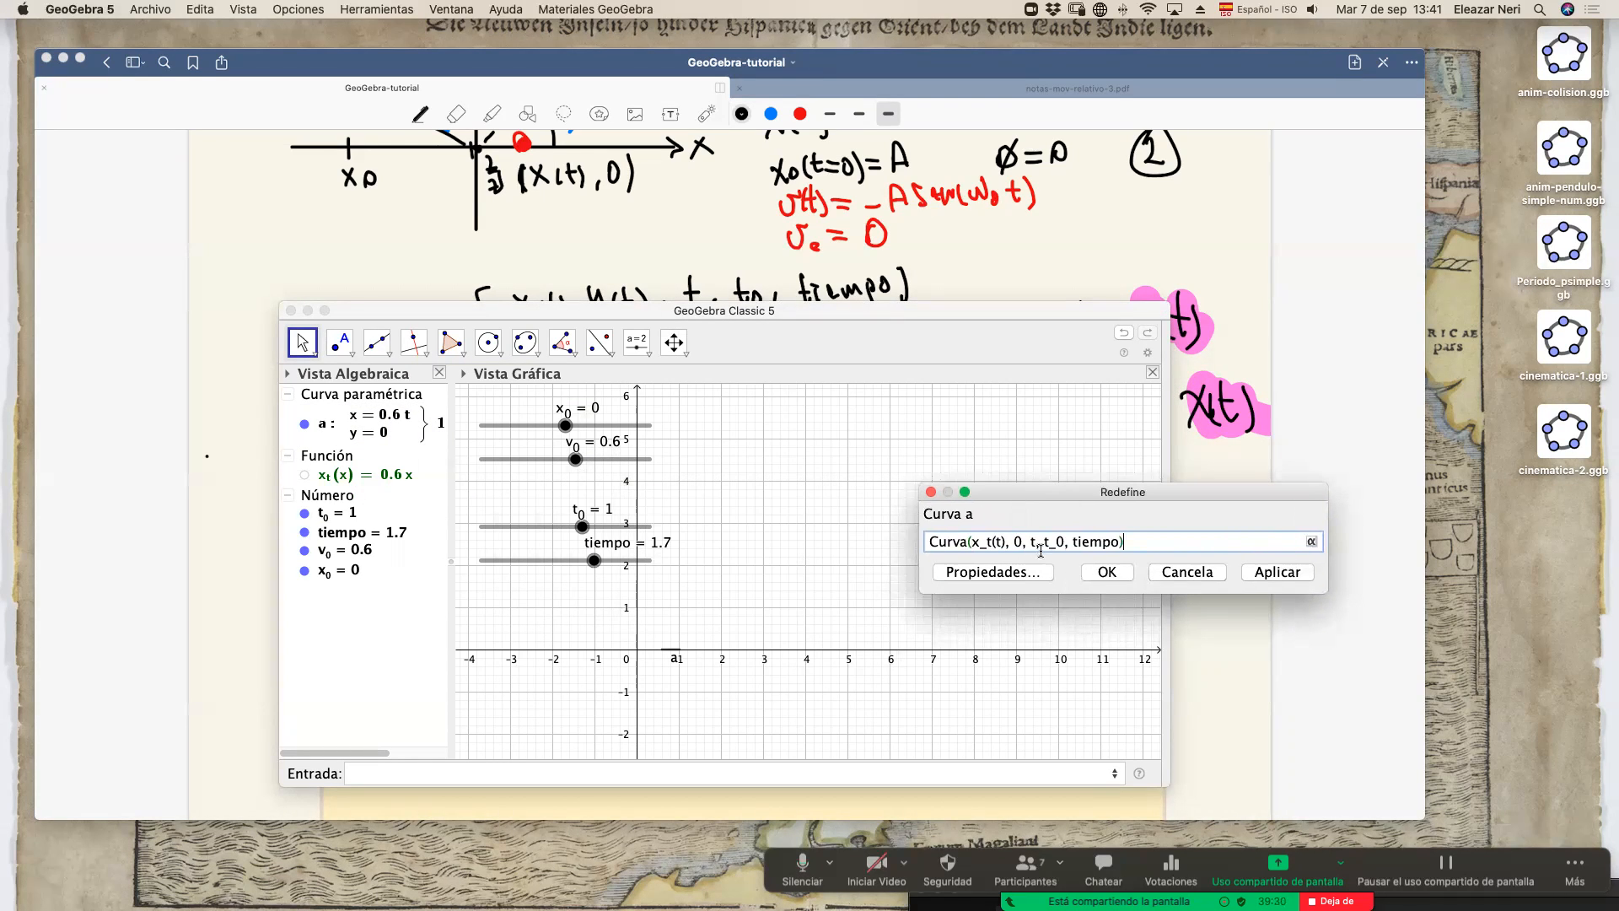
pyautogui.click(931, 491)
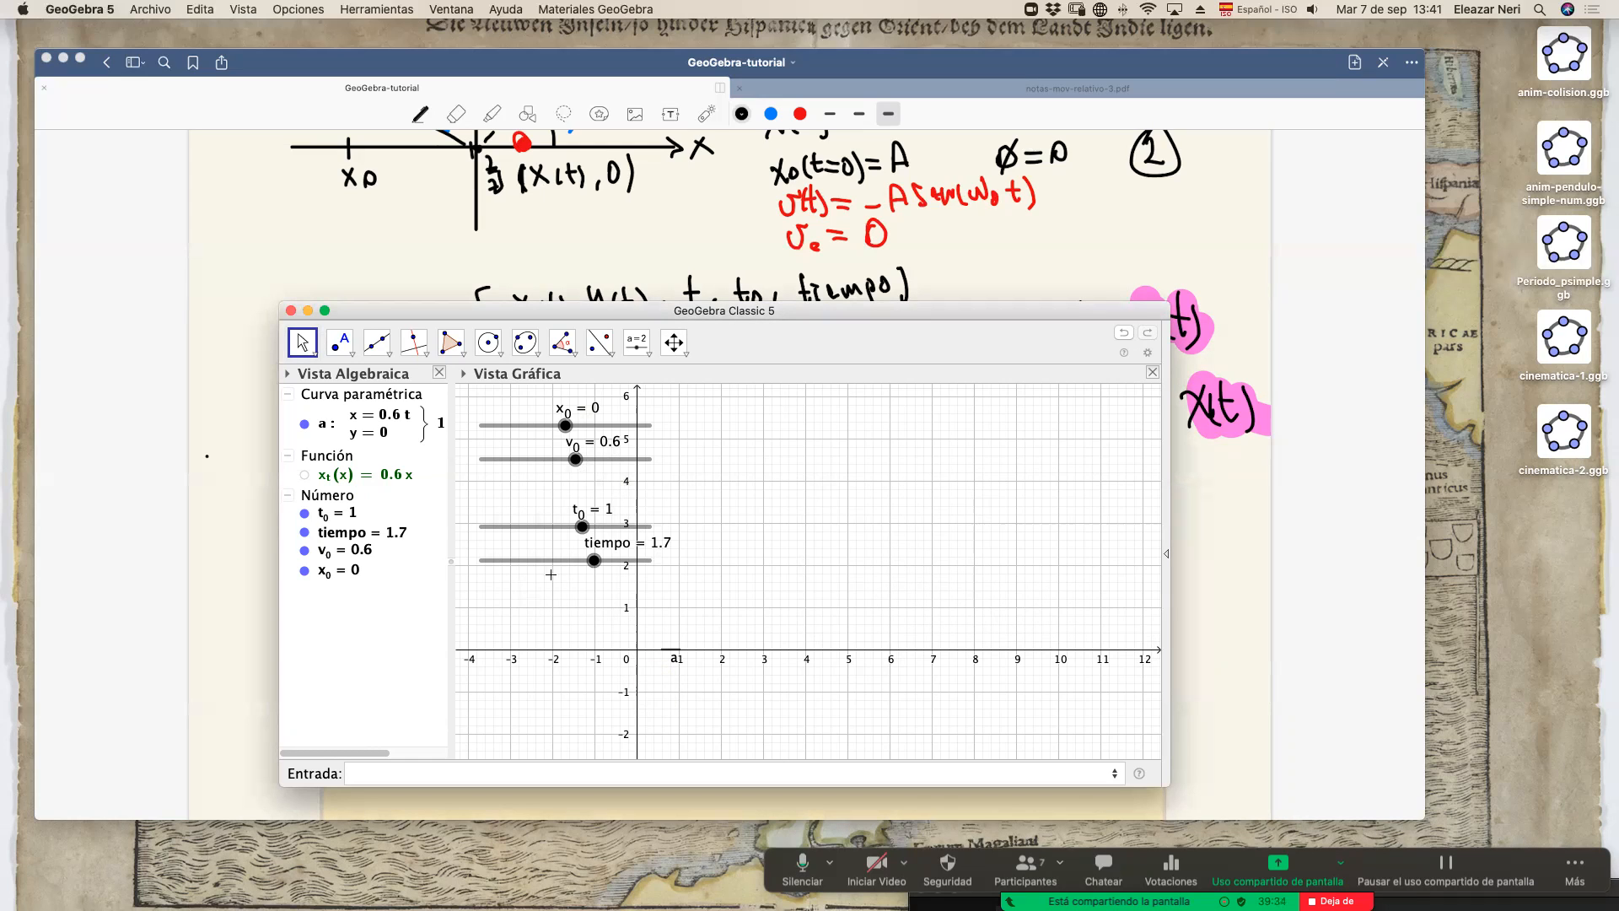
# Set the t_0 slider to 0.
pyautogui.moveTo(582, 527); pyautogui.dragTo(540, 590)
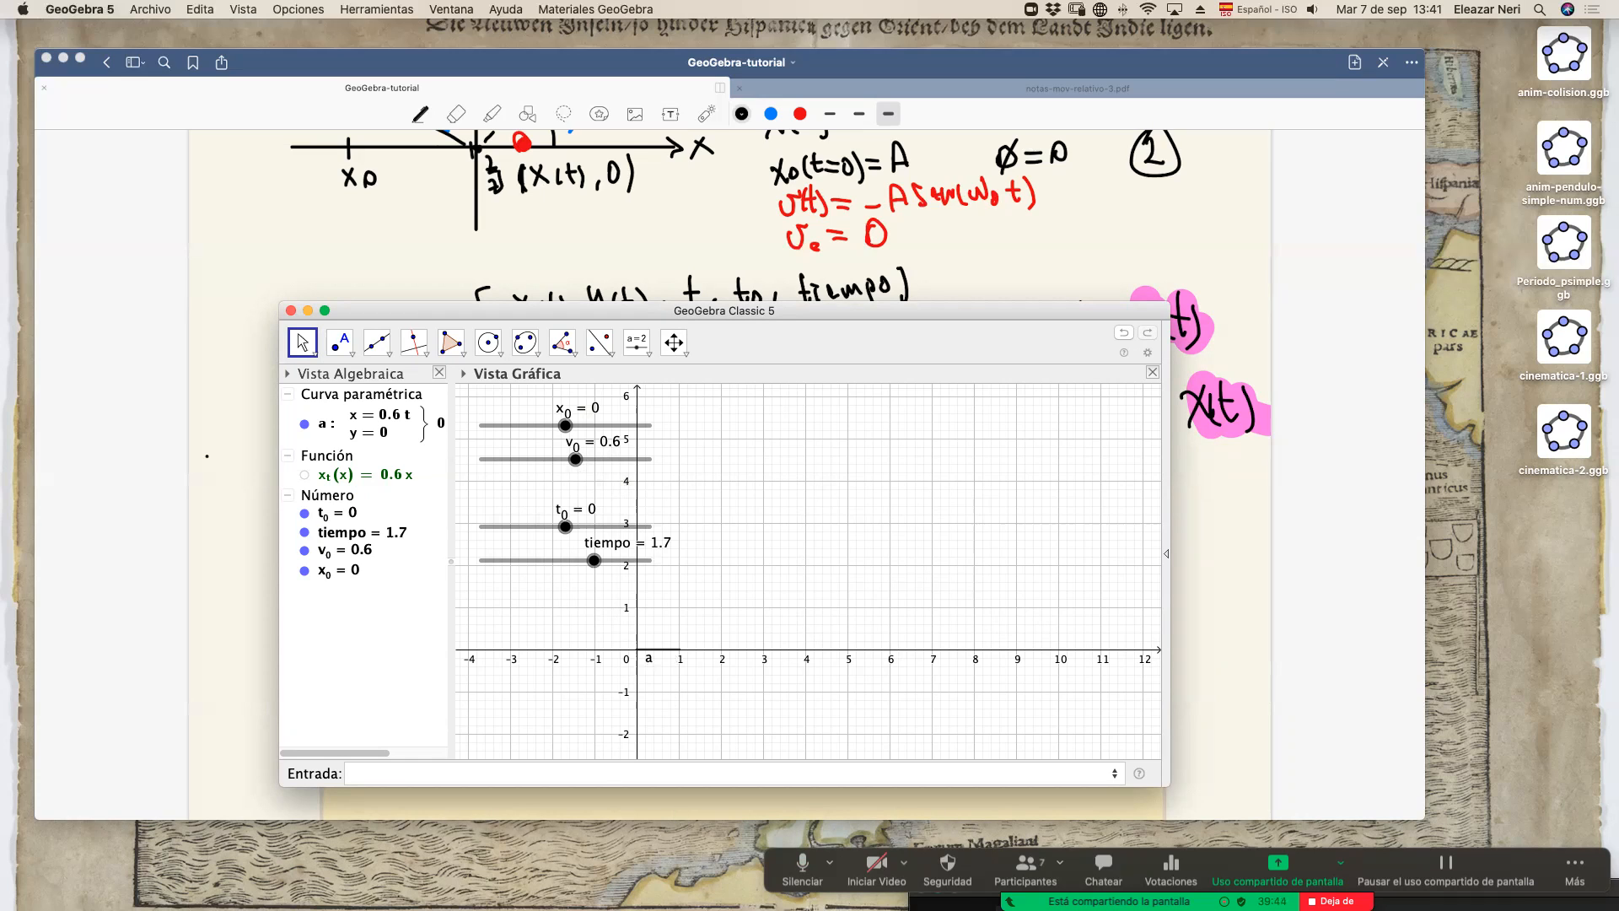
pyautogui.moveTo(868, 313); pyautogui.dragTo(953, 293)
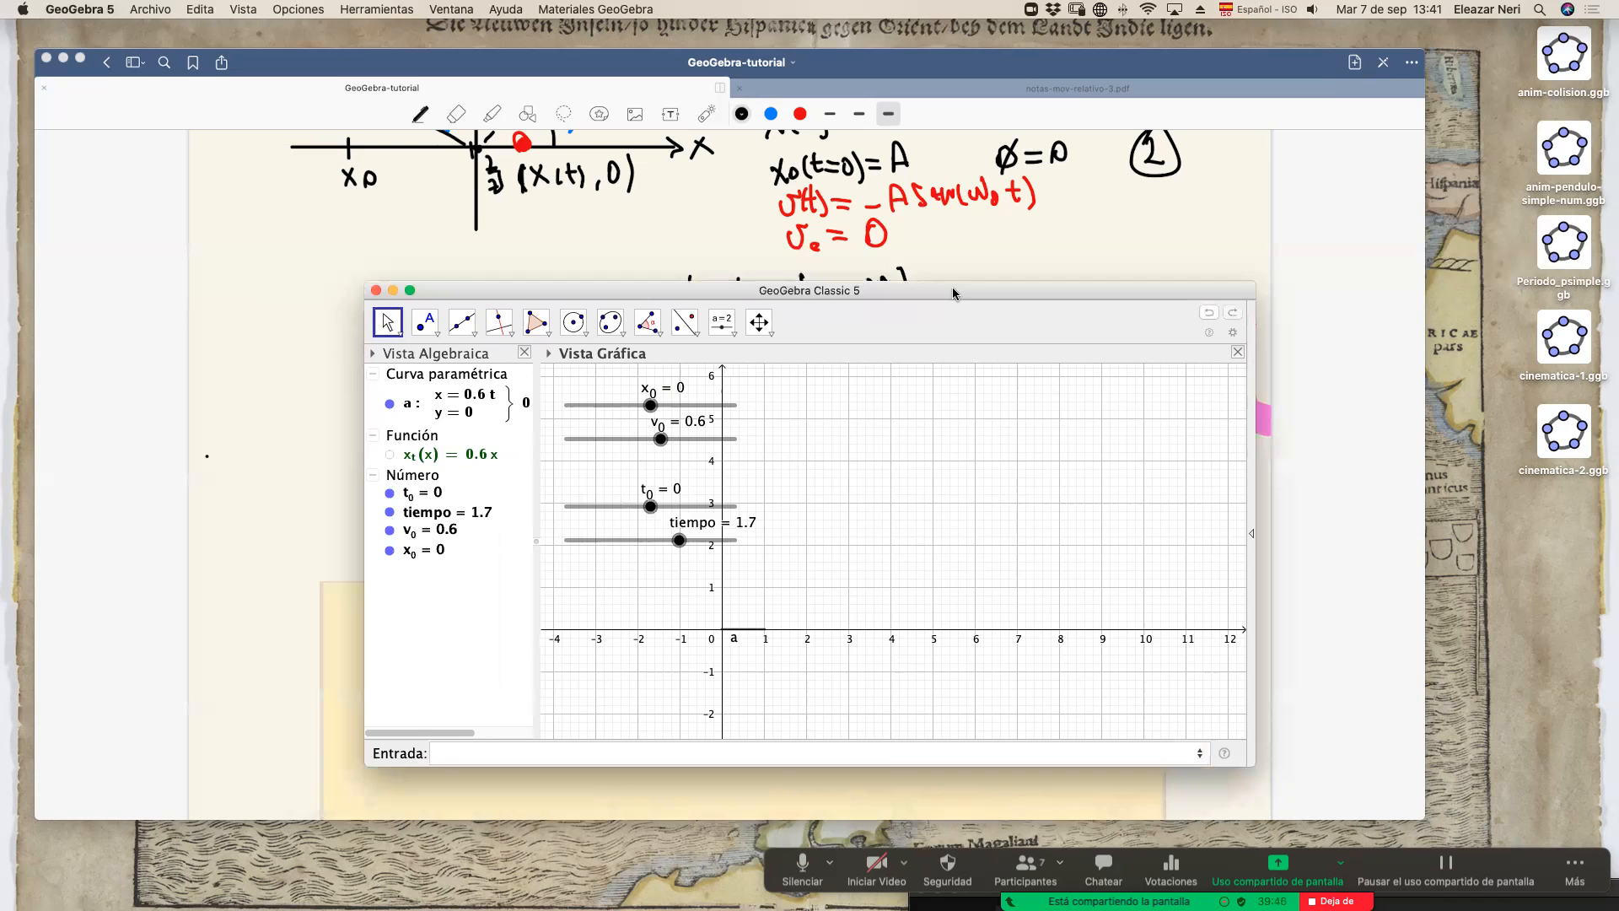
pyautogui.press('XF86AudioRaiseVolume')
# Call up the Curva command template with two expressions to review its arguments, and discard the entry.
pyautogui.click(548, 748)
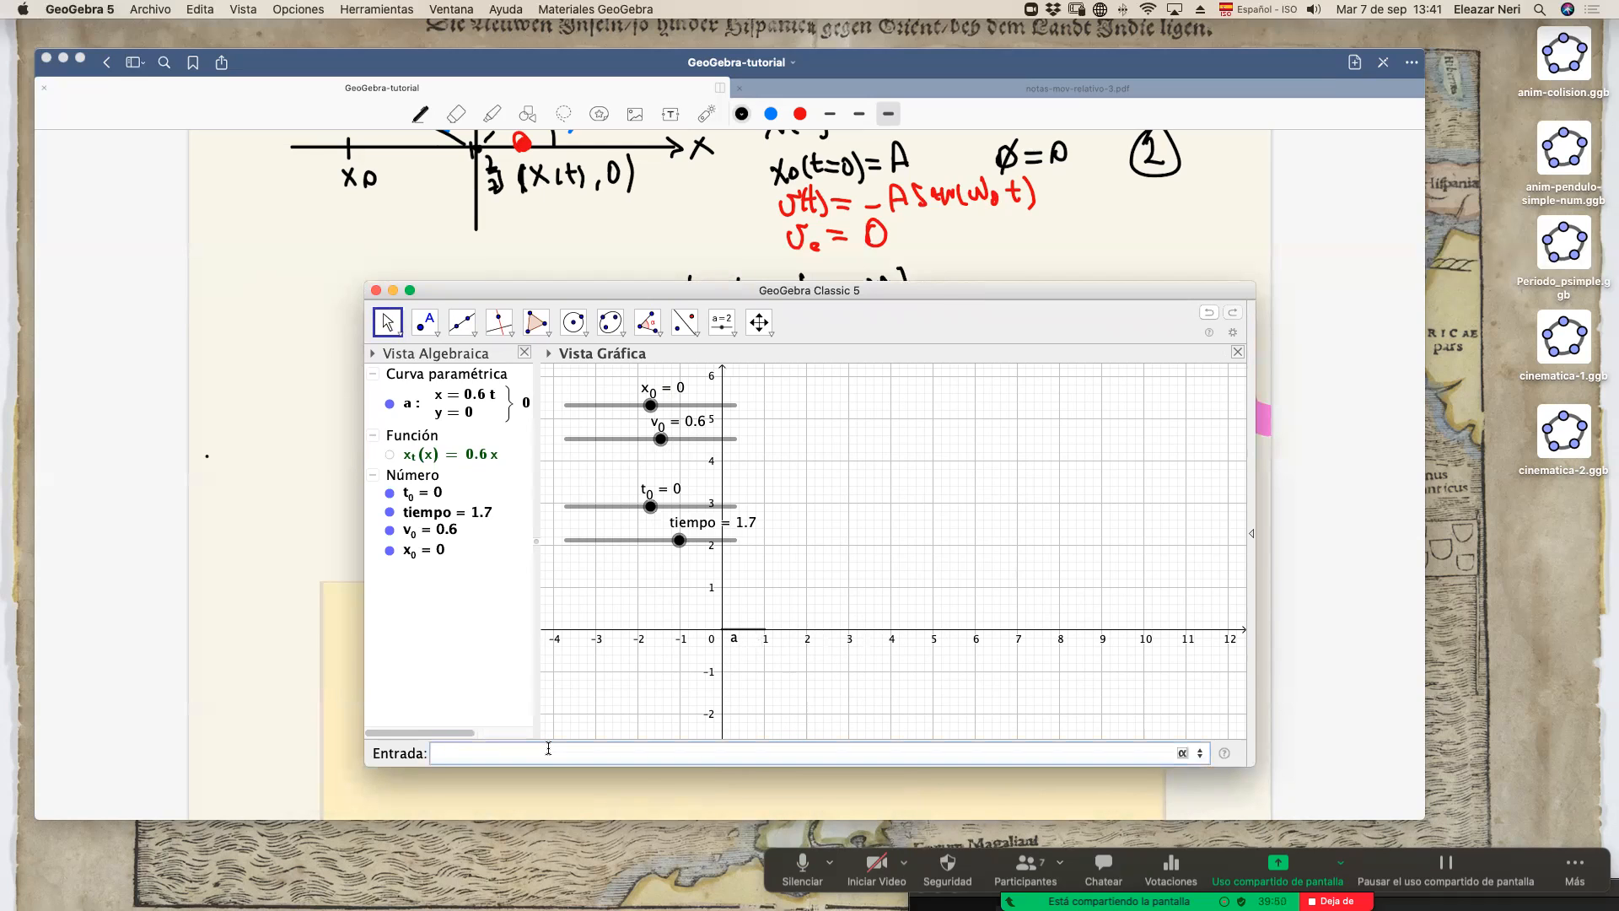
pyautogui.write('Curva')
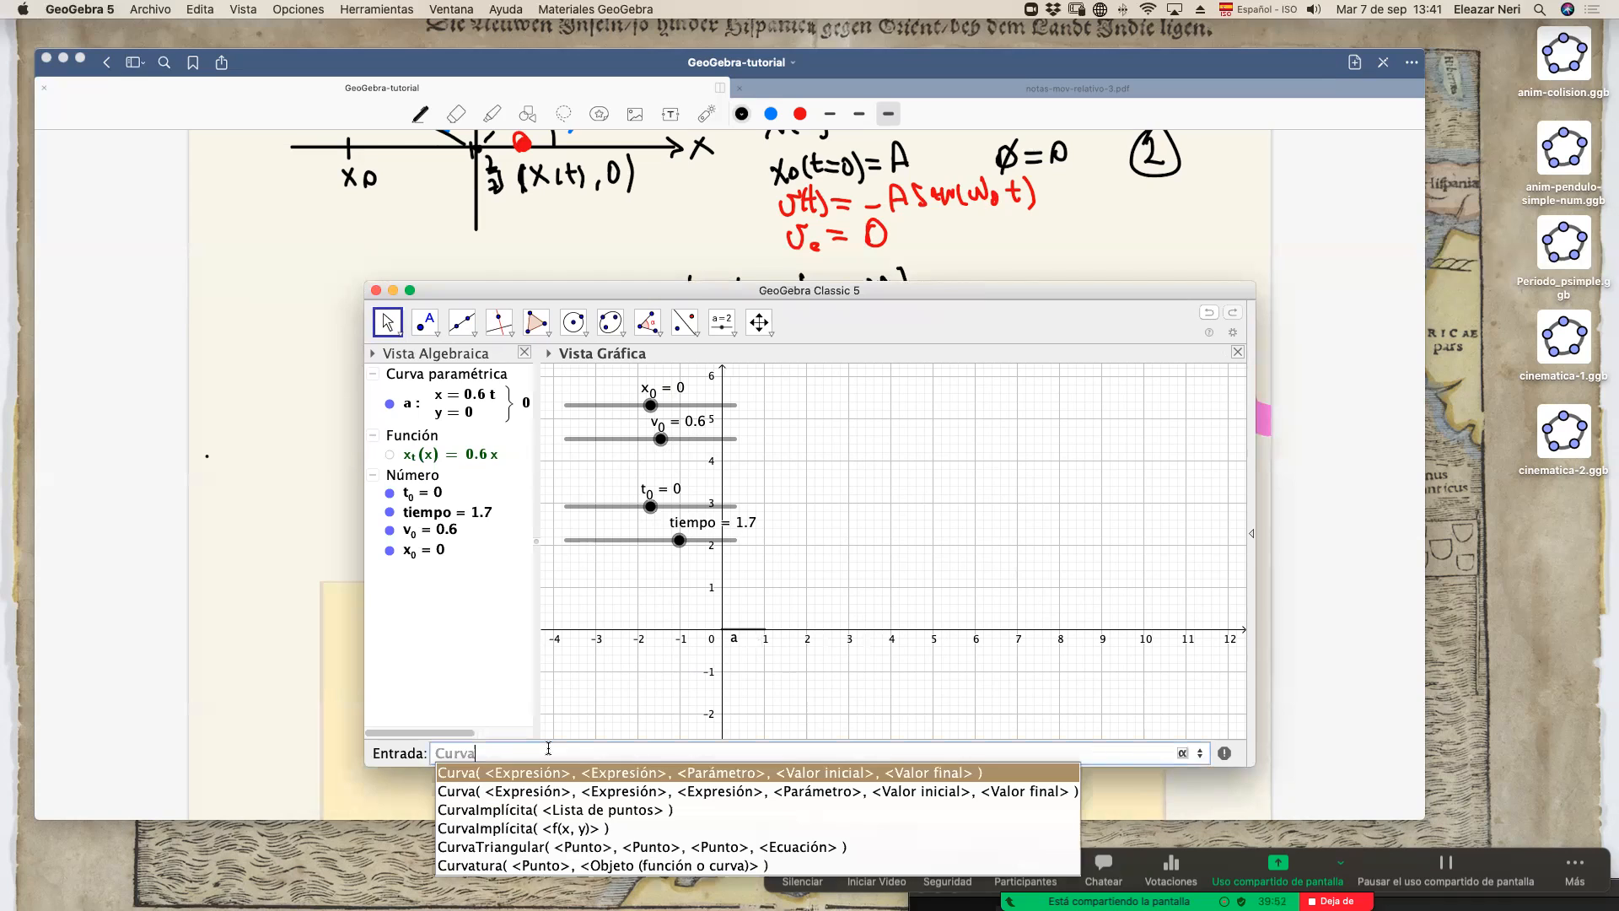
pyautogui.press('Return')
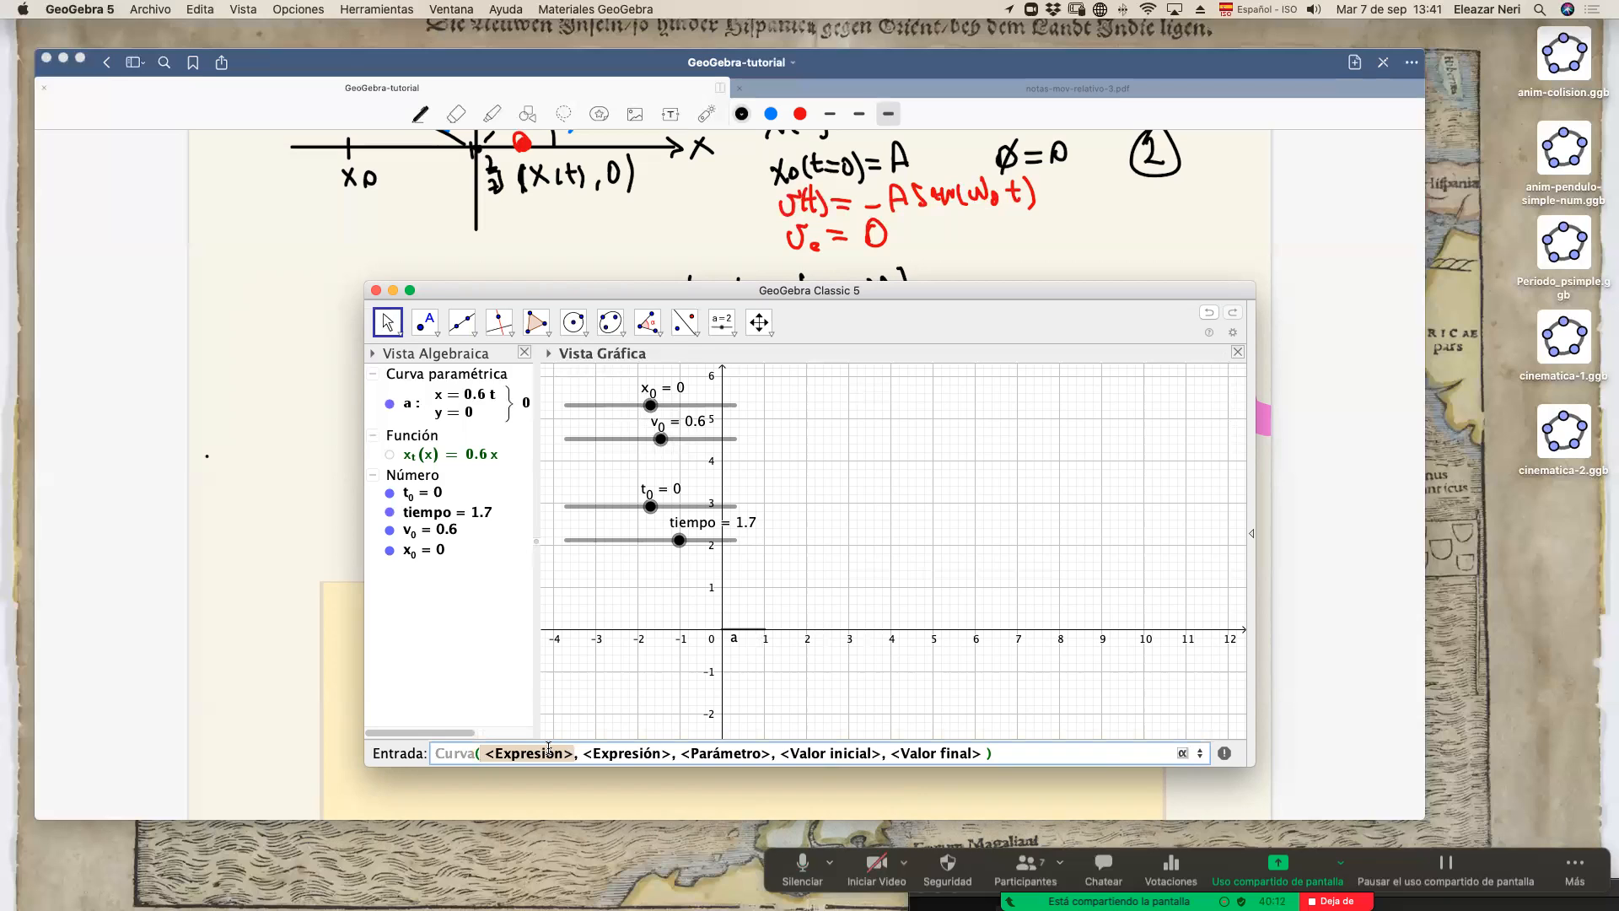
pyautogui.press('Escape')
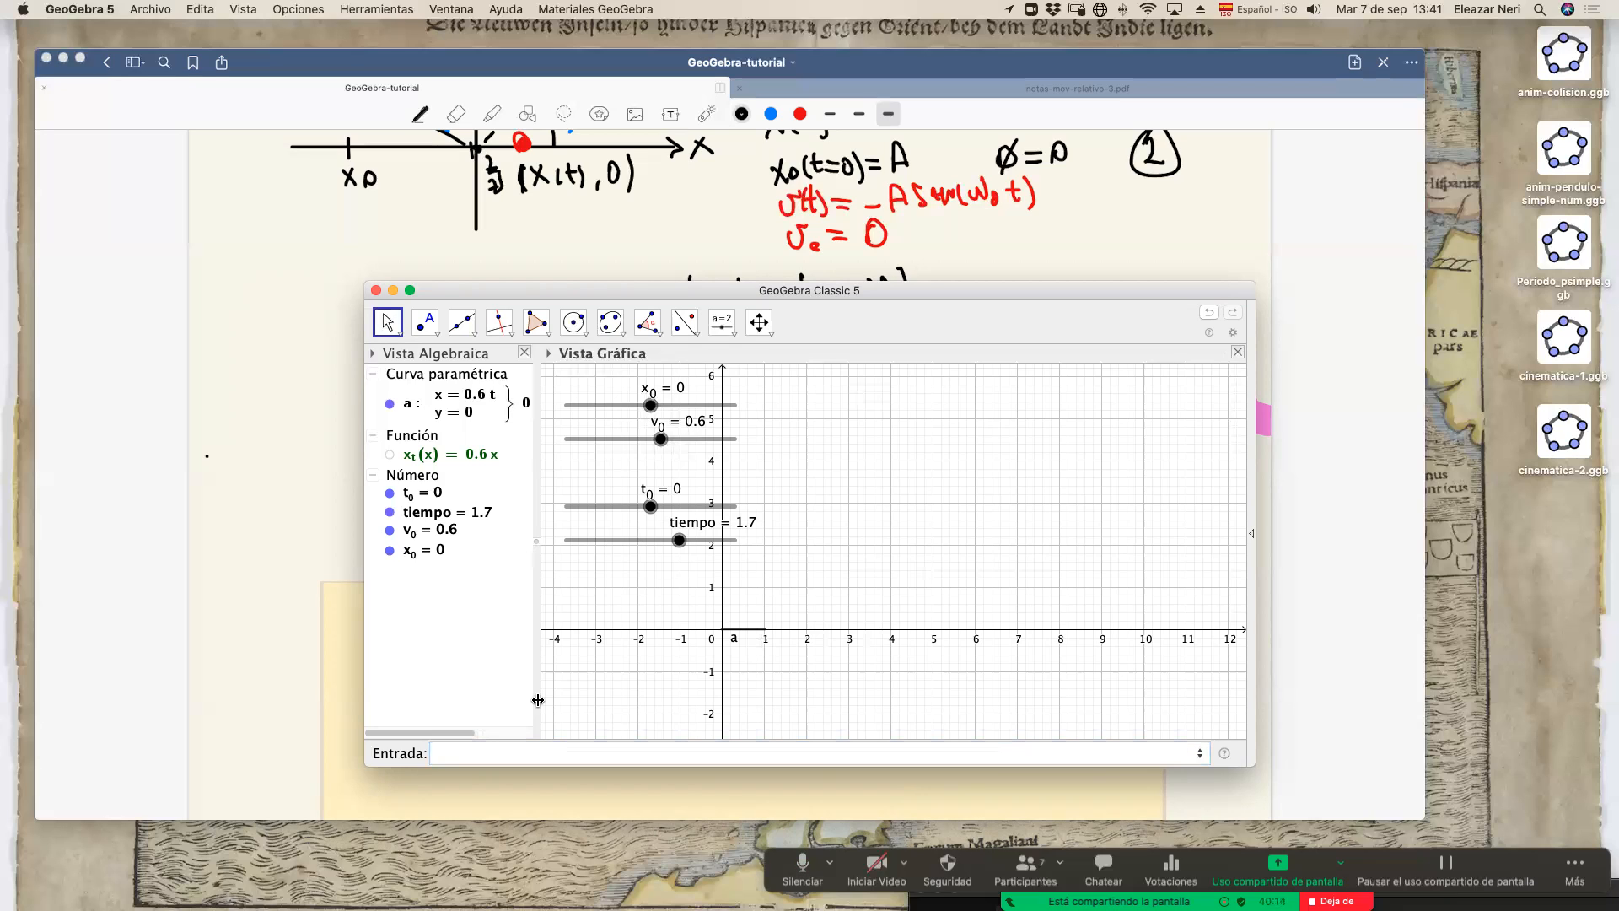
# Create a new slider named tiempo1 by entering the undefined variable.
pyautogui.click(615, 541)
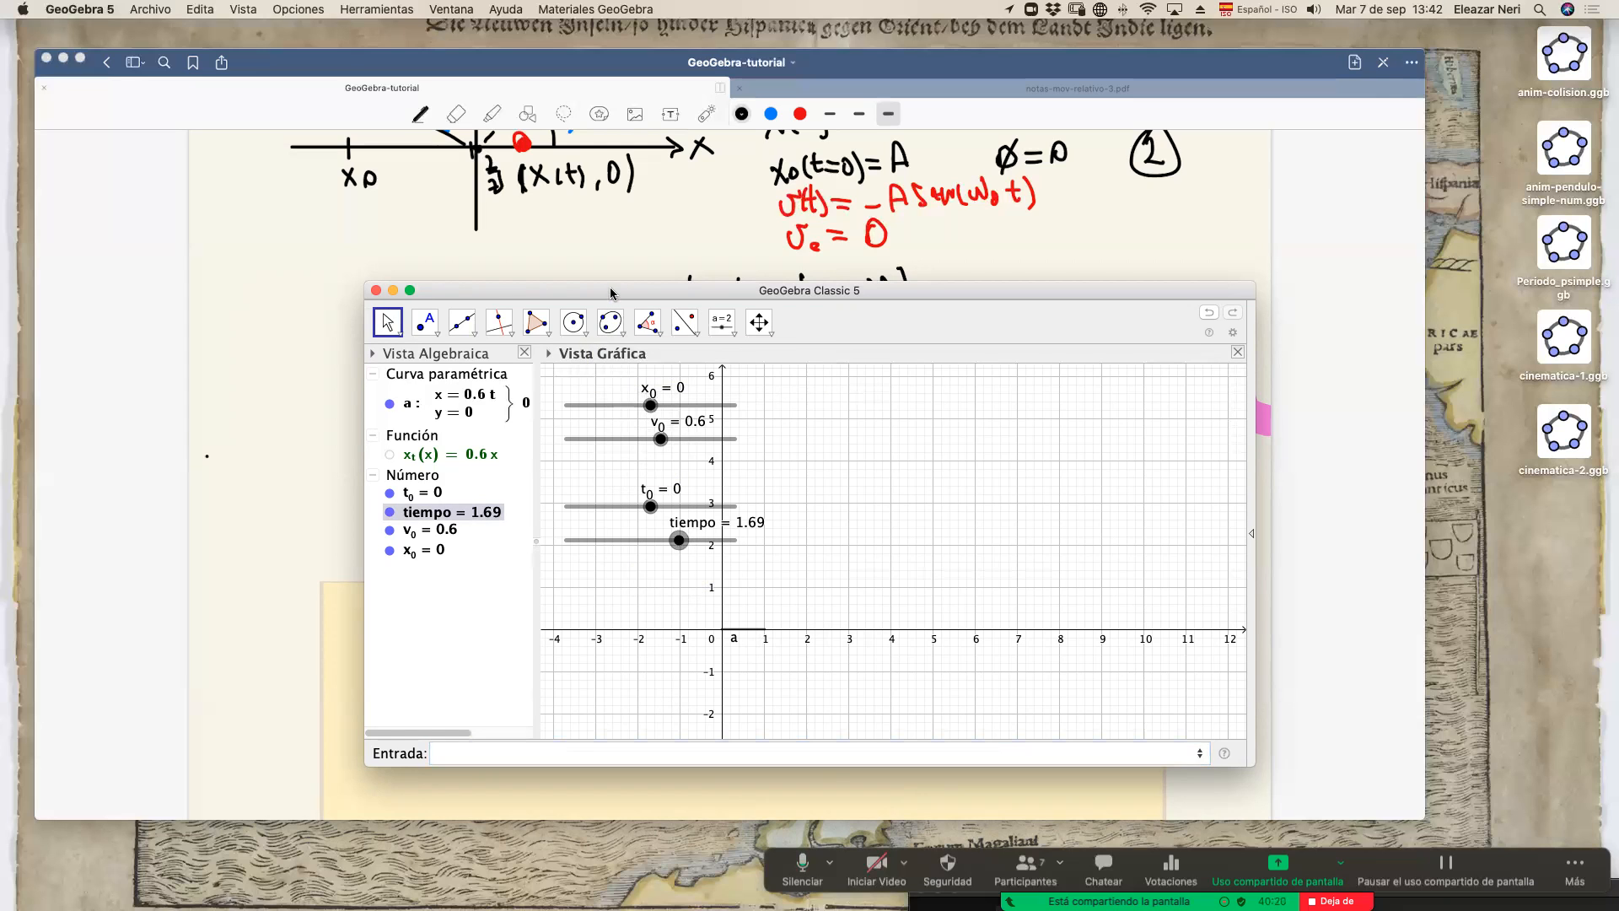
pyautogui.moveTo(611, 288); pyautogui.dragTo(605, 277)
pyautogui.click(481, 740)
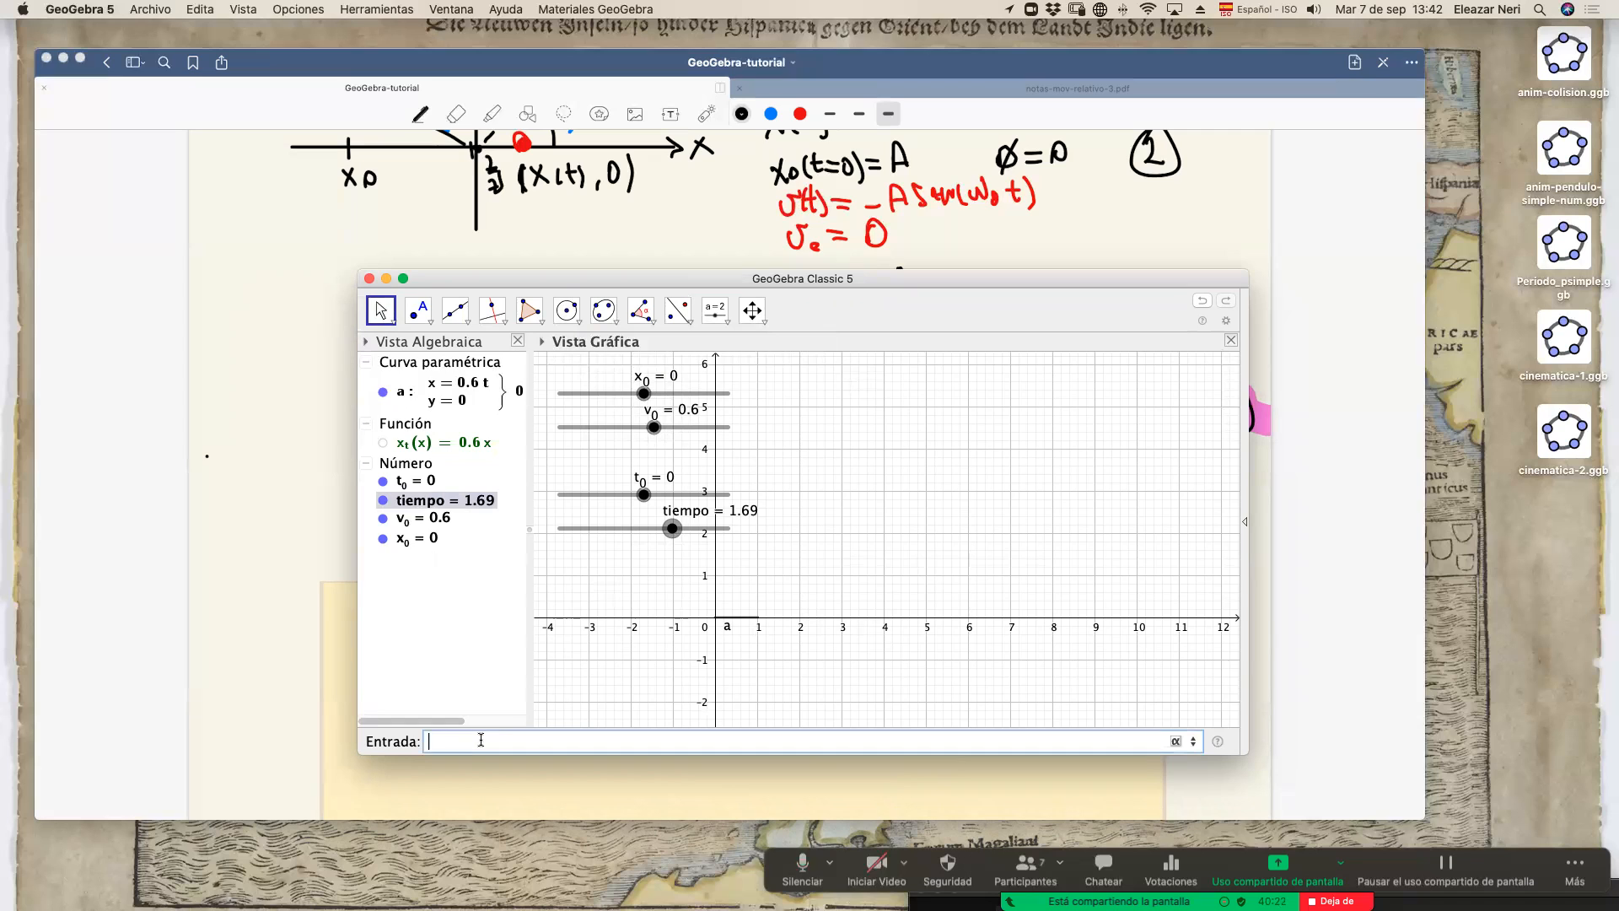
pyautogui.write('tiem')
pyautogui.press('BackSpace')
pyautogui.press('BackSpace')
pyautogui.press('BackSpace')
pyautogui.write('tiempo1')
pyautogui.press('Return')
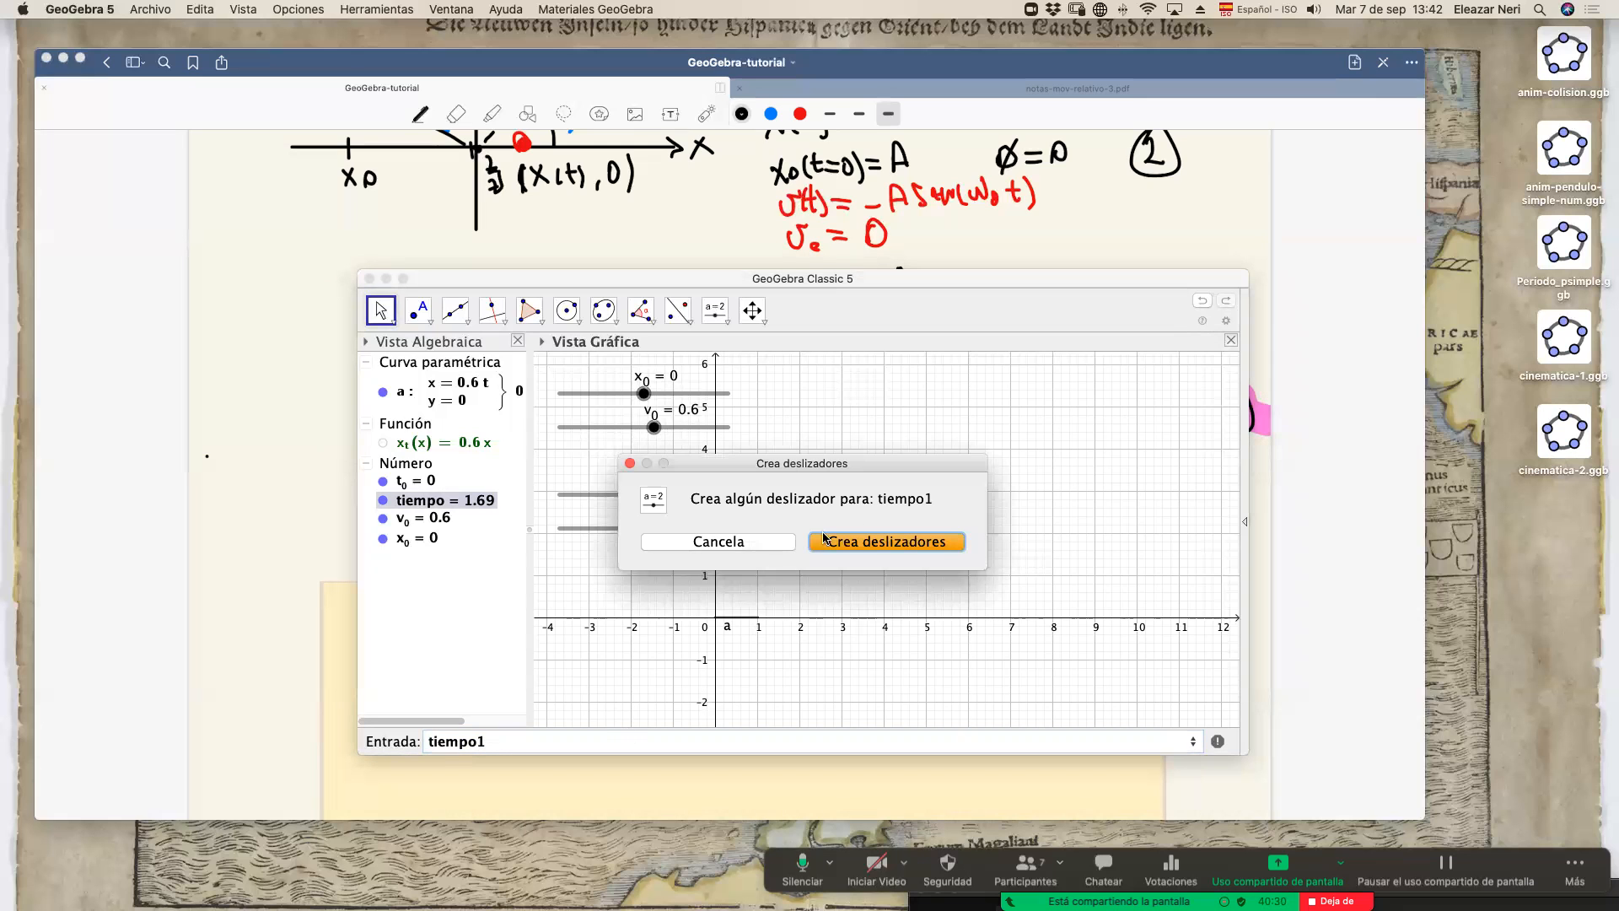
pyautogui.click(861, 544)
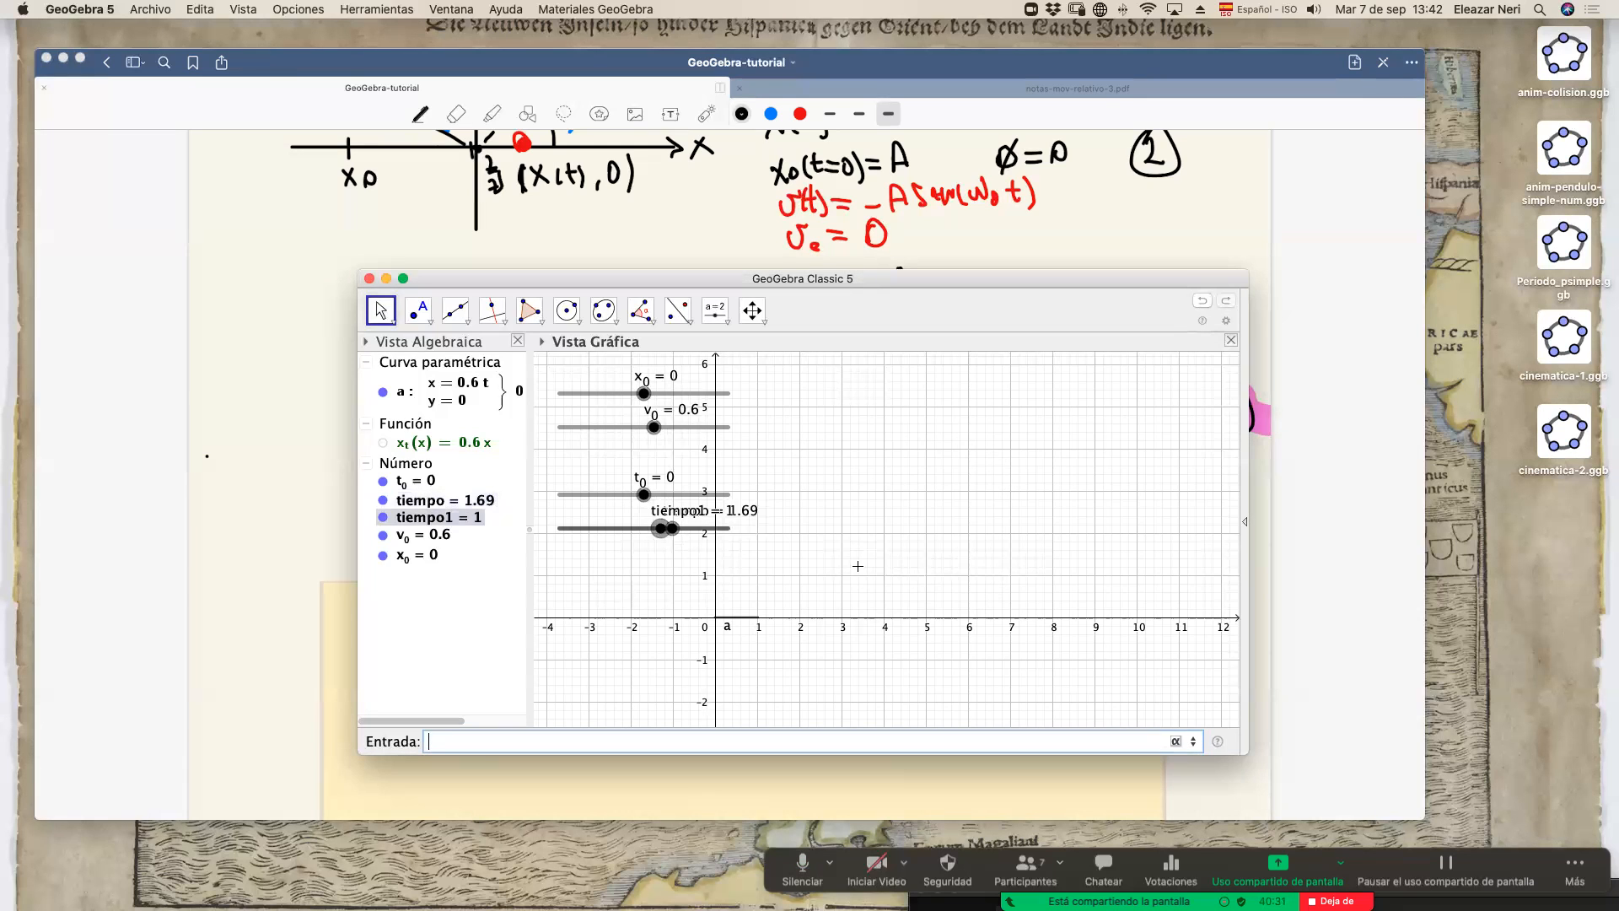
# Set the tiempo1 slider to -0.8, and unfix it to move it to the empty area right of the y-axis.
pyautogui.moveTo(660, 529); pyautogui.dragTo(631, 530)
pyautogui.rightClick(620, 537)
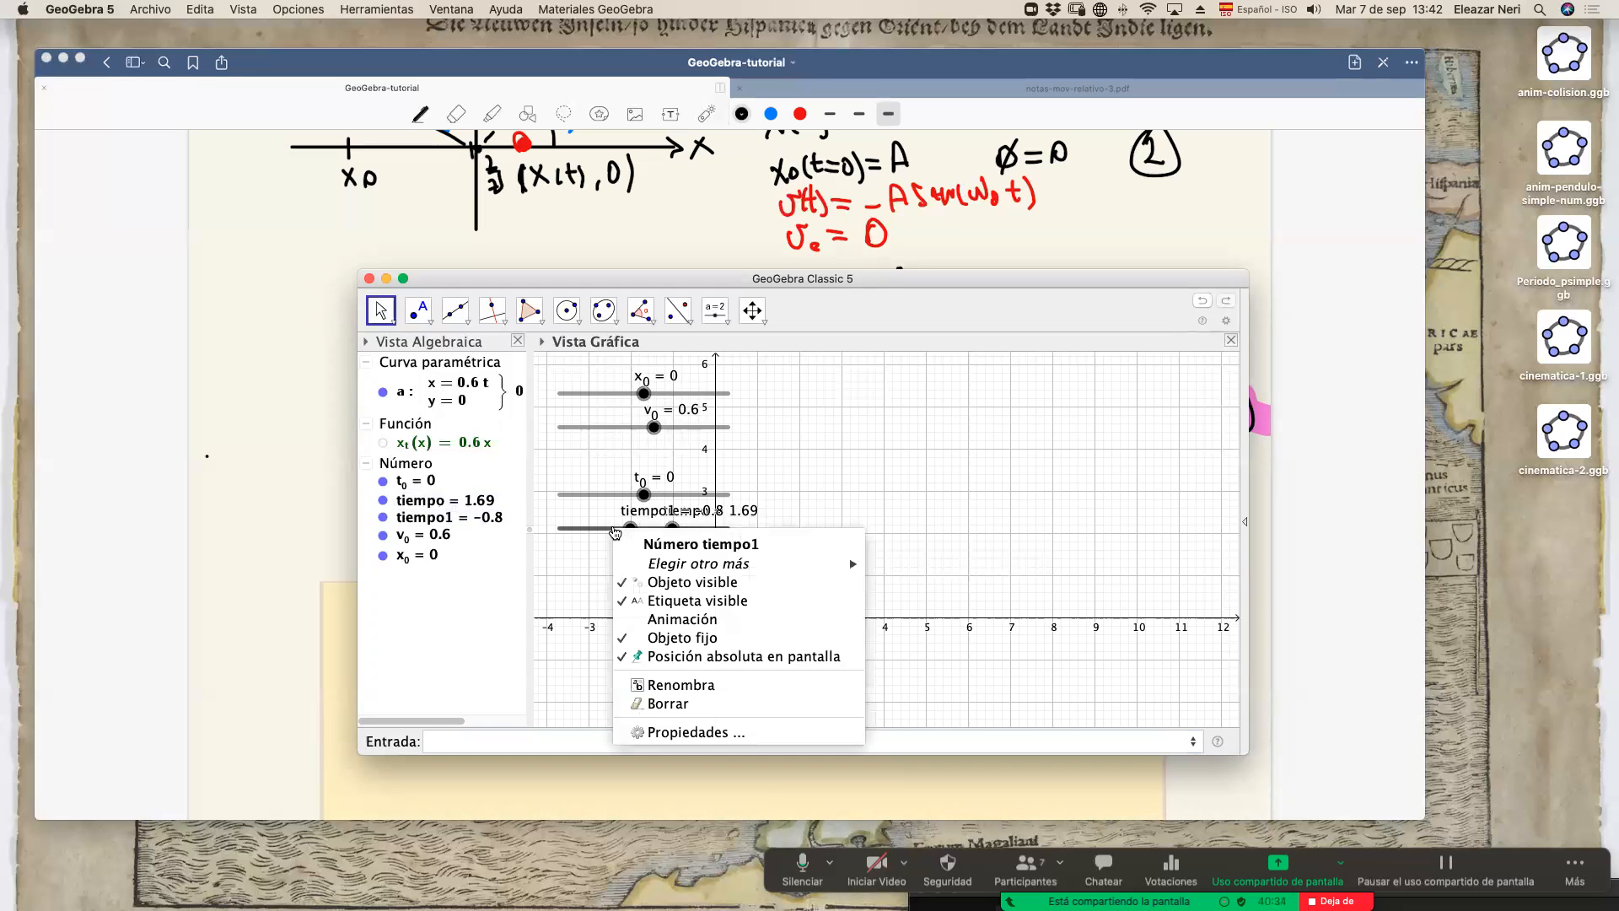
pyautogui.click(654, 637)
pyautogui.moveTo(612, 529); pyautogui.dragTo(902, 401)
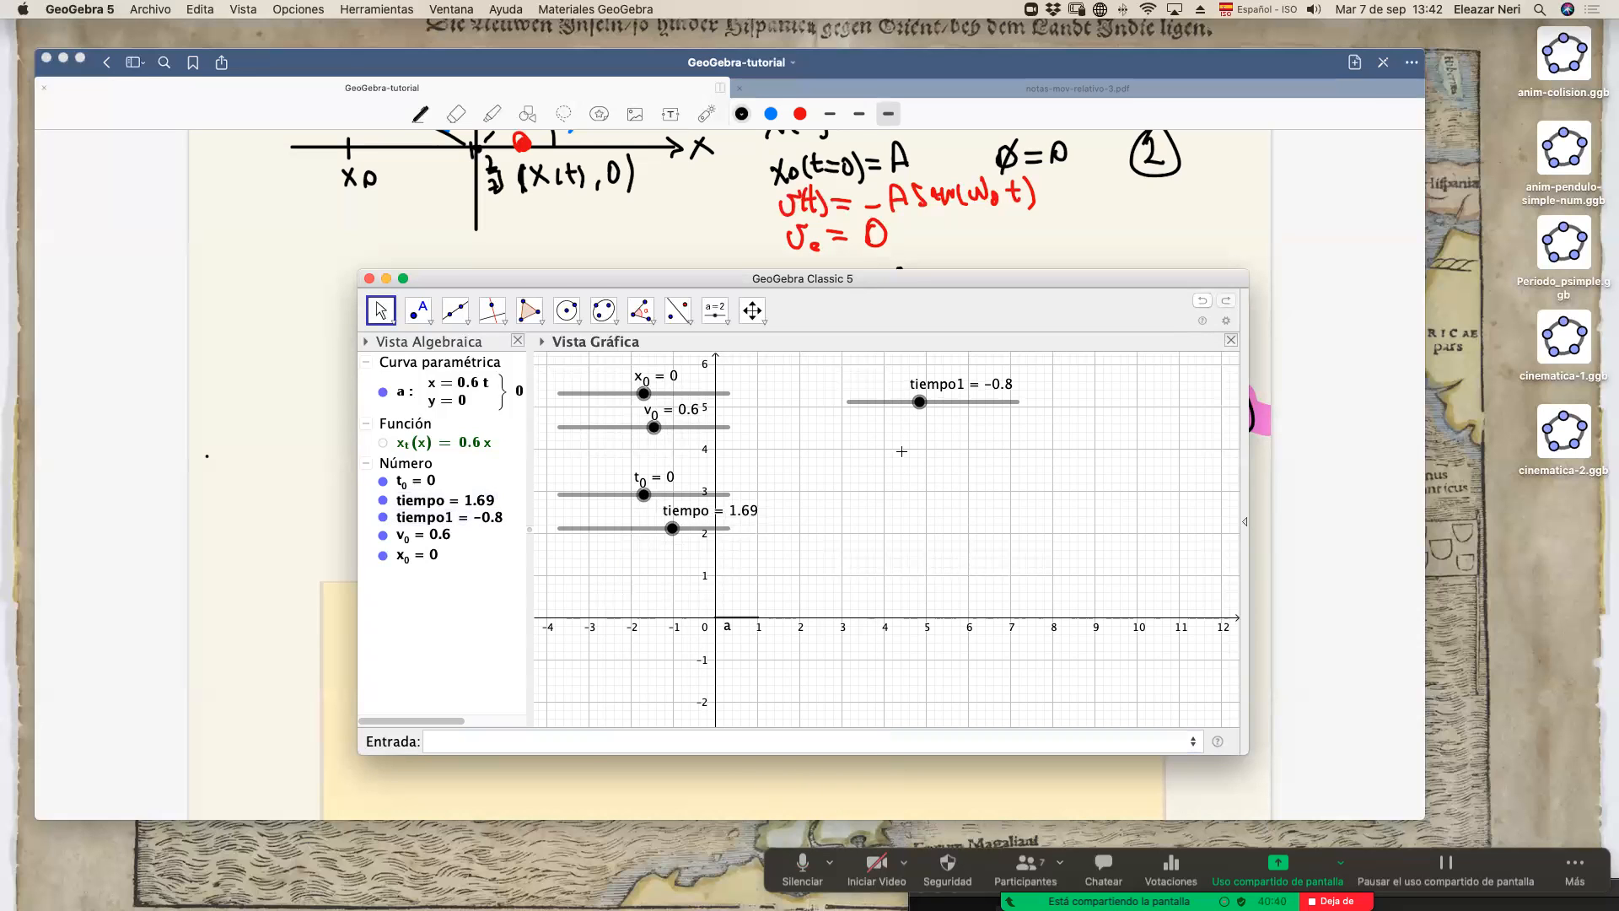
# Delete the tiempo1 slider from the graph.
pyautogui.moveTo(918, 285); pyautogui.dragTo(900, 286)
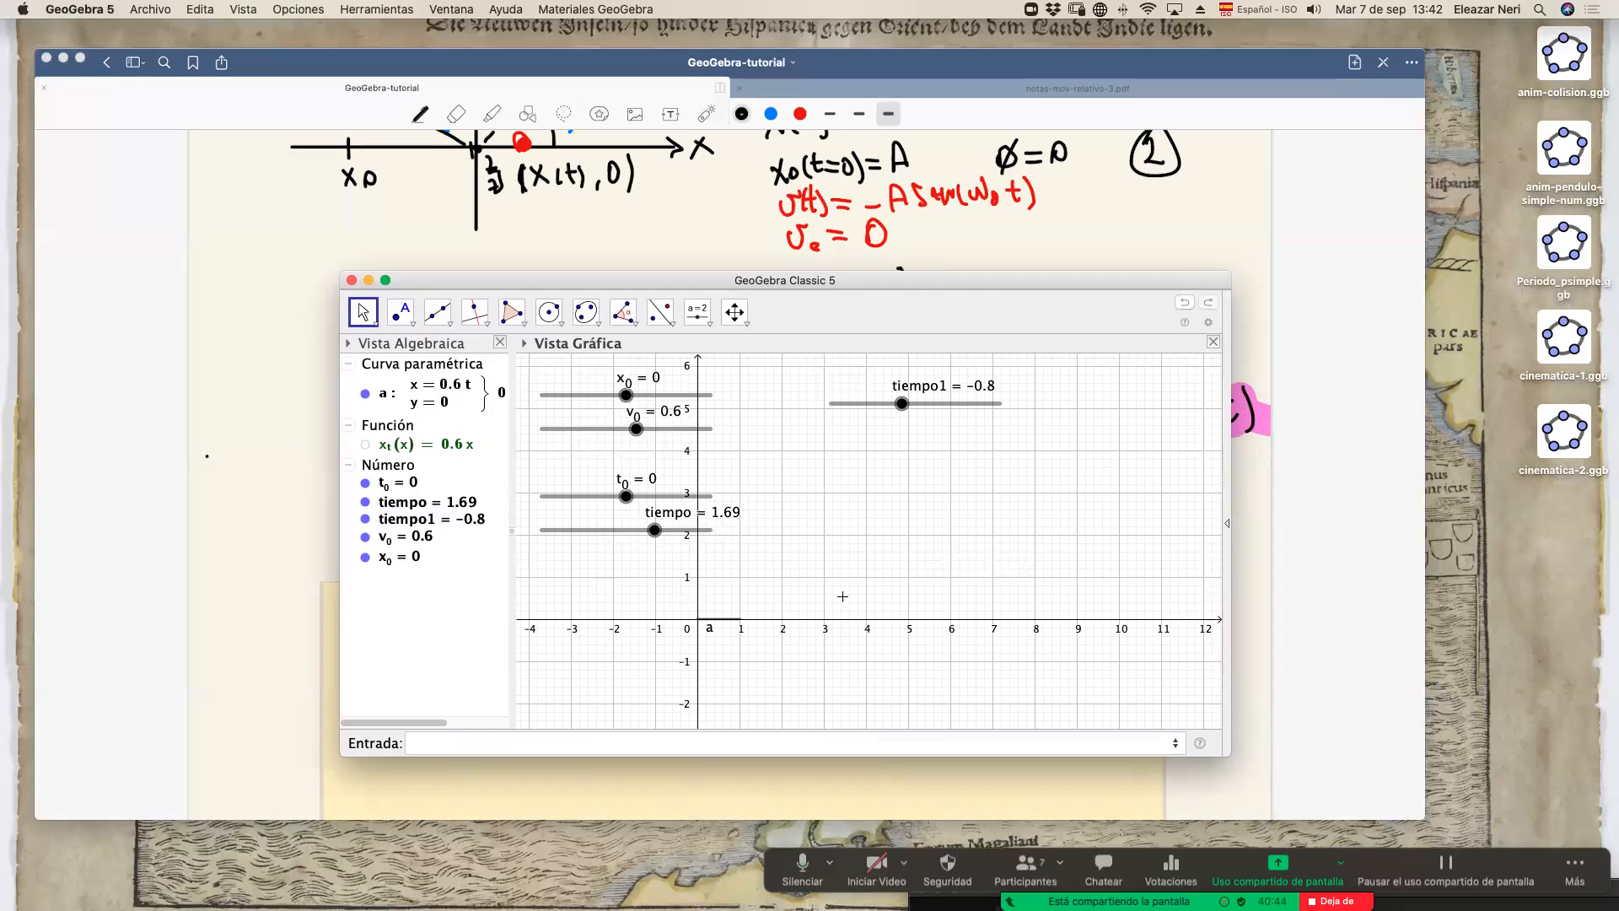
pyautogui.click(872, 408)
pyautogui.press('Delete')
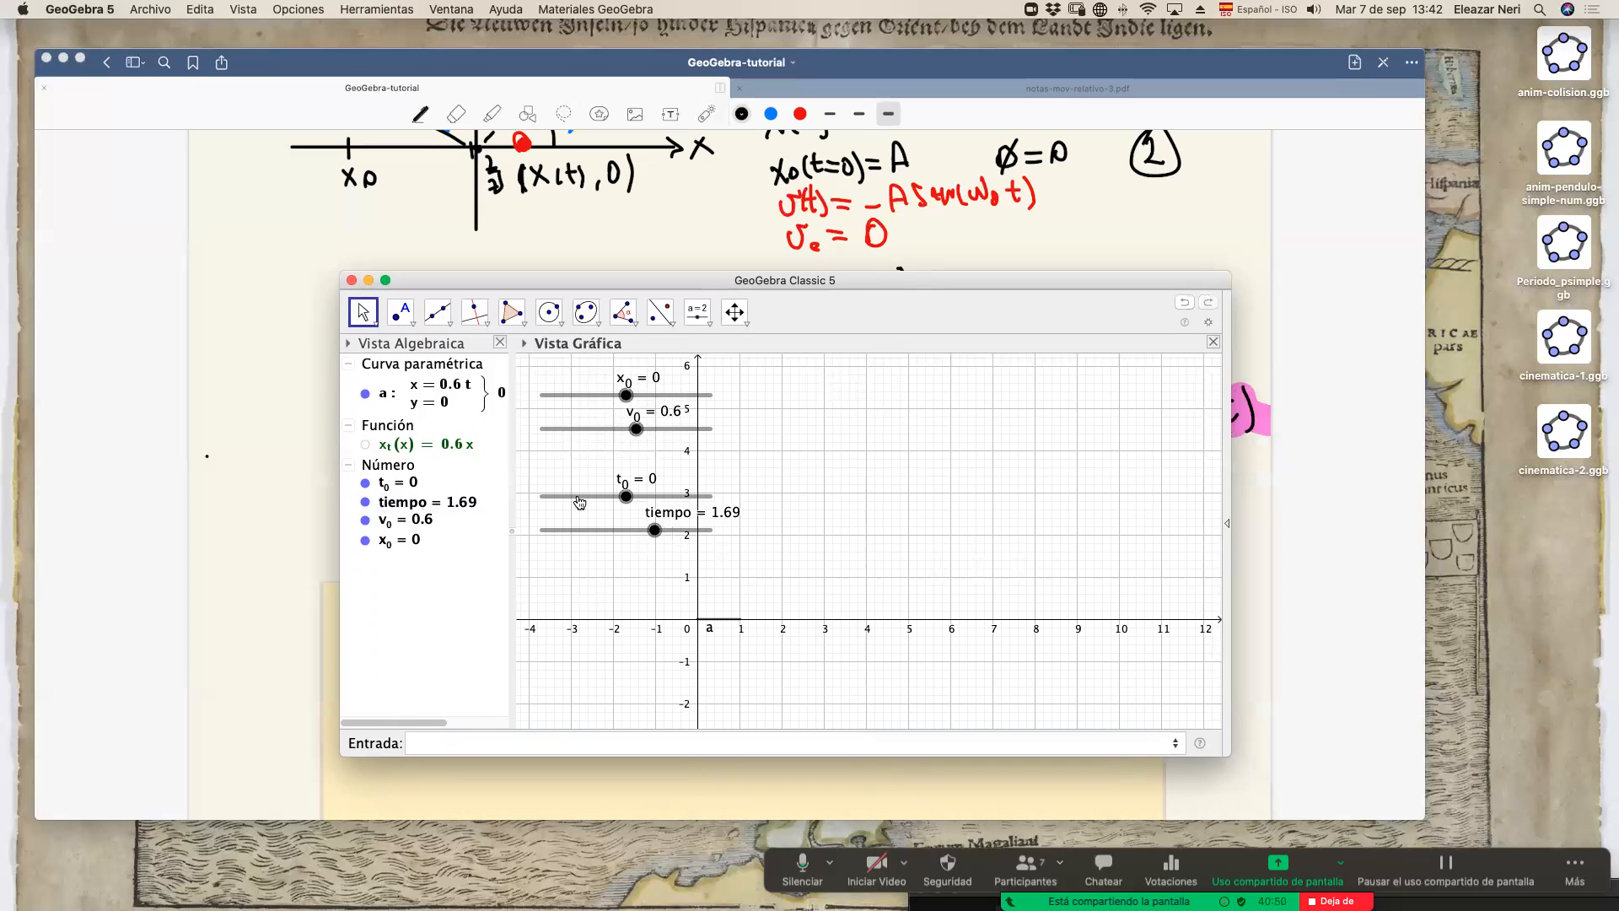
# Set the t_0 slider to -1 and the tiempo slider to -0.45.
pyautogui.moveTo(579, 503); pyautogui.dragTo(618, 538)
pyautogui.scroll(5, 668, 579)
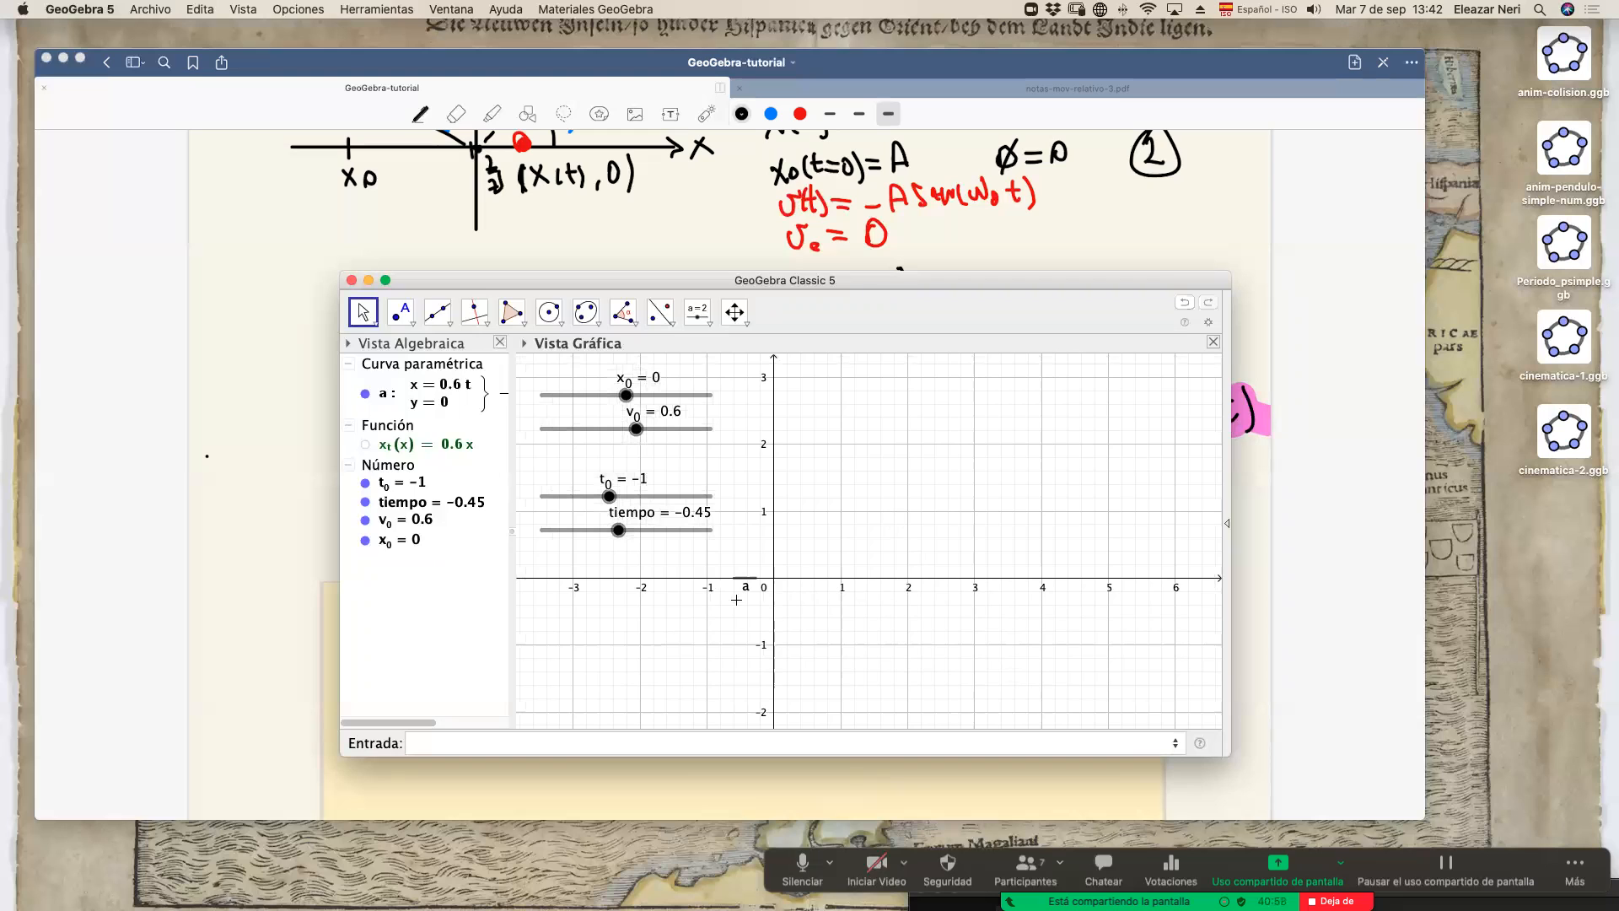
# Turn on animation for the tiempo slider.
pyautogui.rightClick(574, 529)
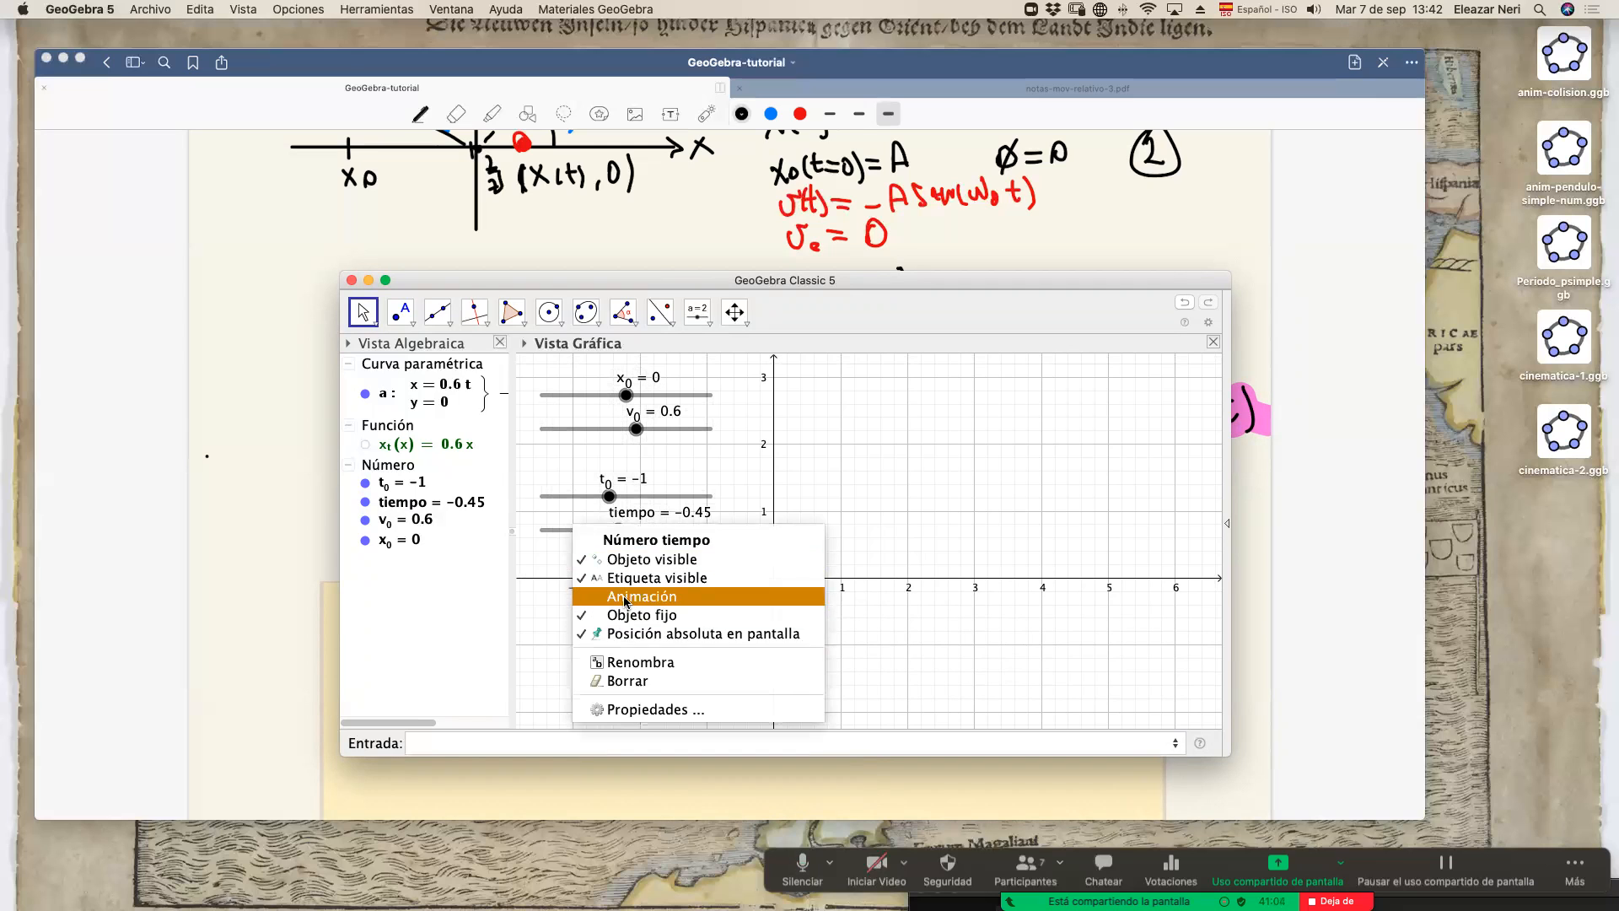
pyautogui.click(624, 600)
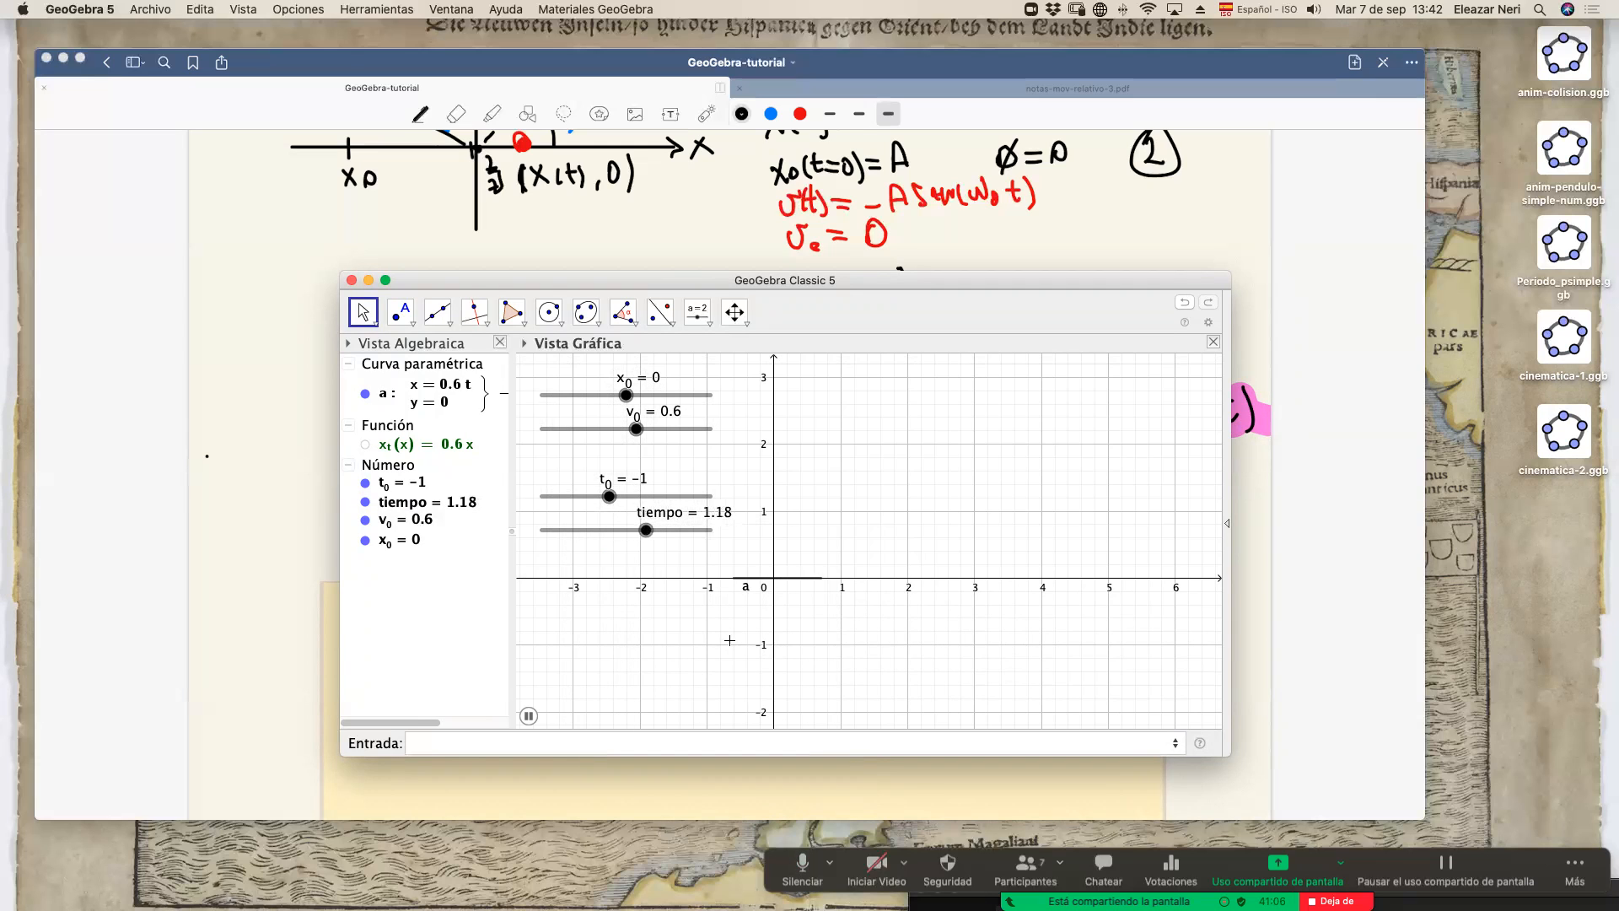
pyautogui.click(805, 867)
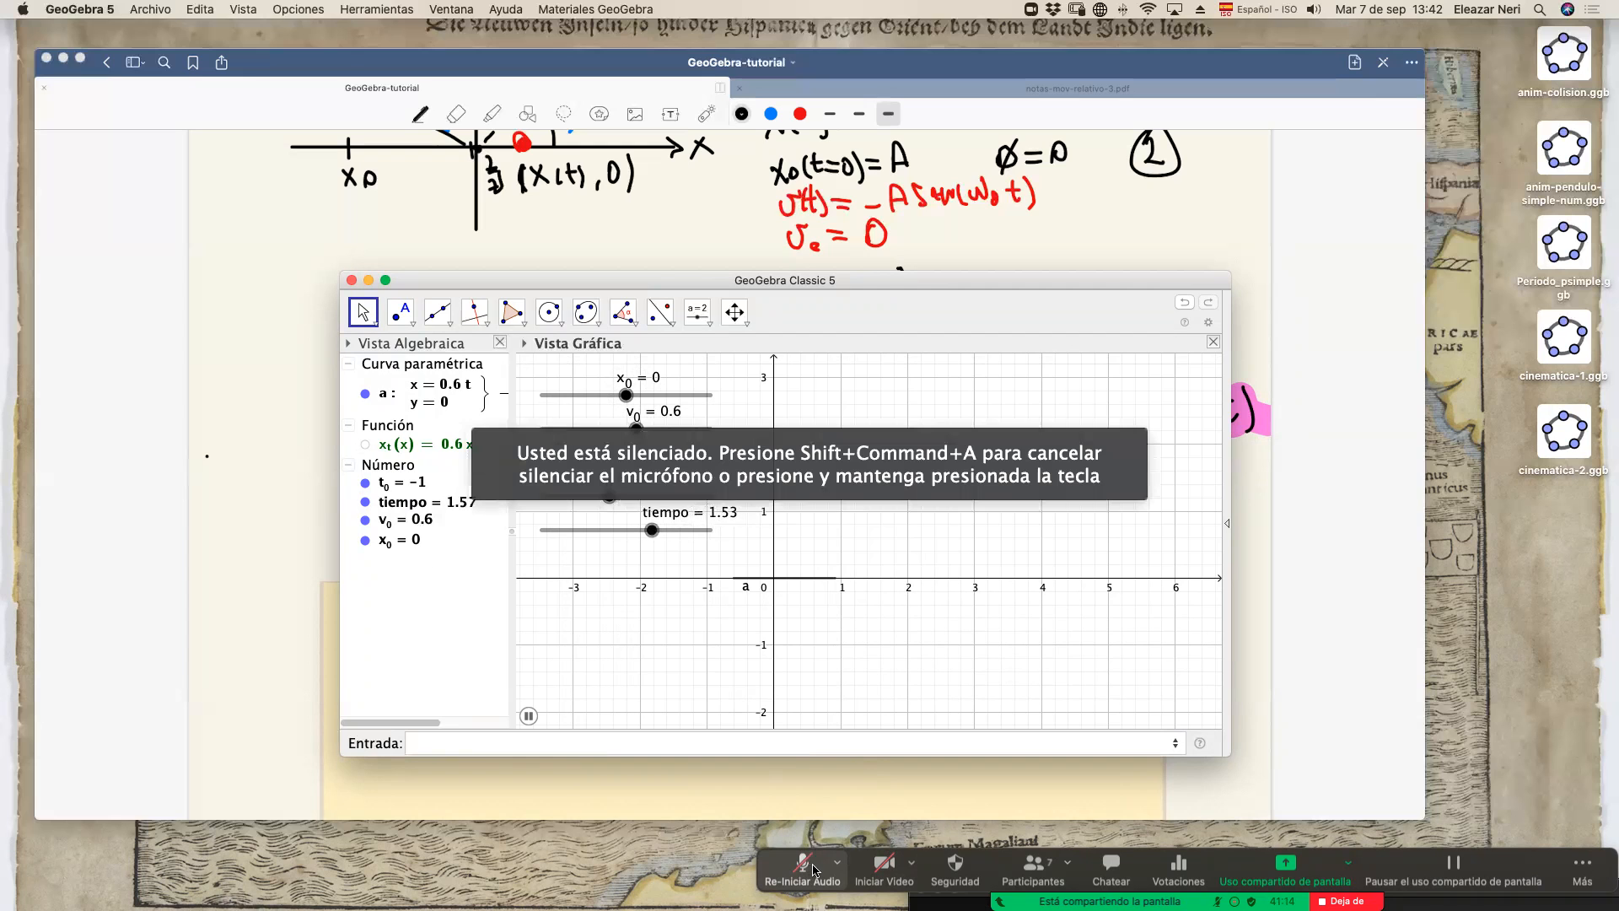
pyautogui.click(813, 870)
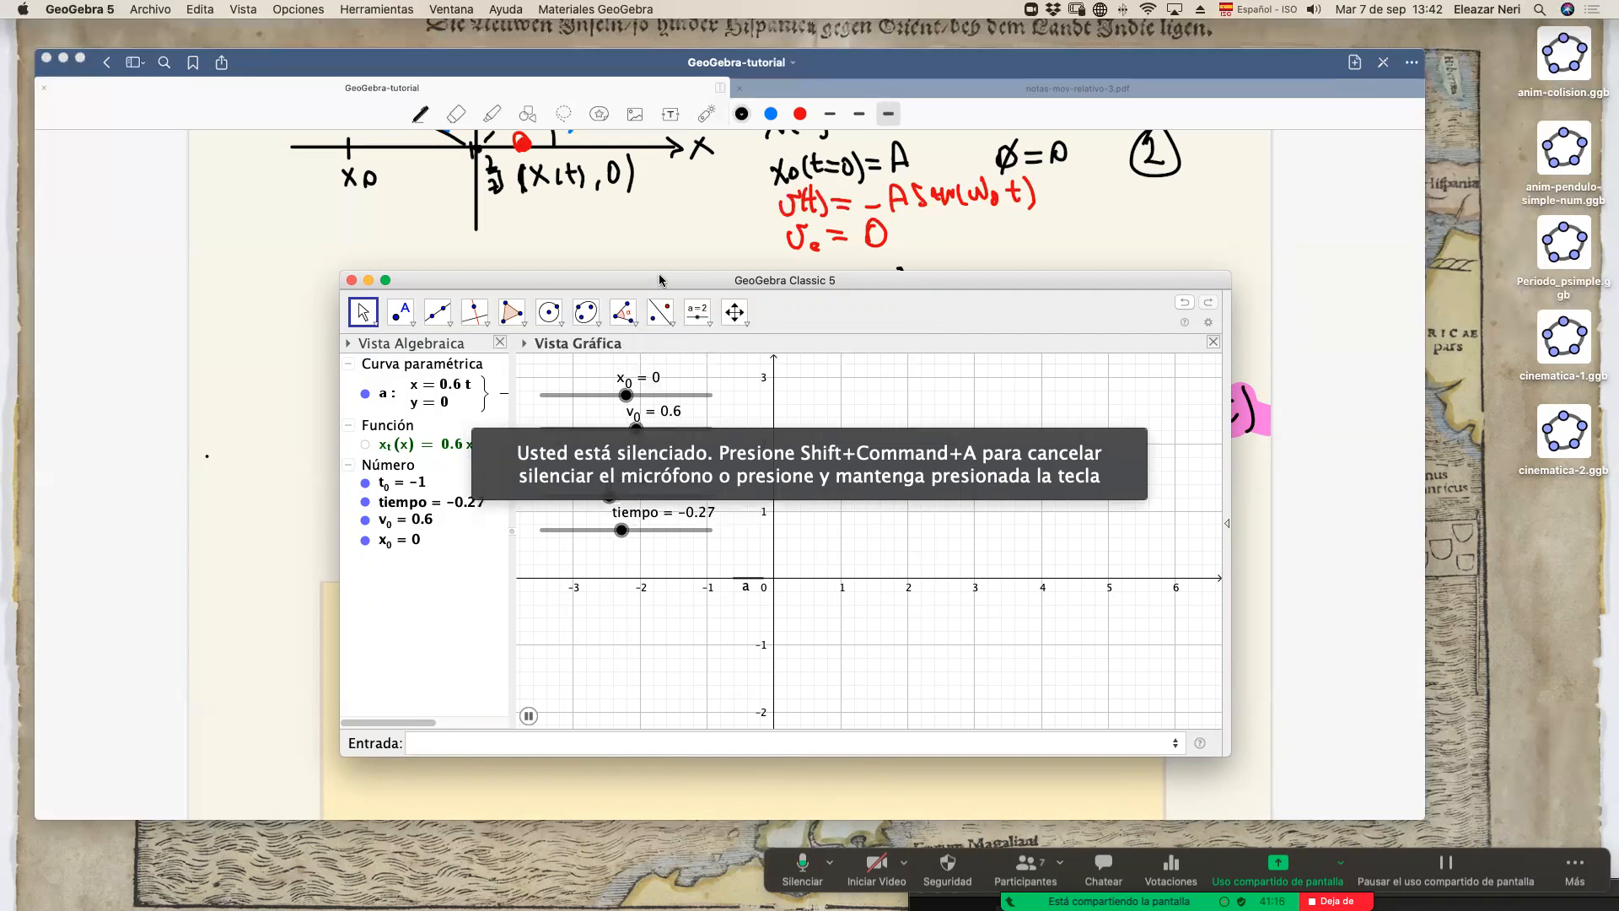
pyautogui.moveTo(664, 280); pyautogui.dragTo(605, 263)
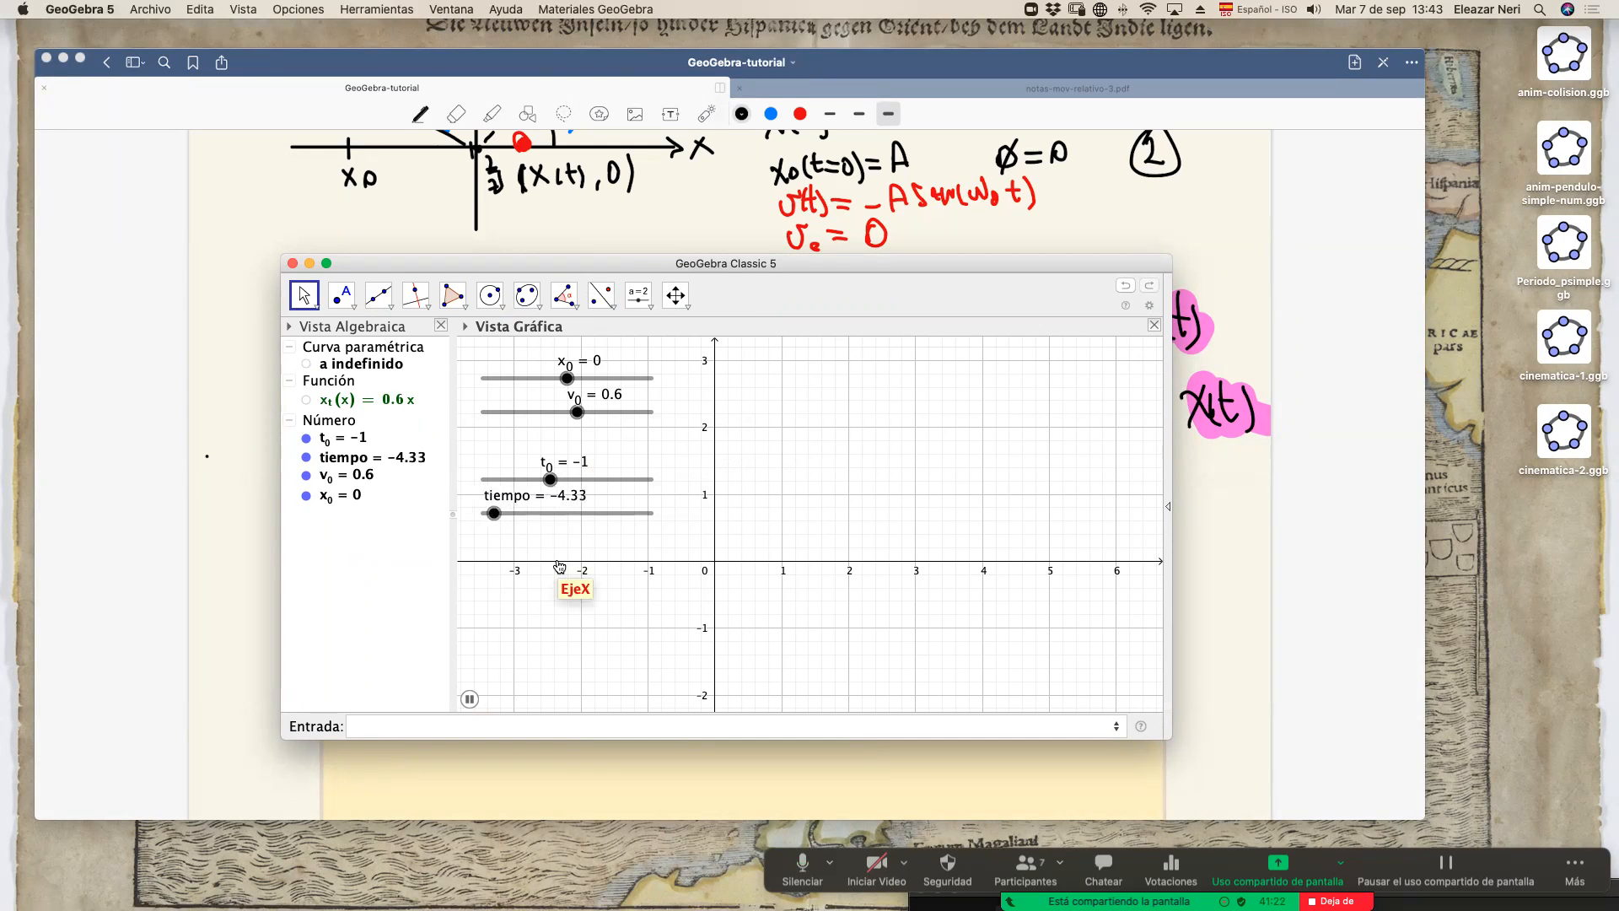
# Change the tiempo slider's animation repeat mode to Creciente in its properties and close the preferences.
pyautogui.rightClick(496, 514)
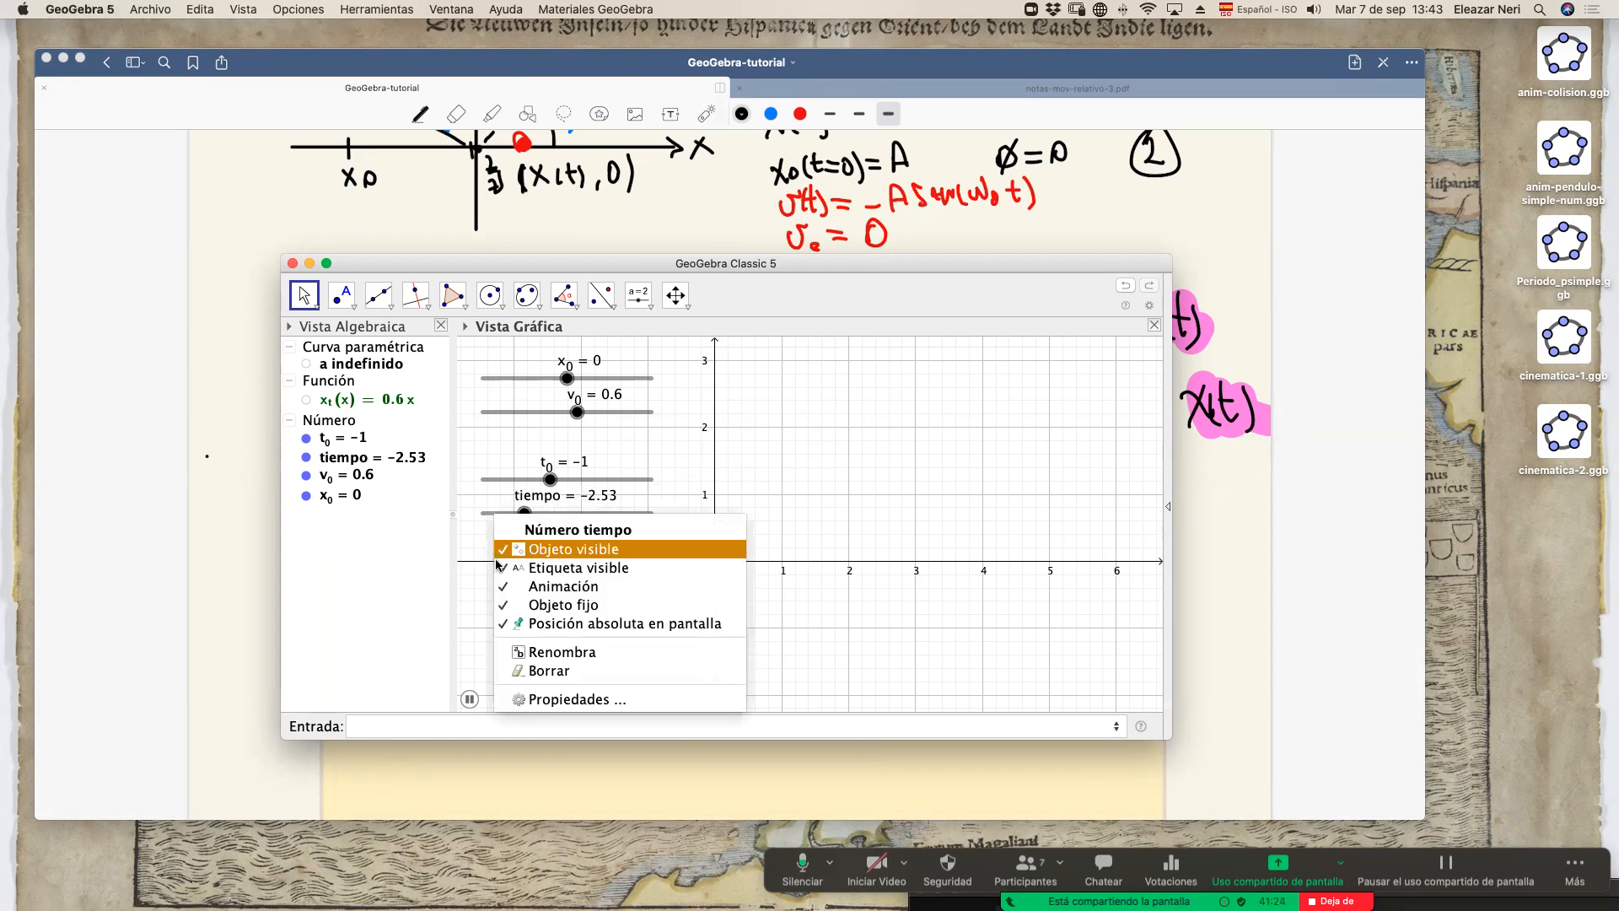
pyautogui.click(540, 699)
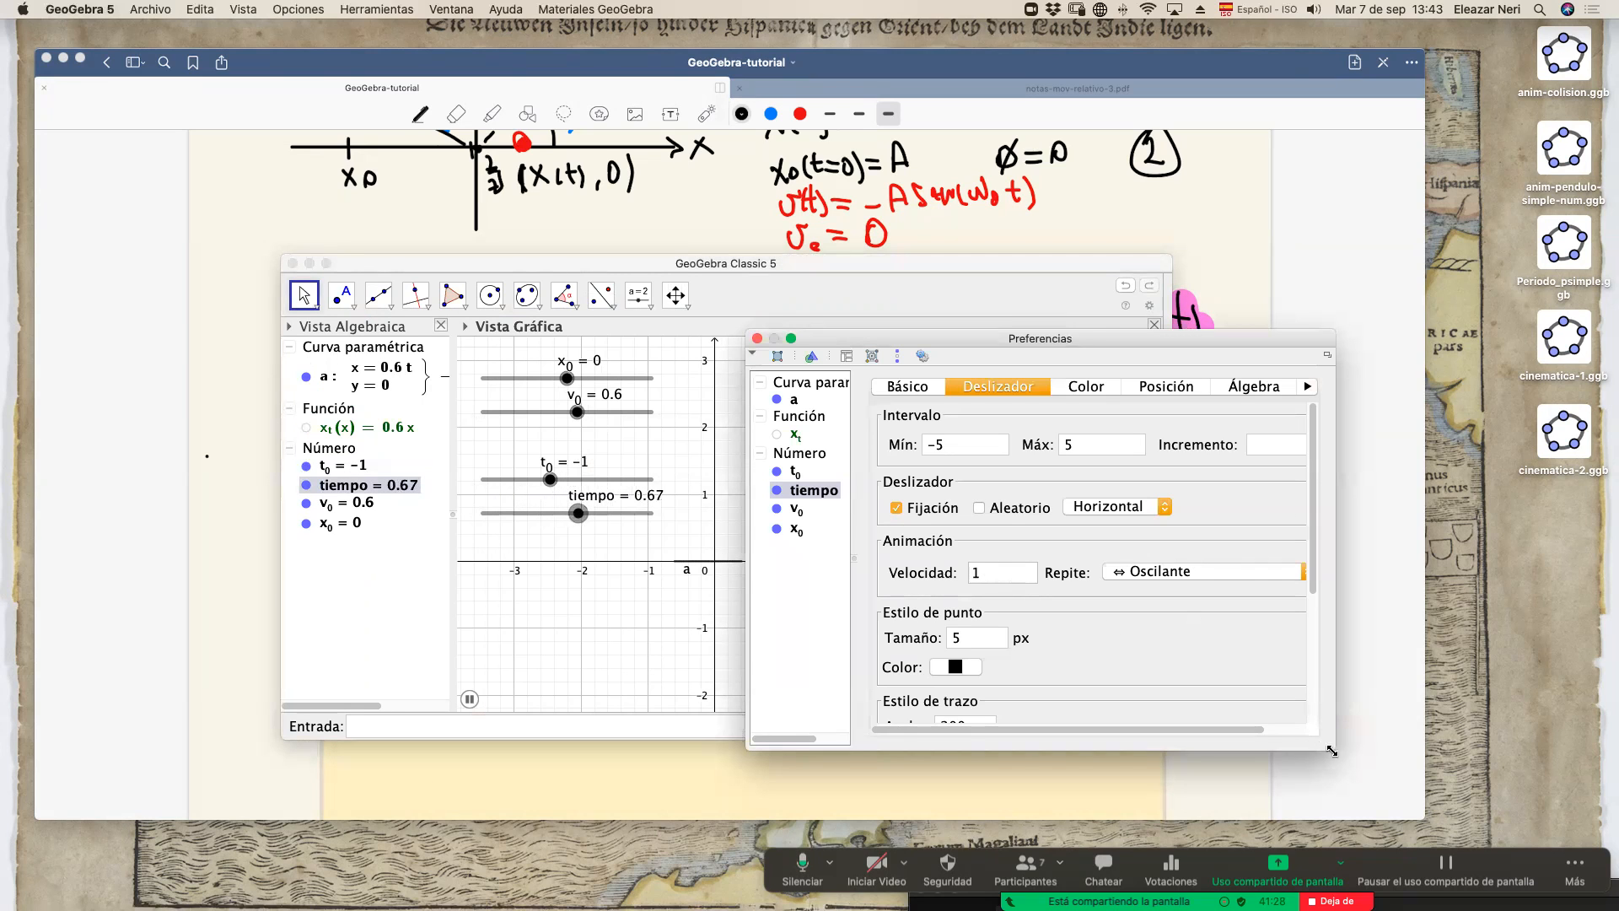
pyautogui.moveTo(1332, 747); pyautogui.dragTo(1510, 818)
pyautogui.click(1263, 571)
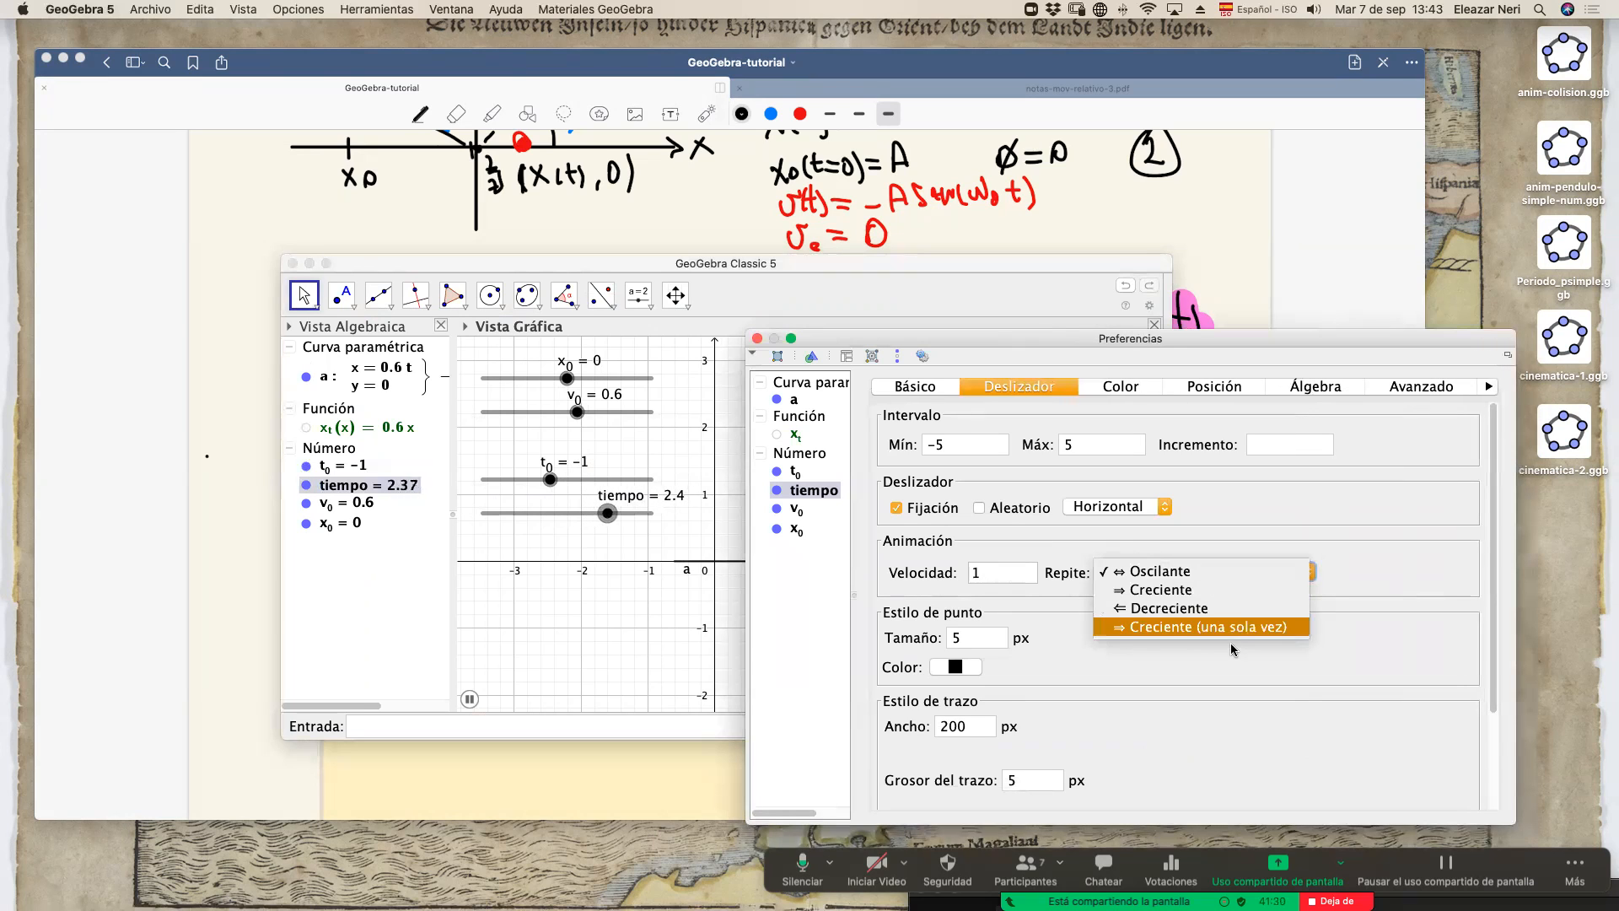
pyautogui.click(1214, 590)
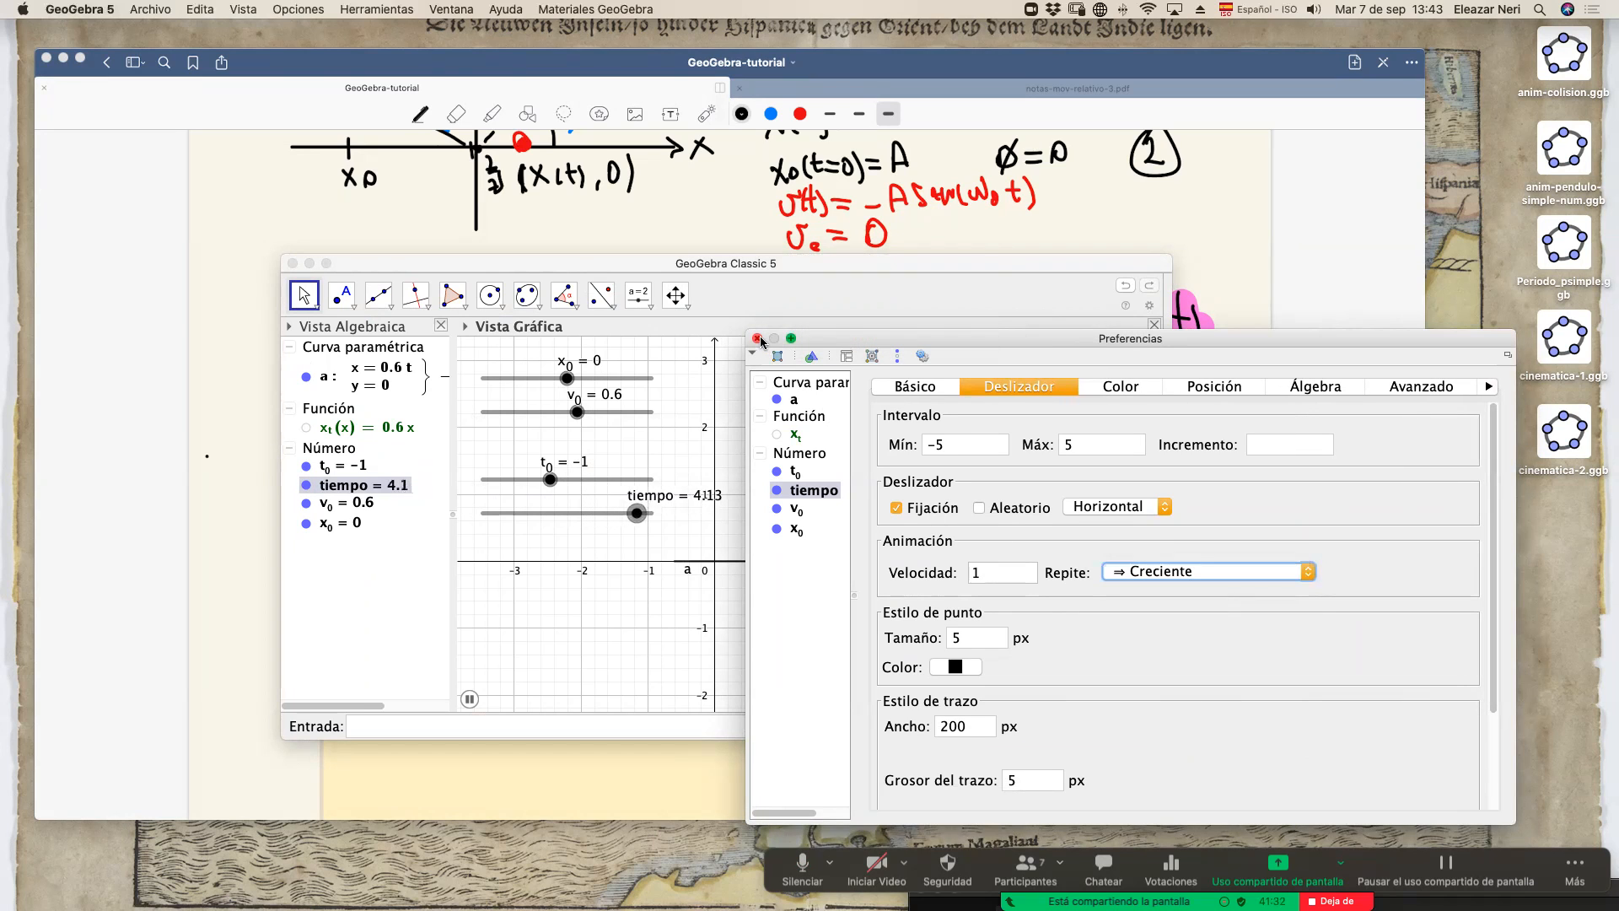
pyautogui.click(758, 338)
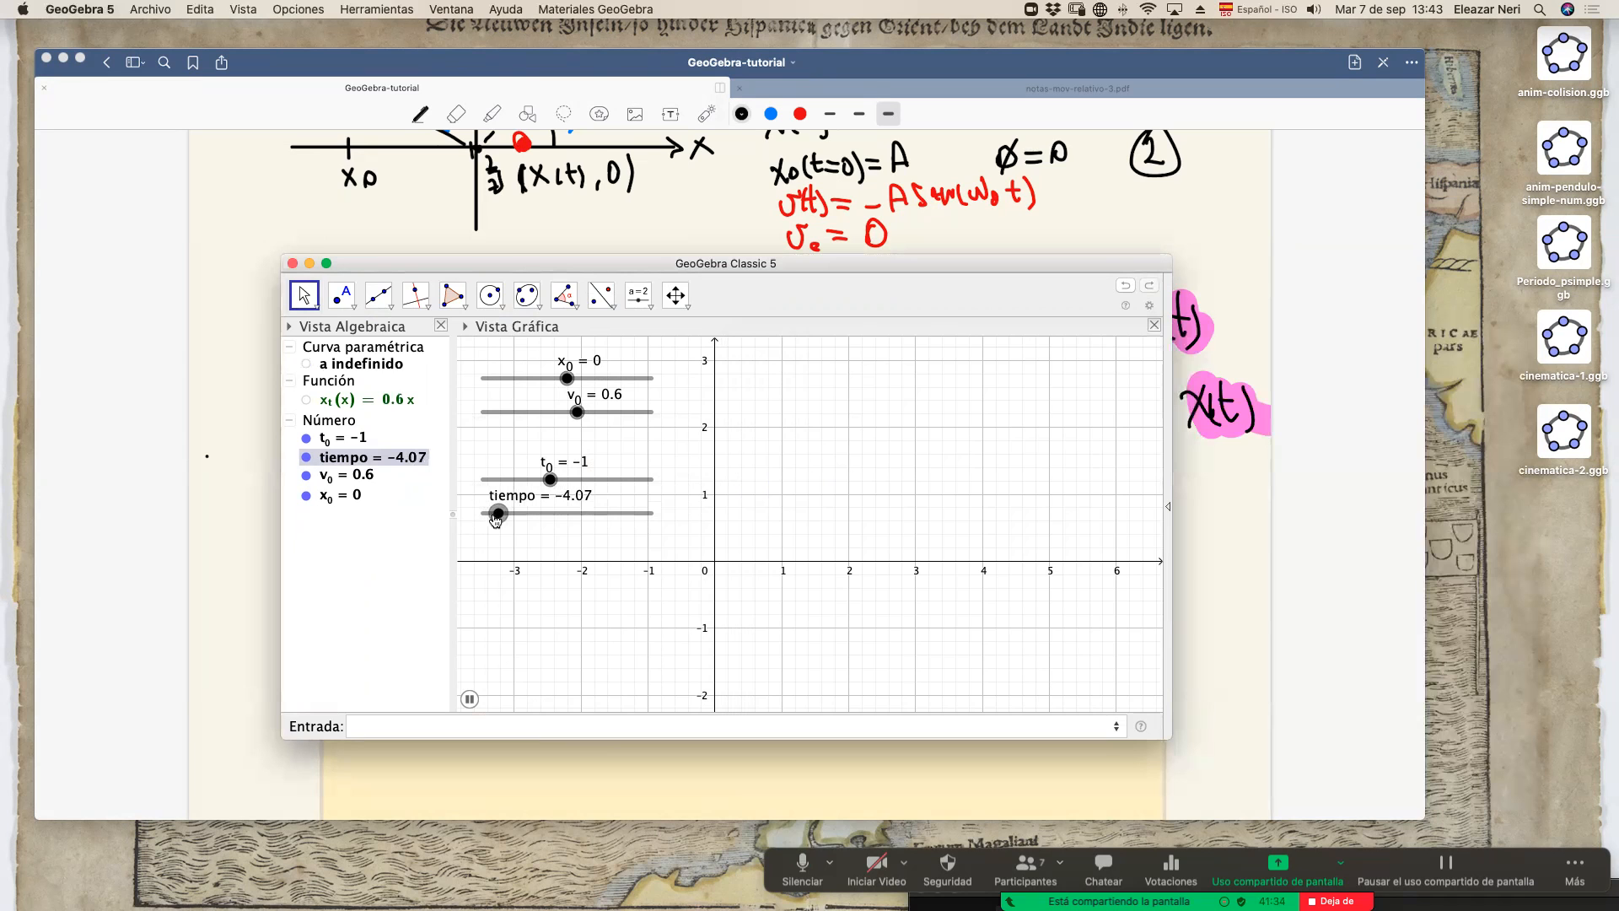
pyautogui.scroll(3, 562, 655)
pyautogui.scroll(-2, 562, 655)
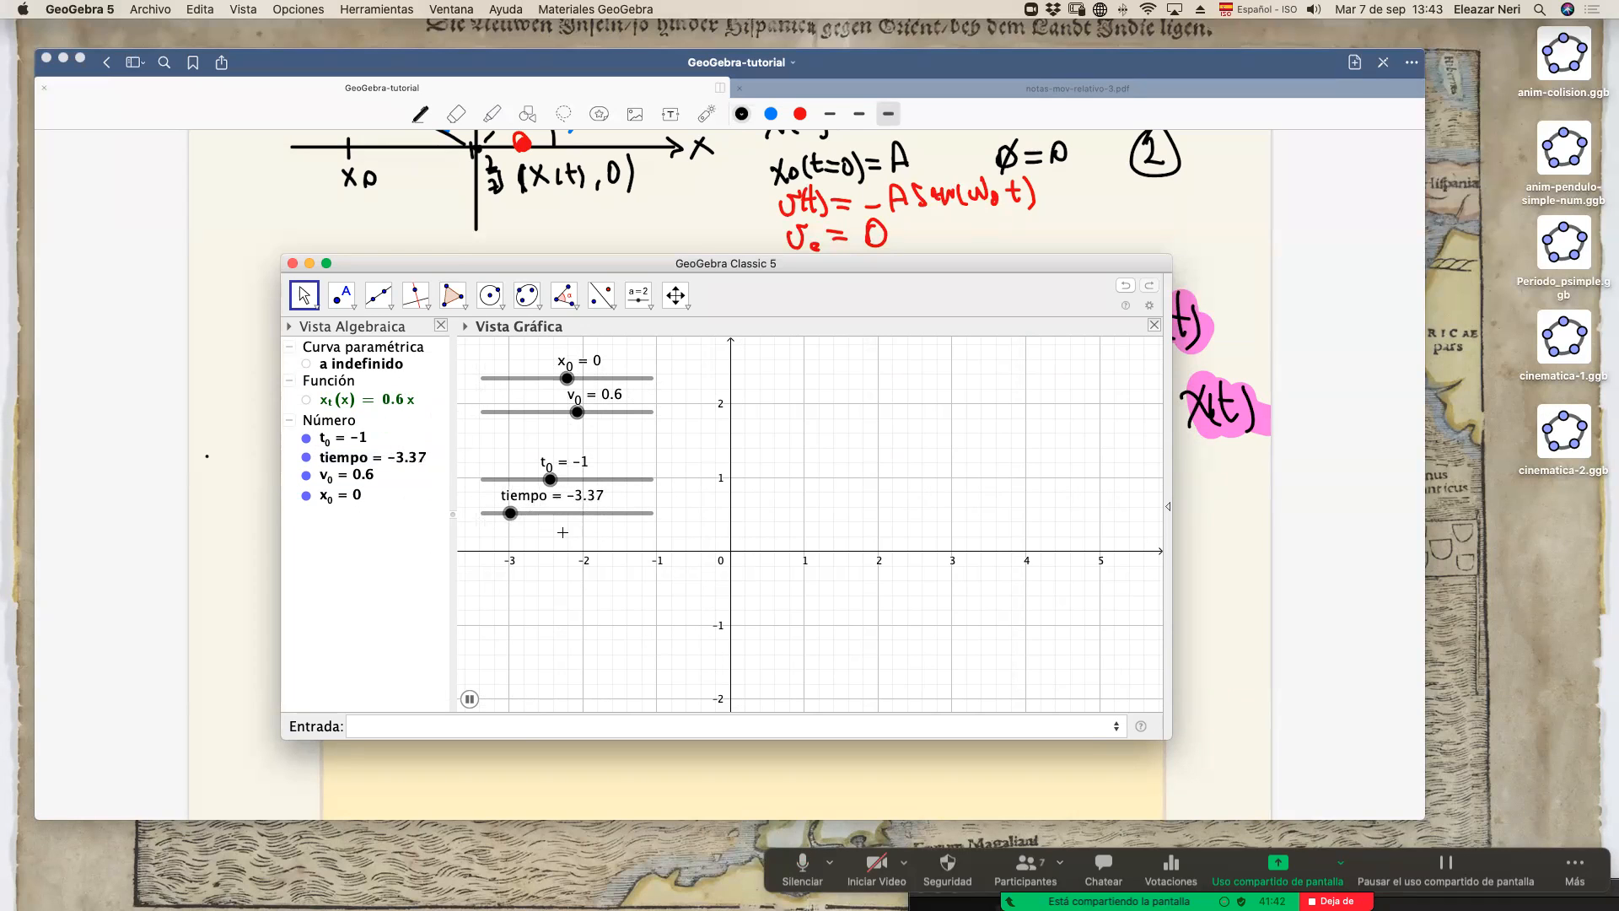
# Pause the animation and, in the tiempo slider's properties, set the minimum to 0 and raise the maximum.
pyautogui.click(470, 699)
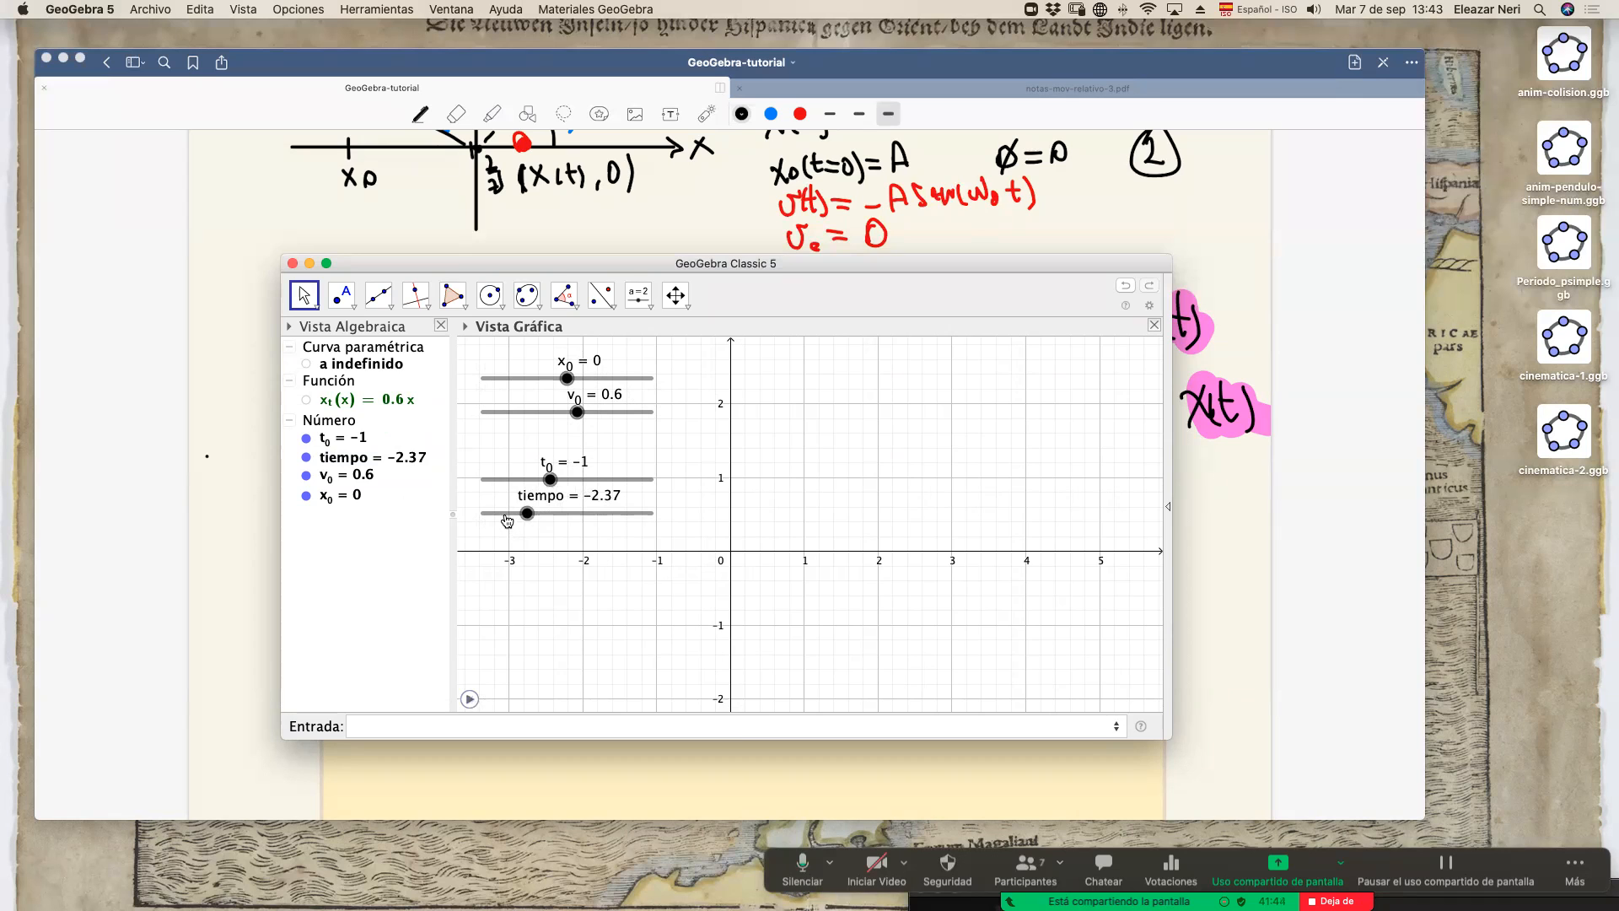
pyautogui.rightClick(505, 516)
pyautogui.click(539, 702)
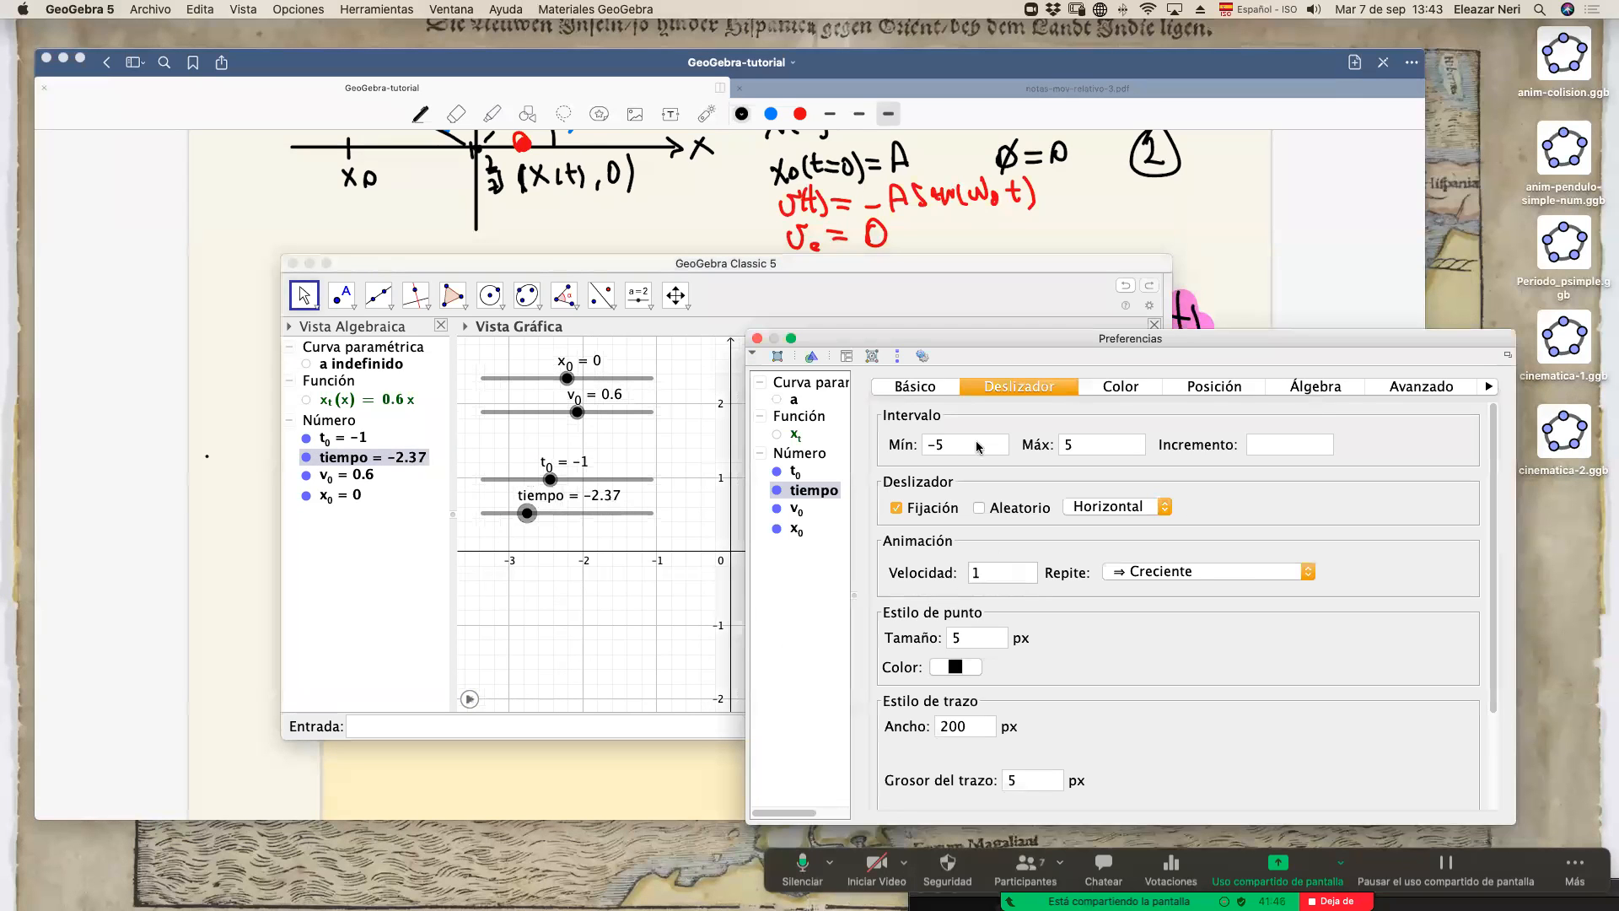
pyautogui.write('0')
pyautogui.click(1088, 450)
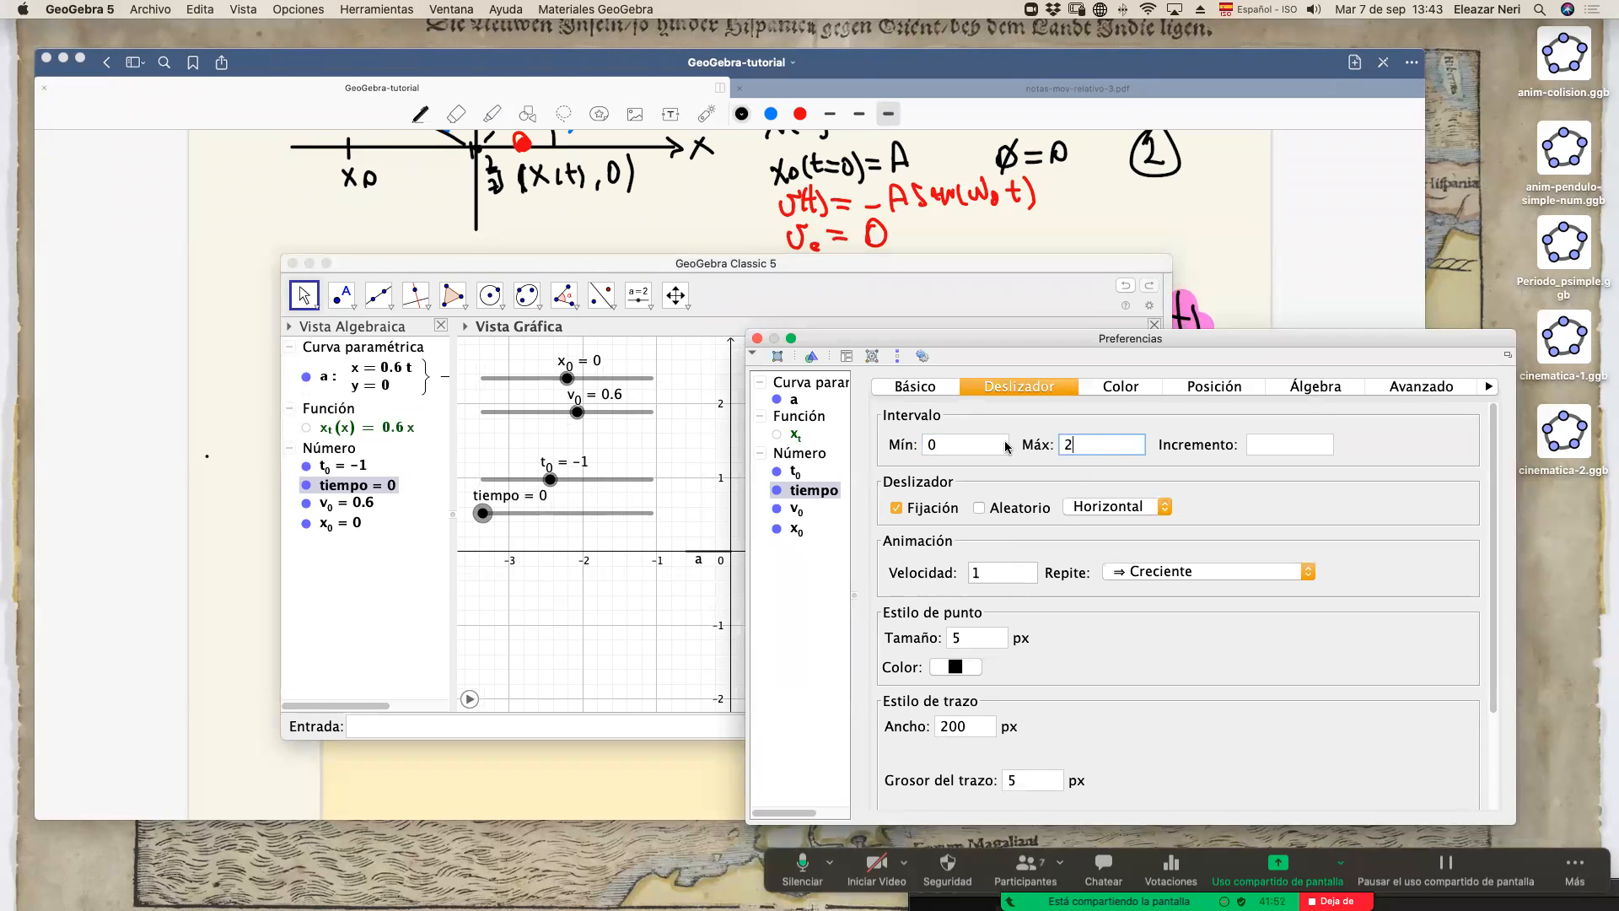
pyautogui.click(757, 339)
# Resume the tiempo animation to watch curve a grow along the x-axis.
pyautogui.click(470, 699)
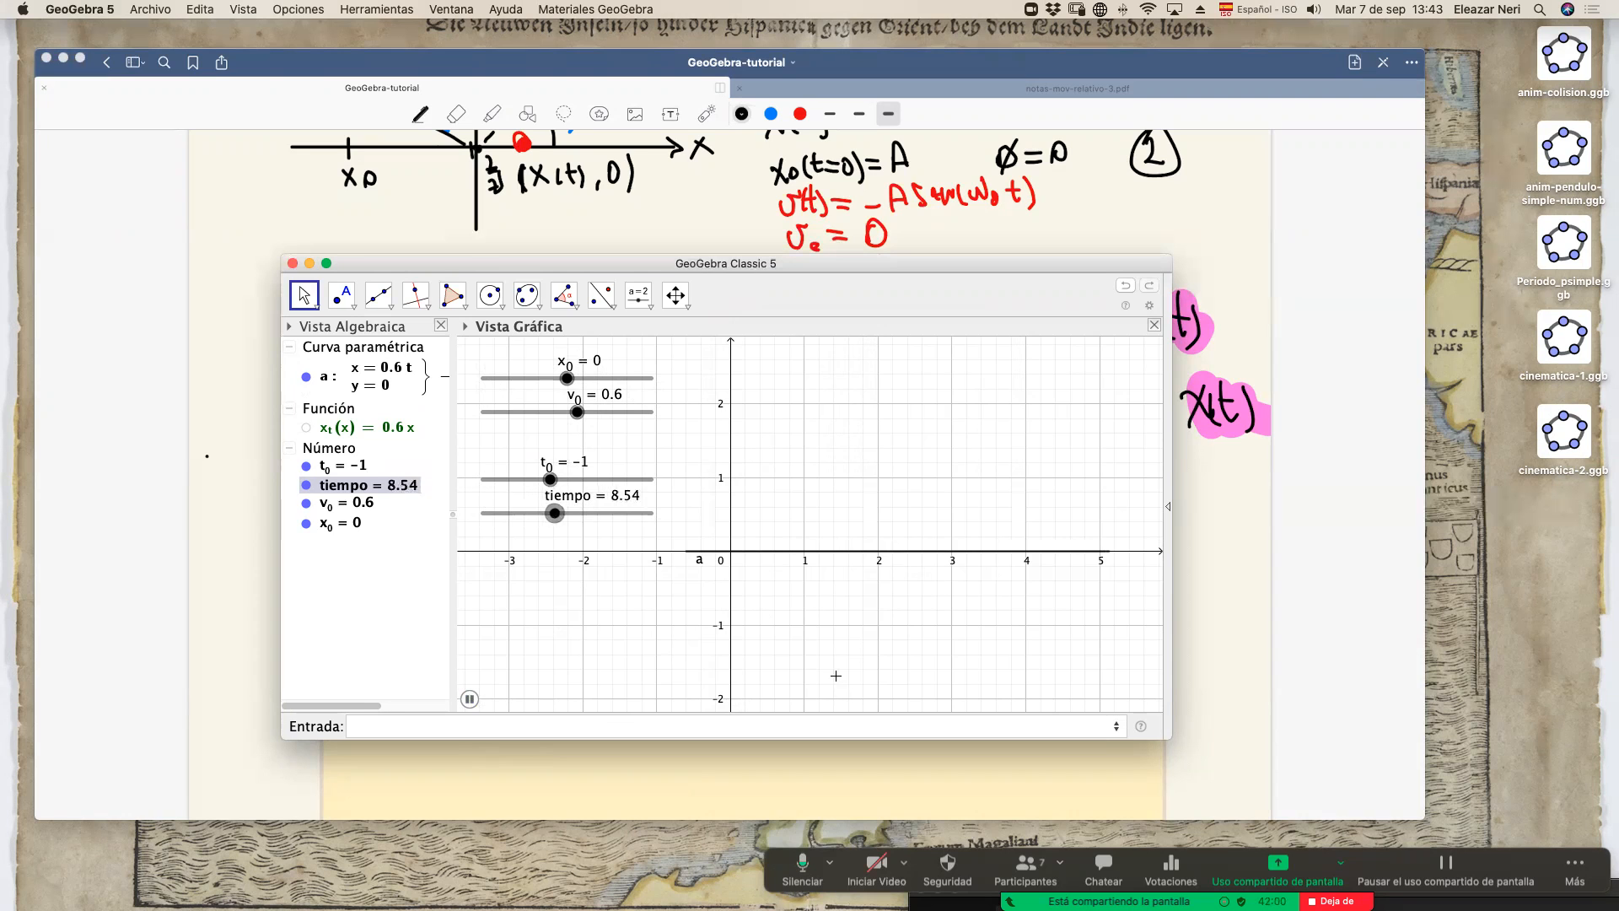
pyautogui.moveTo(815, 670); pyautogui.dragTo(790, 672)
pyautogui.scroll(-2, 790, 677)
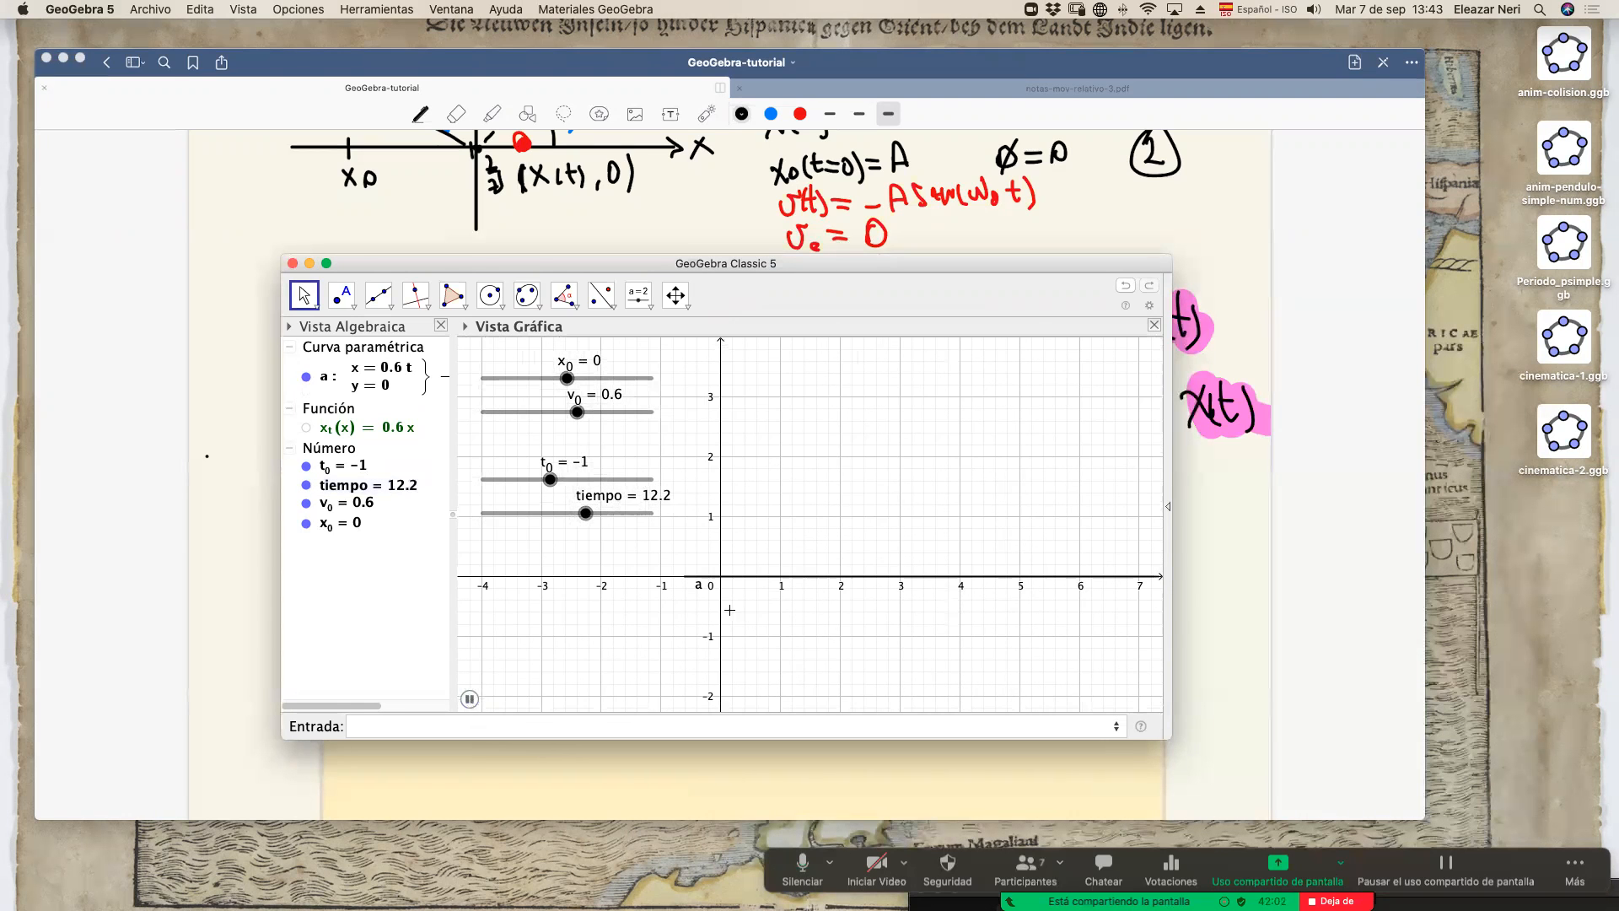
# Pause the tiempo animation and define the moving point P=(x_t(tiempo),0) on the x-axis.
pyautogui.moveTo(878, 643); pyautogui.dragTo(844, 645)
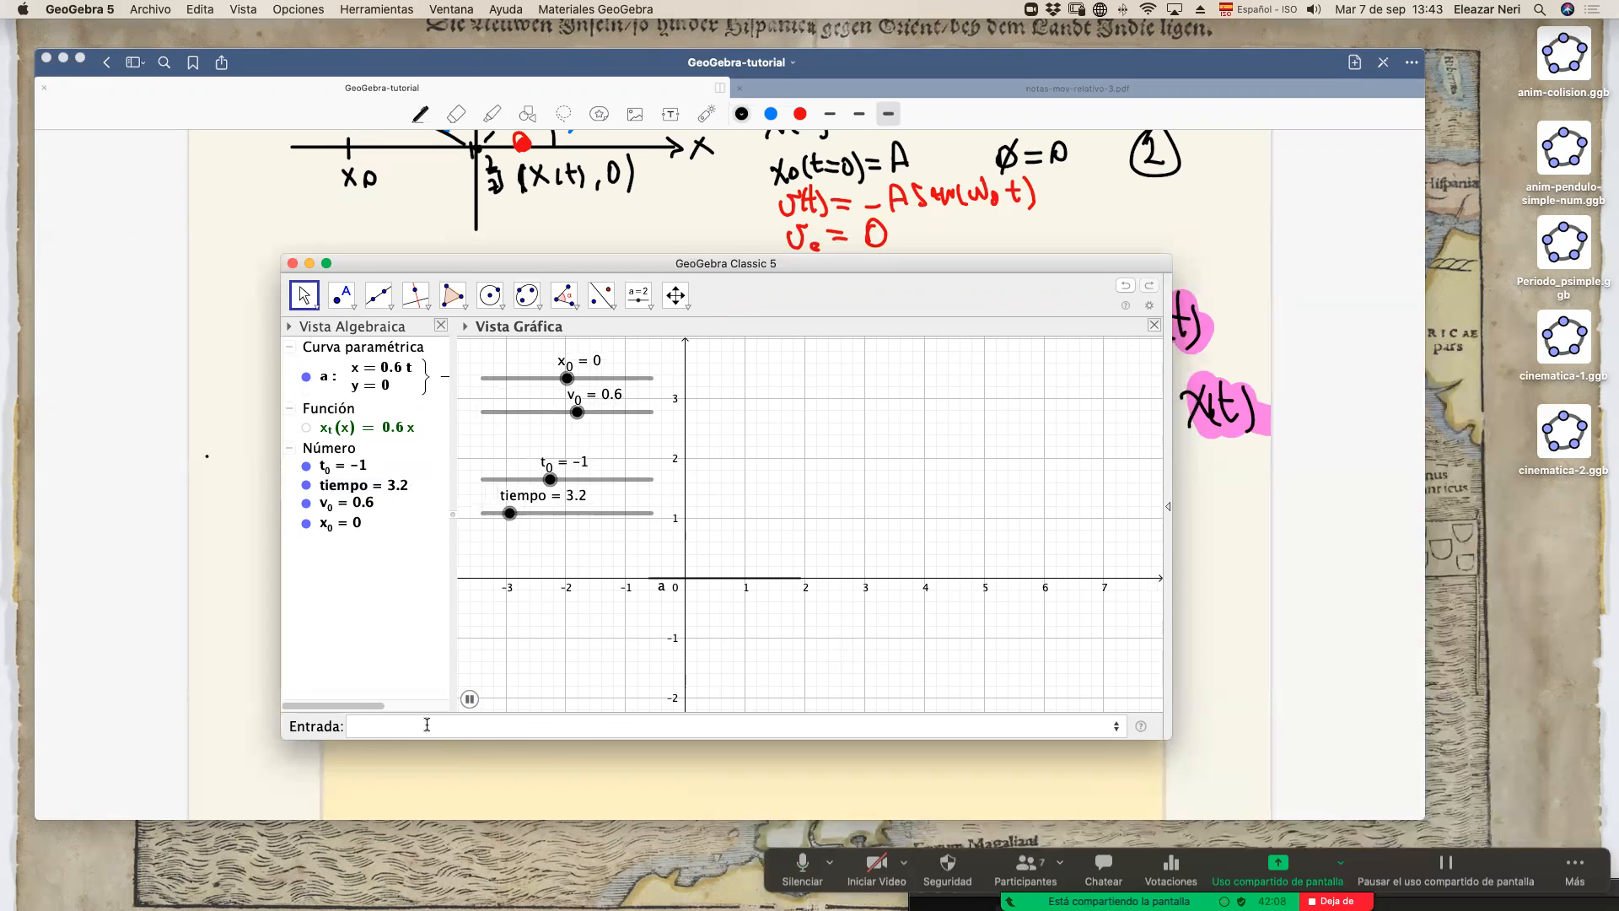
pyautogui.click(468, 698)
pyautogui.click(429, 725)
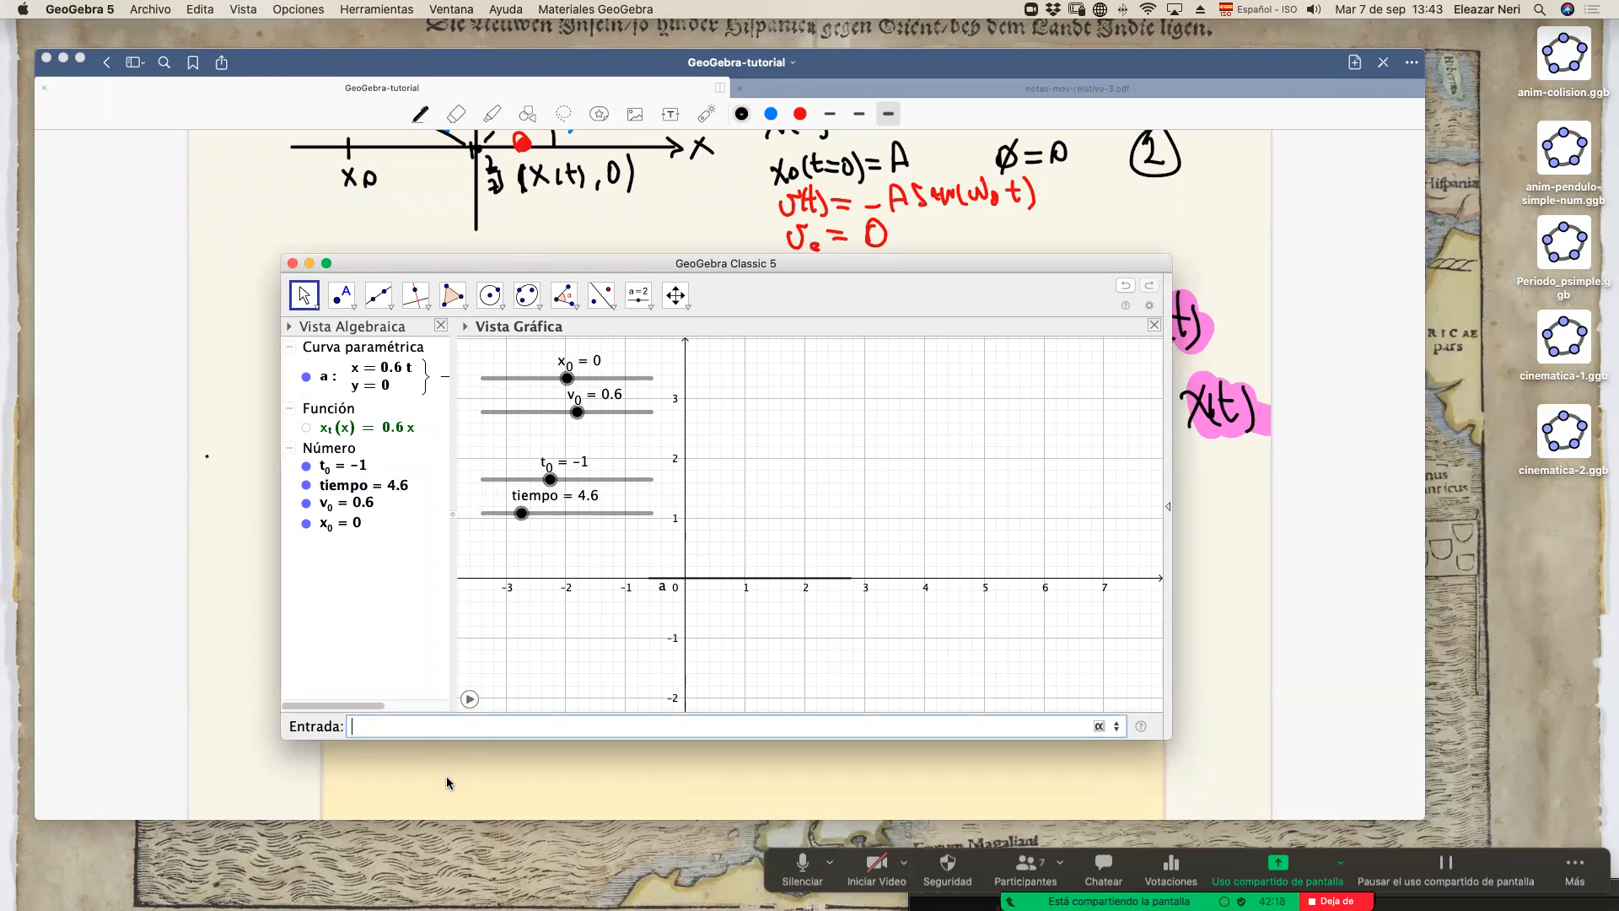
pyautogui.write('(')
pyautogui.write('P')
pyautogui.write('=')
pyautogui.press('Right')
pyautogui.write('x_t(tiempo),')
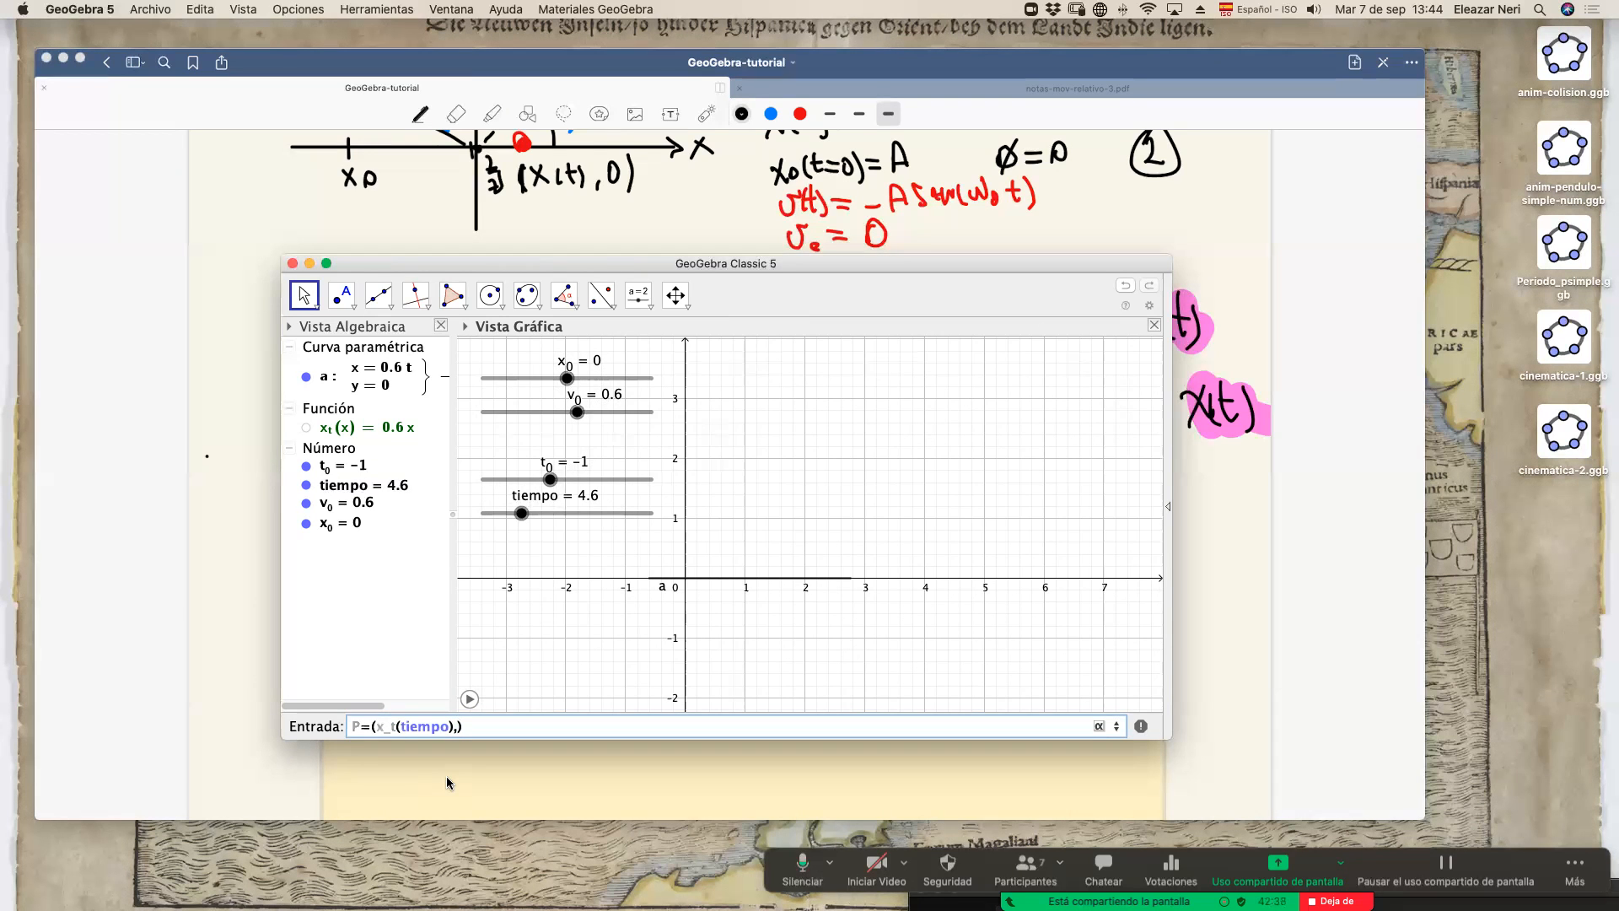
pyautogui.write('0')
pyautogui.press('Return')
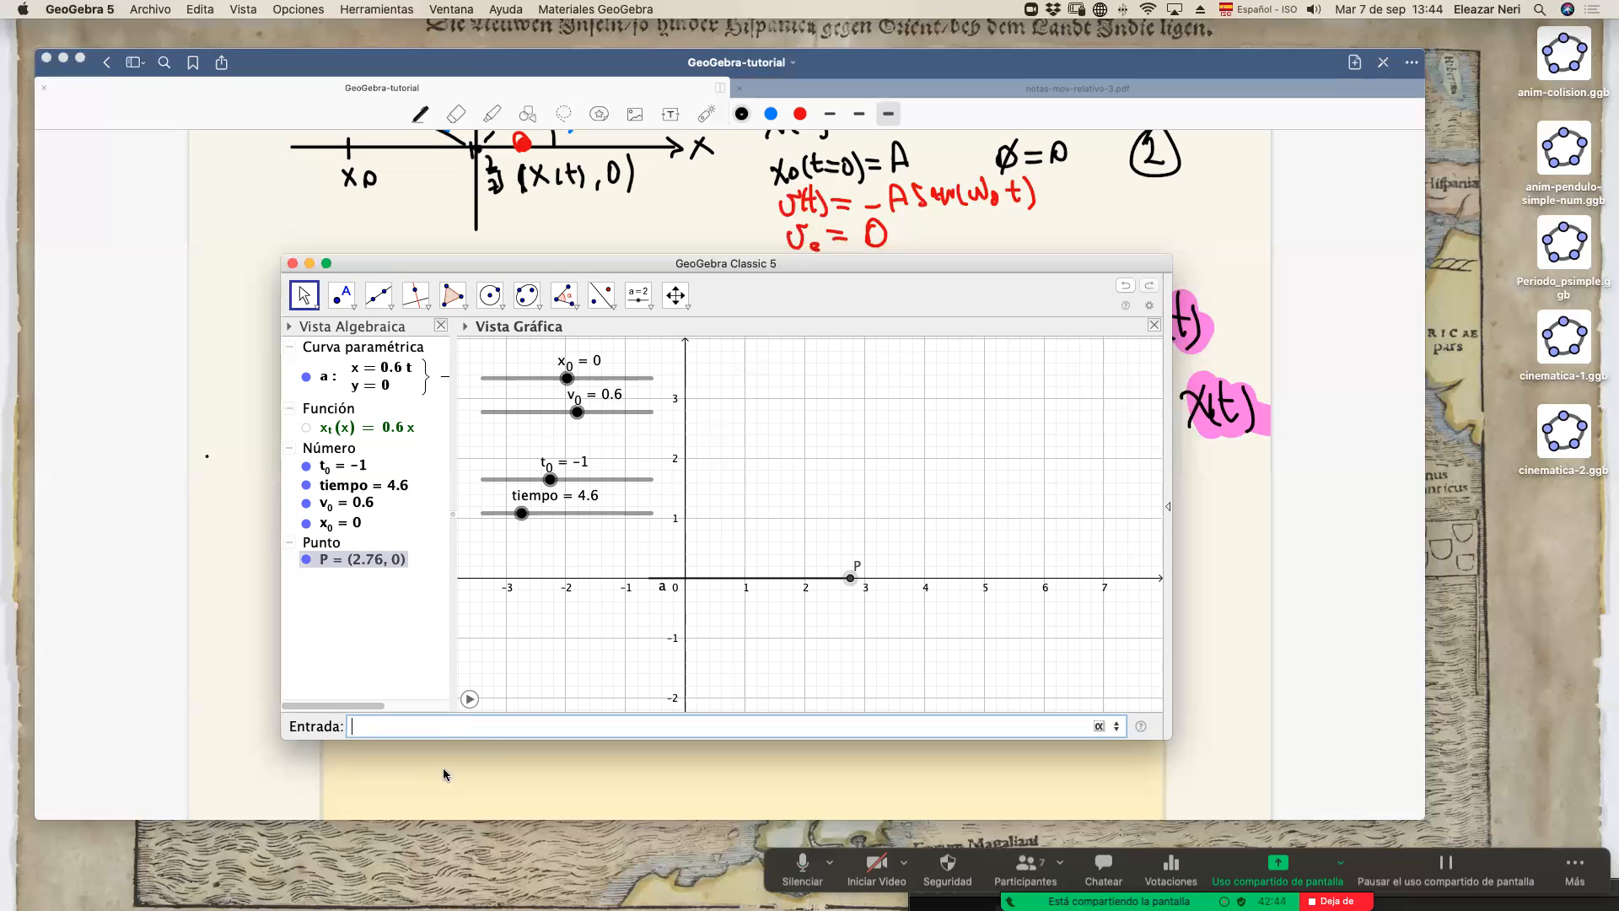
# Change the colour of point P to blue (#0000FF) in its properties and close the preferences.
pyautogui.rightClick(850, 580)
pyautogui.click(894, 749)
pyautogui.click(1001, 387)
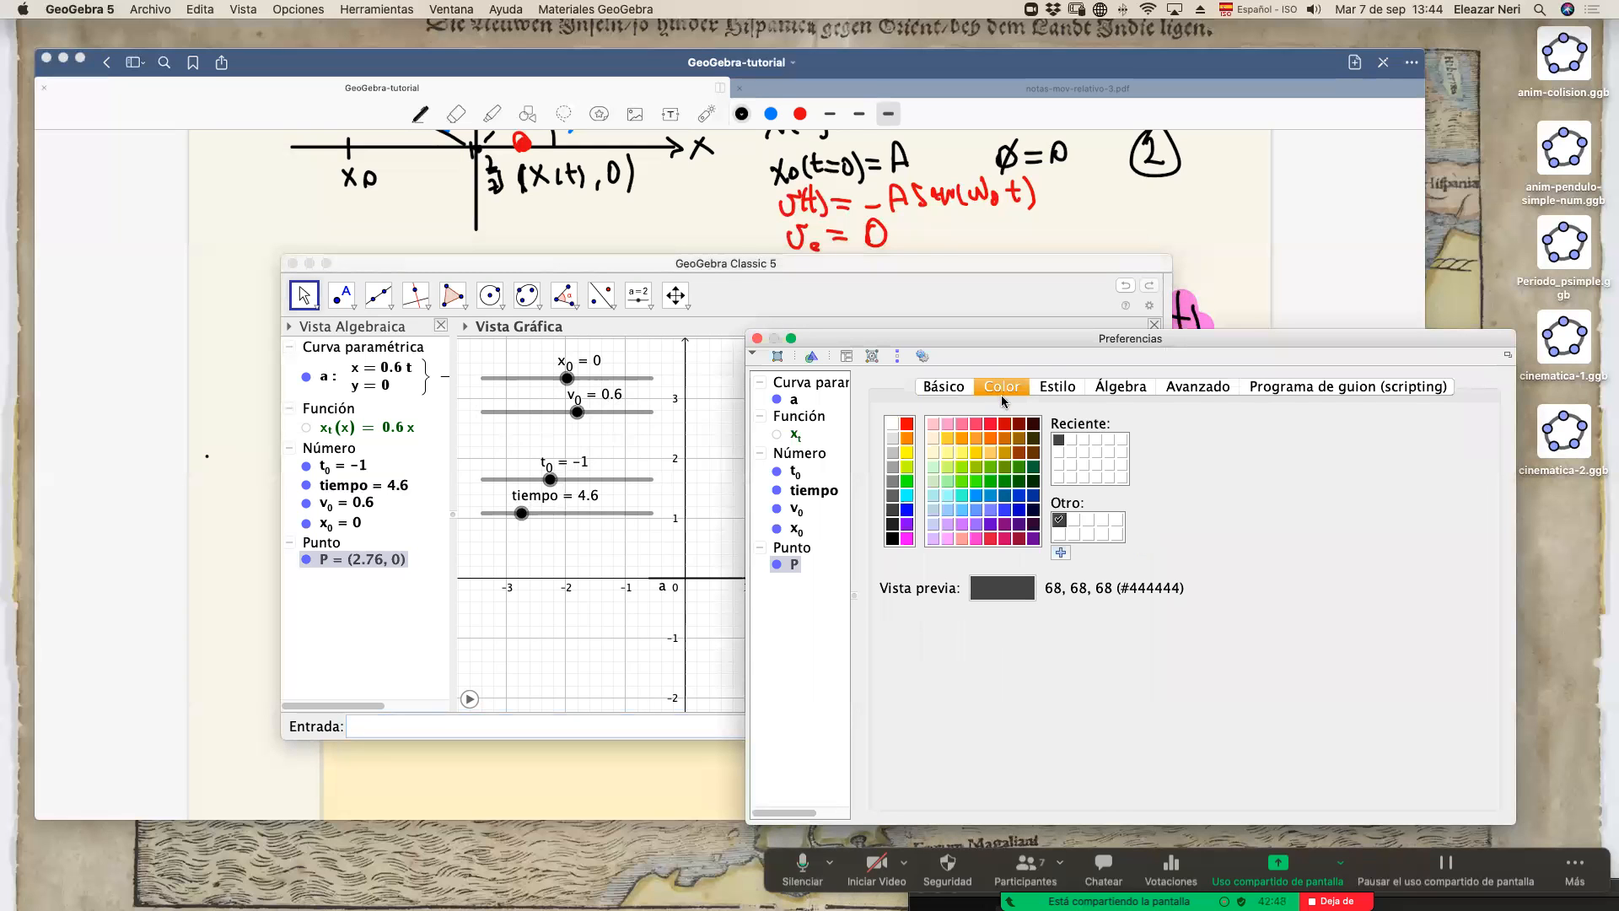
pyautogui.click(1056, 386)
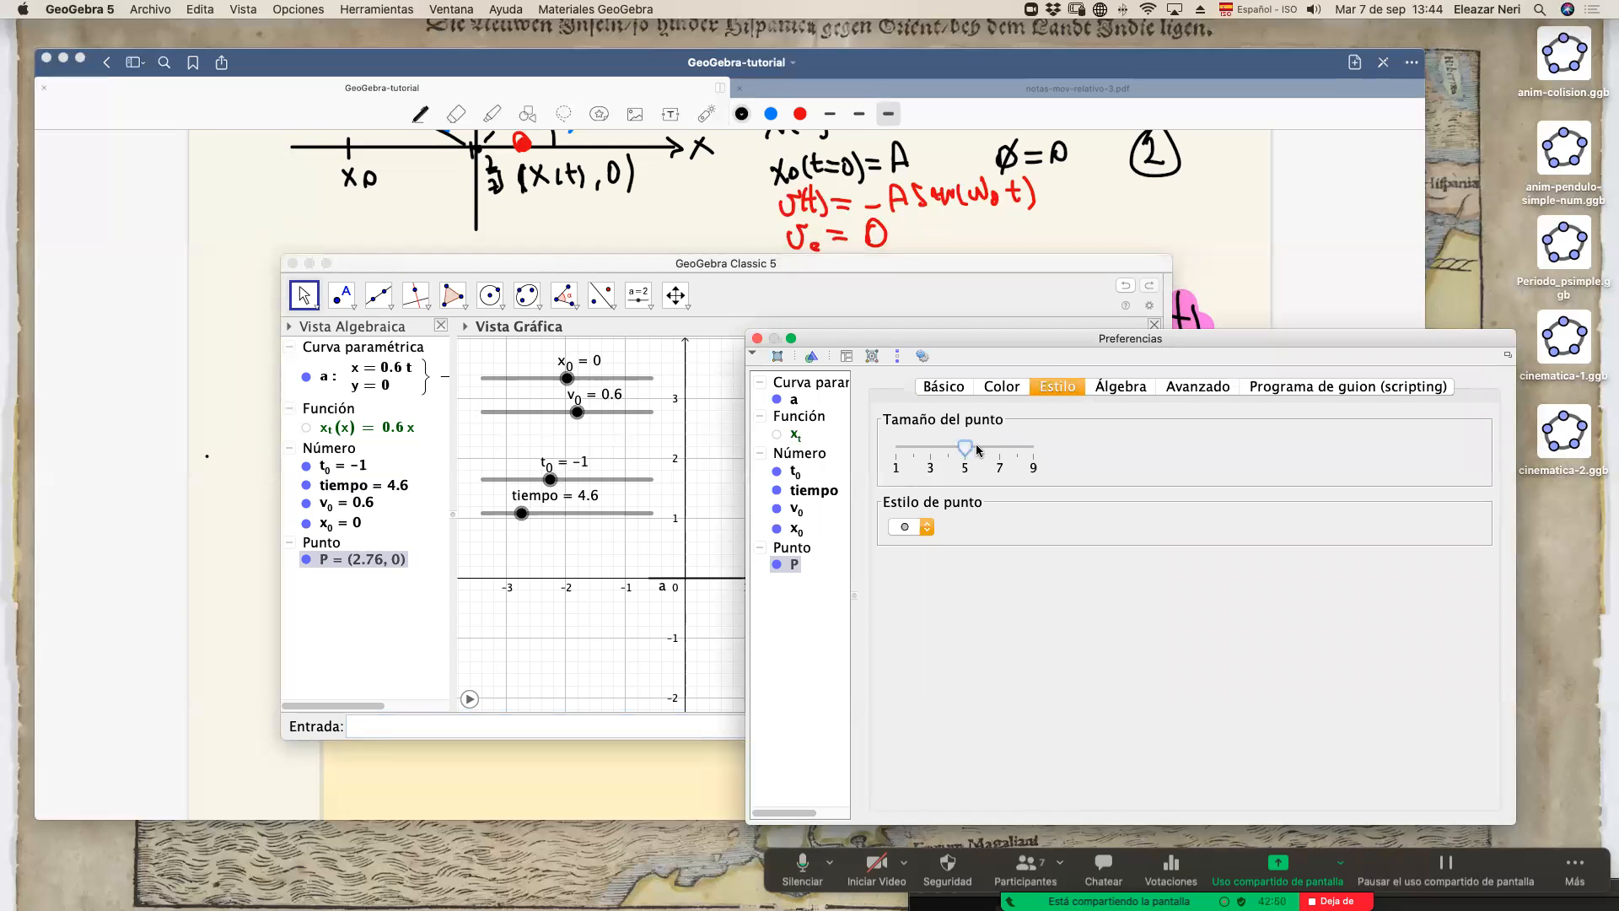
pyautogui.click(1001, 386)
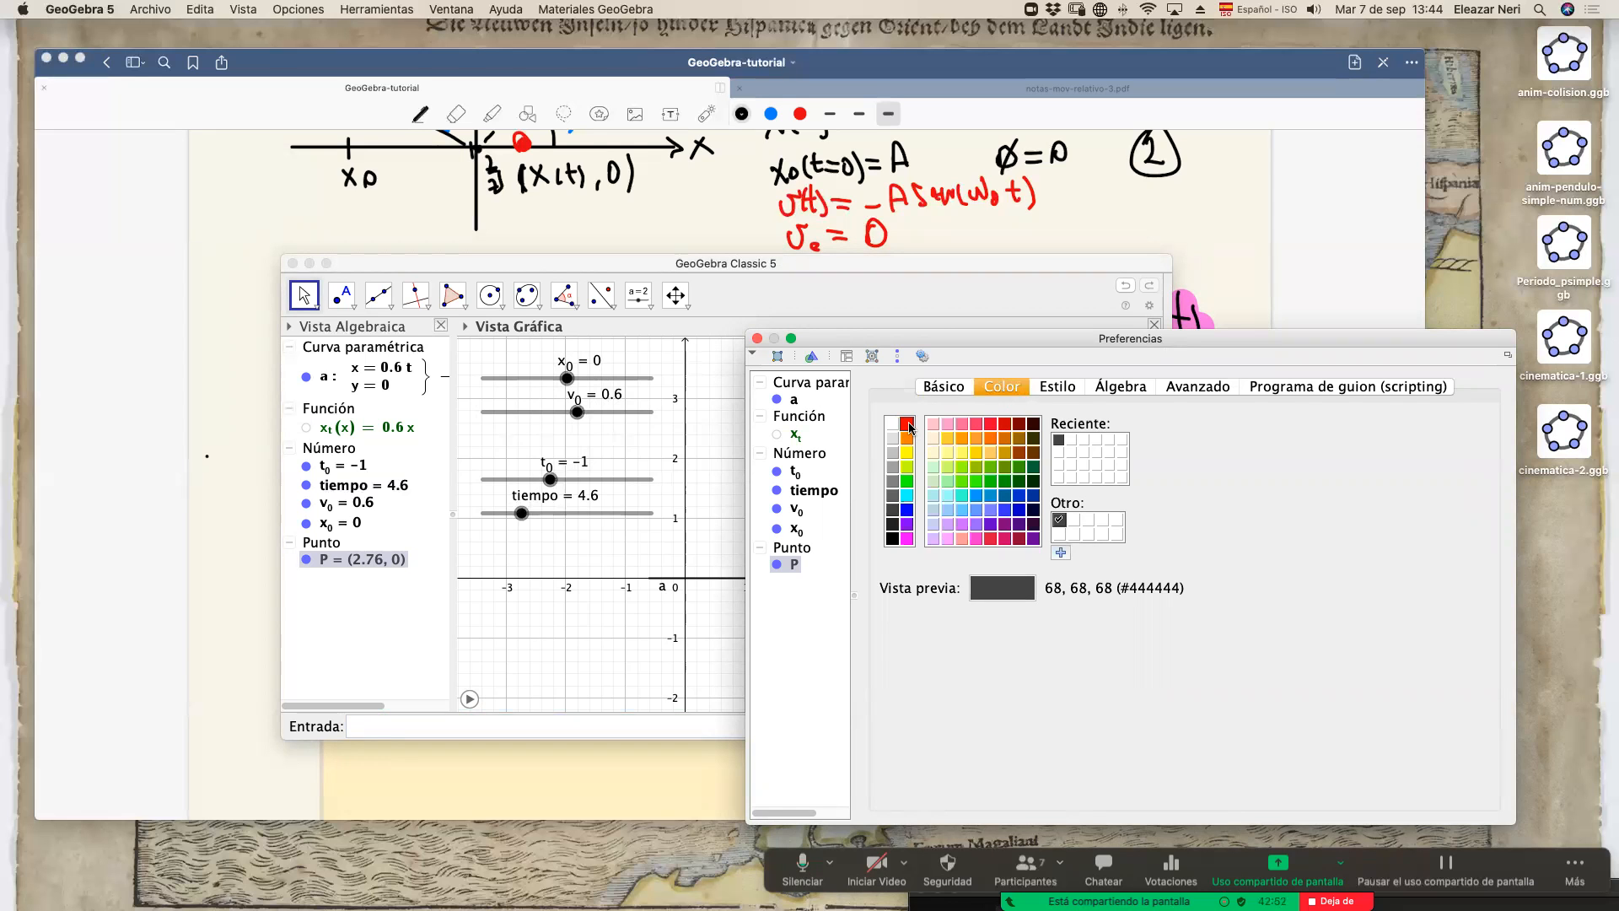
pyautogui.click(906, 509)
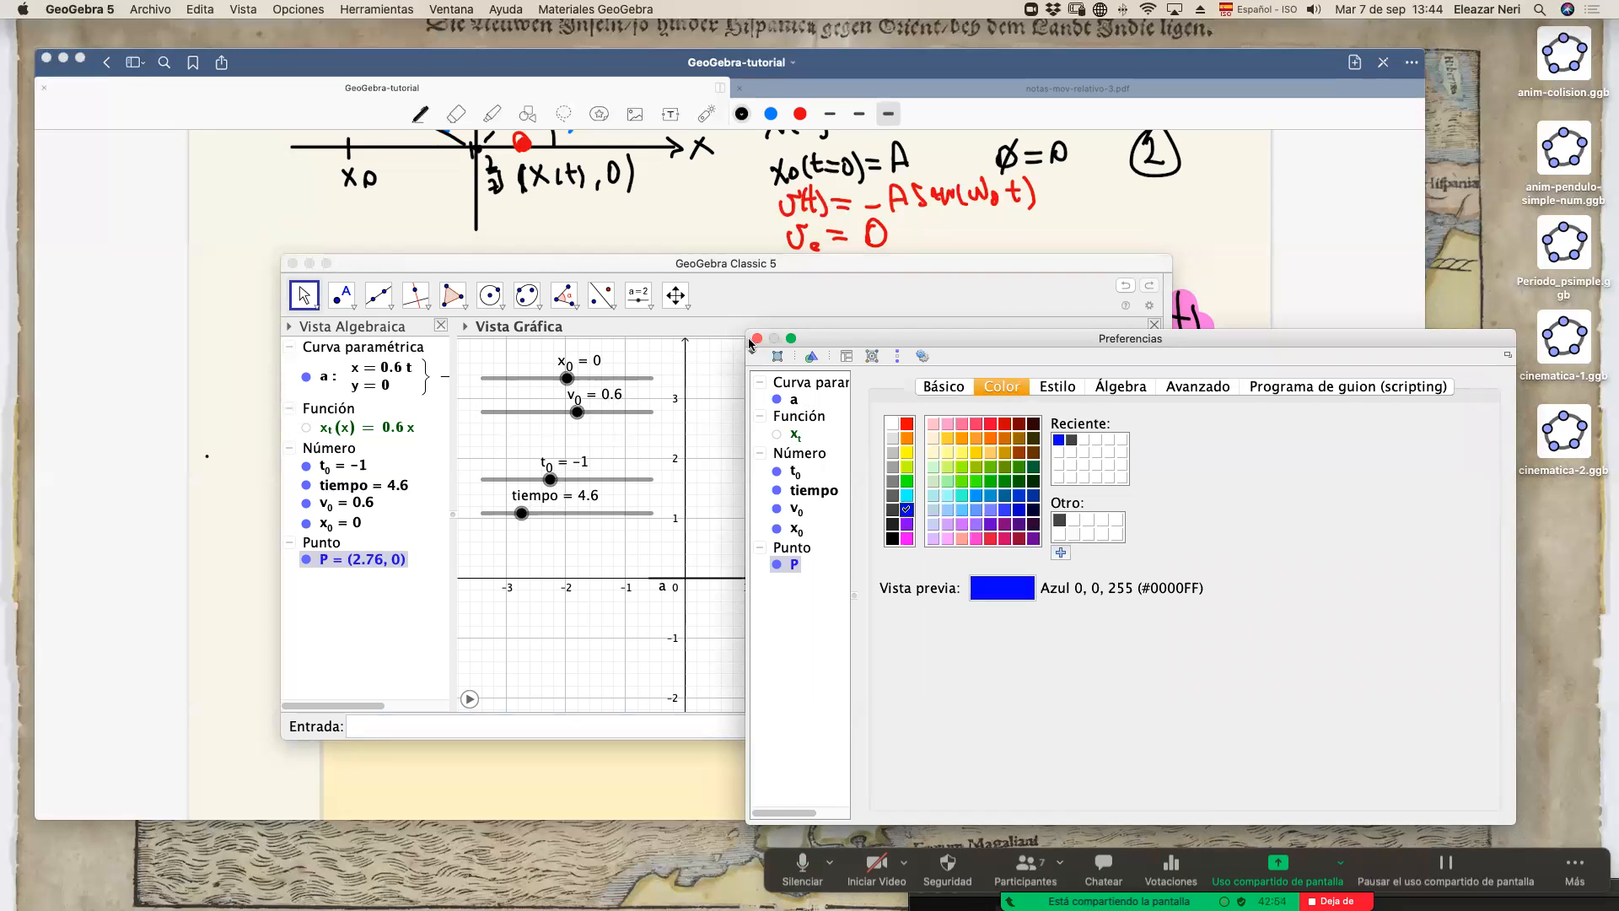
pyautogui.click(756, 338)
# Play the tiempo animation to watch point P move along the x-axis, and pause it.
pyautogui.click(469, 699)
pyautogui.scroll(-5, 776, 466)
pyautogui.moveTo(775, 463); pyautogui.dragTo(780, 458)
pyautogui.scroll(-3, 634, 688)
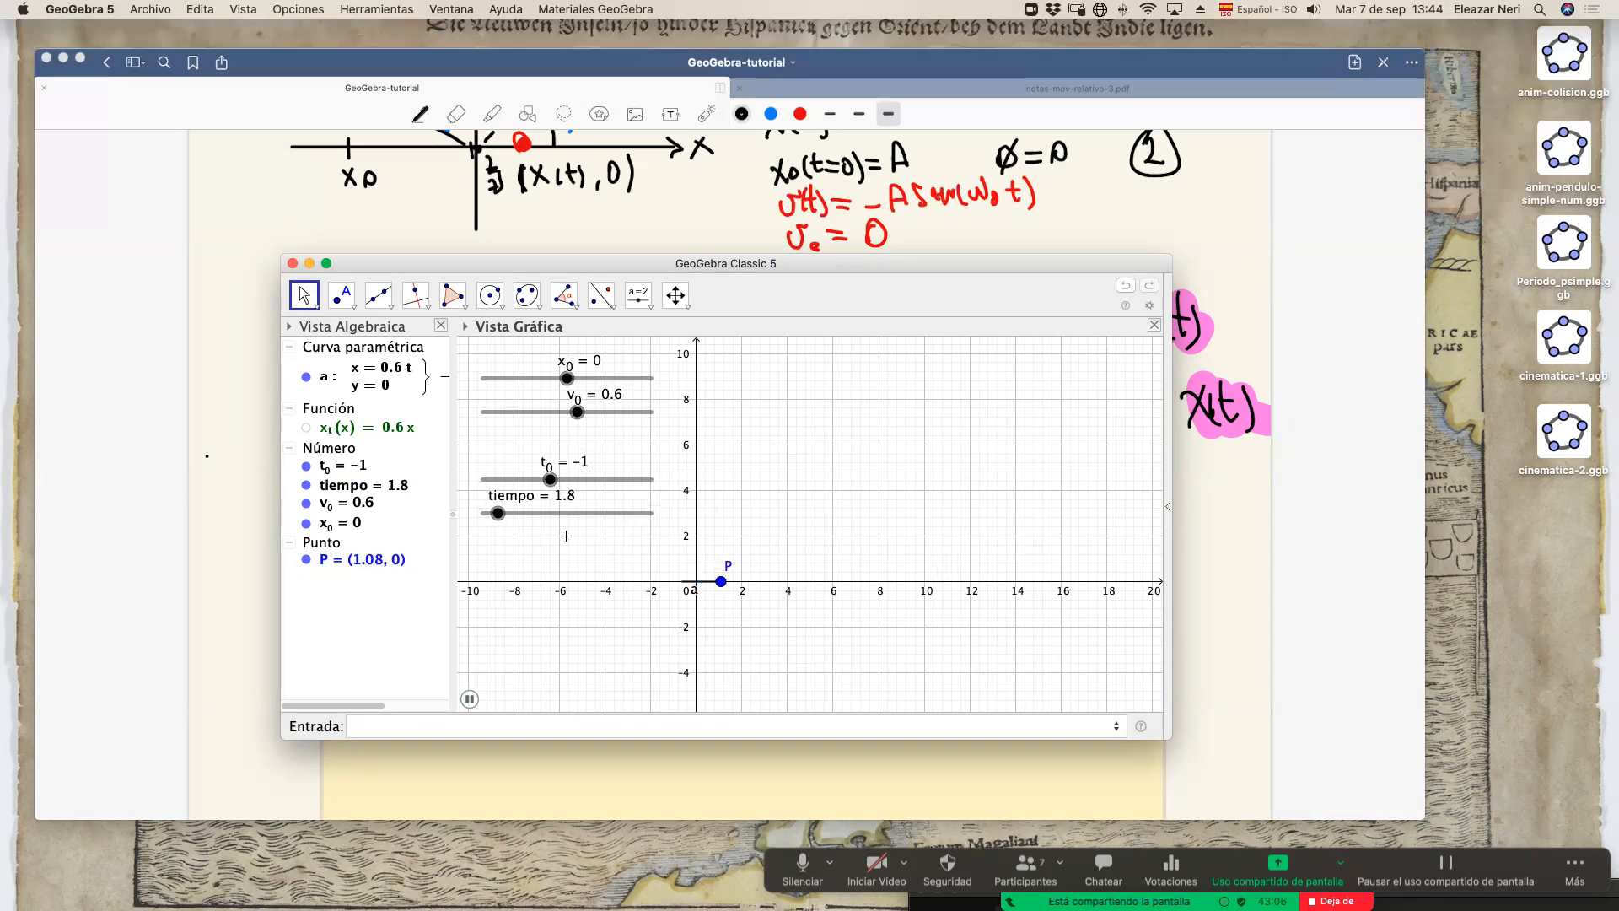
pyautogui.click(469, 699)
# Set the x_0 slider to −1.7 and return the tiempo slider to 0.
pyautogui.moveTo(571, 369); pyautogui.dragTo(567, 377)
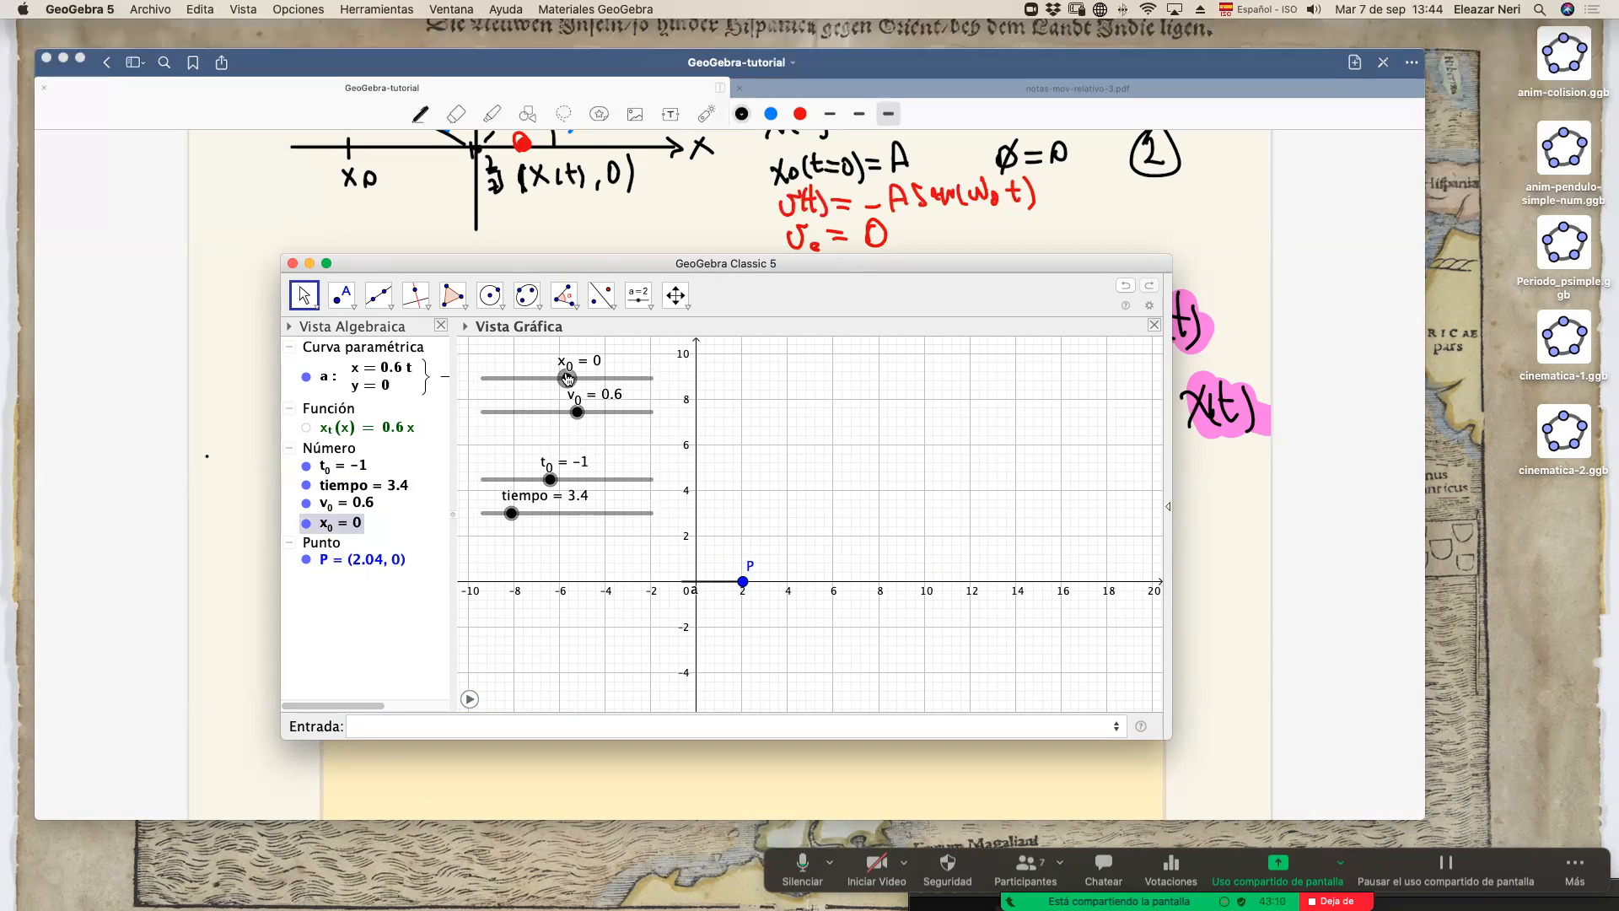
pyautogui.scroll(5, 667, 591)
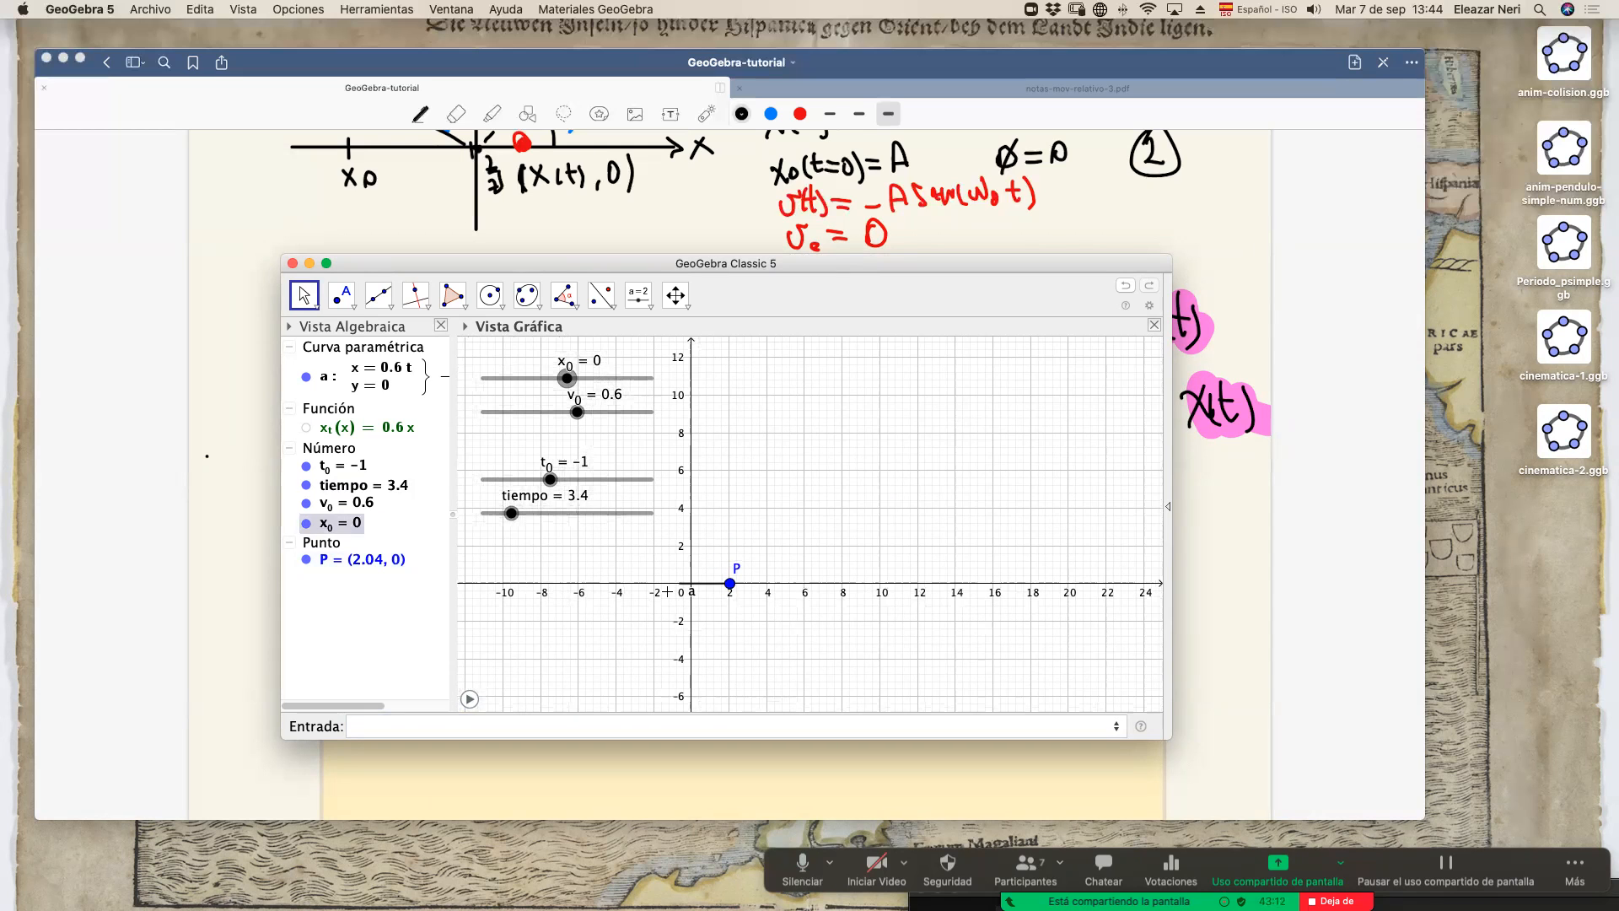
pyautogui.scroll(1, 670, 592)
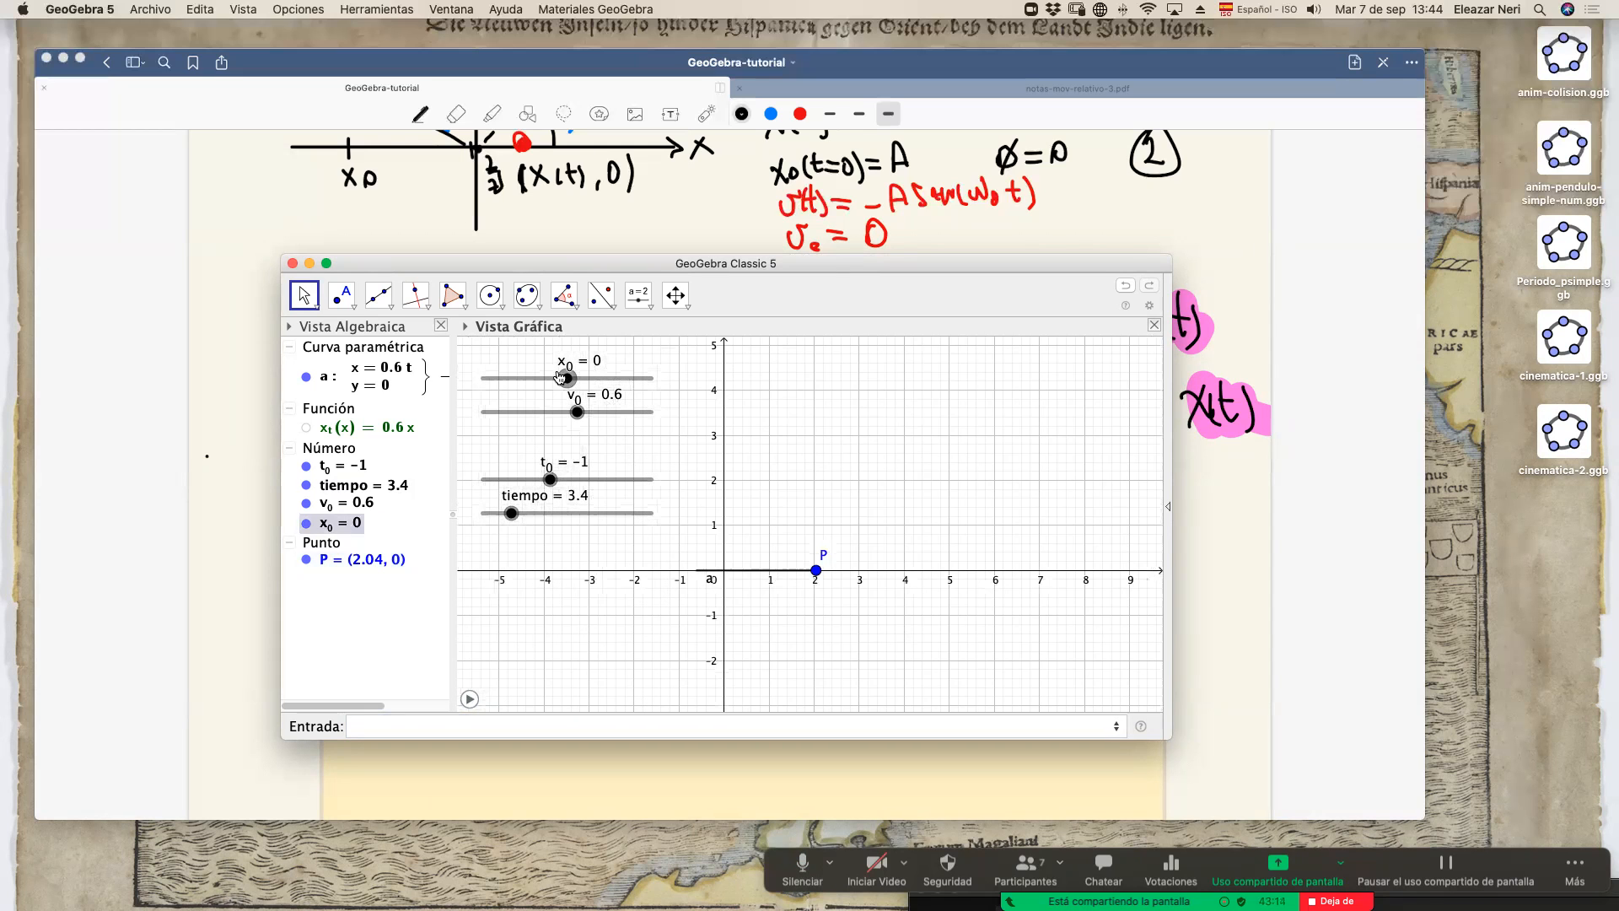
pyautogui.moveTo(567, 377); pyautogui.dragTo(538, 378)
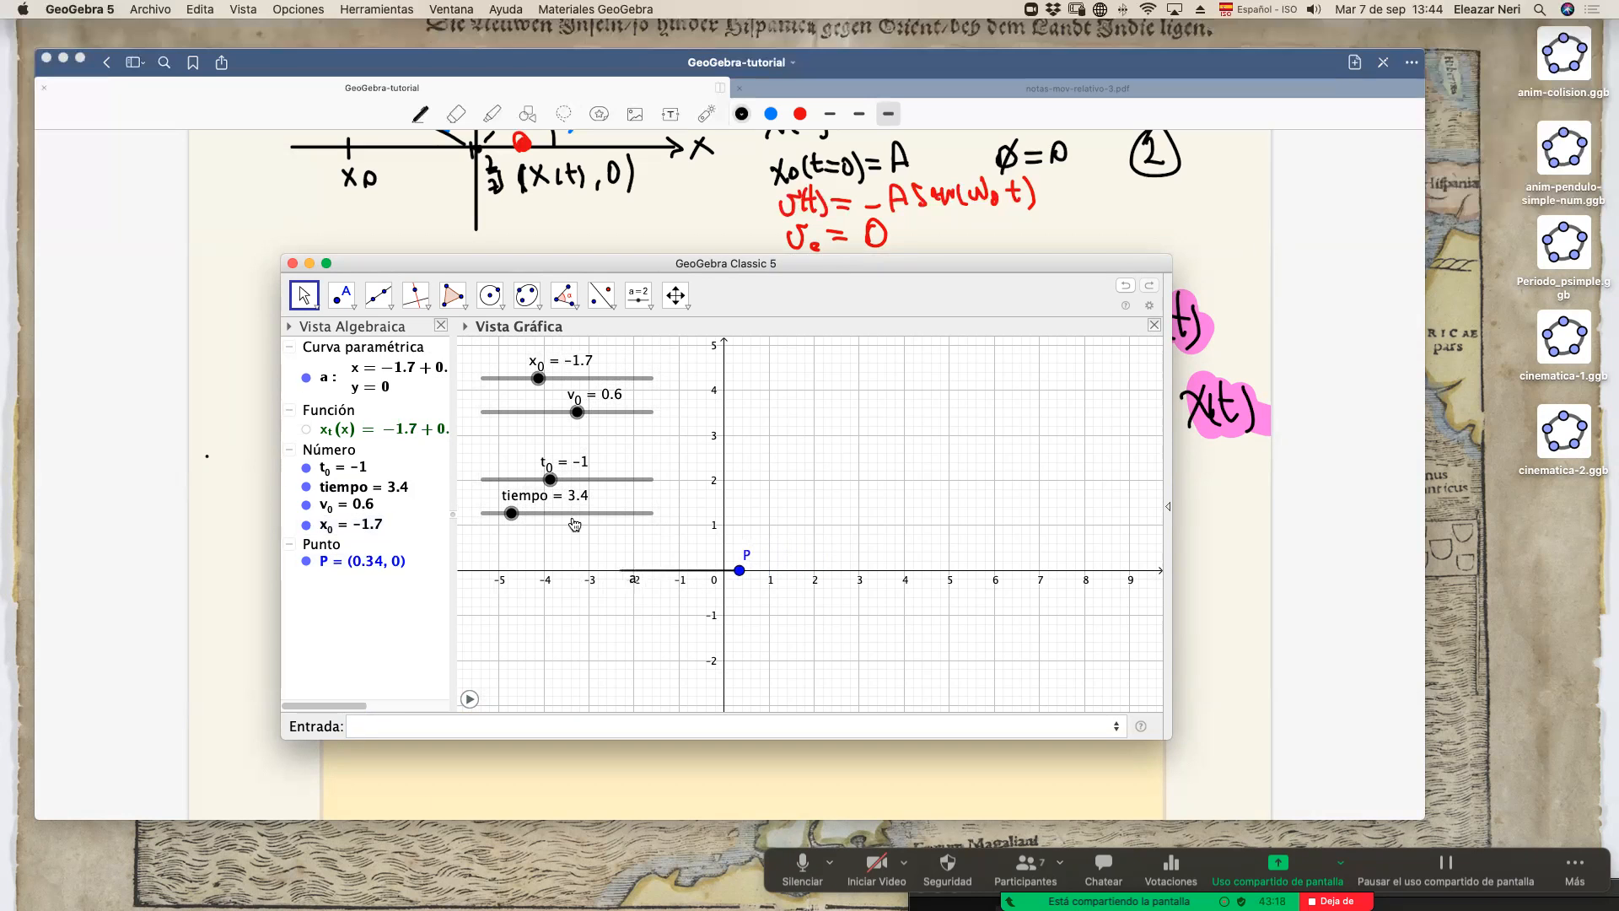
pyautogui.moveTo(511, 513); pyautogui.dragTo(479, 507)
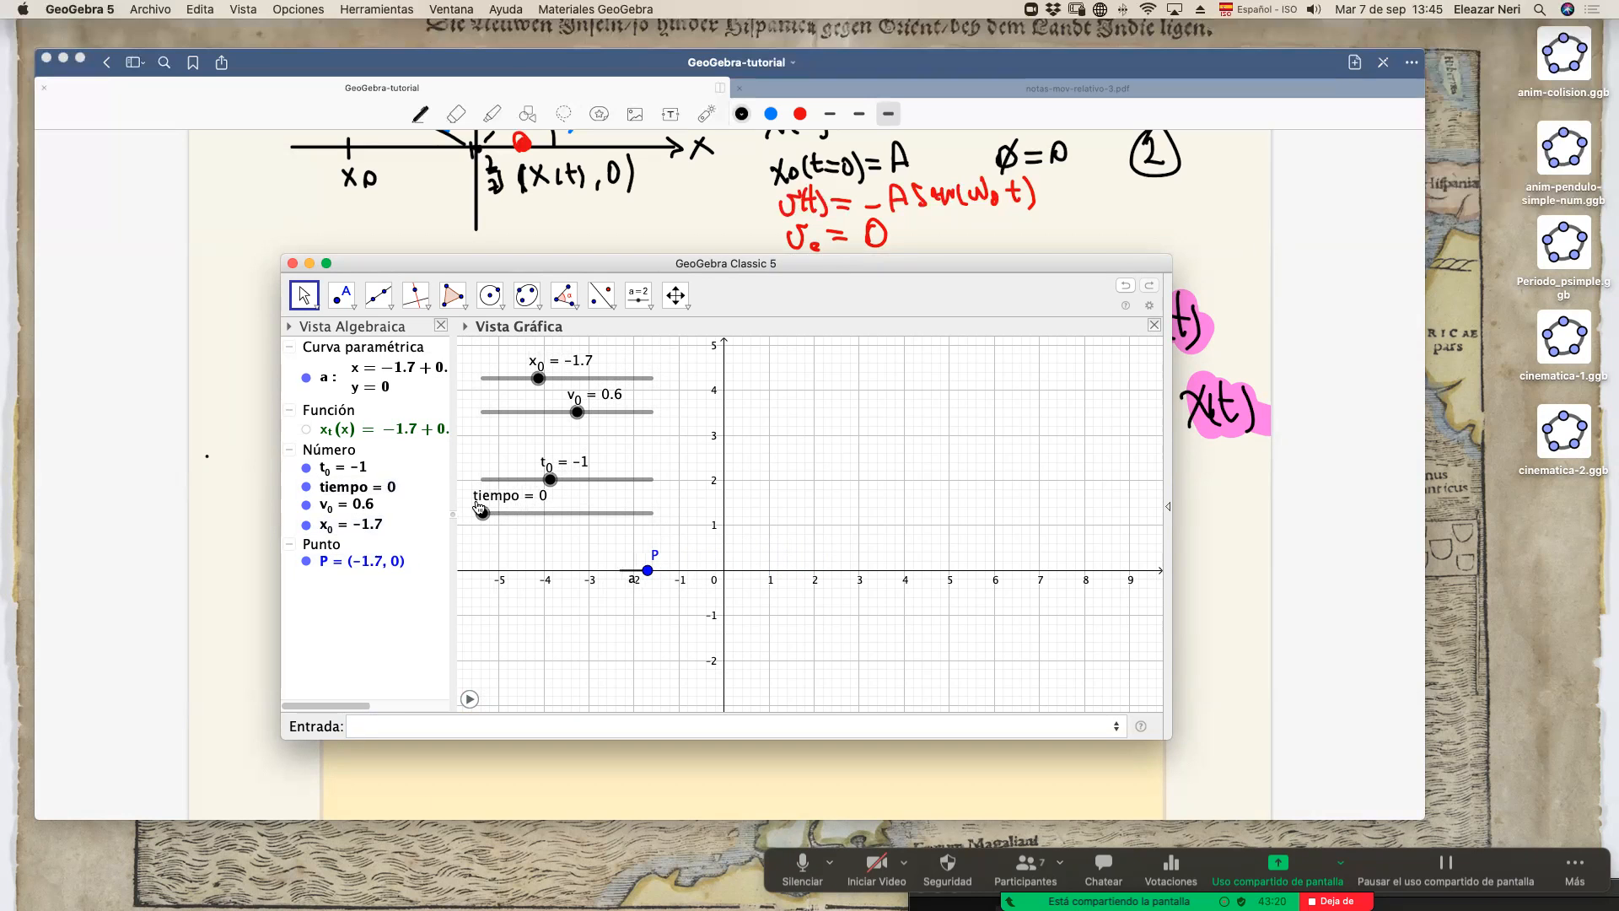
# In the t_0 slider's properties, set the minimum to 0 and edit the maximum, and close the preferences.
pyautogui.scroll(10, 605, 601)
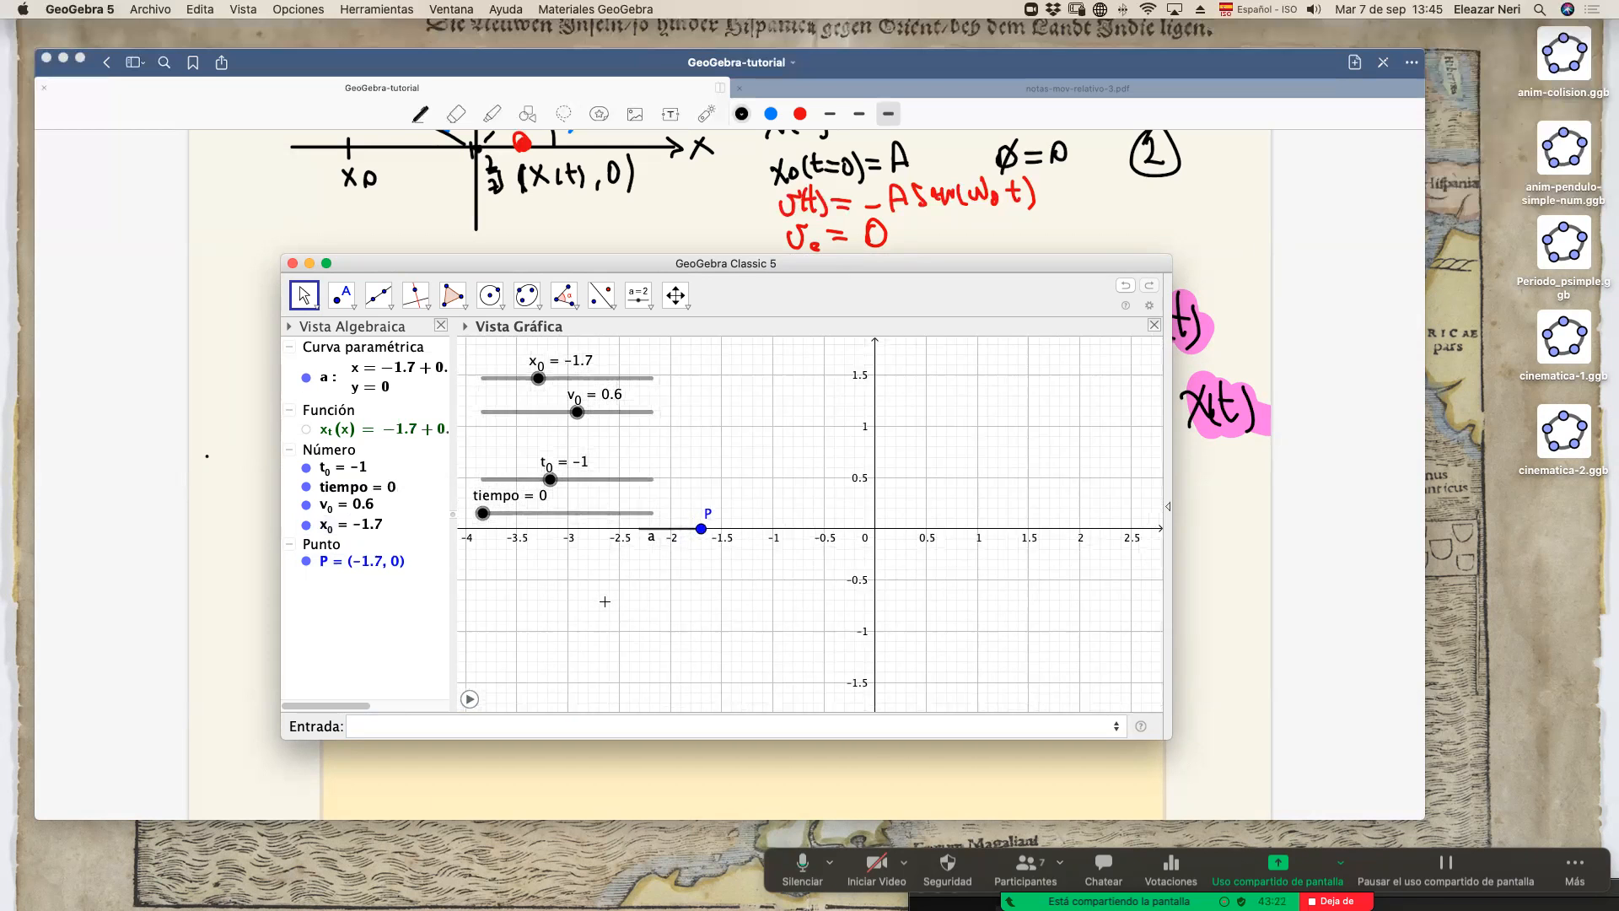
pyautogui.scroll(-5, 669, 589)
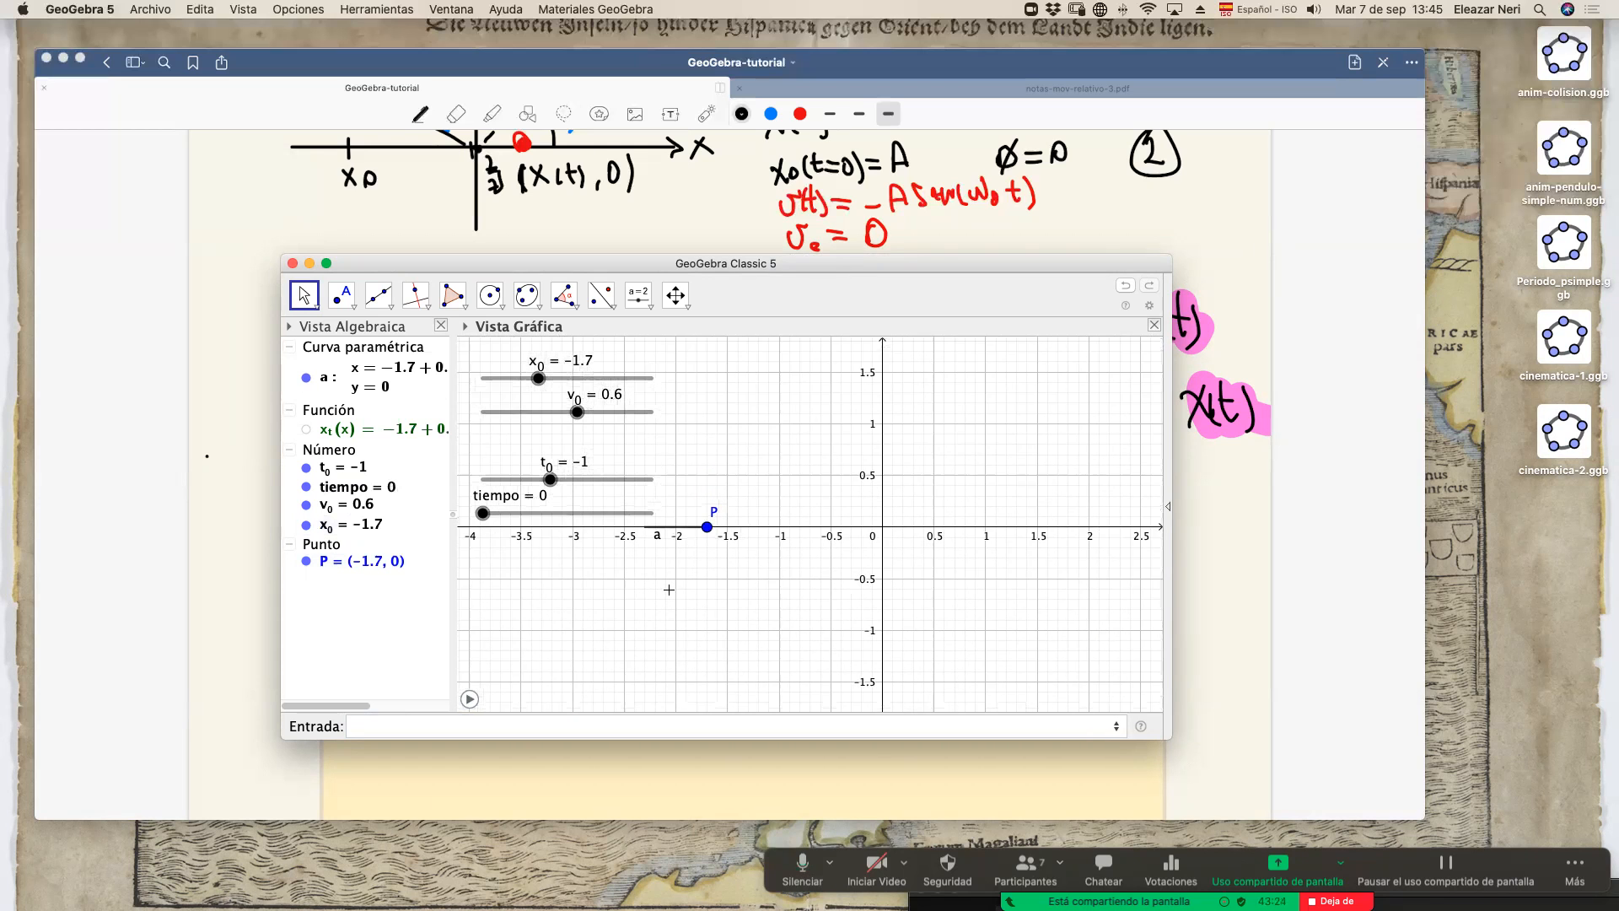
pyautogui.moveTo(552, 490)
pyautogui.mouseDown()
pyautogui.moveTo(539, 489)
pyautogui.moveTo(553, 488)
pyautogui.mouseUp()
pyautogui.rightClick(568, 481)
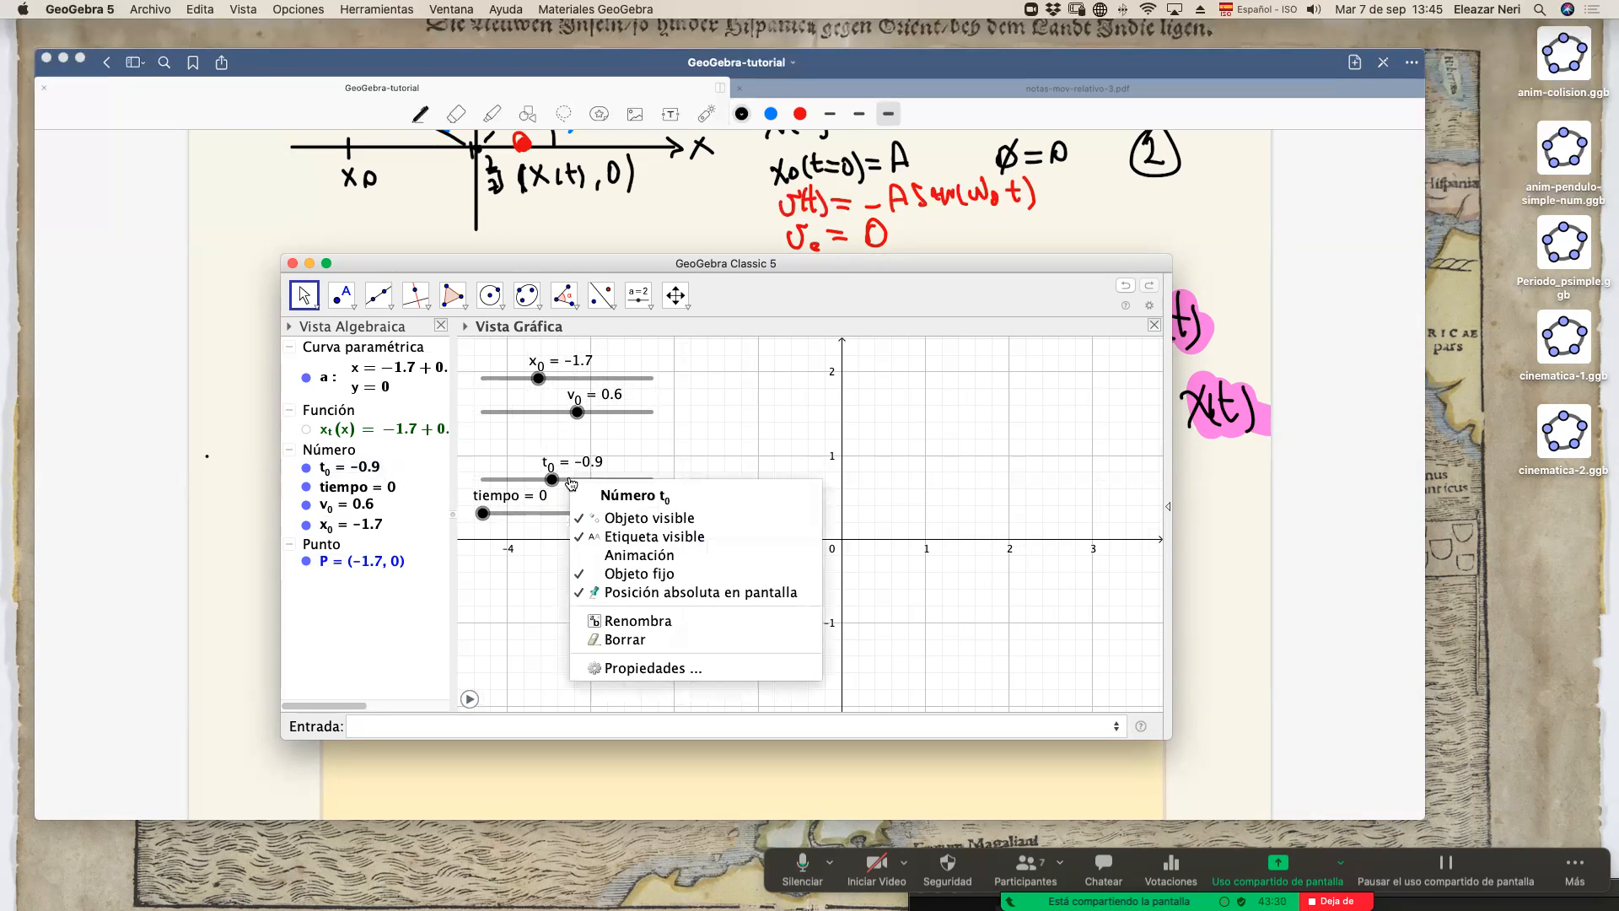
pyautogui.click(615, 668)
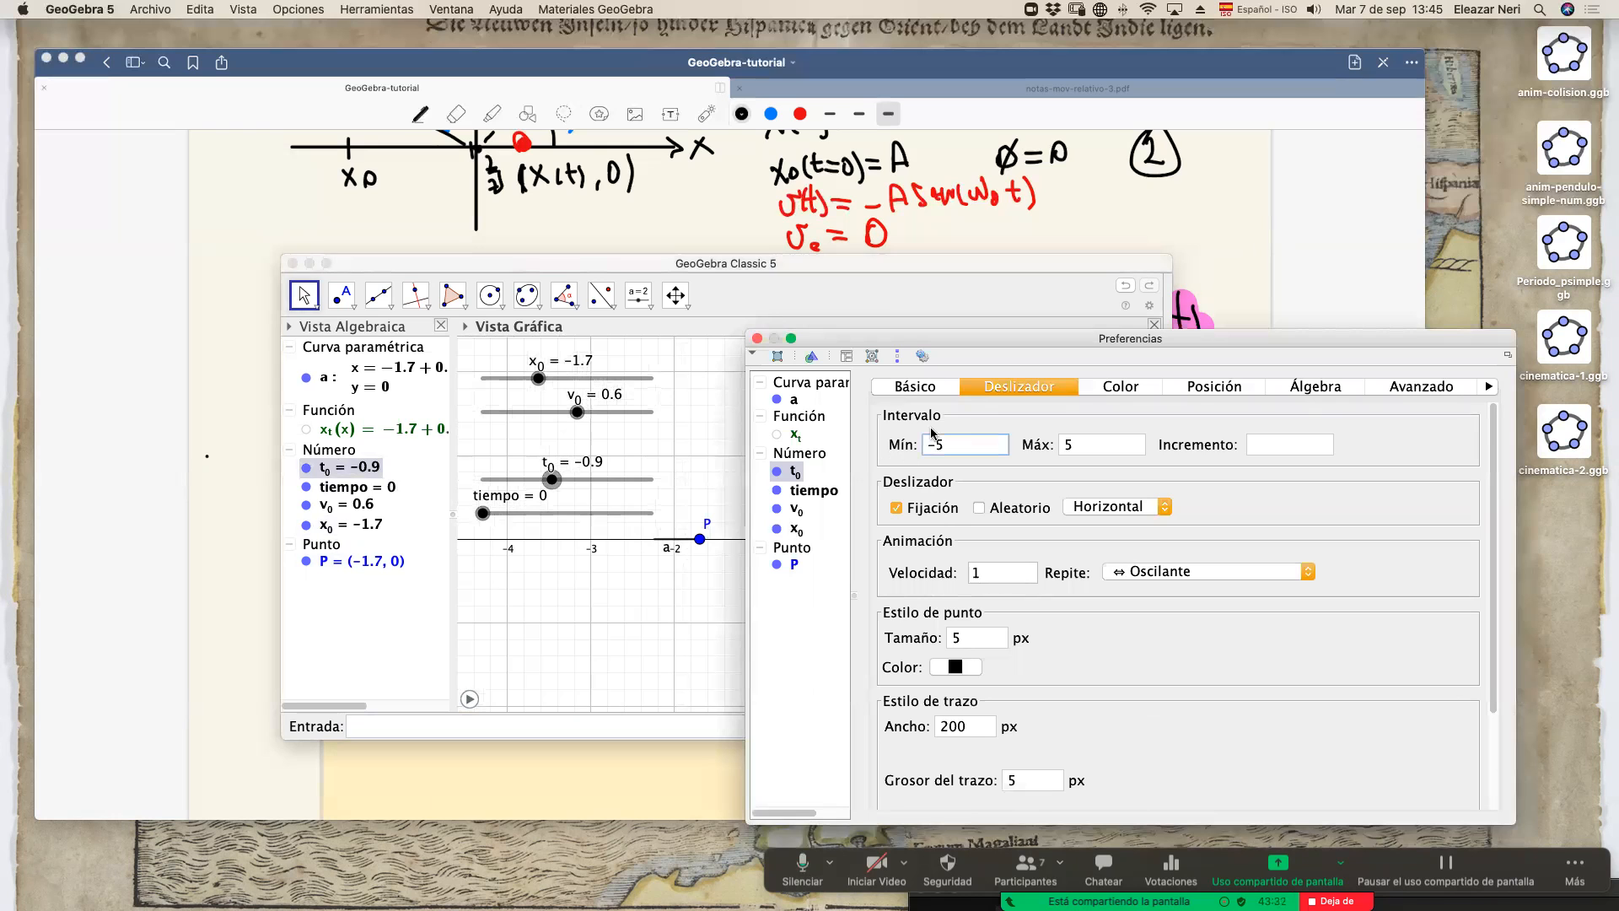
pyautogui.write('0')
pyautogui.press('Tab')
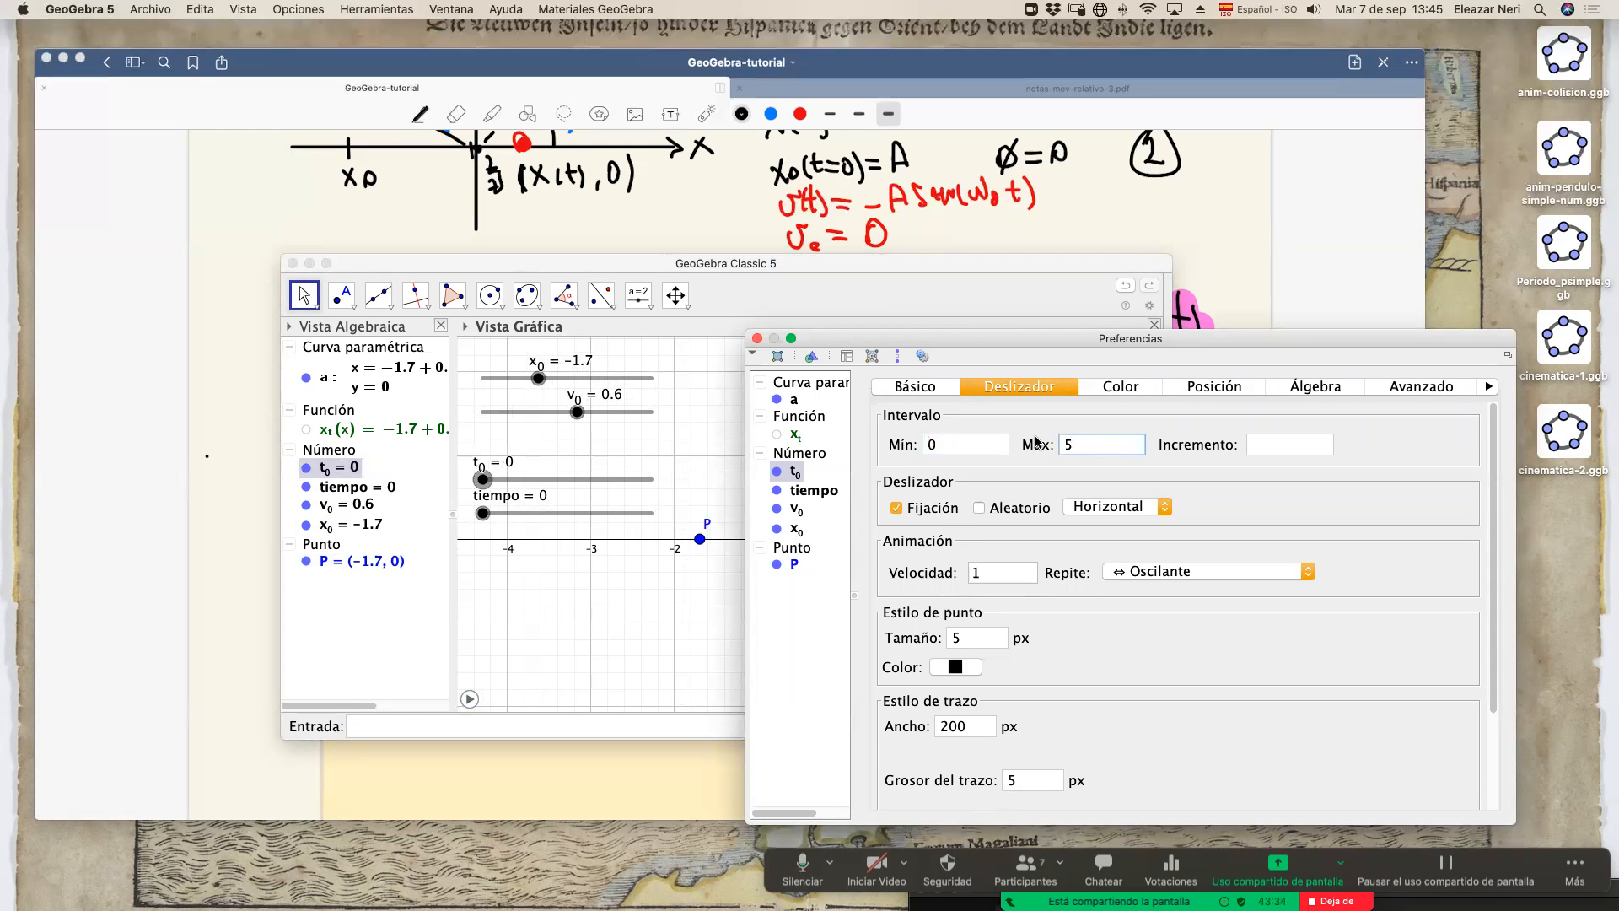
pyautogui.write('1')
pyautogui.click(757, 338)
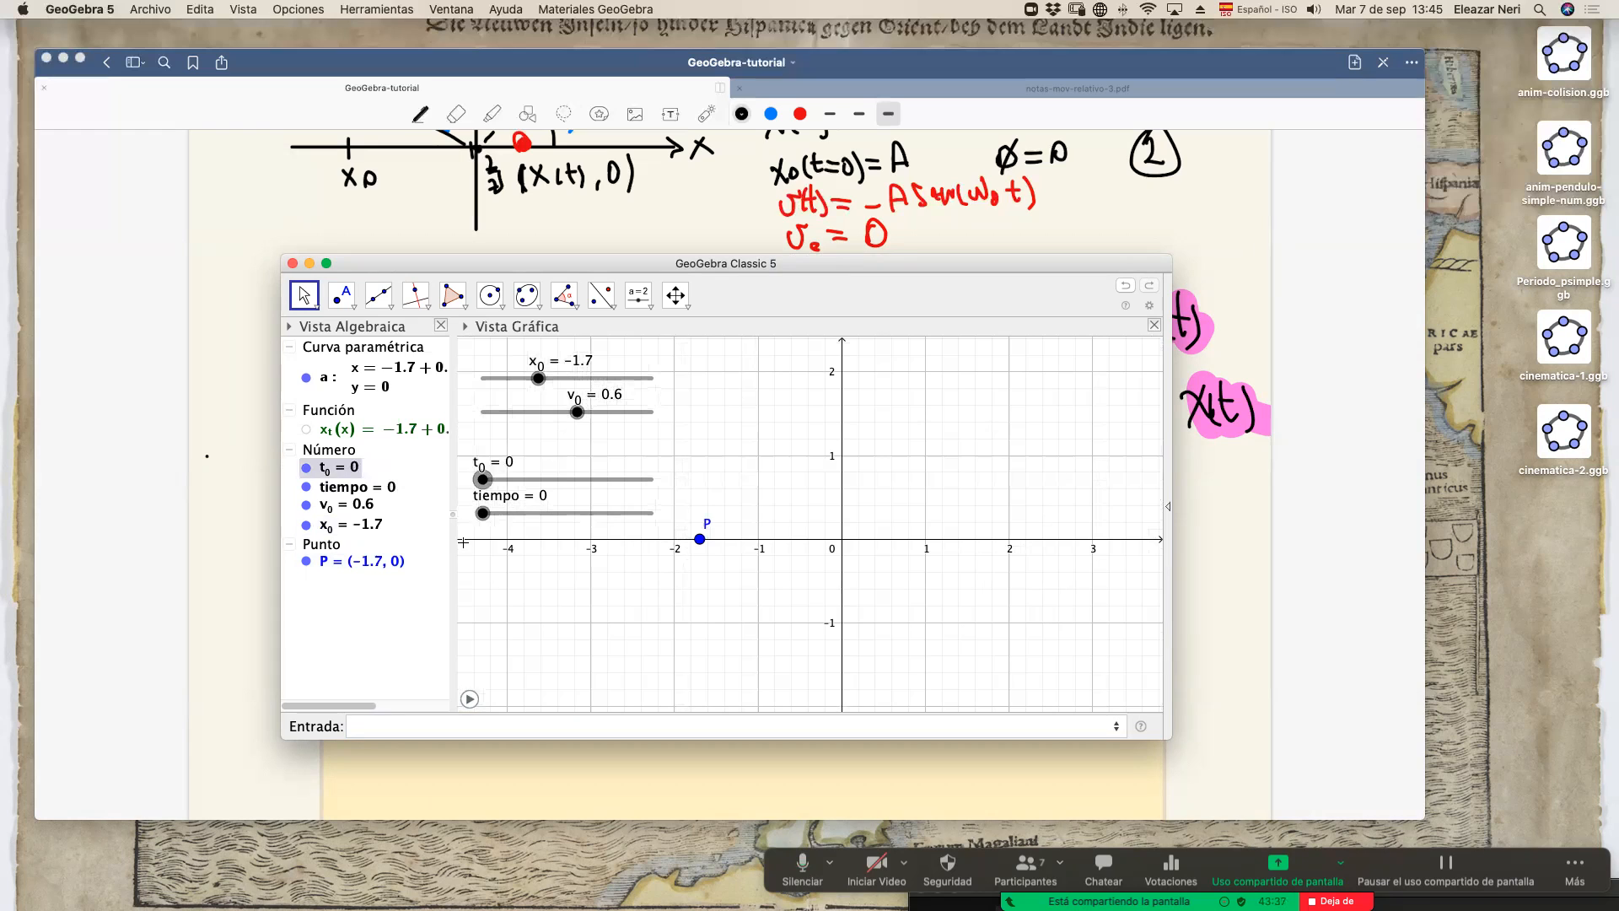
# Hide the t_0 slider from the graphics view.
pyautogui.rightClick(503, 483)
pyautogui.click(382, 636)
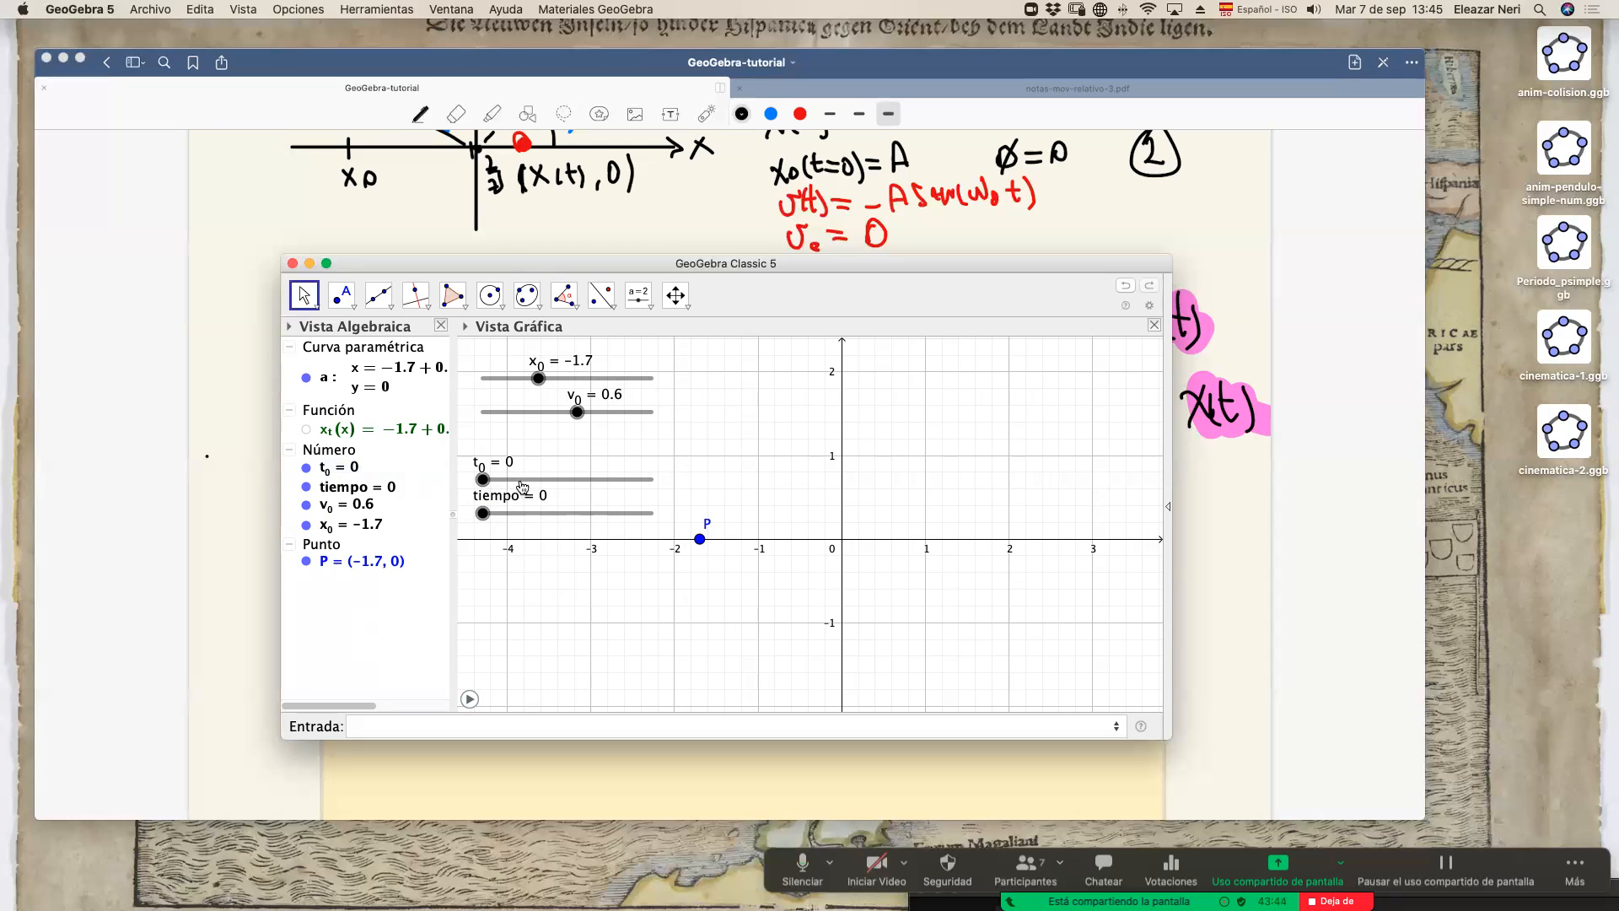
pyautogui.moveTo(486, 482)
pyautogui.mouseDown()
pyautogui.moveTo(533, 482)
pyautogui.moveTo(481, 483)
pyautogui.mouseUp()
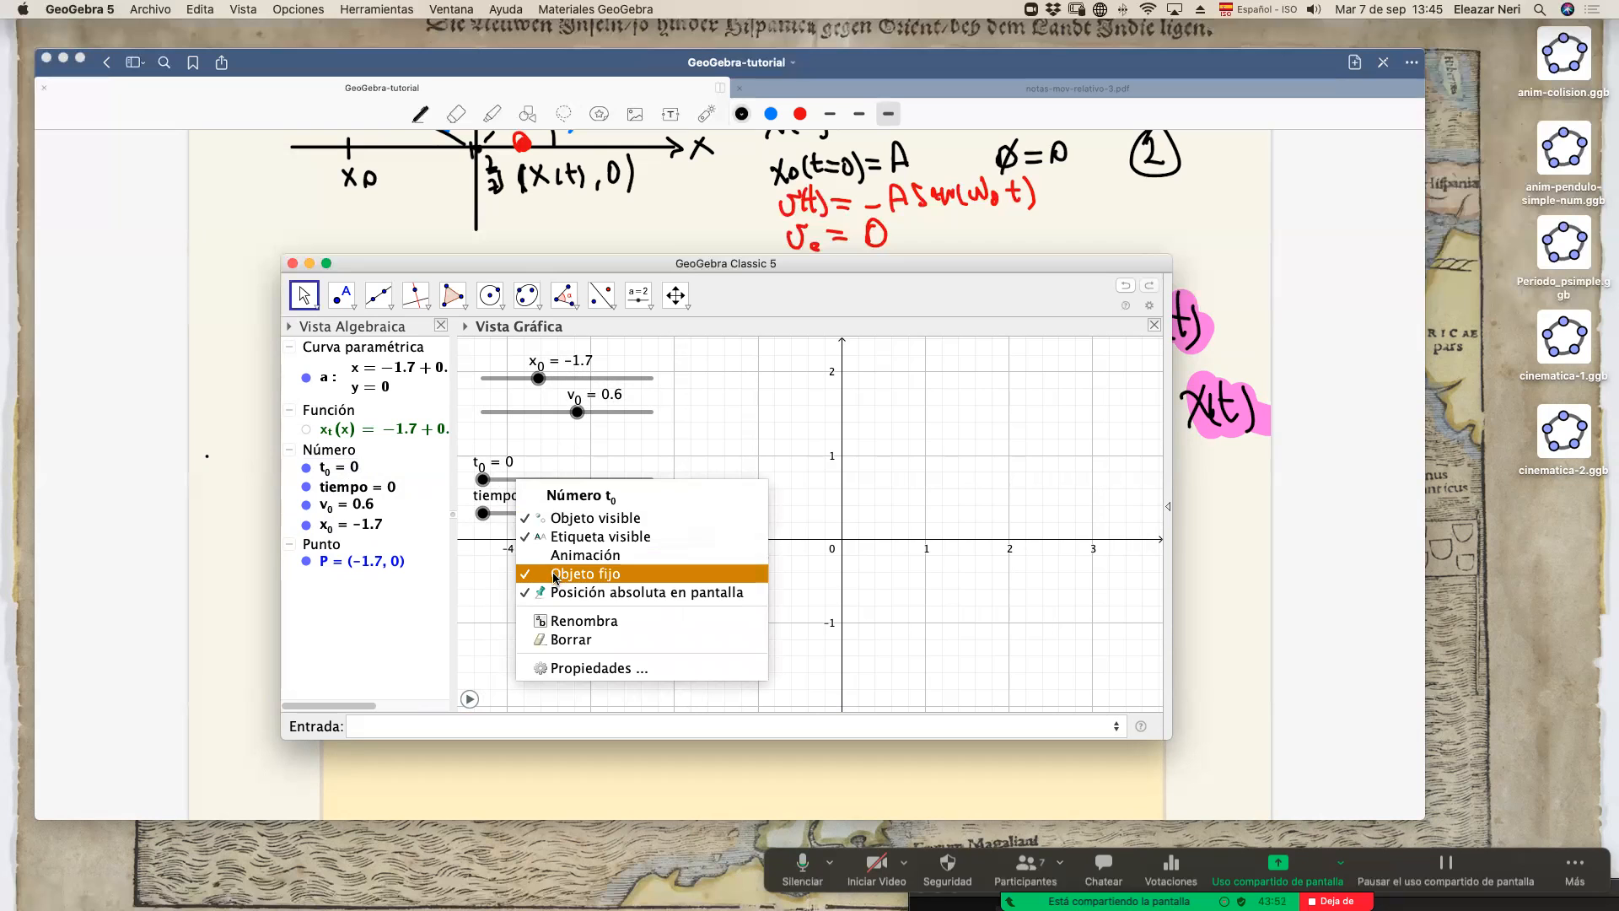
pyautogui.click(421, 632)
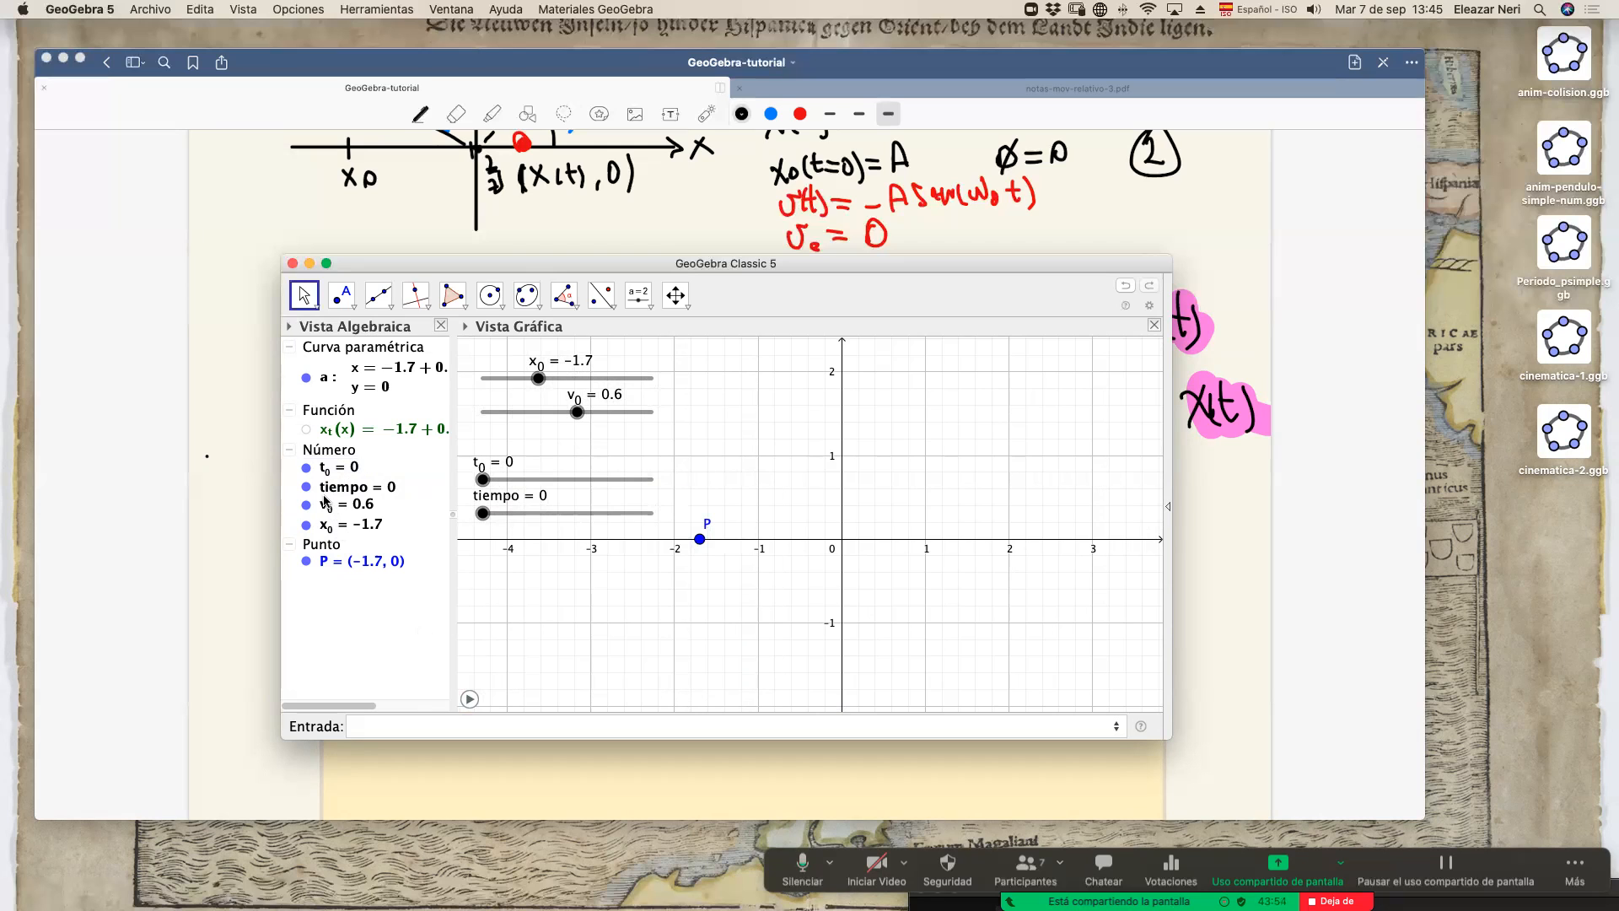
pyautogui.click(306, 467)
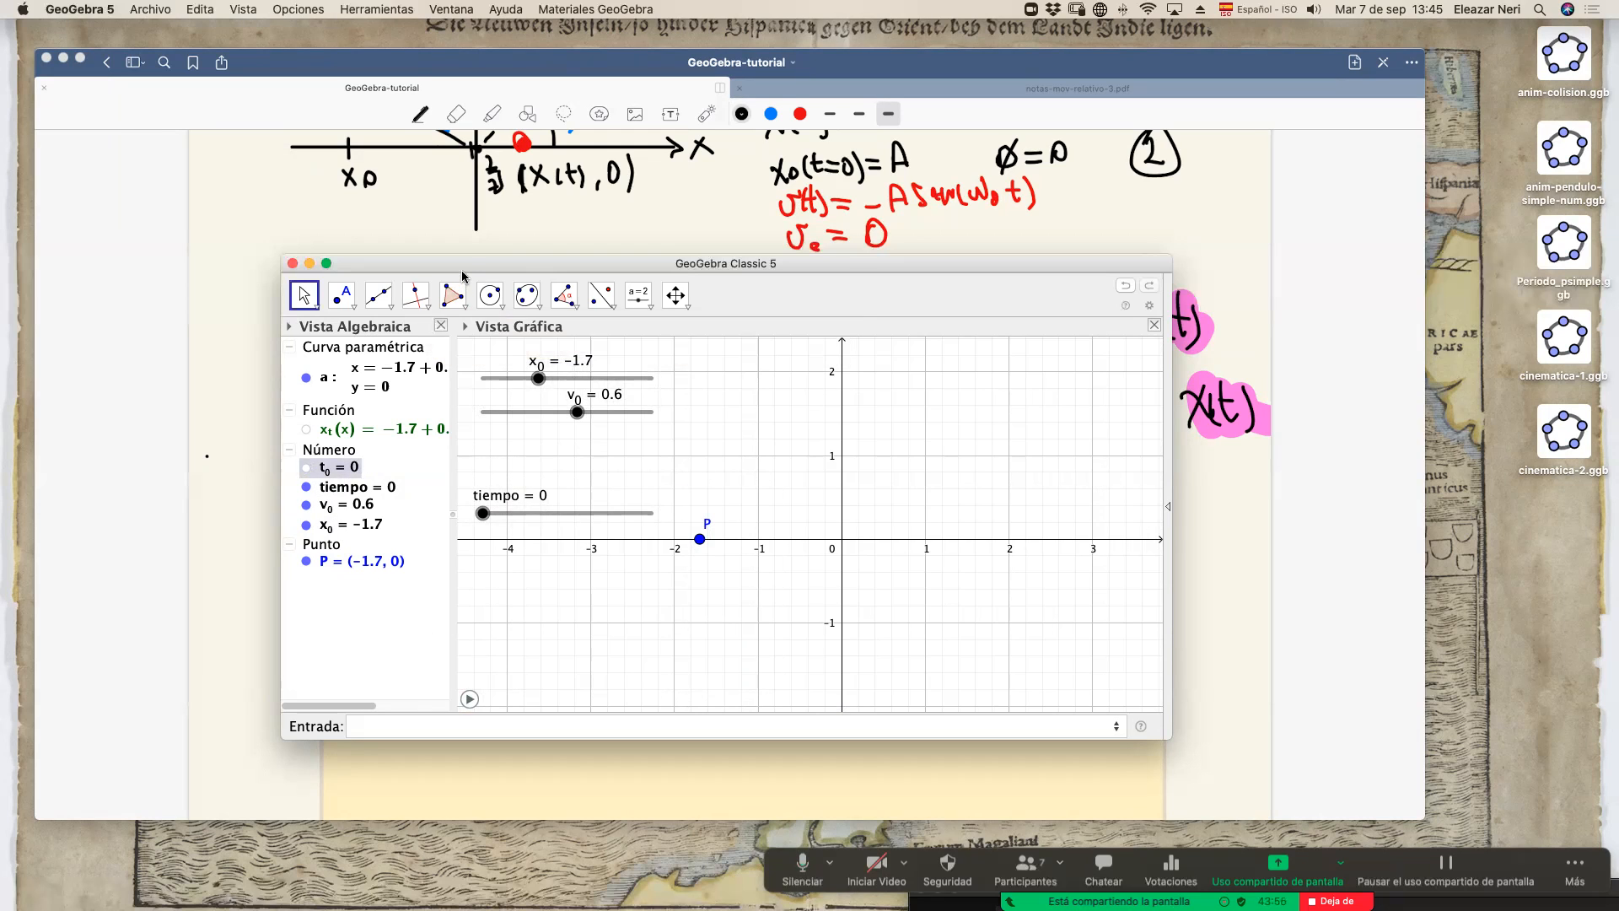
# Run the tiempo animation from 0 to see P travel from its new initial position, and pause it.
pyautogui.moveTo(466, 263); pyautogui.dragTo(445, 262)
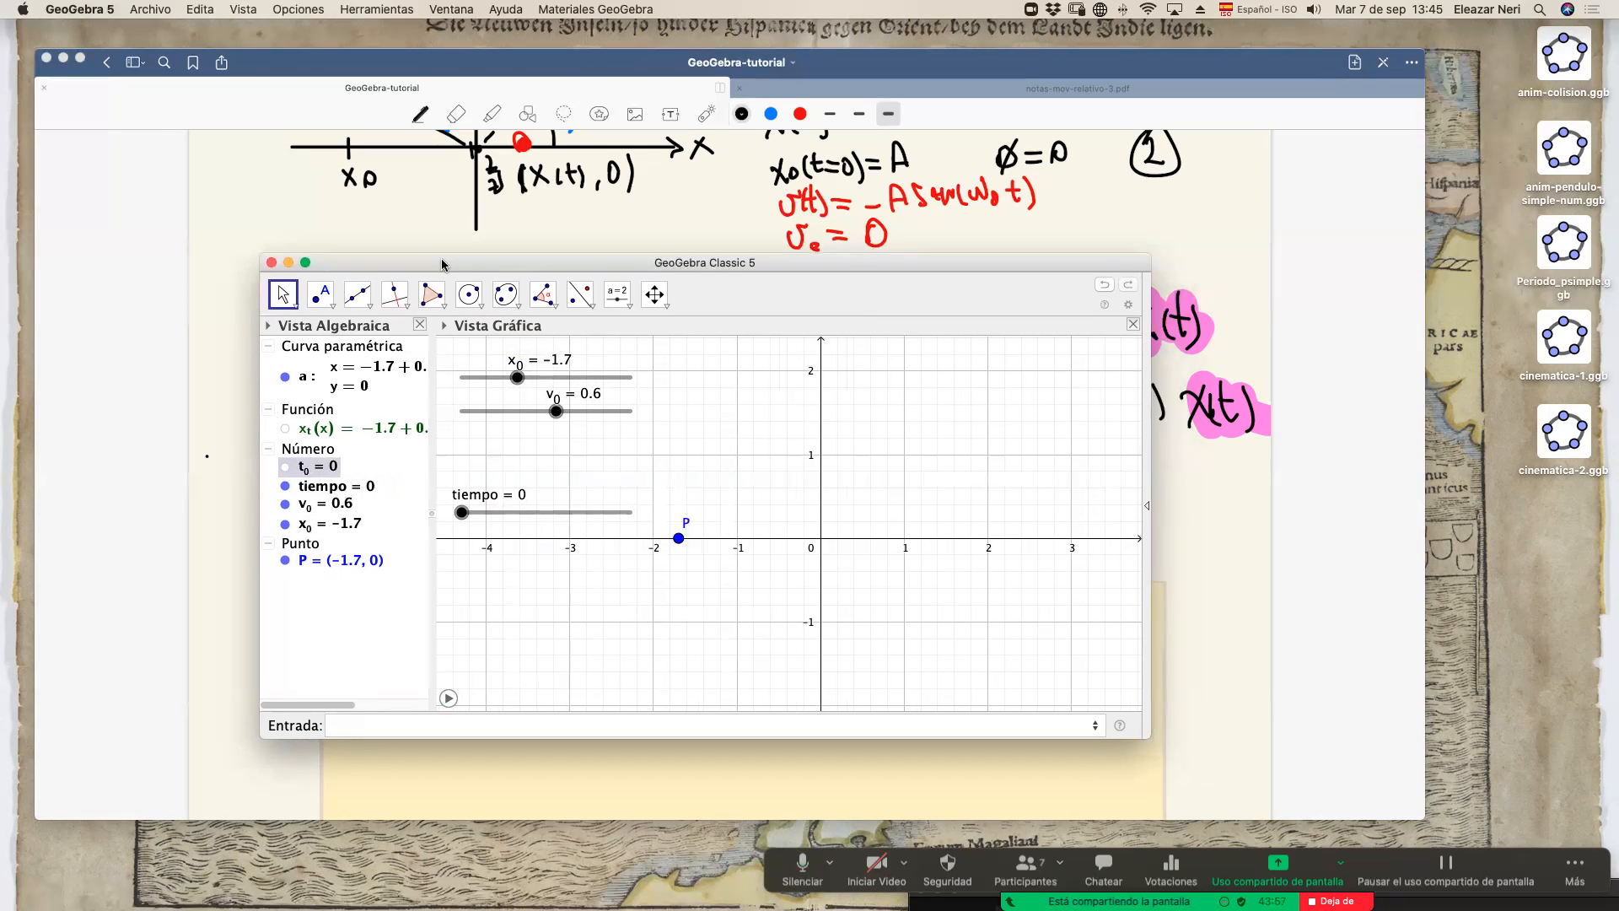
pyautogui.click(447, 699)
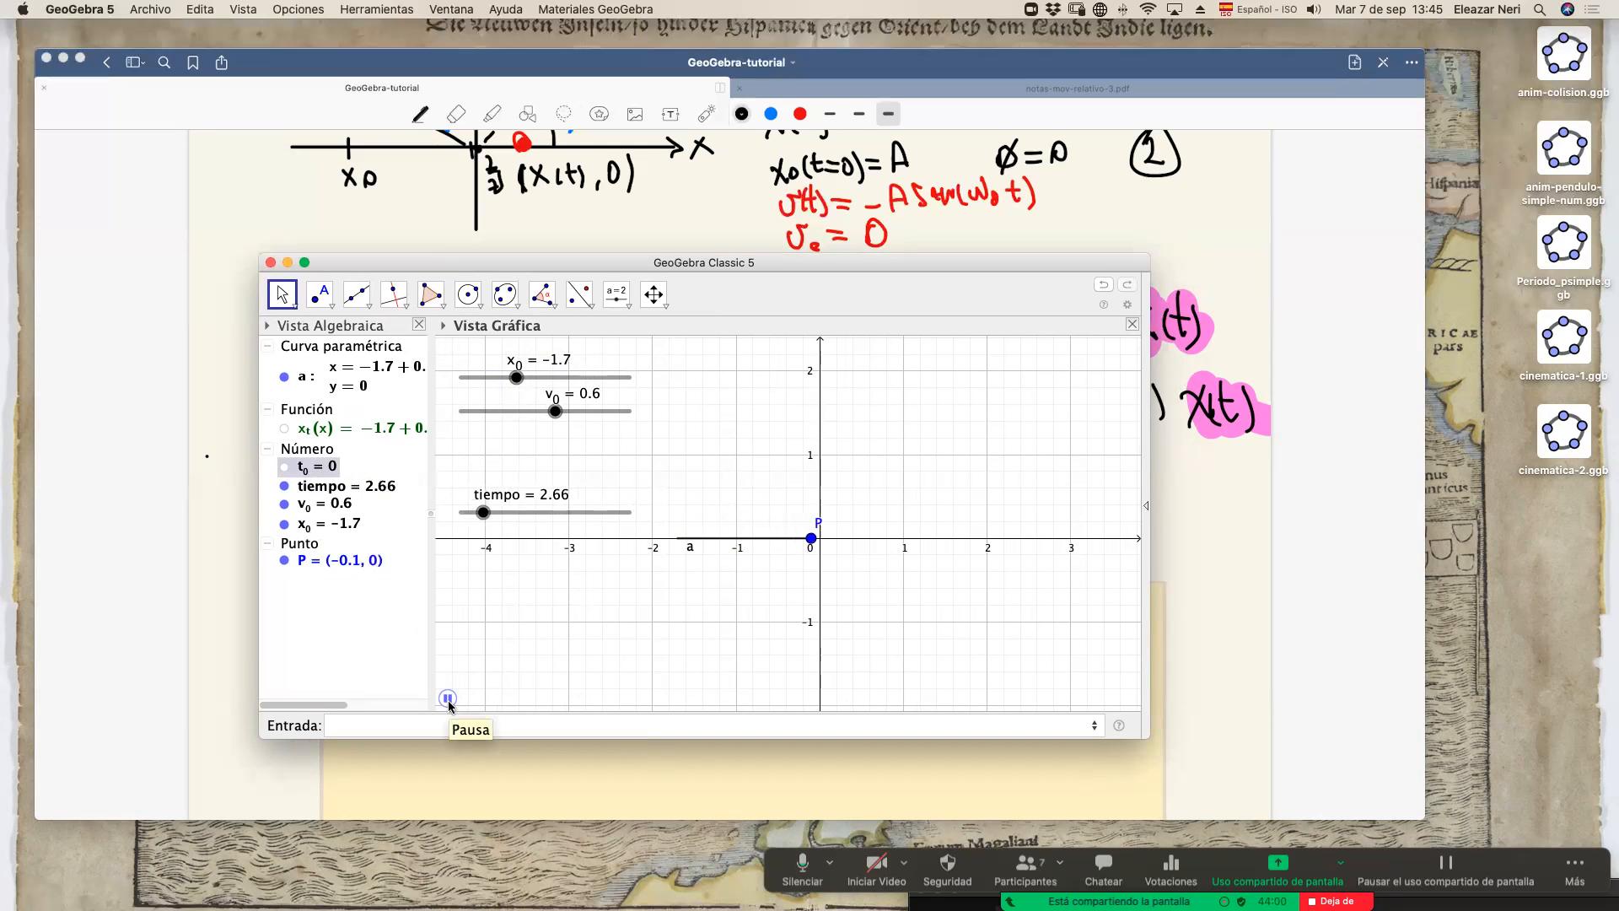
pyautogui.click(448, 699)
# Set x_0 to 0.8, return tiempo to 0, and briefly run the animation of P.
pyautogui.moveTo(530, 385); pyautogui.dragTo(574, 385)
pyautogui.moveTo(495, 512); pyautogui.dragTo(420, 505)
pyautogui.click(439, 699)
pyautogui.click(443, 699)
# Set v_0 to −1.55, reset tiempo to 0, and run the animation to watch P move in the negative x direction before pausing.
pyautogui.moveTo(555, 411); pyautogui.dragTo(519, 413)
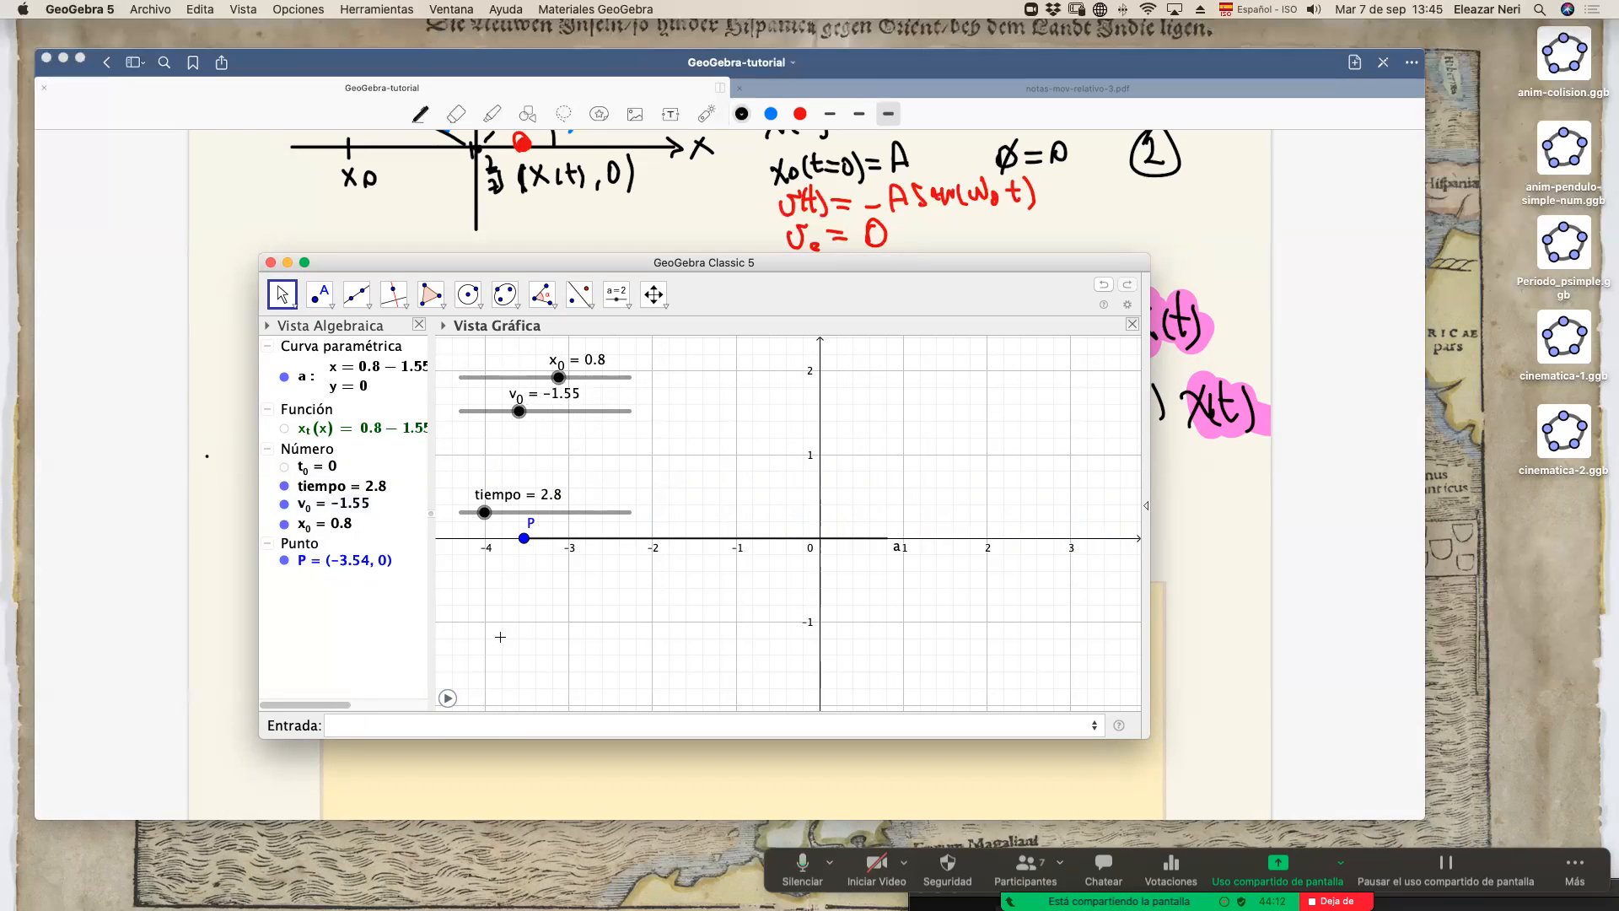
pyautogui.moveTo(484, 512); pyautogui.dragTo(461, 512)
pyautogui.click(449, 699)
pyautogui.scroll(-7, 561, 642)
pyautogui.scroll(-5, 561, 641)
pyautogui.scroll(-5, 741, 605)
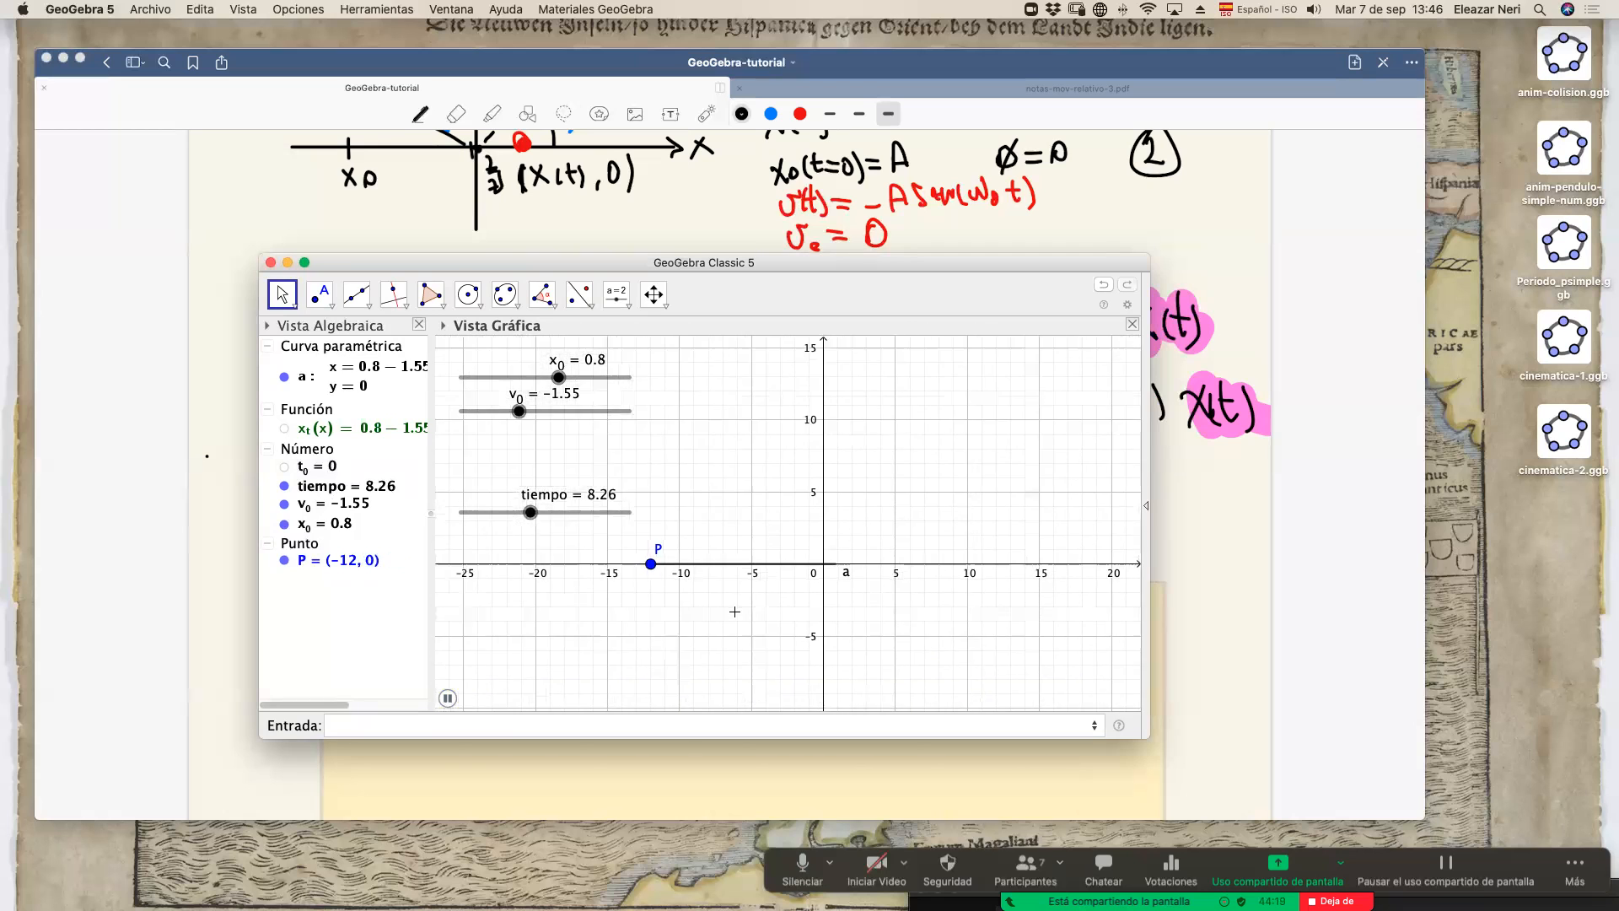
pyautogui.click(448, 699)
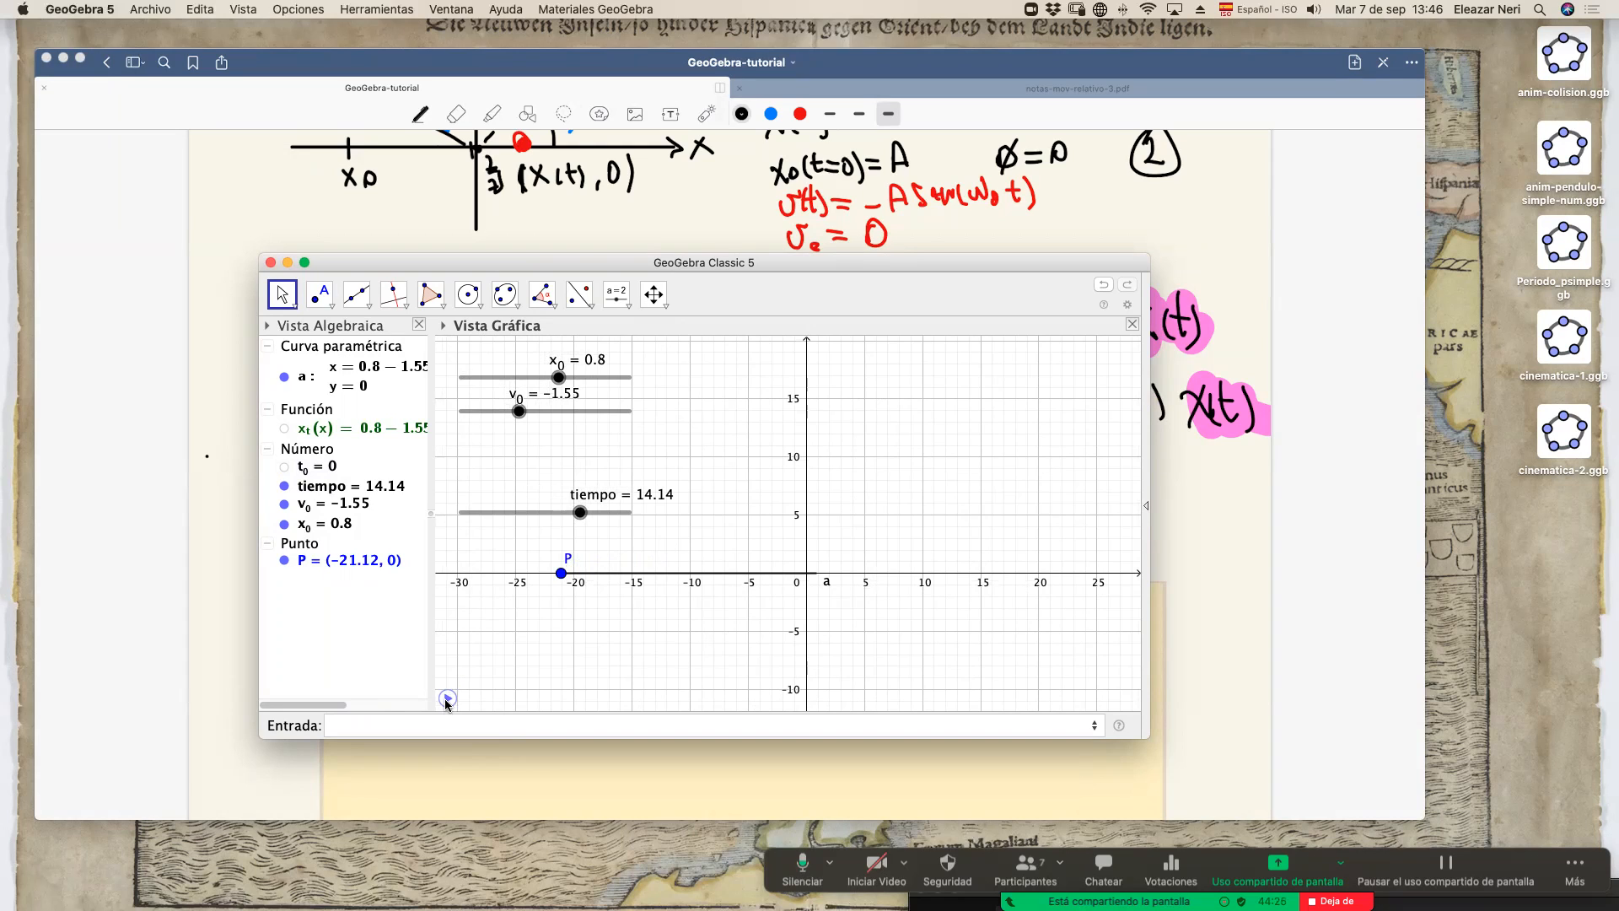
# Resize and reposition the graph window to consult the handwritten x′ and y′ rotation formulas in the notes.
pyautogui.moveTo(445, 262); pyautogui.dragTo(342, 244)
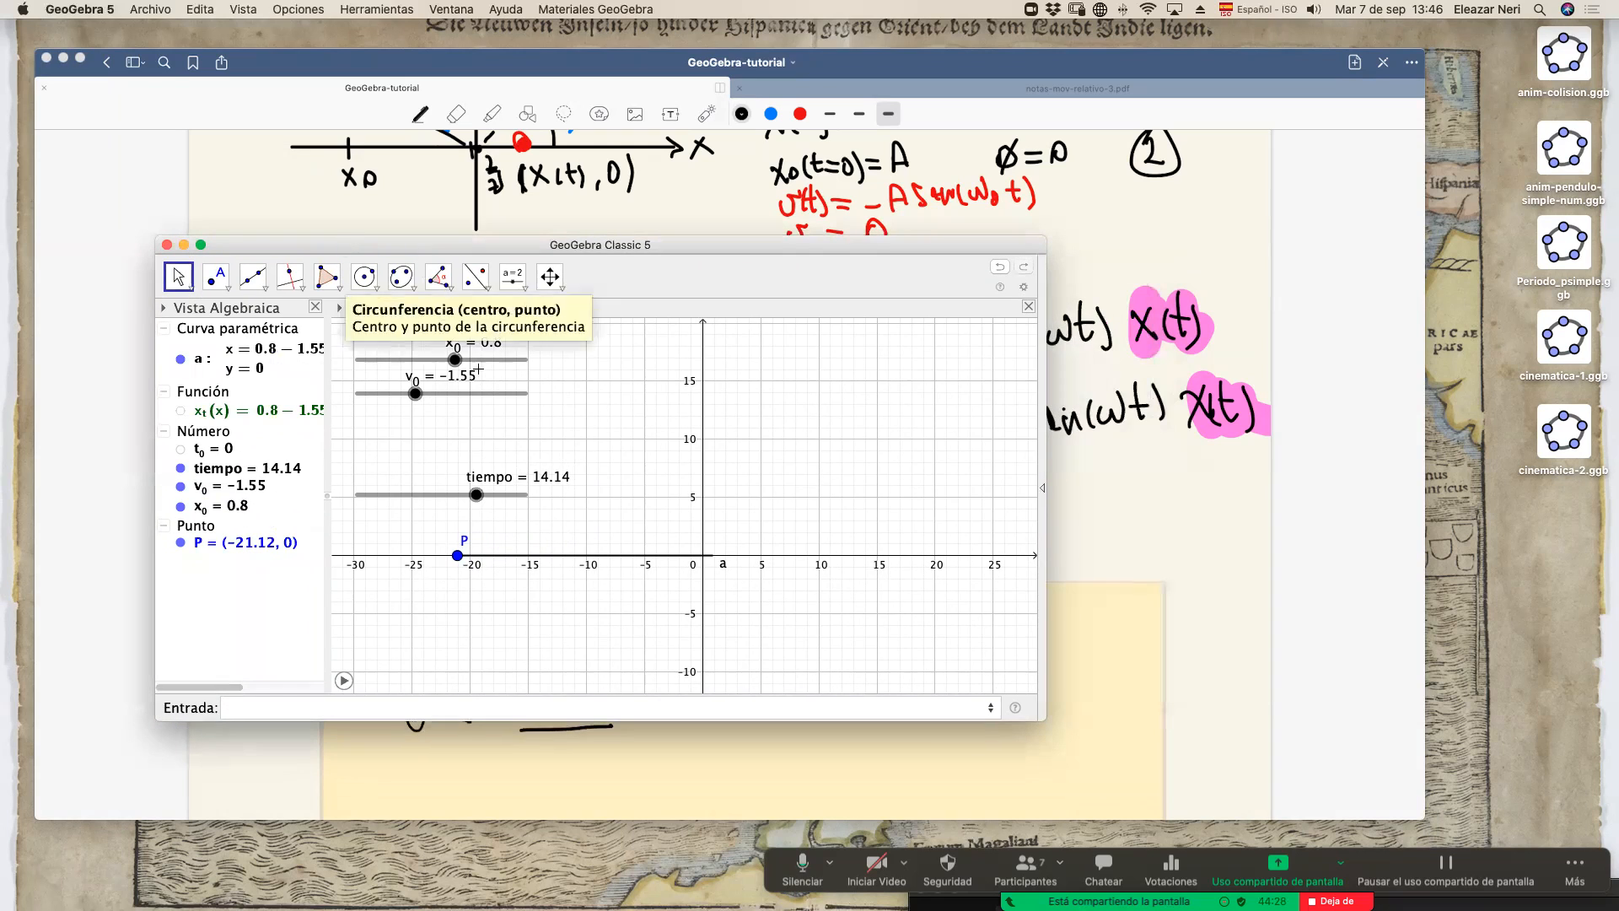
pyautogui.moveTo(1038, 718); pyautogui.dragTo(976, 791)
pyautogui.moveTo(322, 247); pyautogui.dragTo(772, 231)
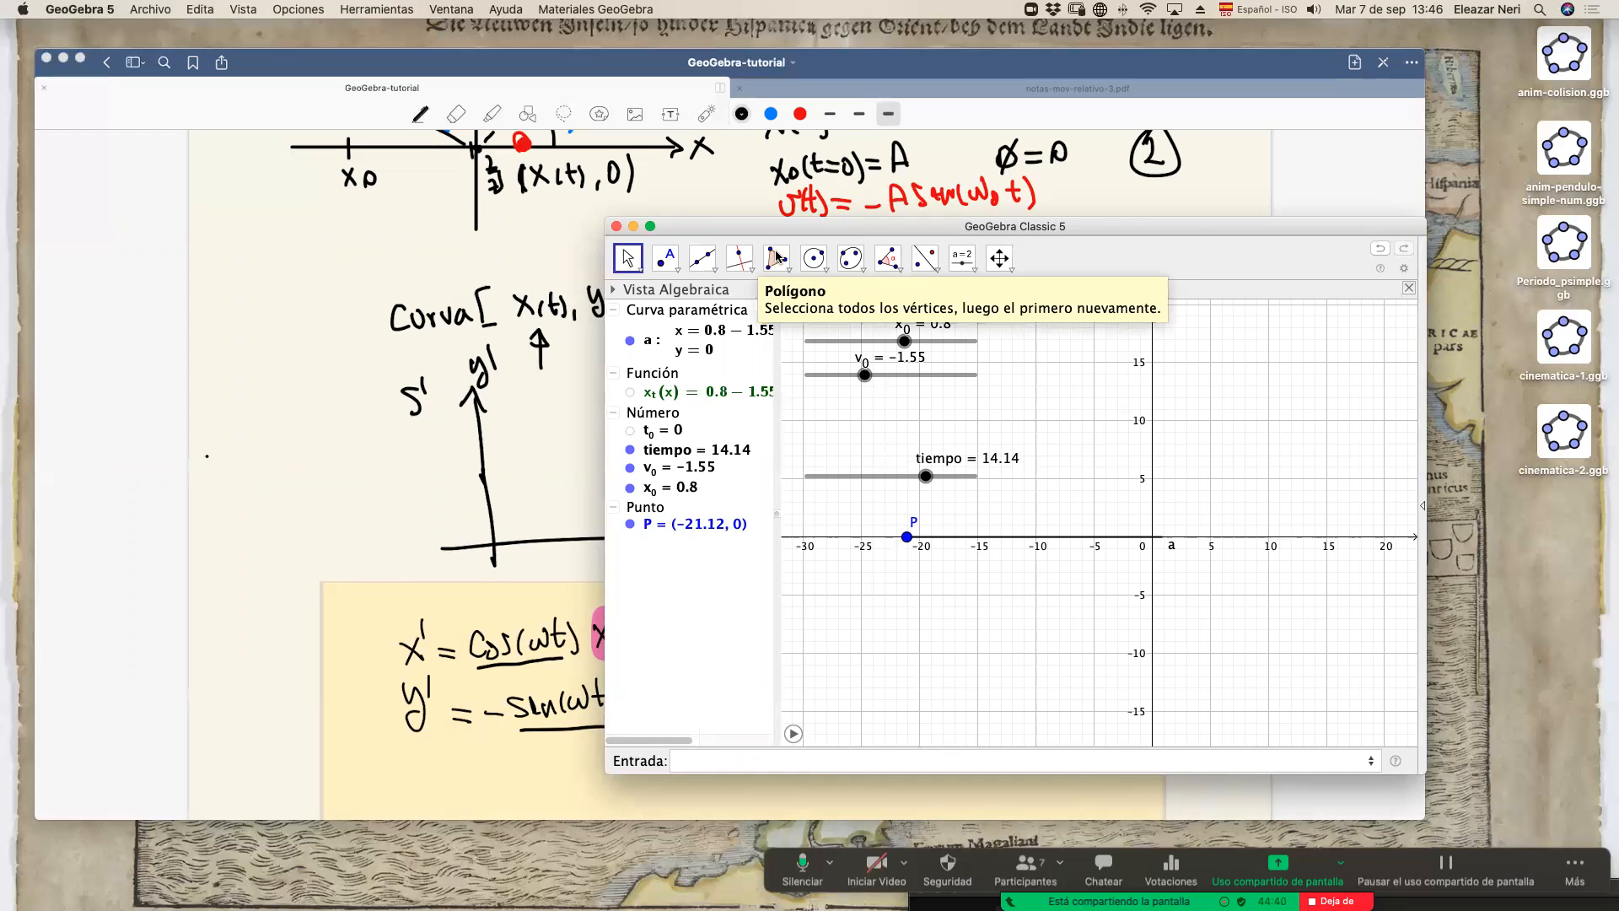
pyautogui.moveTo(793, 234); pyautogui.dragTo(946, 205)
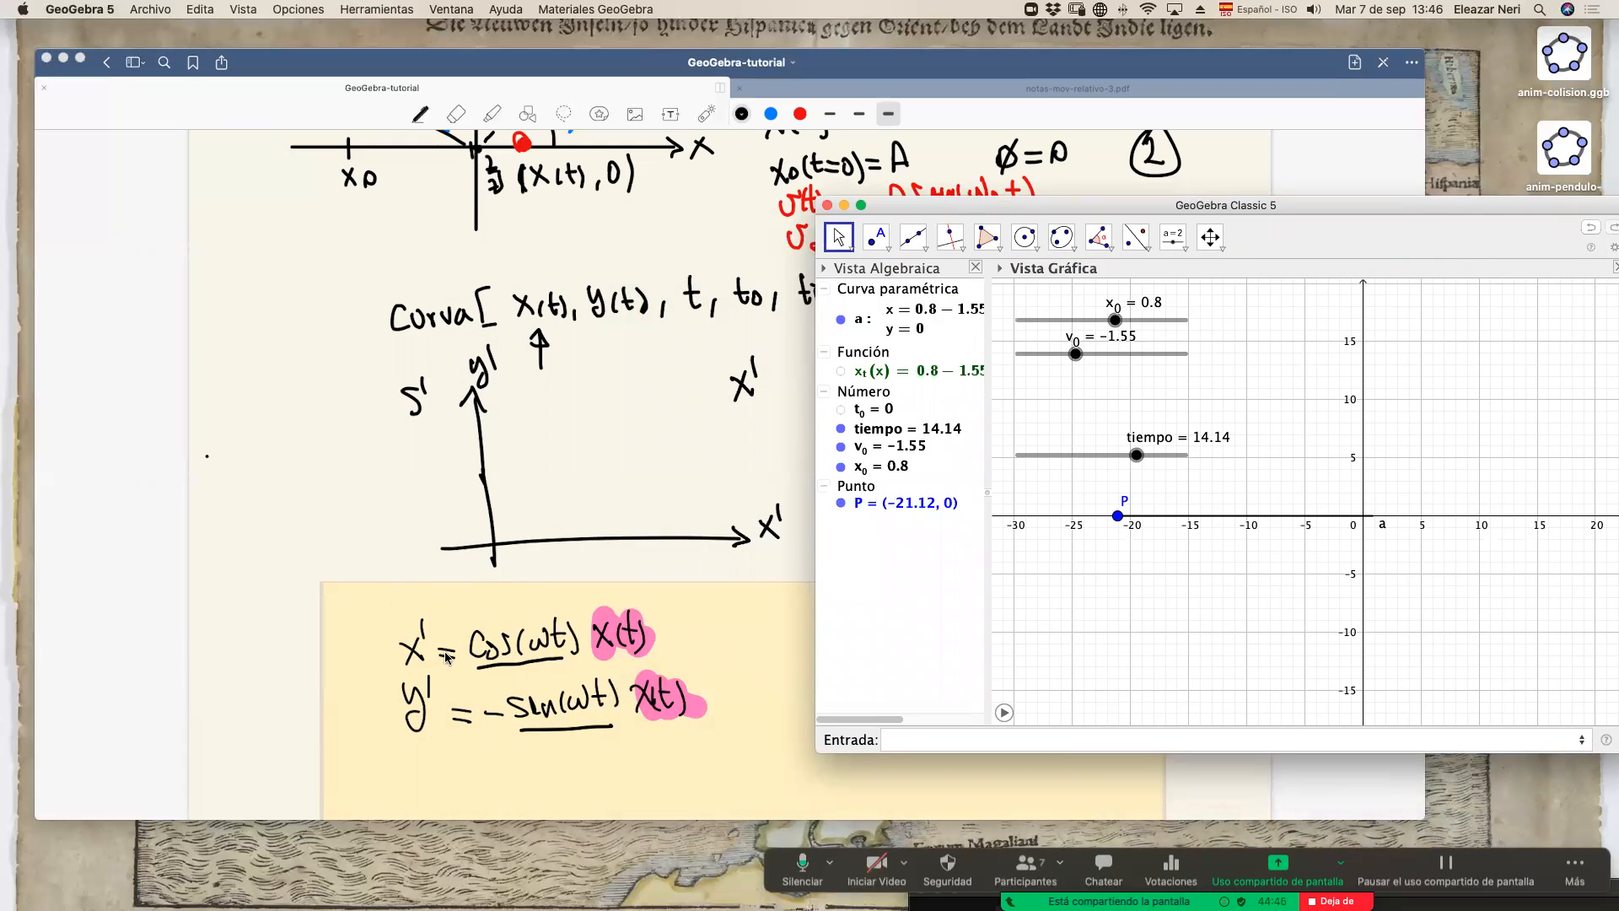
pyautogui.moveTo(926, 215); pyautogui.dragTo(293, 123)
pyautogui.moveTo(982, 666); pyautogui.dragTo(1144, 650)
# Place the graph window beside the handwritten rotation formulas and start a new input expression with the cos function.
pyautogui.click(398, 638)
pyautogui.moveTo(292, 121); pyautogui.dragTo(798, 127)
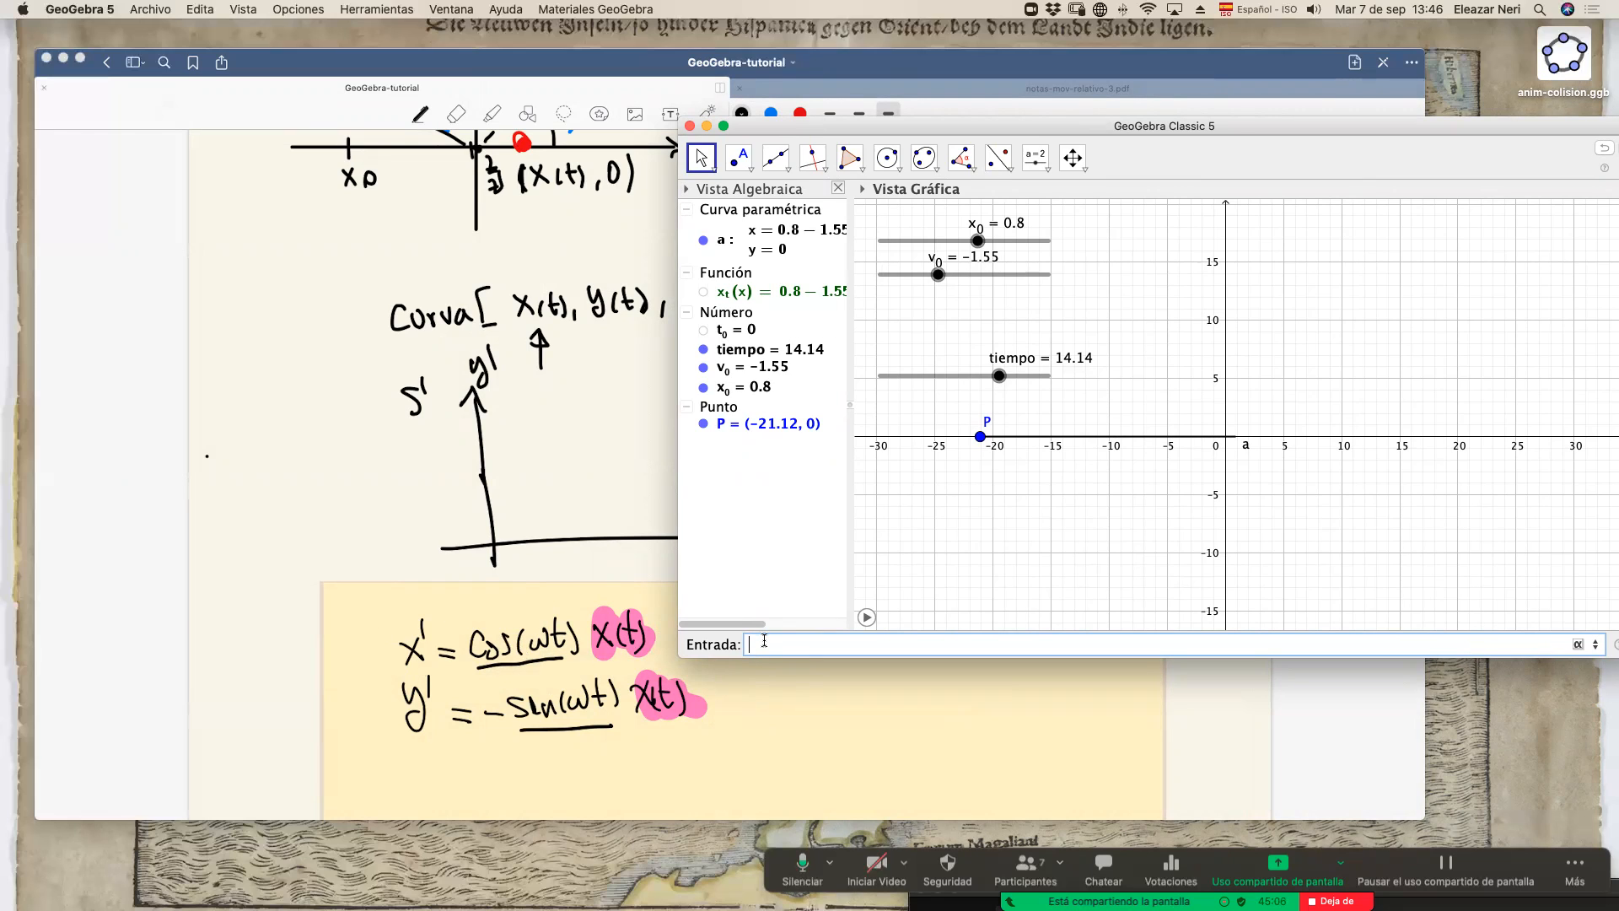
pyautogui.write('cos')
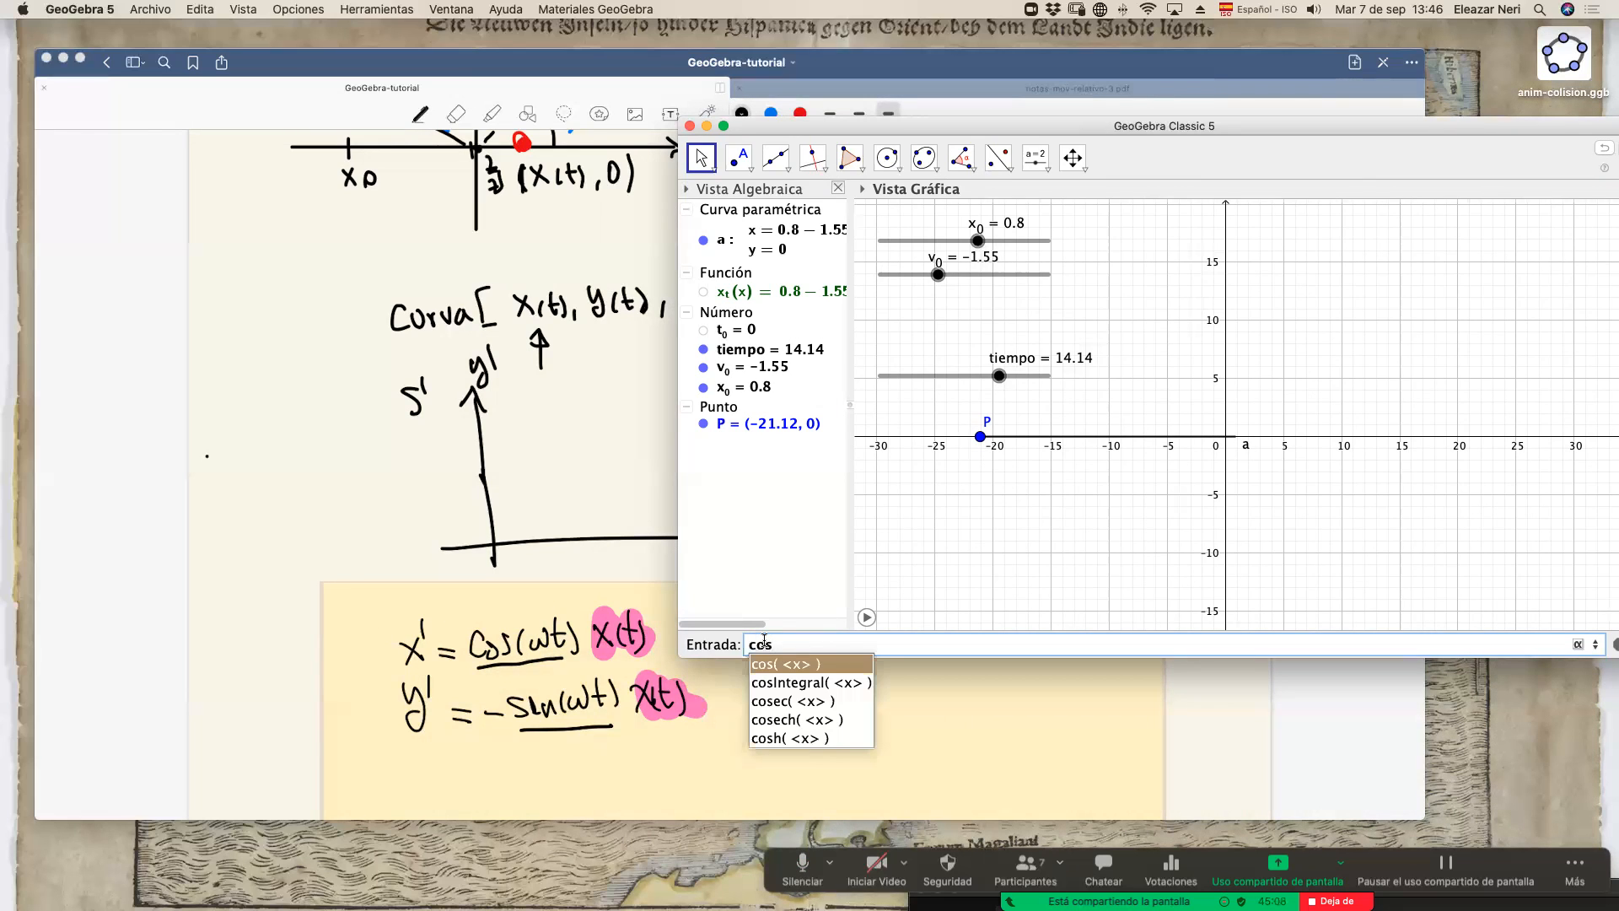
pyautogui.press('Return')
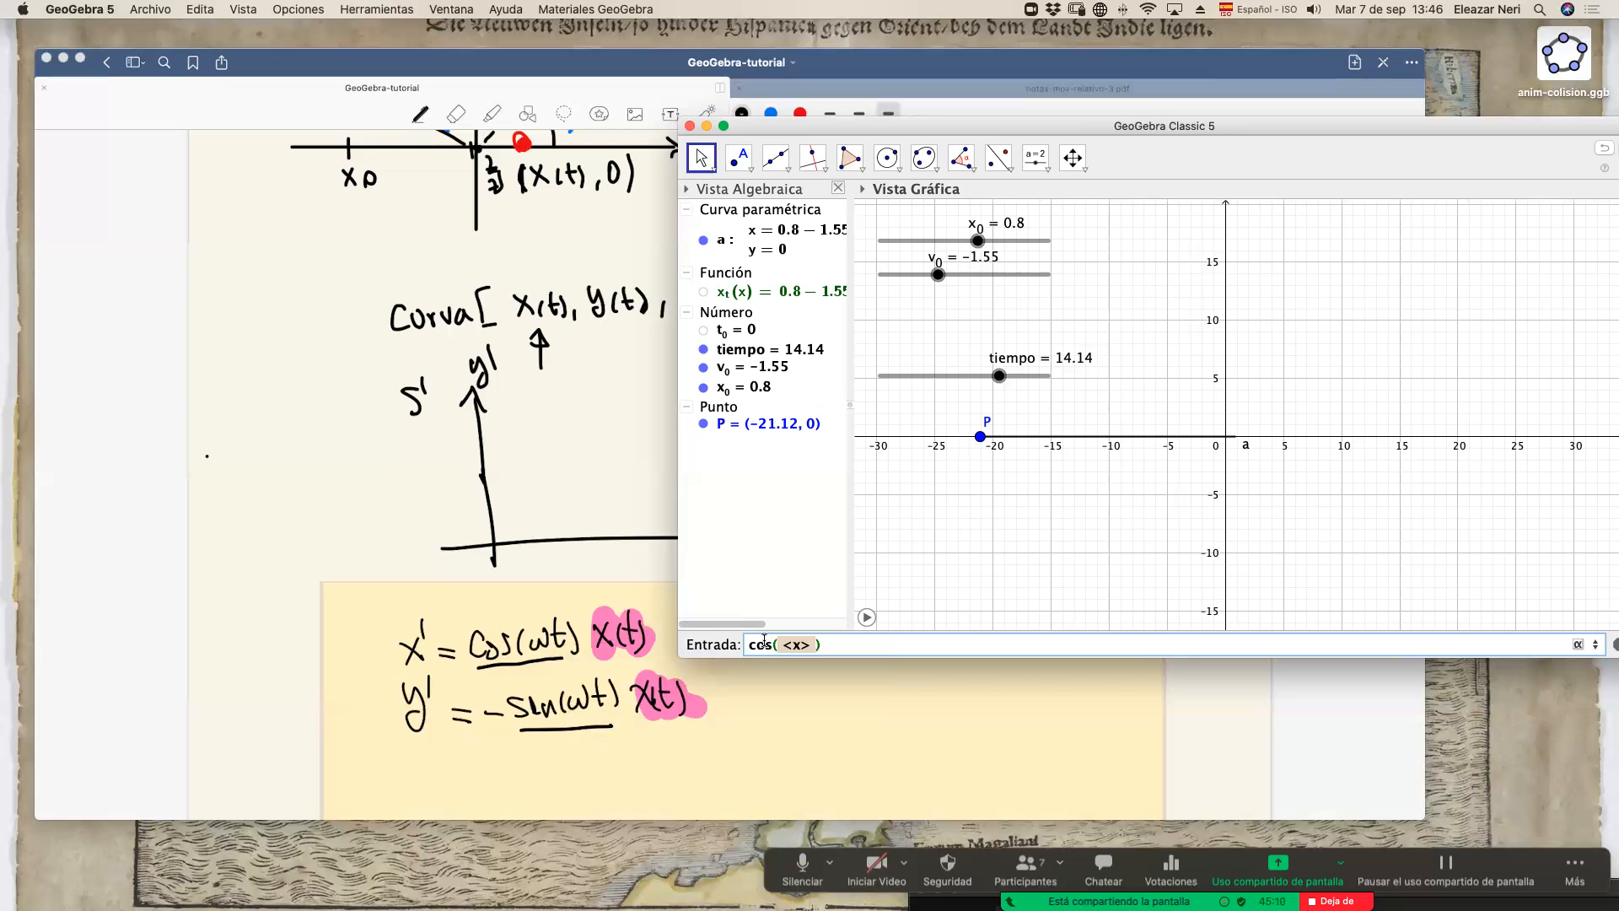
# Make ω x the argument of the cosine in the input expression, inserting ω as a special symbol.
pyautogui.moveTo(894, 126); pyautogui.dragTo(731, 102)
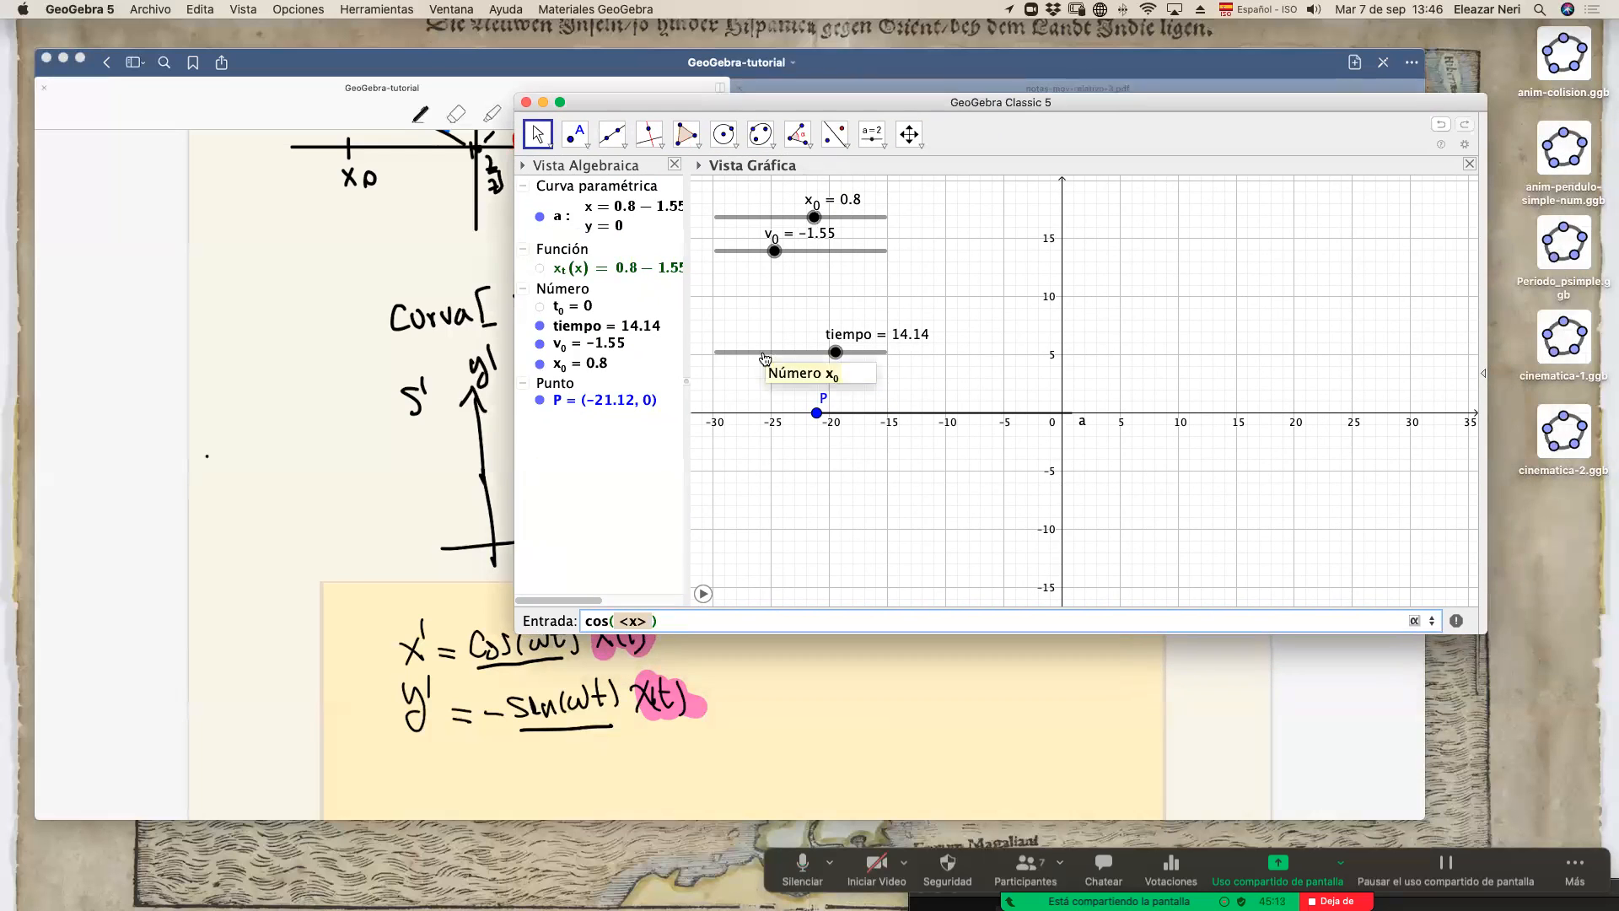
pyautogui.click(1416, 621)
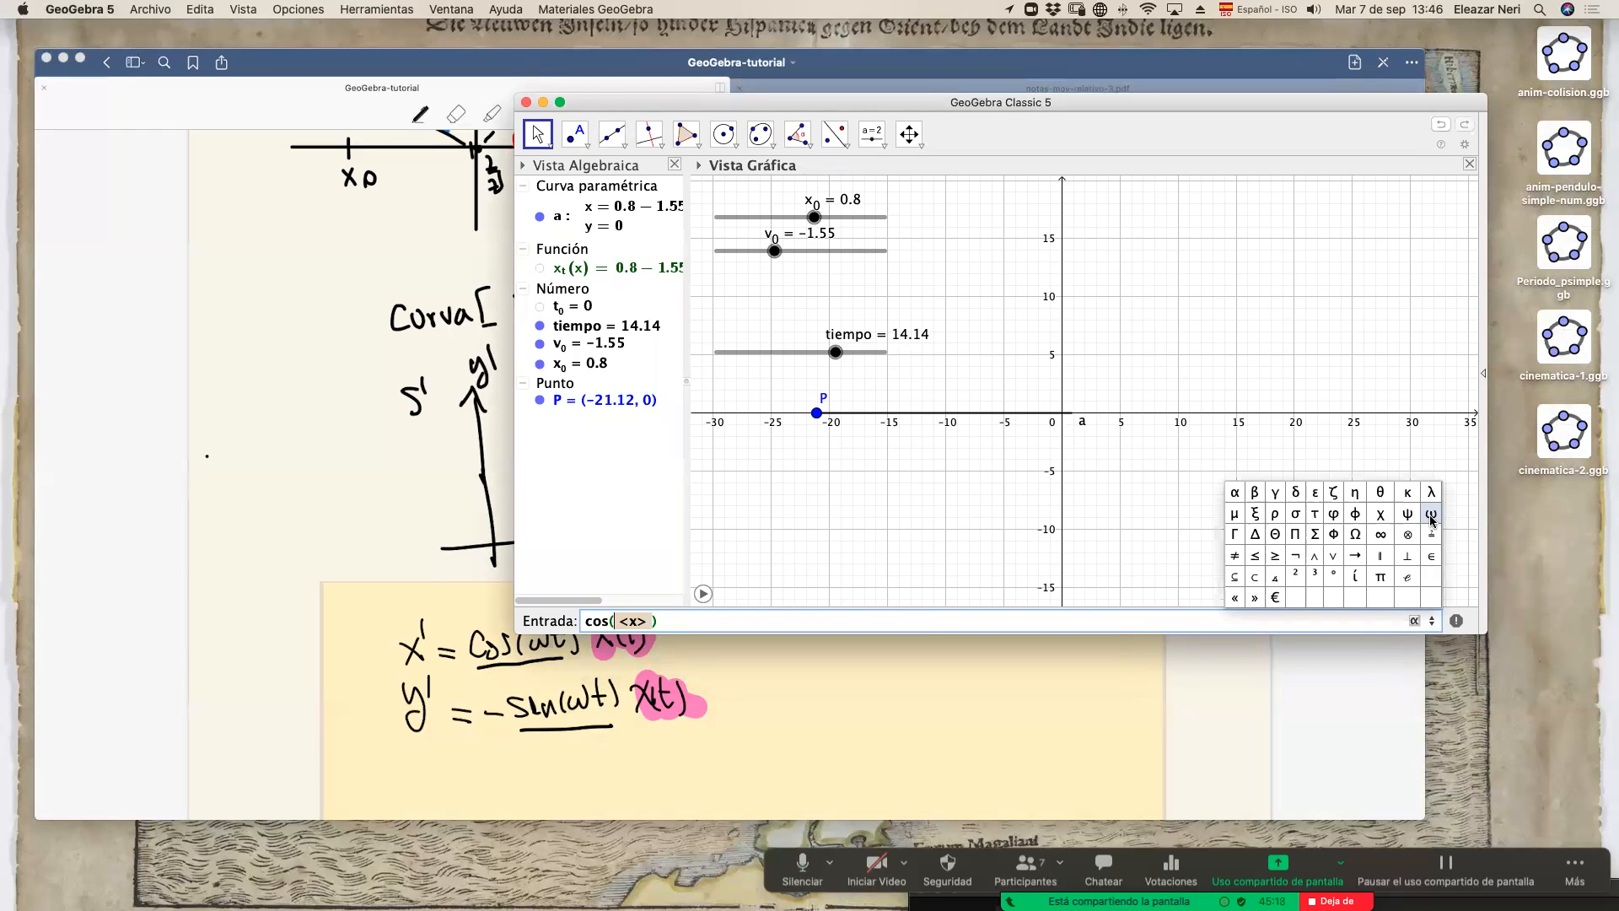
pyautogui.click(1421, 623)
pyautogui.click(1420, 622)
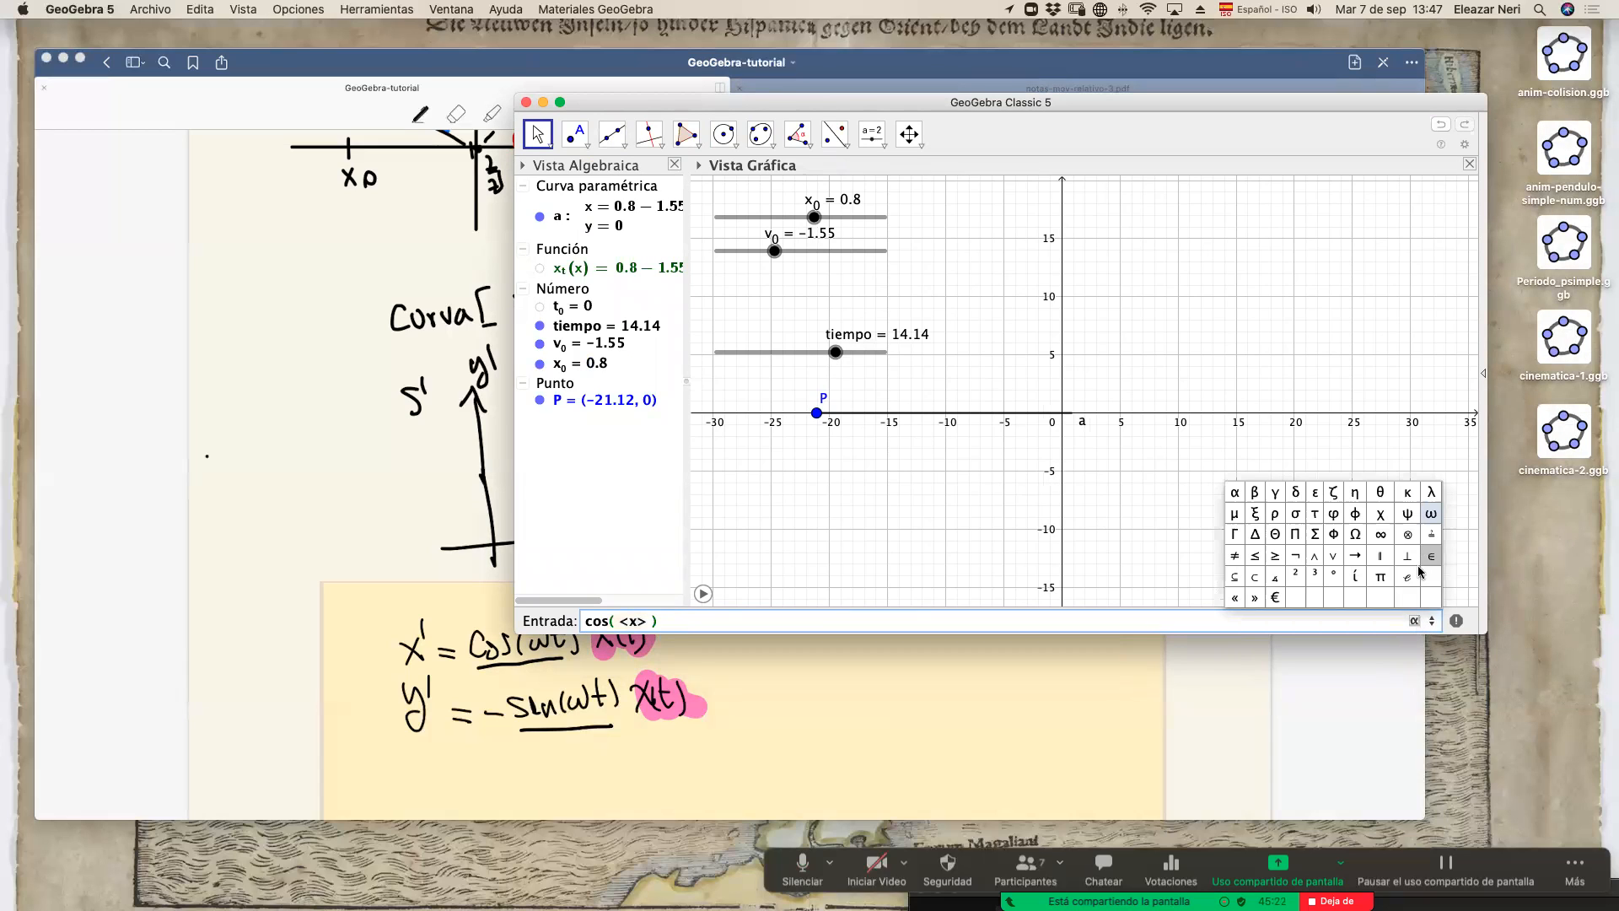
pyautogui.click(1431, 515)
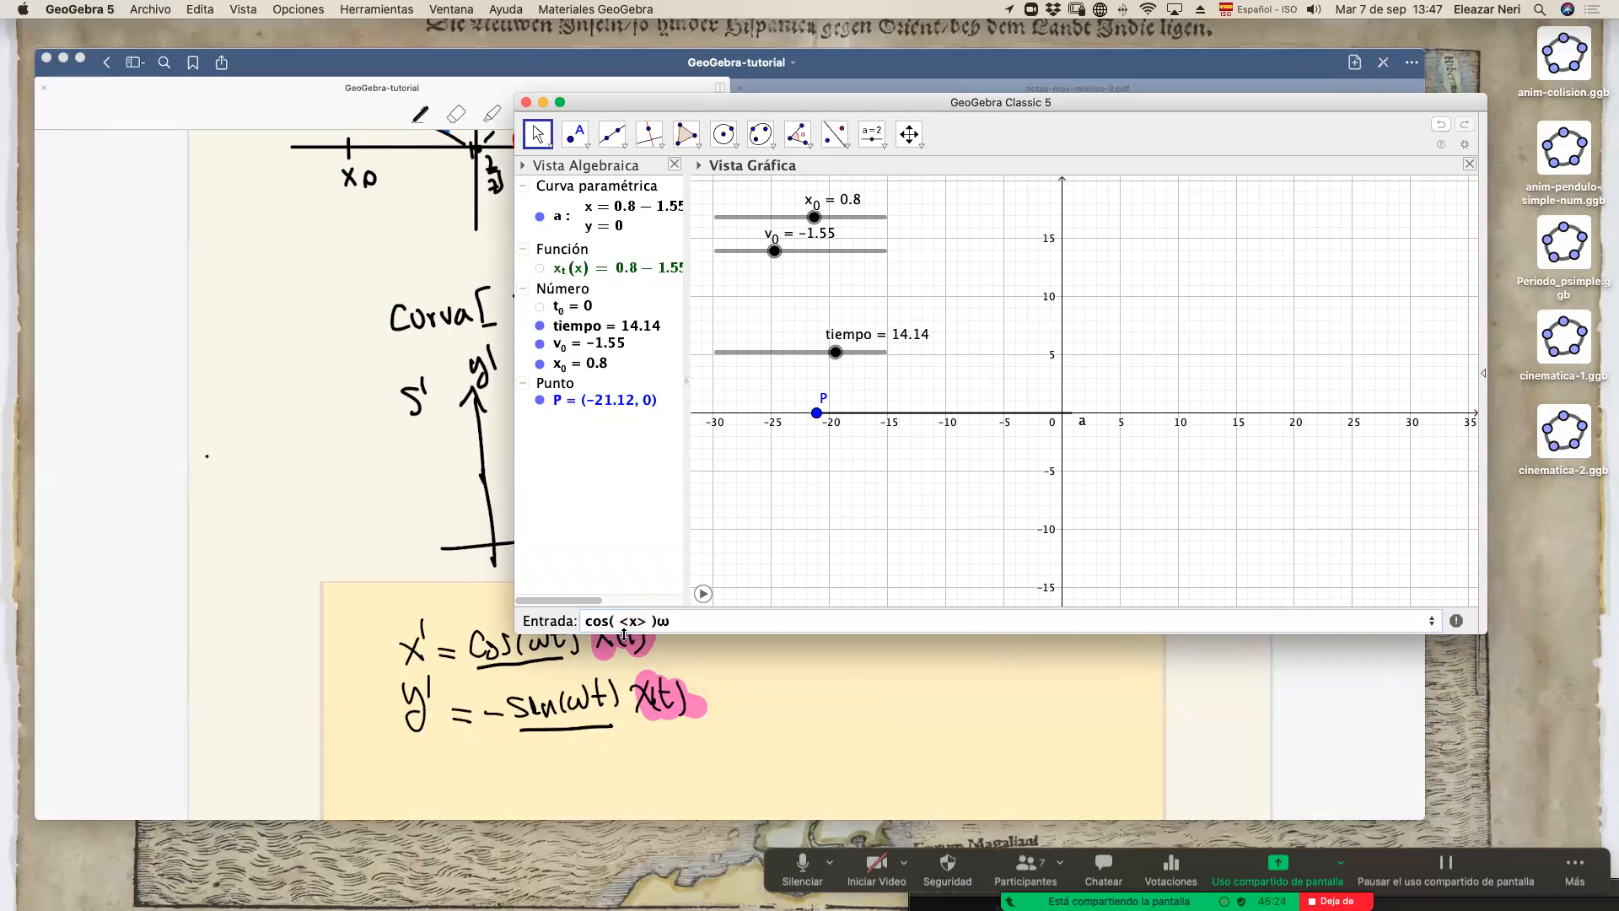
pyautogui.click(666, 620)
pyautogui.press('BackSpace')
pyautogui.press('BackSpace')
pyautogui.press('BackSpace')
pyautogui.press('BackSpace')
pyautogui.press('BackSpace')
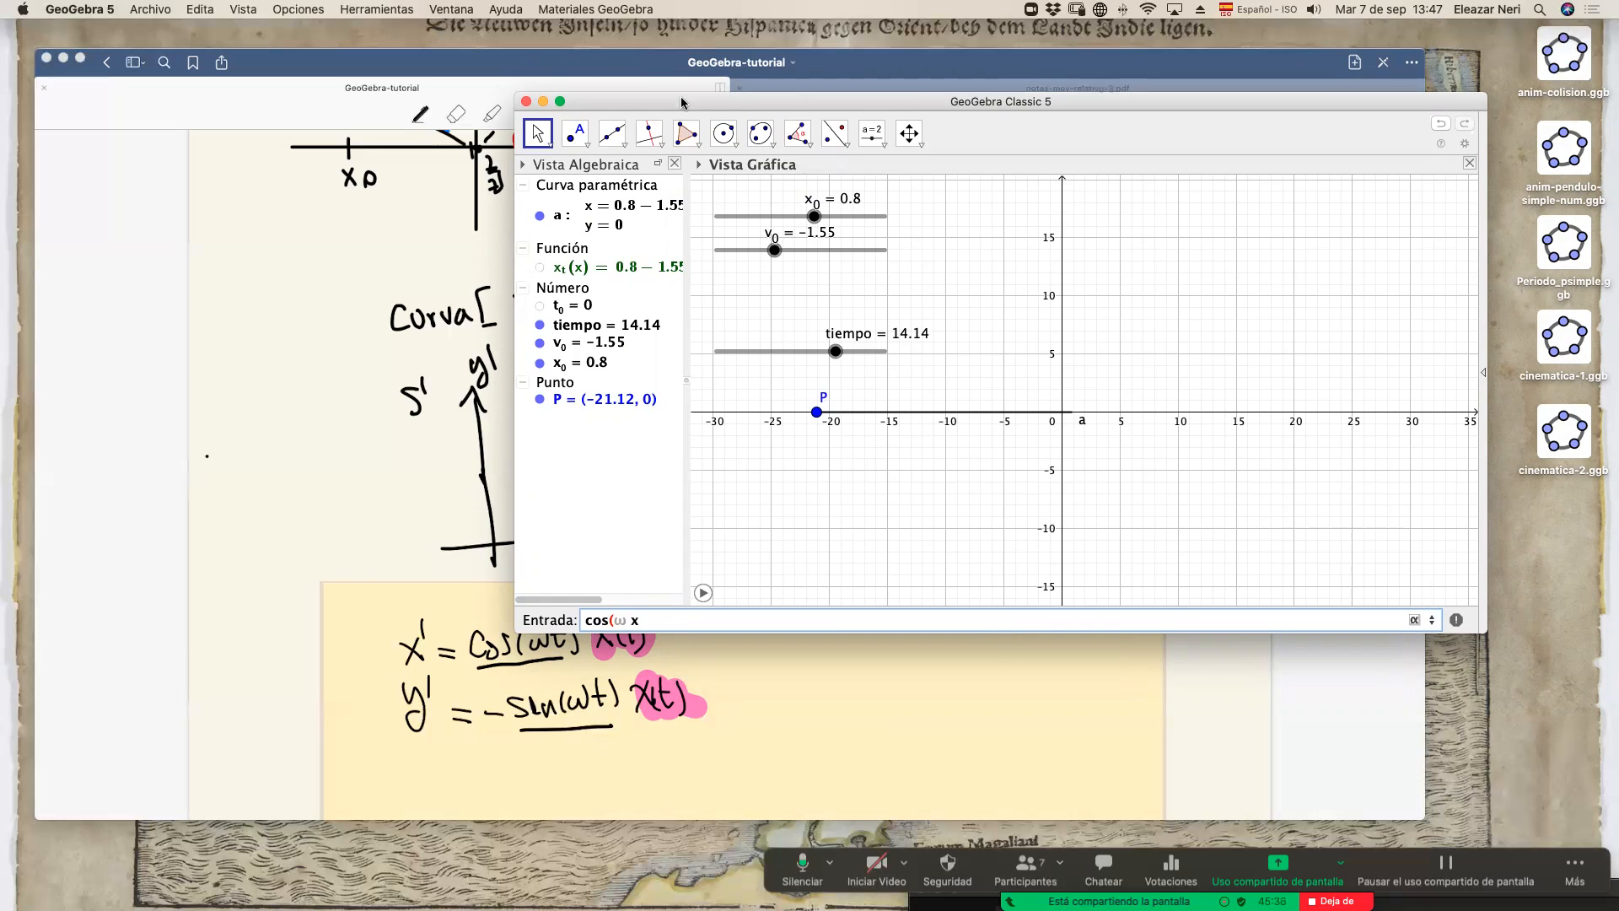
# Complete the function as cos(ω x) x_t(x) and create a slider for ω.
pyautogui.moveTo(683, 102); pyautogui.dragTo(723, 58)
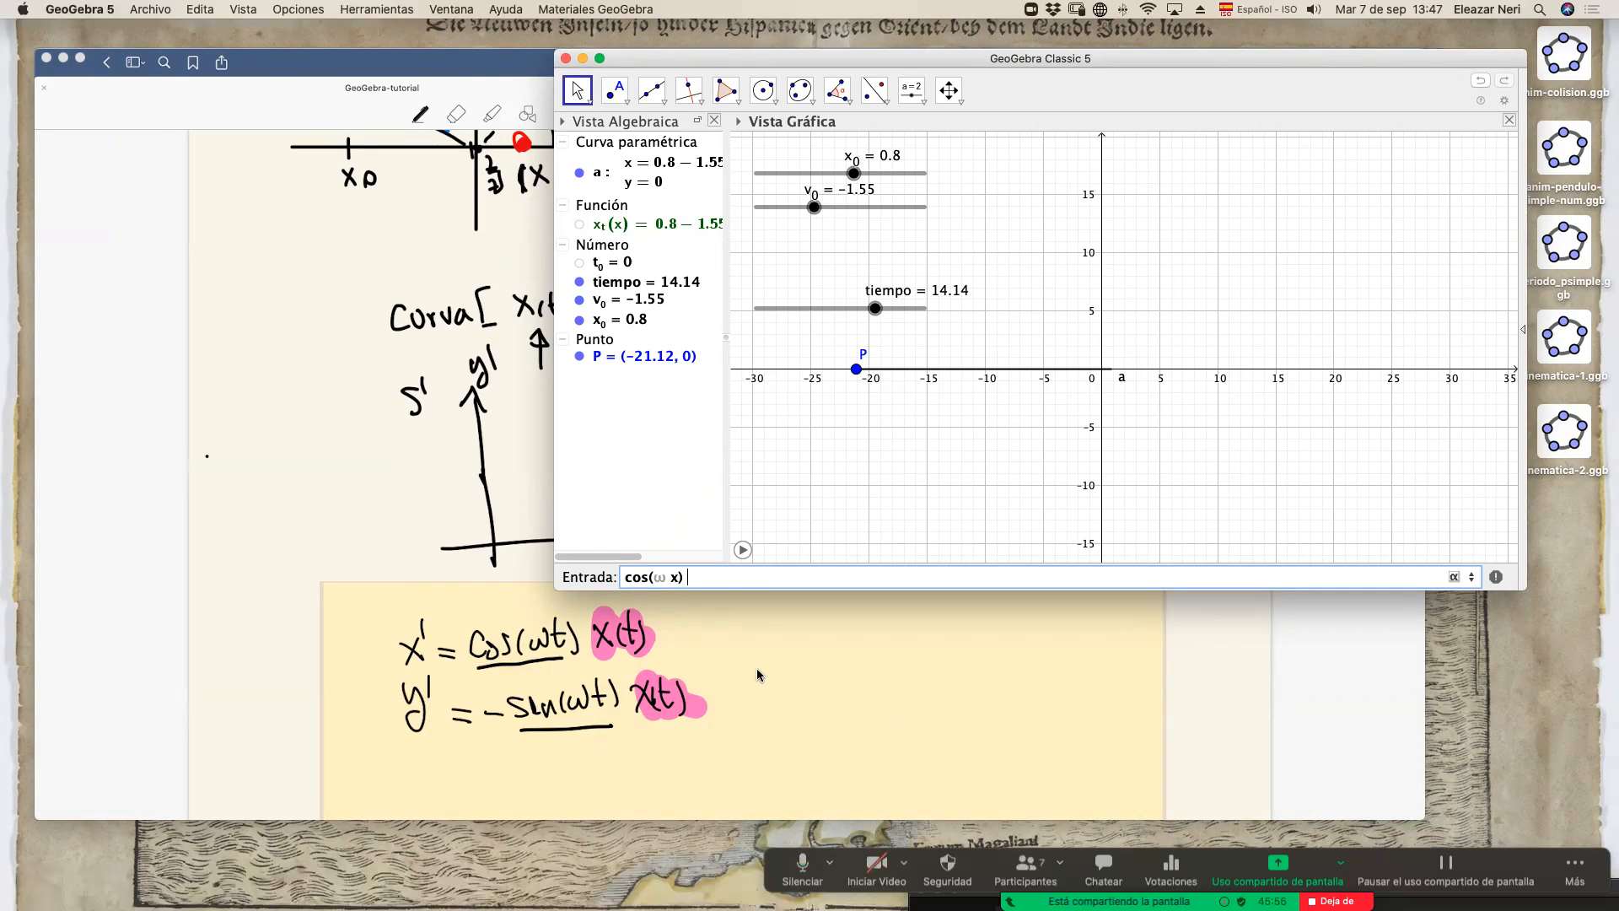
pyautogui.write('x_t(x)')
pyautogui.press('Return')
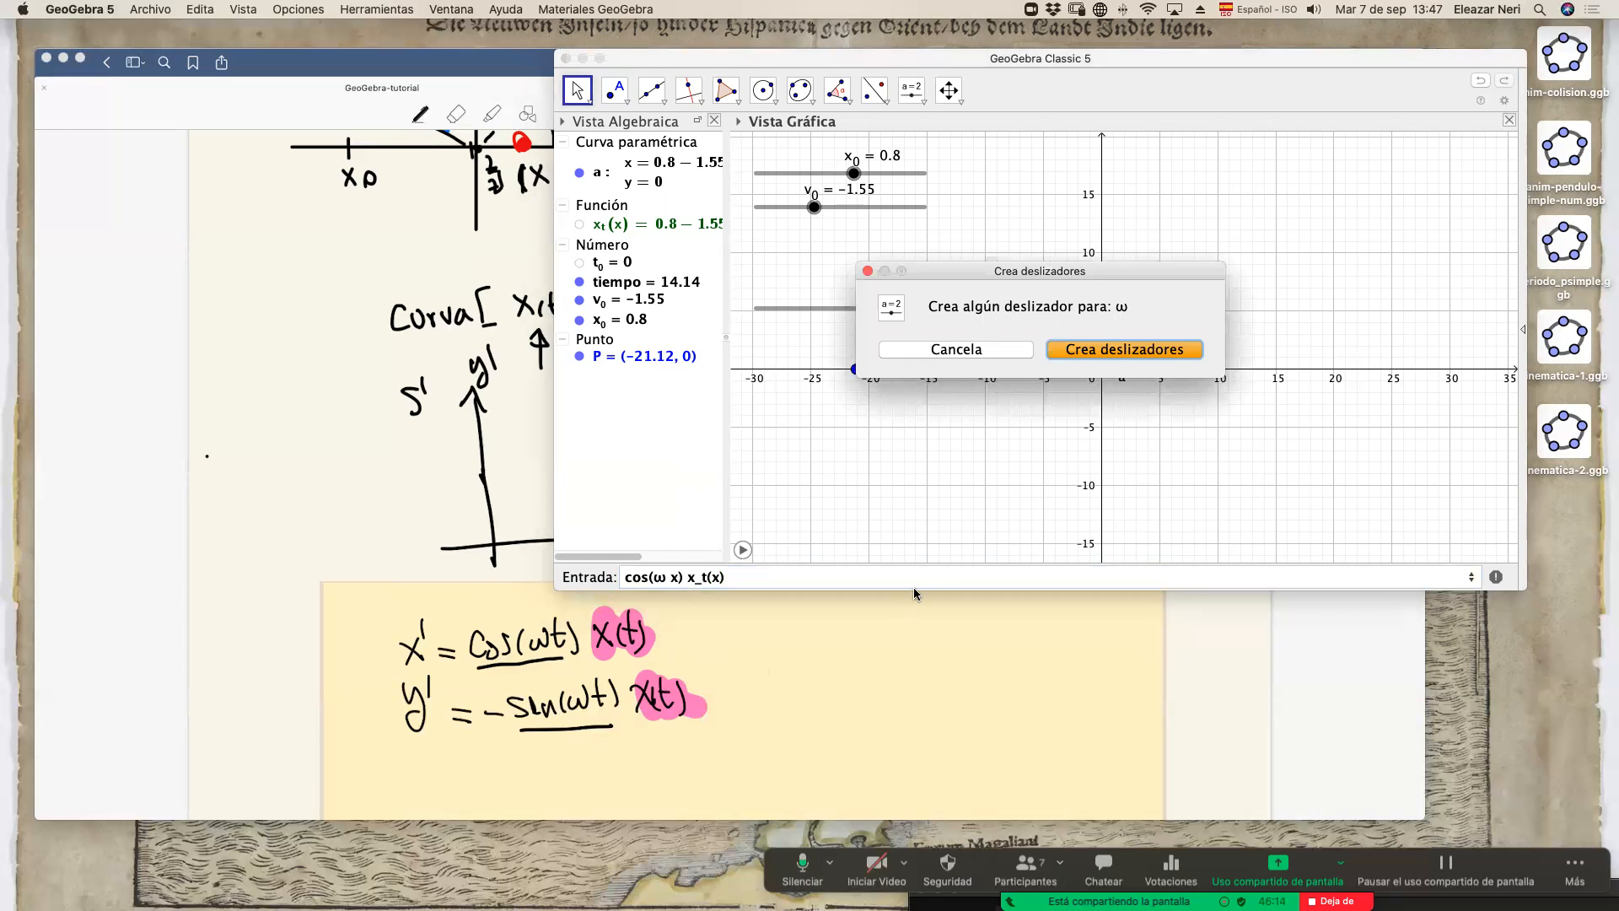
pyautogui.moveTo(966, 275); pyautogui.dragTo(1227, 617)
pyautogui.click(1355, 693)
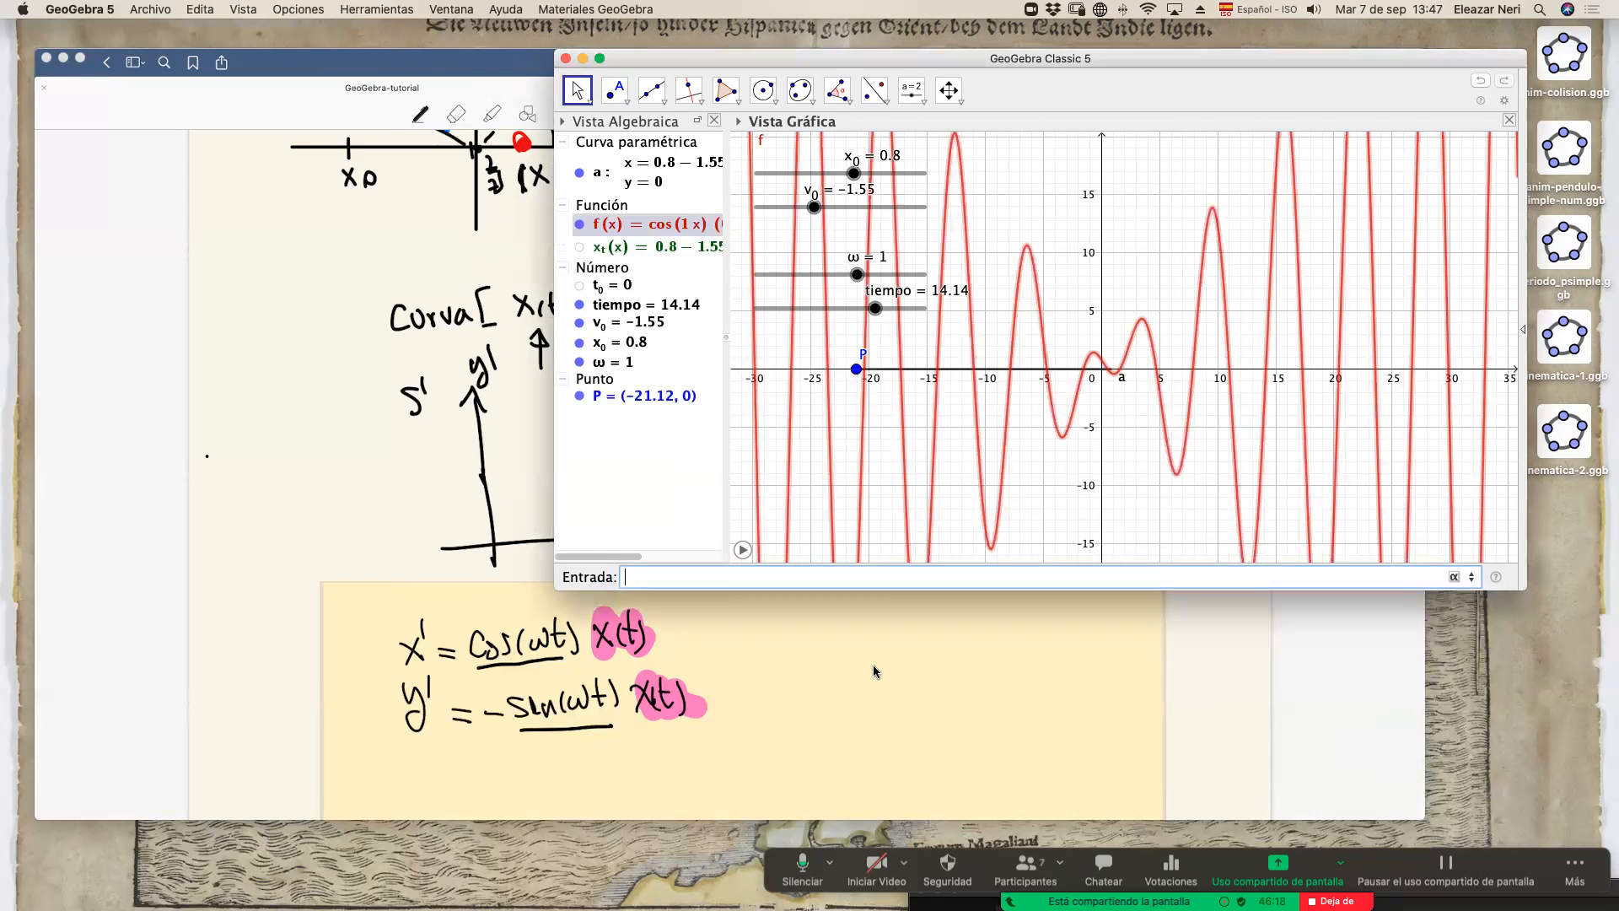
# Set the ω slider to 0.25 and inspect the oscillating graph over a wider range.
pyautogui.scroll(-2, 964, 438)
pyautogui.scroll(-5, 964, 438)
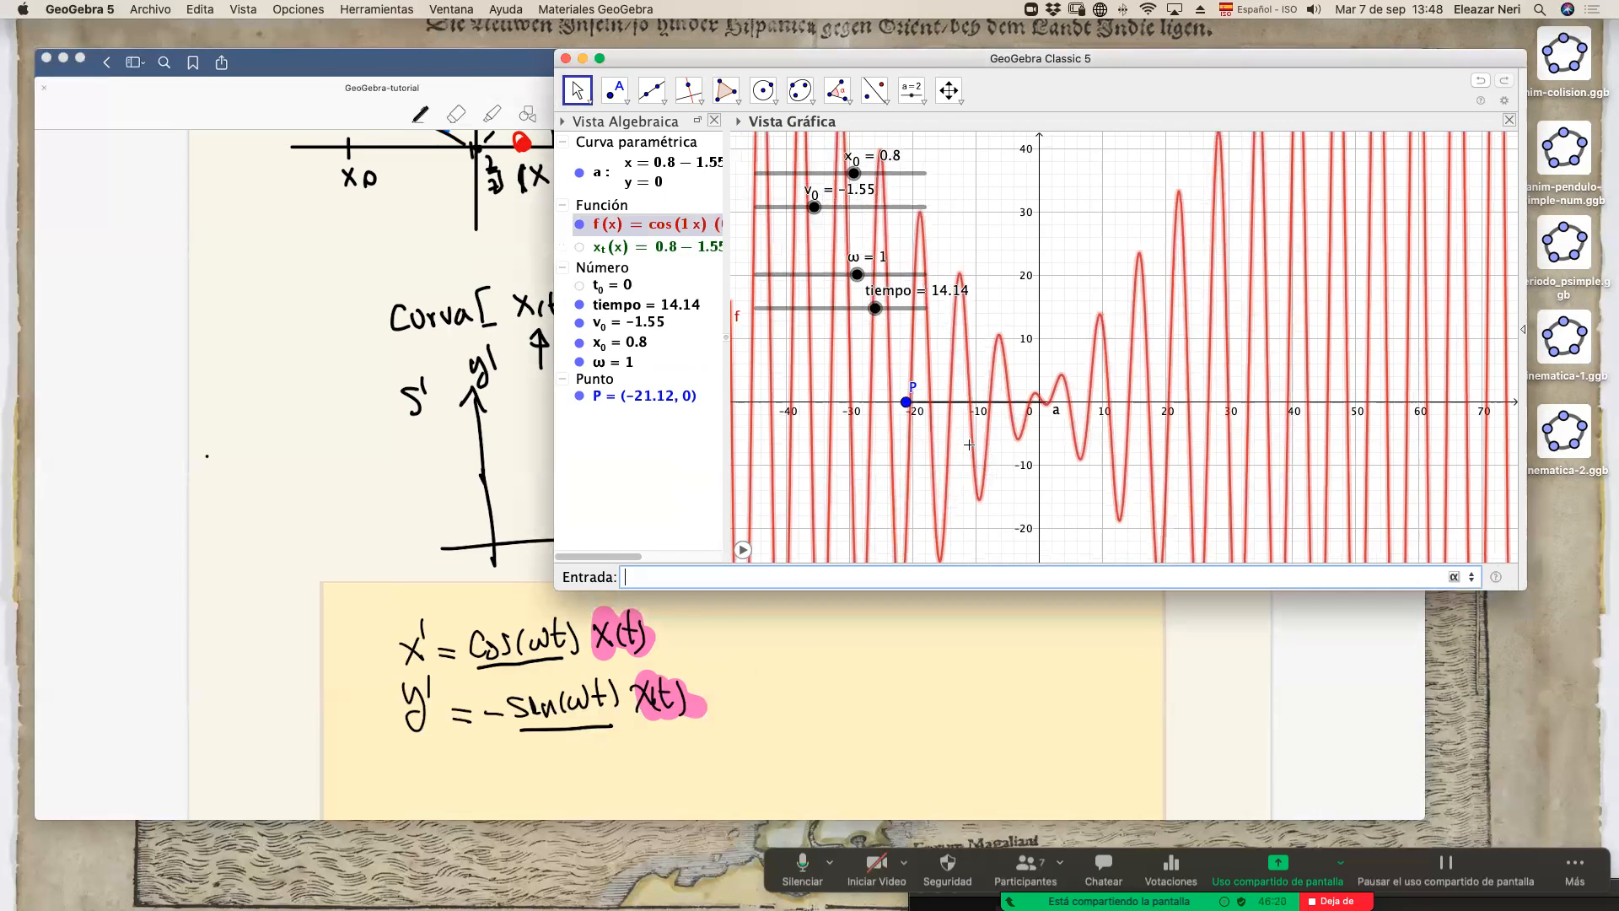
pyautogui.scroll(-5, 970, 444)
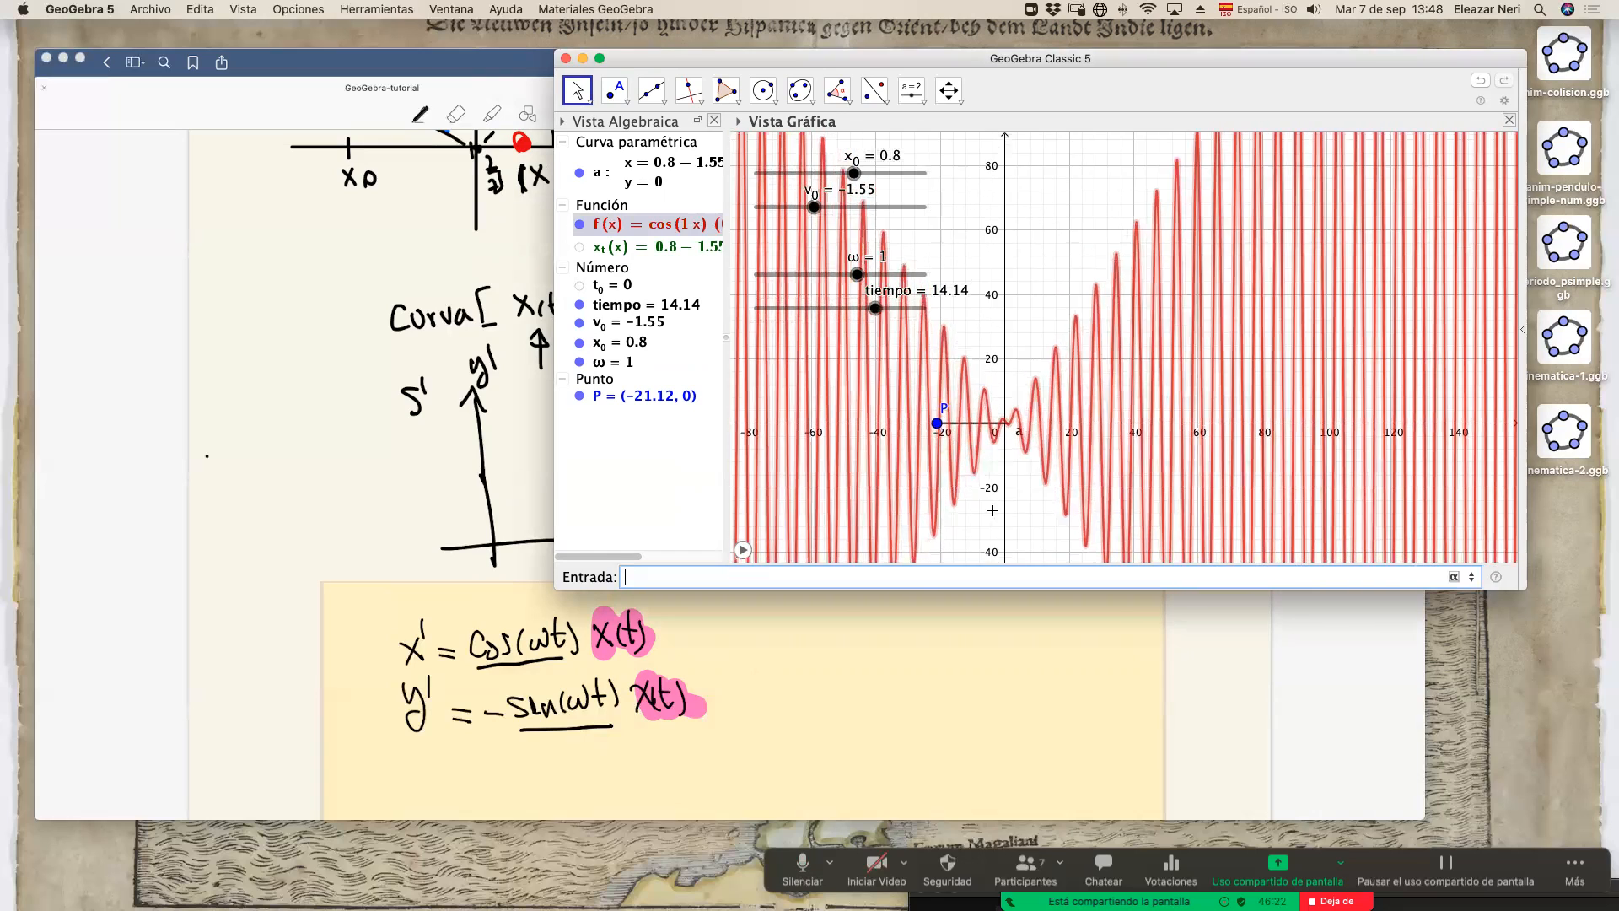
pyautogui.scroll(-7, 978, 497)
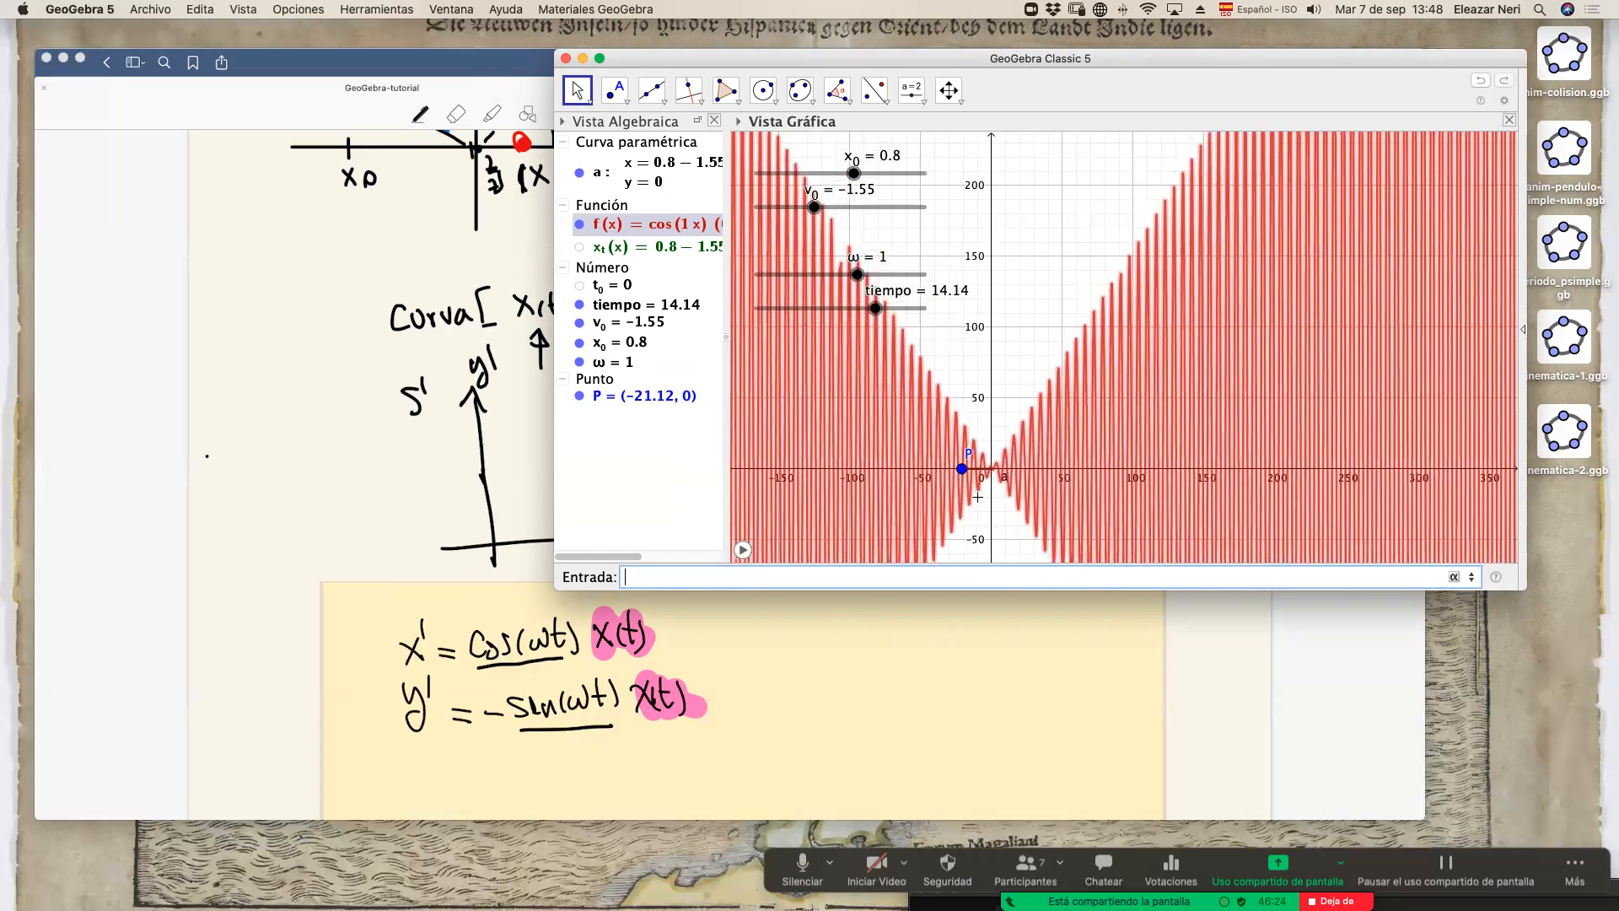
pyautogui.moveTo(856, 274); pyautogui.dragTo(844, 273)
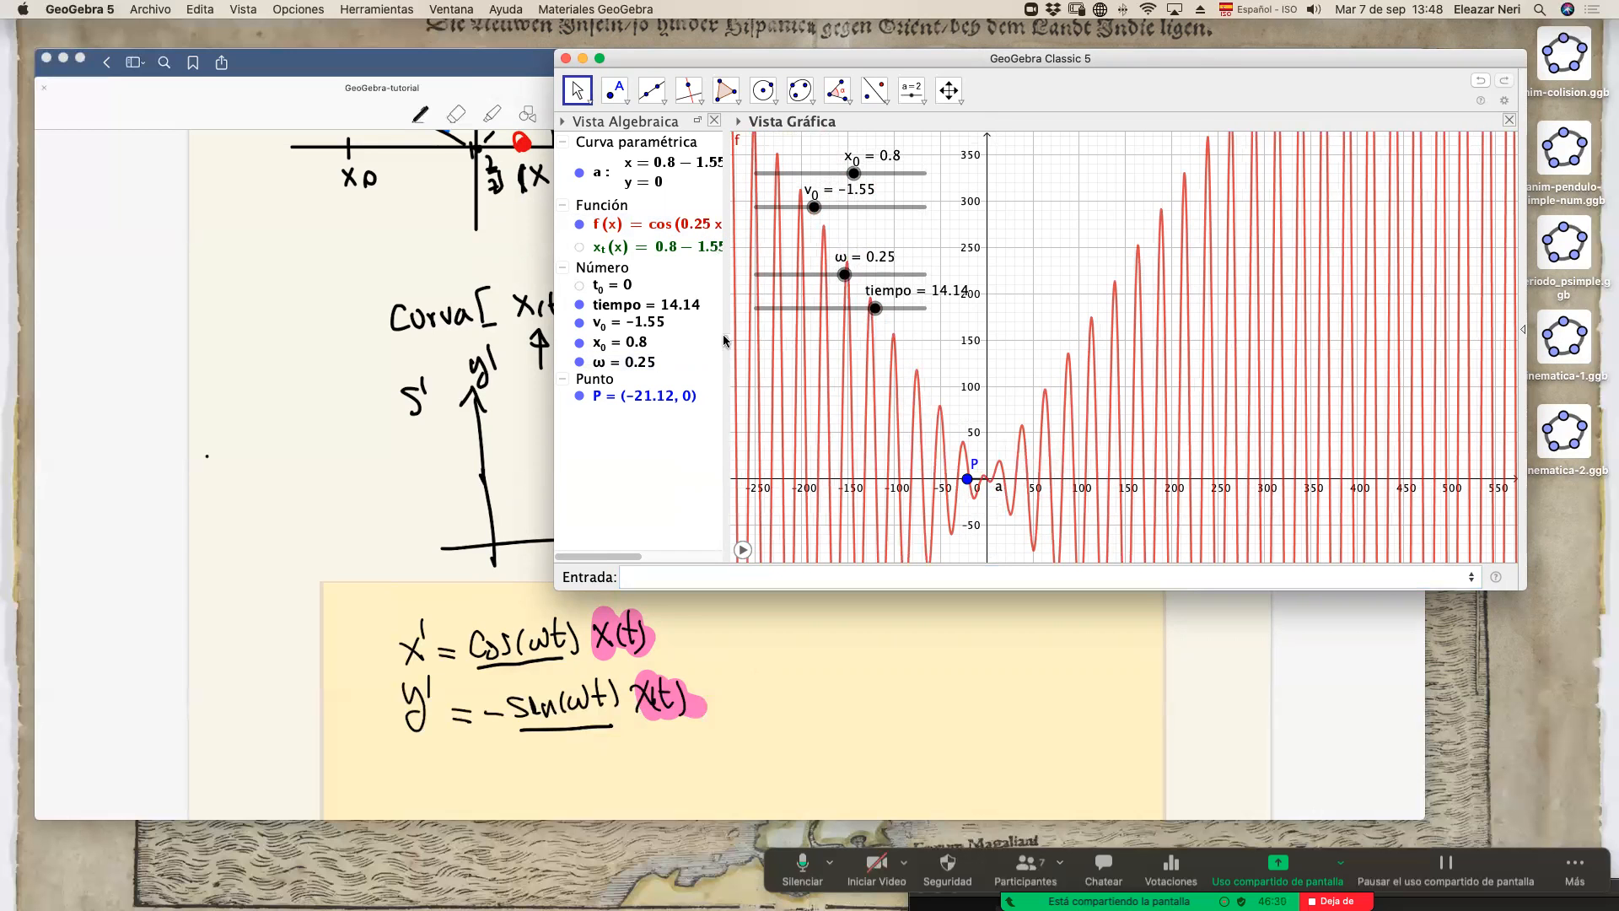
pyautogui.moveTo(849, 275); pyautogui.dragTo(846, 276)
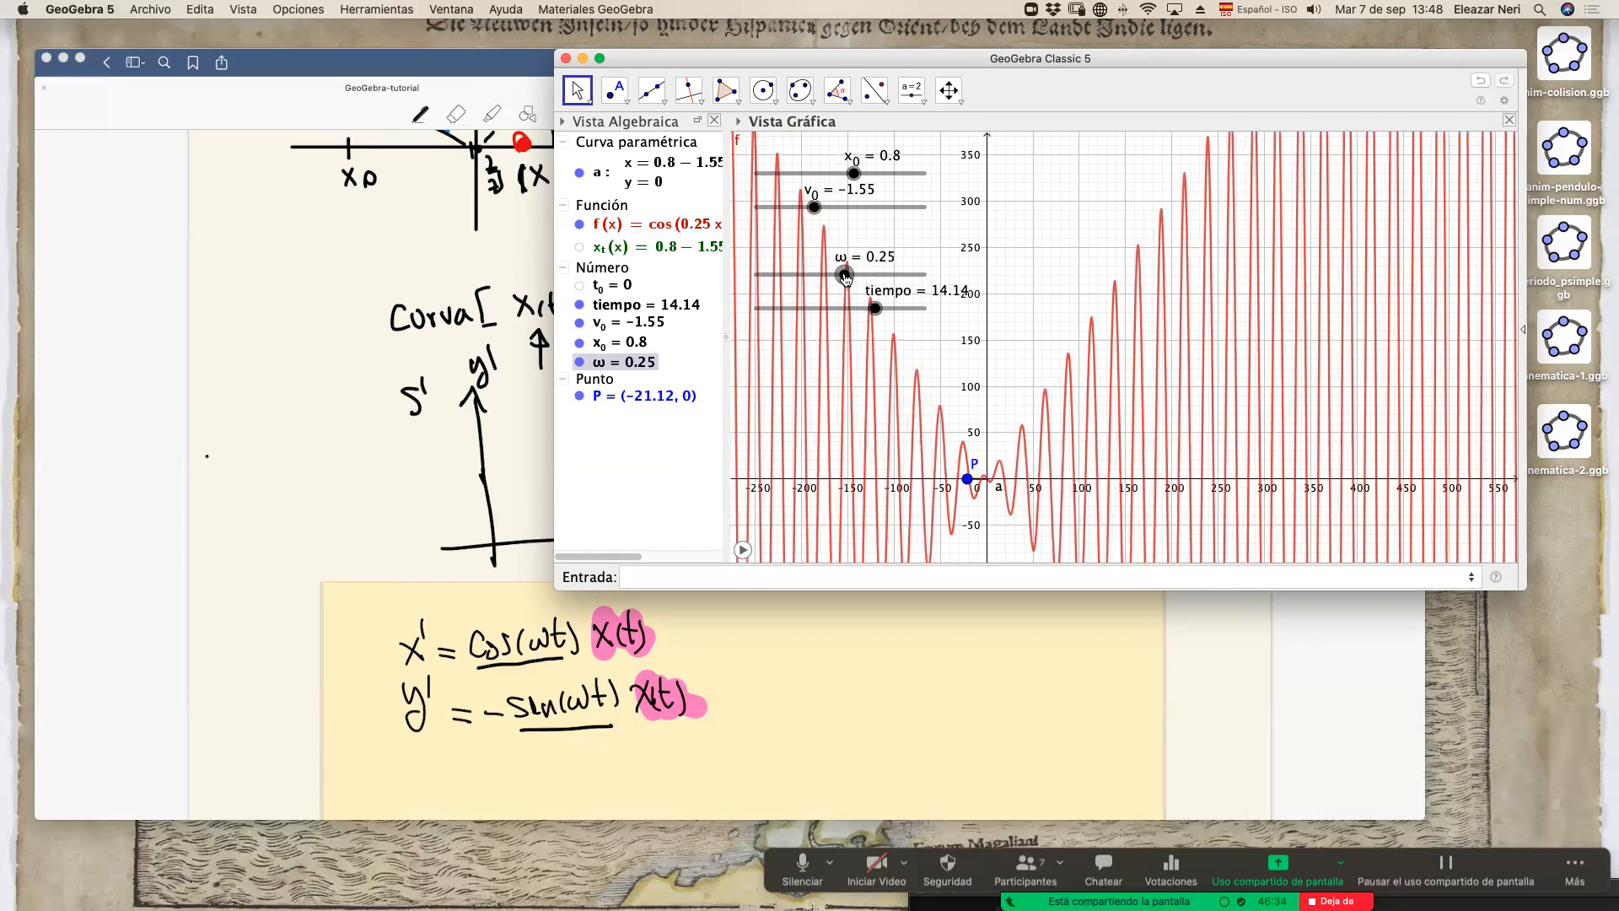
# Rename function f, defined as cos(ω x) x_t(x), to x'_t in its properties.
pyautogui.click(656, 248)
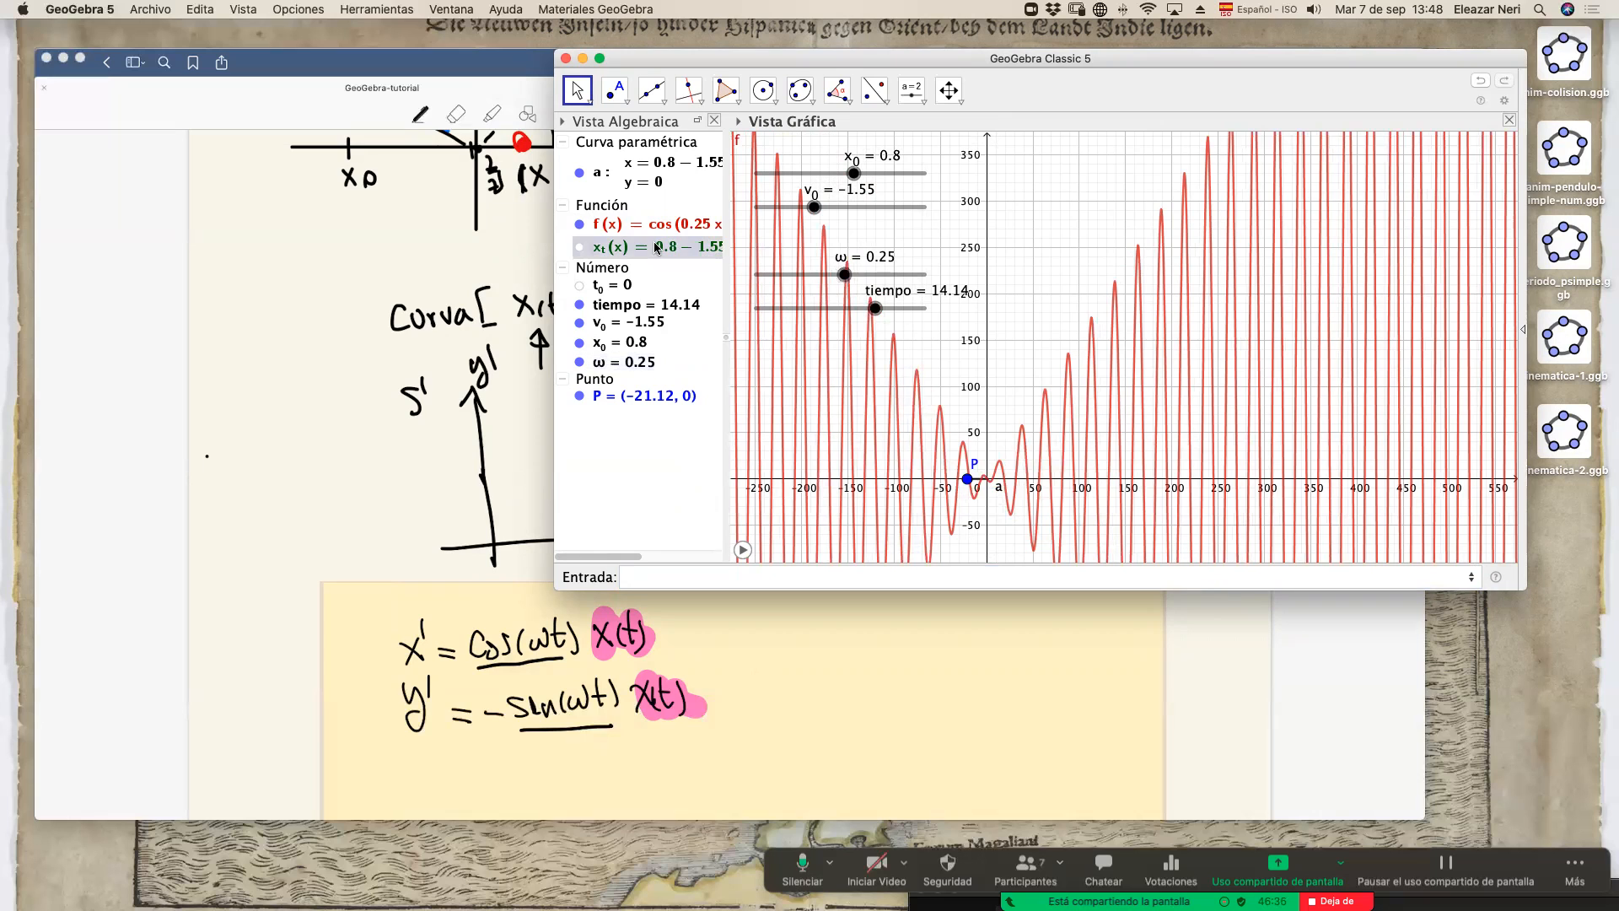
pyautogui.doubleClick(647, 225)
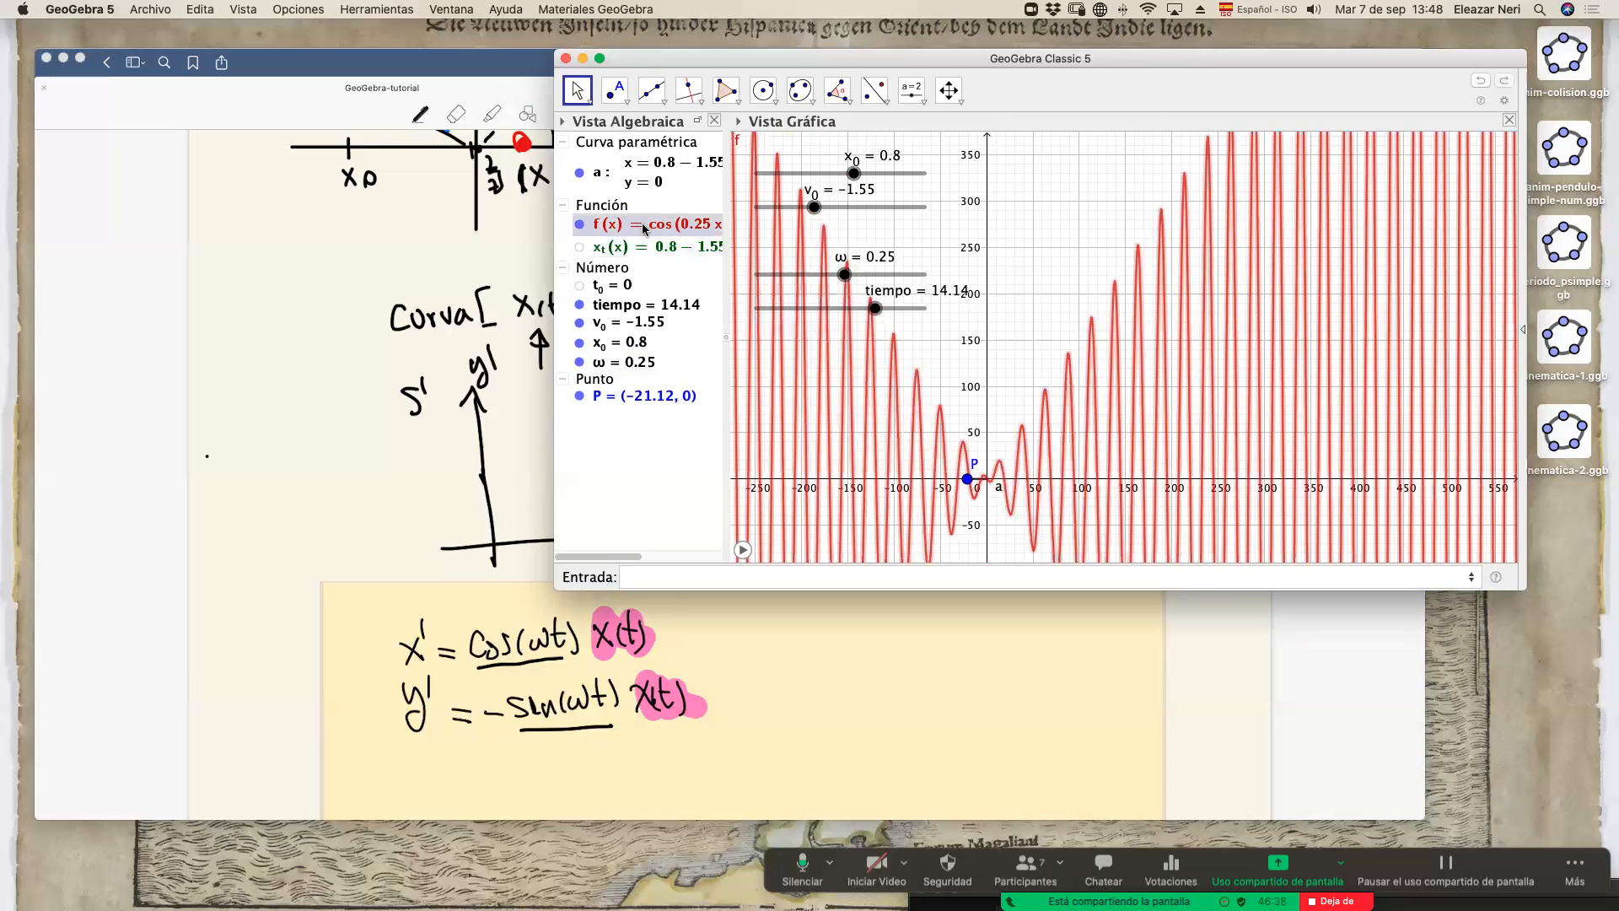
pyautogui.press('BackSpace')
pyautogui.press('BackSpace')
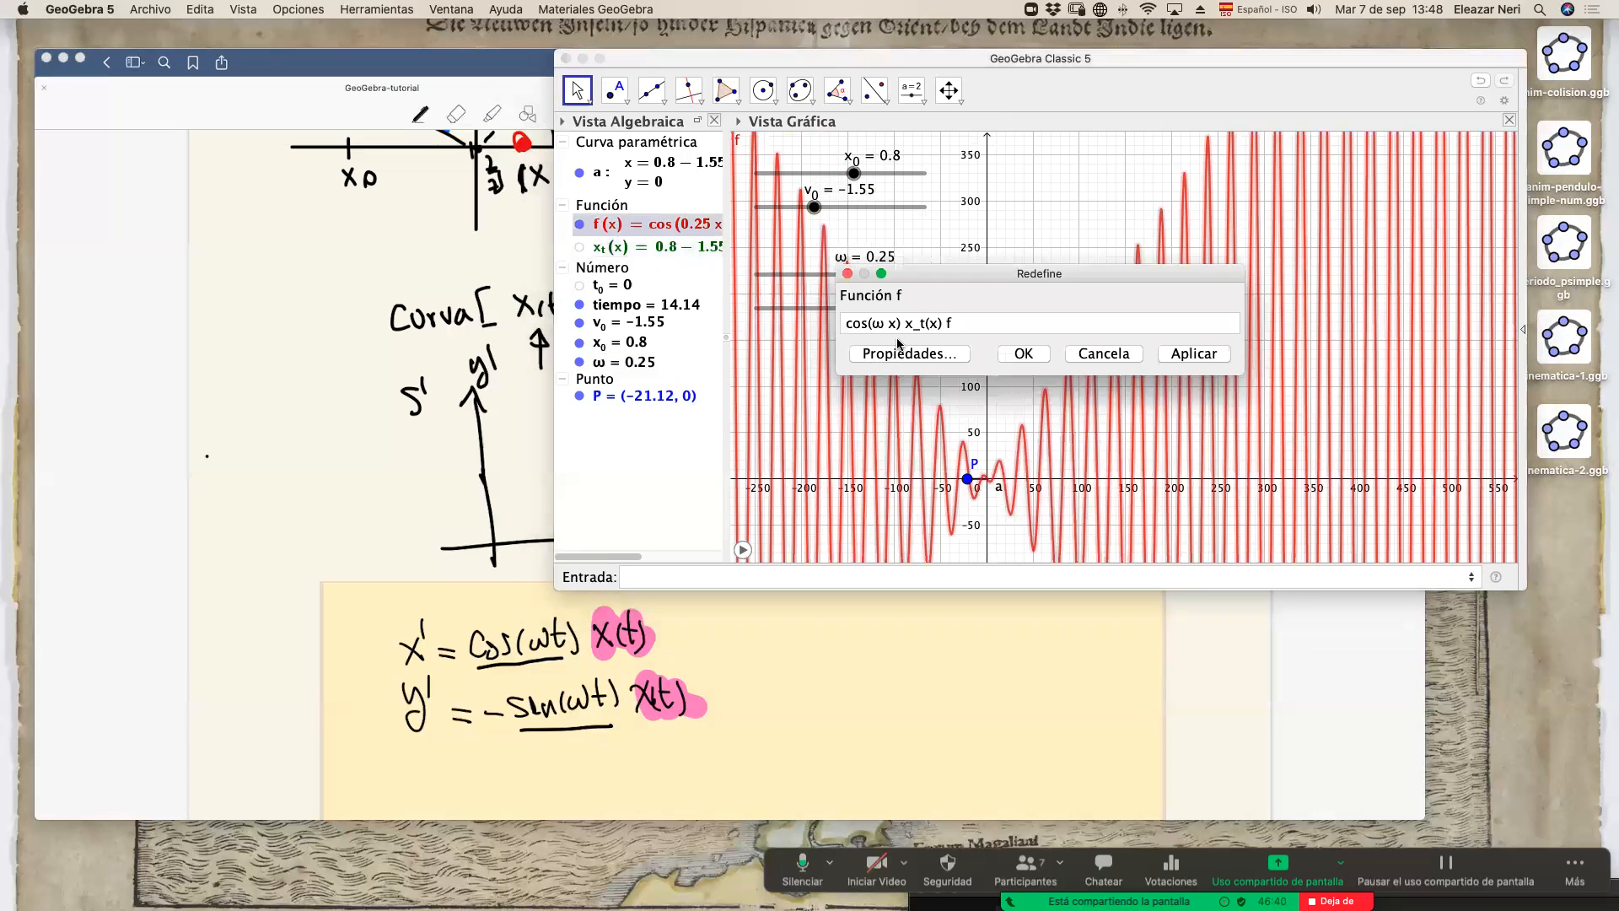
pyautogui.click(901, 354)
pyautogui.moveTo(866, 345); pyautogui.dragTo(308, 234)
pyautogui.click(413, 310)
pyautogui.press('BackSpace')
pyautogui.write('x_t')
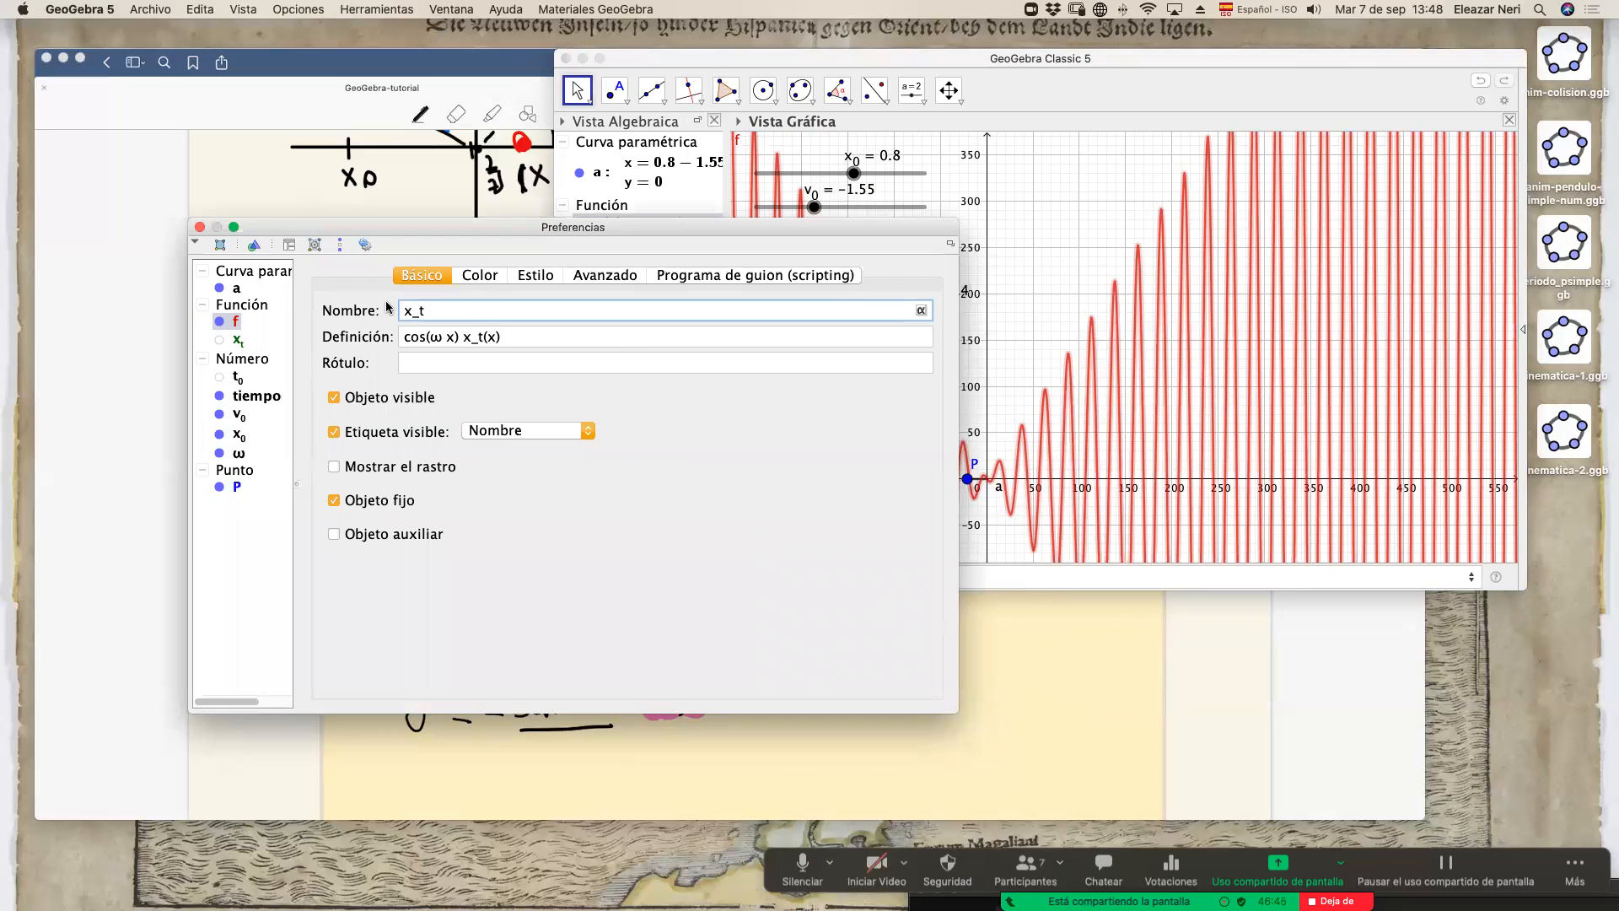
pyautogui.press('Left')
pyautogui.press('Left')
pyautogui.press('Return')
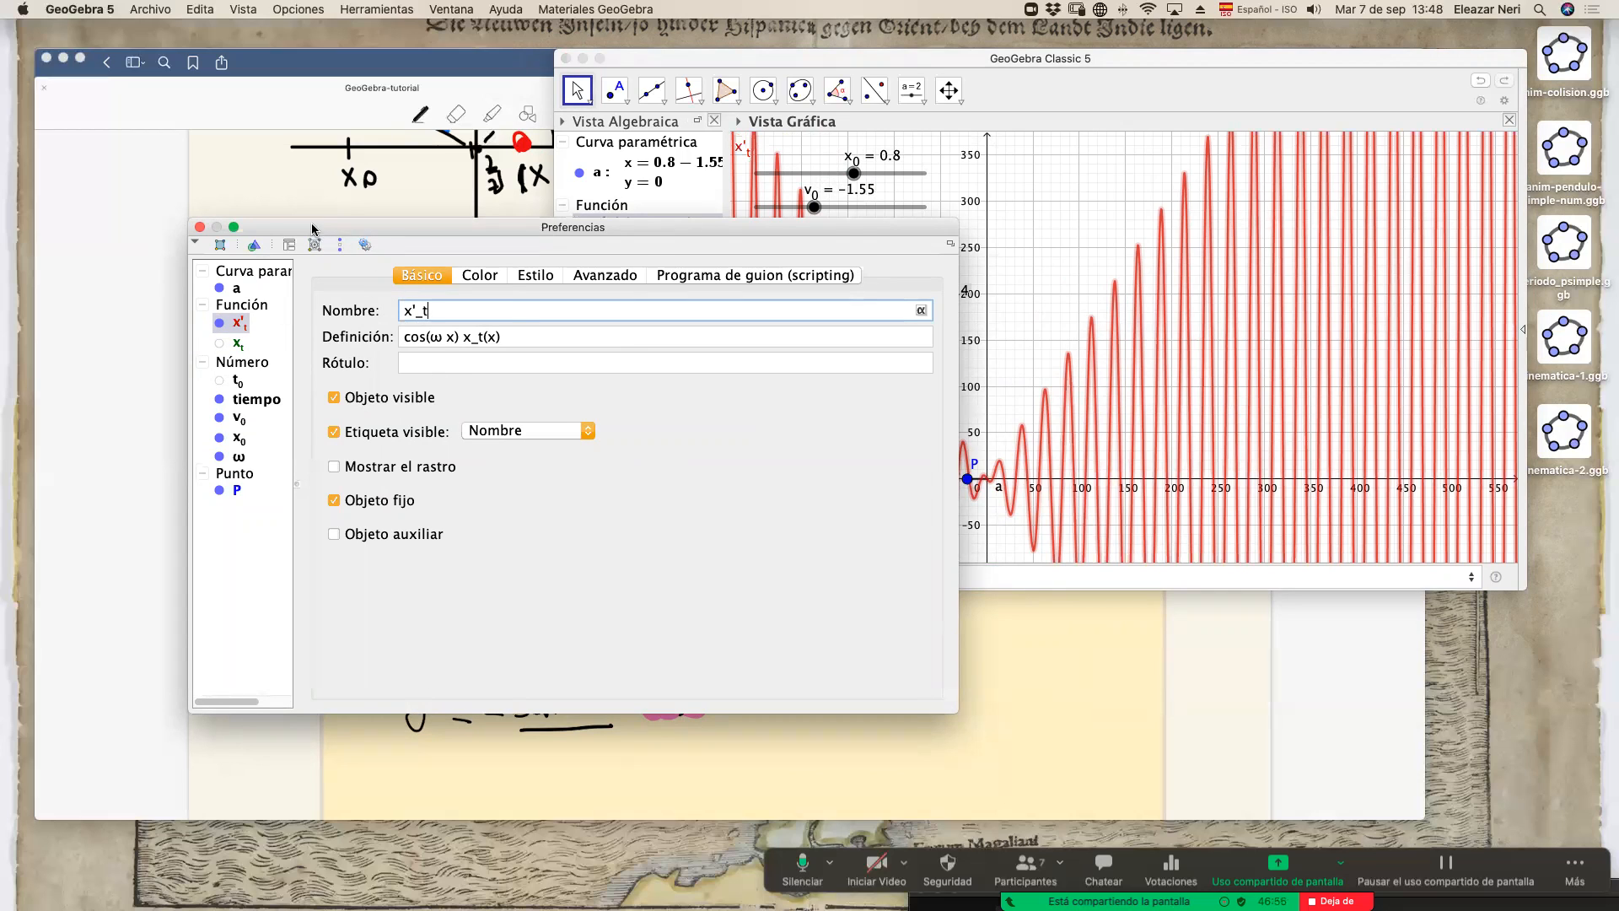
pyautogui.moveTo(312, 229); pyautogui.dragTo(744, 371)
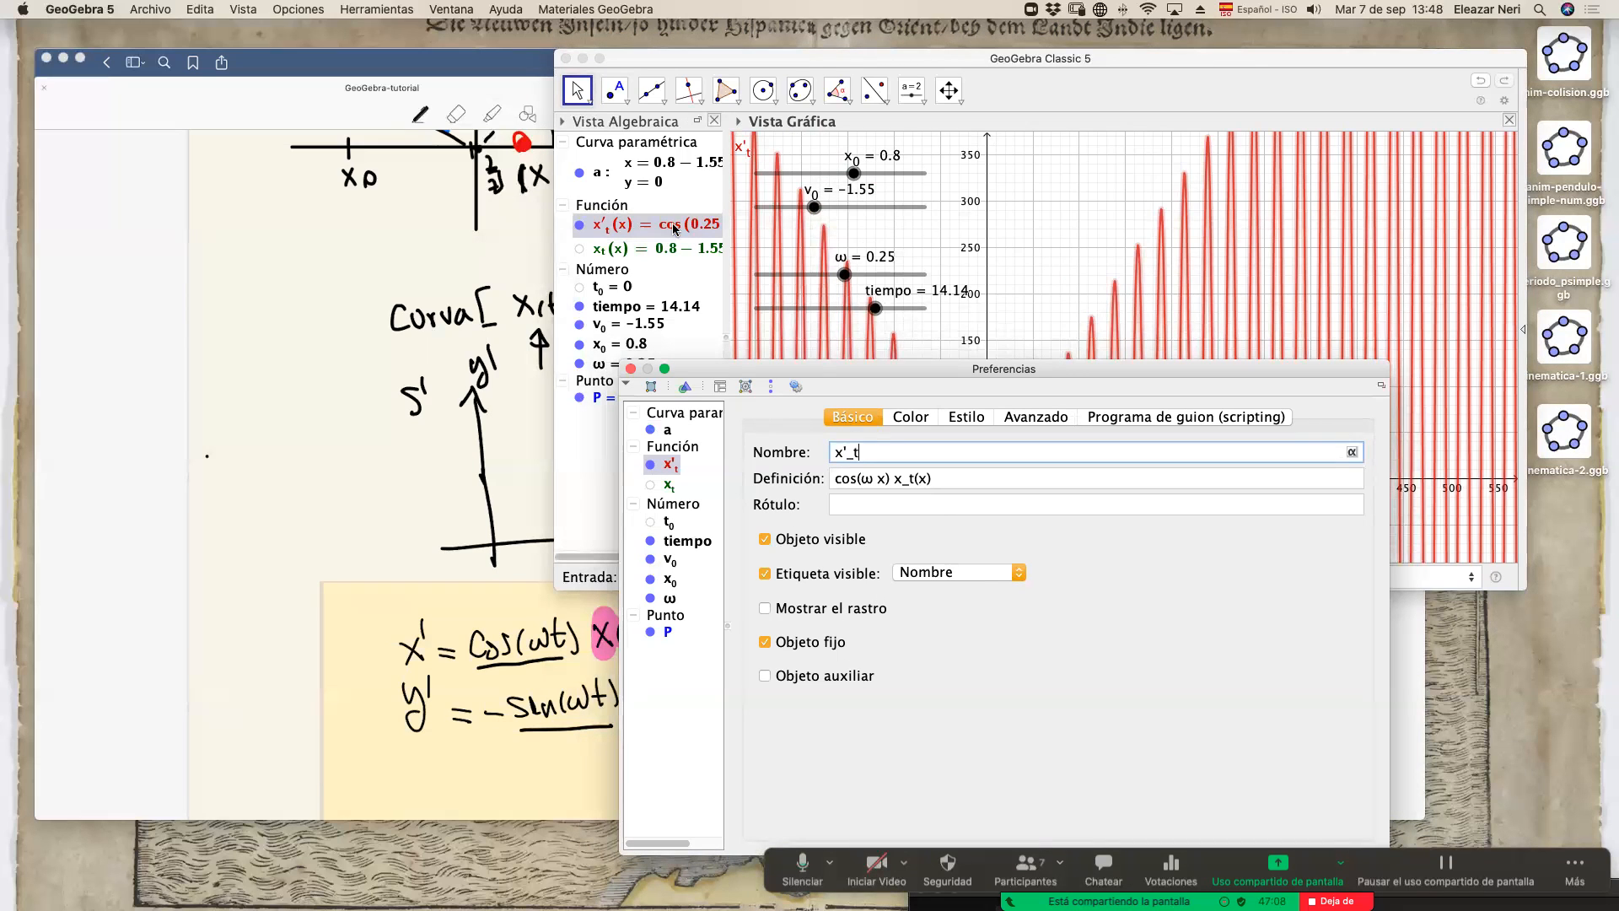
pyautogui.click(630, 372)
# Check the definition of function x_t in its properties and close them.
pyautogui.click(651, 248)
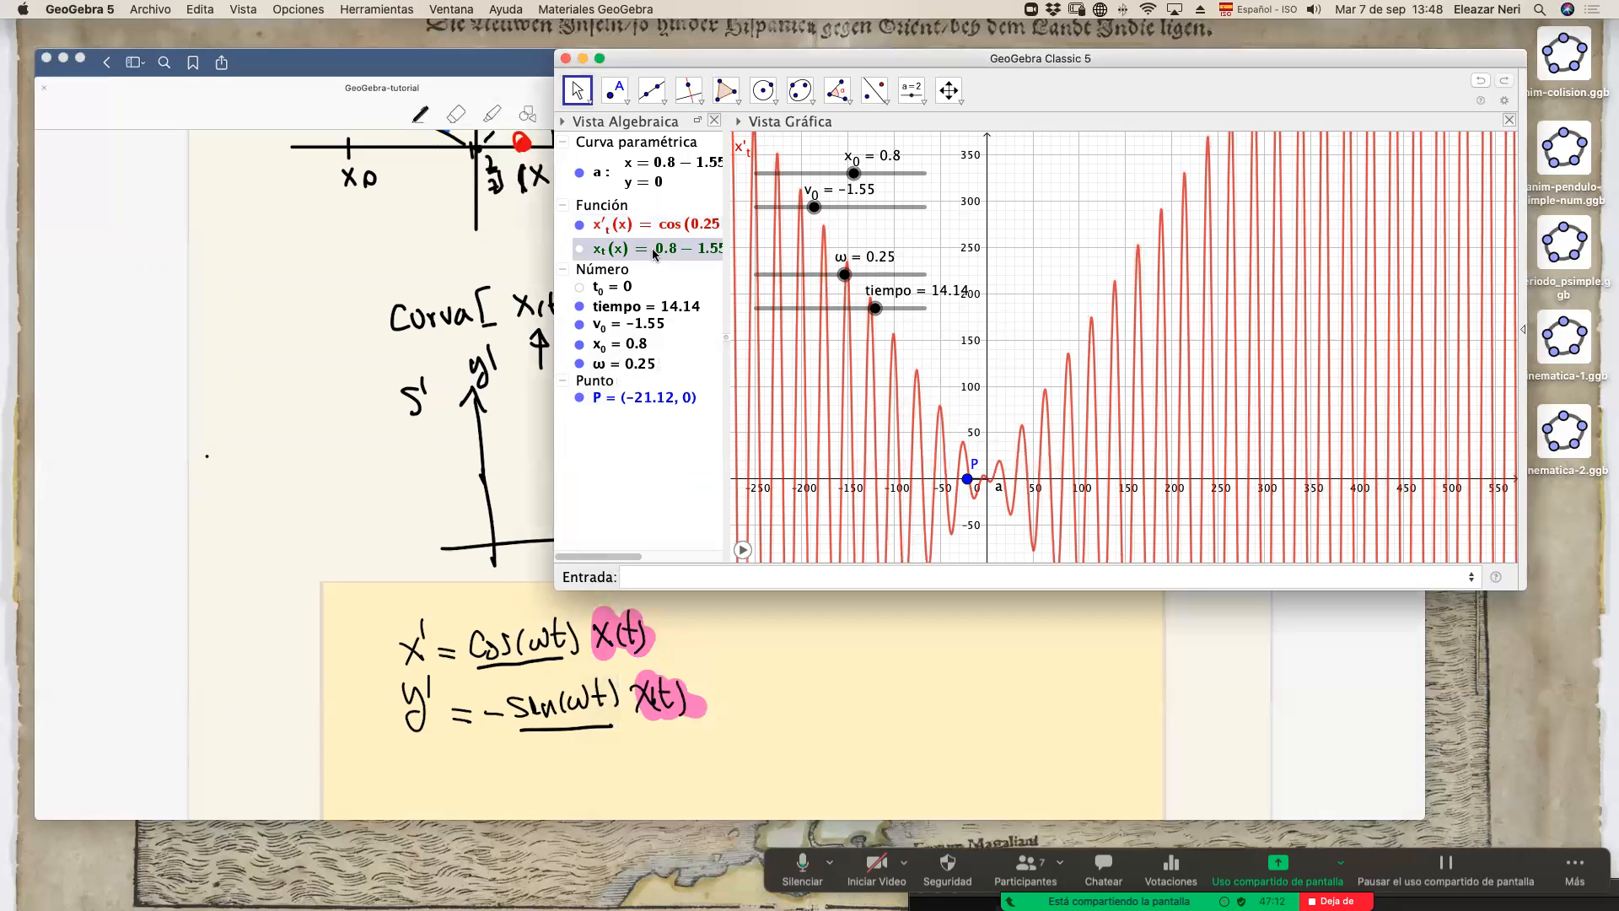
pyautogui.rightClick(651, 248)
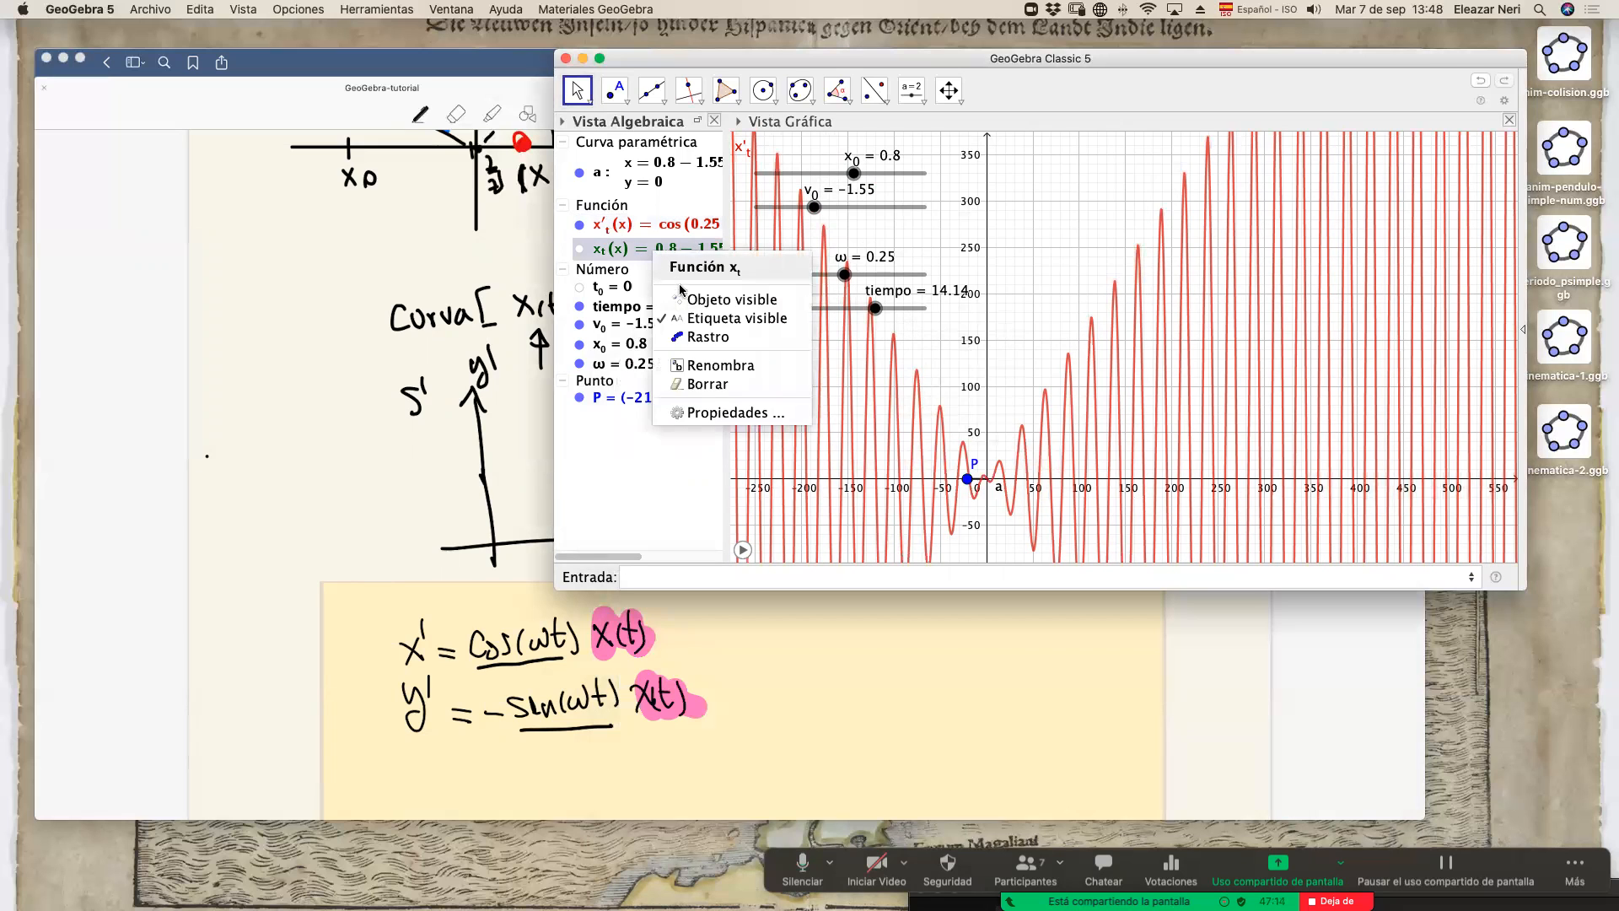
pyautogui.click(700, 414)
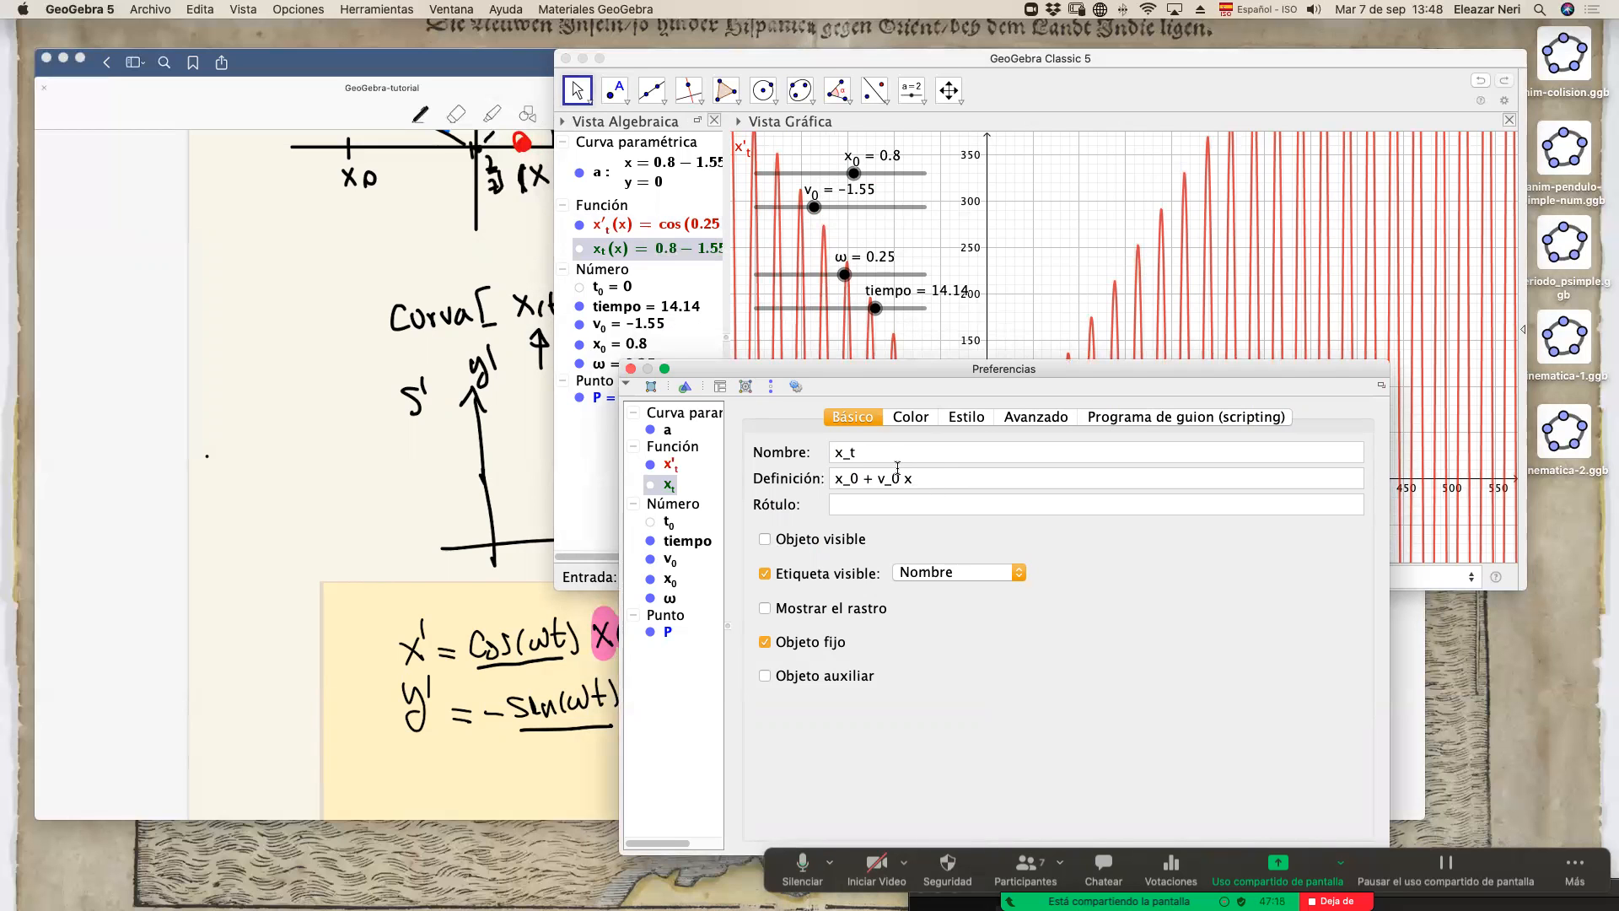
pyautogui.click(631, 370)
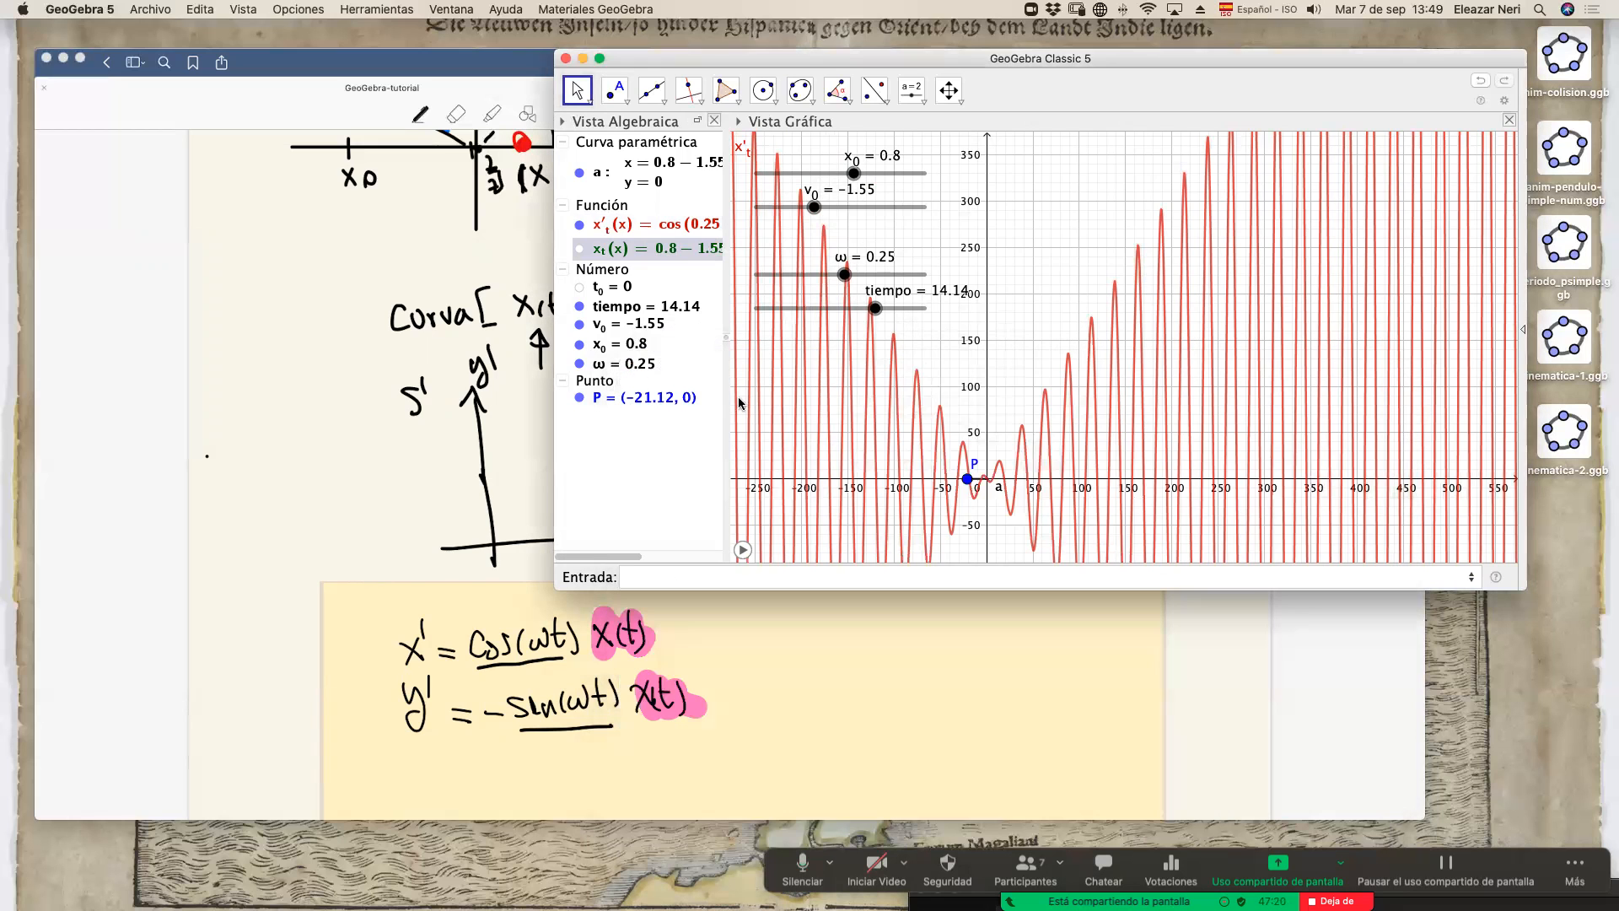
# Show the graph of x_t together with x'_t to compare the straight line with the oscillation's envelope.
pyautogui.scroll(-6, 854, 422)
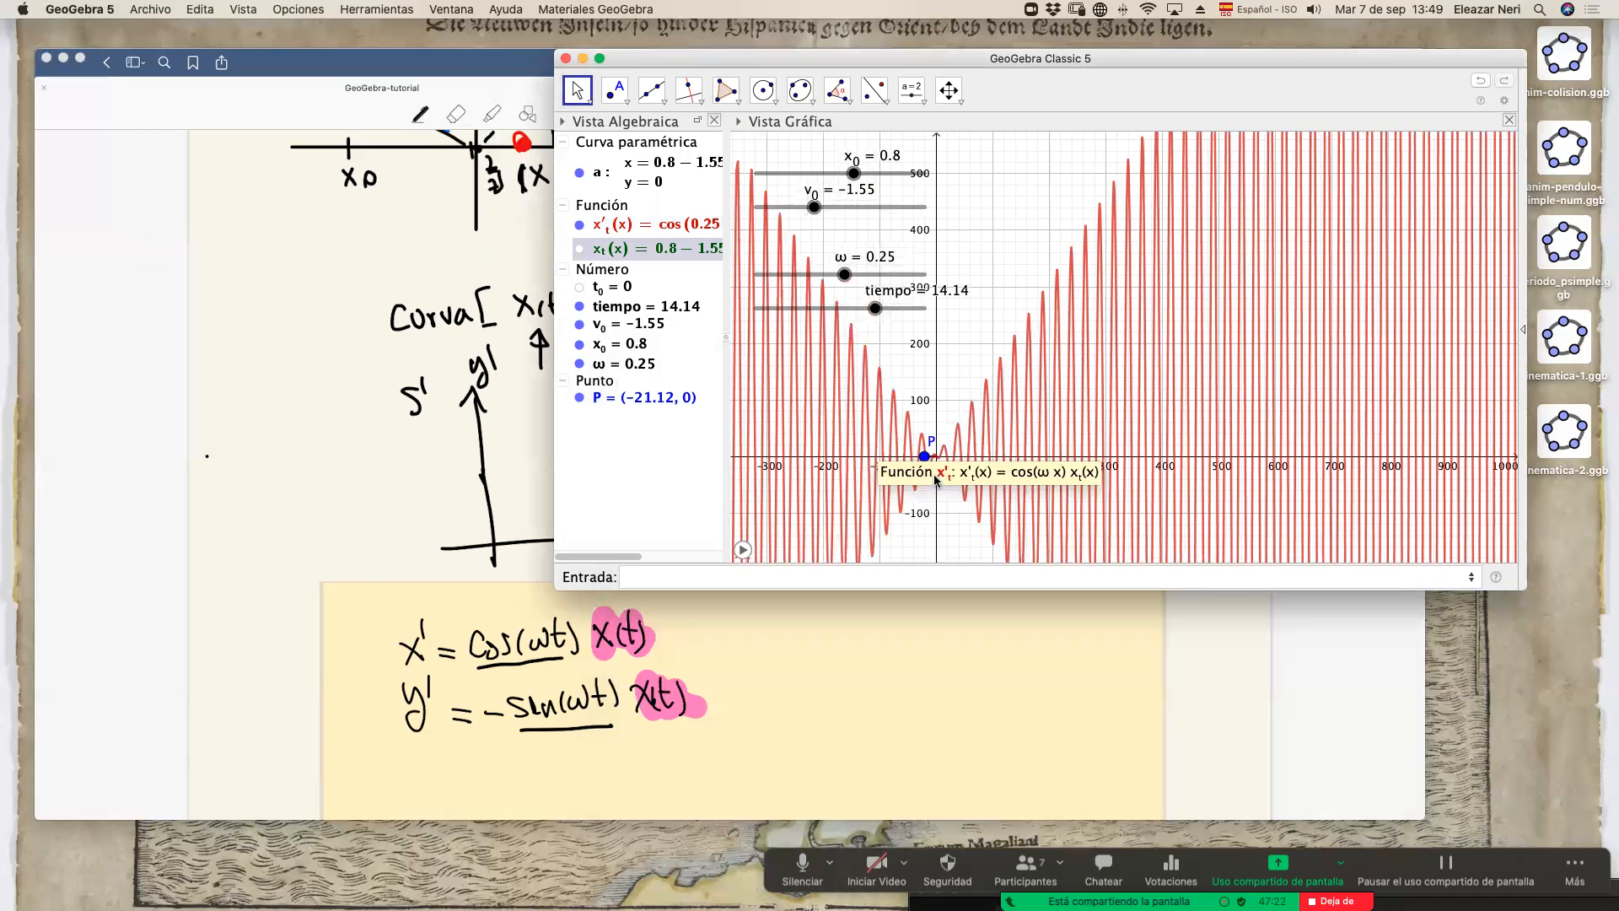
pyautogui.scroll(-5, 905, 491)
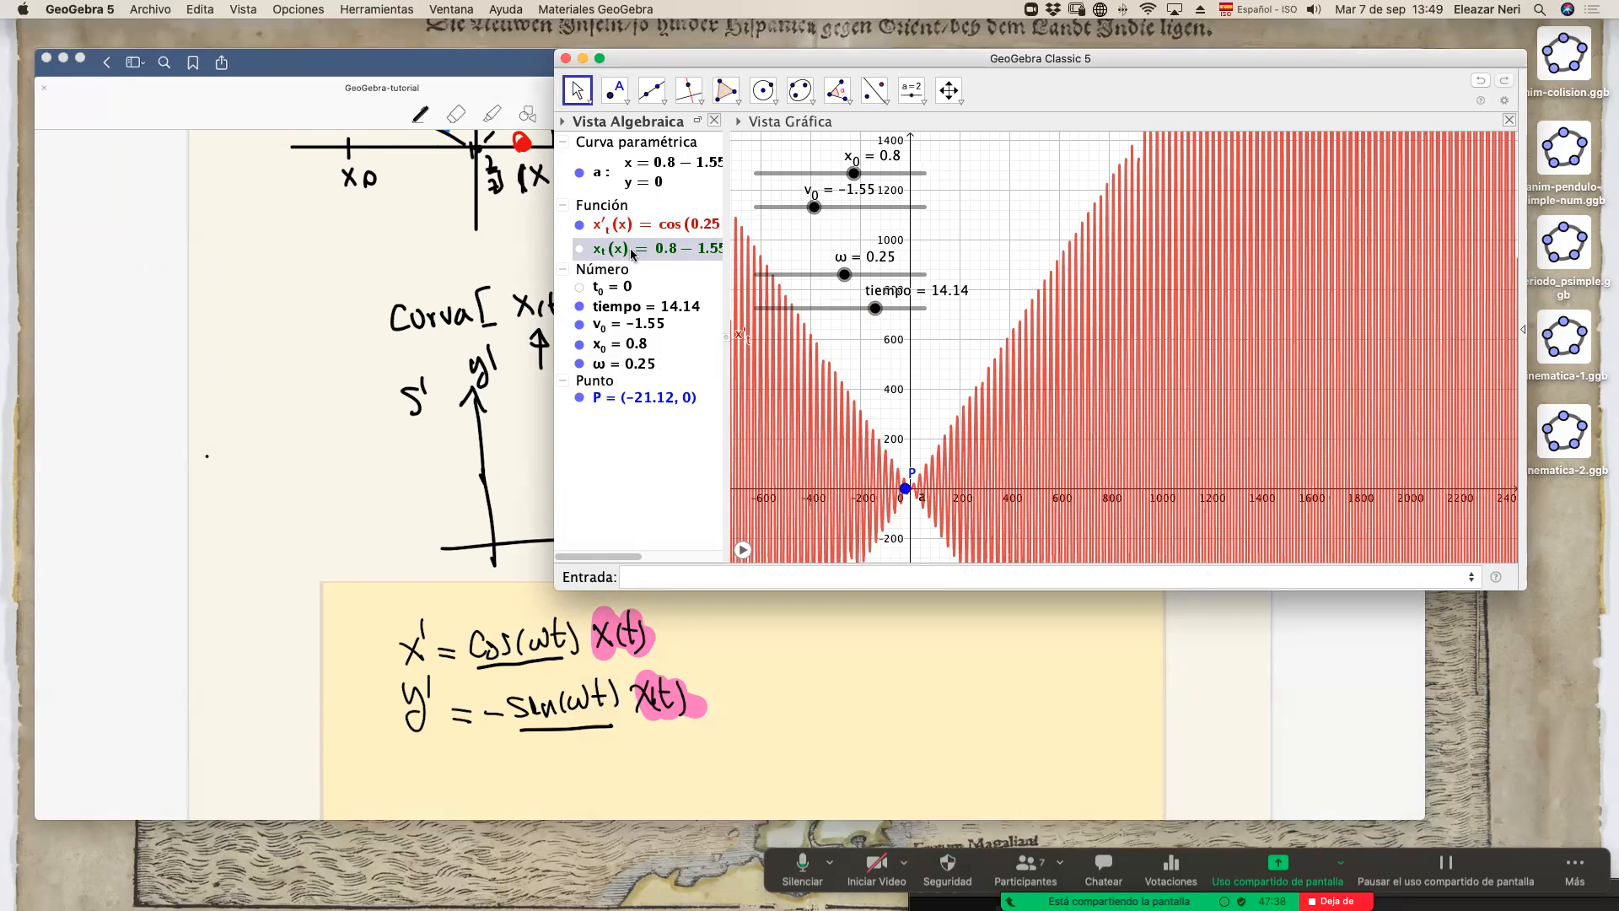
pyautogui.click(580, 249)
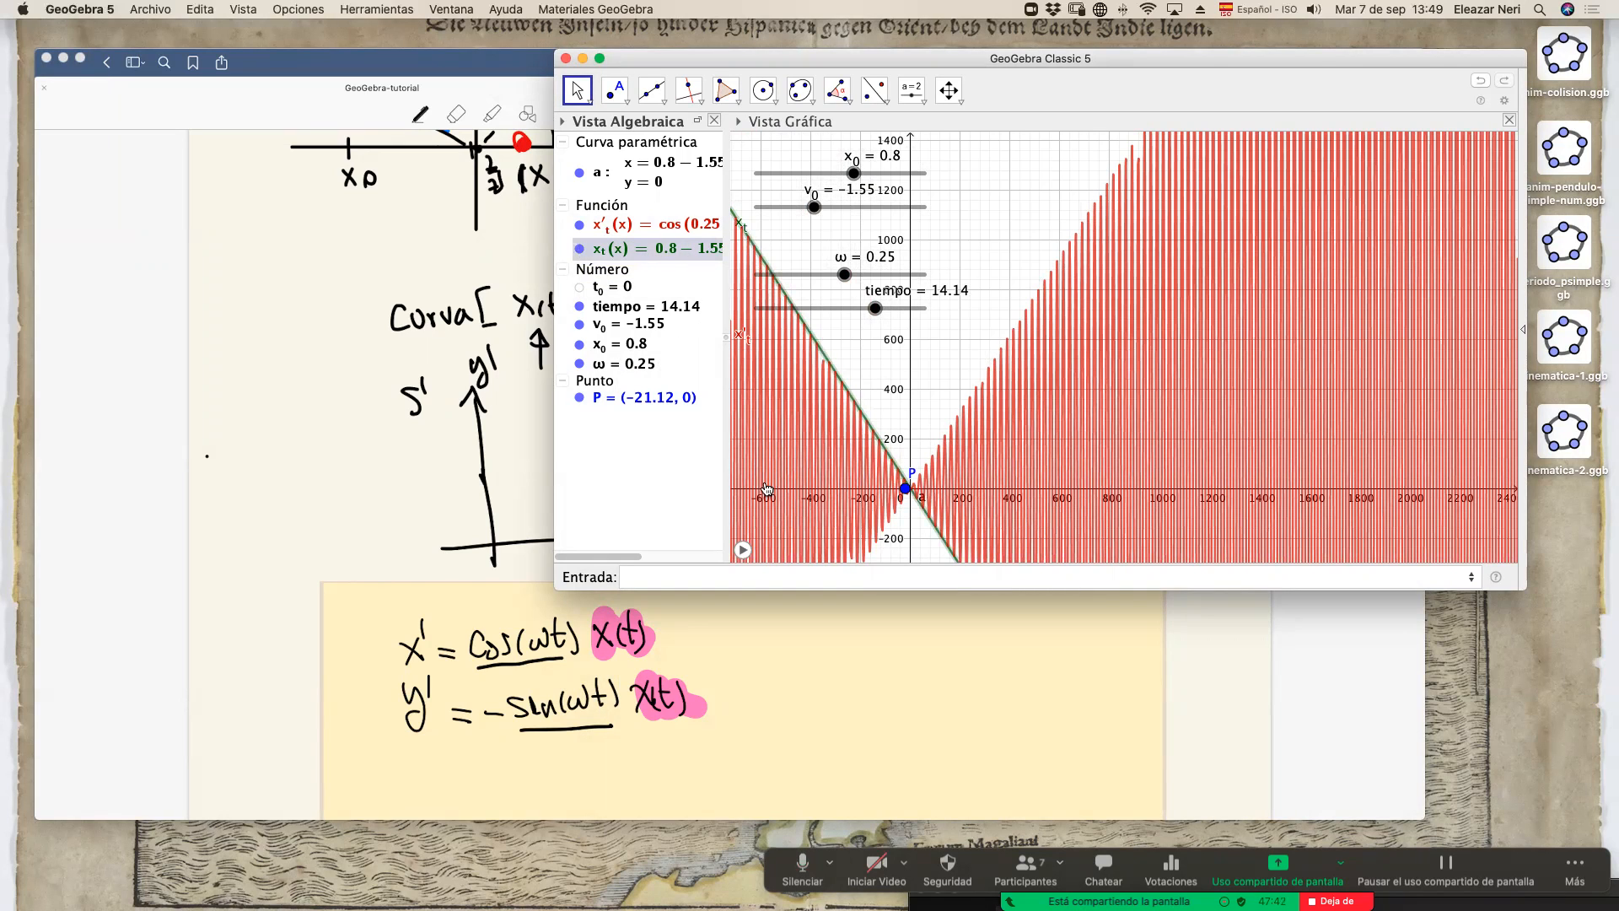
pyautogui.scroll(-6, 944, 481)
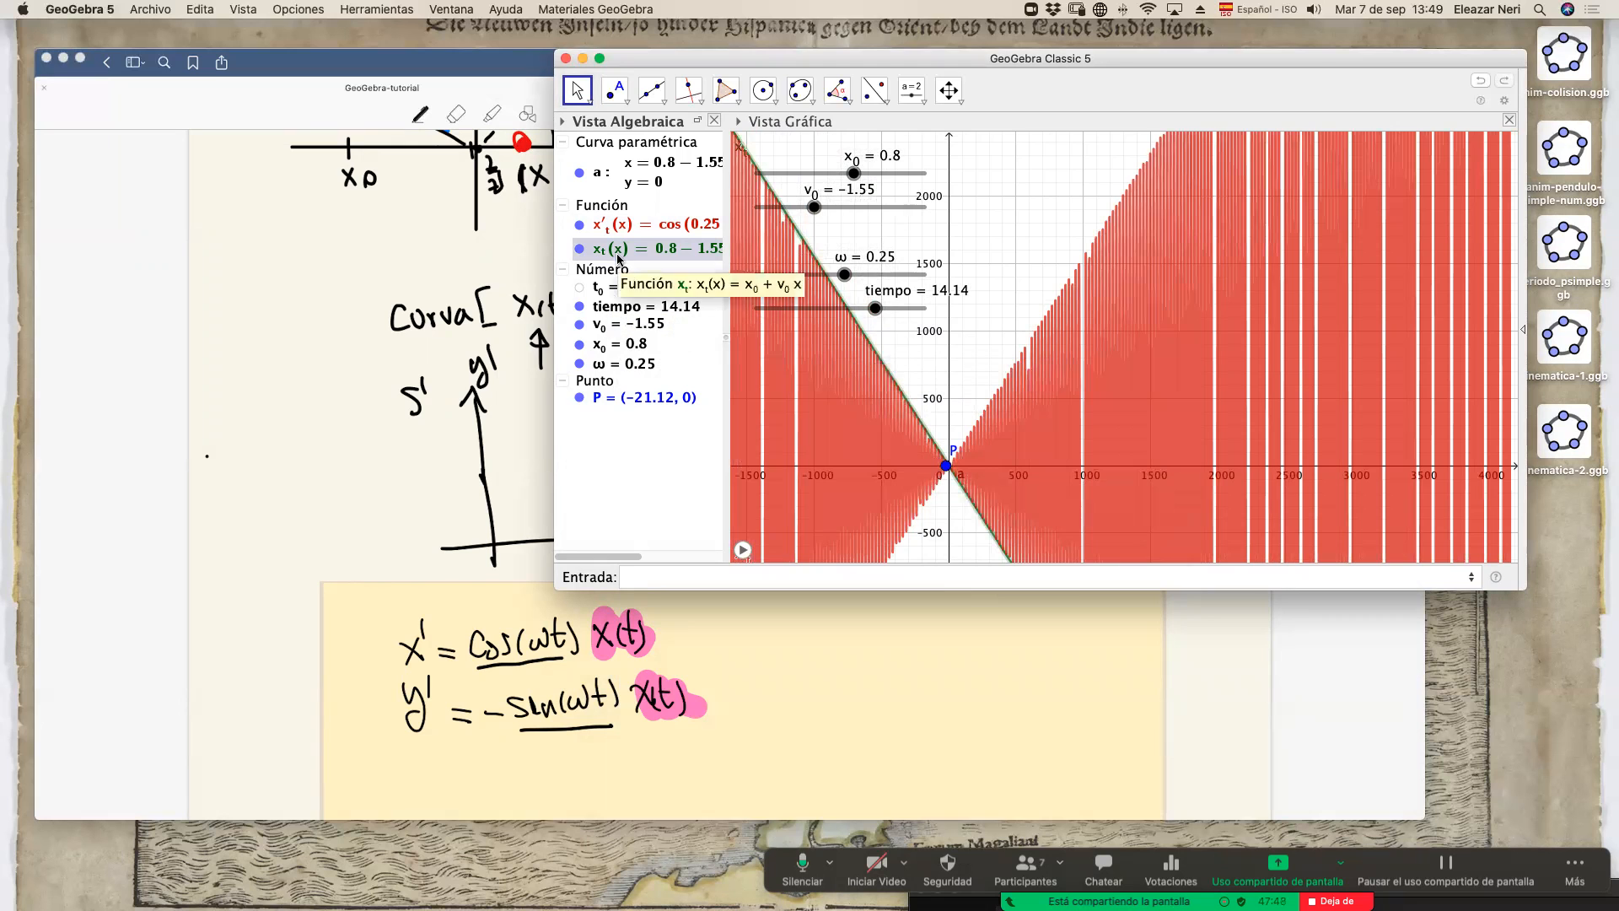
pyautogui.scroll(2, 827, 374)
pyautogui.scroll(2, 870, 383)
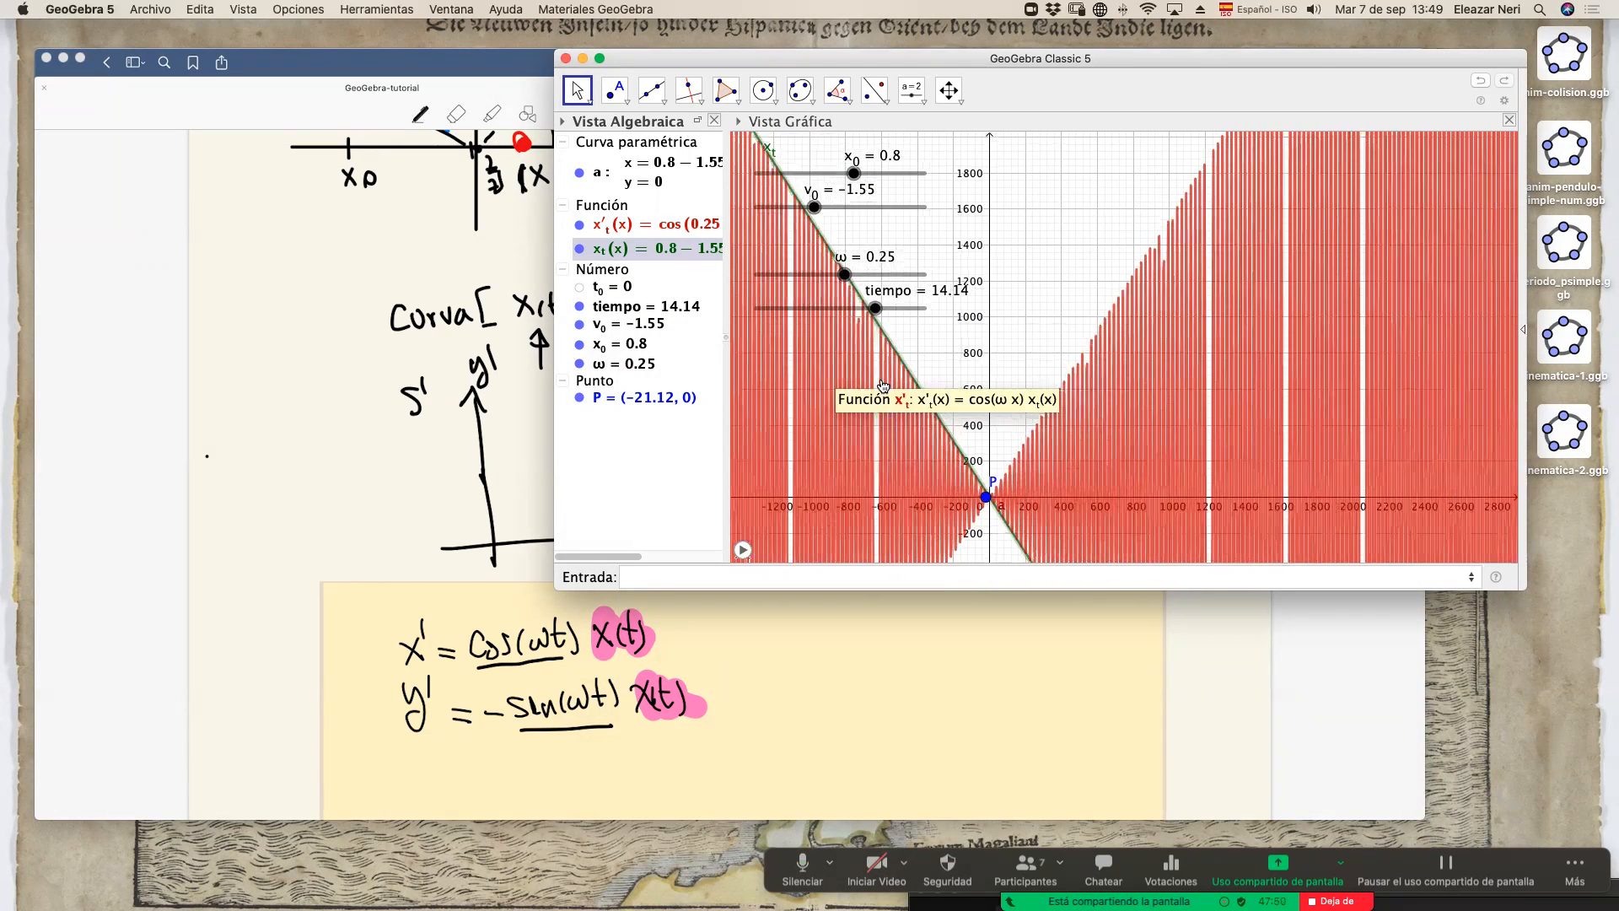
pyautogui.click(648, 226)
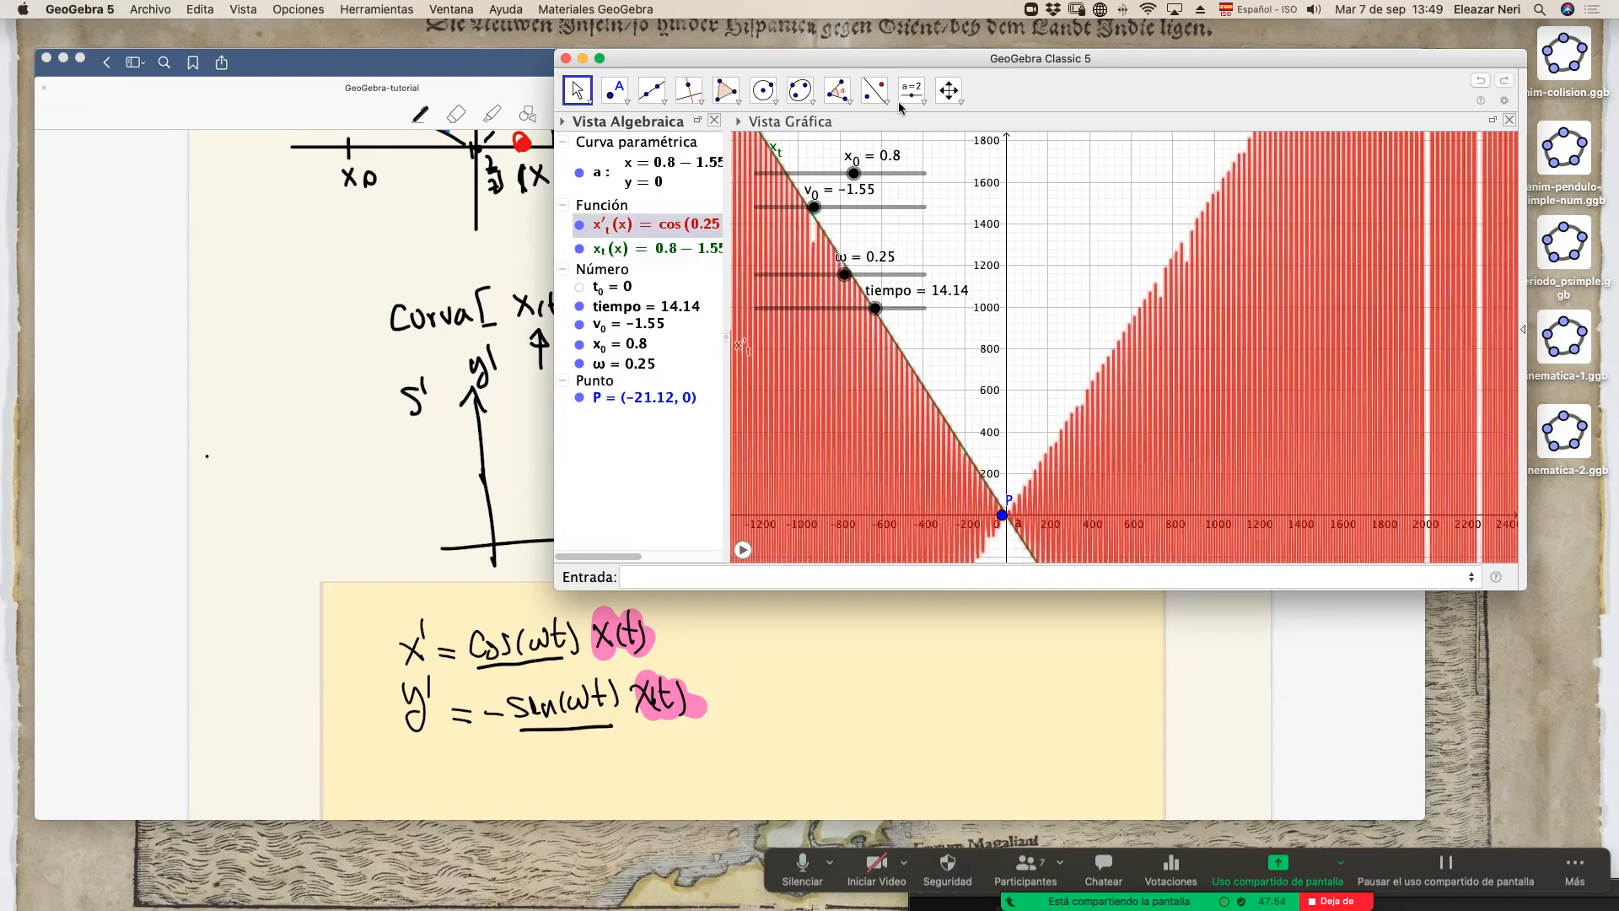
# Hide the graphs of x'_t and x_t, leaving point P and its path displayed near the centre of the graph.
pyautogui.moveTo(890, 66); pyautogui.dragTo(830, 74)
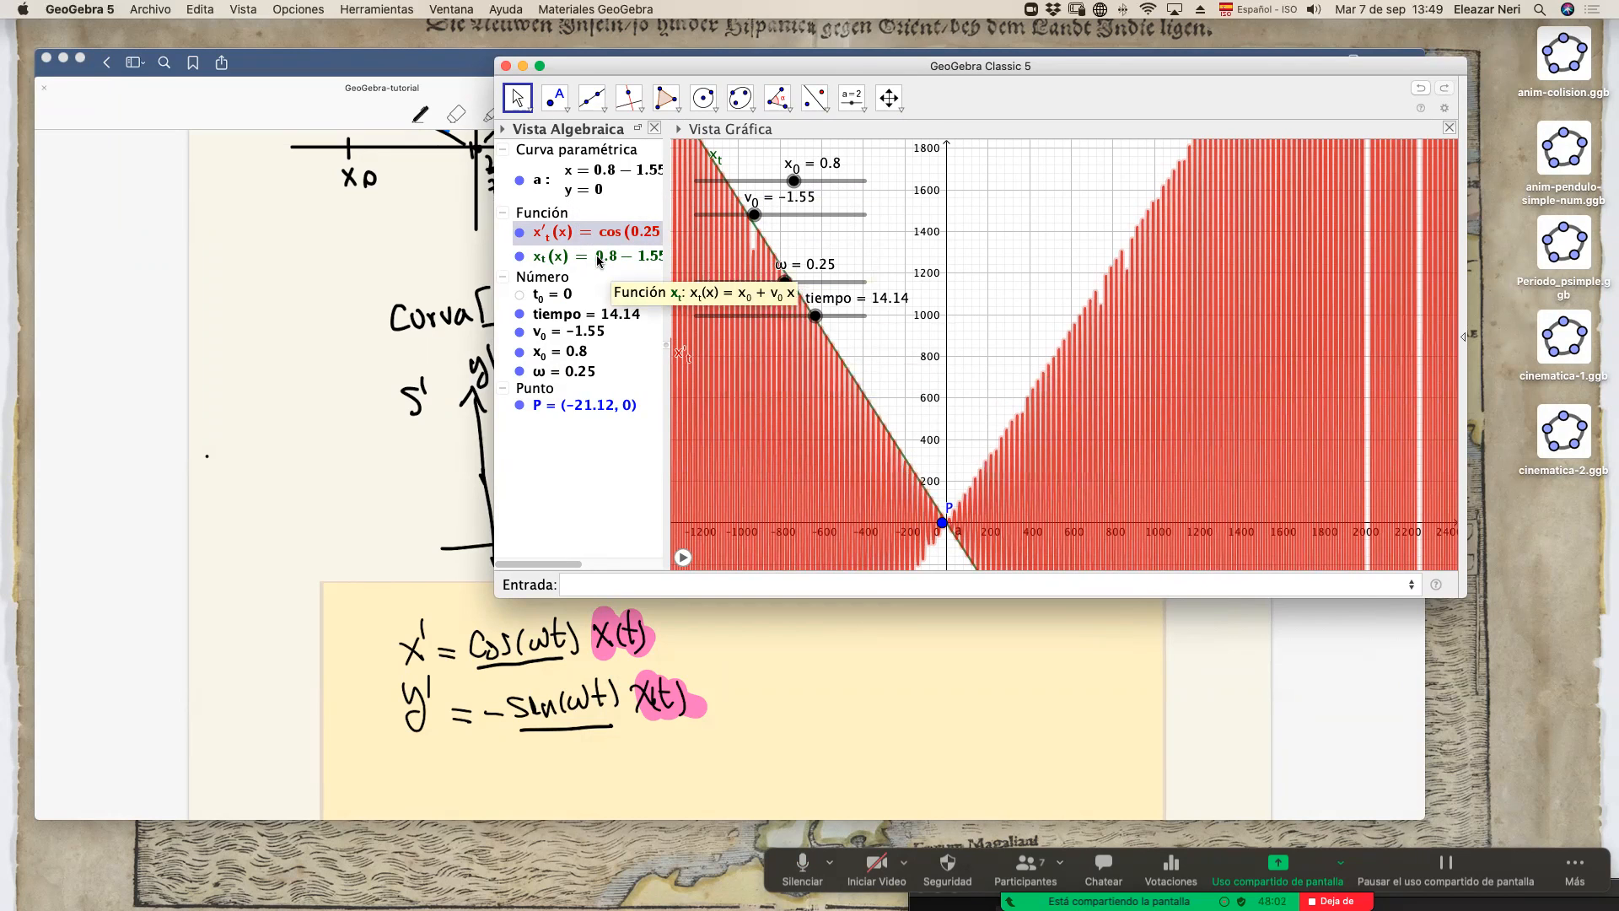
pyautogui.click(520, 233)
pyautogui.click(519, 256)
pyautogui.moveTo(763, 66); pyautogui.dragTo(679, 82)
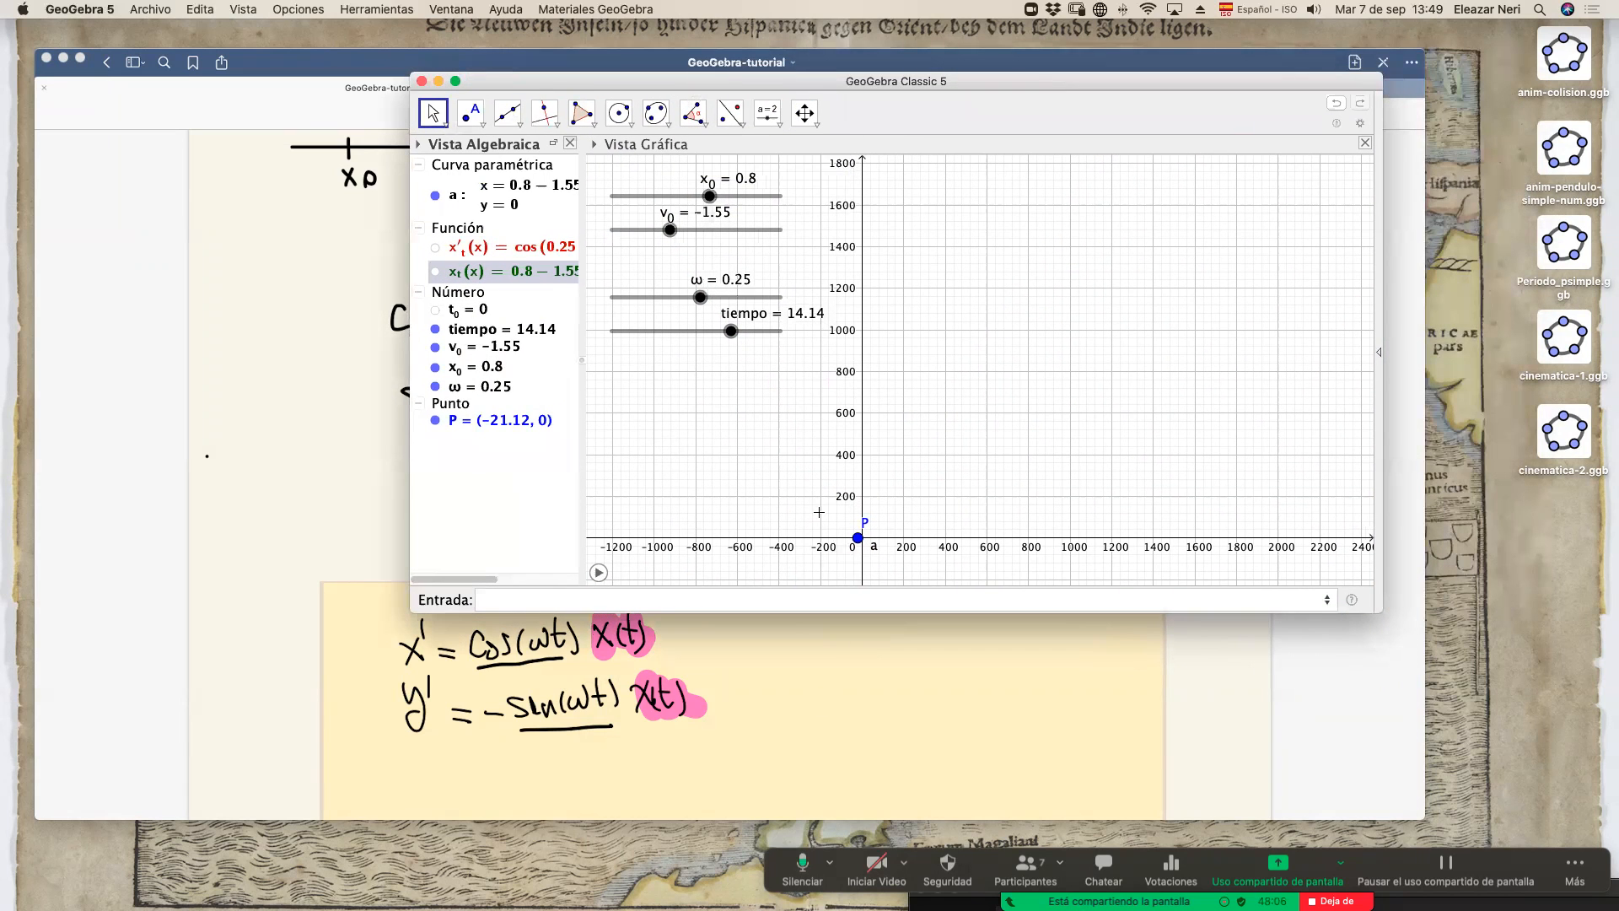
pyautogui.scroll(-3, 820, 510)
pyautogui.moveTo(820, 508); pyautogui.dragTo(918, 381)
pyautogui.scroll(-1, 890, 499)
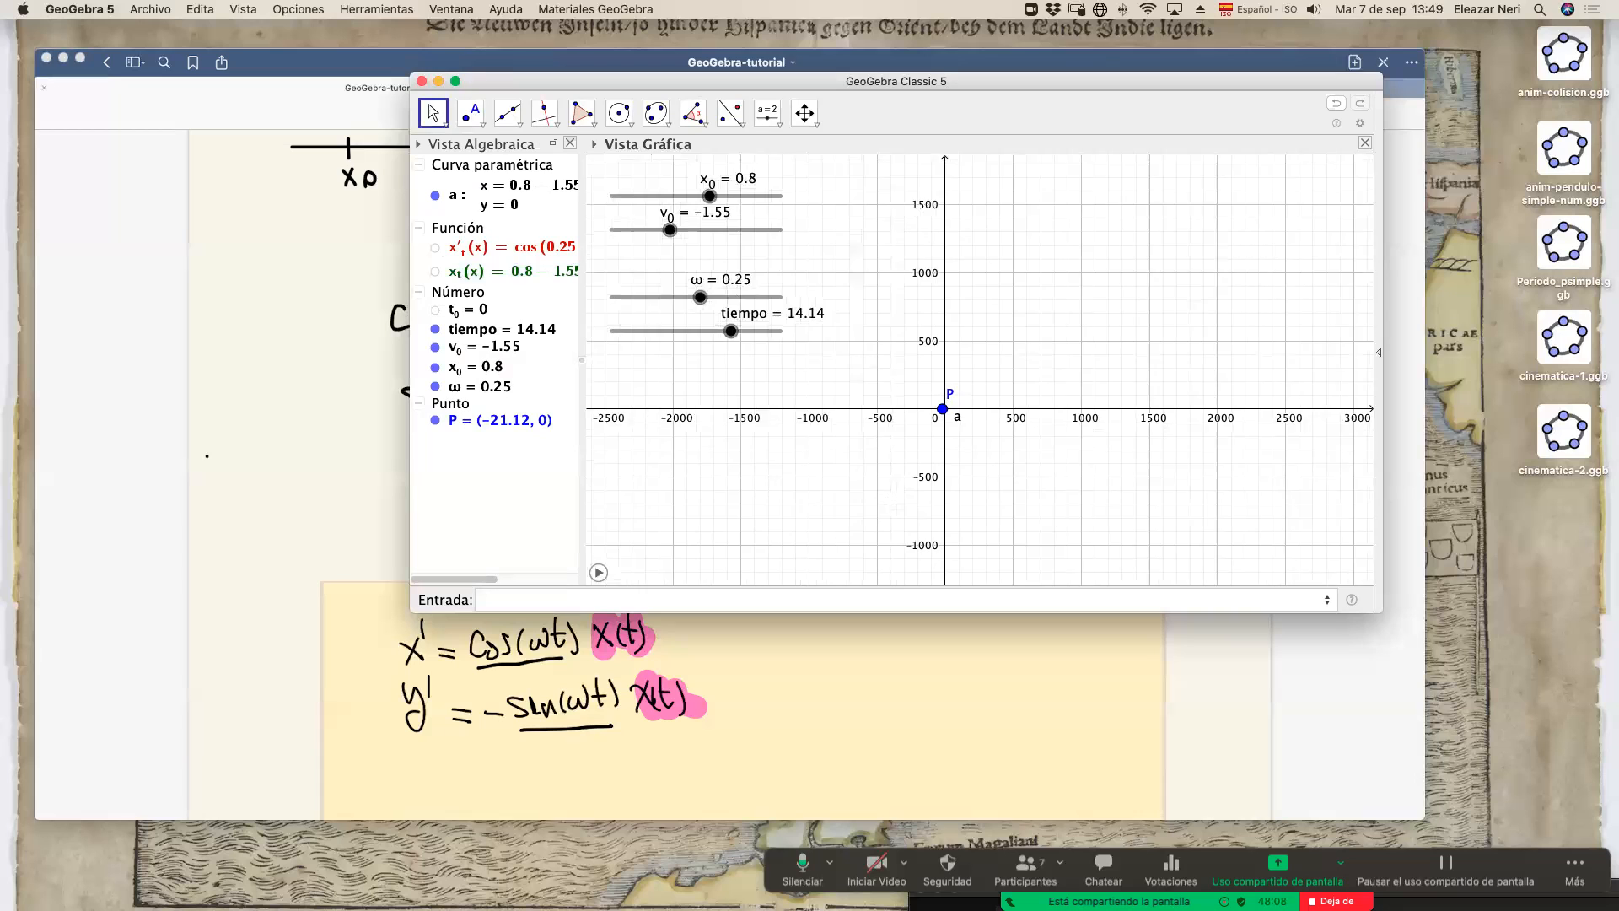
# Try to define the y′ function by entering -sen(ω).
pyautogui.scroll(-3, 890, 499)
pyautogui.scroll(5, 879, 388)
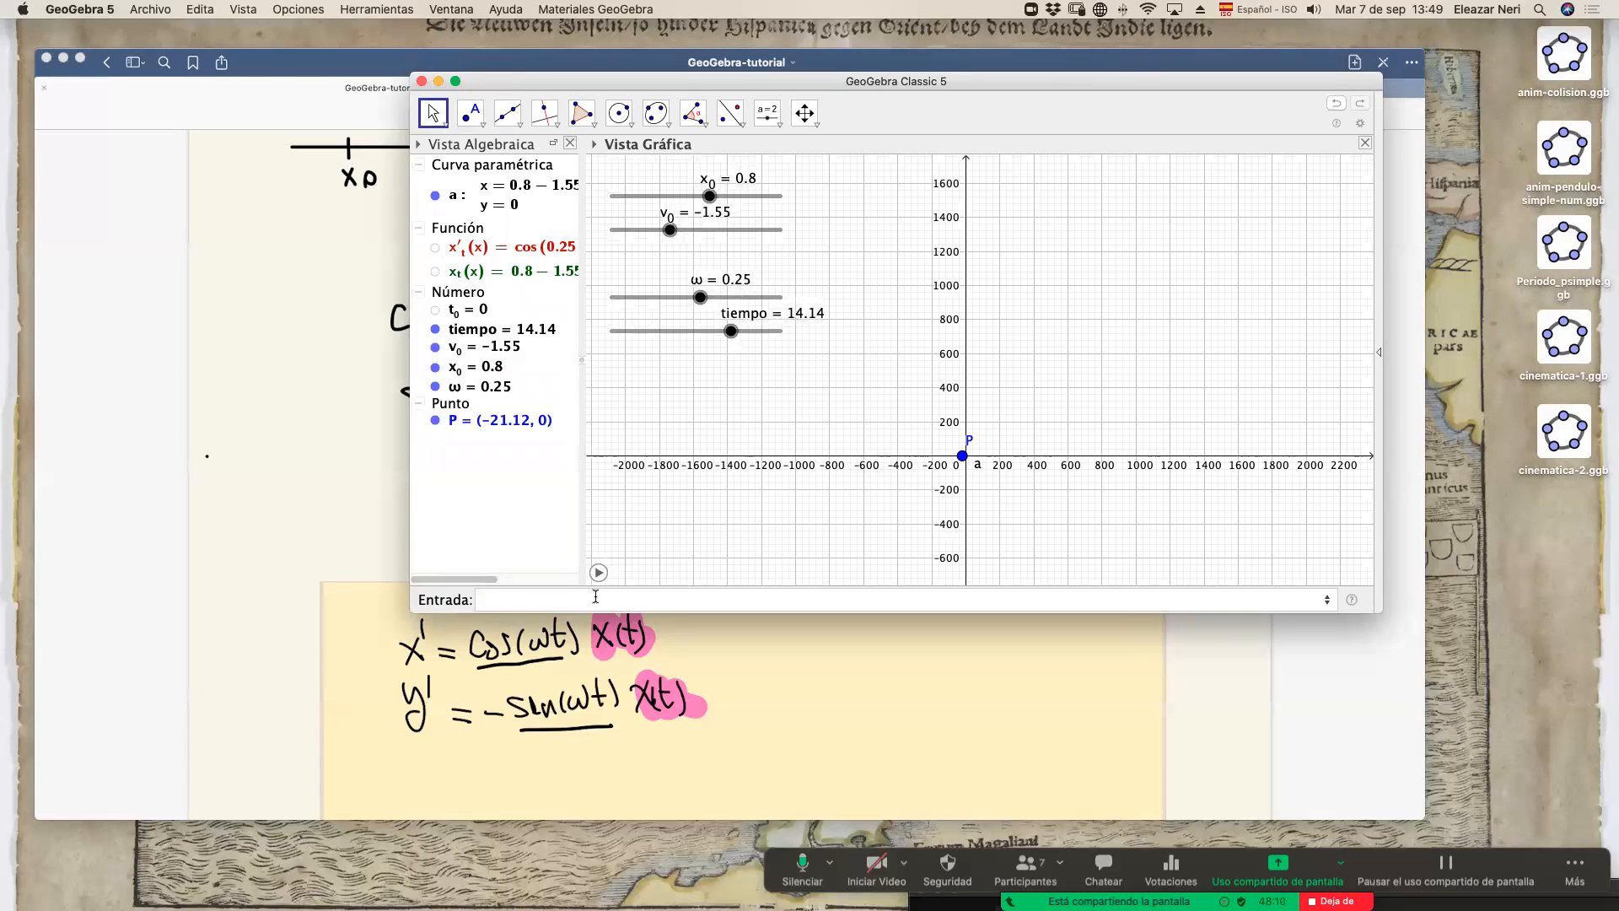
pyautogui.click(506, 605)
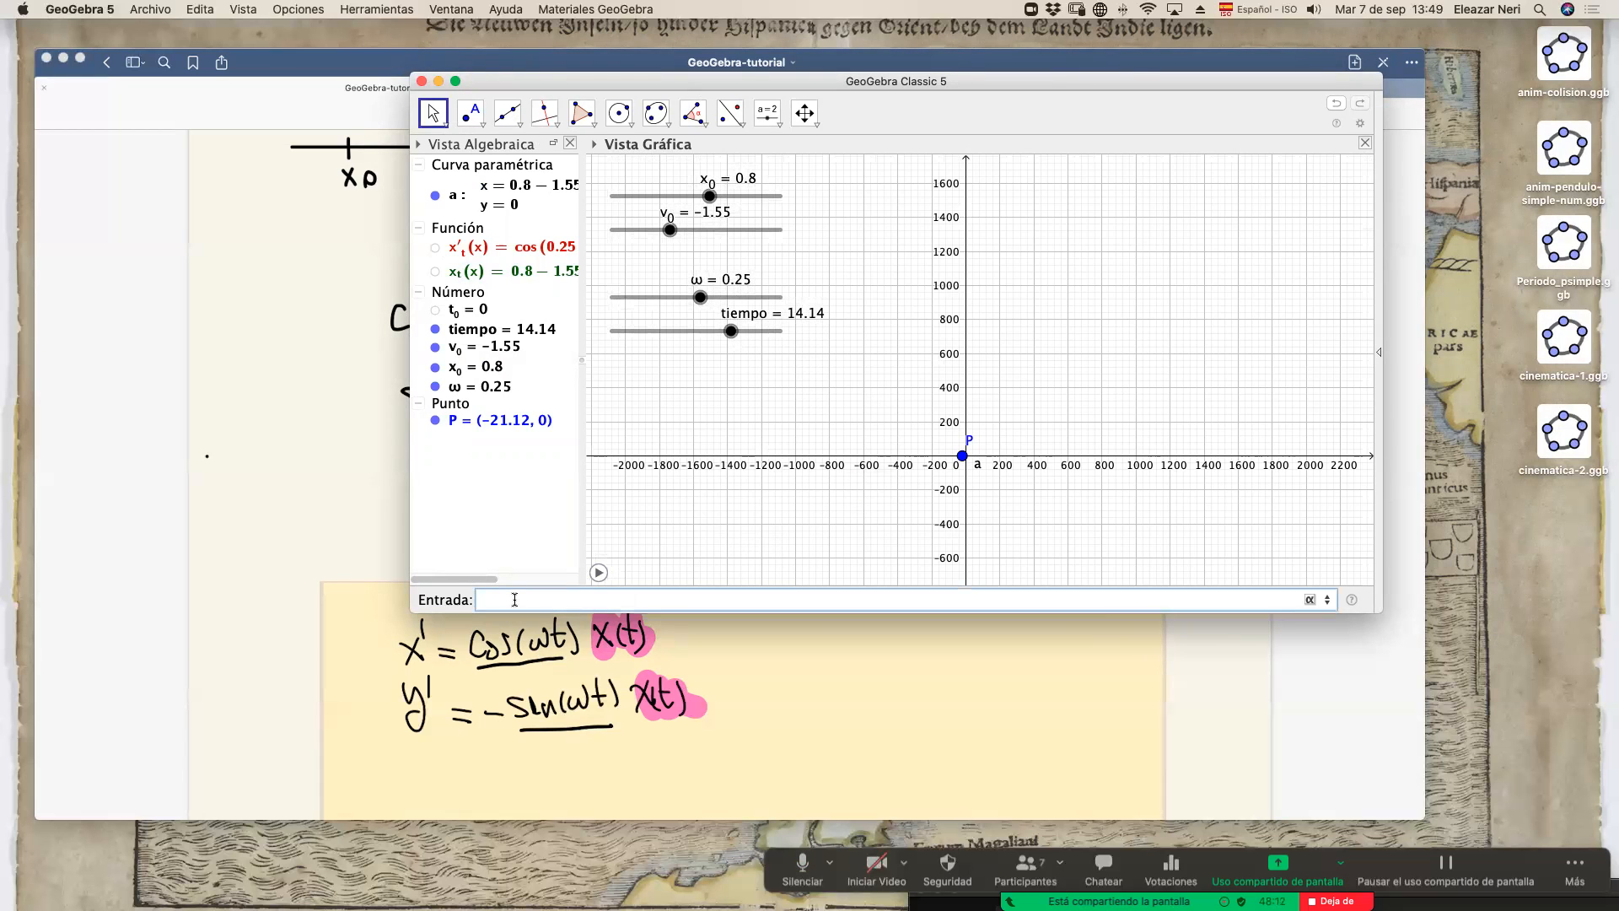
pyautogui.moveTo(514, 85); pyautogui.dragTo(619, 73)
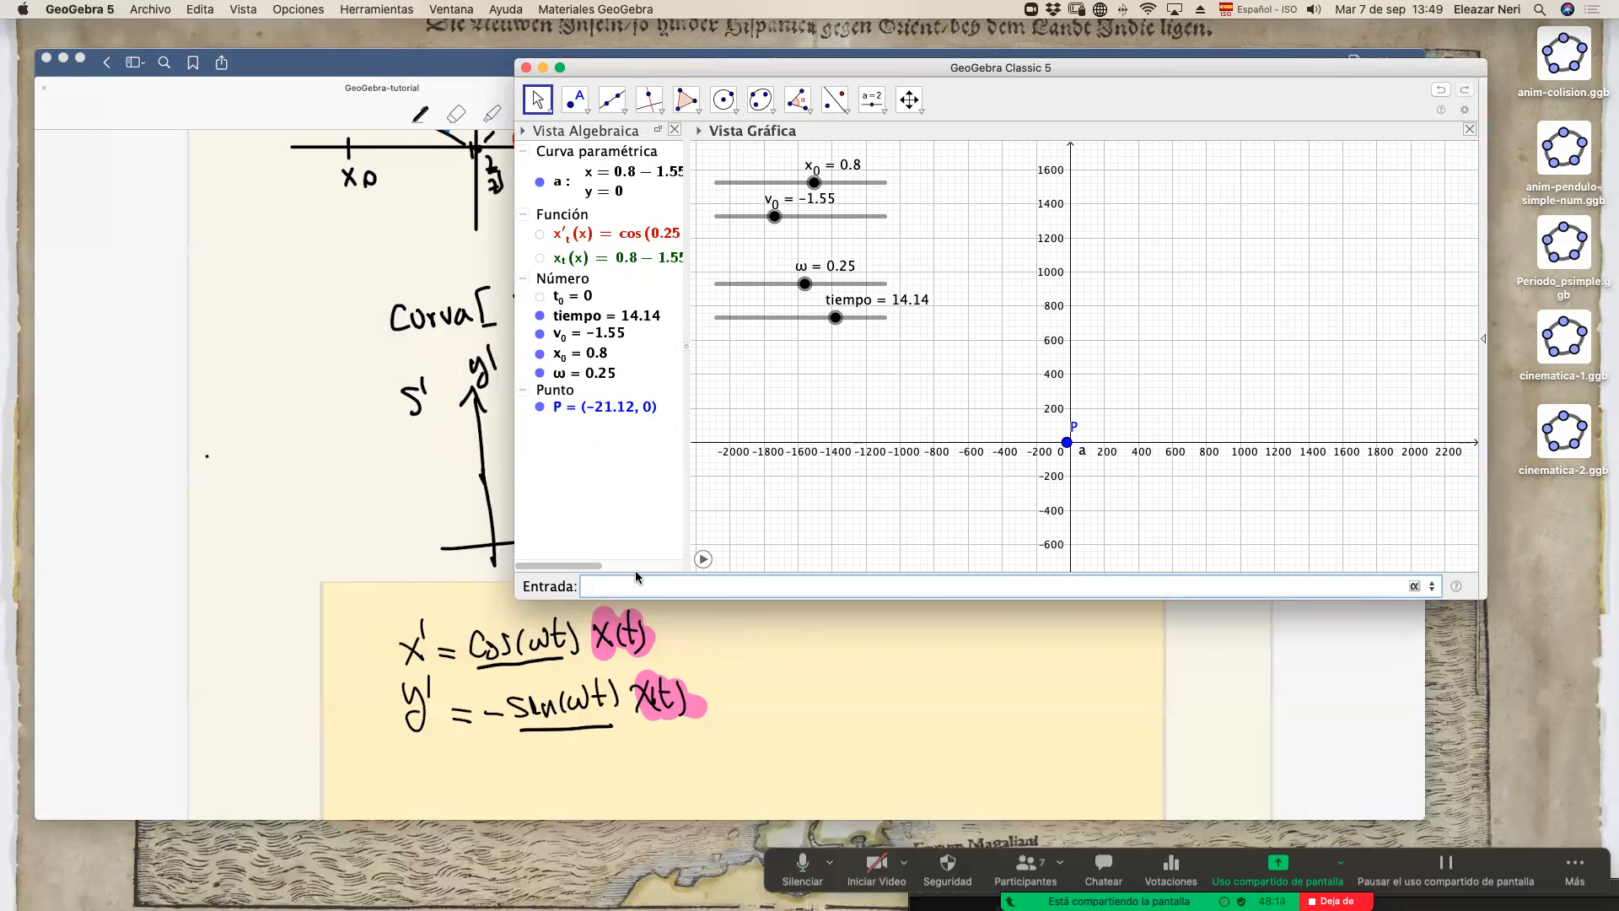
pyautogui.write('-sen')
pyautogui.press('Return')
pyautogui.click(1415, 586)
pyautogui.click(1431, 480)
pyautogui.press('Return')
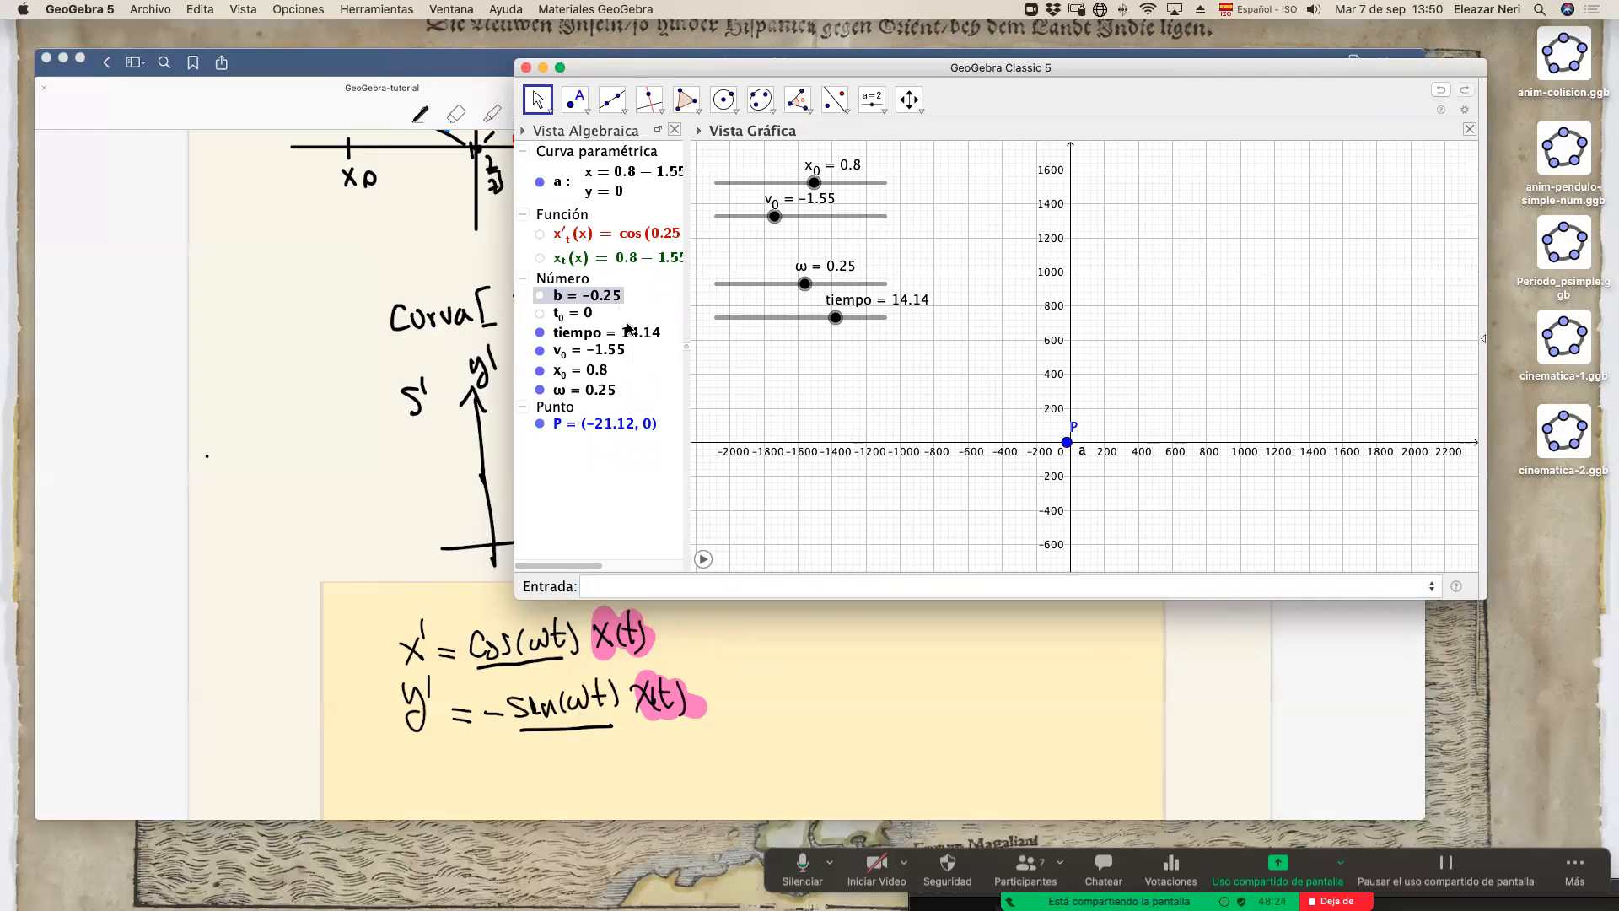
pyautogui.click(624, 202)
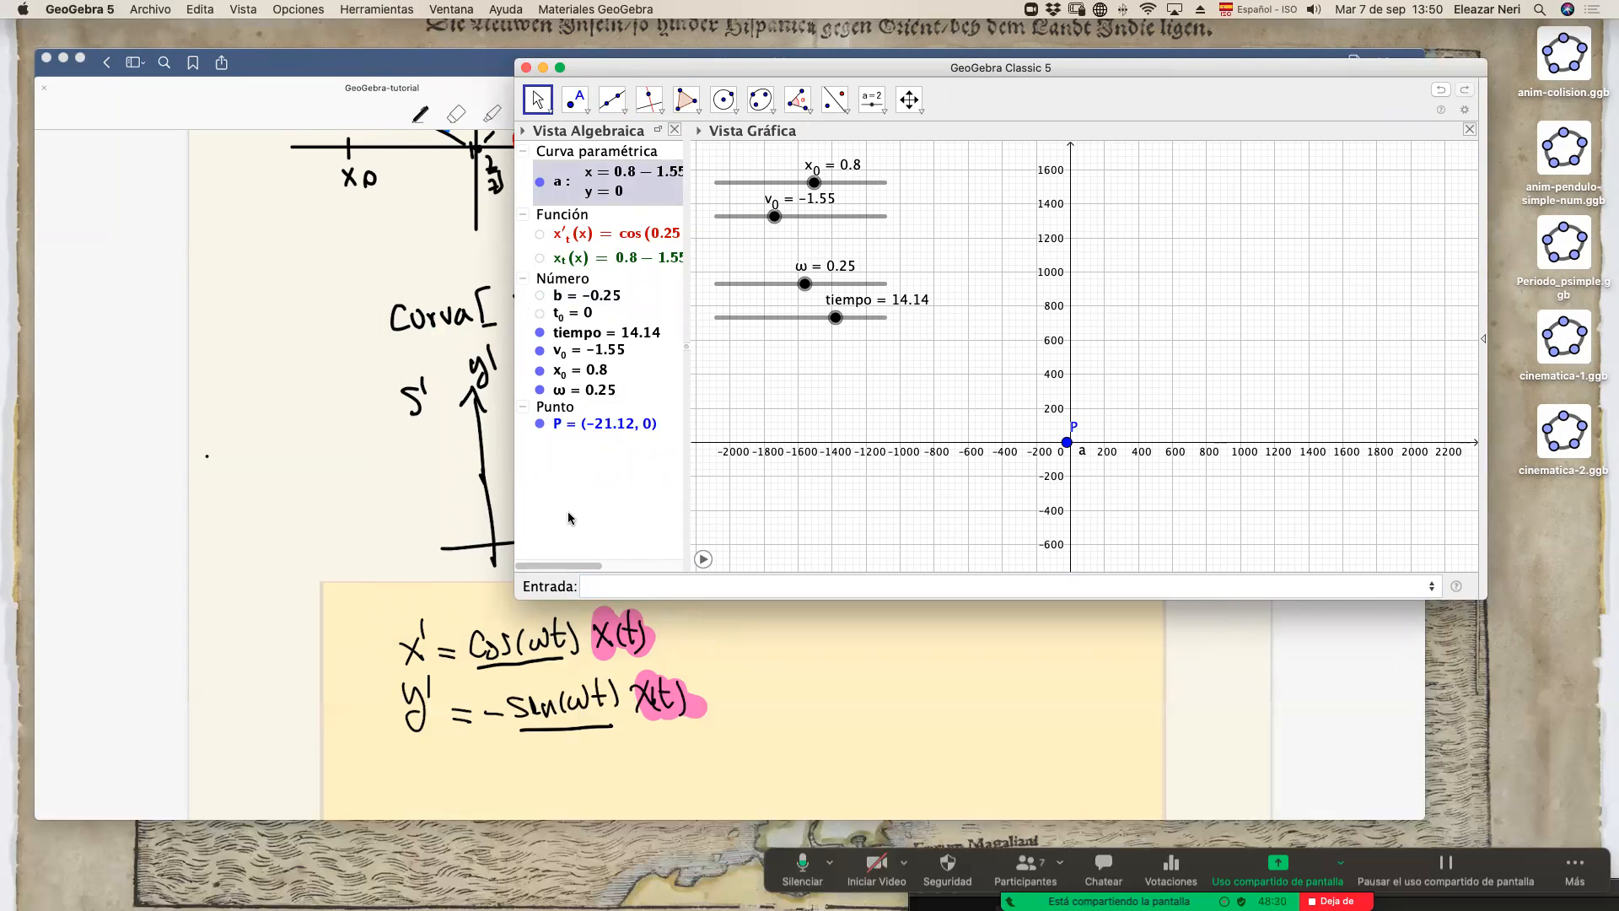
# Define a new function as -sen(ω x) x_t(x).
pyautogui.click(620, 583)
pyautogui.write('-se')
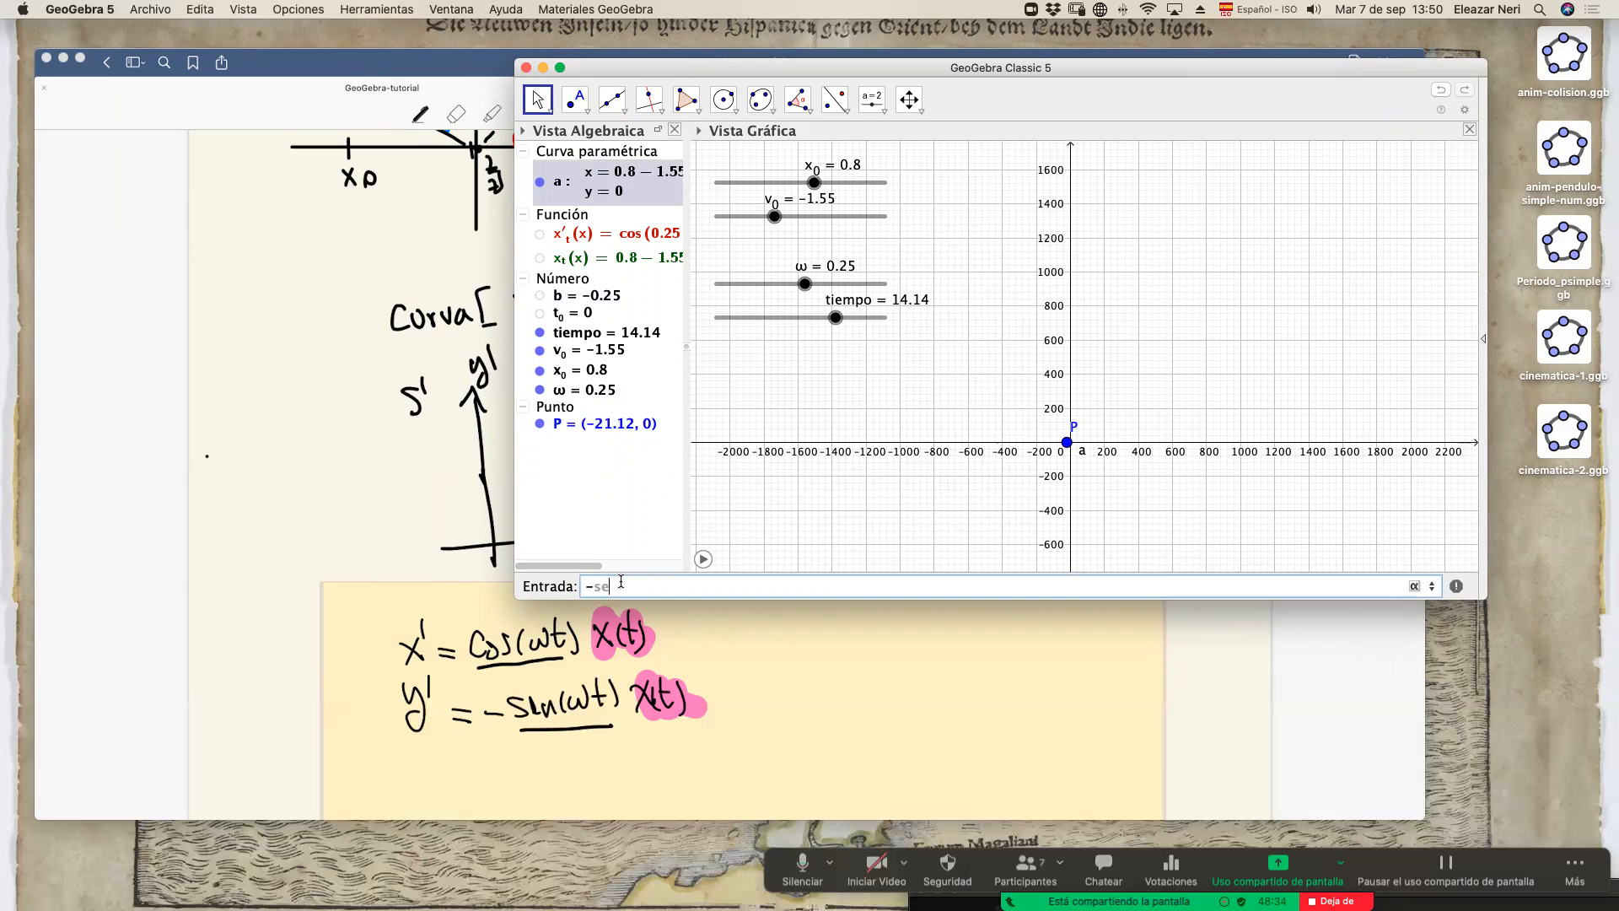
pyautogui.write('n')
pyautogui.press('Return')
pyautogui.click(1417, 586)
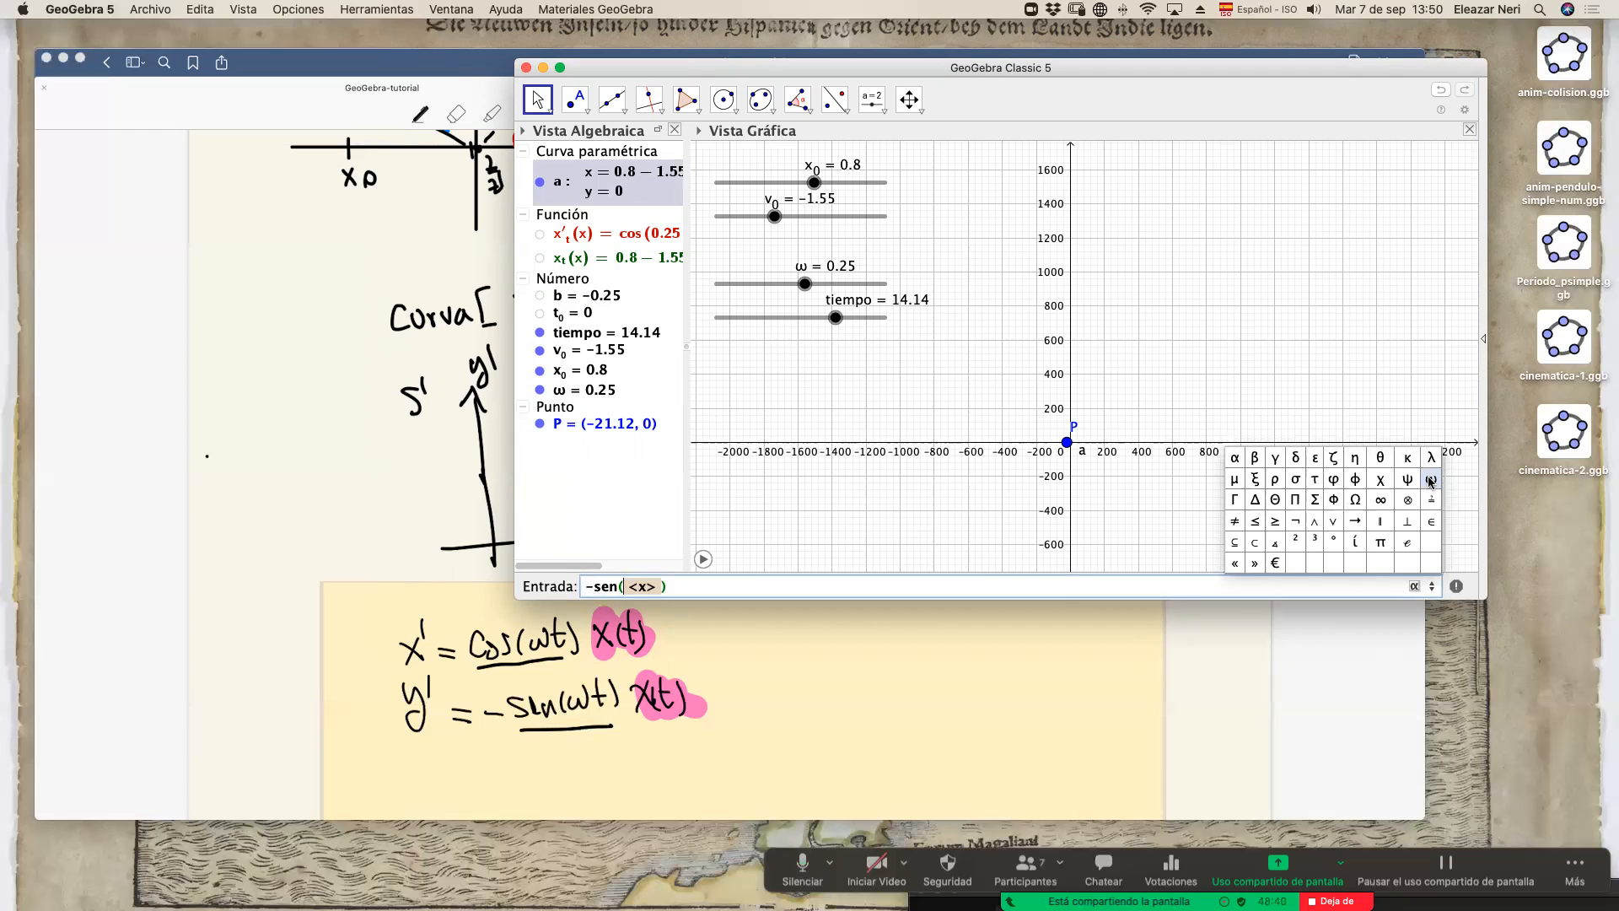
pyautogui.click(1431, 479)
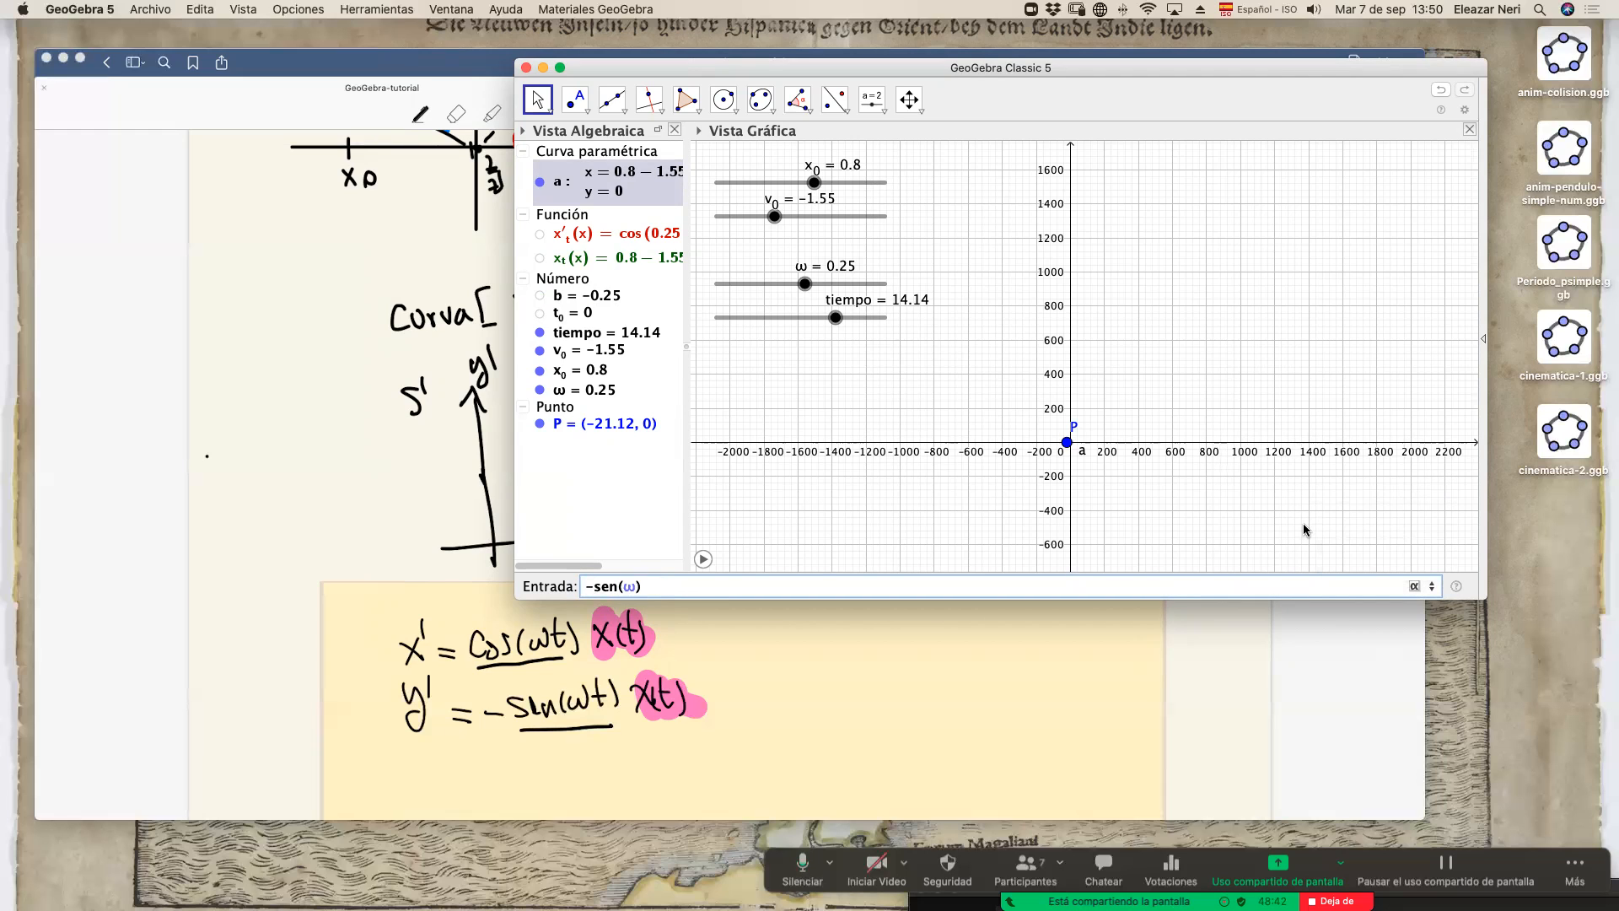
pyautogui.write('x)')
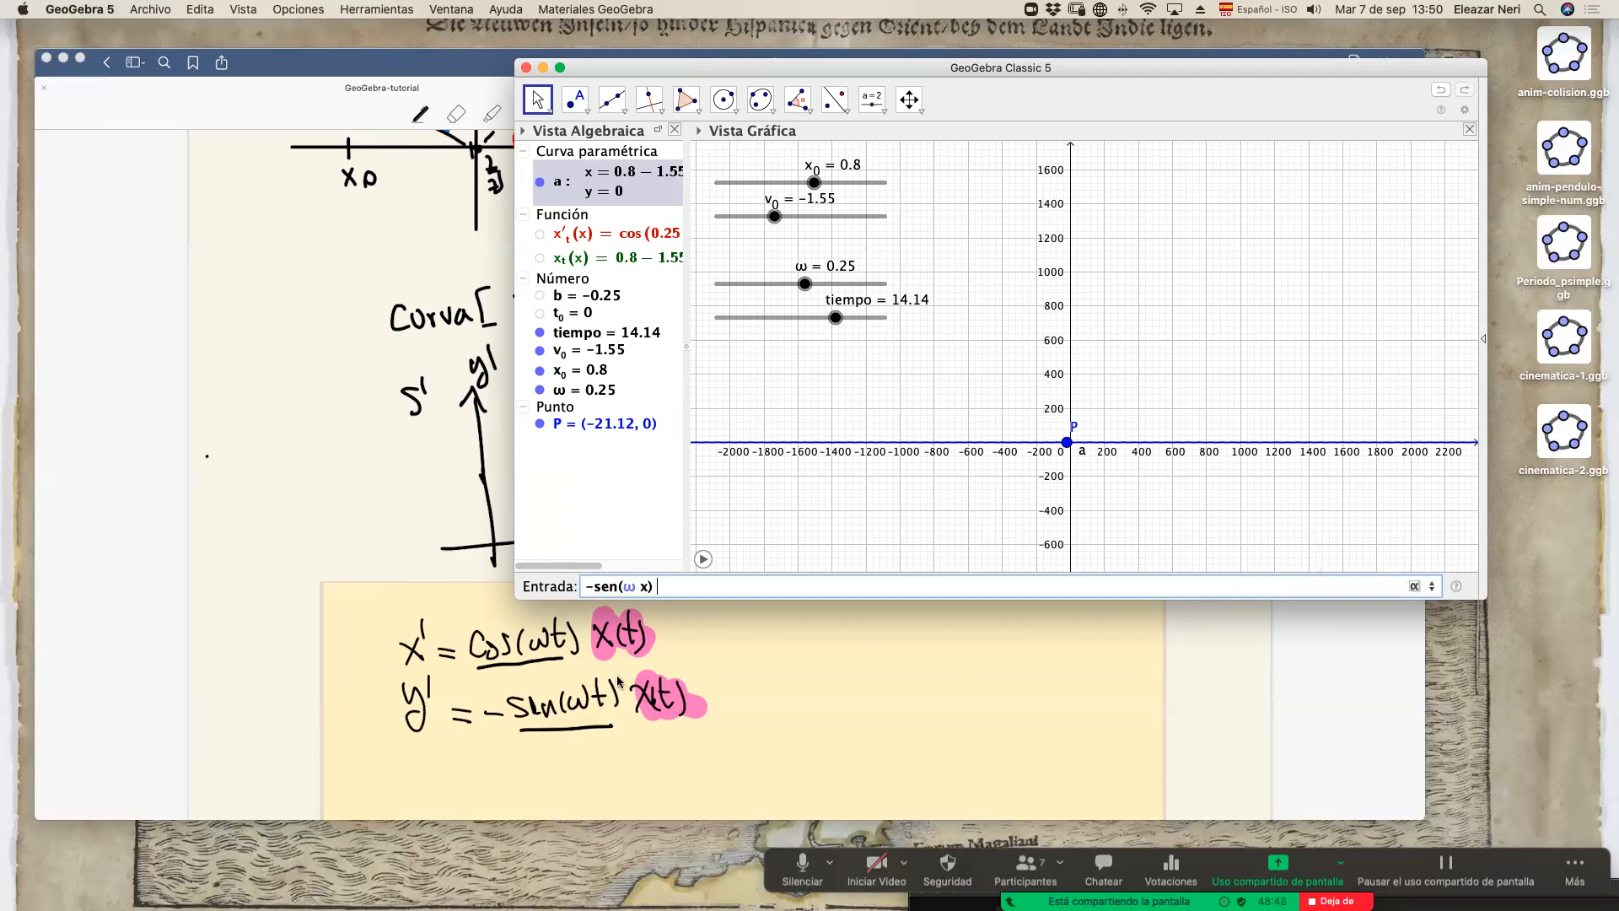
pyautogui.write(' x_t')
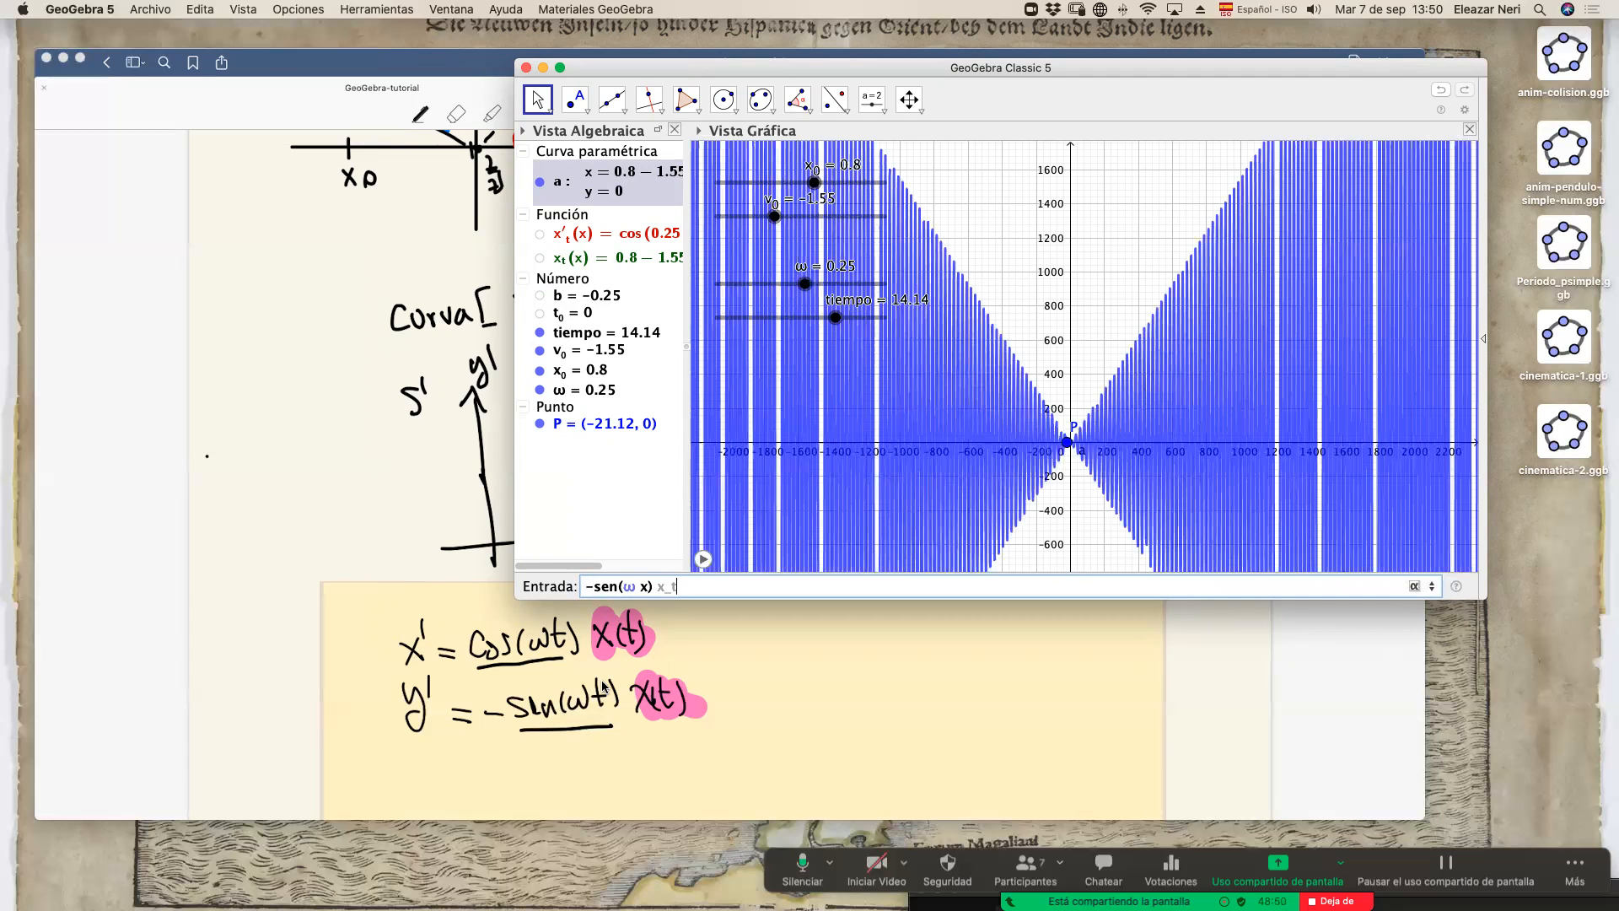
pyautogui.write('(')
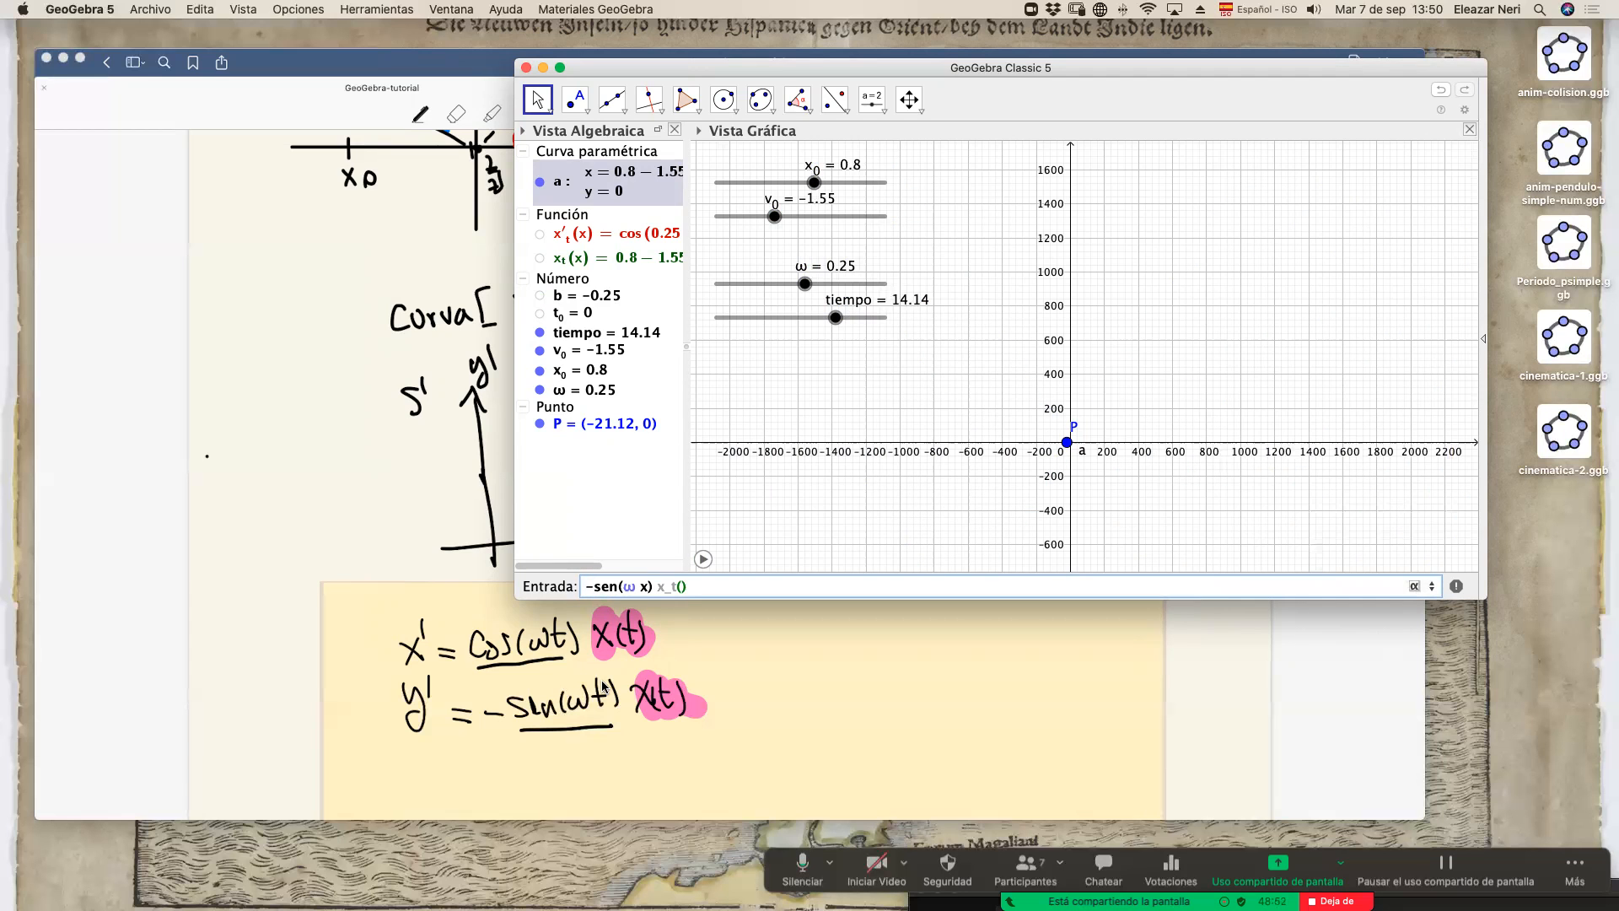
pyautogui.write('x')
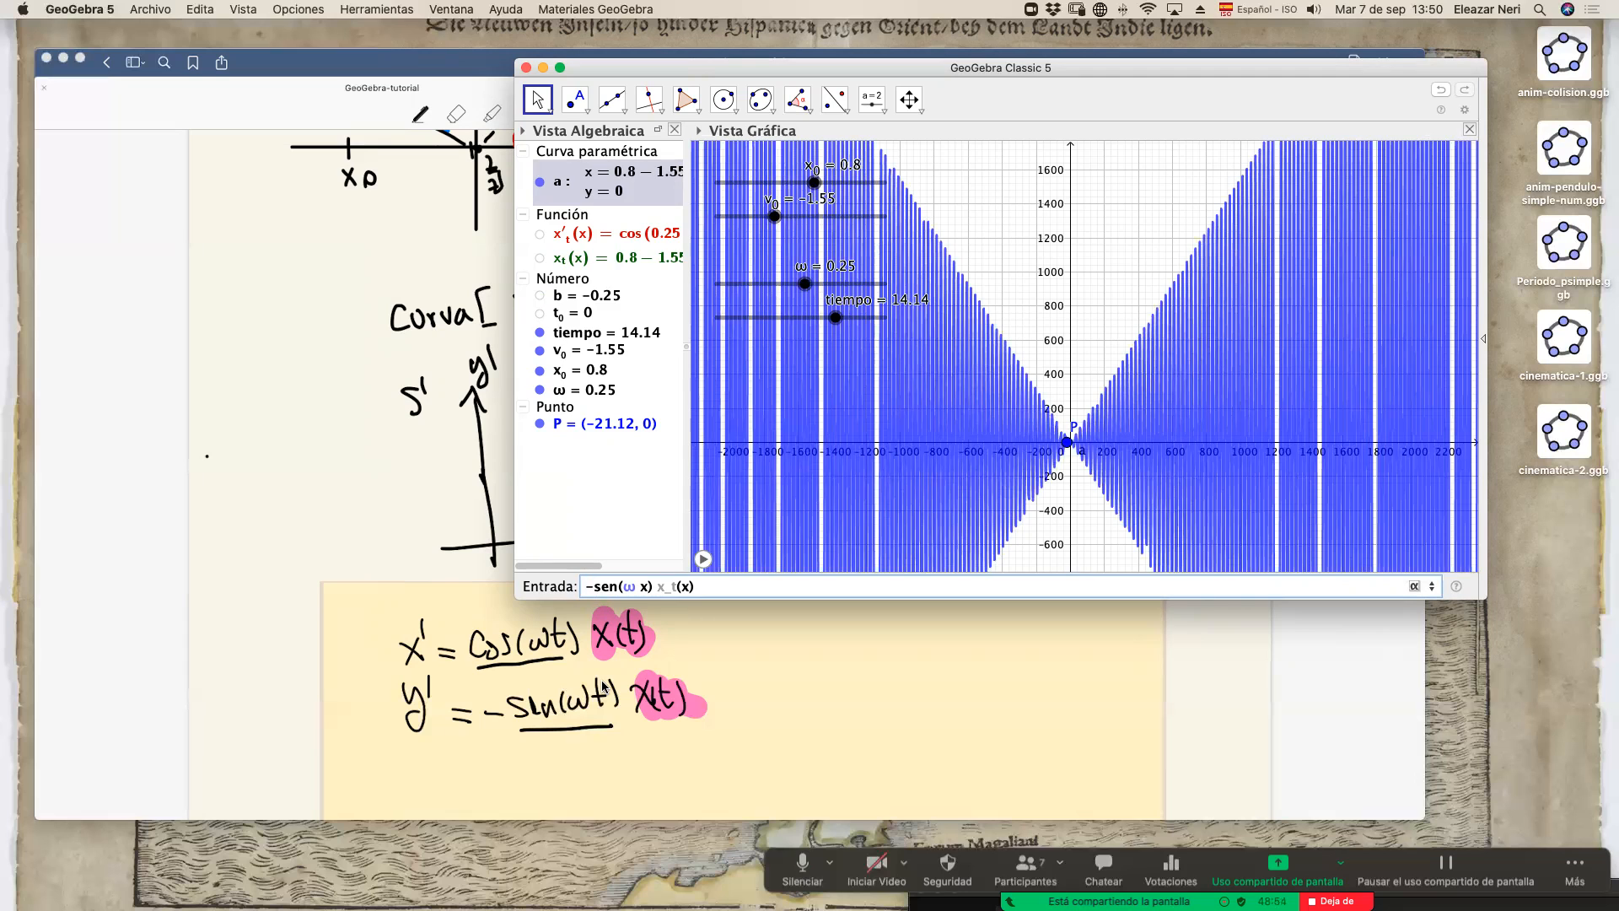
pyautogui.press('Return')
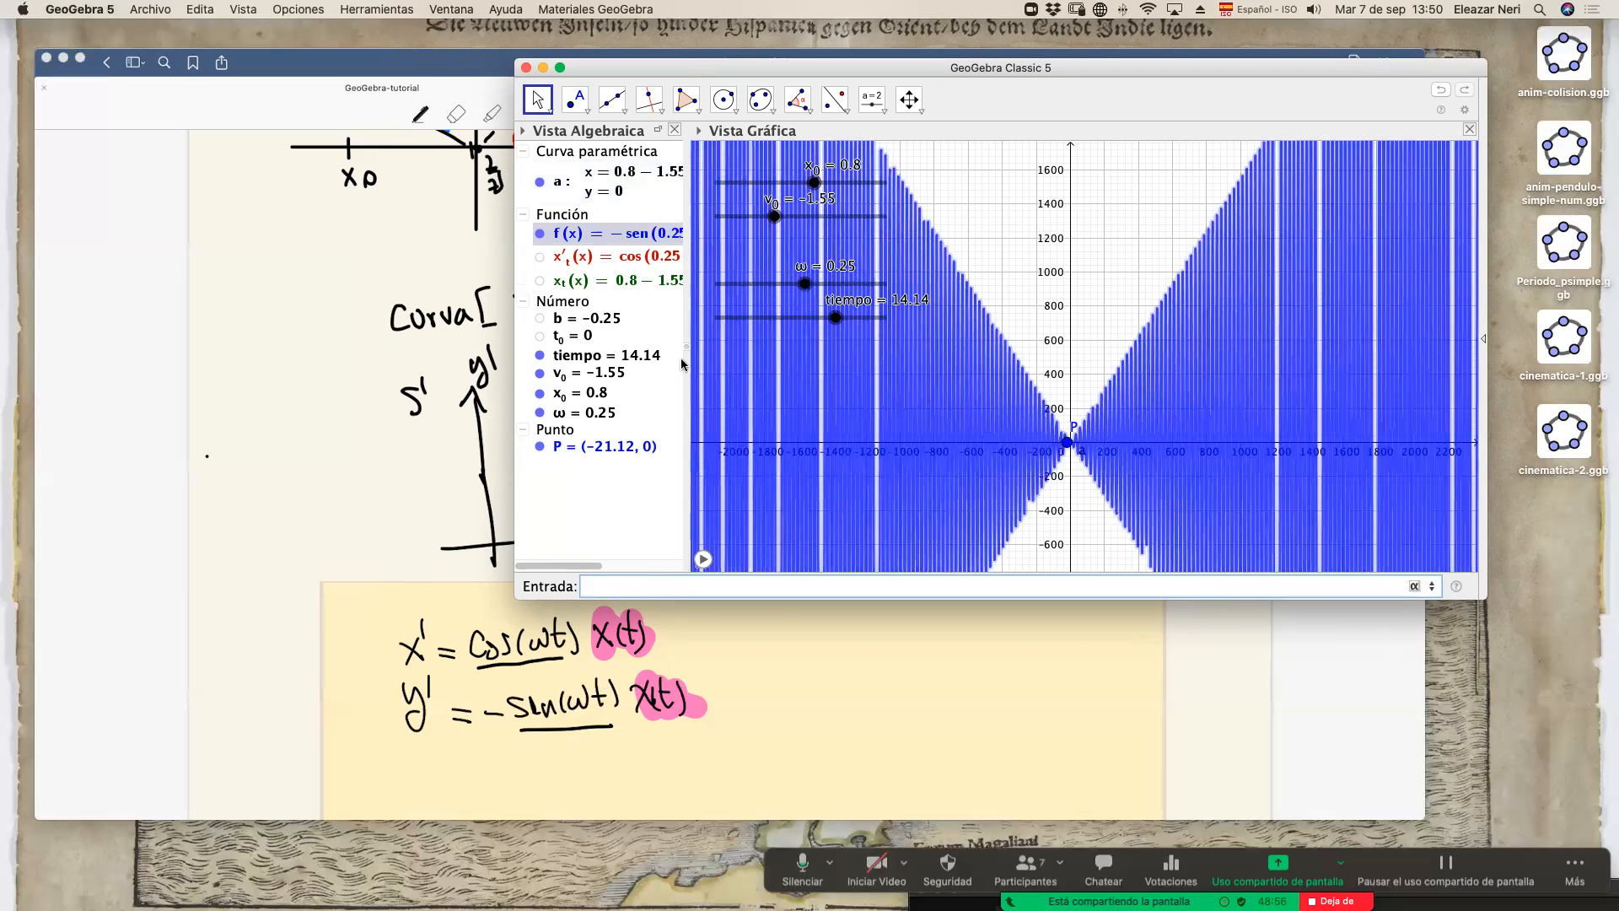
# Show the graph of x_t against the new sine function for comparison and hide it again.
pyautogui.click(537, 281)
pyautogui.click(539, 281)
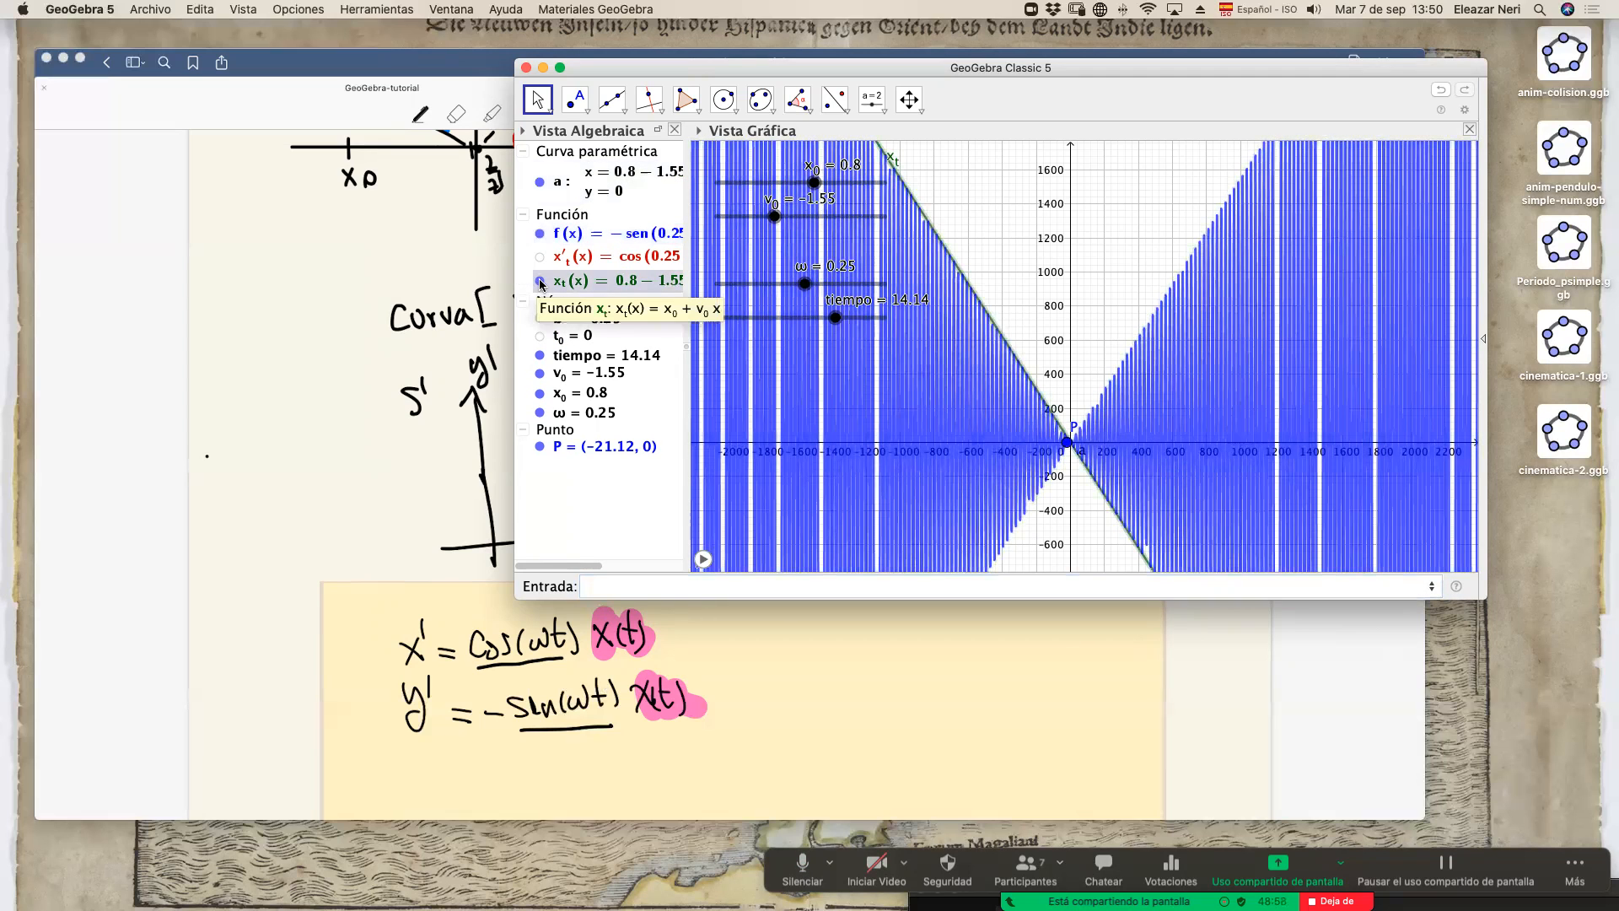
pyautogui.click(539, 281)
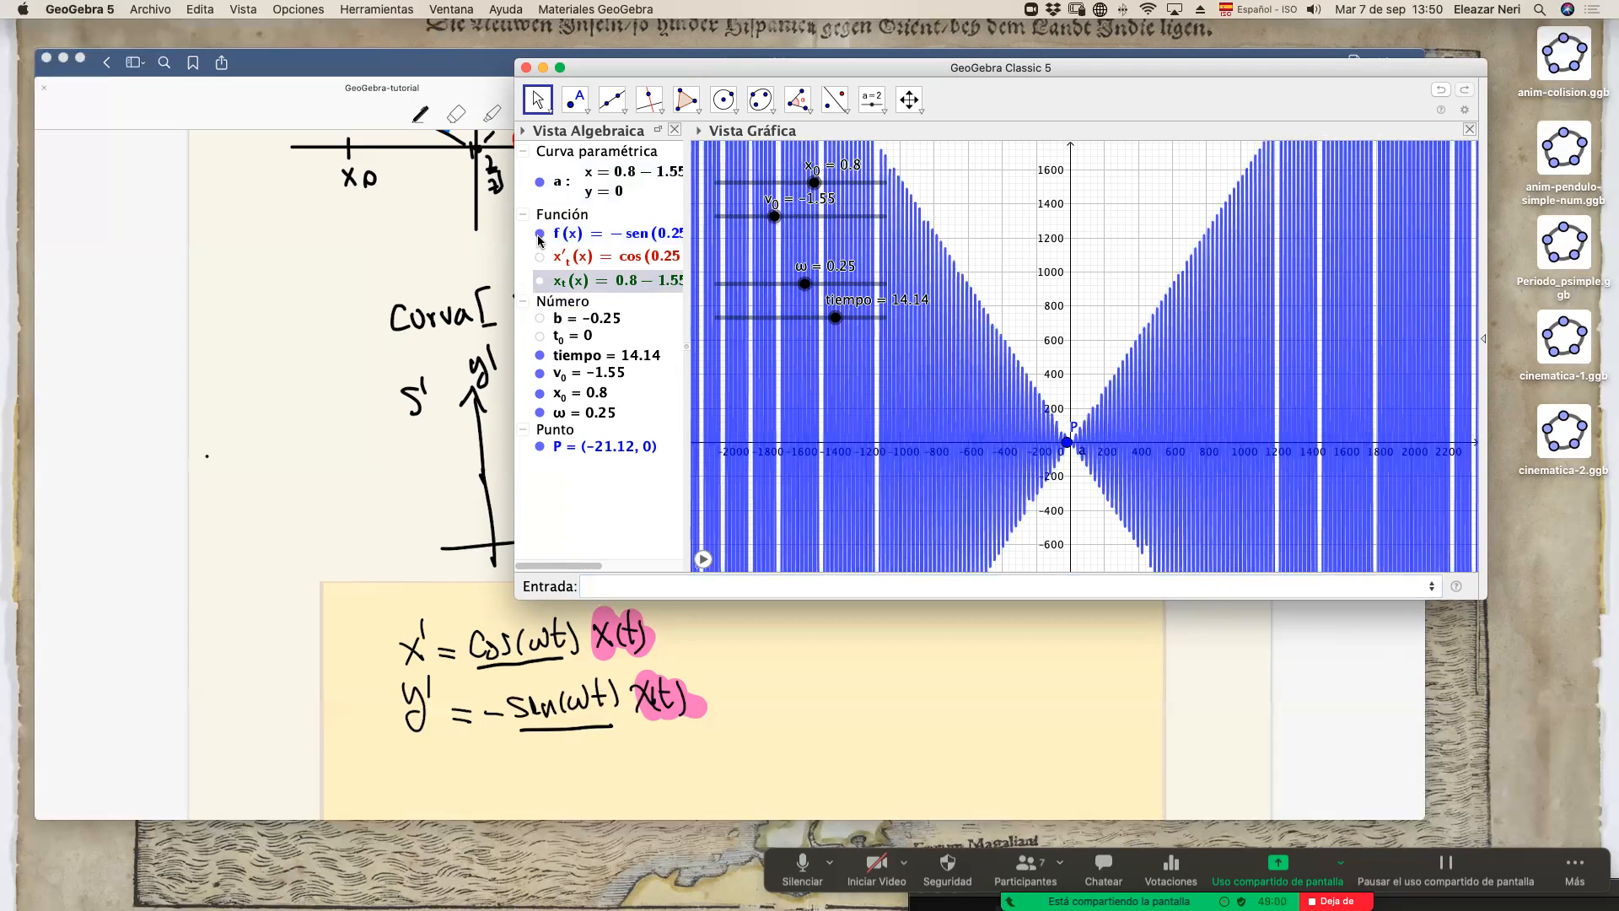
# Rename function f, defined as -sen(ω x) x_t(x), to y'_t in its properties and close them.
pyautogui.click(596, 239)
pyautogui.doubleClick(594, 241)
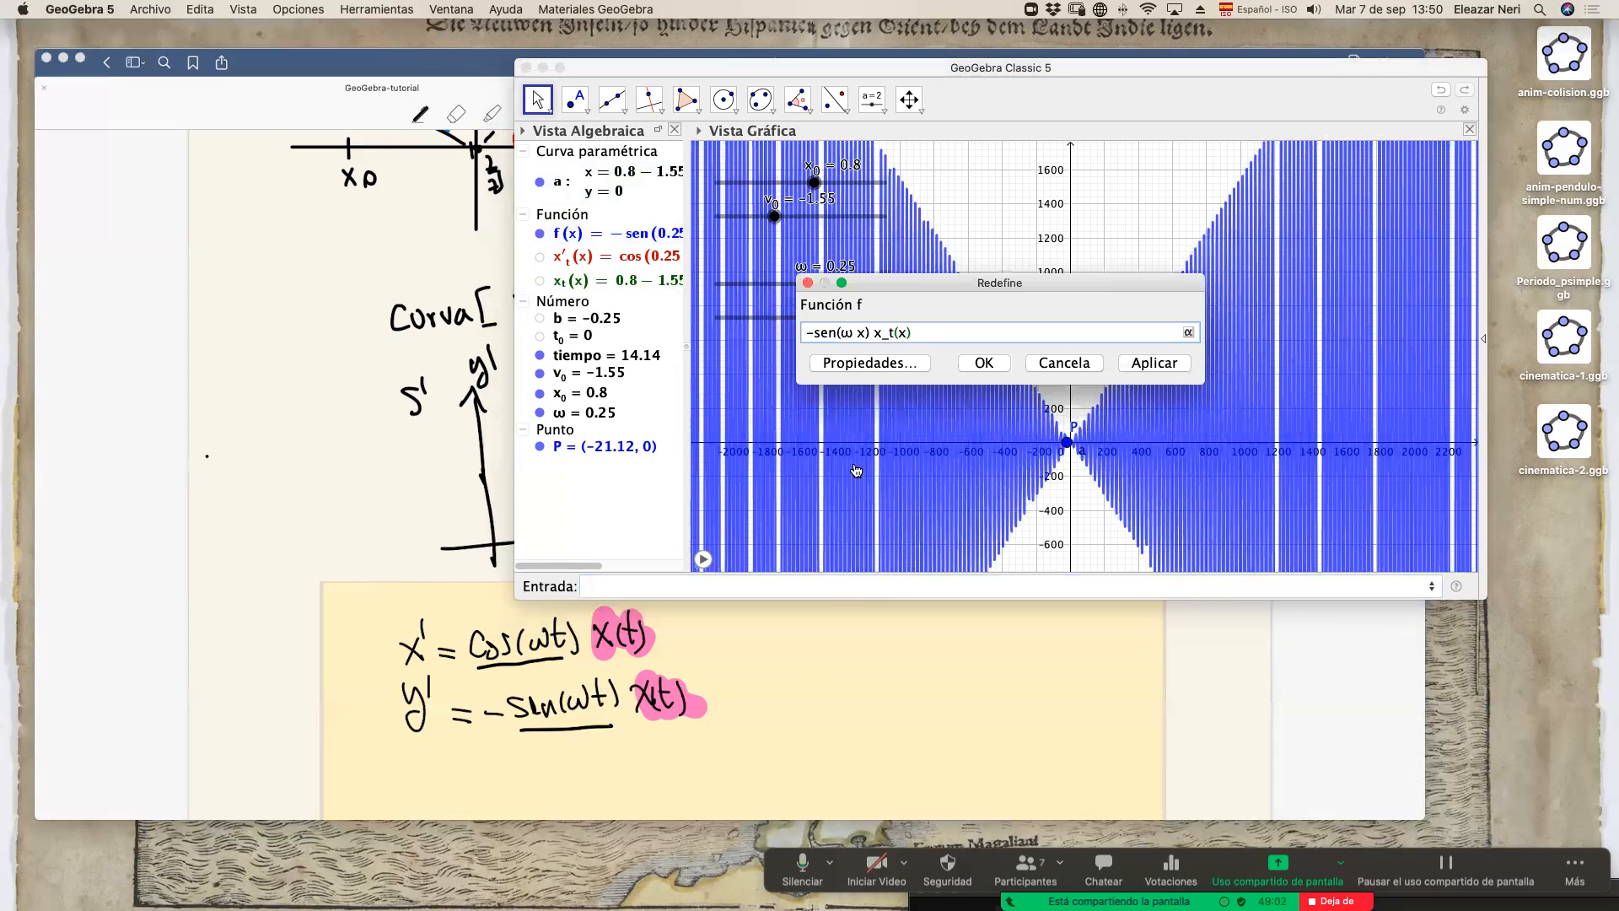
pyautogui.click(862, 374)
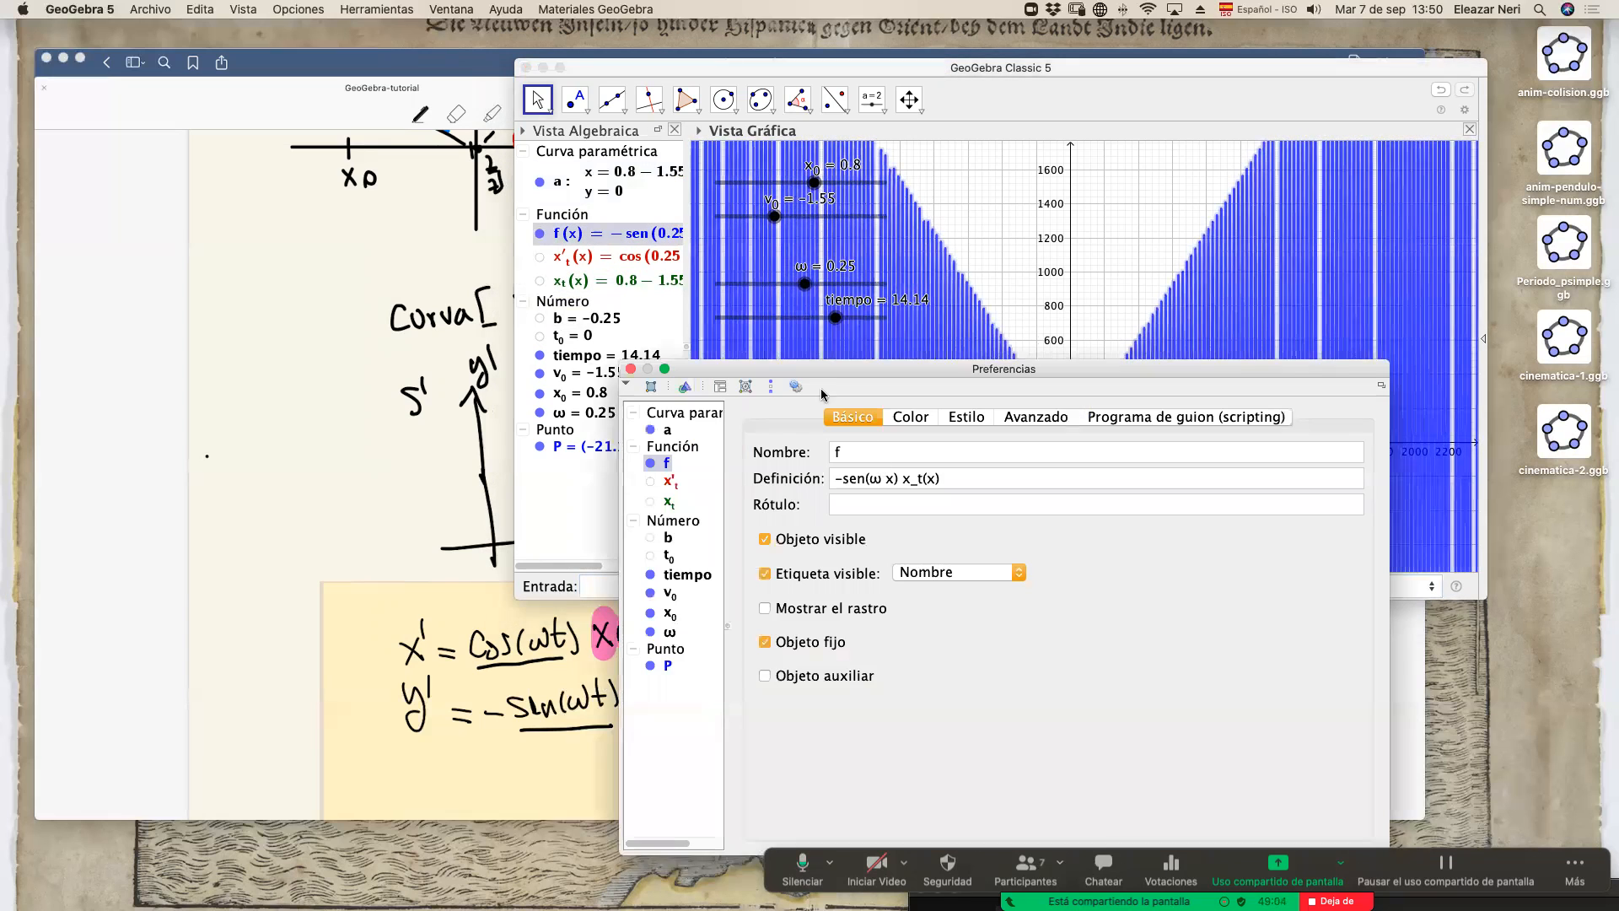
pyautogui.moveTo(816, 371); pyautogui.dragTo(1046, 364)
pyautogui.click(1066, 450)
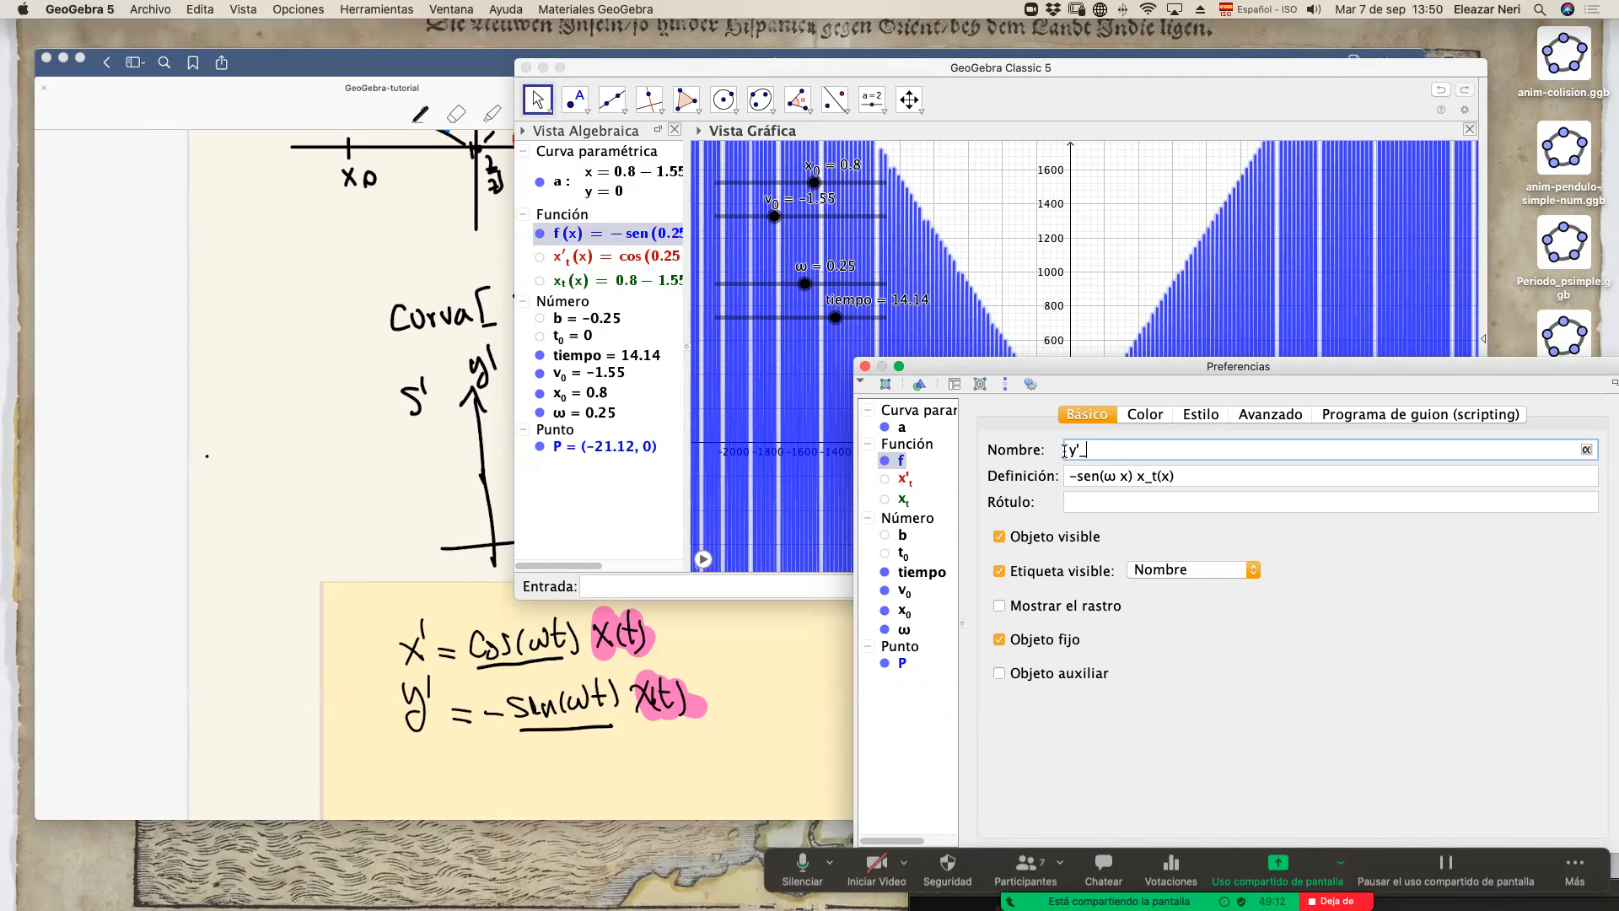
pyautogui.write("y'_t")
pyautogui.press('Return')
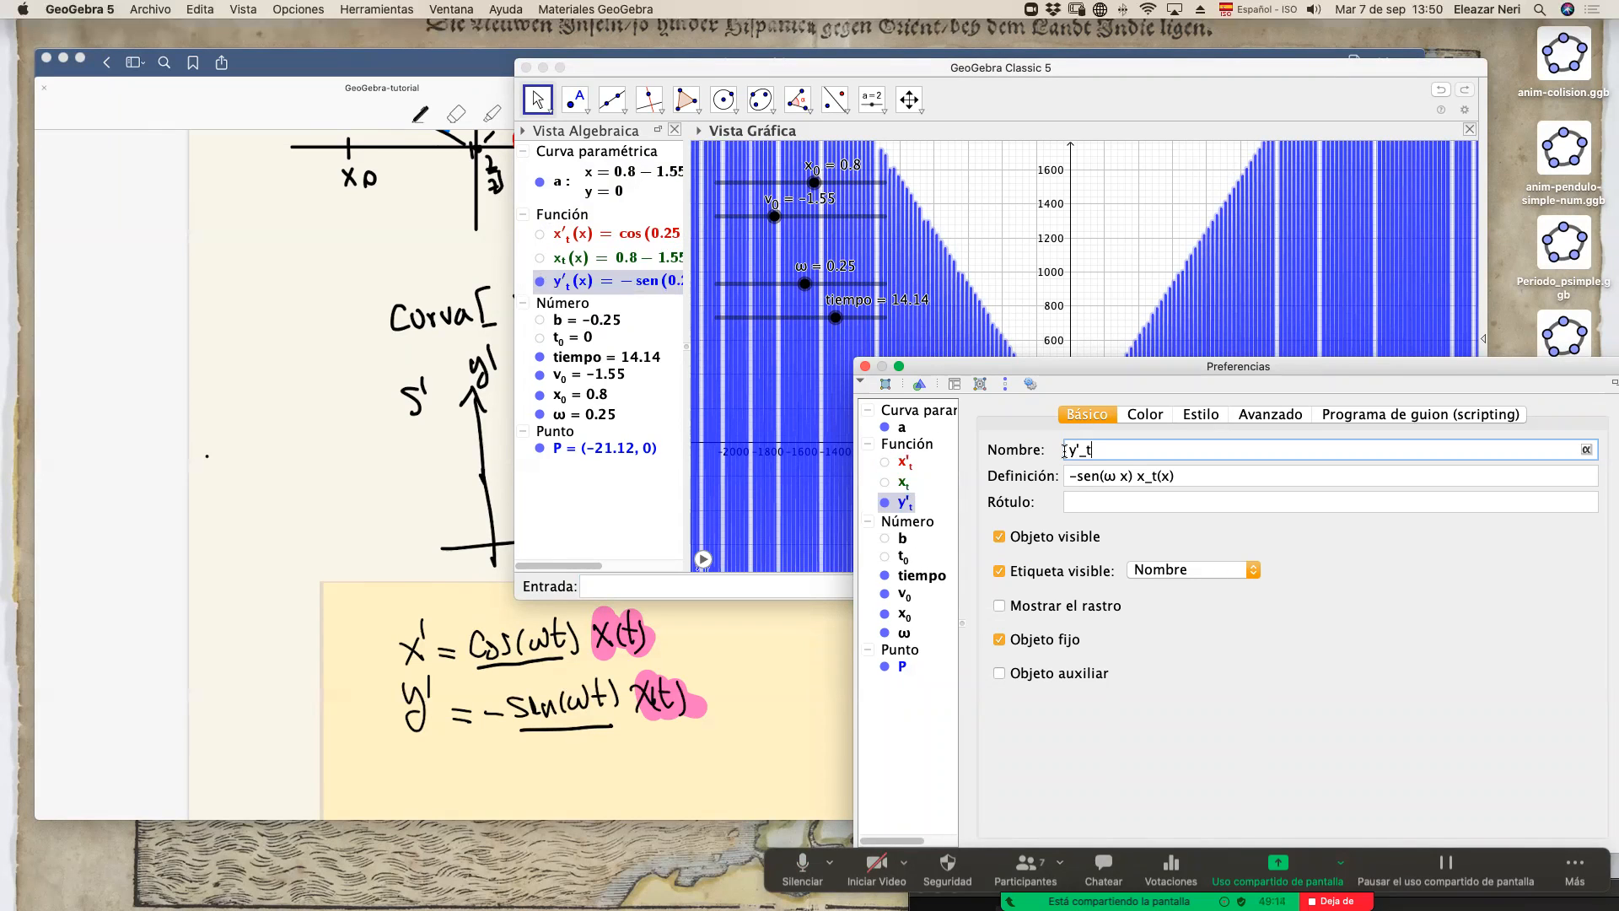
pyautogui.click(866, 366)
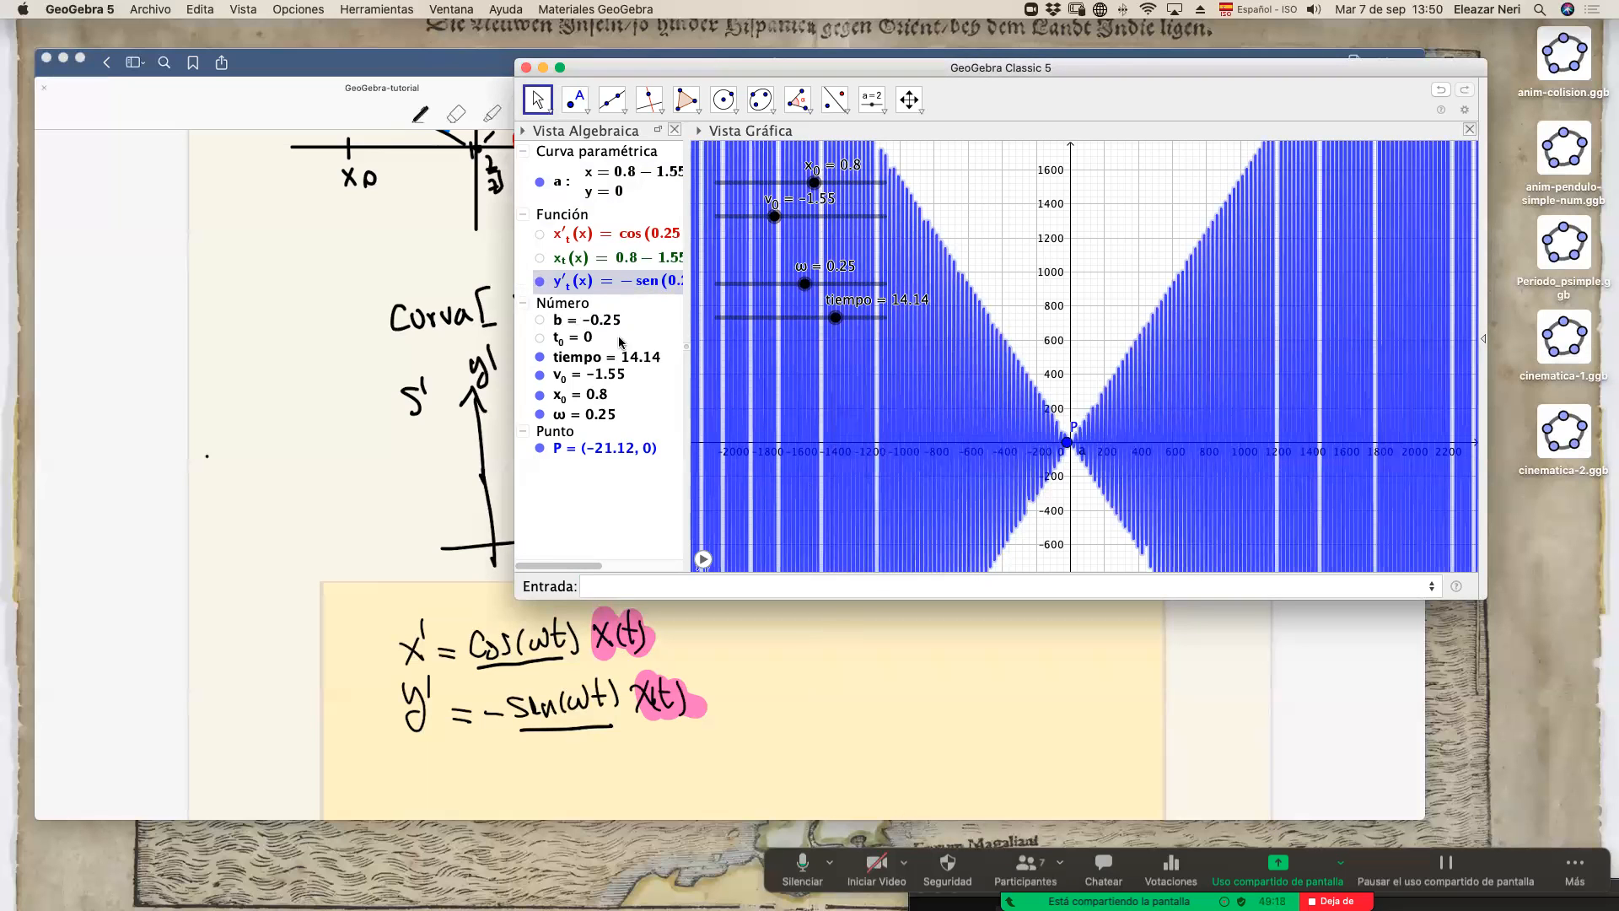
# Hide the graph of y'_t and begin a new coordinate-pair entry with an opening parenthesis.
pyautogui.click(541, 284)
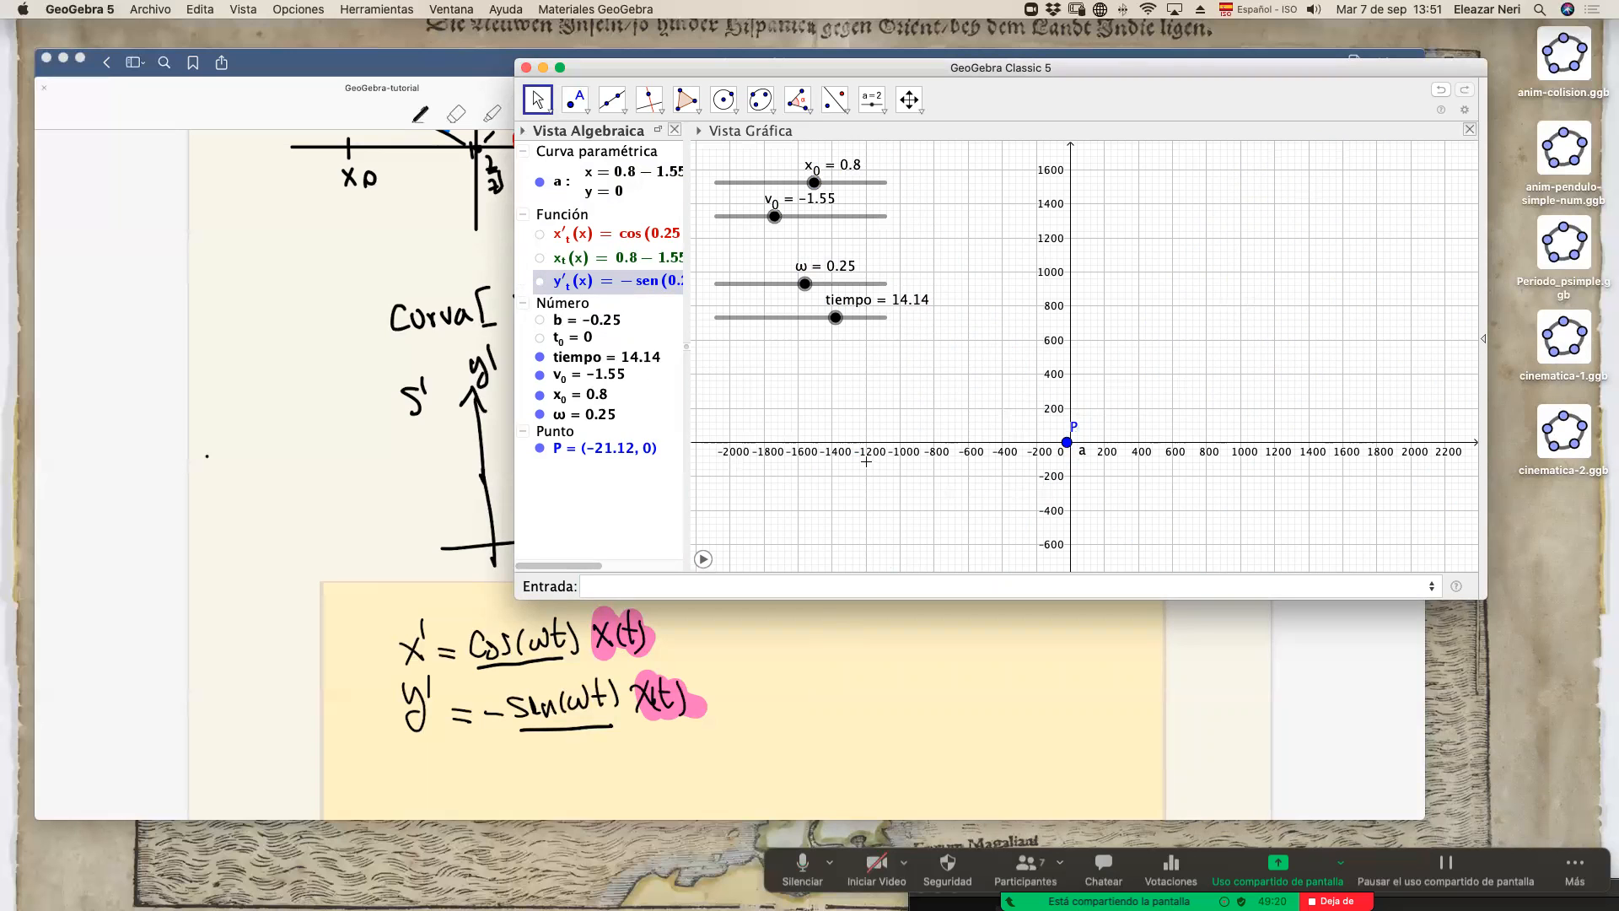
pyautogui.scroll(10, 1016, 485)
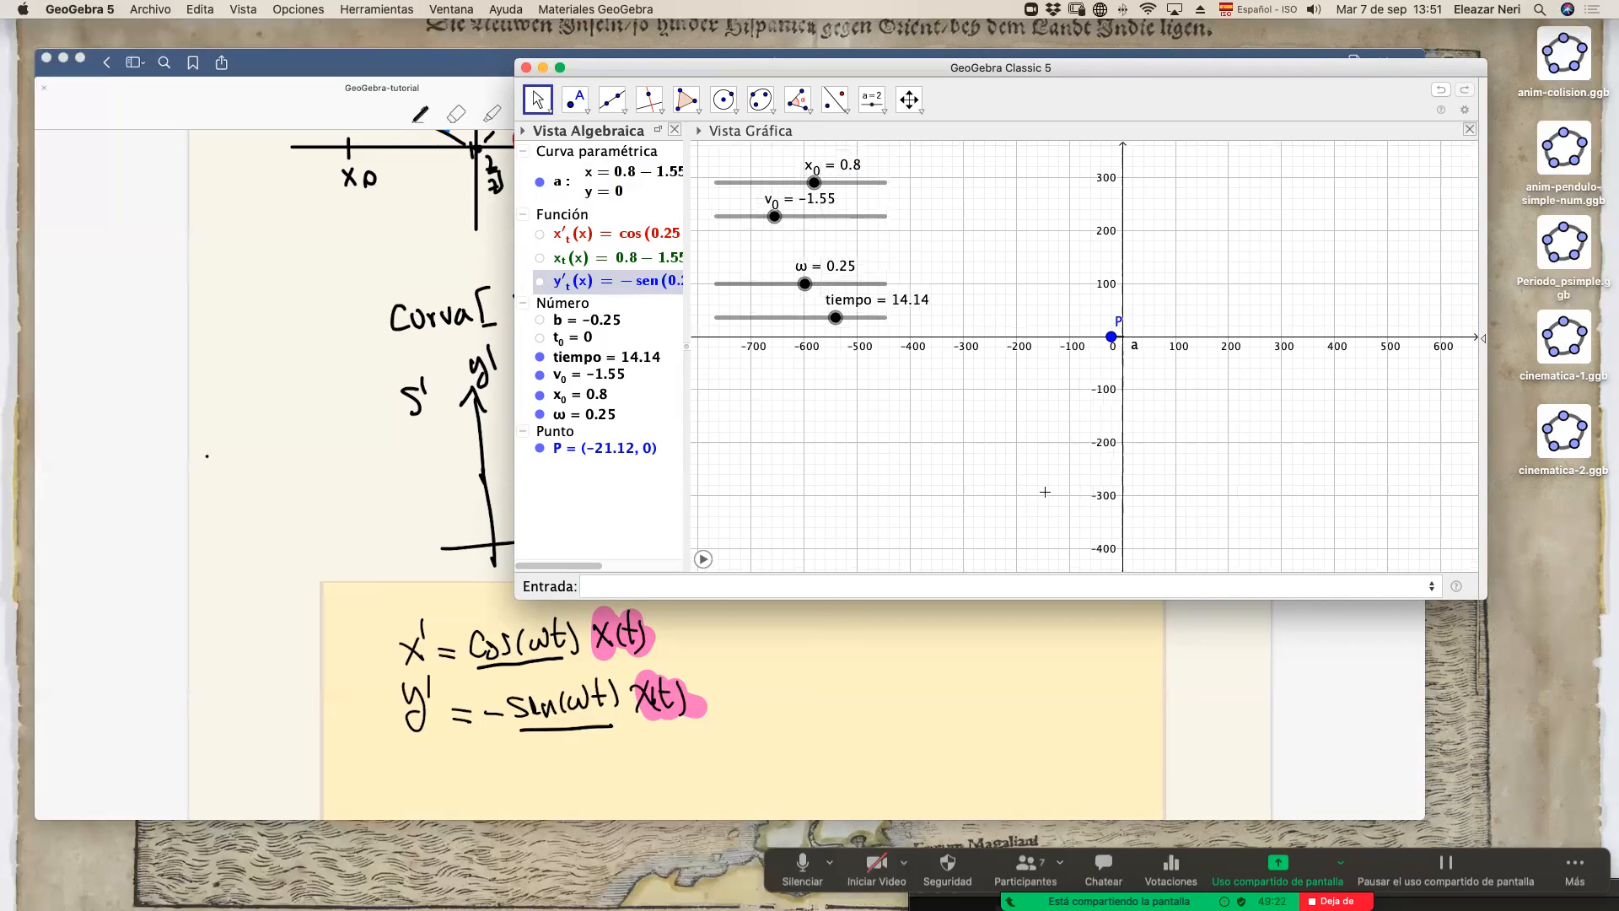
pyautogui.moveTo(1019, 463); pyautogui.dragTo(954, 609)
pyautogui.moveTo(683, 69); pyautogui.dragTo(602, 70)
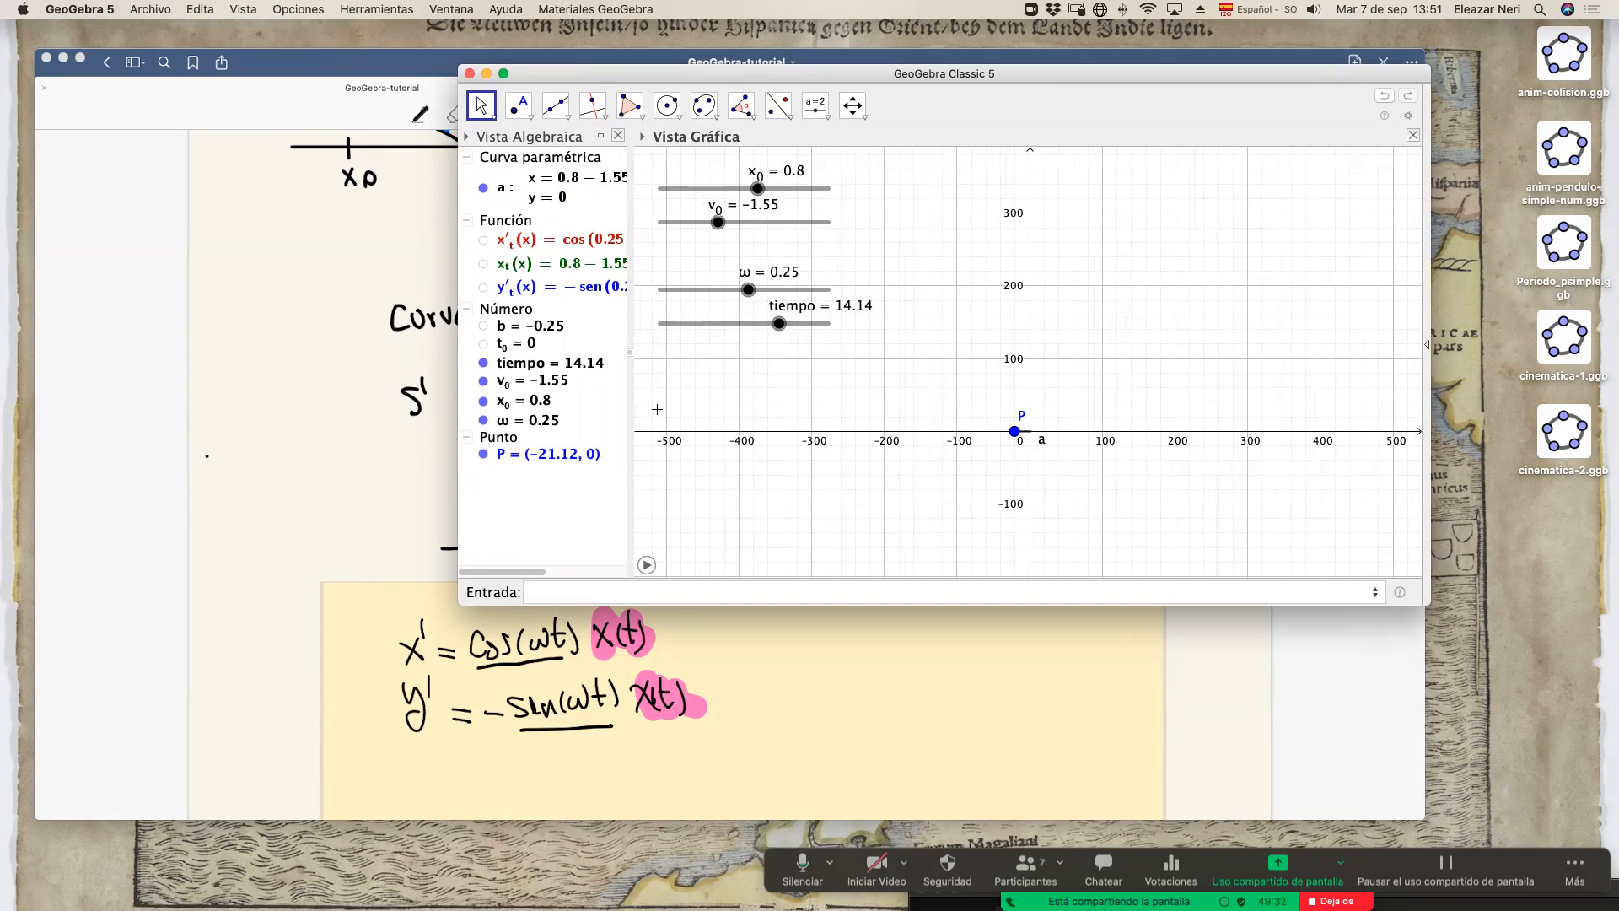
pyautogui.click(579, 596)
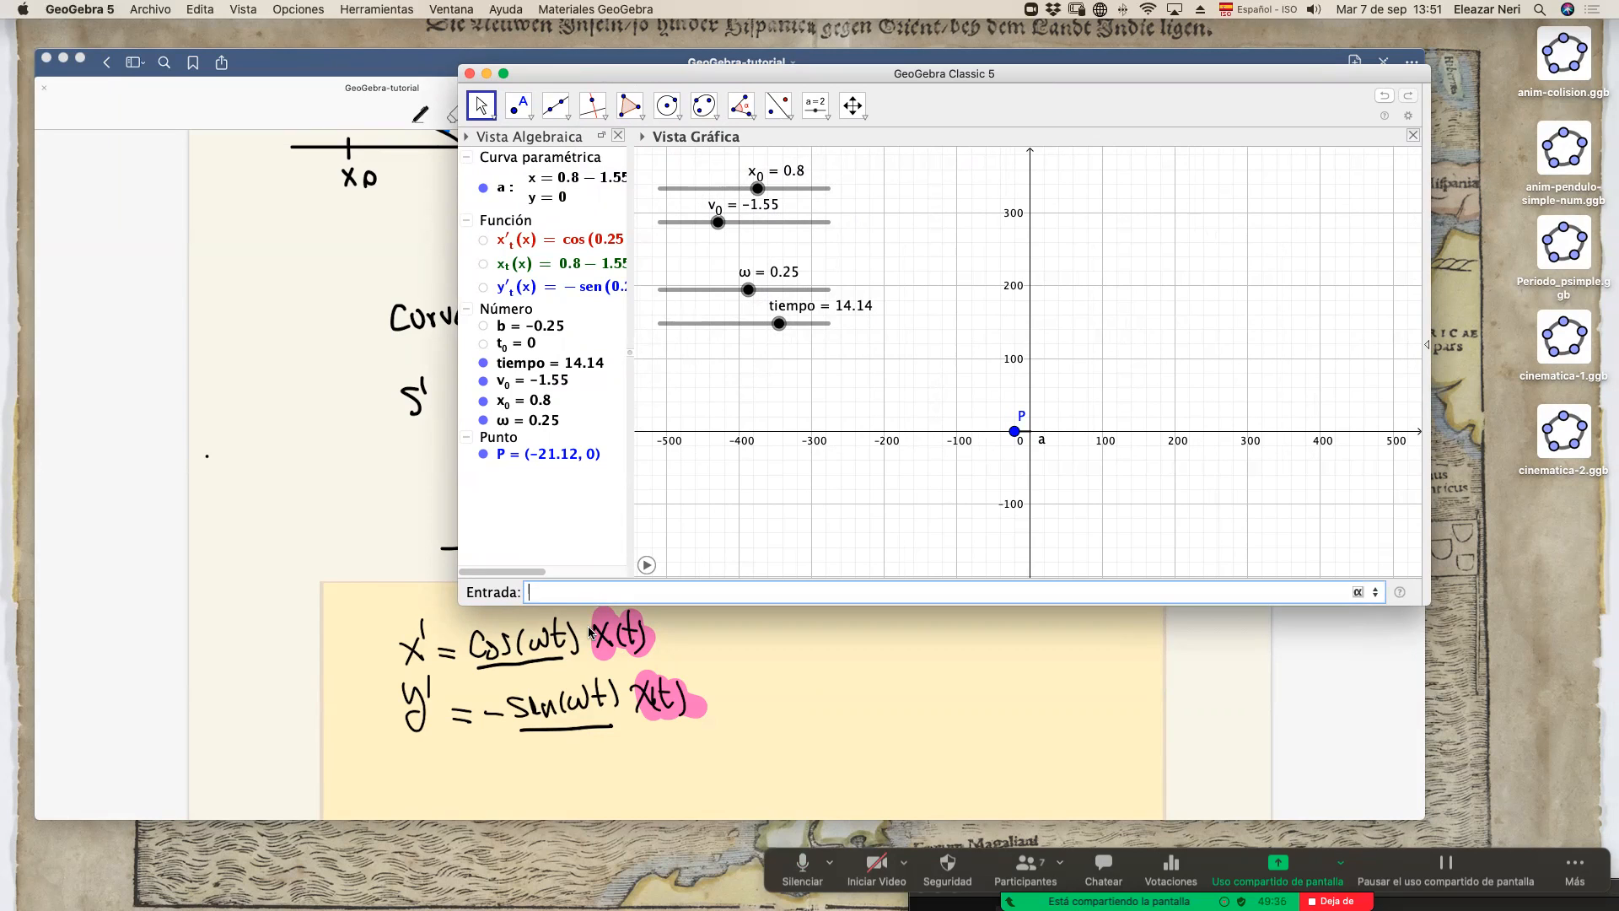
pyautogui.write('(')
# Switch to GoodNotes and sketch a blue curve on the x′–y′ axes with a point on it labelled P′=(x′(t), y′(t)).
pyautogui.moveTo(603, 77); pyautogui.dragTo(1108, 192)
pyautogui.click(544, 506)
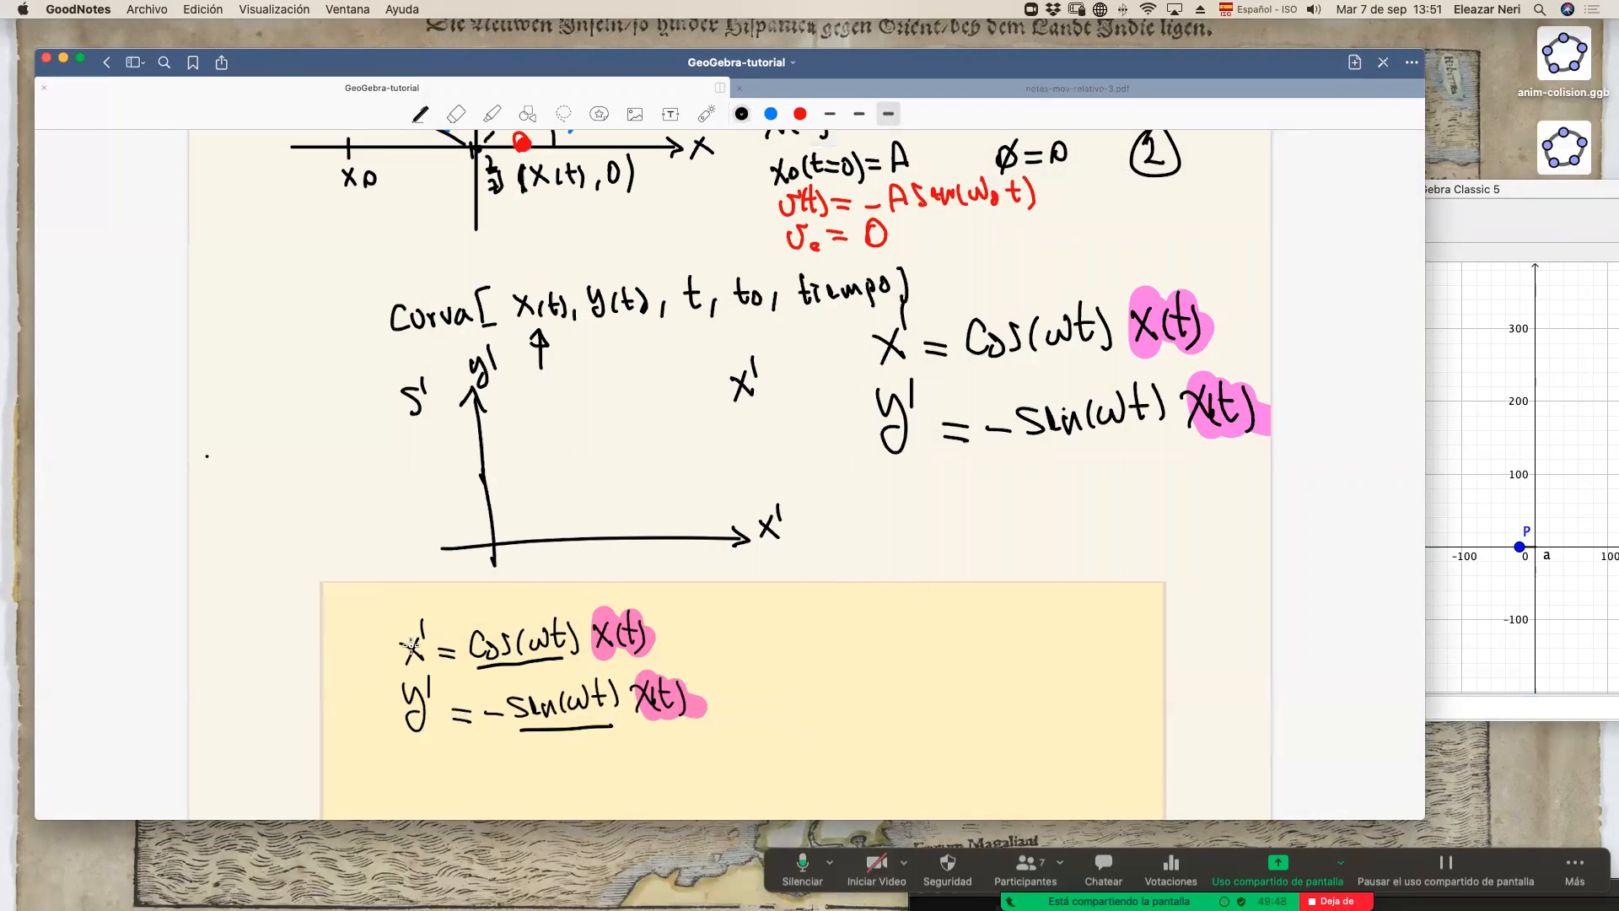
pyautogui.click(419, 115)
pyautogui.click(770, 114)
pyautogui.moveTo(602, 522)
pyautogui.mouseDown()
pyautogui.moveTo(565, 406)
pyautogui.moveTo(464, 419)
pyautogui.mouseUp()
pyautogui.click(597, 439)
pyautogui.moveTo(613, 432); pyautogui.dragTo(680, 455)
pyautogui.moveTo(679, 439)
pyautogui.mouseDown()
pyautogui.moveTo(667, 455)
pyautogui.moveTo(685, 430)
pyautogui.moveTo(688, 459)
pyautogui.moveTo(707, 441)
pyautogui.moveTo(718, 466)
pyautogui.moveTo(745, 437)
pyautogui.moveTo(767, 454)
pyautogui.moveTo(772, 436)
pyautogui.mouseUp()
pyautogui.moveTo(775, 429); pyautogui.dragTo(791, 462)
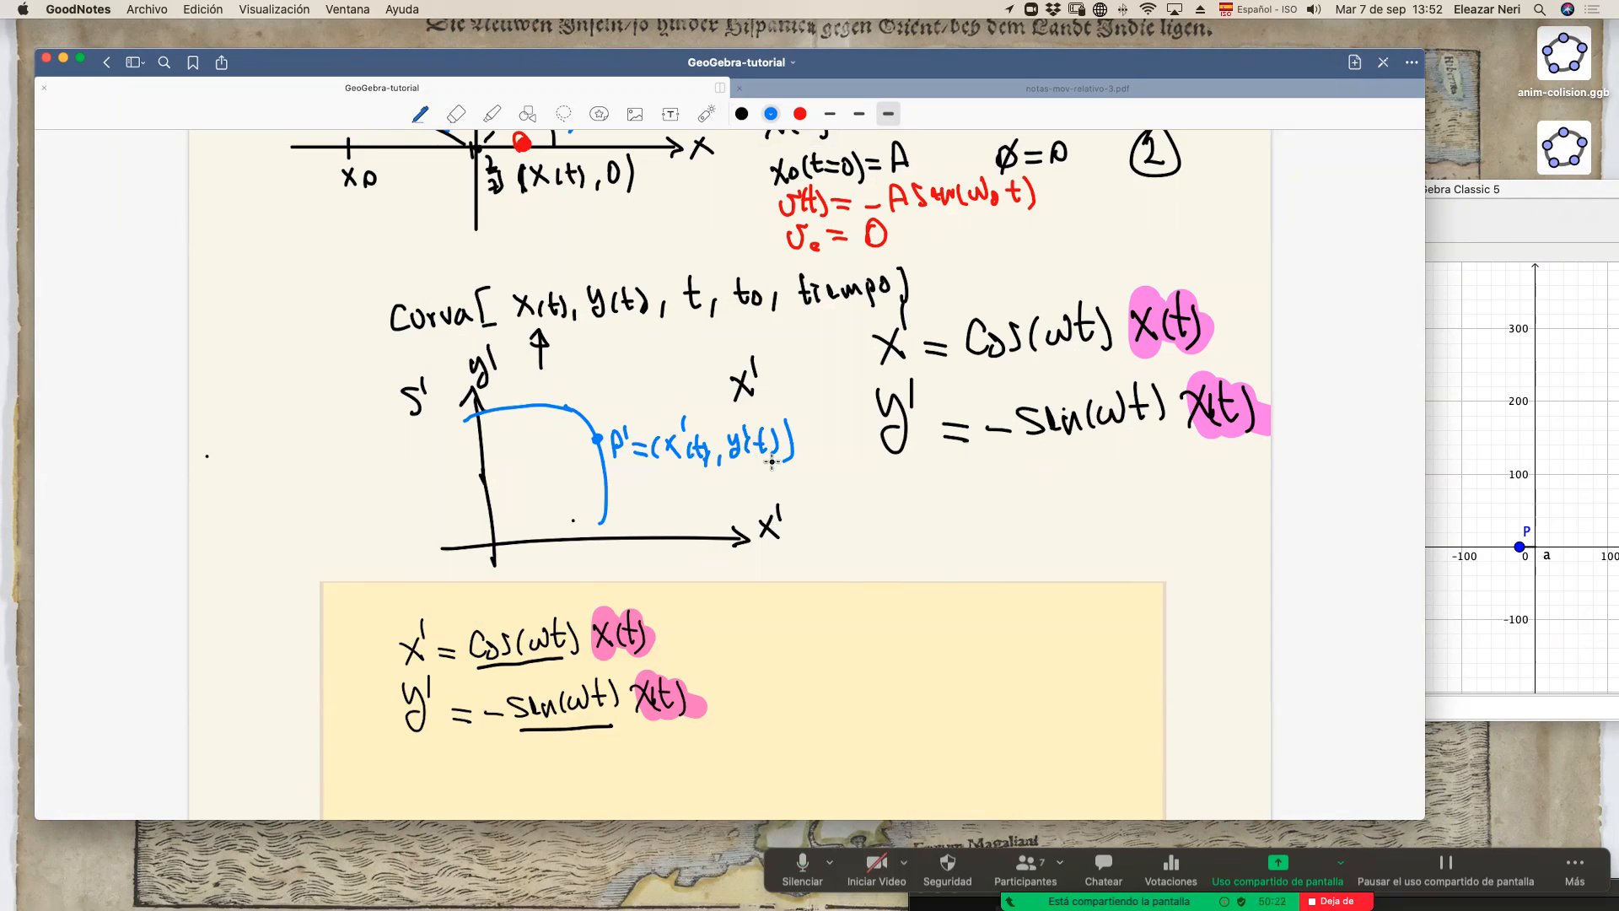
# Return to GeoGebra and create a point with coordinates (x'_t(tiempo), y'_t(tiempo)).
pyautogui.click(1523, 187)
pyautogui.moveTo(1549, 202); pyautogui.dragTo(1139, 222)
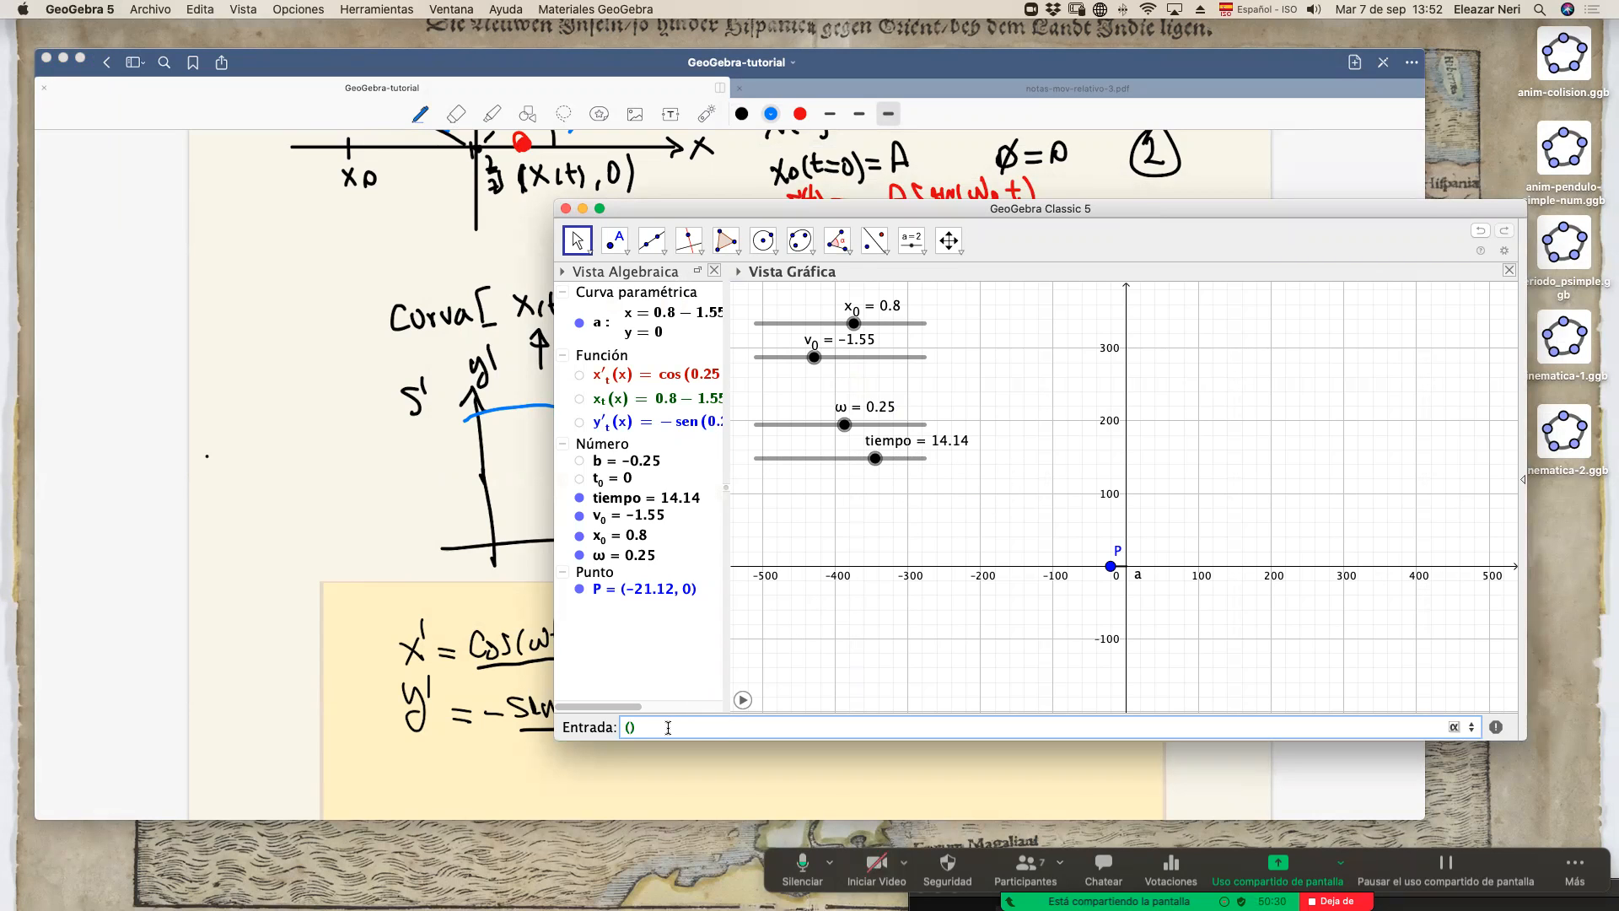
pyautogui.write("x'_t(tiempo")
pyautogui.write(",y'(tiempo")
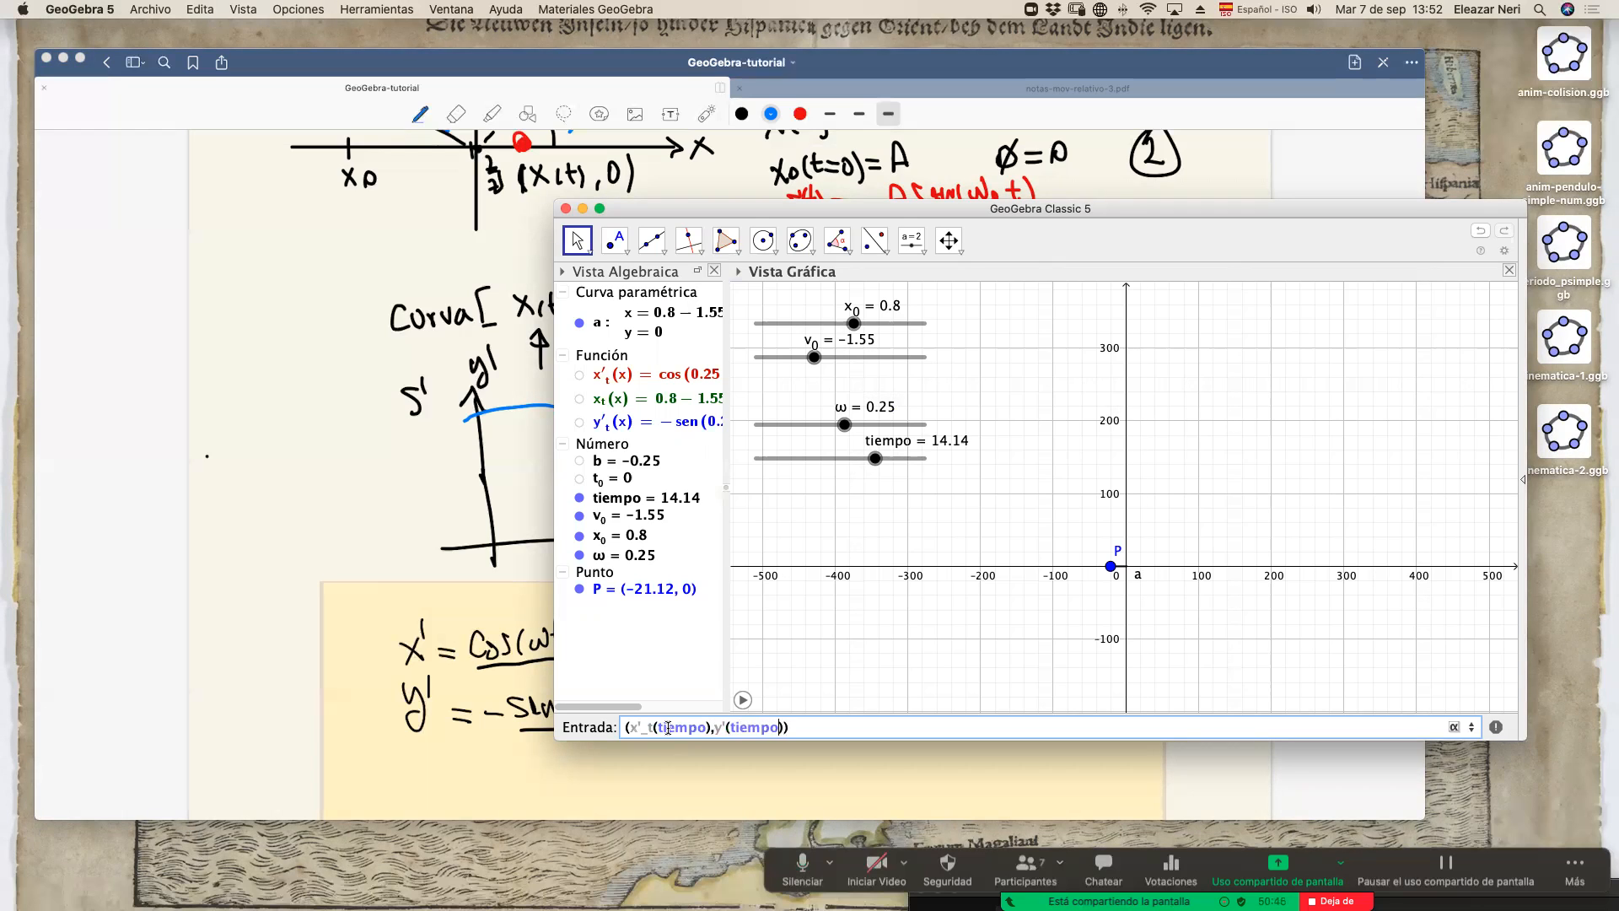
pyautogui.write('_t')
pyautogui.press('Return')
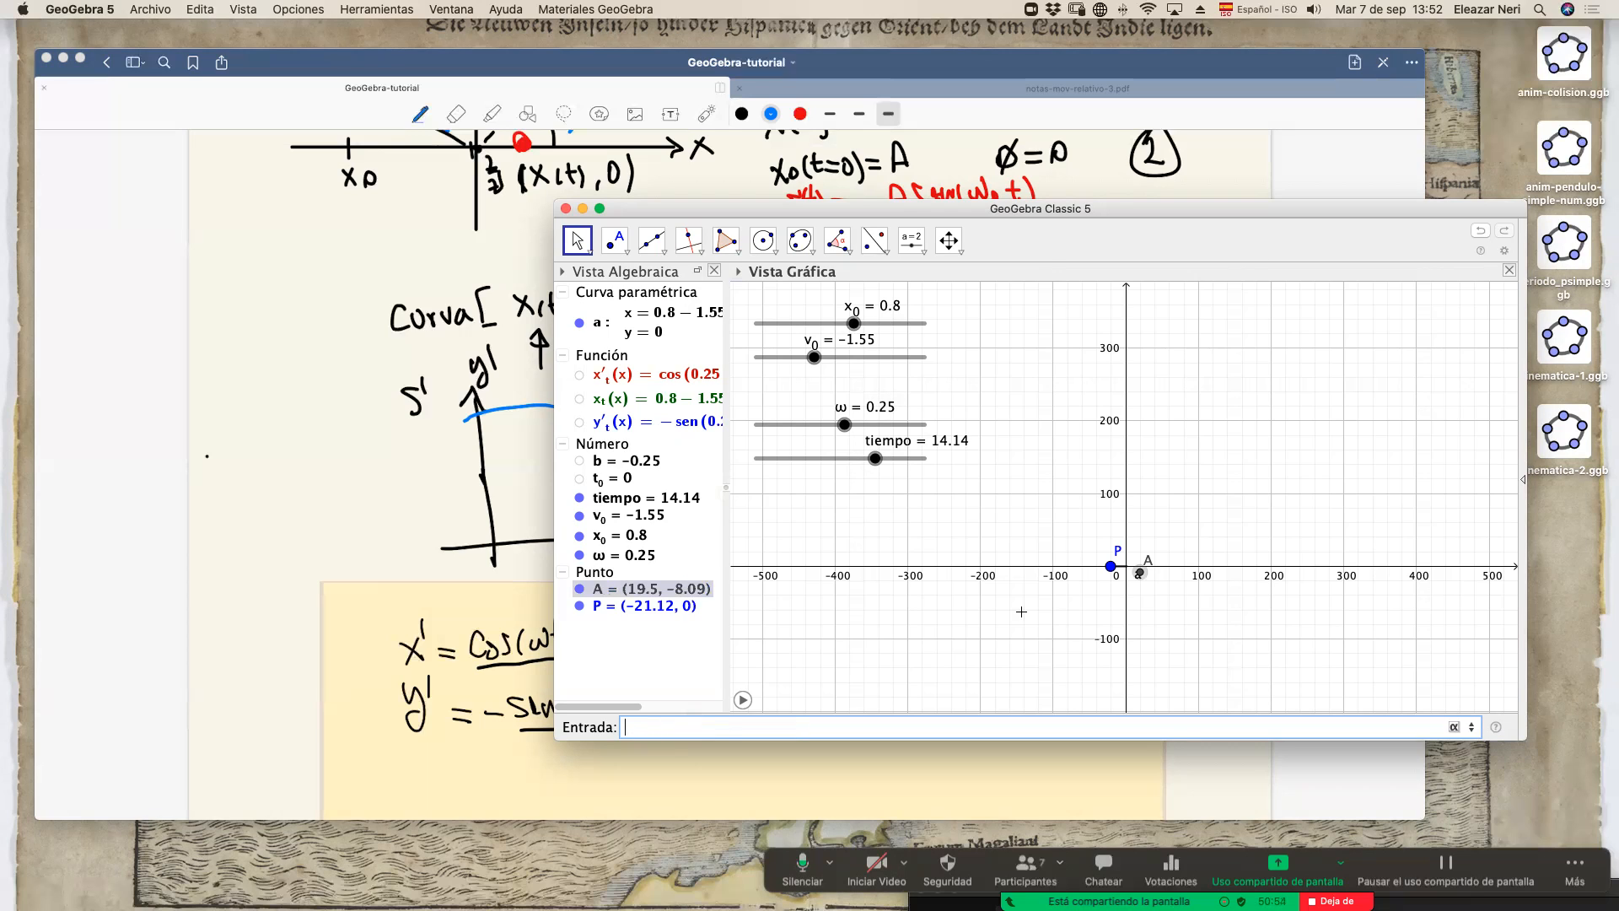
# Open the properties of point A, defined as (x'_t(tiempo), y'_t(tiempo)), and rename it P'.
pyautogui.rightClick(596, 589)
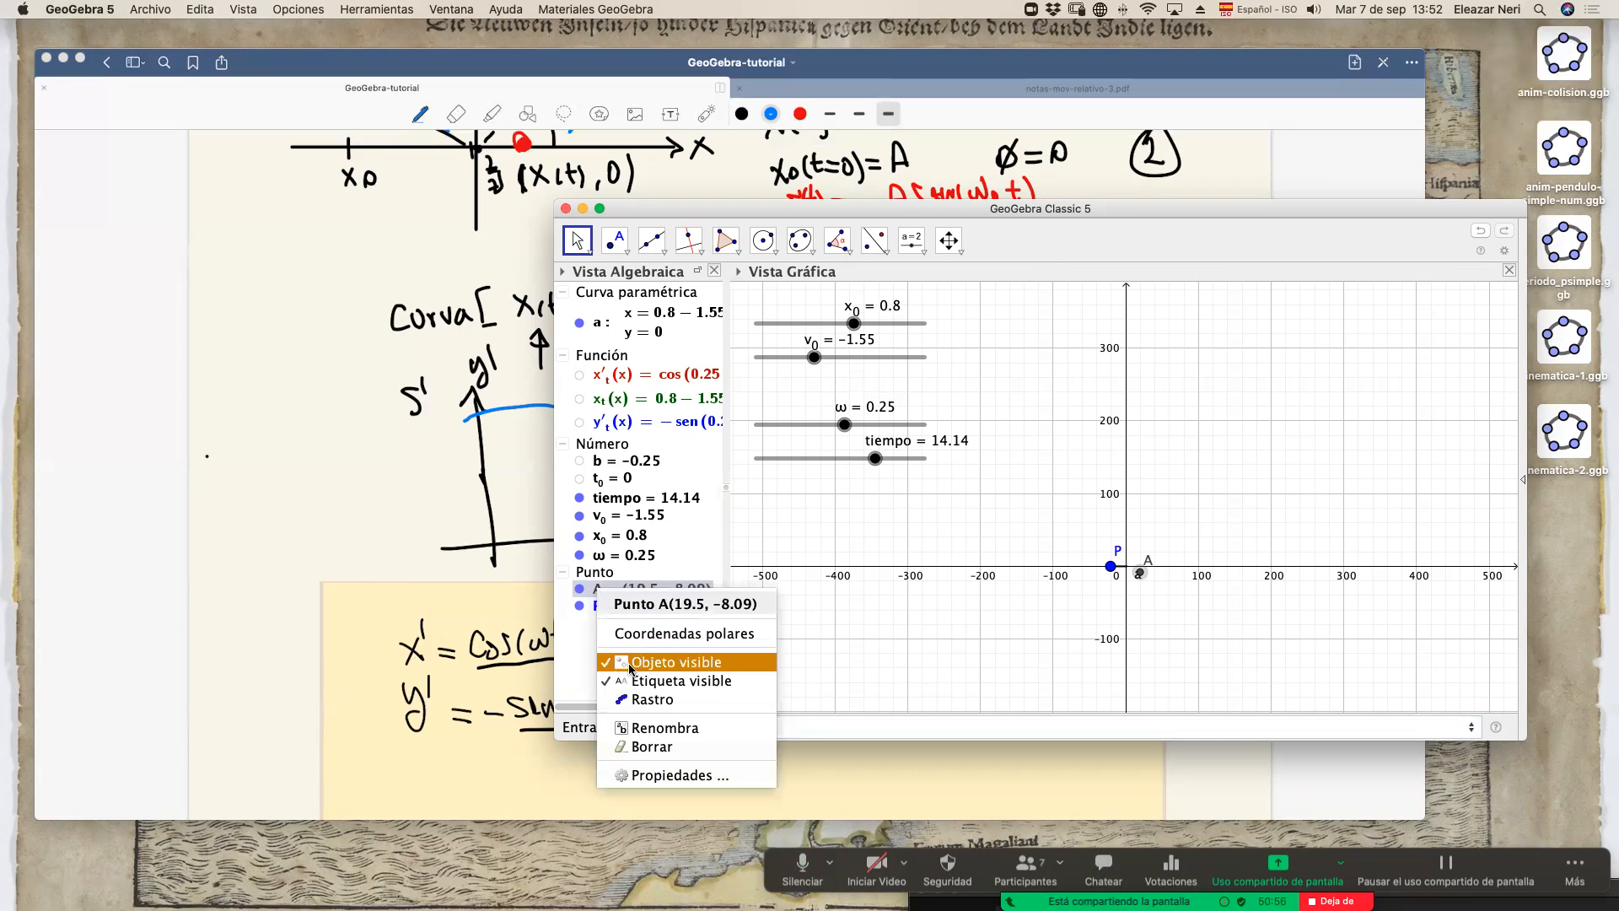
pyautogui.click(645, 774)
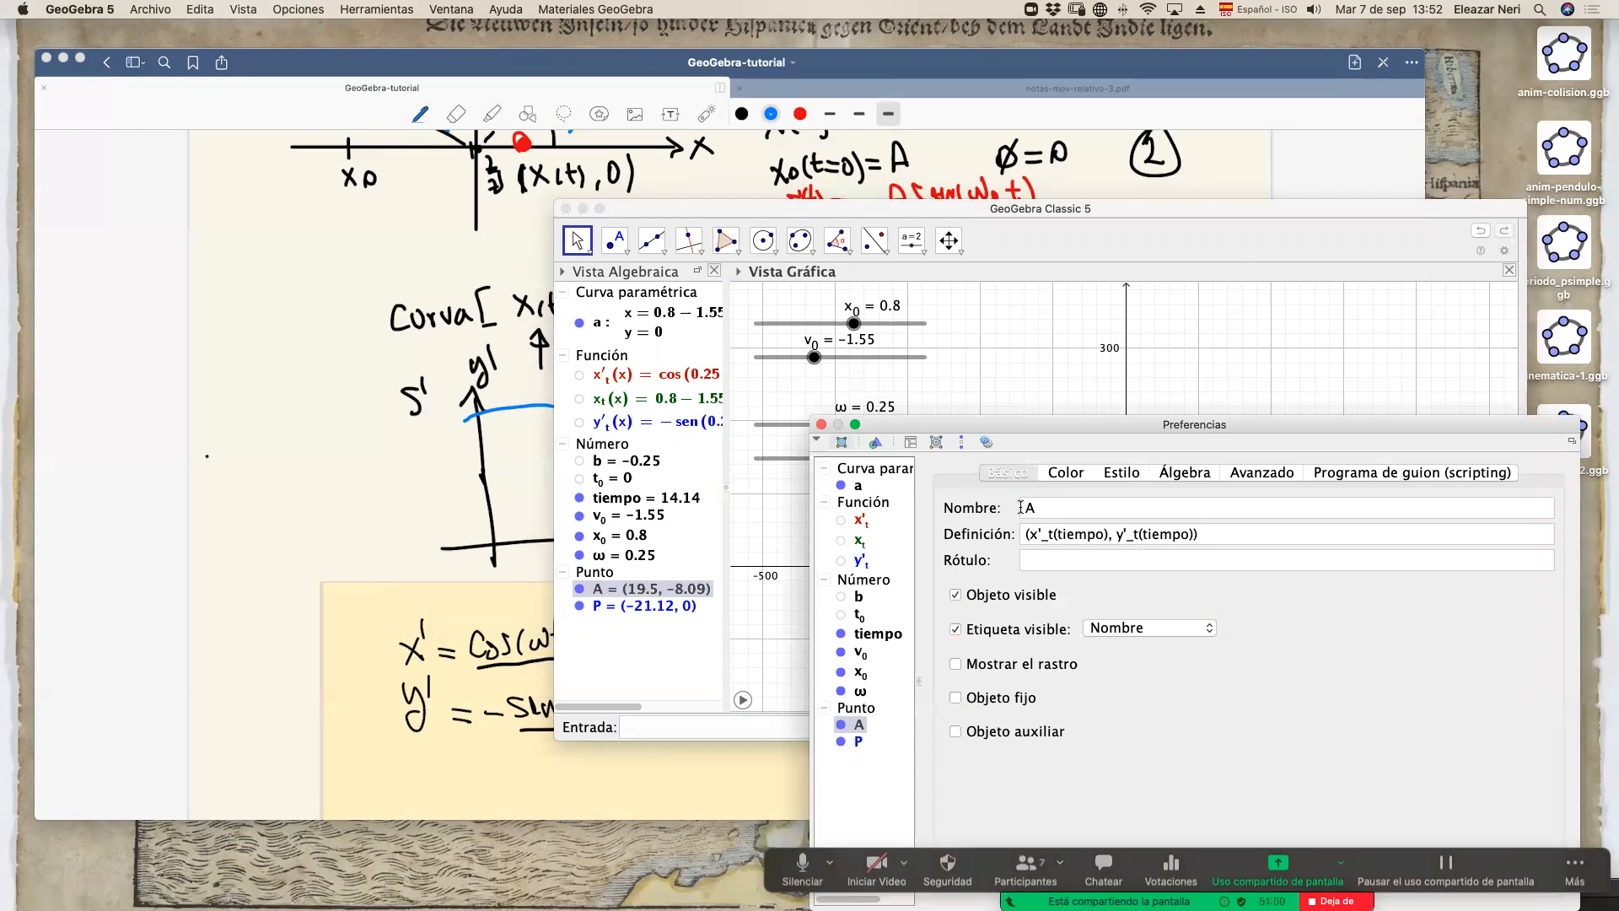
pyautogui.click(735, 652)
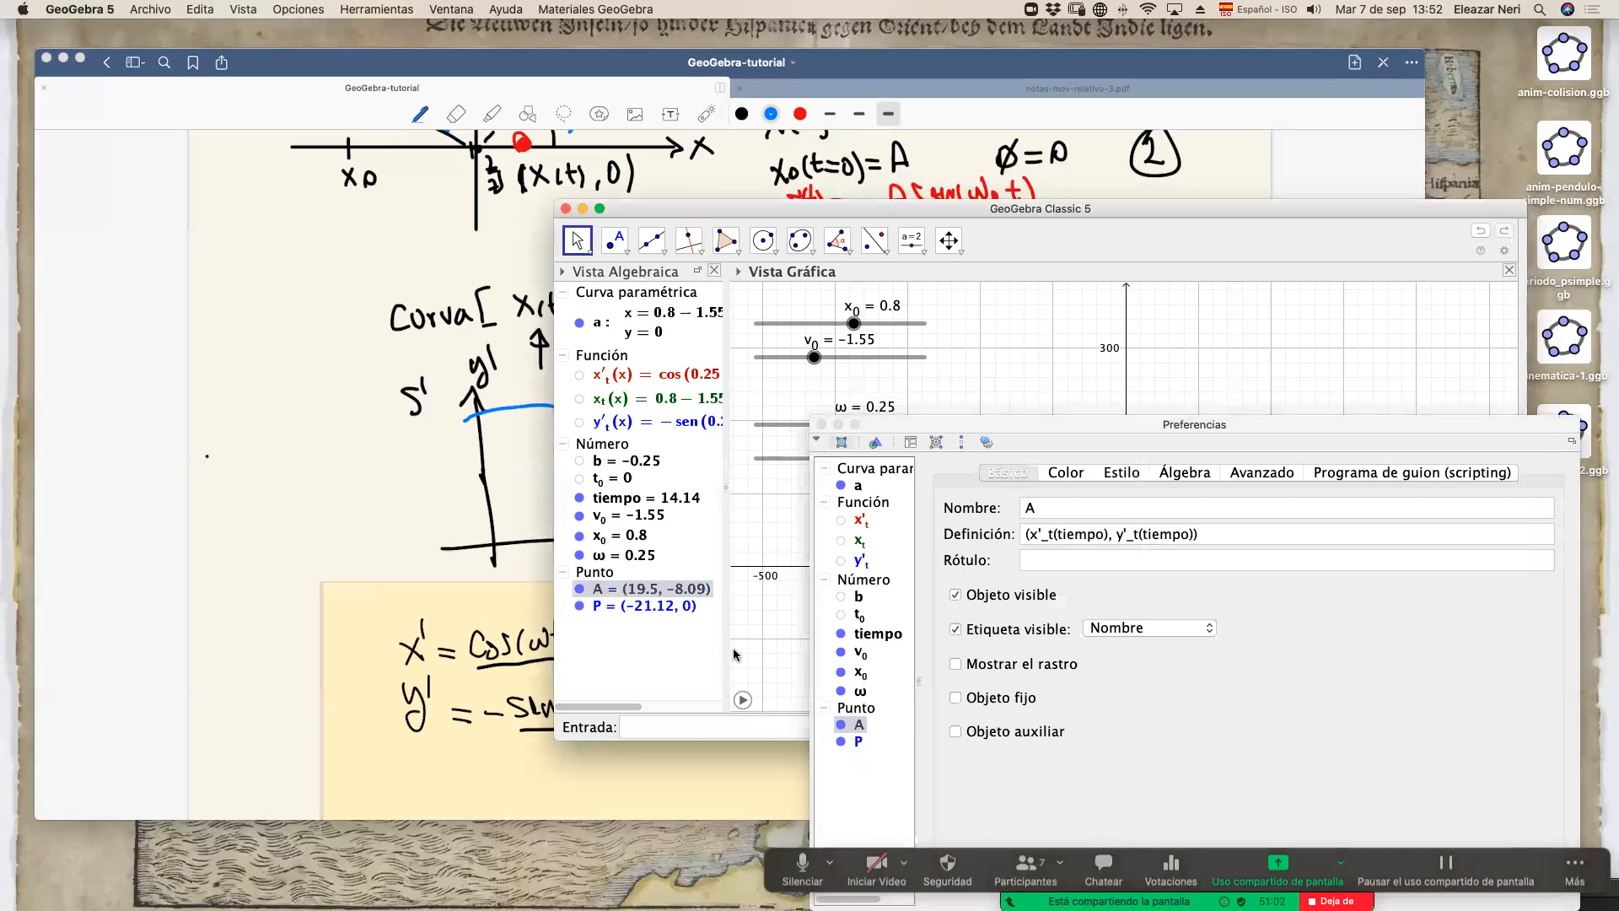
pyautogui.click(652, 593)
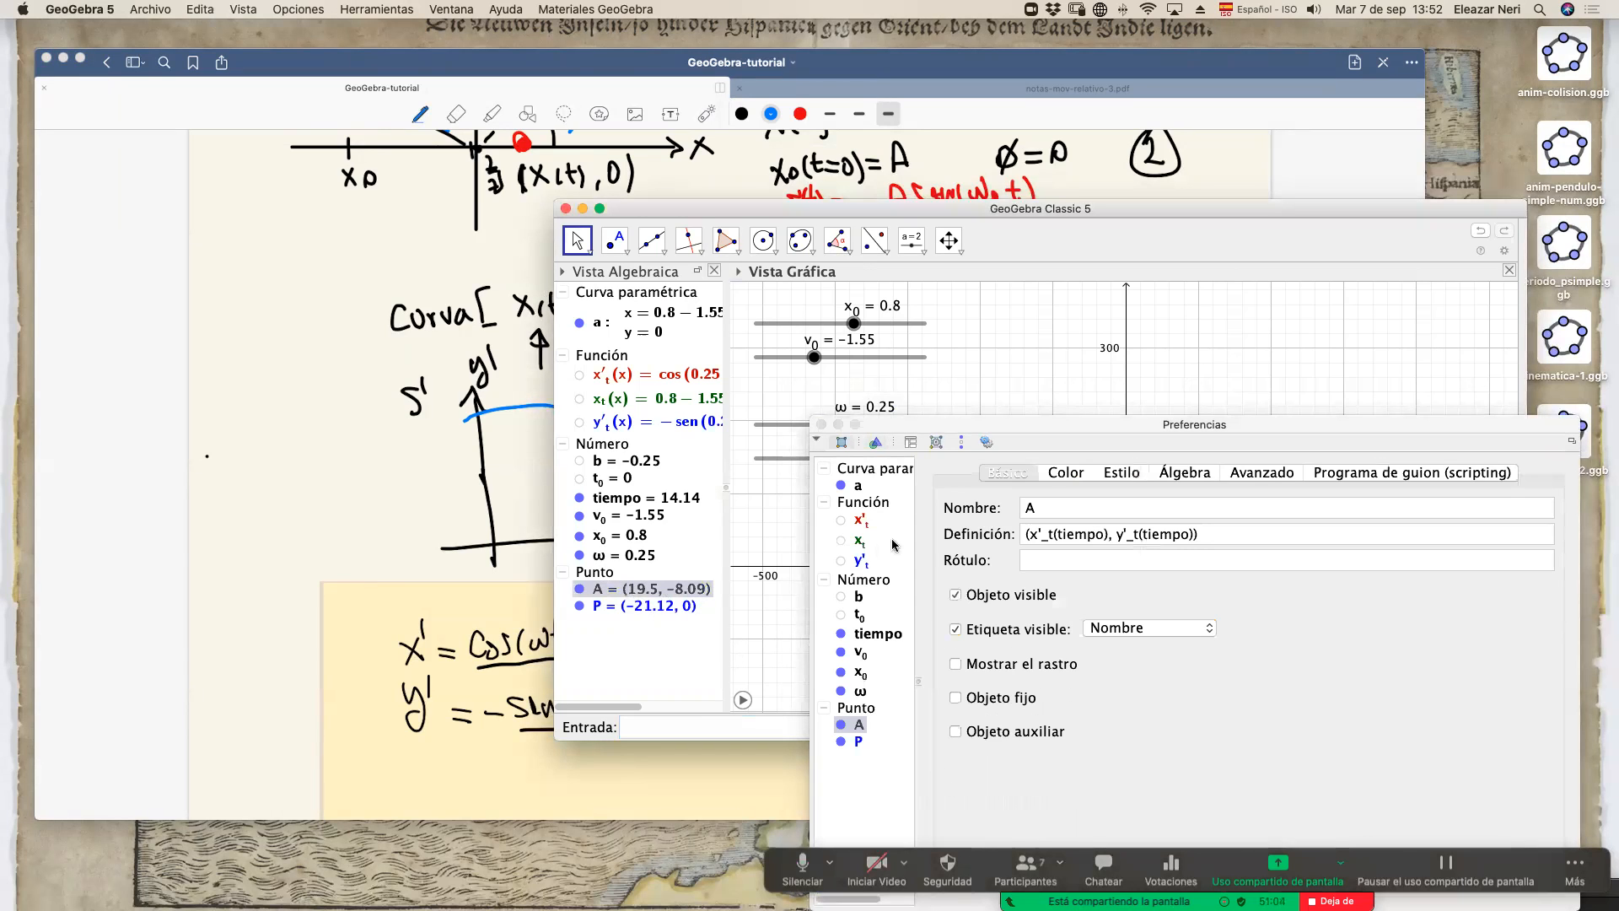
pyautogui.click(1039, 510)
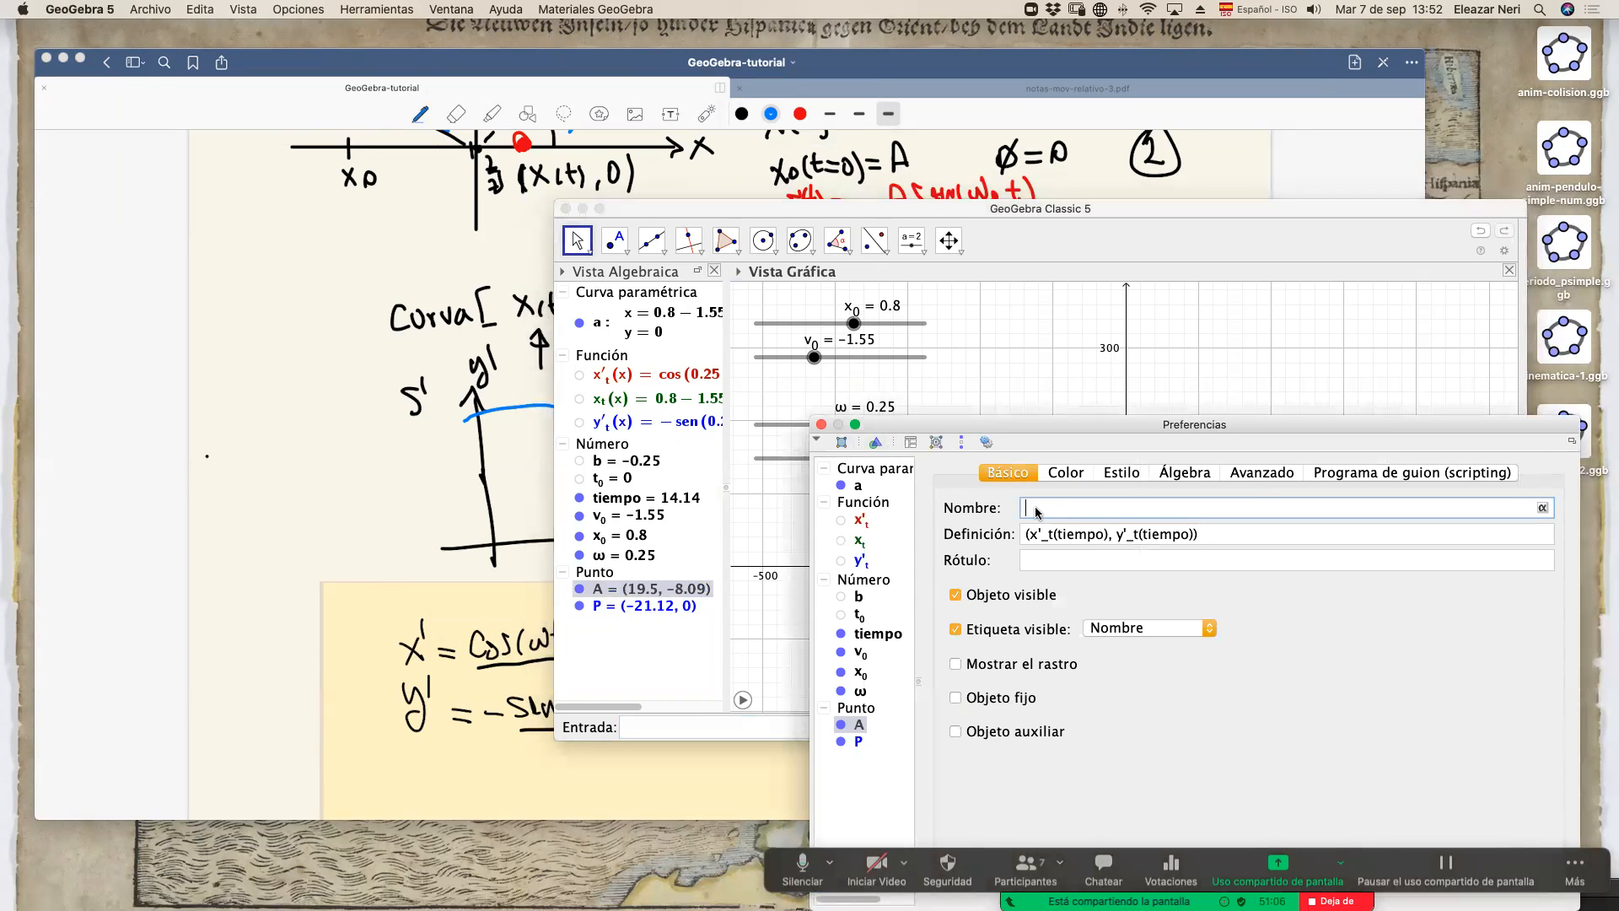
pyautogui.write("P'")
# Colour point P' red and close its properties.
pyautogui.click(1066, 472)
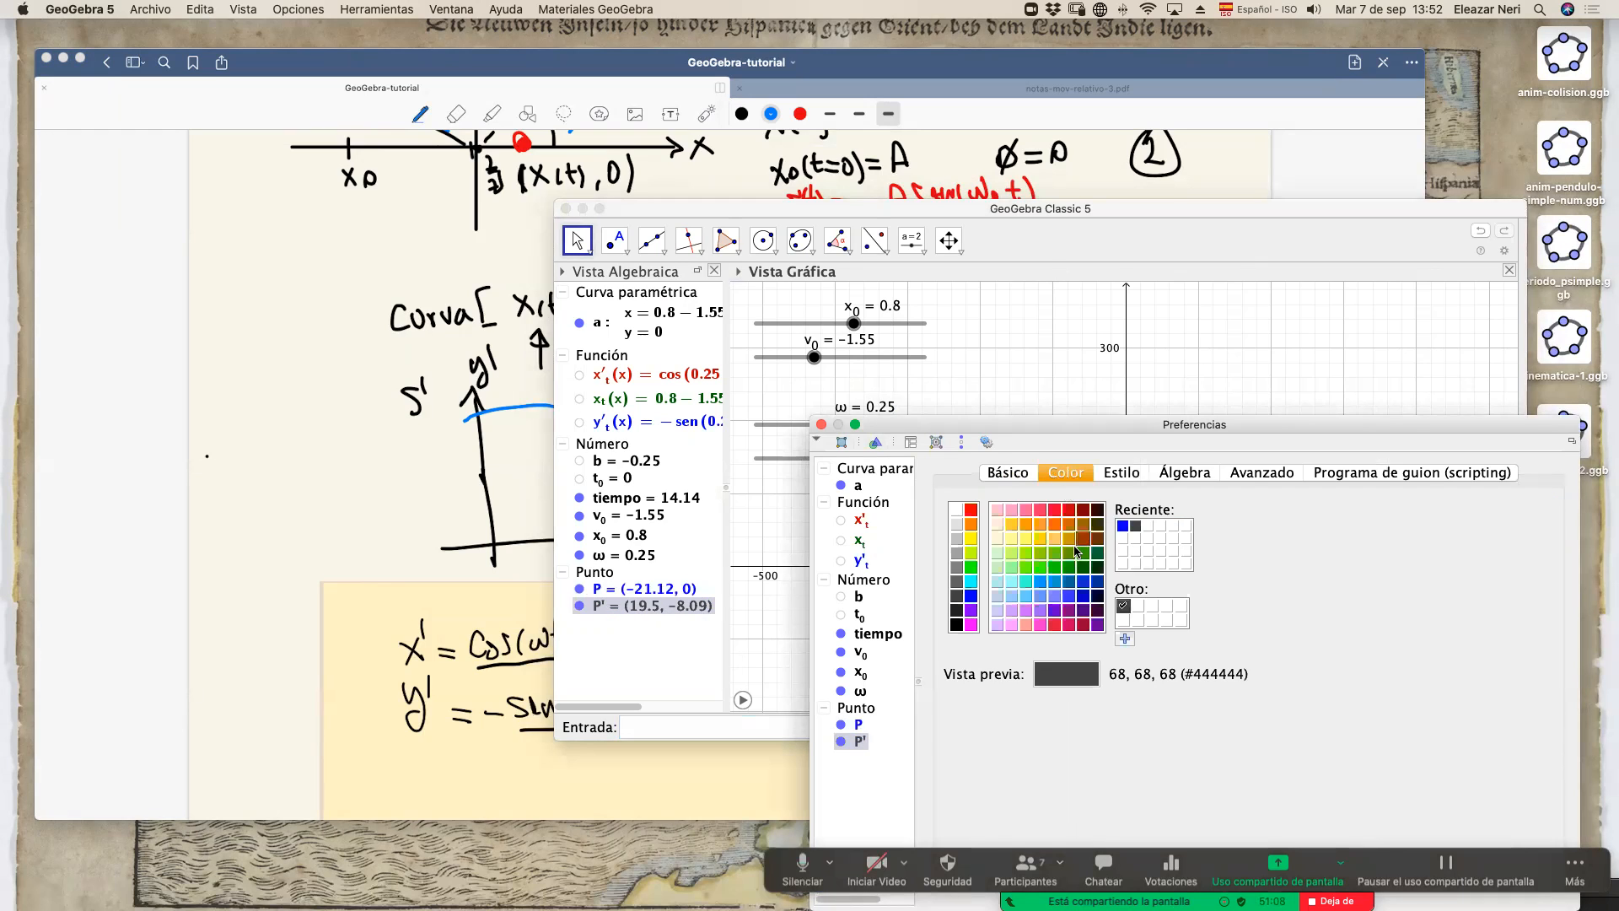
pyautogui.click(972, 514)
pyautogui.click(1129, 474)
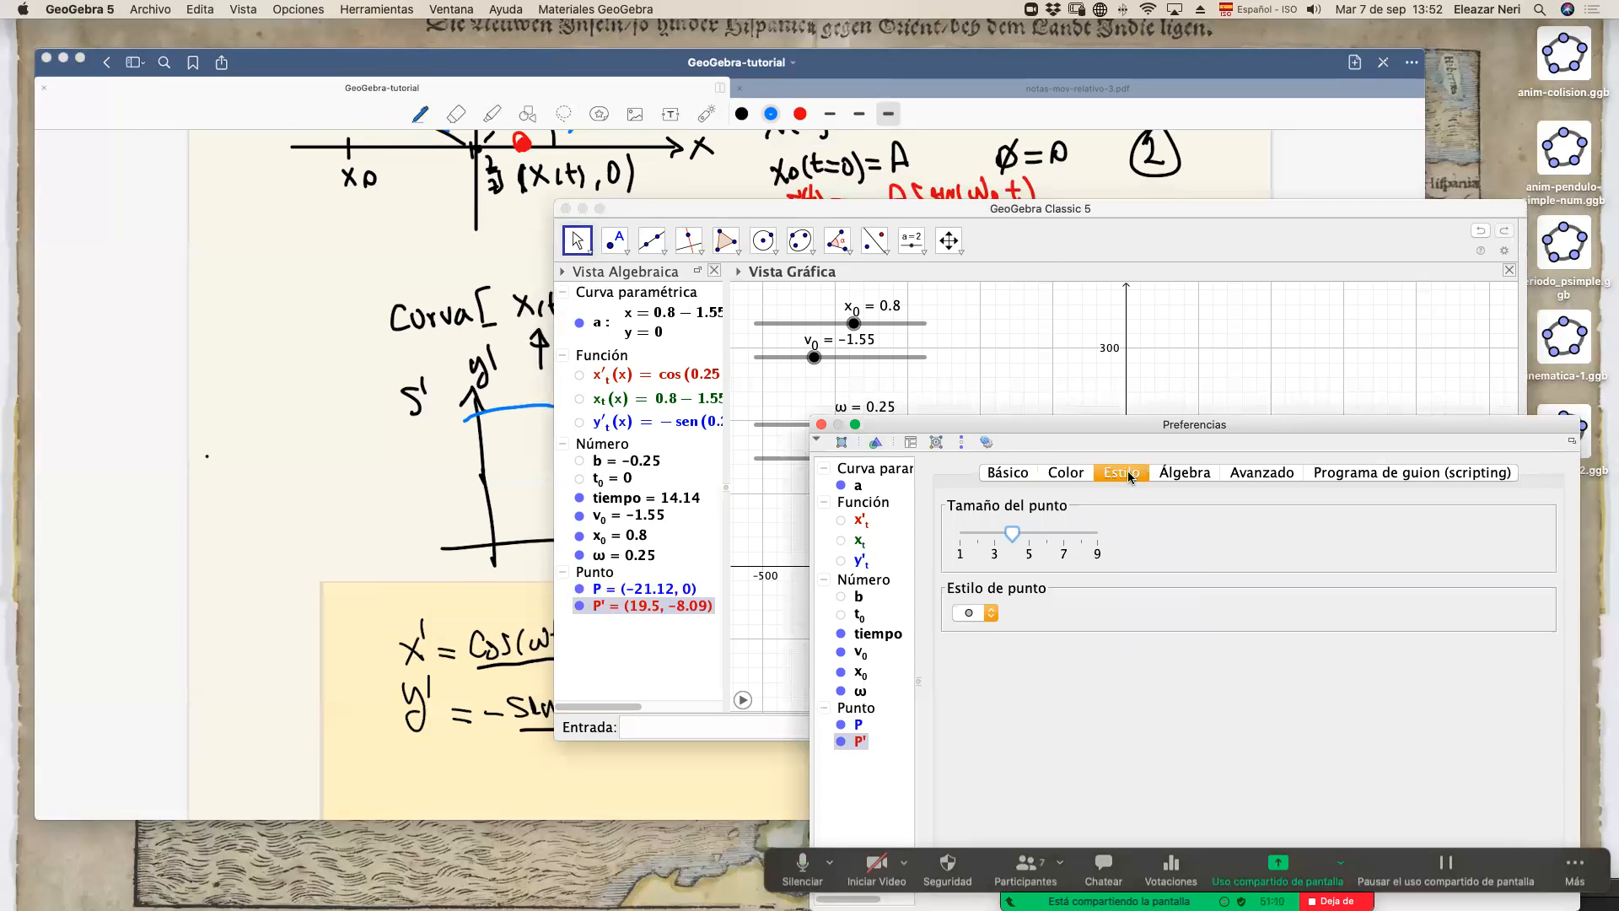
pyautogui.click(820, 424)
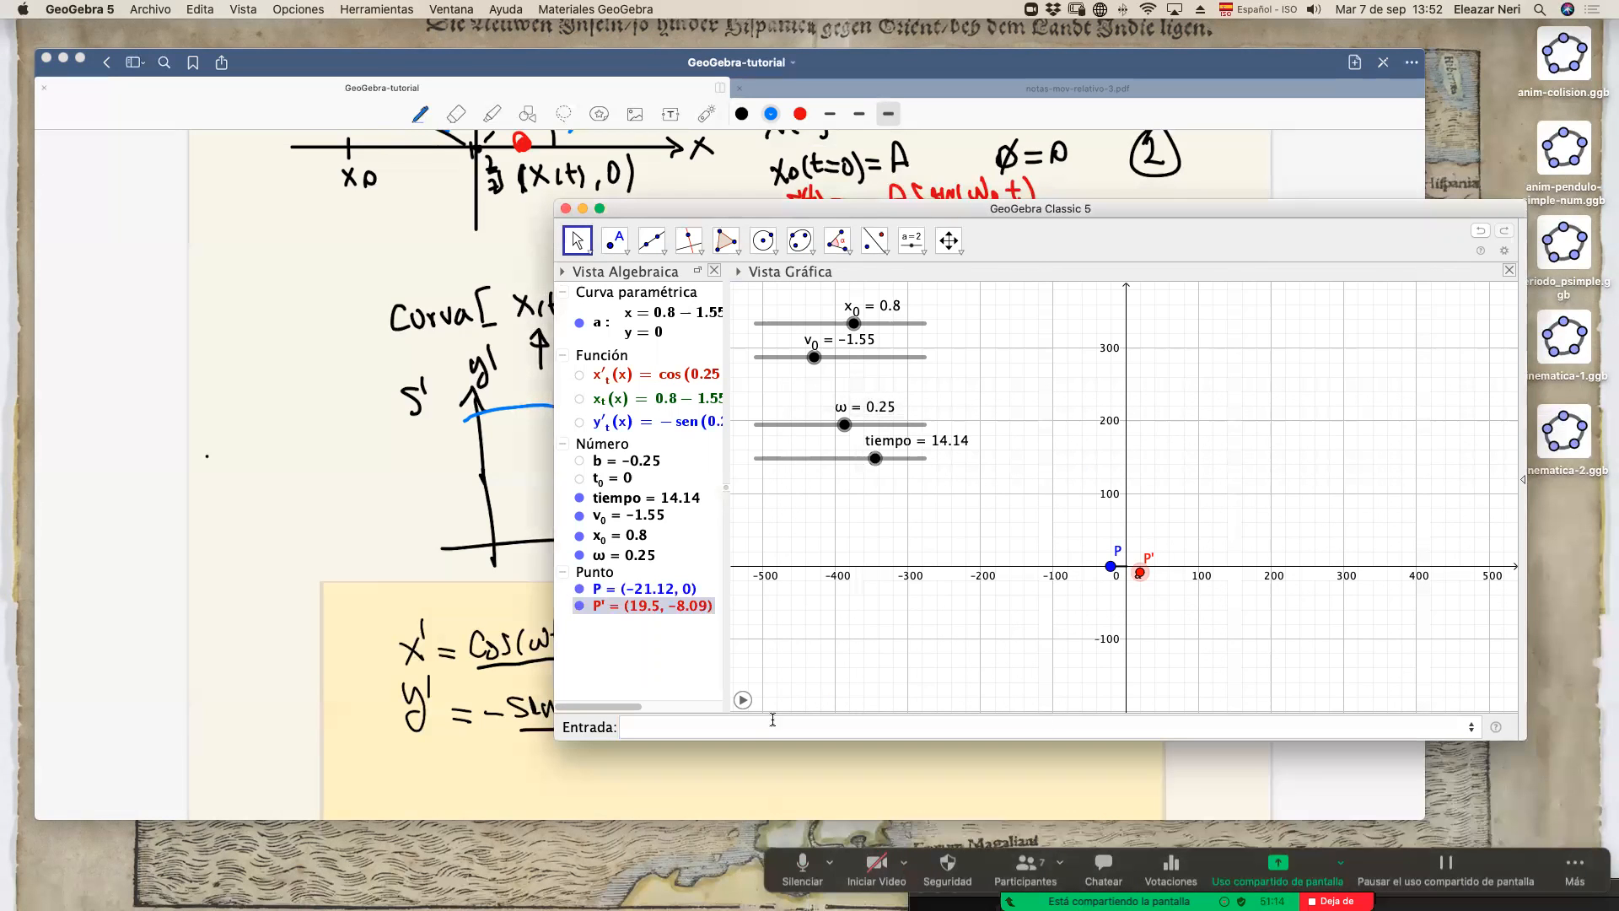
# Run the tiempo animation to watch P and P' move, and pause it.
pyautogui.click(742, 701)
pyautogui.scroll(5, 924, 677)
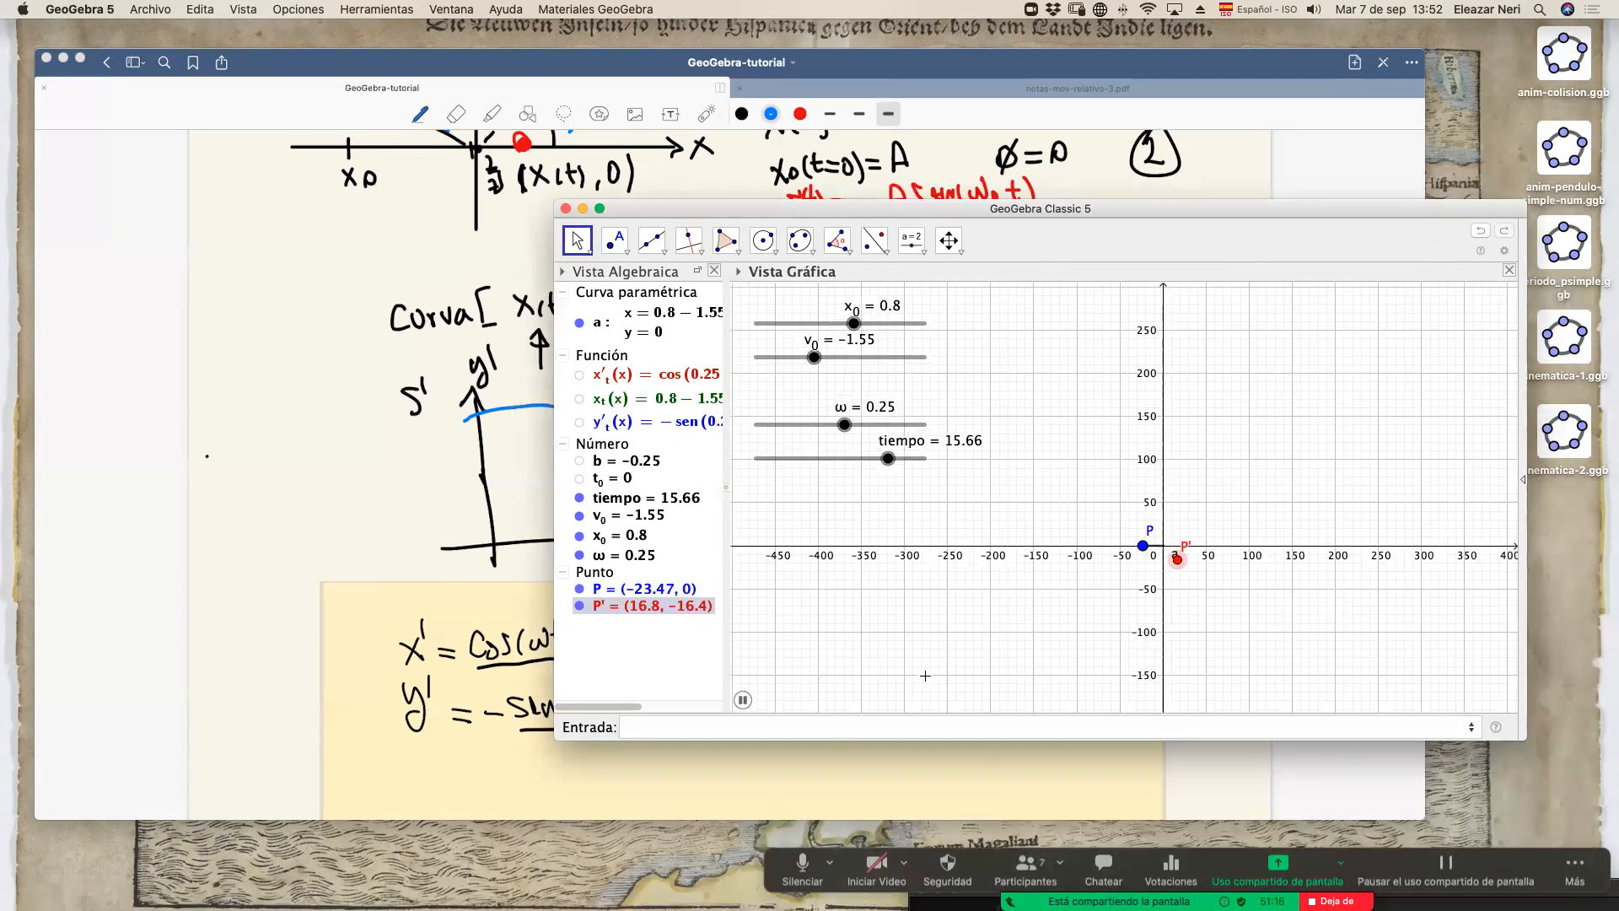
pyautogui.moveTo(1077, 576); pyautogui.dragTo(958, 616)
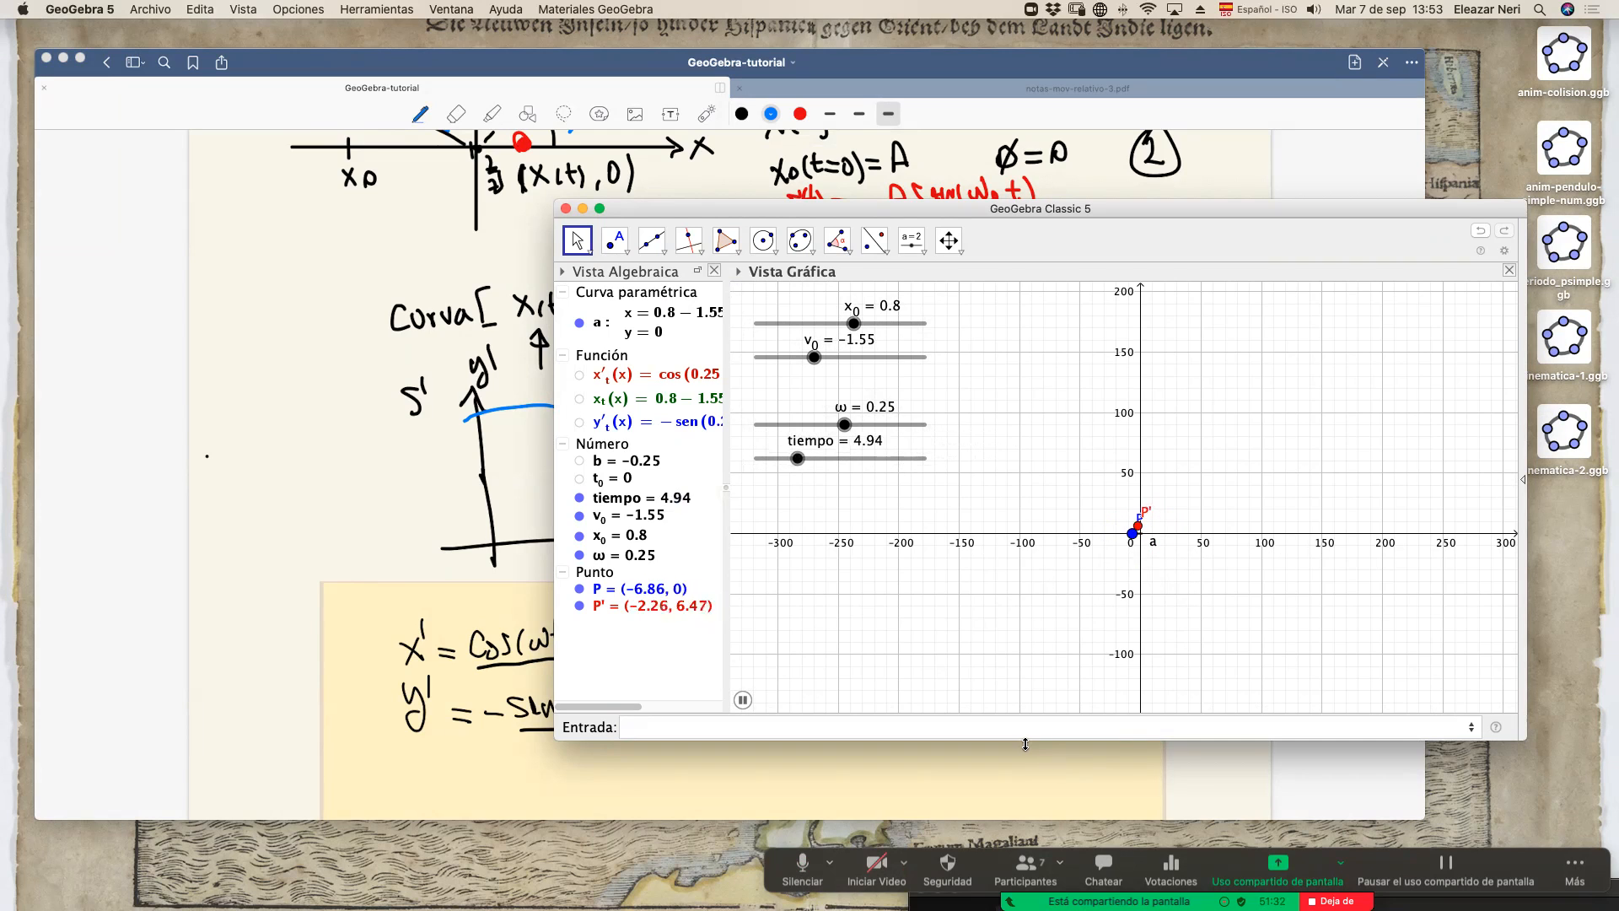
pyautogui.click(743, 700)
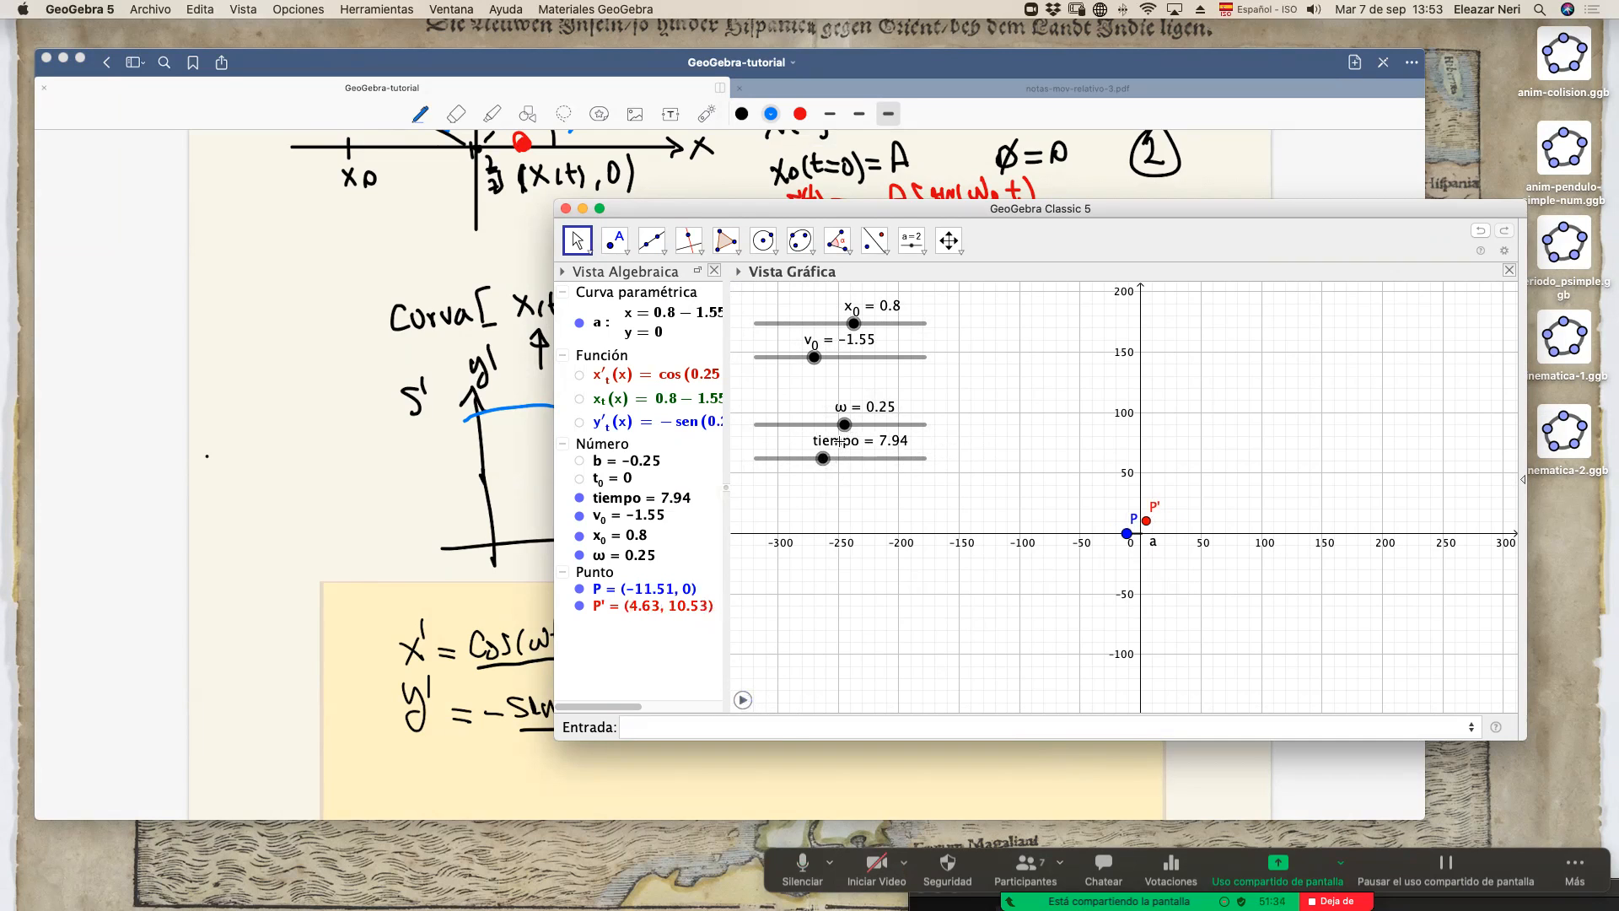
# Set ω to 2.7 and run the animation briefly to compare the motion of P and P'.
pyautogui.moveTo(844, 425); pyautogui.dragTo(883, 425)
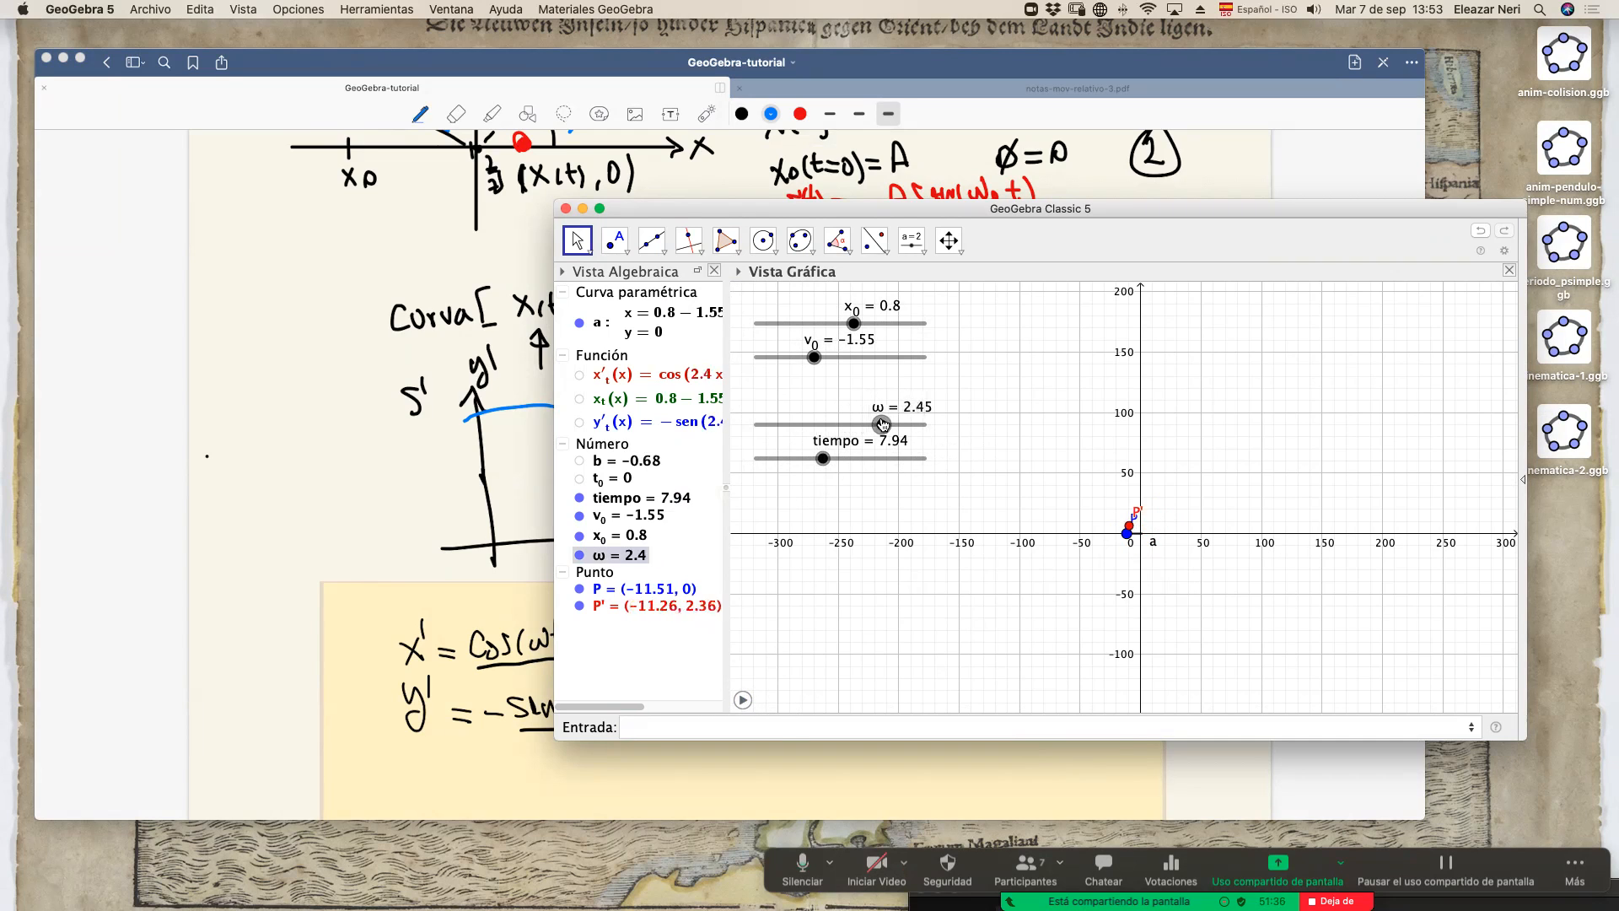
pyautogui.click(742, 700)
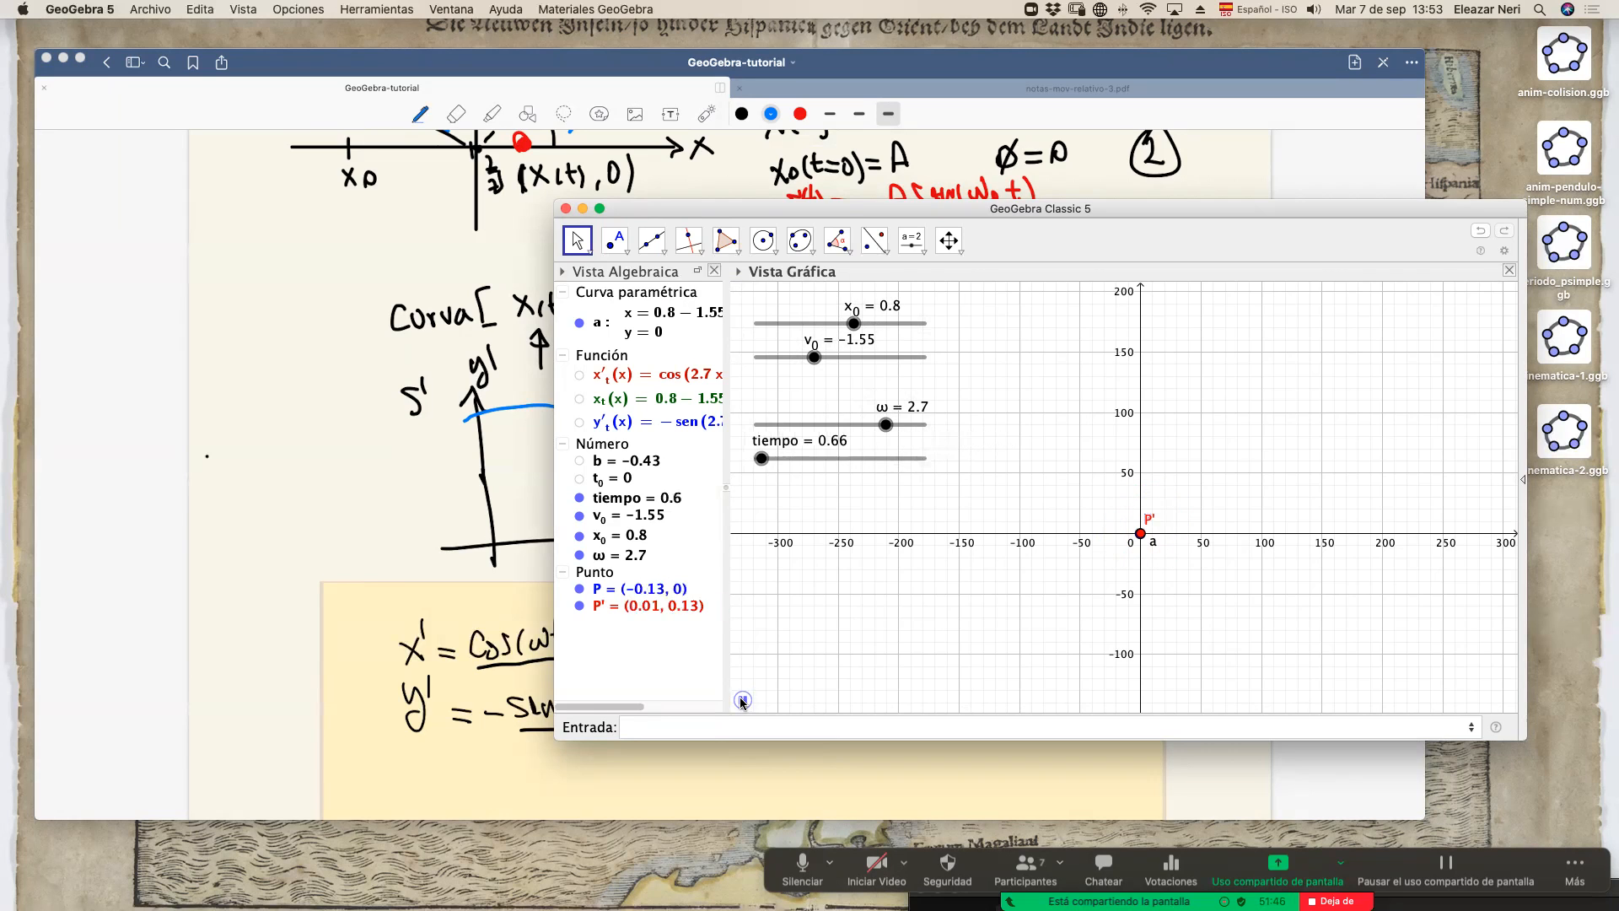
pyautogui.click(742, 702)
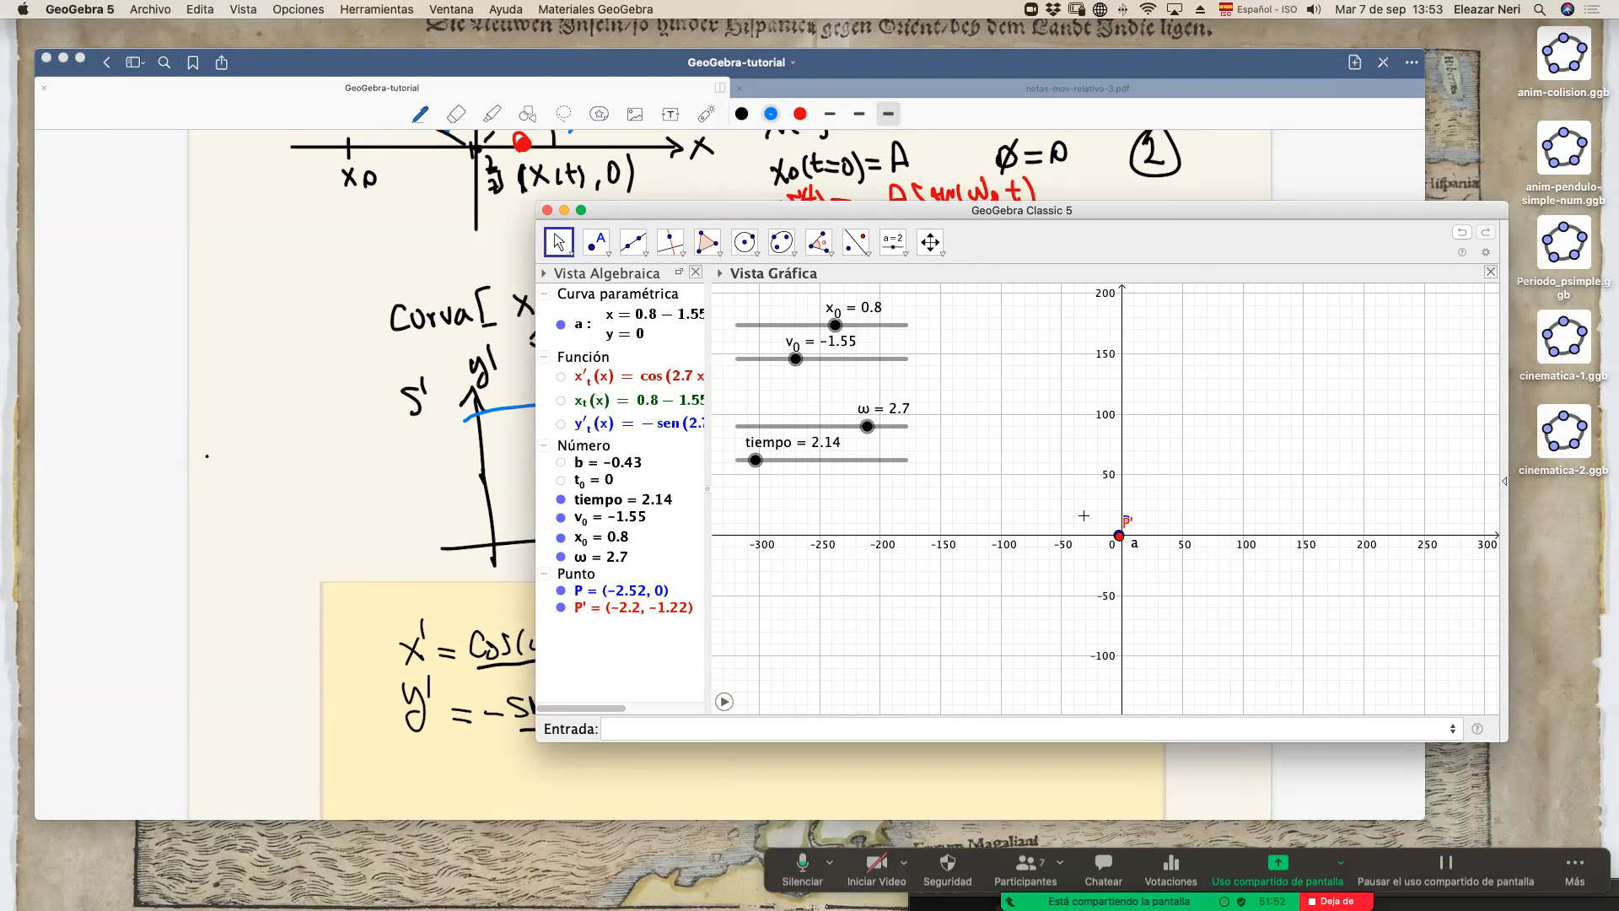
# Begin a Curva command for a parametric curve with x'_t(t) and y'_t(t) as its two expressions.
pyautogui.click(700, 731)
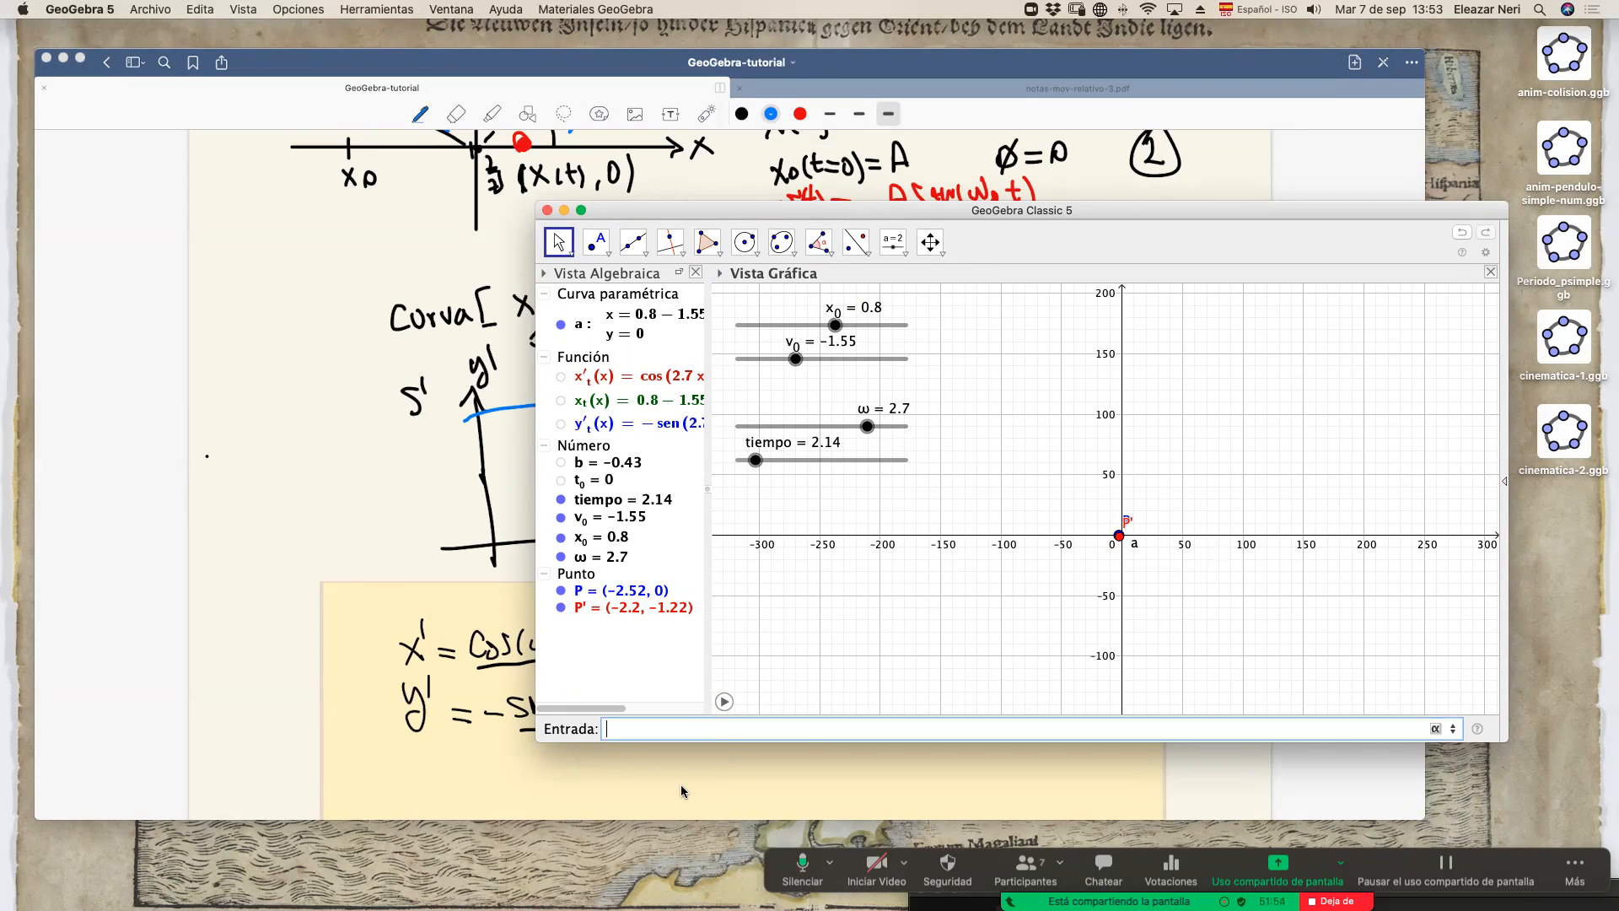
pyautogui.write('Curva')
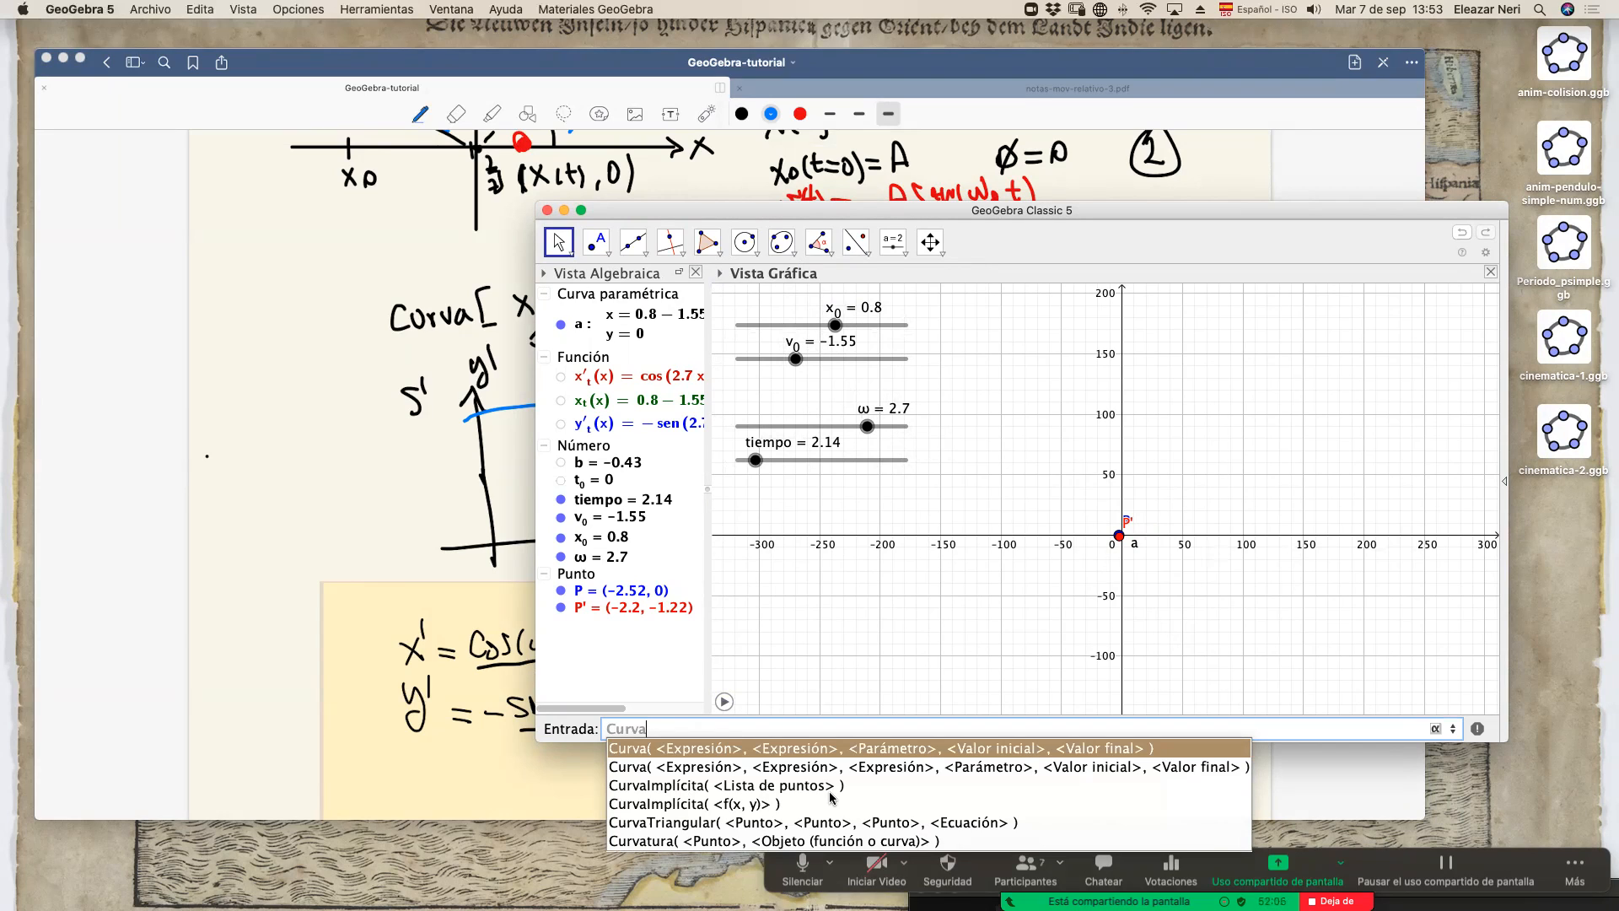
pyautogui.press('Return')
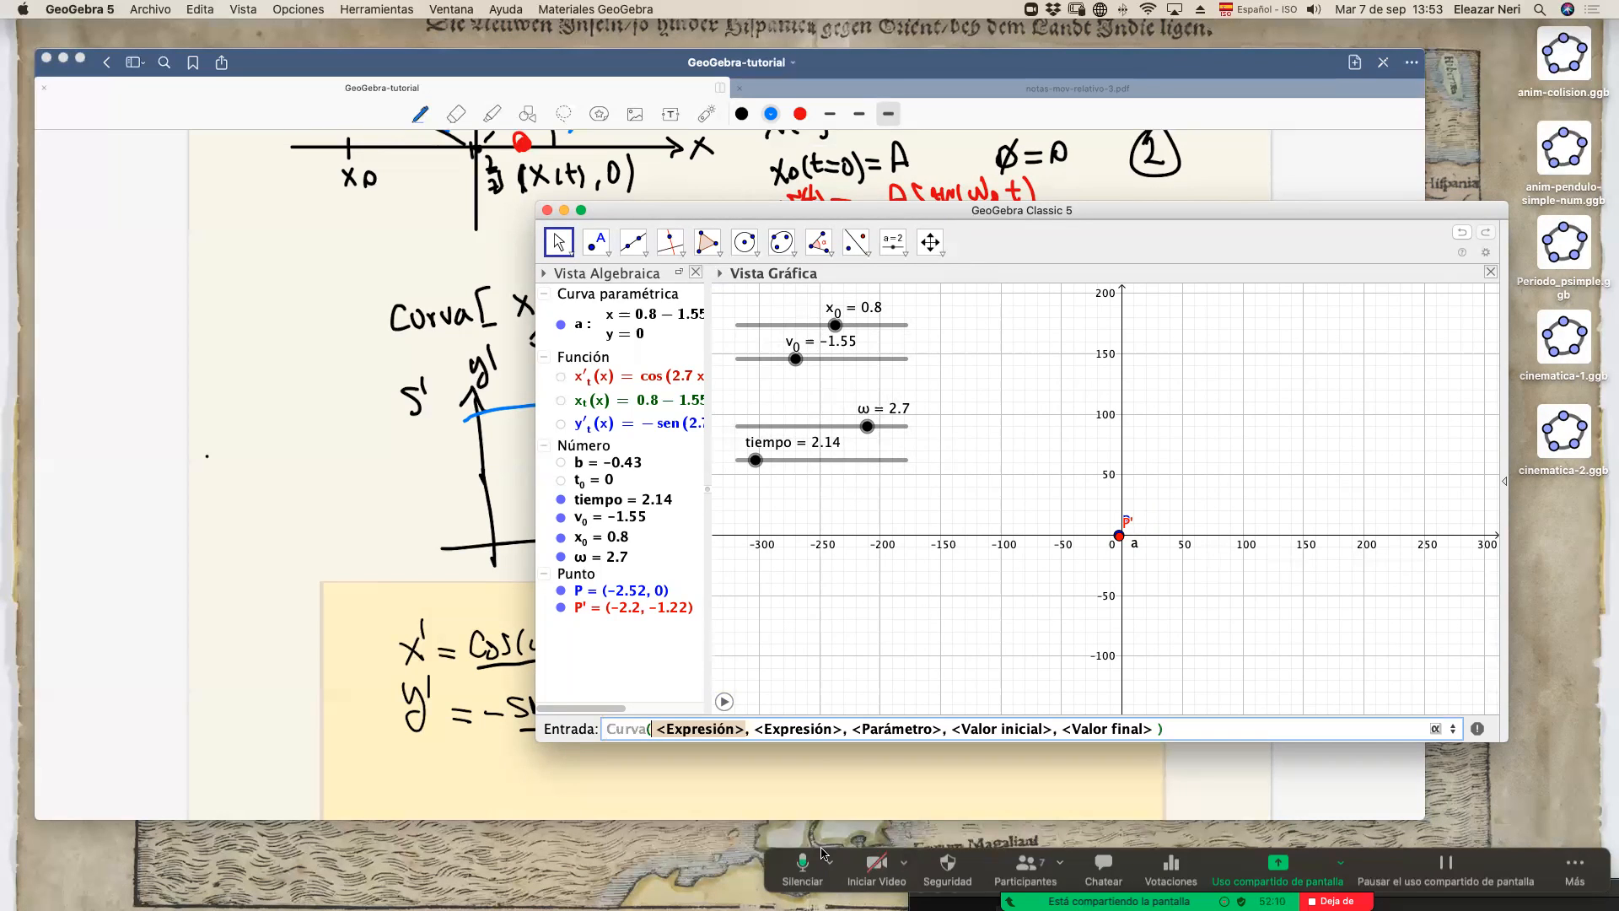
pyautogui.write("x'_t")
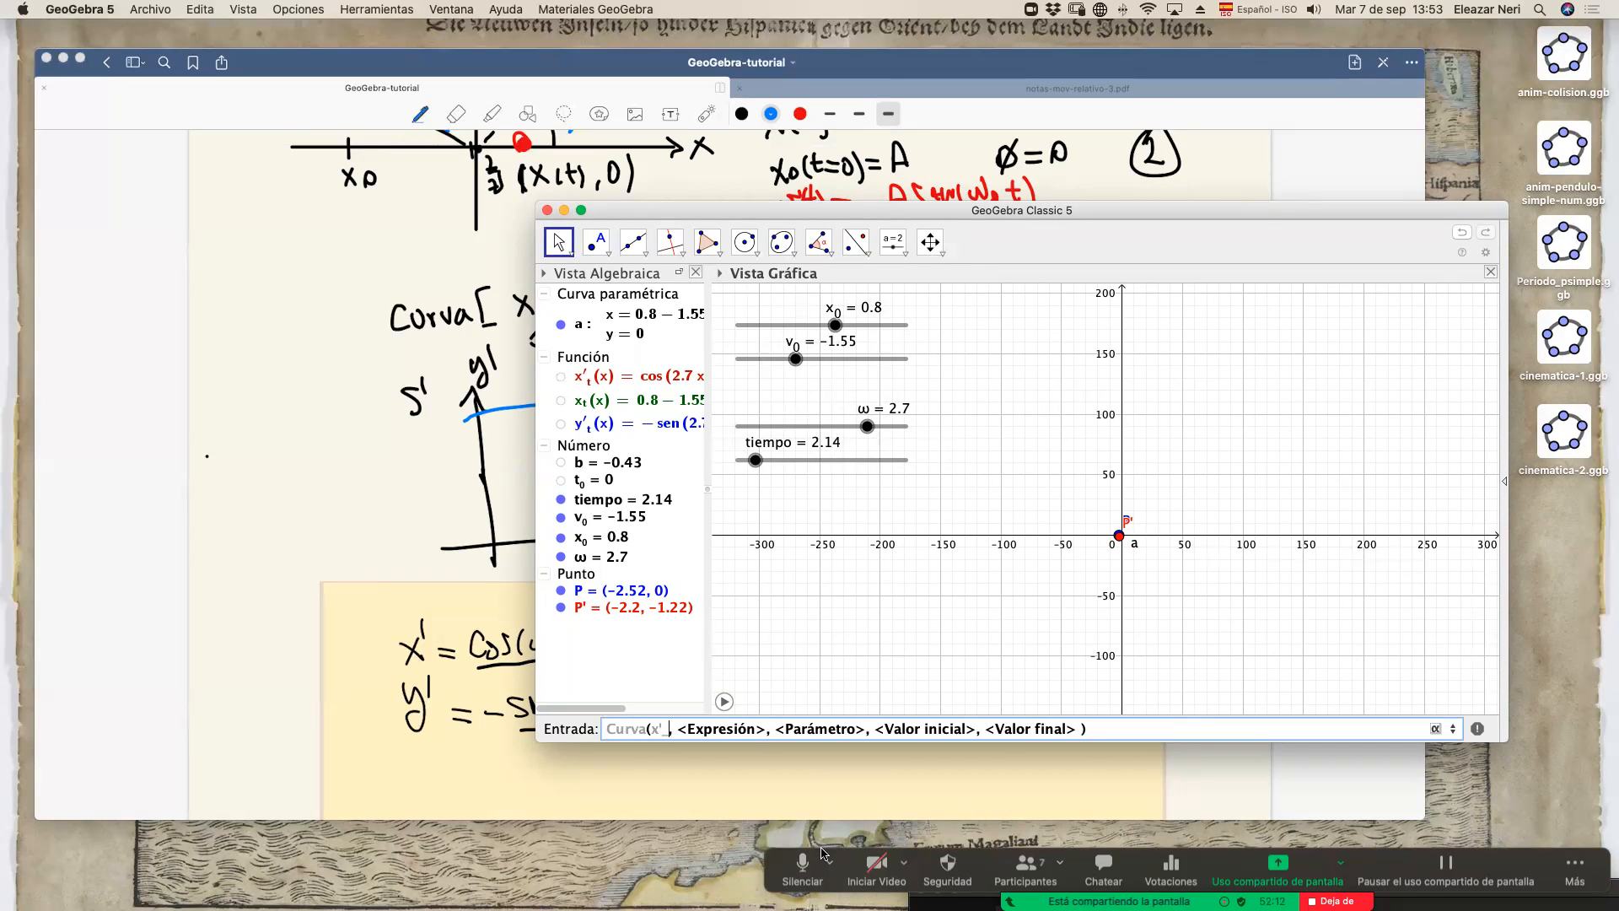
pyautogui.write('(')
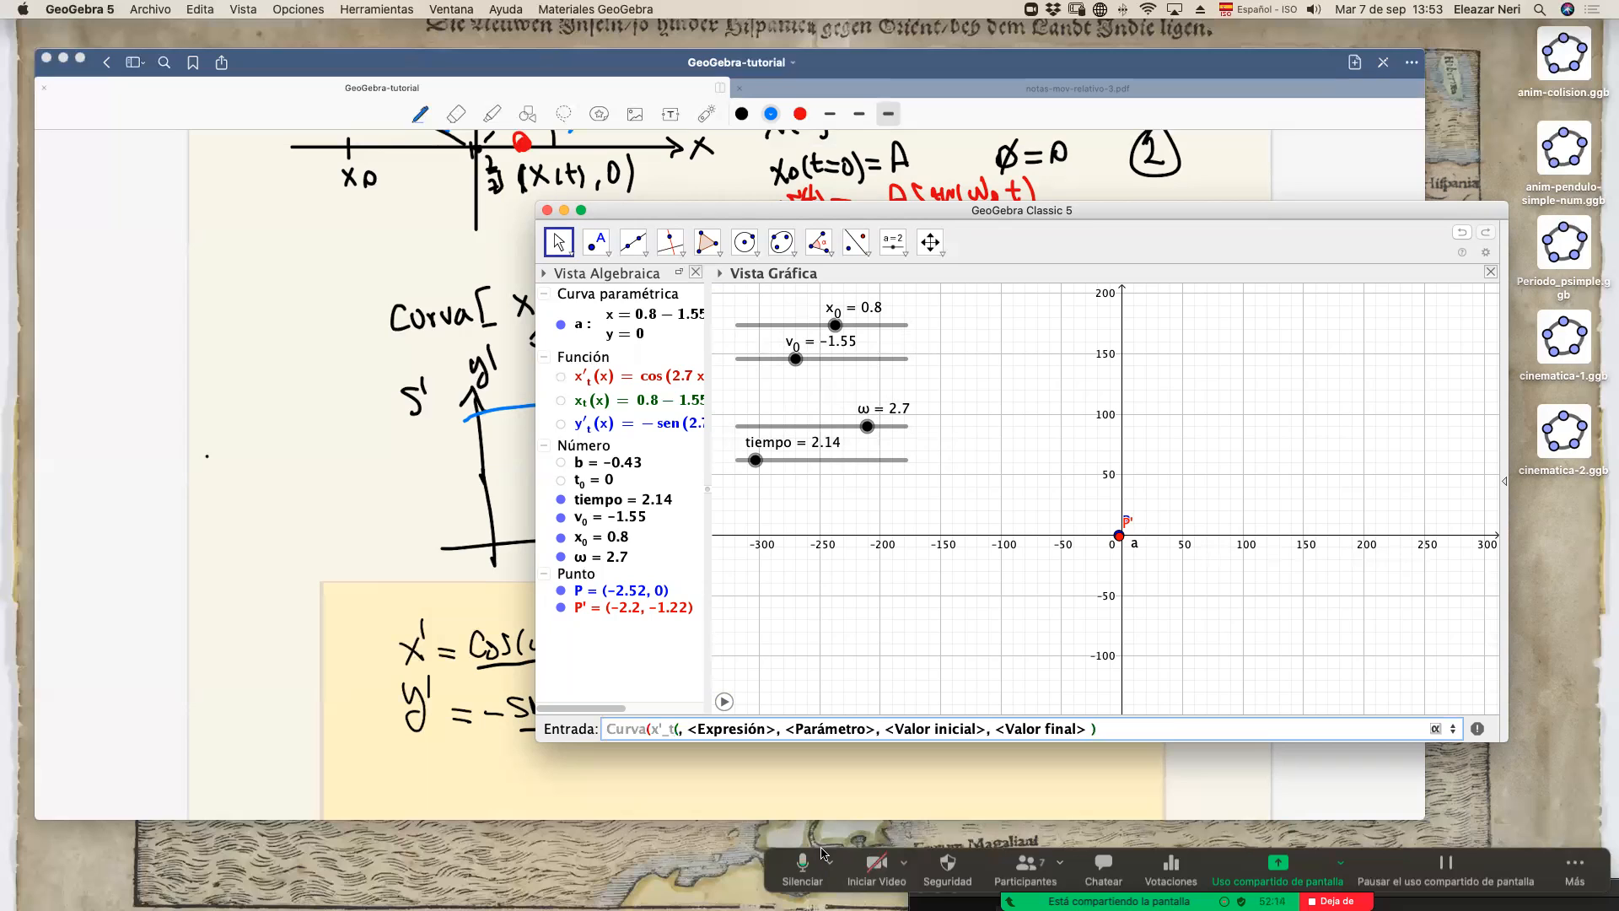
pyautogui.write(')')
pyautogui.write('t')
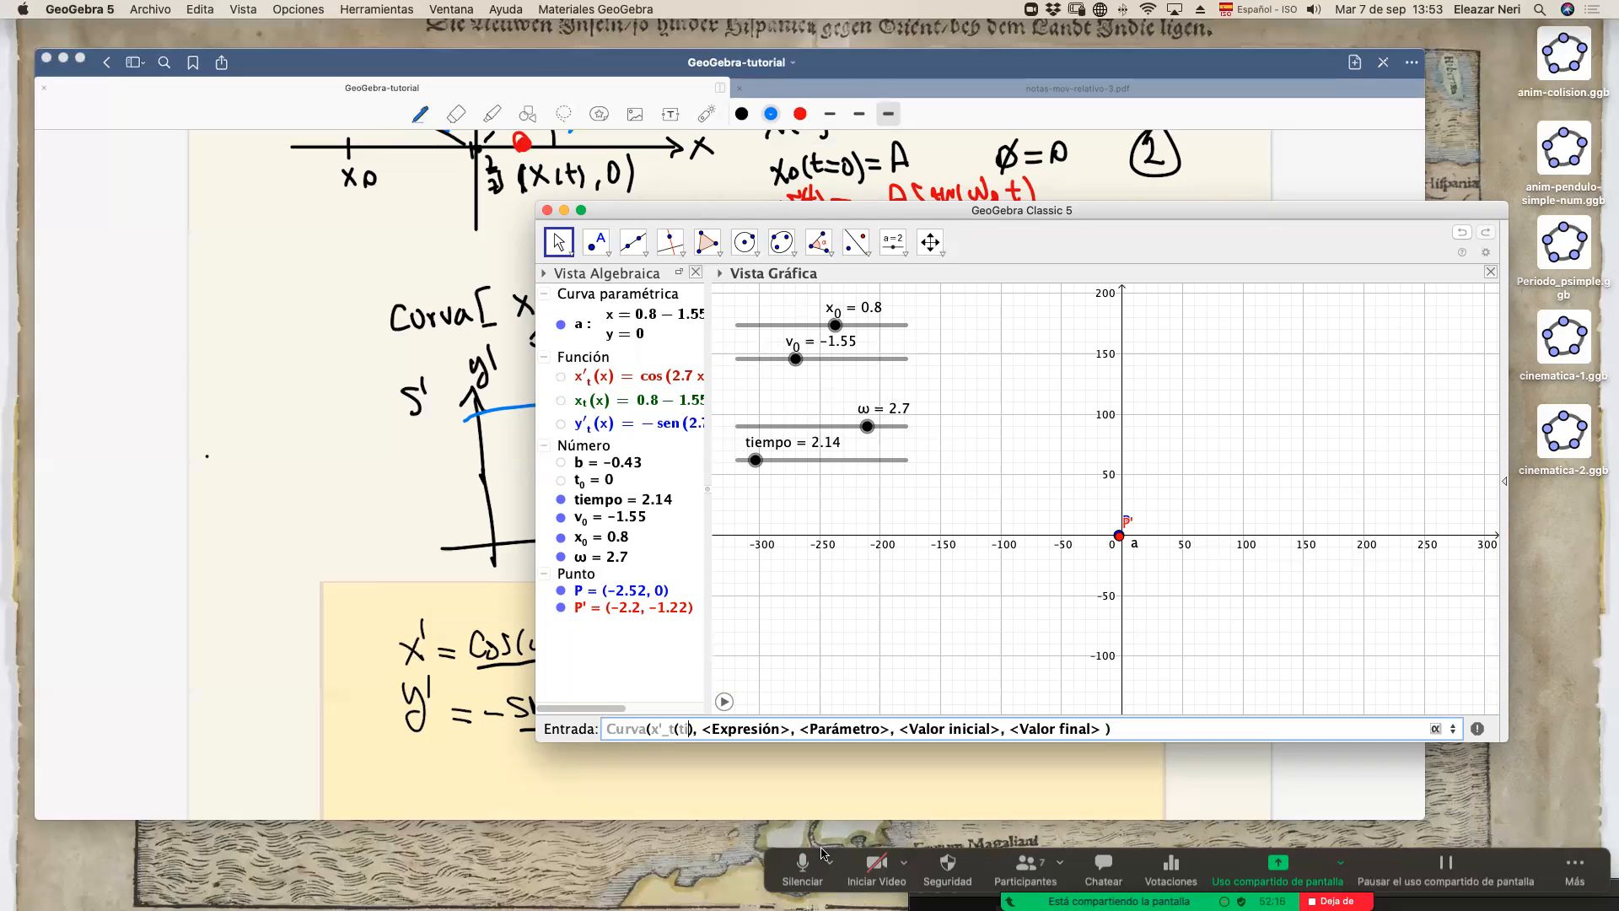
pyautogui.press('BackSpace')
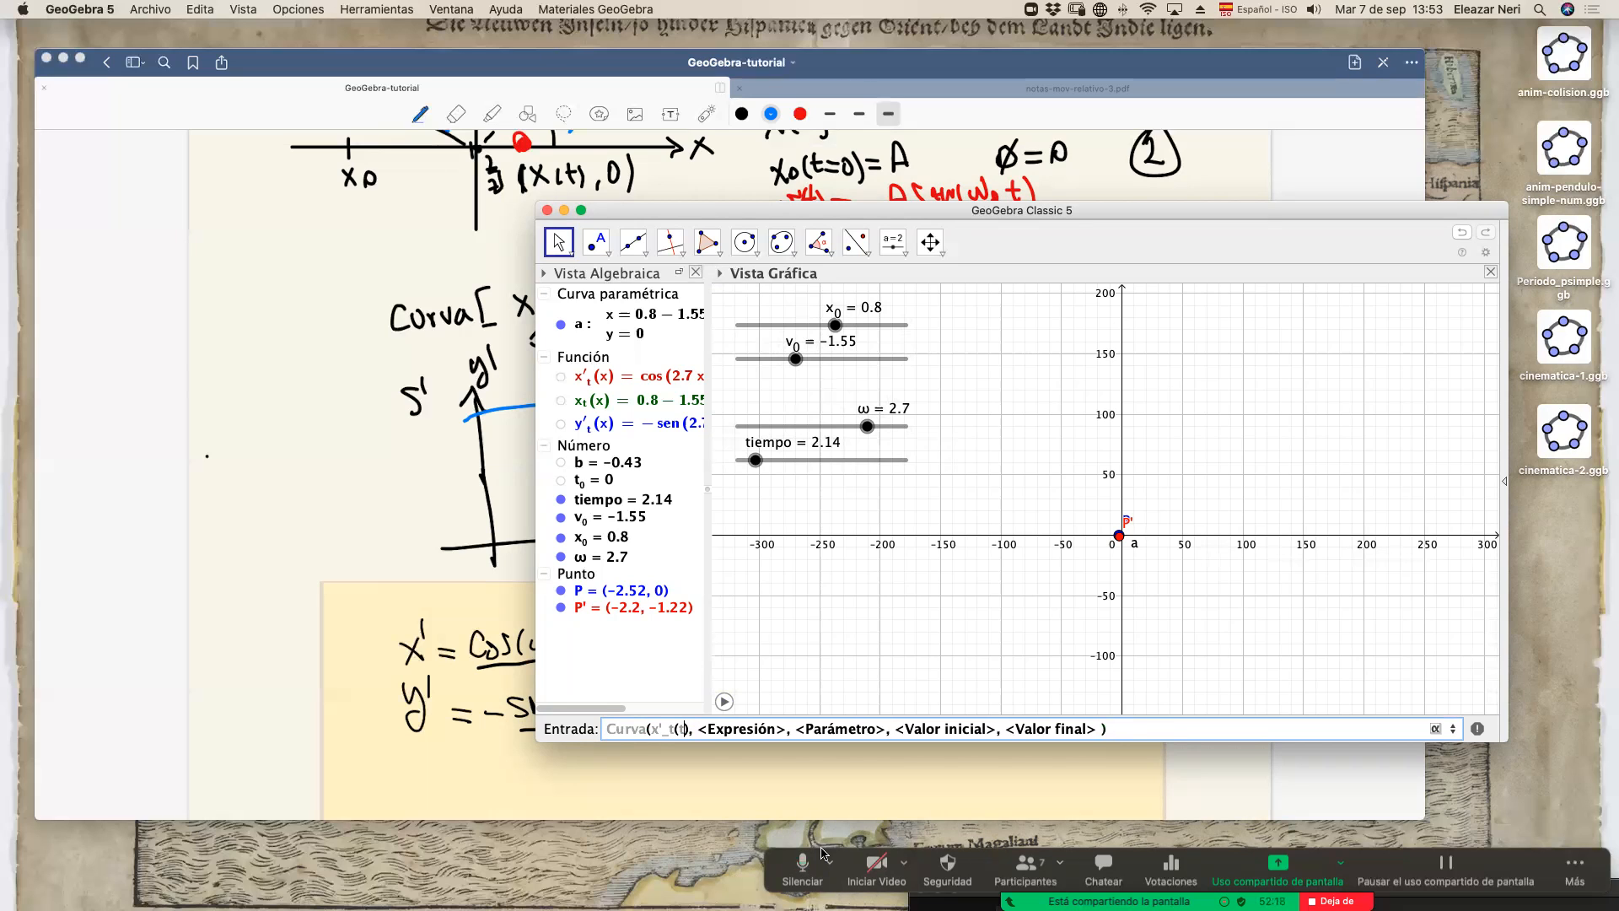
pyautogui.press('Tab')
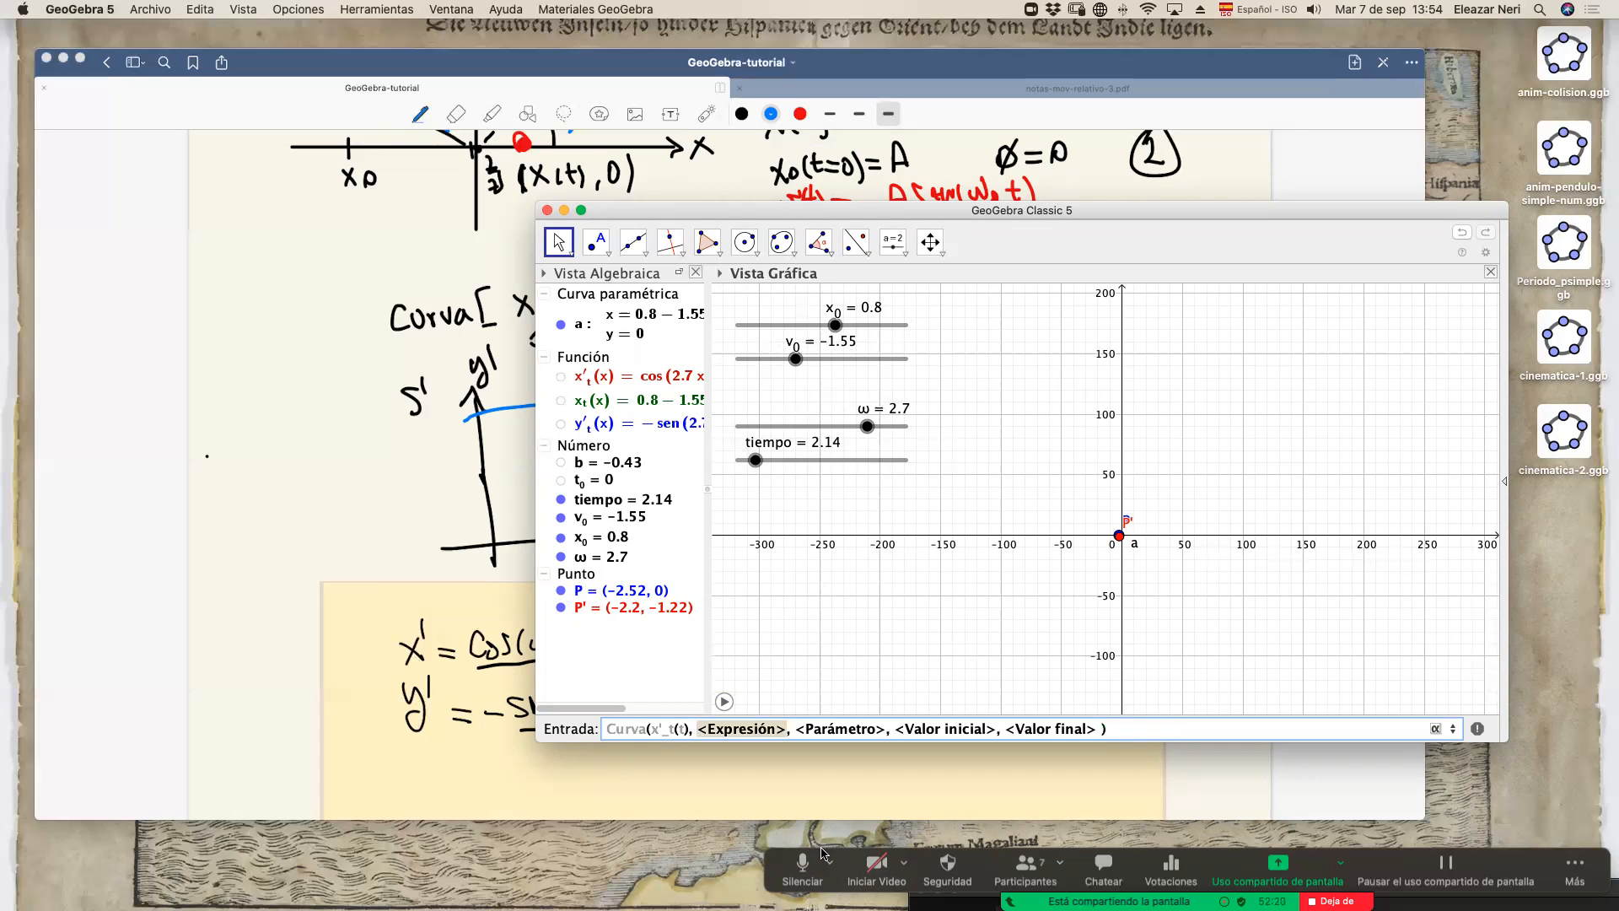
pyautogui.write('y')
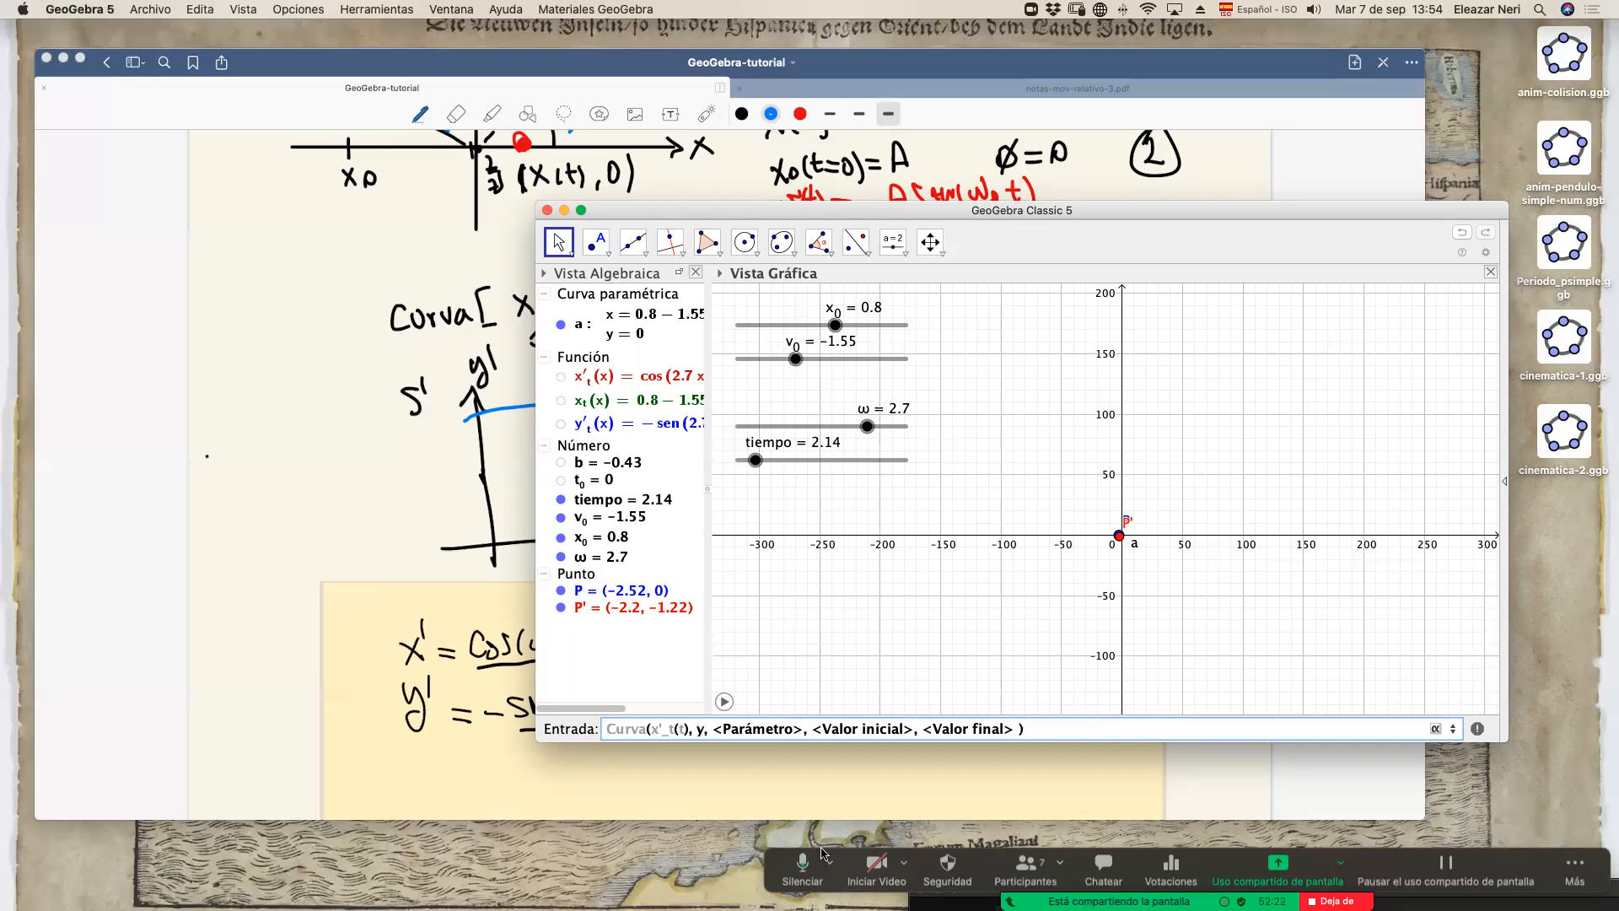
pyautogui.write("'_t()")
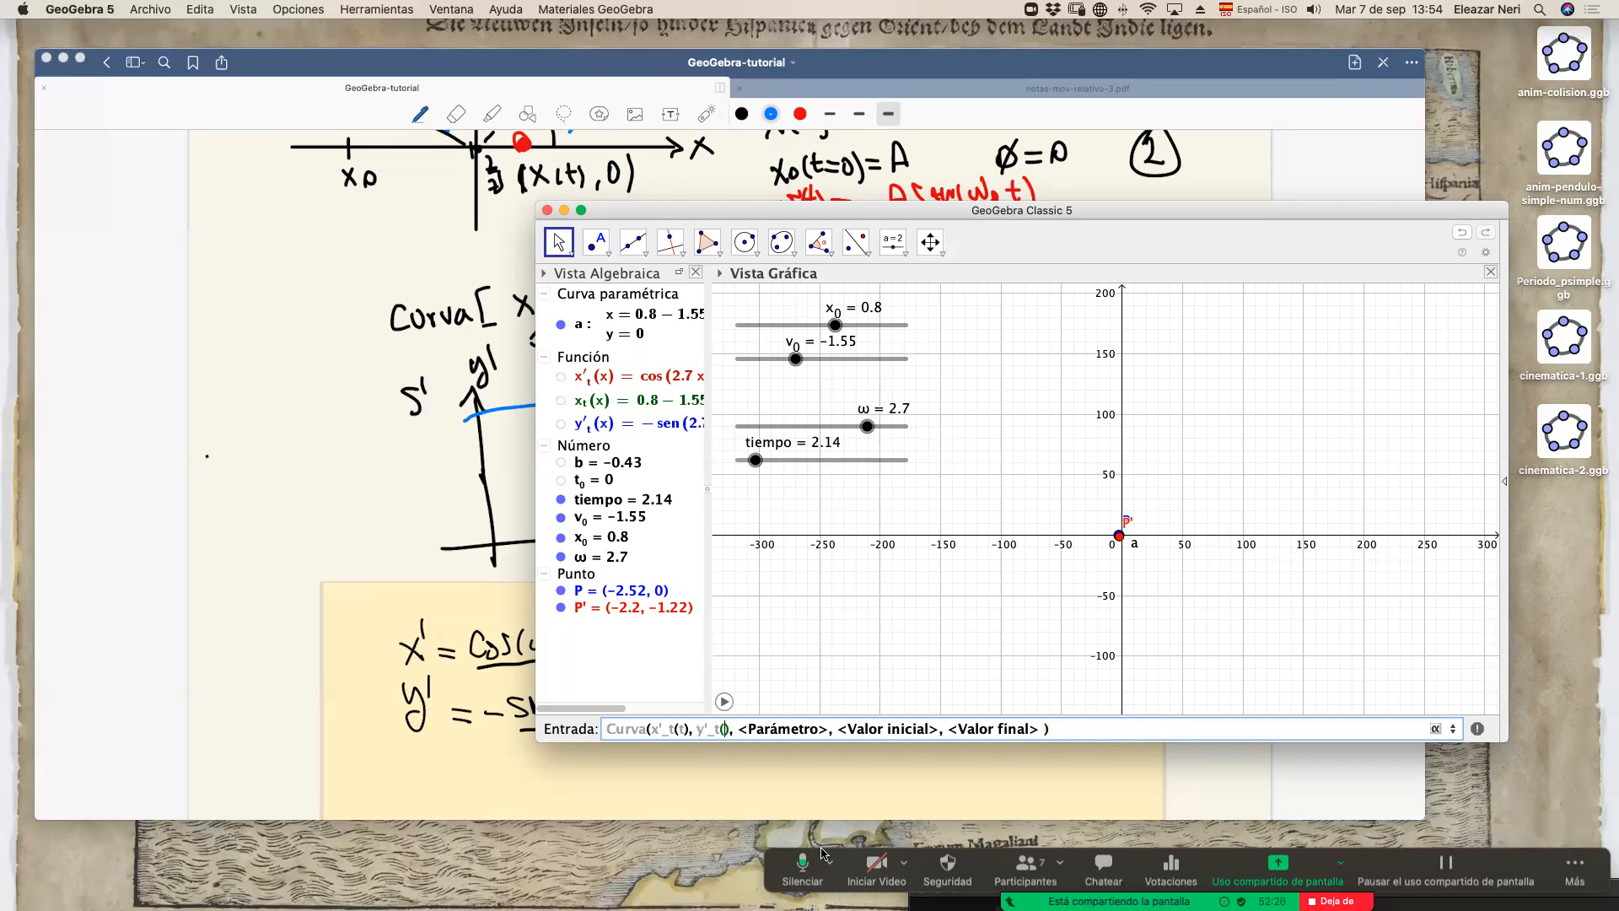
pyautogui.write('t')
# Complete the curve with parameter t, initial value t_0 and final value tiempo, and create it.
pyautogui.press('Tab')
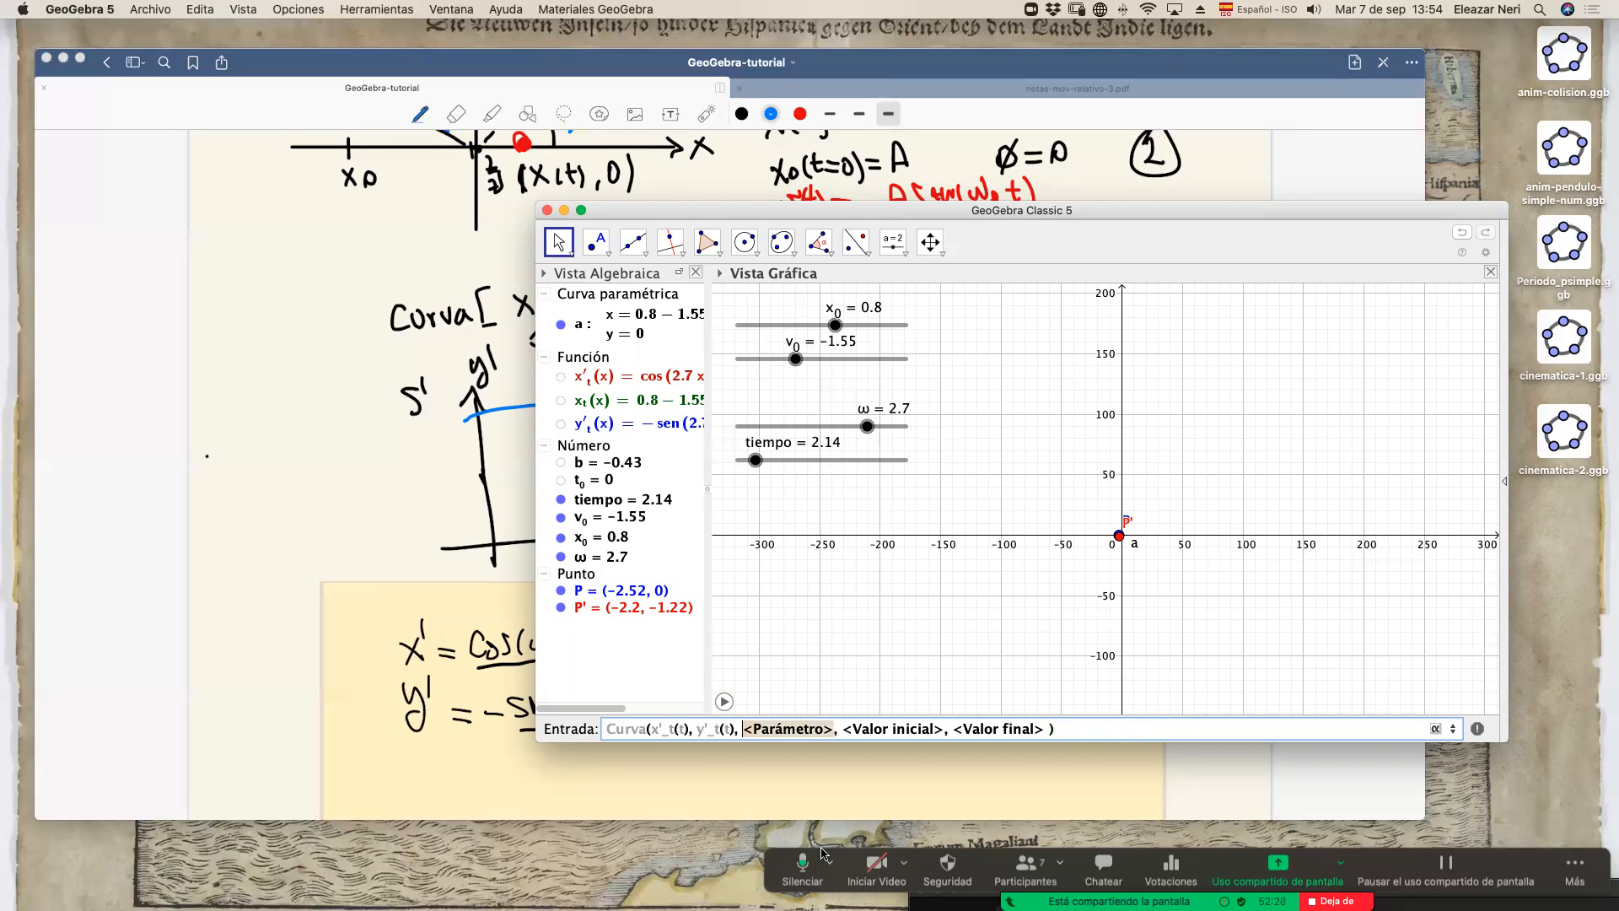
pyautogui.write('t')
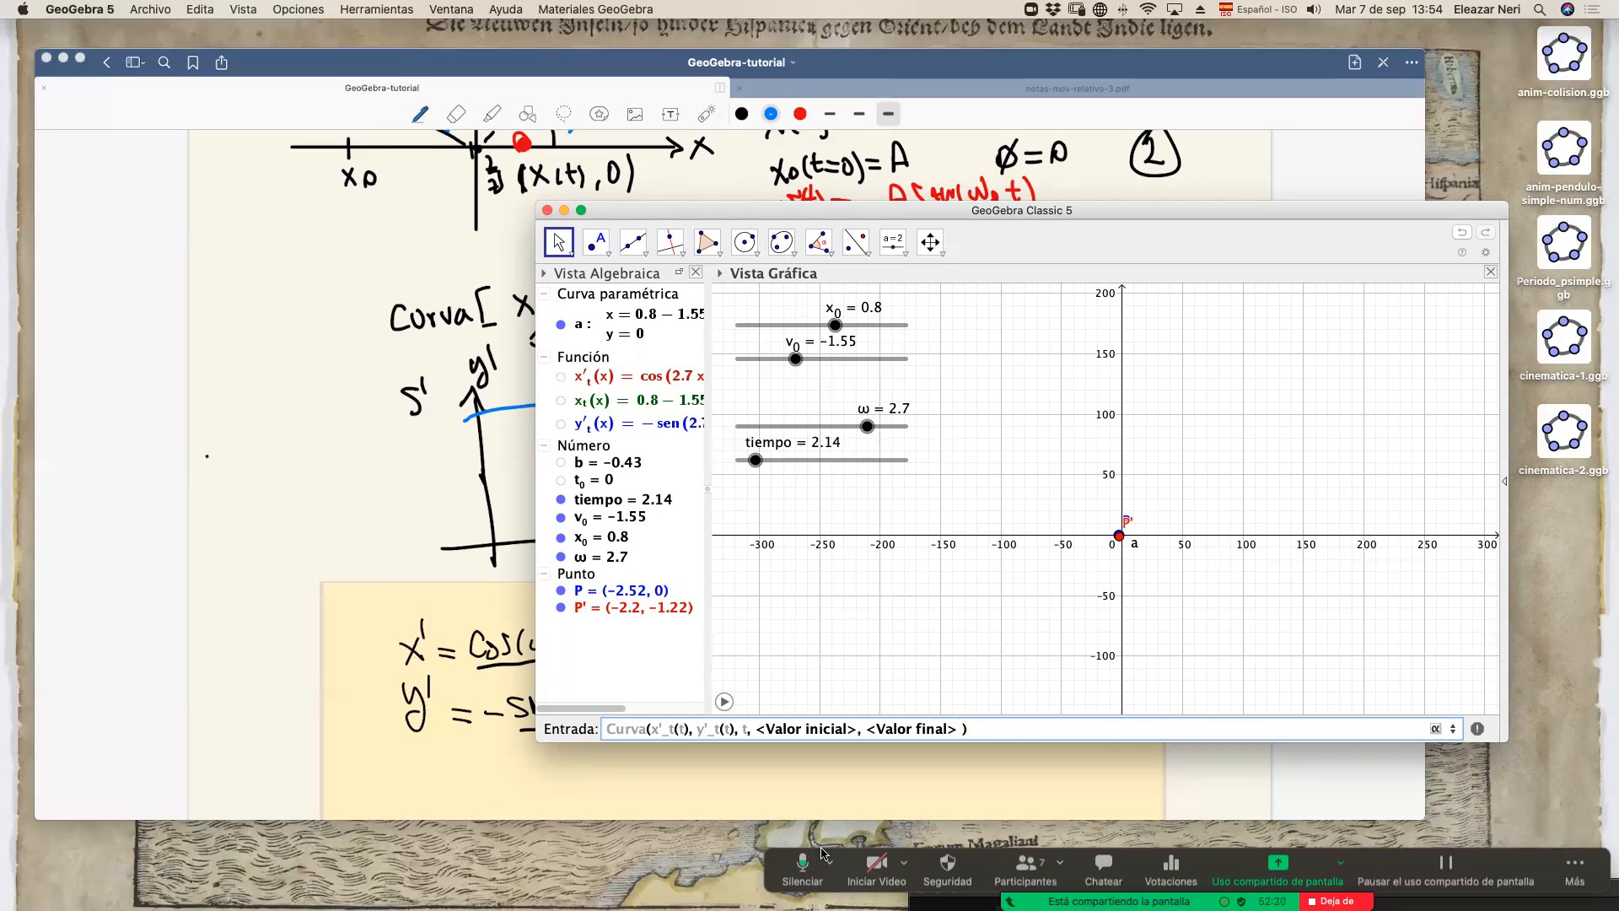
pyautogui.press('Tab')
pyautogui.write('t_0')
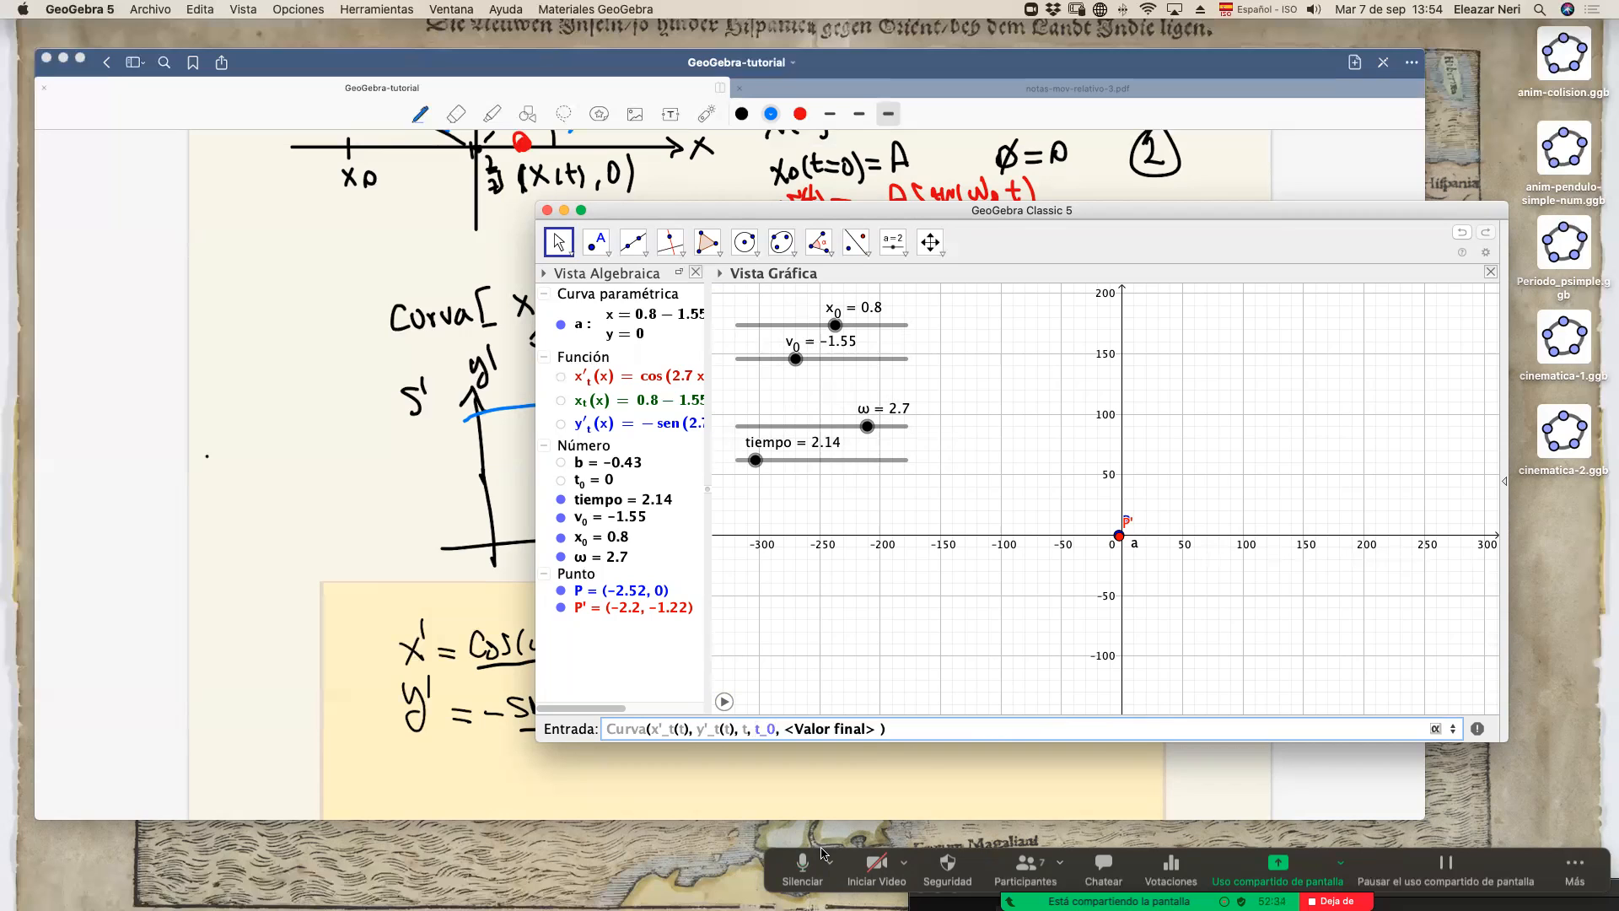
pyautogui.press('Tab')
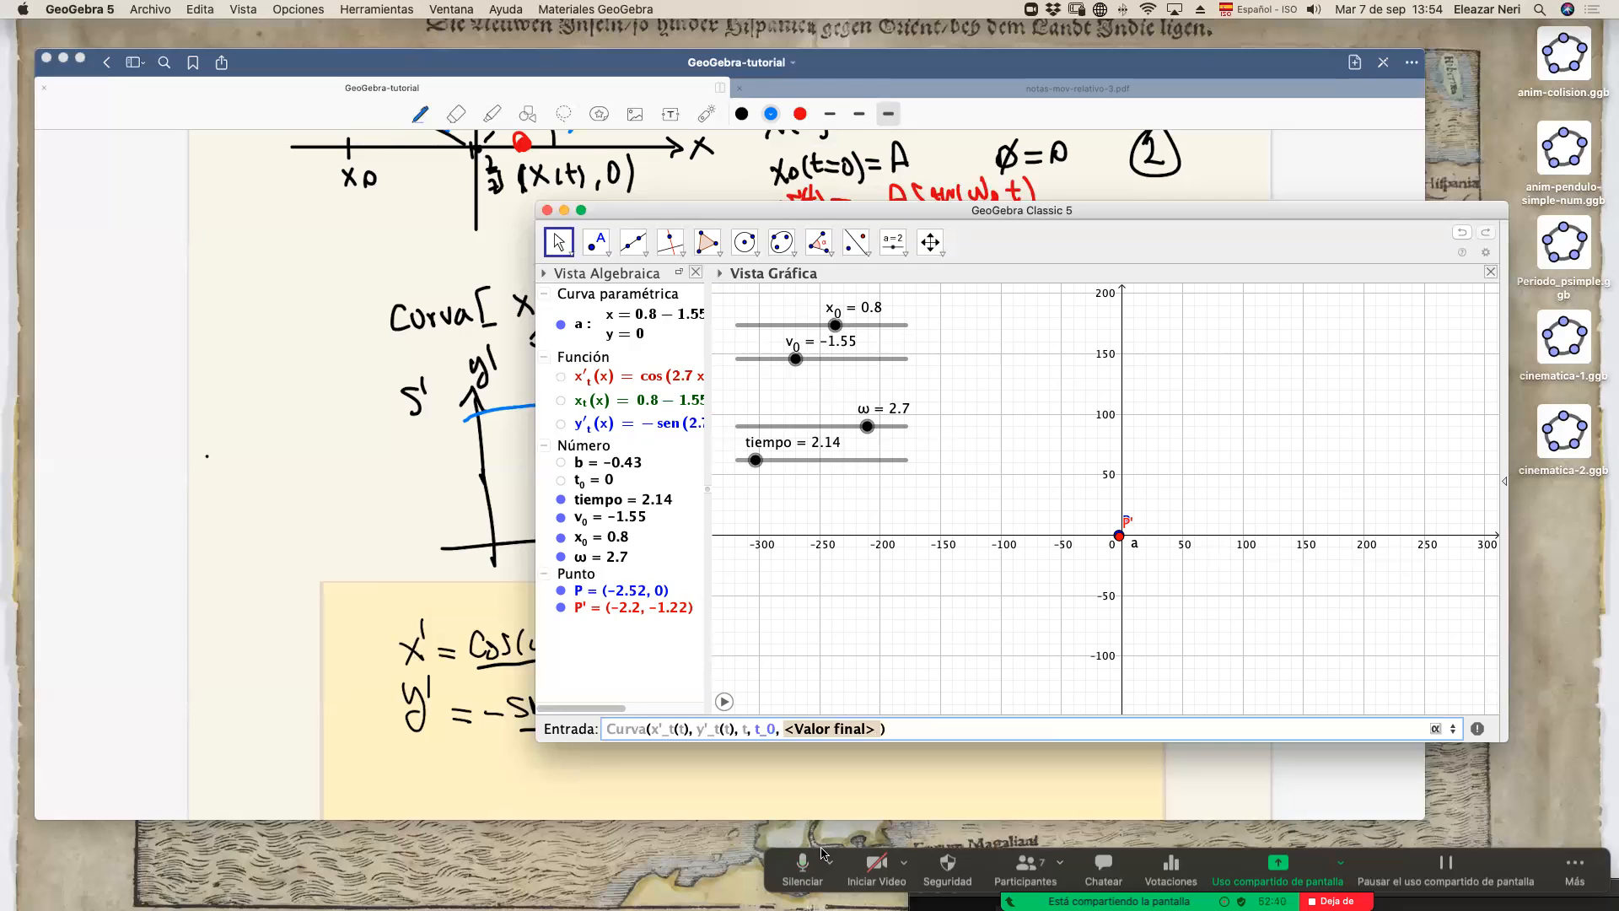
pyautogui.write('tiempo')
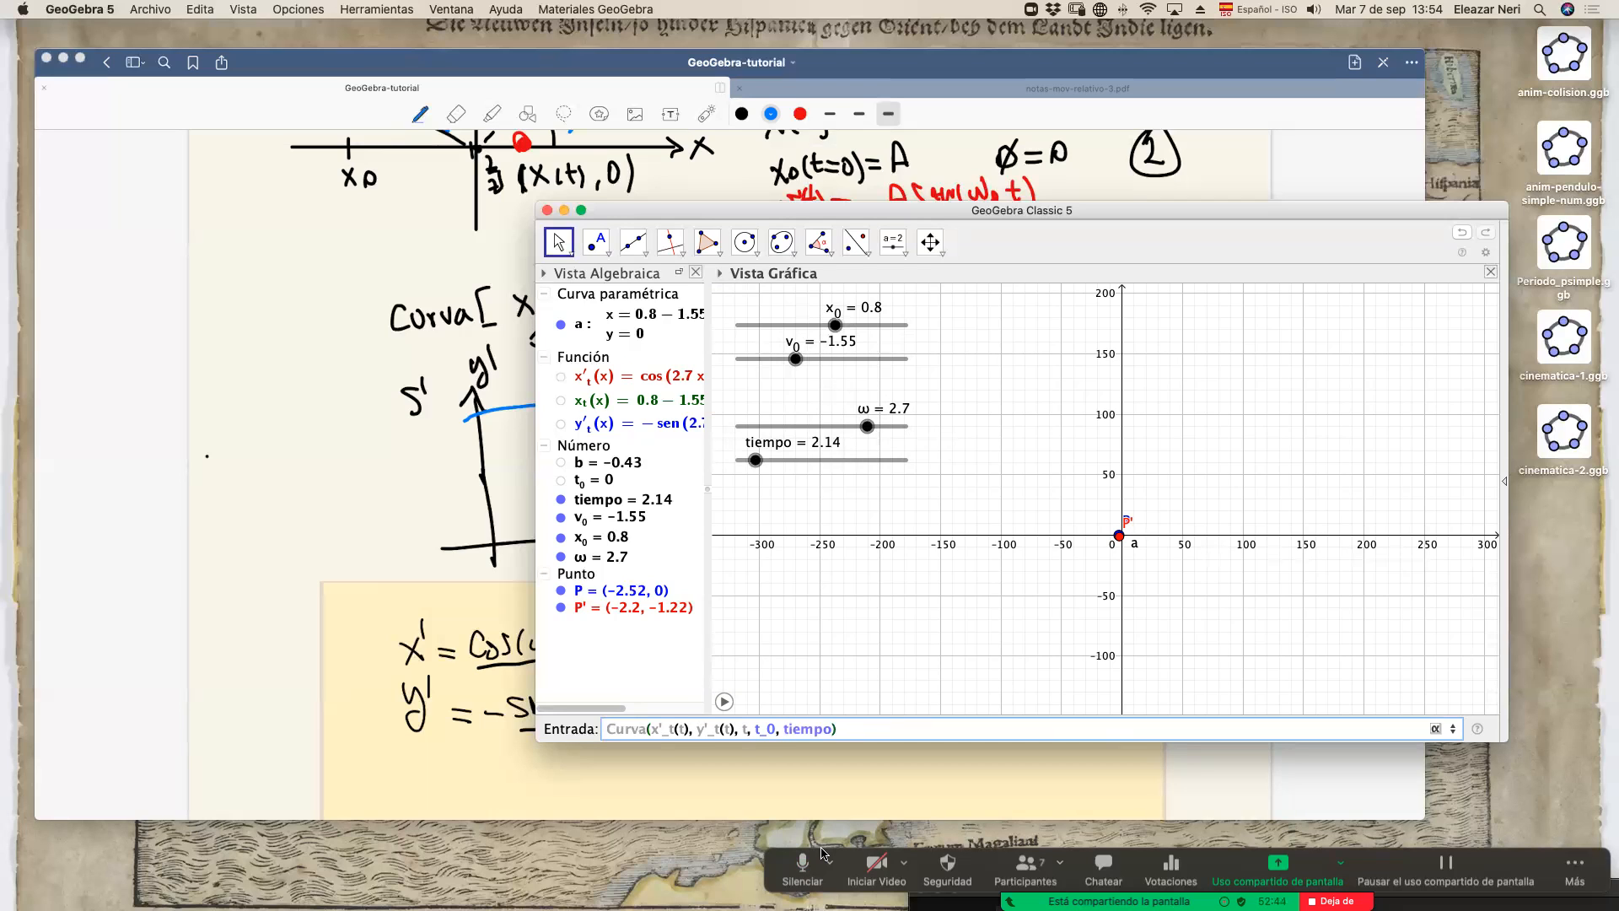
pyautogui.press('Return')
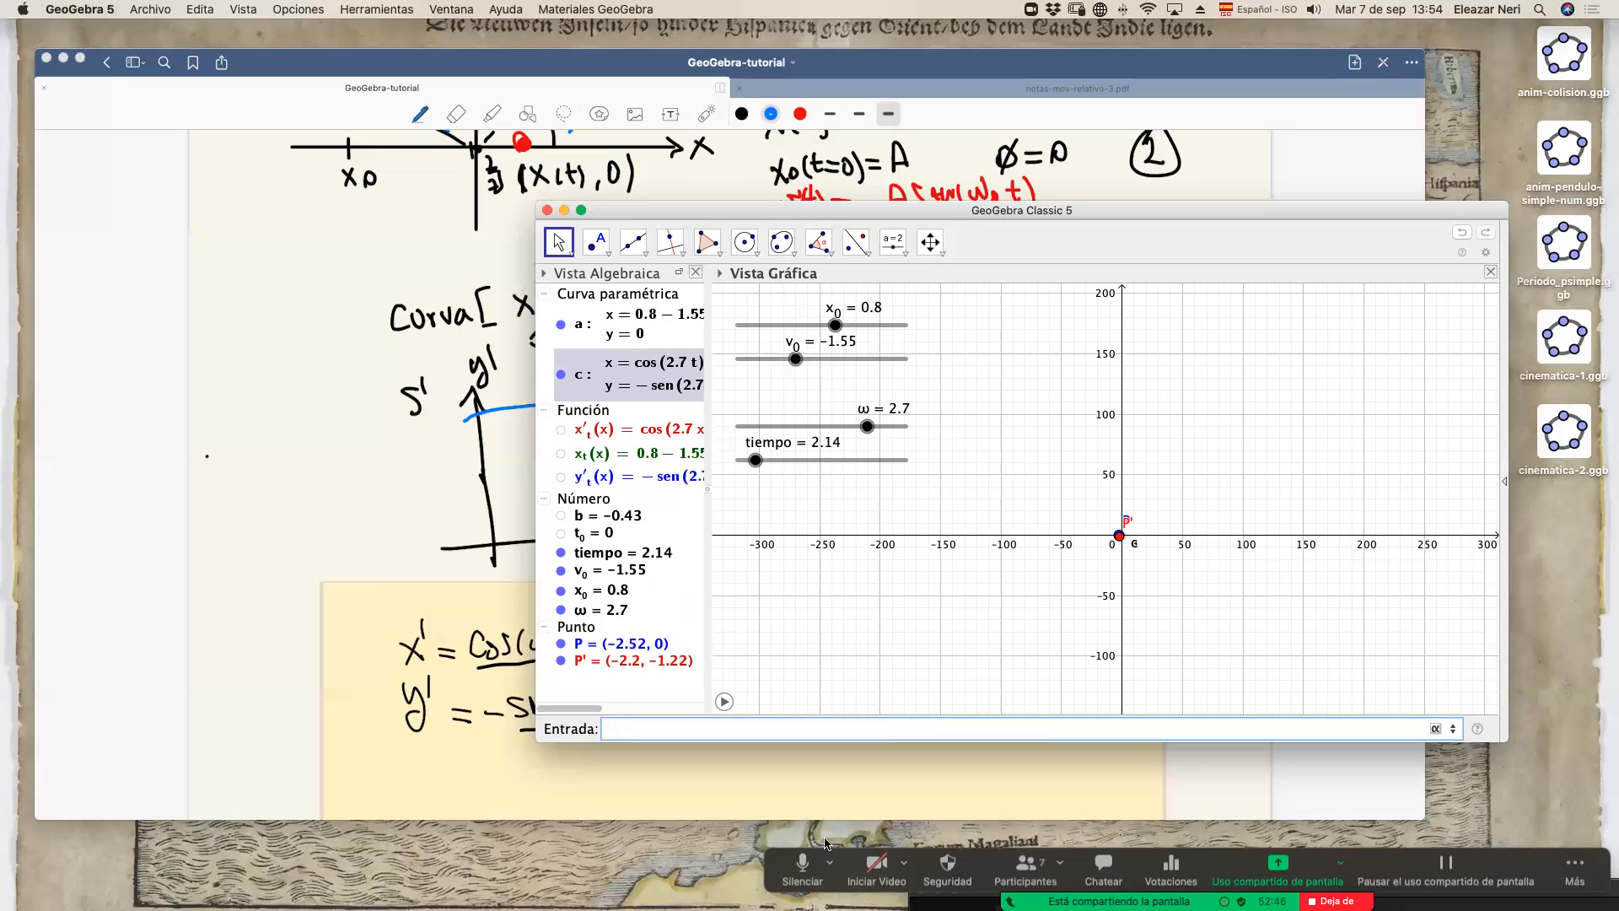
# Reset tiempo to 0 and animate it to about 11.4 so the path of P' is traced.
pyautogui.moveTo(754, 459)
pyautogui.mouseDown()
pyautogui.moveTo(885, 439)
pyautogui.moveTo(735, 460)
pyautogui.mouseUp()
pyautogui.click(724, 702)
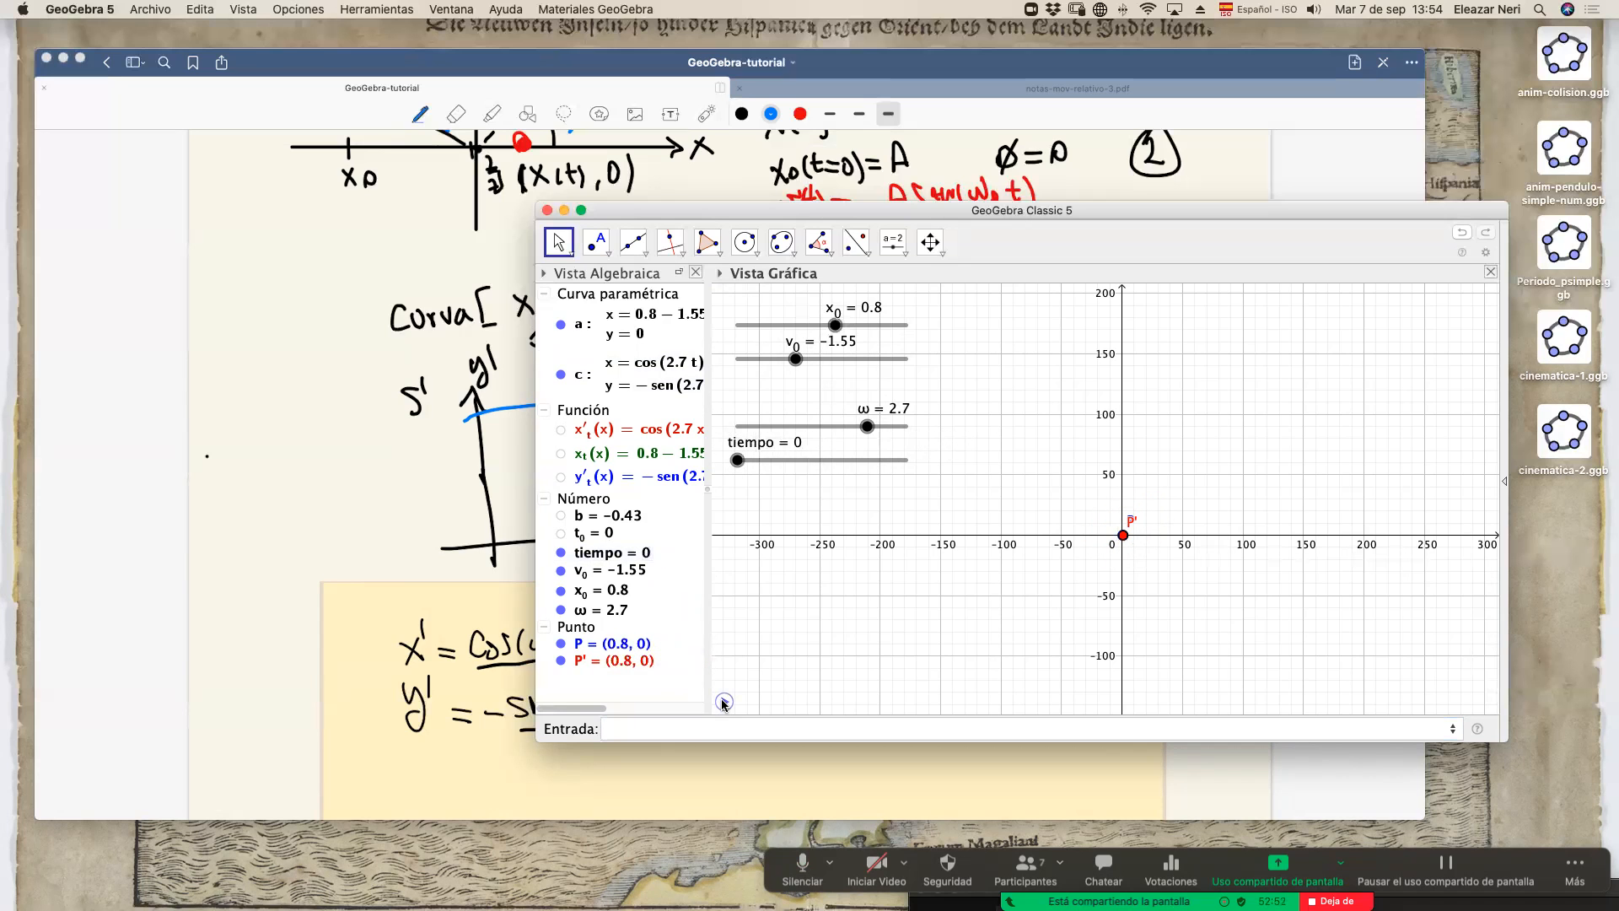
pyautogui.scroll(4, 835, 658)
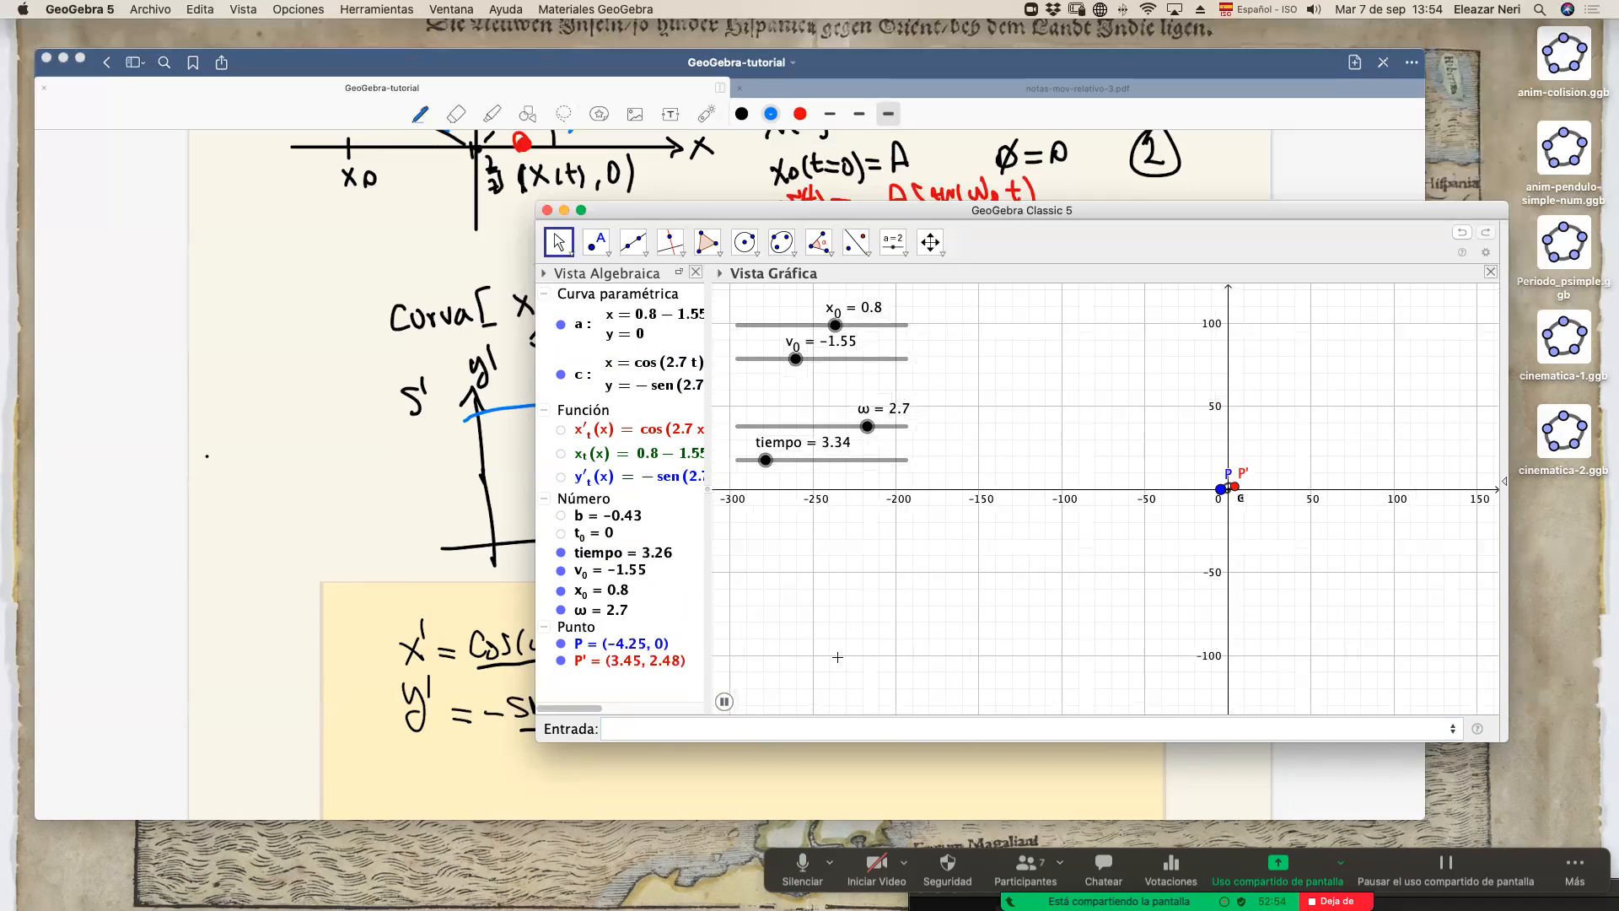
pyautogui.scroll(4, 987, 655)
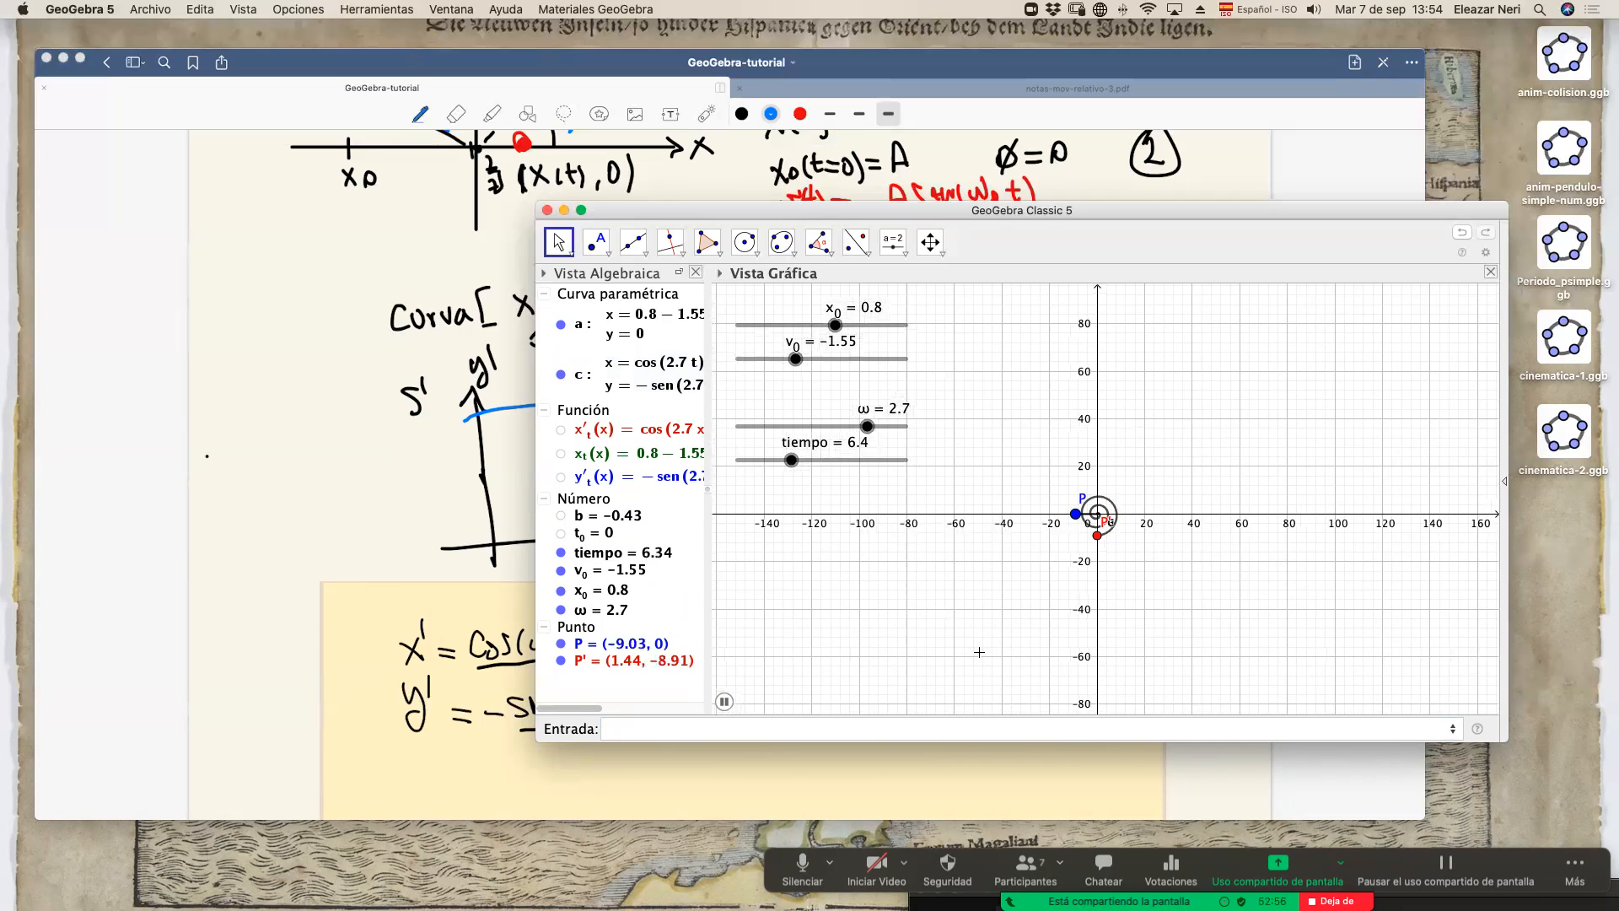
pyautogui.click(724, 700)
# Hide the grid in the graphics view.
pyautogui.rightClick(1262, 402)
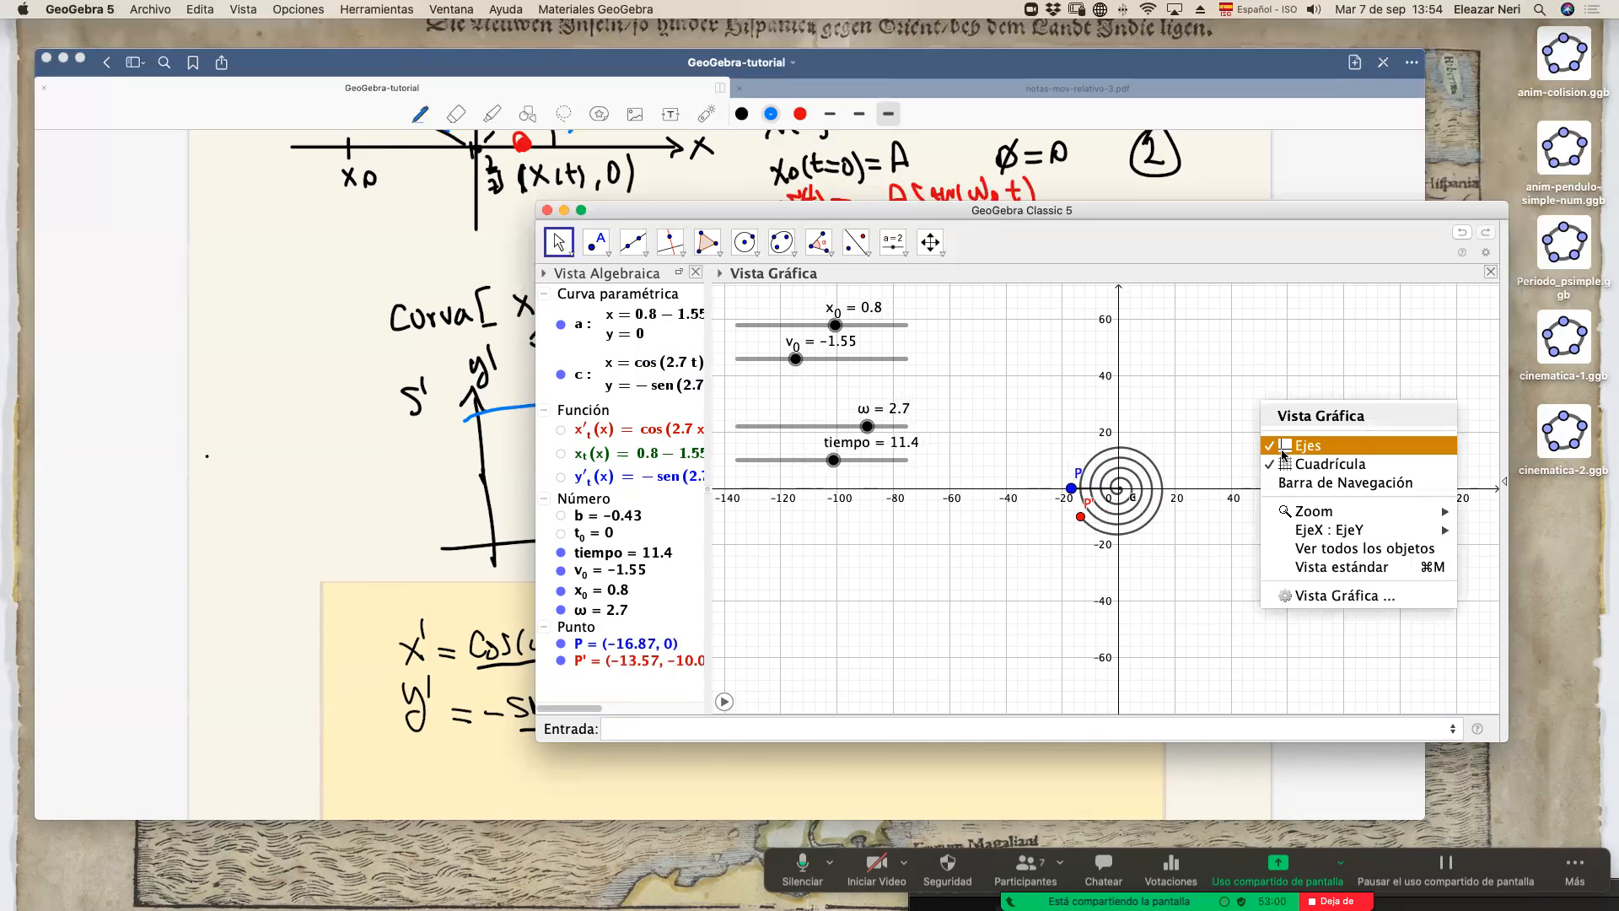
pyautogui.click(1288, 465)
pyautogui.moveTo(1189, 510); pyautogui.dragTo(1162, 557)
# Turn off the graduation numbers on both the x-axis and the y-axis of the graphics view.
pyautogui.rightClick(1219, 427)
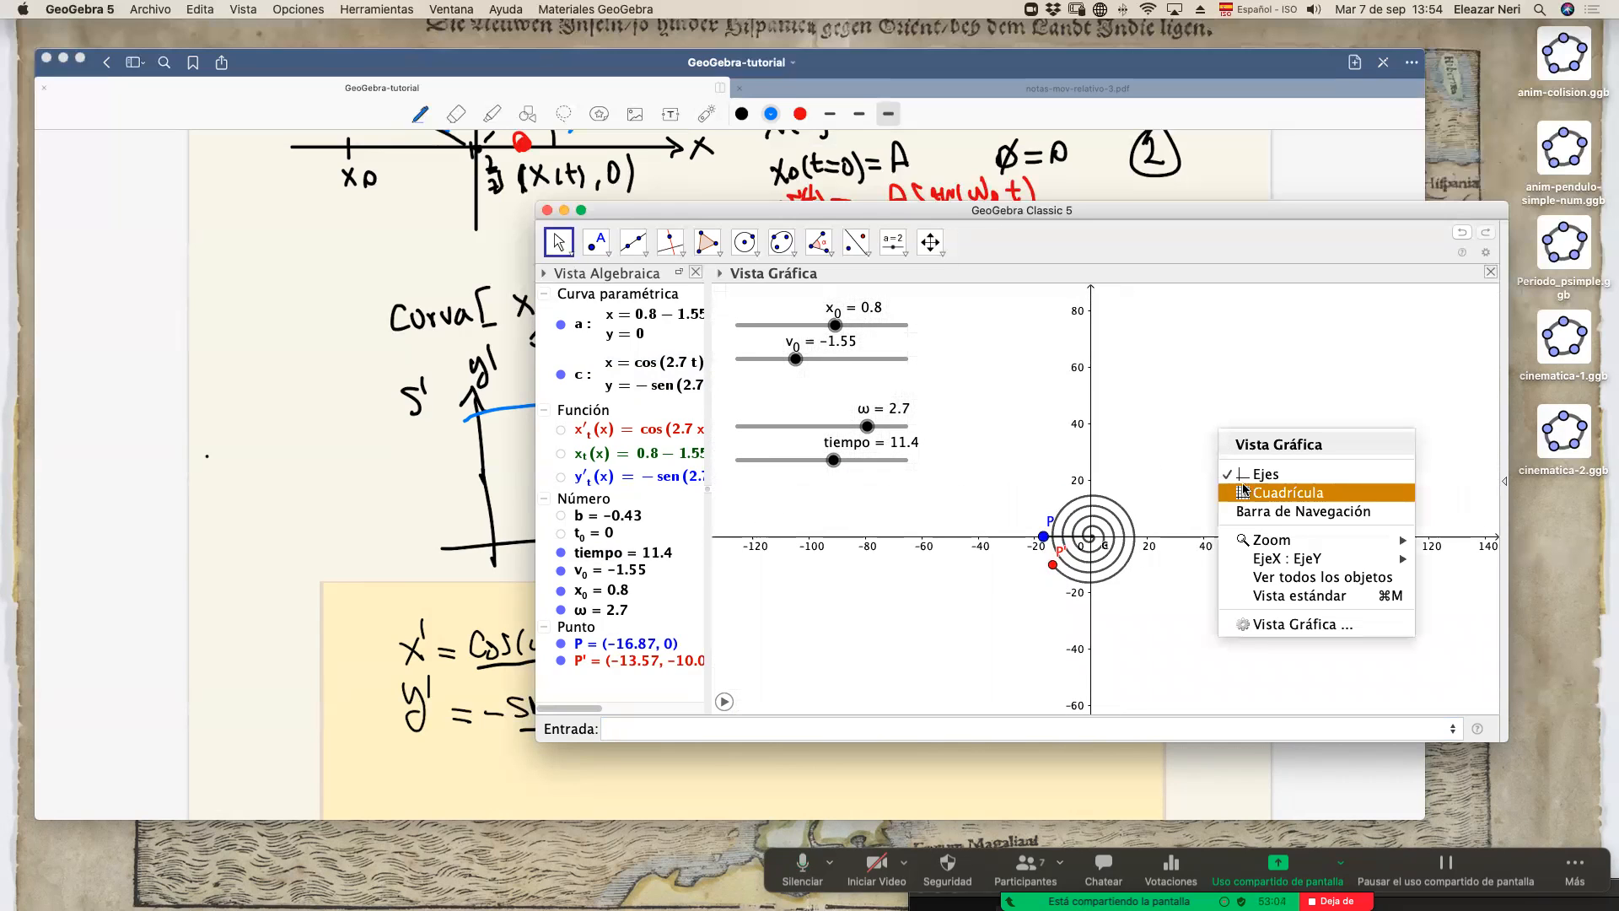
pyautogui.click(1254, 629)
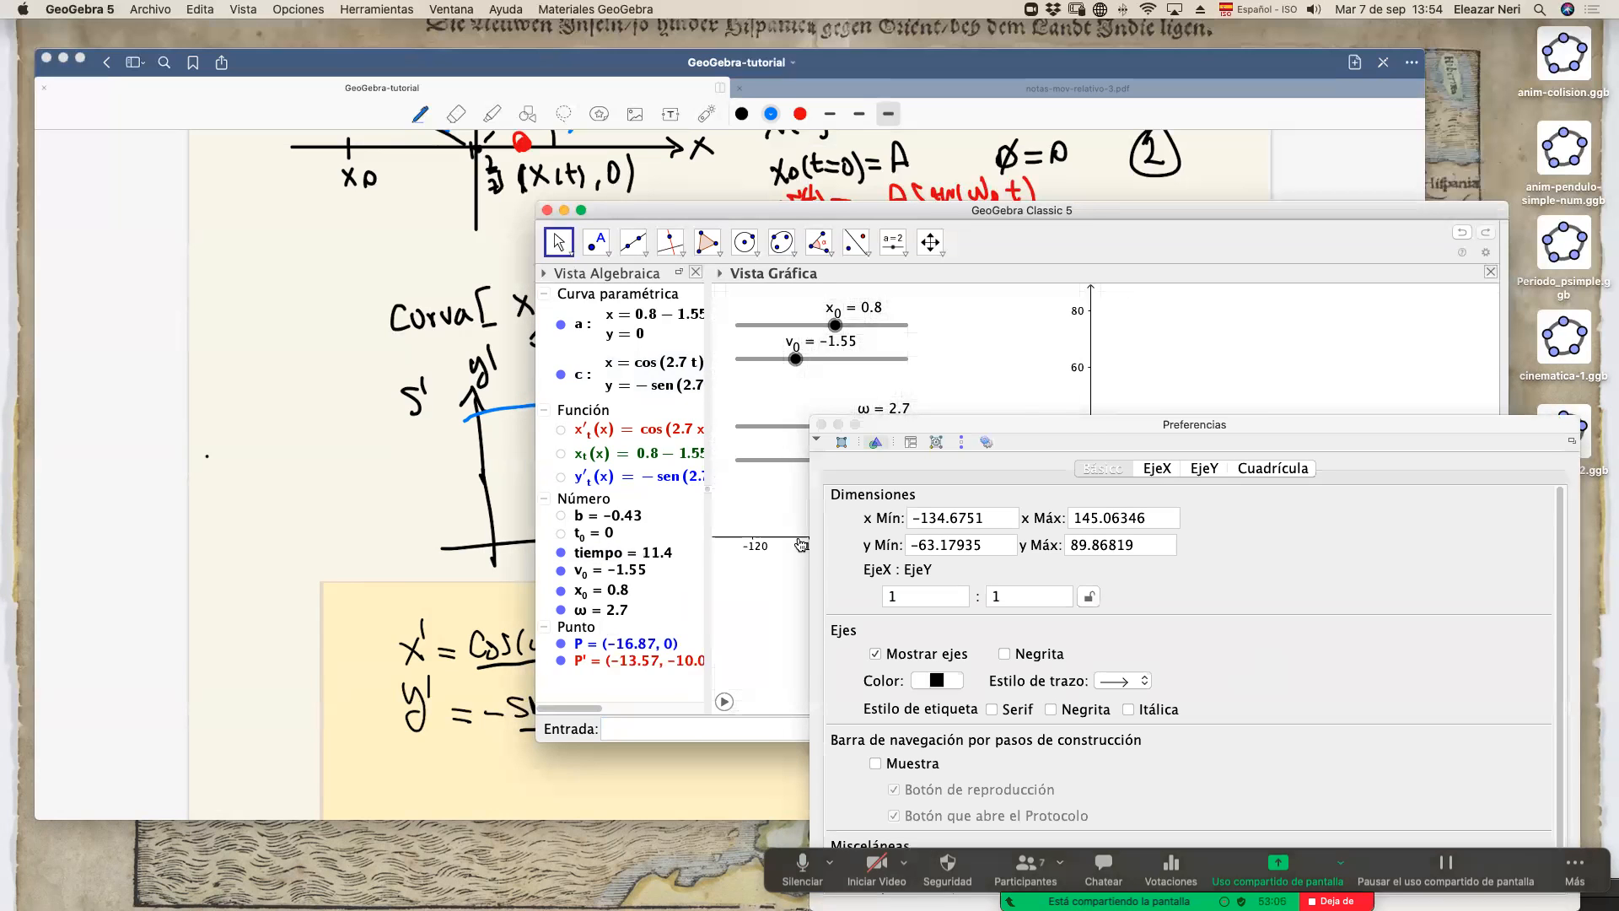
pyautogui.moveTo(1120, 424); pyautogui.dragTo(493, 97)
pyautogui.click(541, 143)
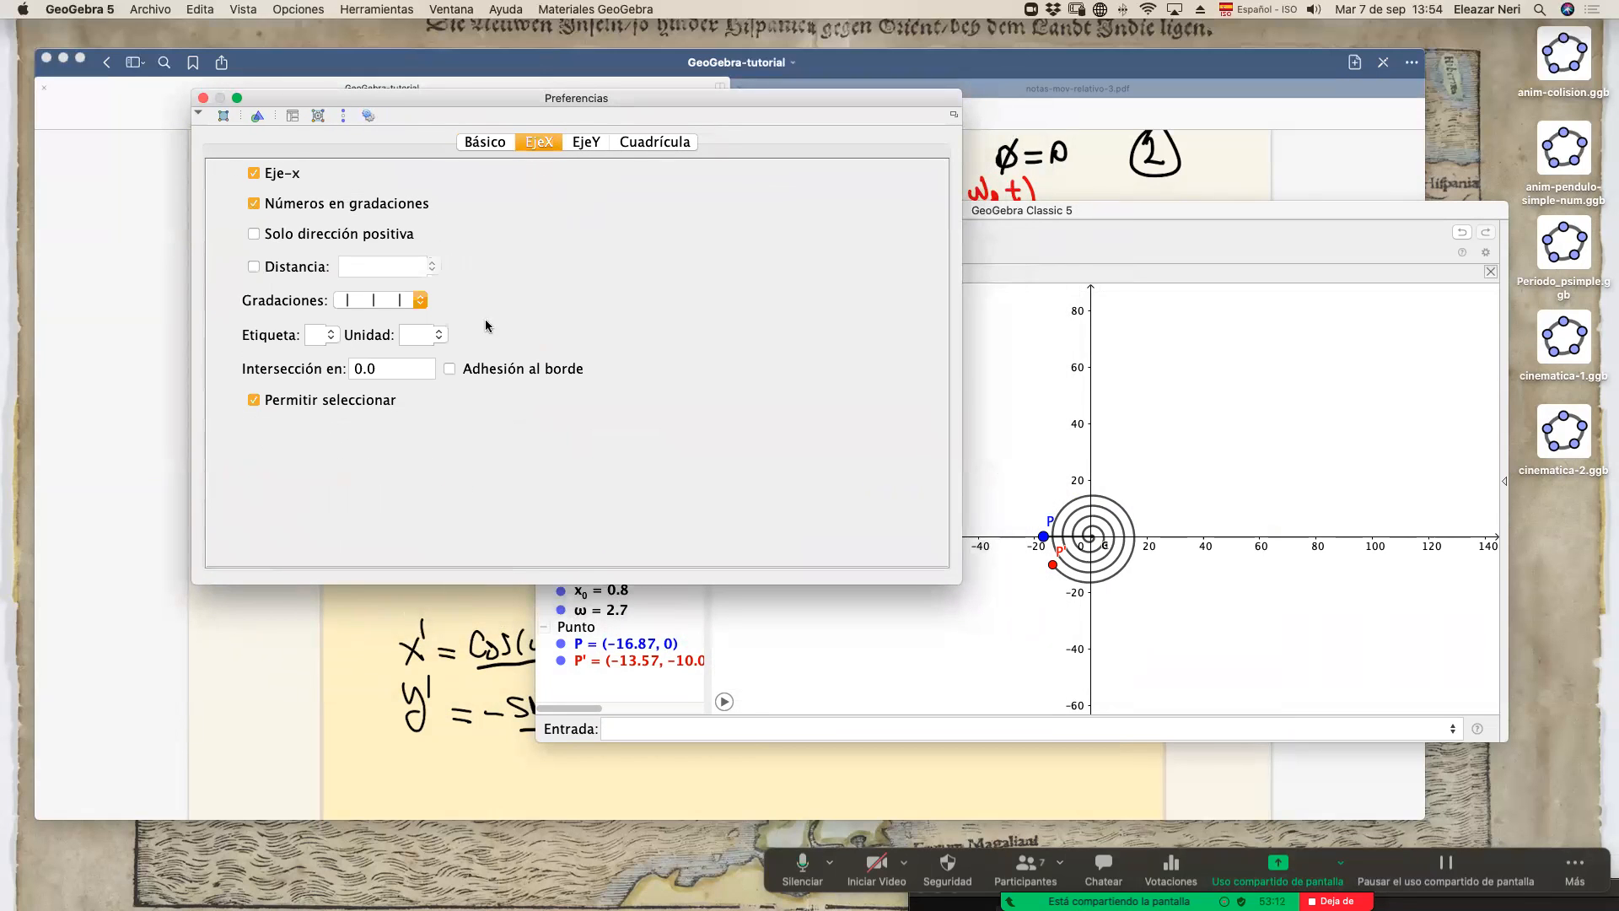
pyautogui.click(254, 204)
pyautogui.click(569, 145)
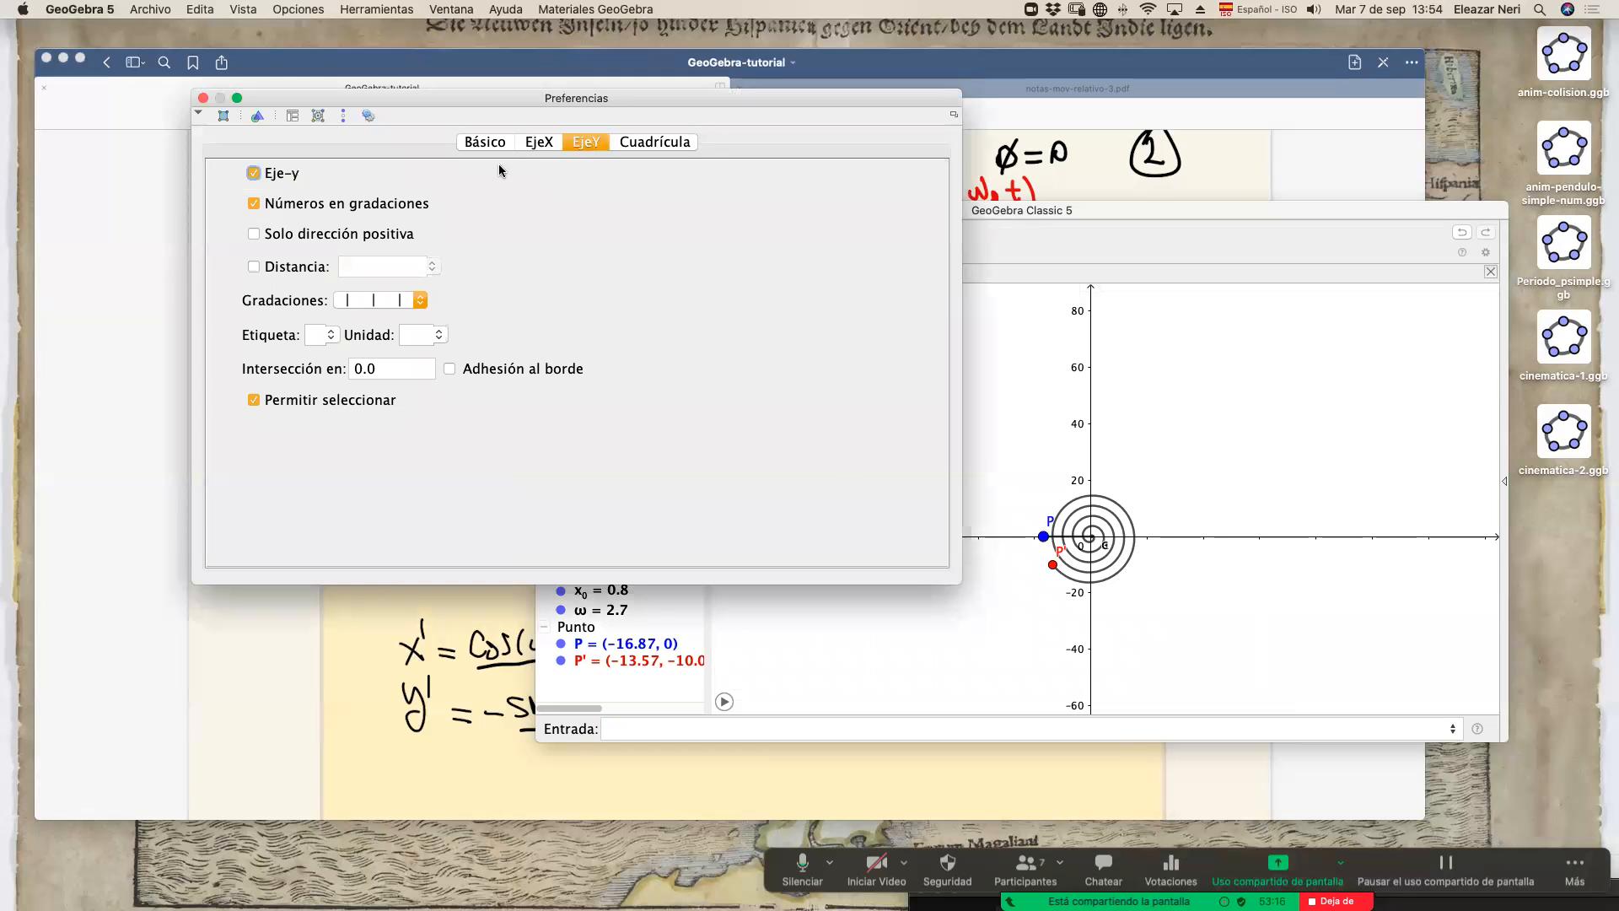
pyautogui.click(253, 204)
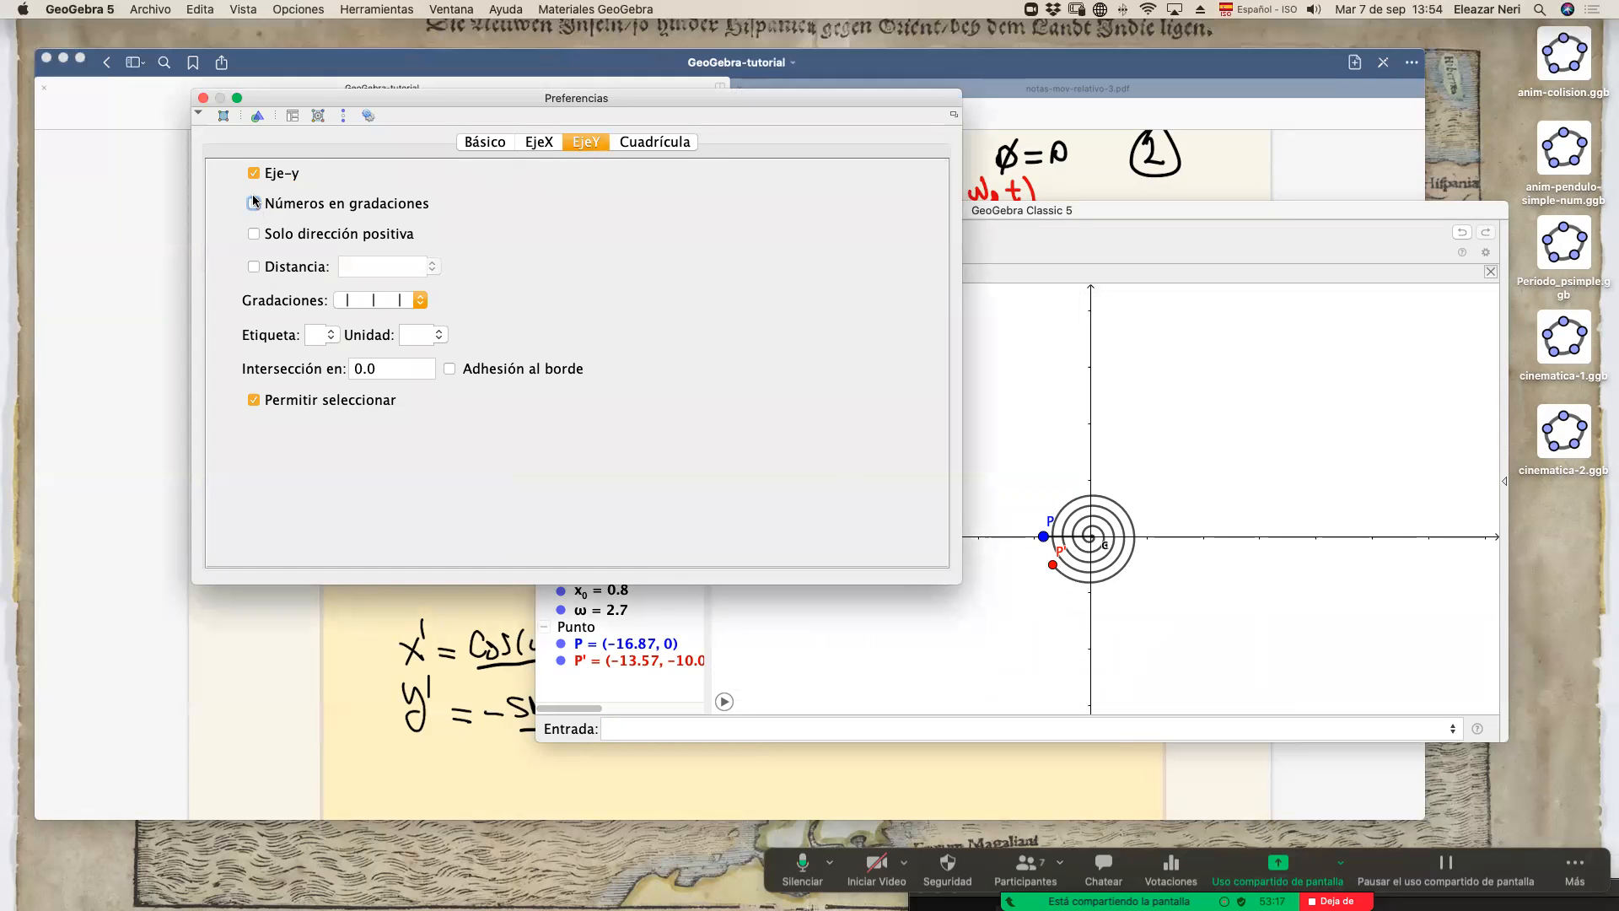
pyautogui.click(203, 98)
# Set ω to 1.65, x_0 to 3.95 and v_0 to -2.15, and animate tiempo to about 14.26.
pyautogui.moveTo(1200, 464); pyautogui.dragTo(1173, 468)
pyautogui.scroll(5, 1155, 575)
pyautogui.moveTo(1126, 594); pyautogui.dragTo(1224, 641)
pyautogui.scroll(3, 1224, 641)
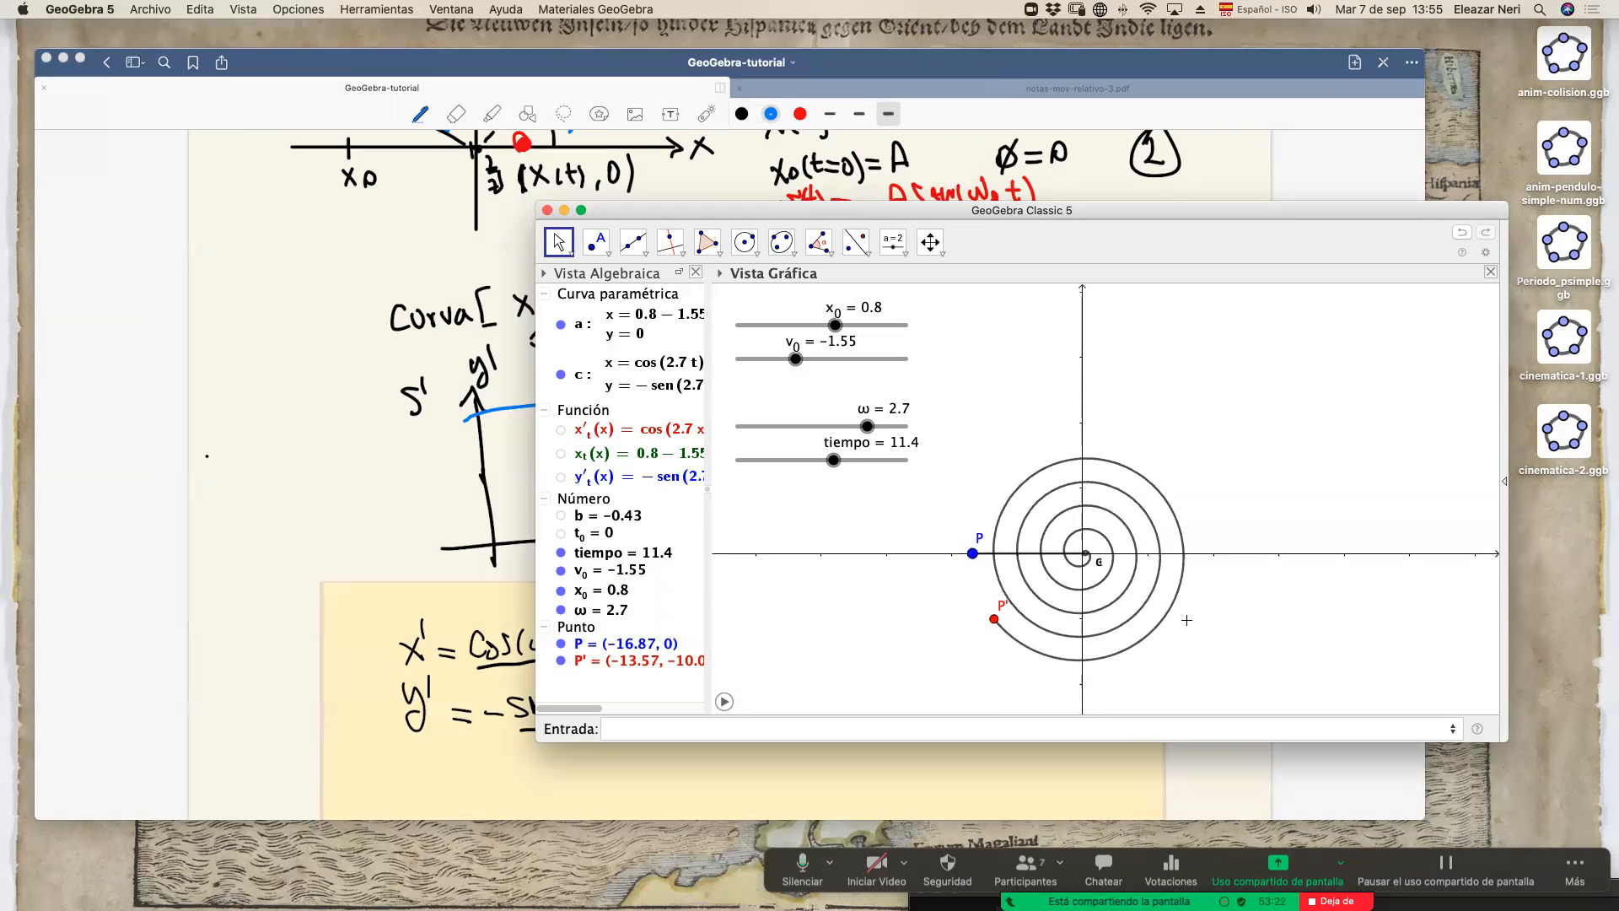
pyautogui.moveTo(867, 425); pyautogui.dragTo(822, 460)
pyautogui.moveTo(798, 368); pyautogui.dragTo(889, 327)
pyautogui.click(724, 701)
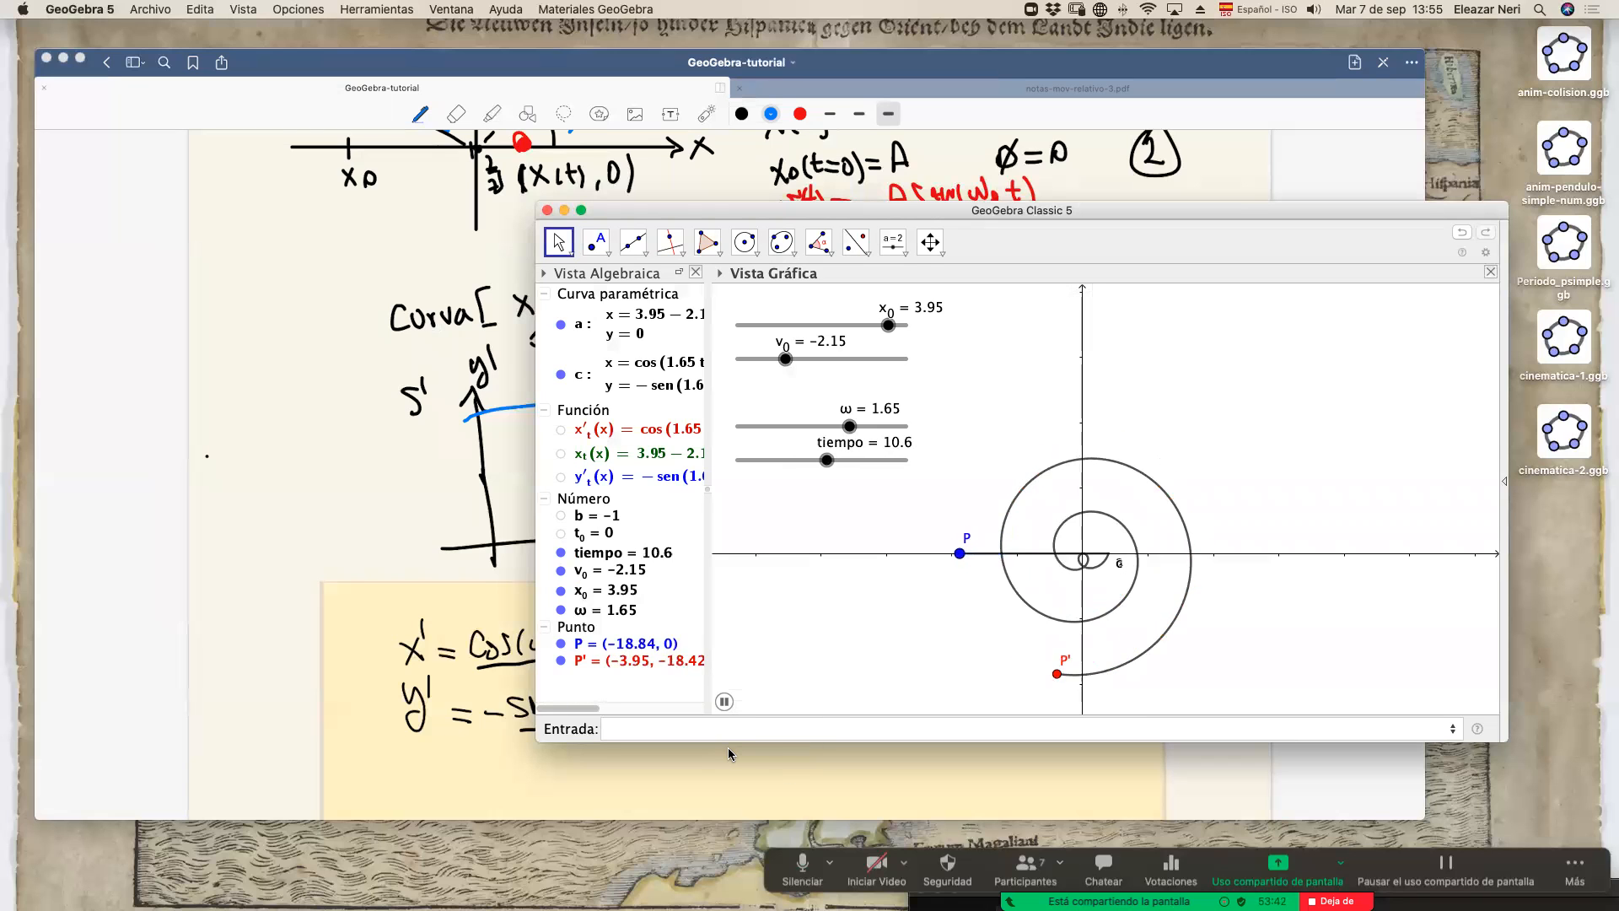
pyautogui.click(724, 701)
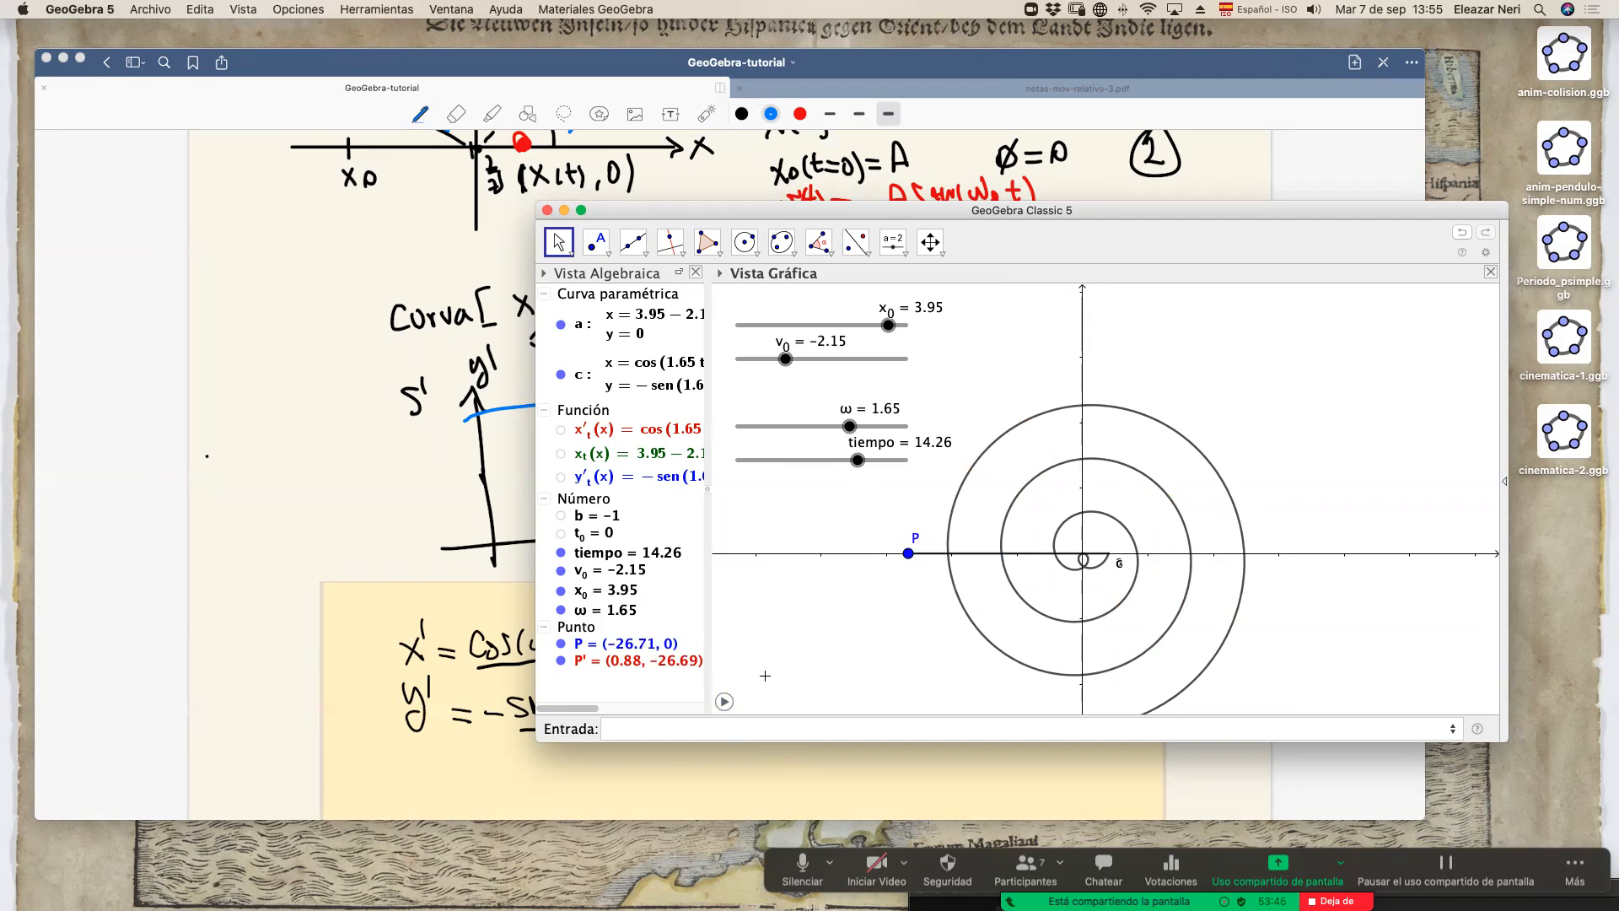
# Hide the traced curve of P', reset tiempo to 0 and briefly run the animation of the two points.
pyautogui.moveTo(692, 211); pyautogui.dragTo(604, 200)
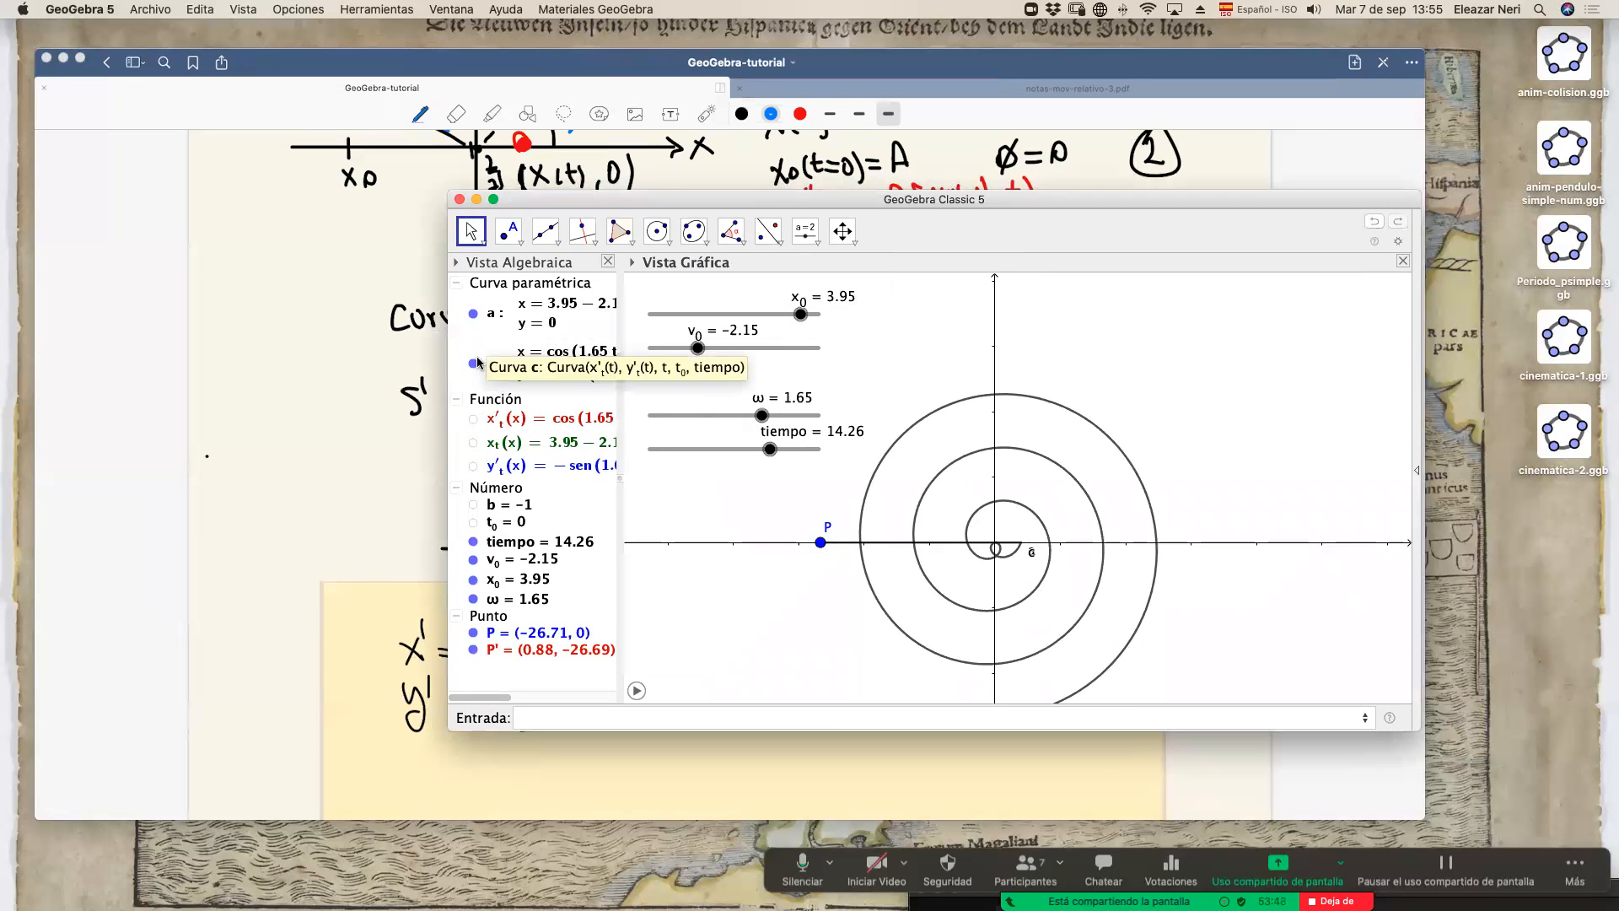
pyautogui.click(474, 364)
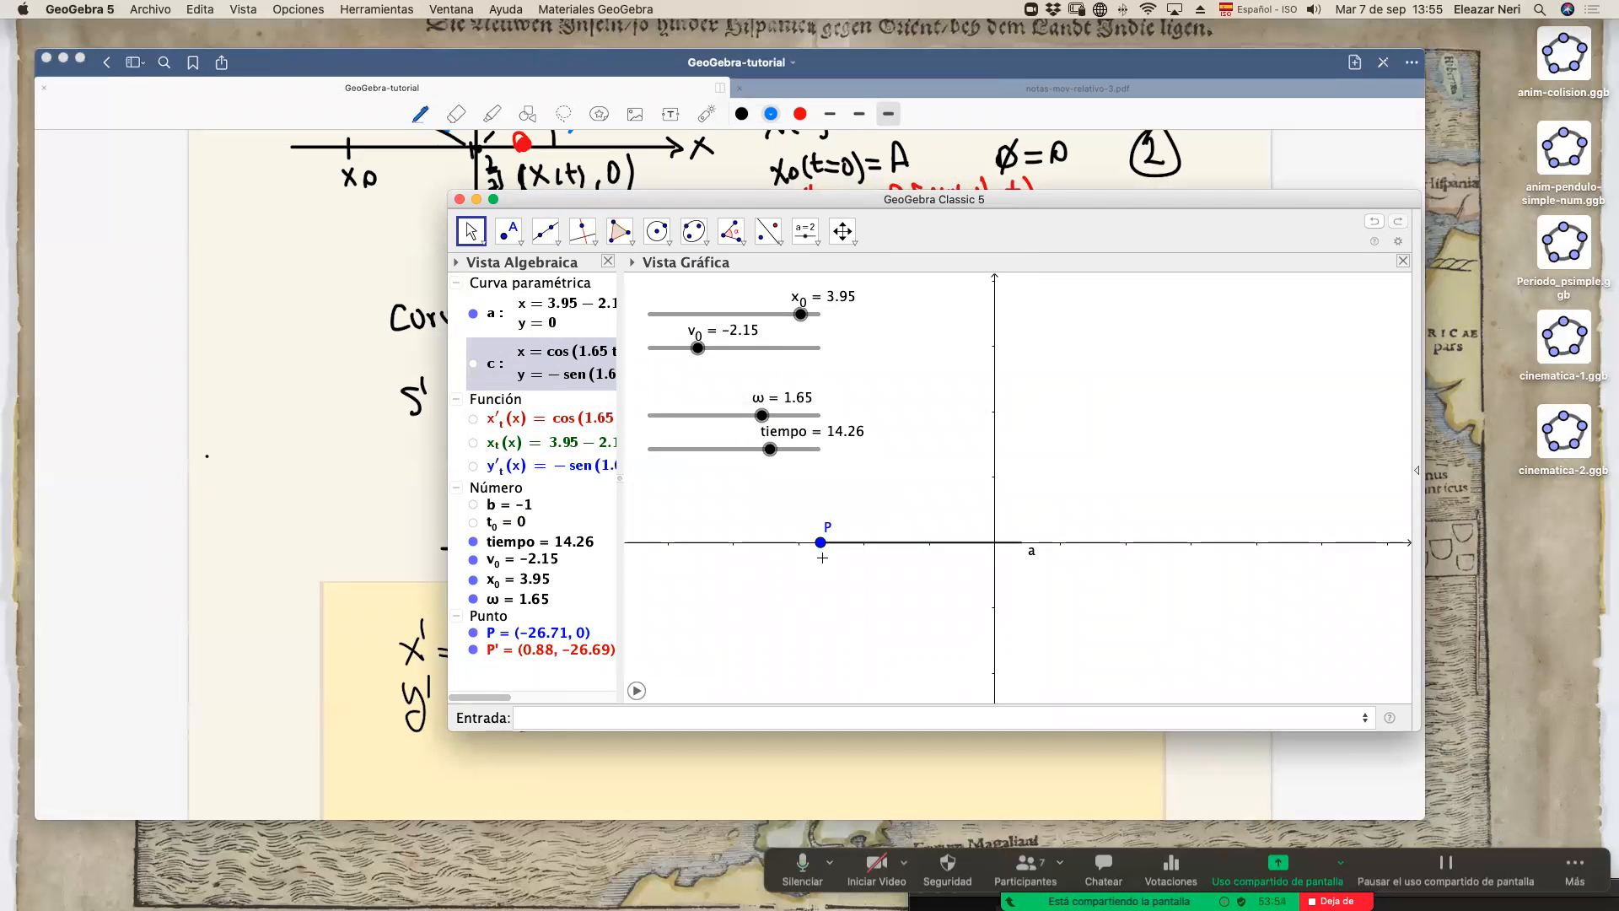
pyautogui.moveTo(770, 450); pyautogui.dragTo(650, 449)
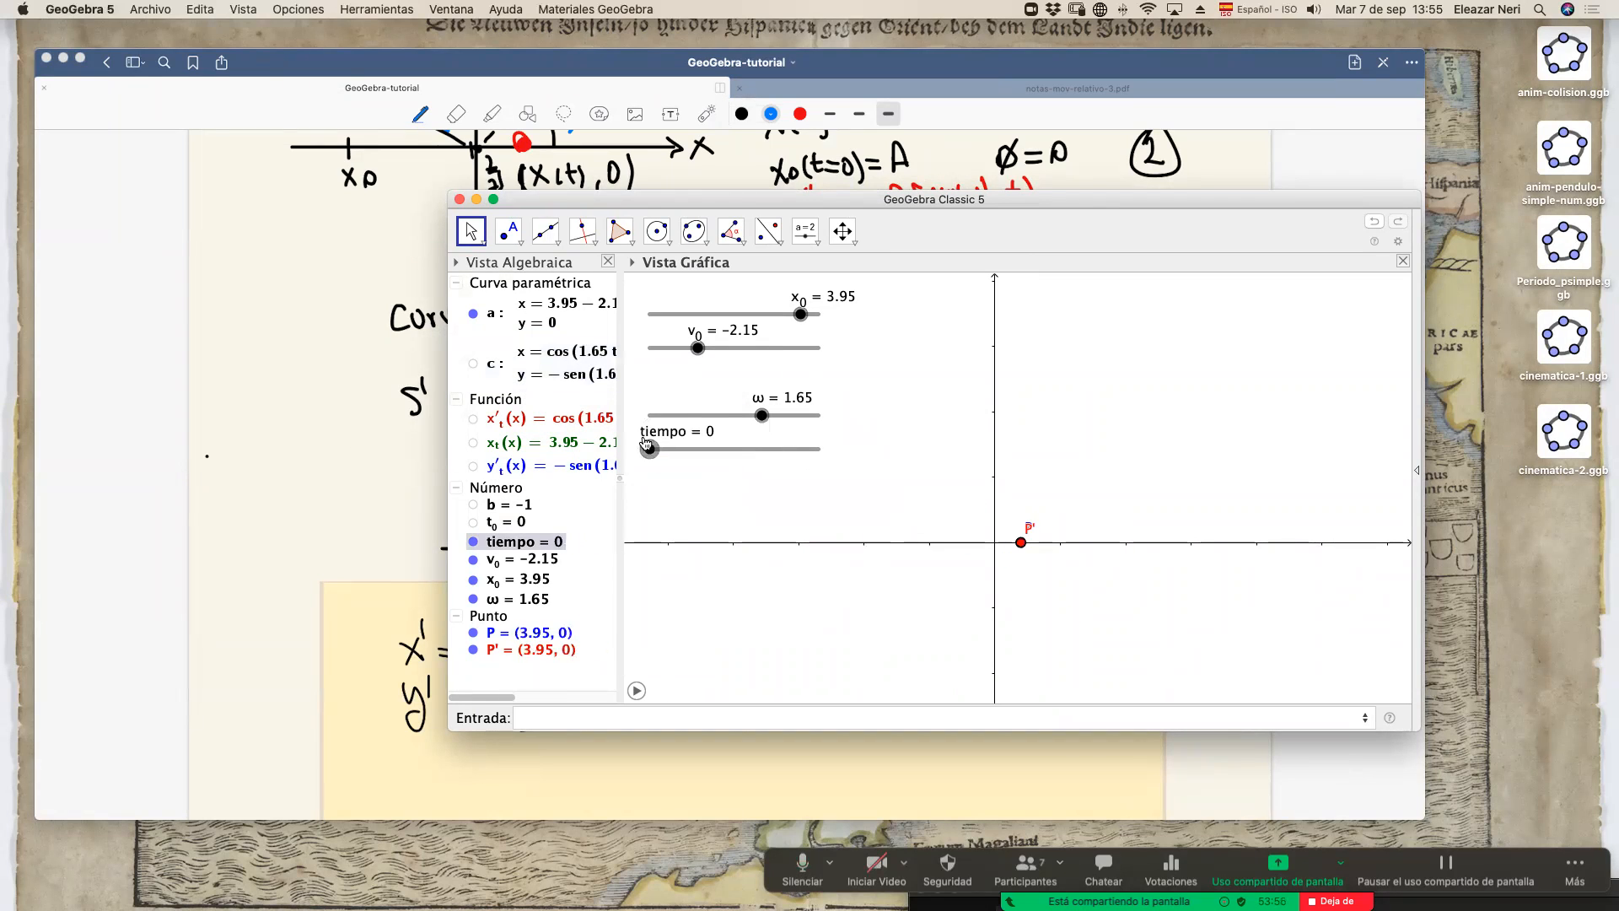
pyautogui.click(635, 691)
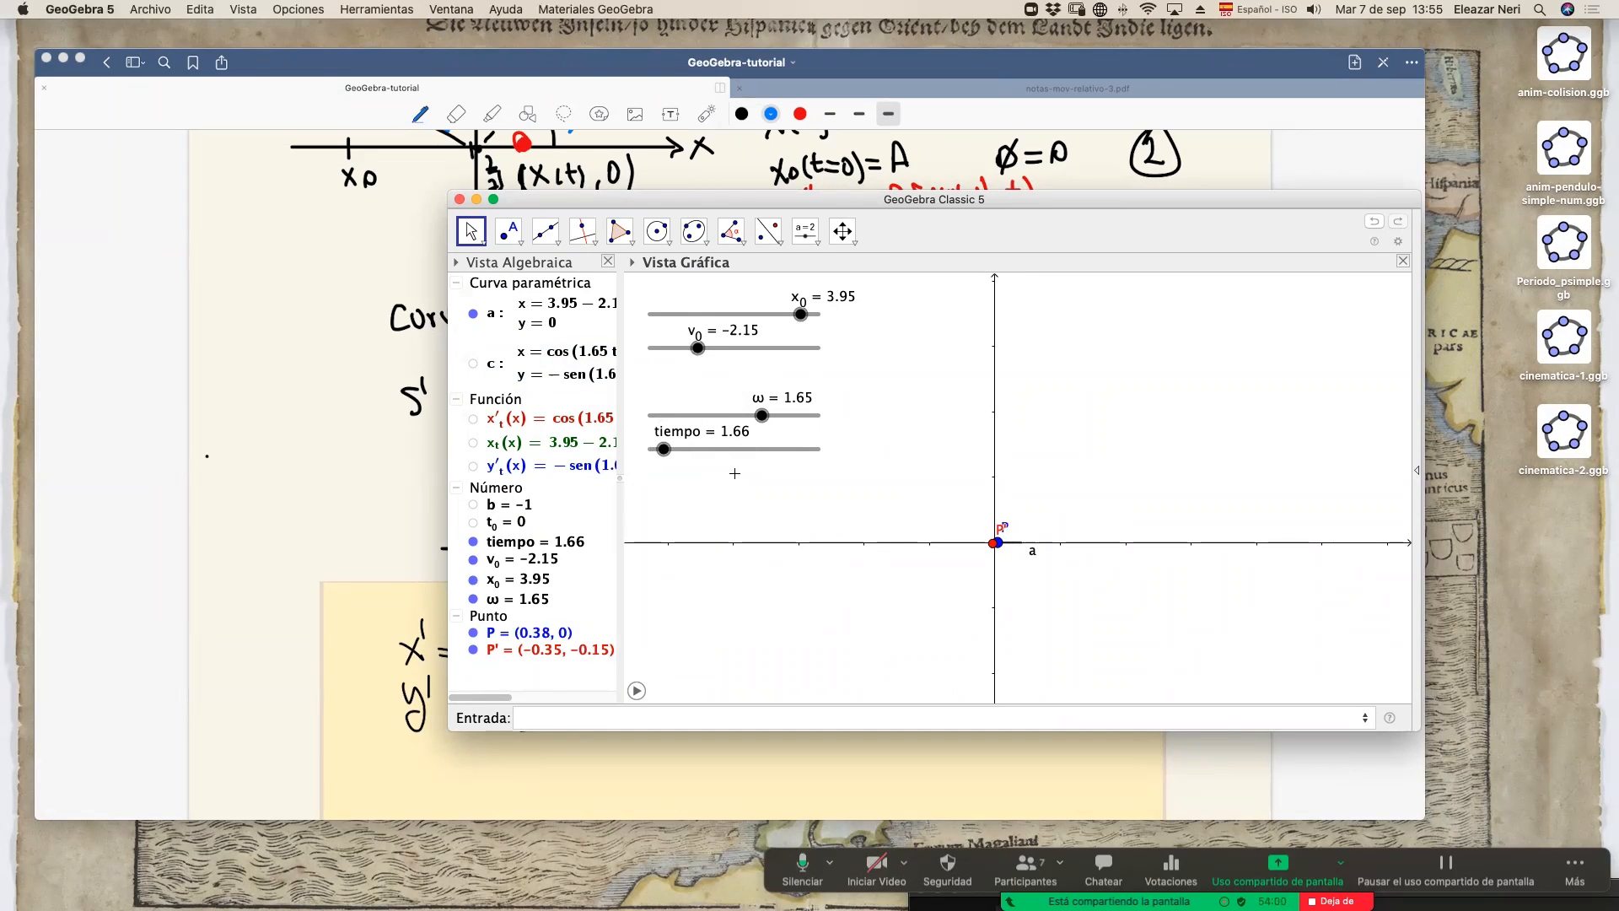
# Reset tiempo to 0, set x_0 to 5 and v_0 to -1, and animate tiempo to about 17.5.
pyautogui.moveTo(663, 451); pyautogui.dragTo(649, 449)
pyautogui.moveTo(1099, 608); pyautogui.dragTo(1028, 626)
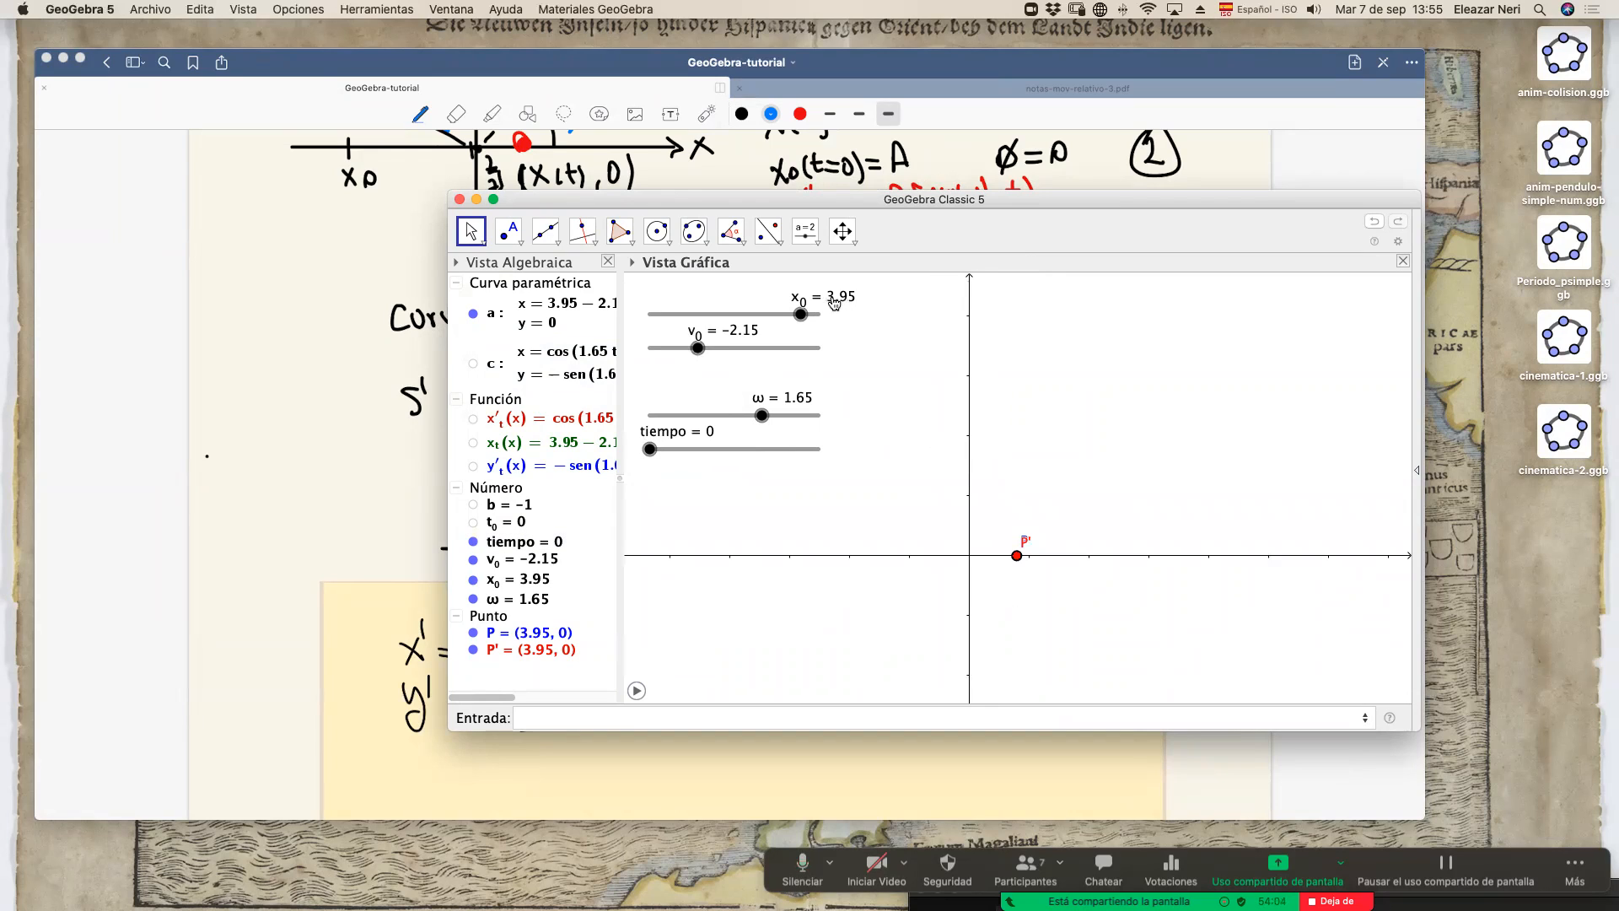
pyautogui.moveTo(841, 310); pyautogui.dragTo(979, 501)
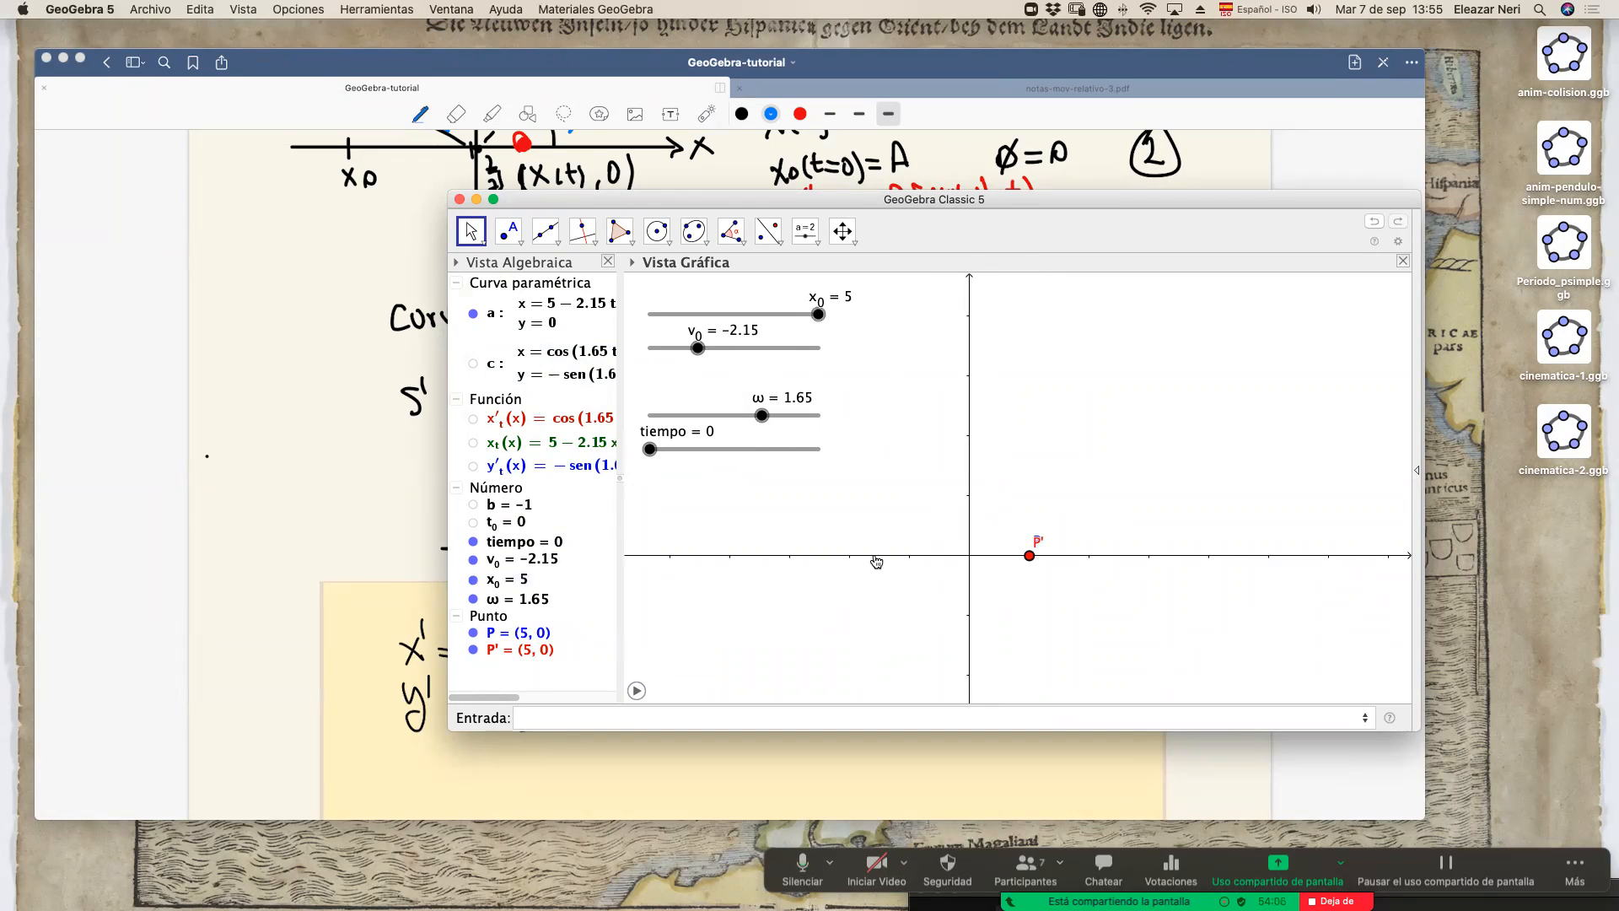
pyautogui.moveTo(704, 350); pyautogui.dragTo(724, 350)
pyautogui.click(636, 691)
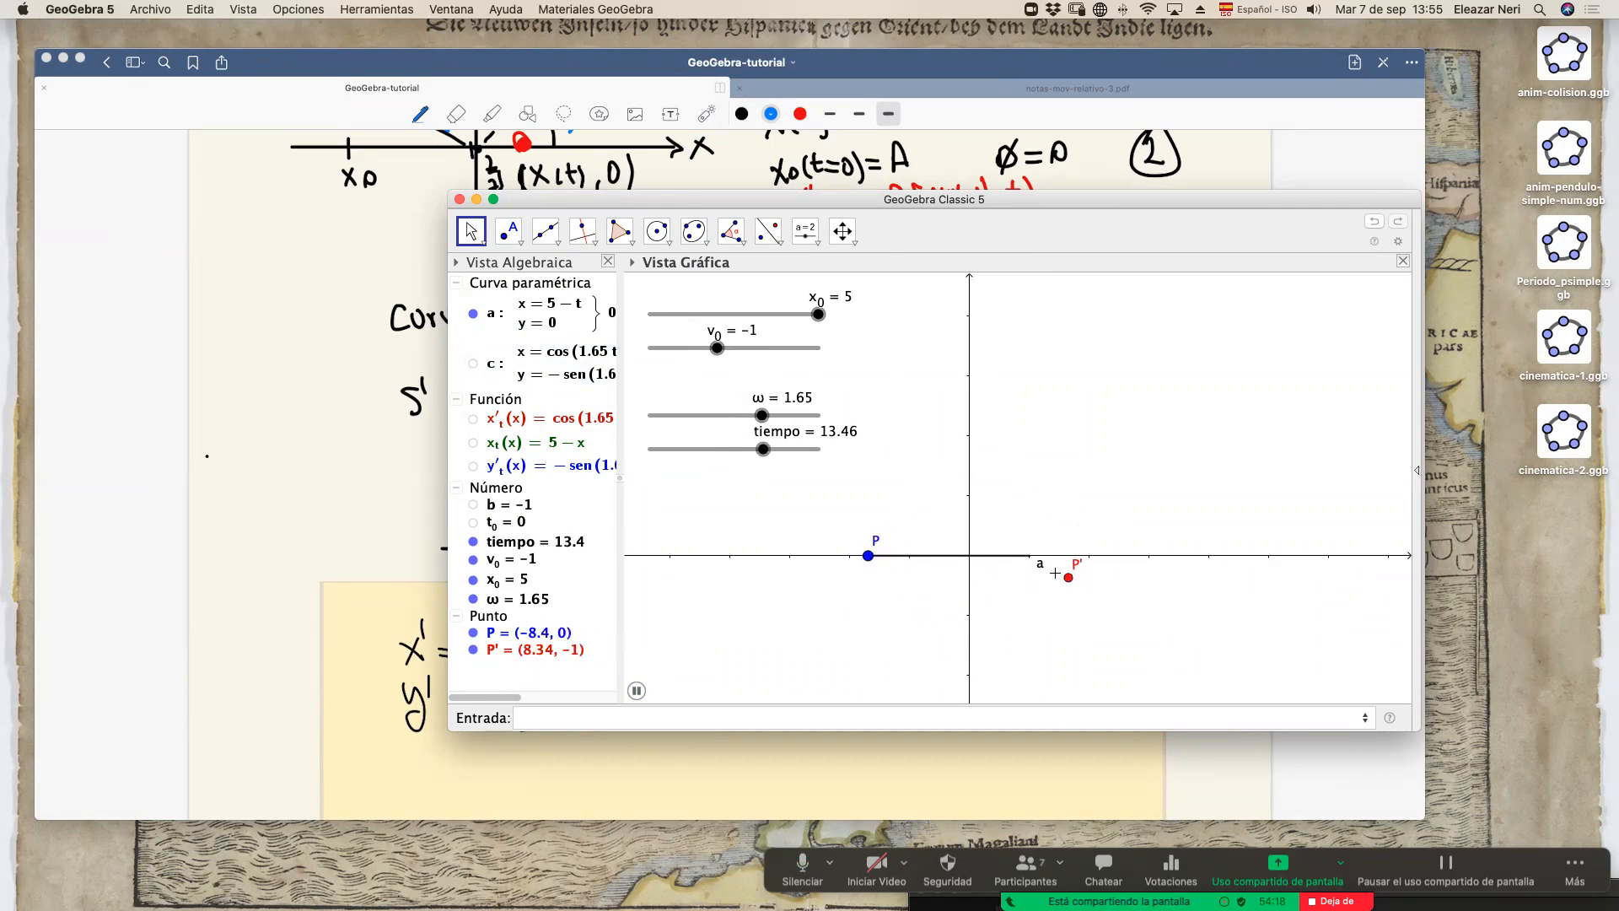
pyautogui.click(638, 692)
# Show the traced curve of P' again and animate tiempo from 0 through a full cycle, stopping at about 1.54.
pyautogui.click(474, 364)
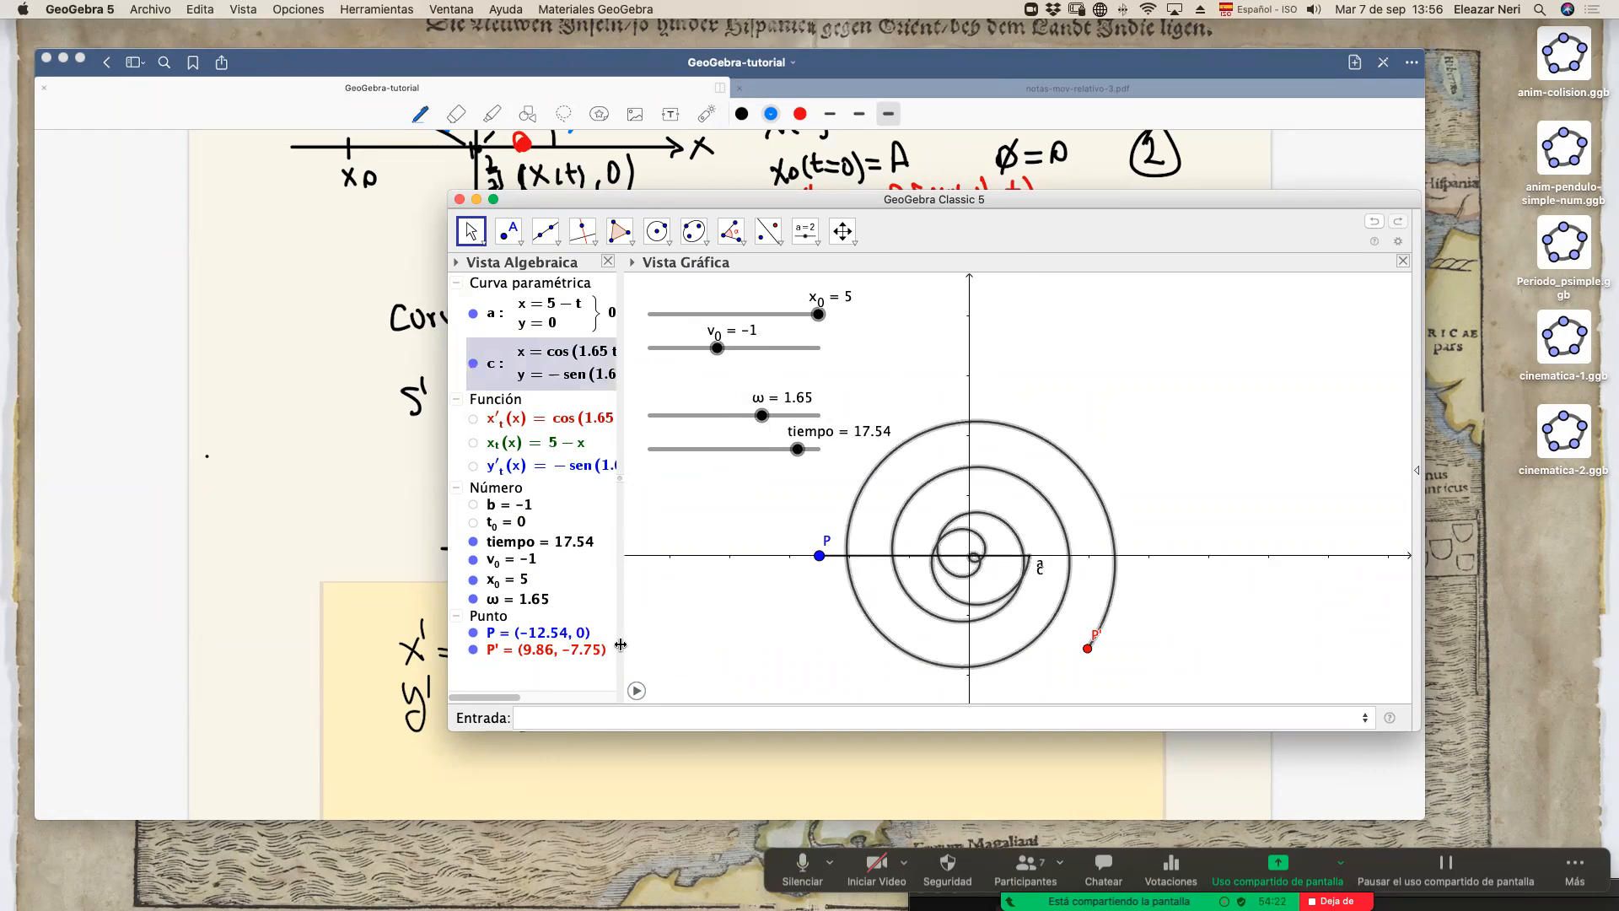
pyautogui.moveTo(761, 449); pyautogui.dragTo(649, 448)
pyautogui.click(638, 691)
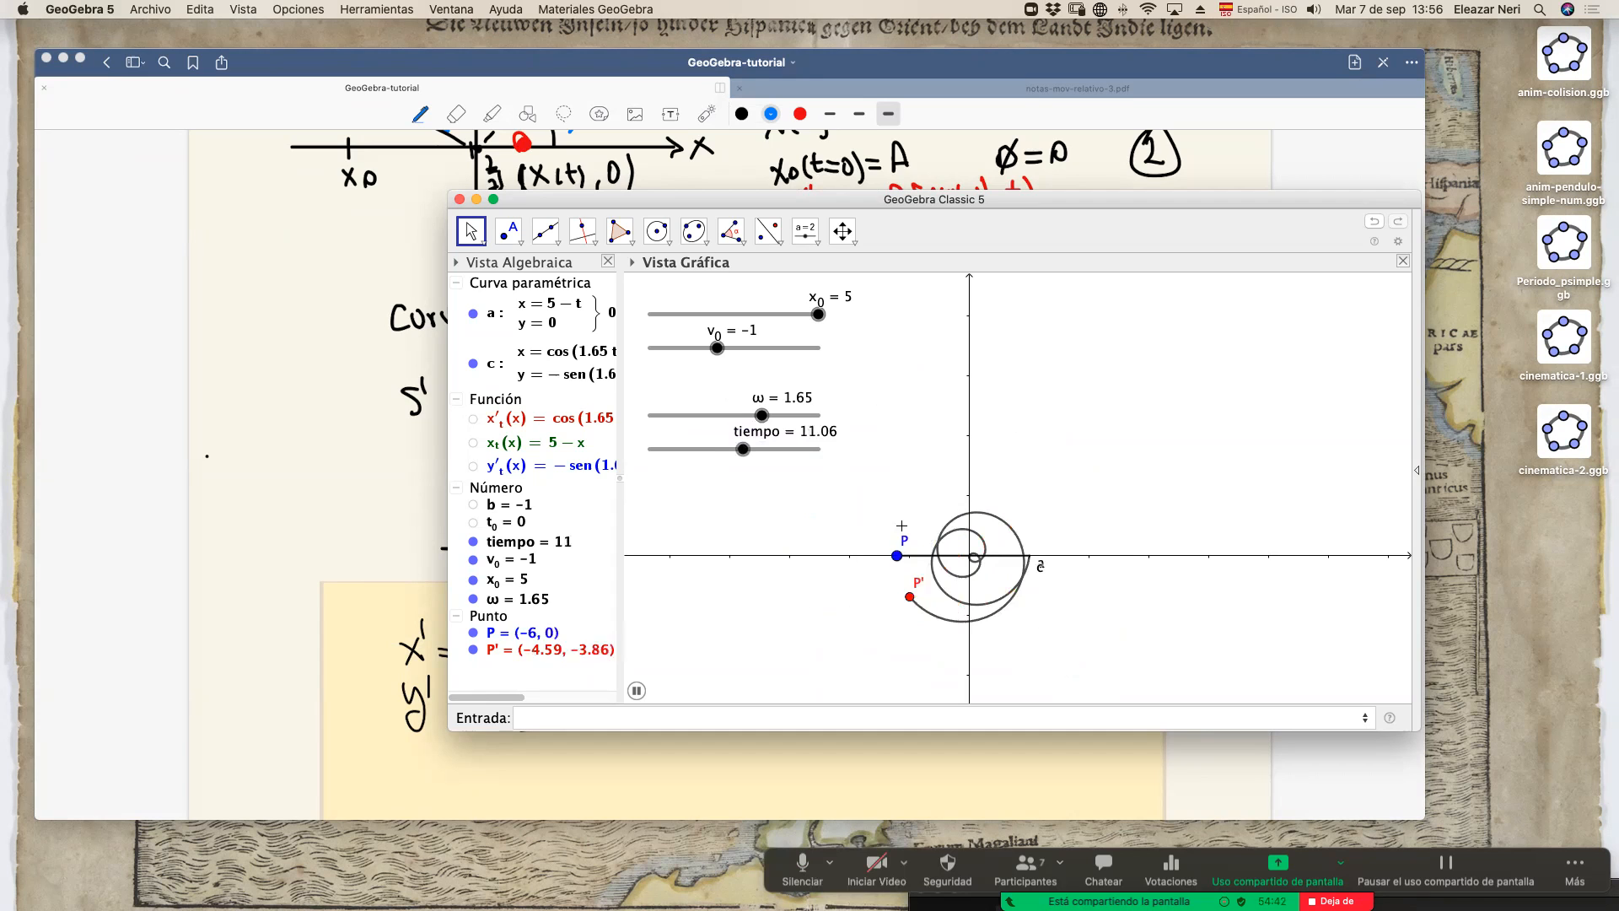
pyautogui.moveTo(885, 207); pyautogui.dragTo(894, 159)
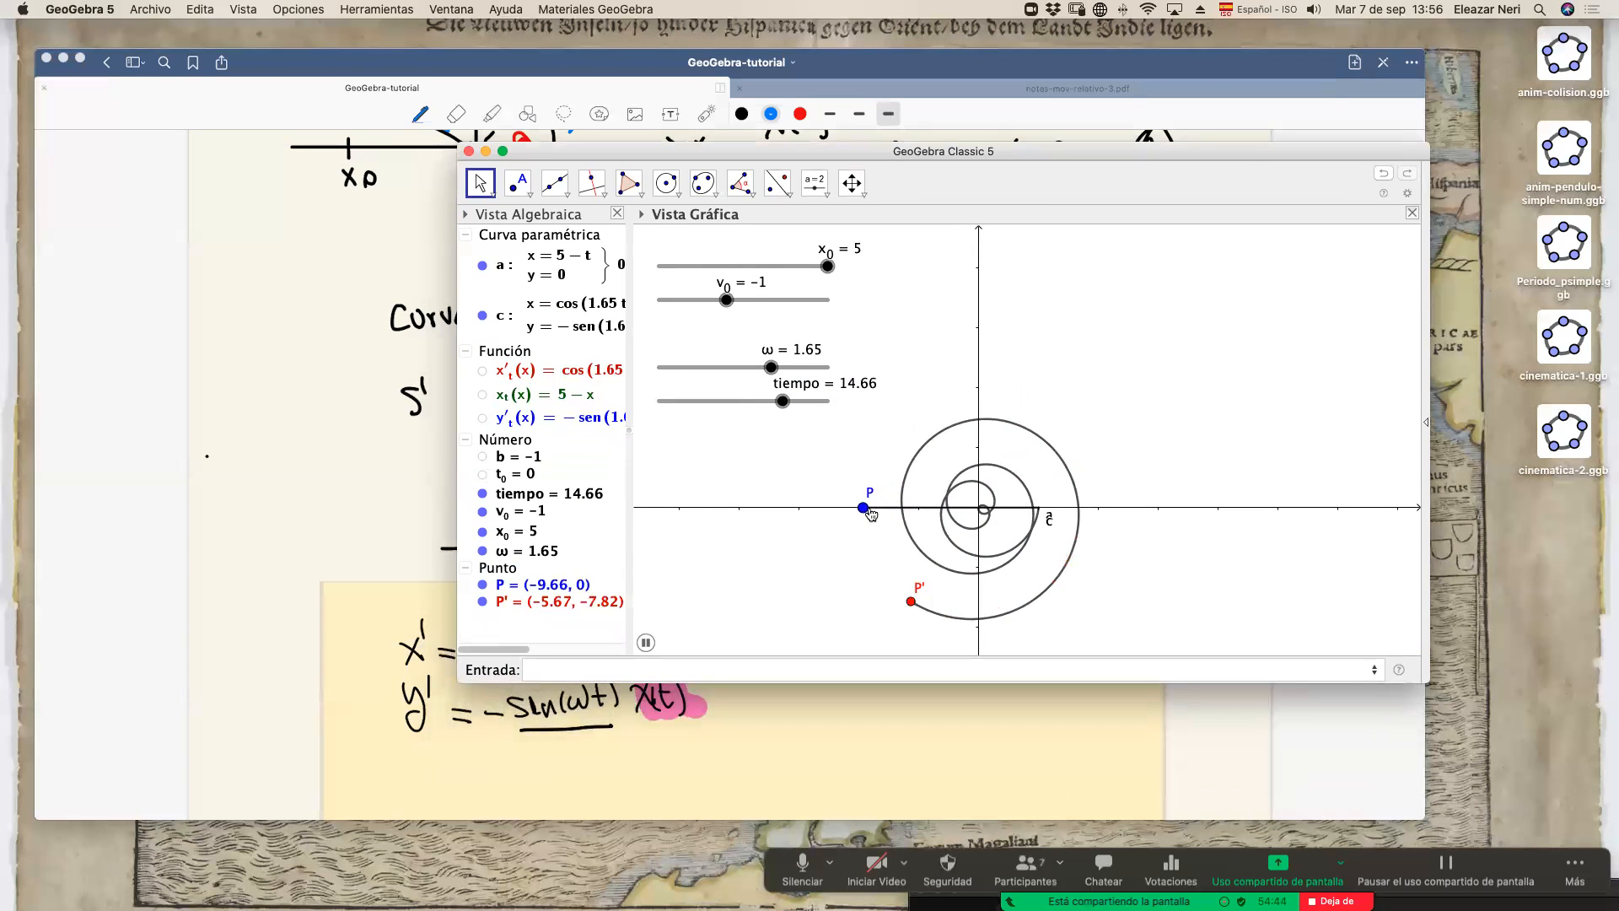
pyautogui.scroll(2, 873, 516)
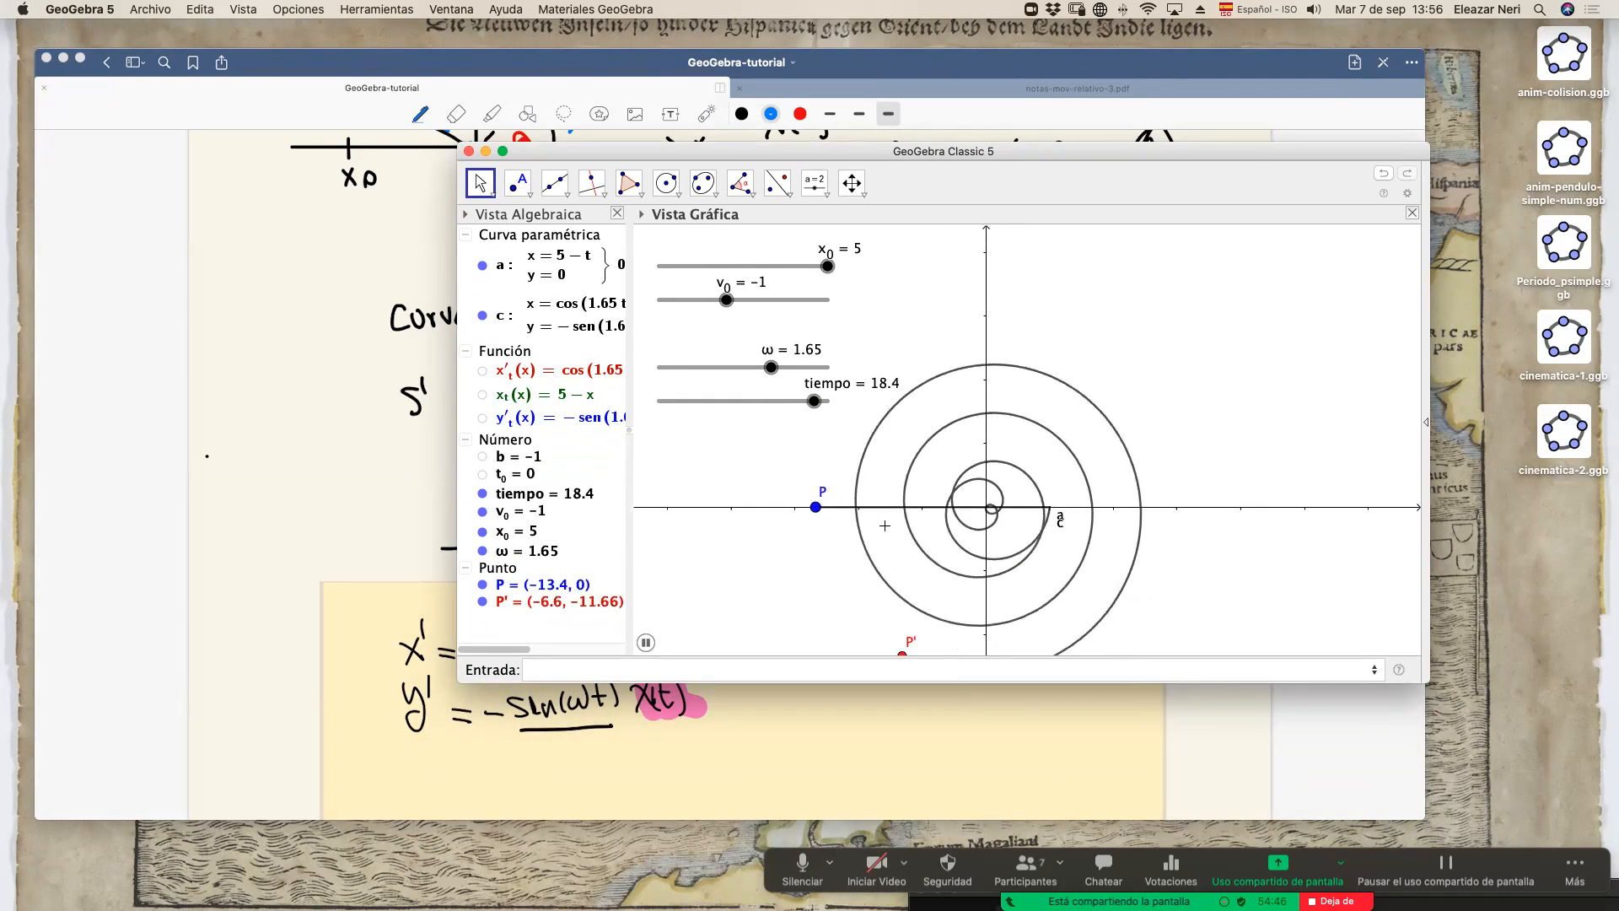
pyautogui.click(646, 643)
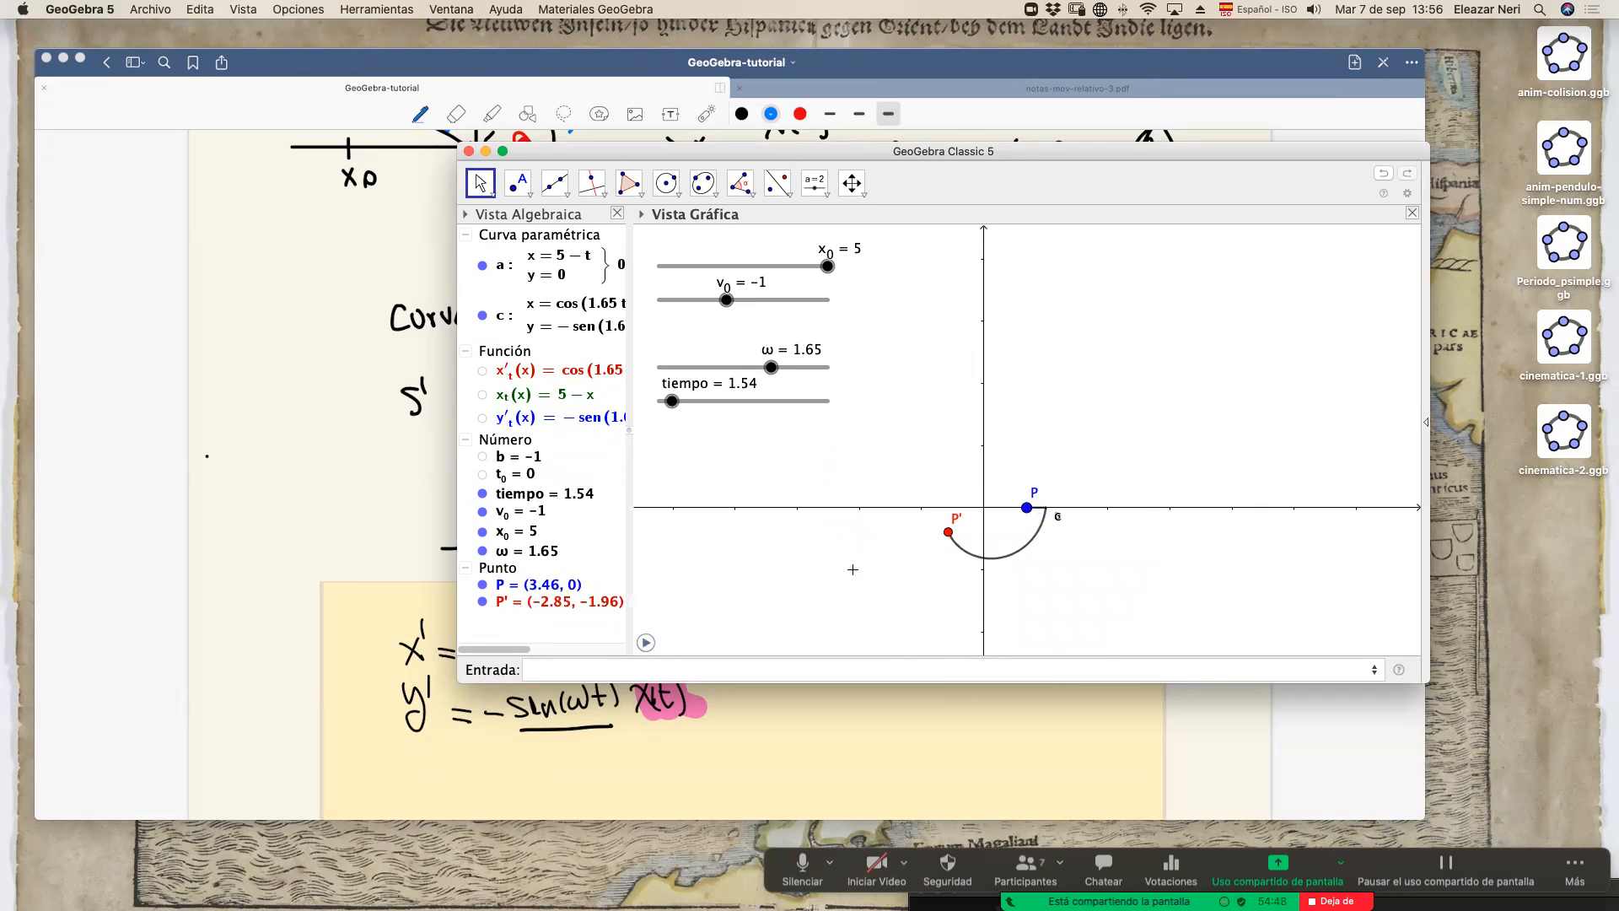
# Run the tiempo animation of points P and P' and pause it at tiempo = 12.4.
pyautogui.click(646, 642)
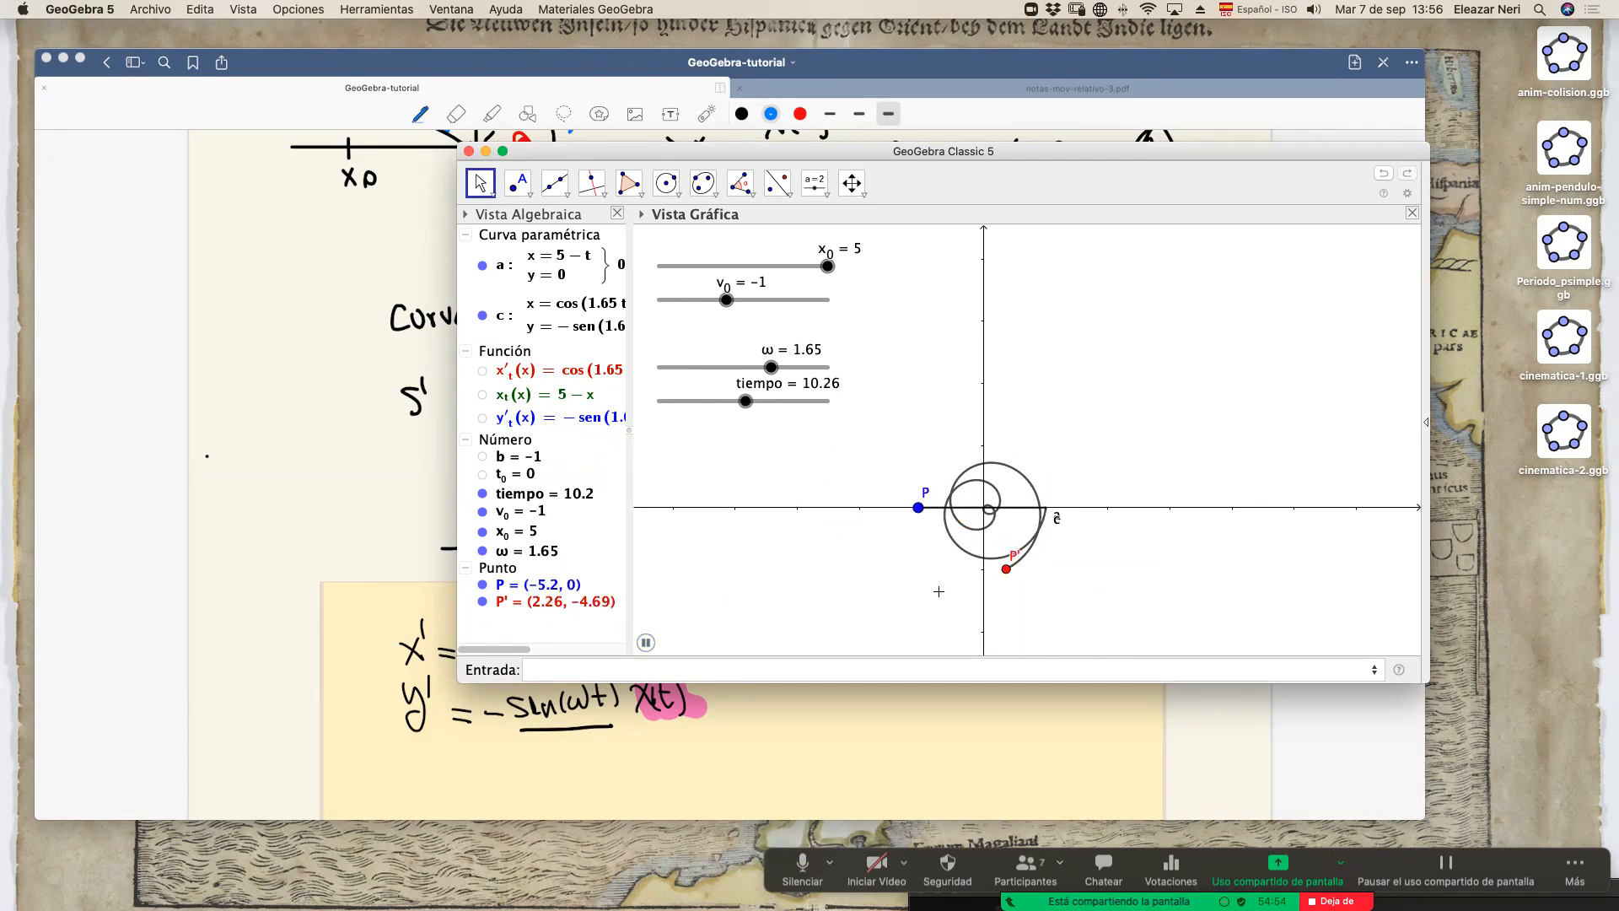
pyautogui.click(646, 643)
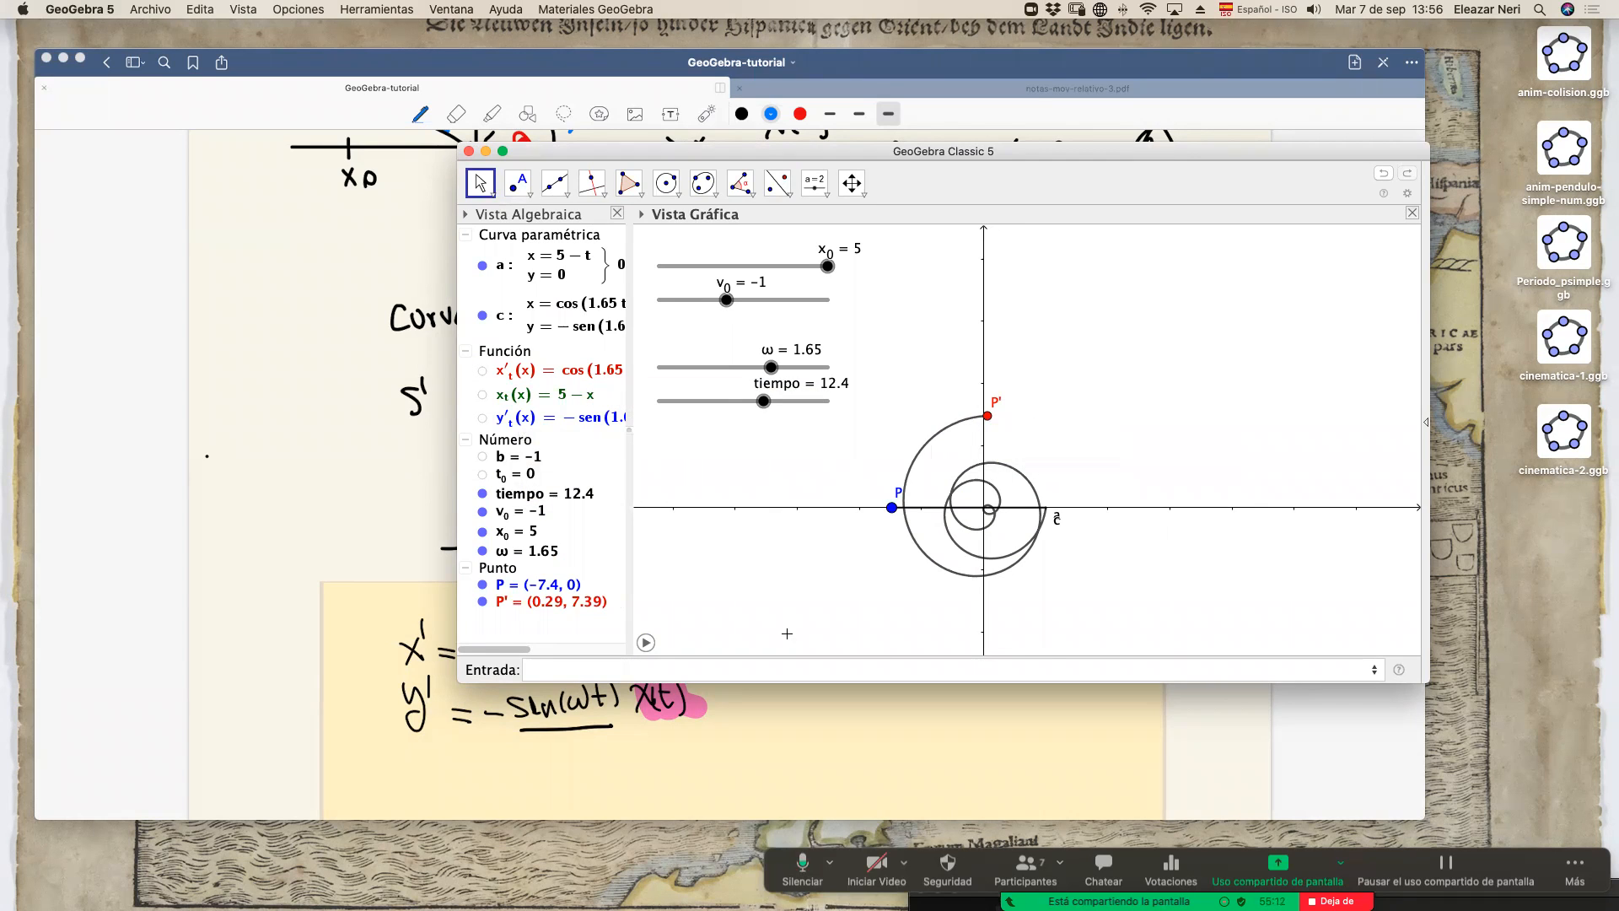
# Resize the GeoGebra window and move it to uncover more of the handwritten notes behind it.
pyautogui.moveTo(1423, 679); pyautogui.dragTo(1401, 695)
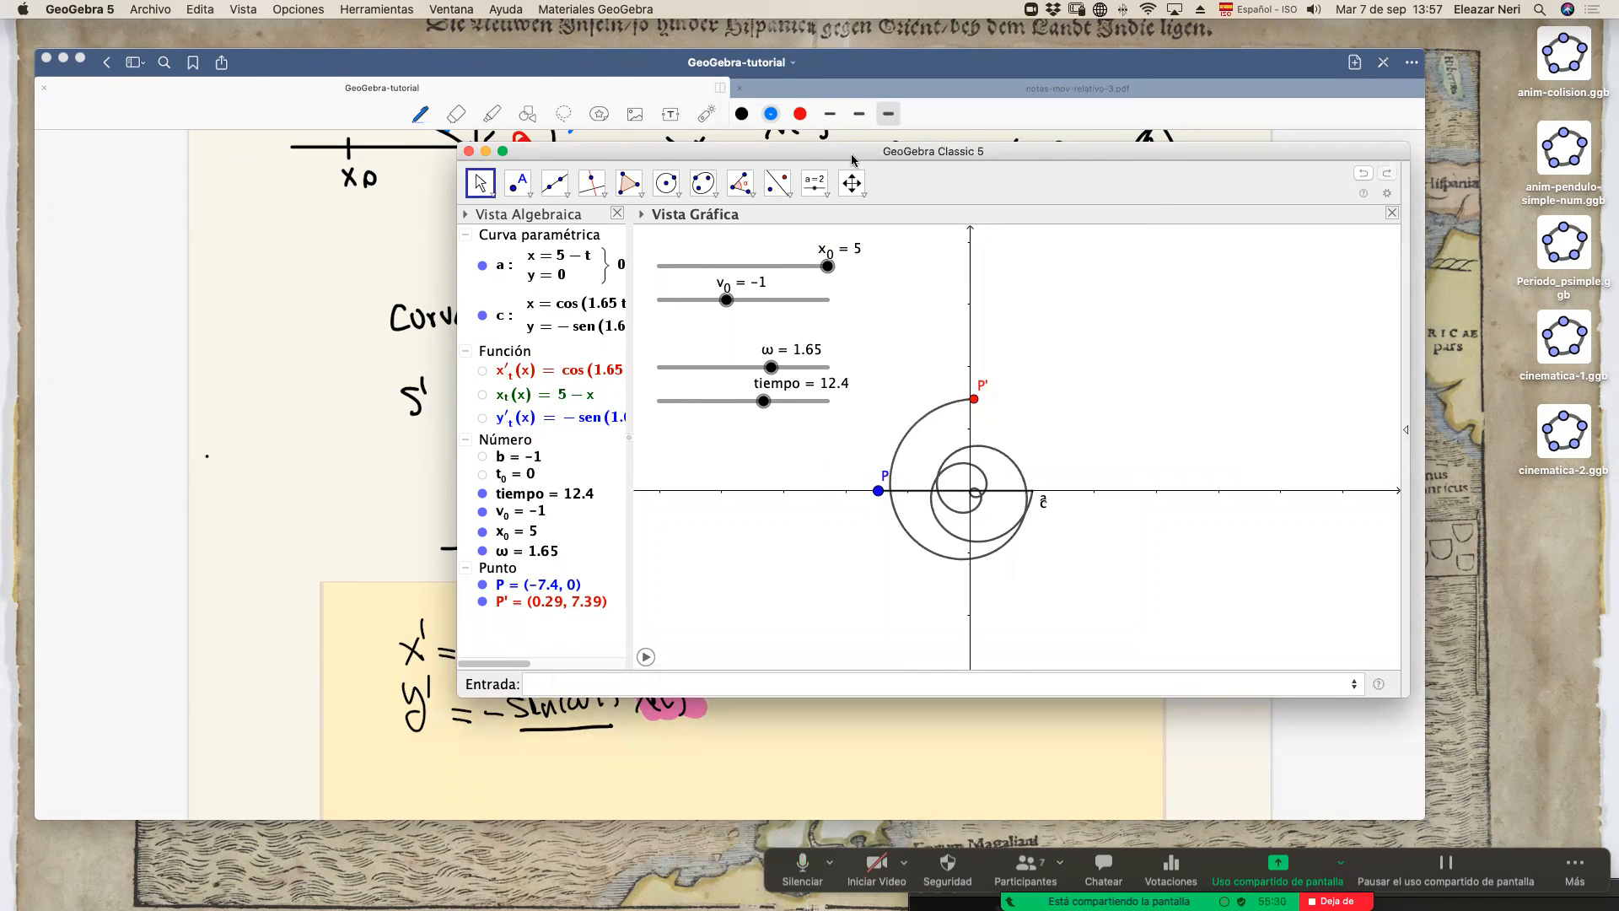
pyautogui.moveTo(854, 157); pyautogui.dragTo(877, 168)
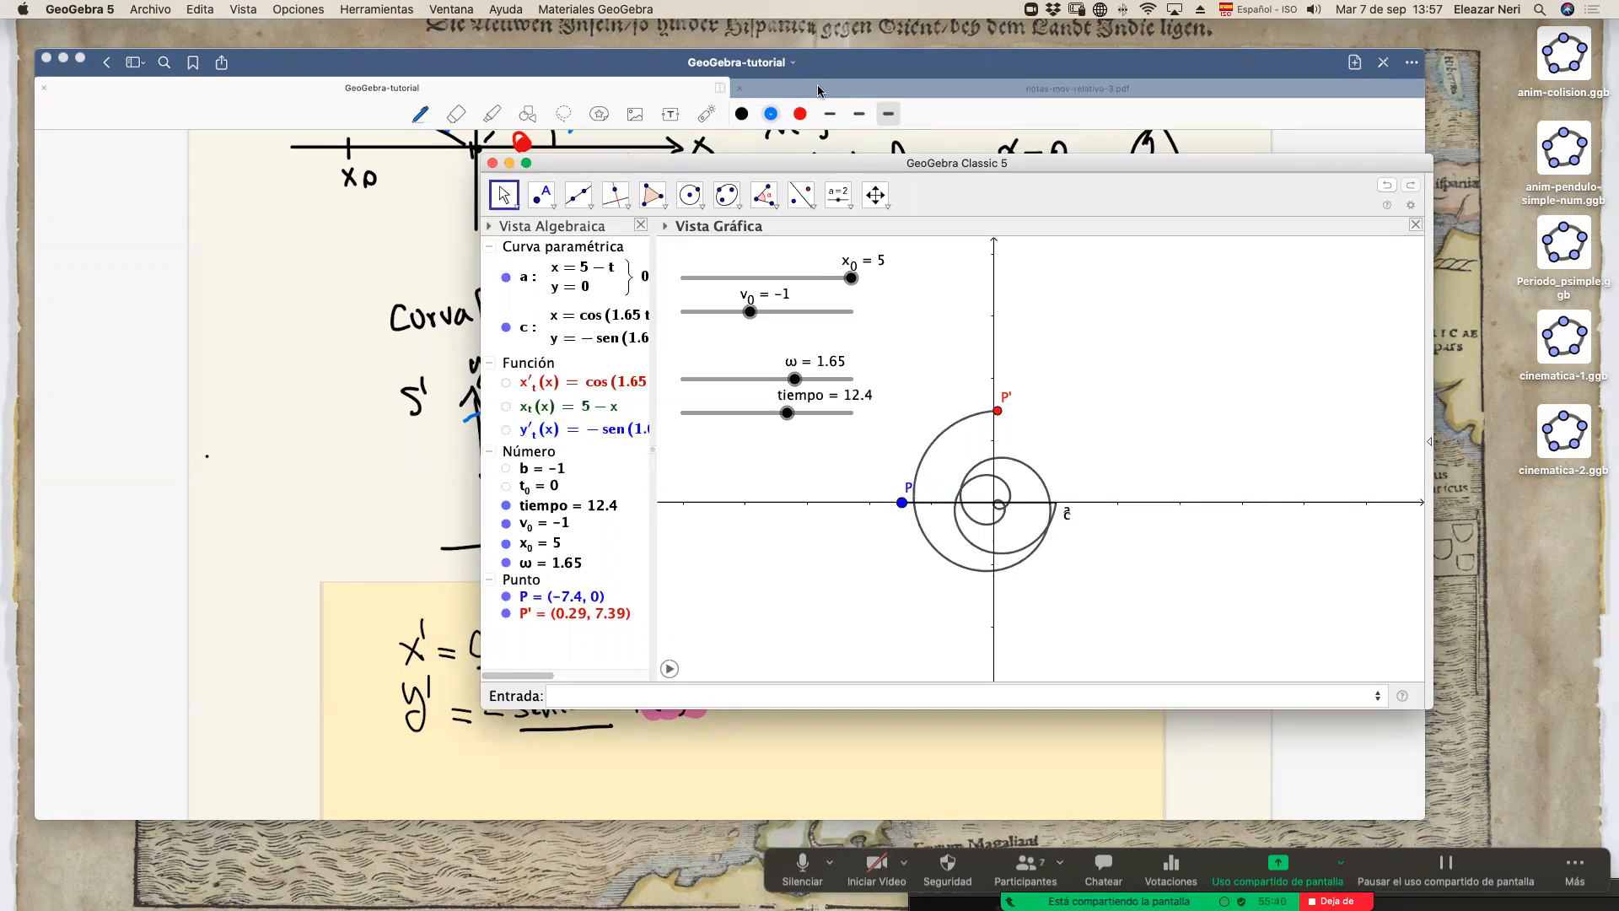
pyautogui.moveTo(786, 167); pyautogui.dragTo(824, 193)
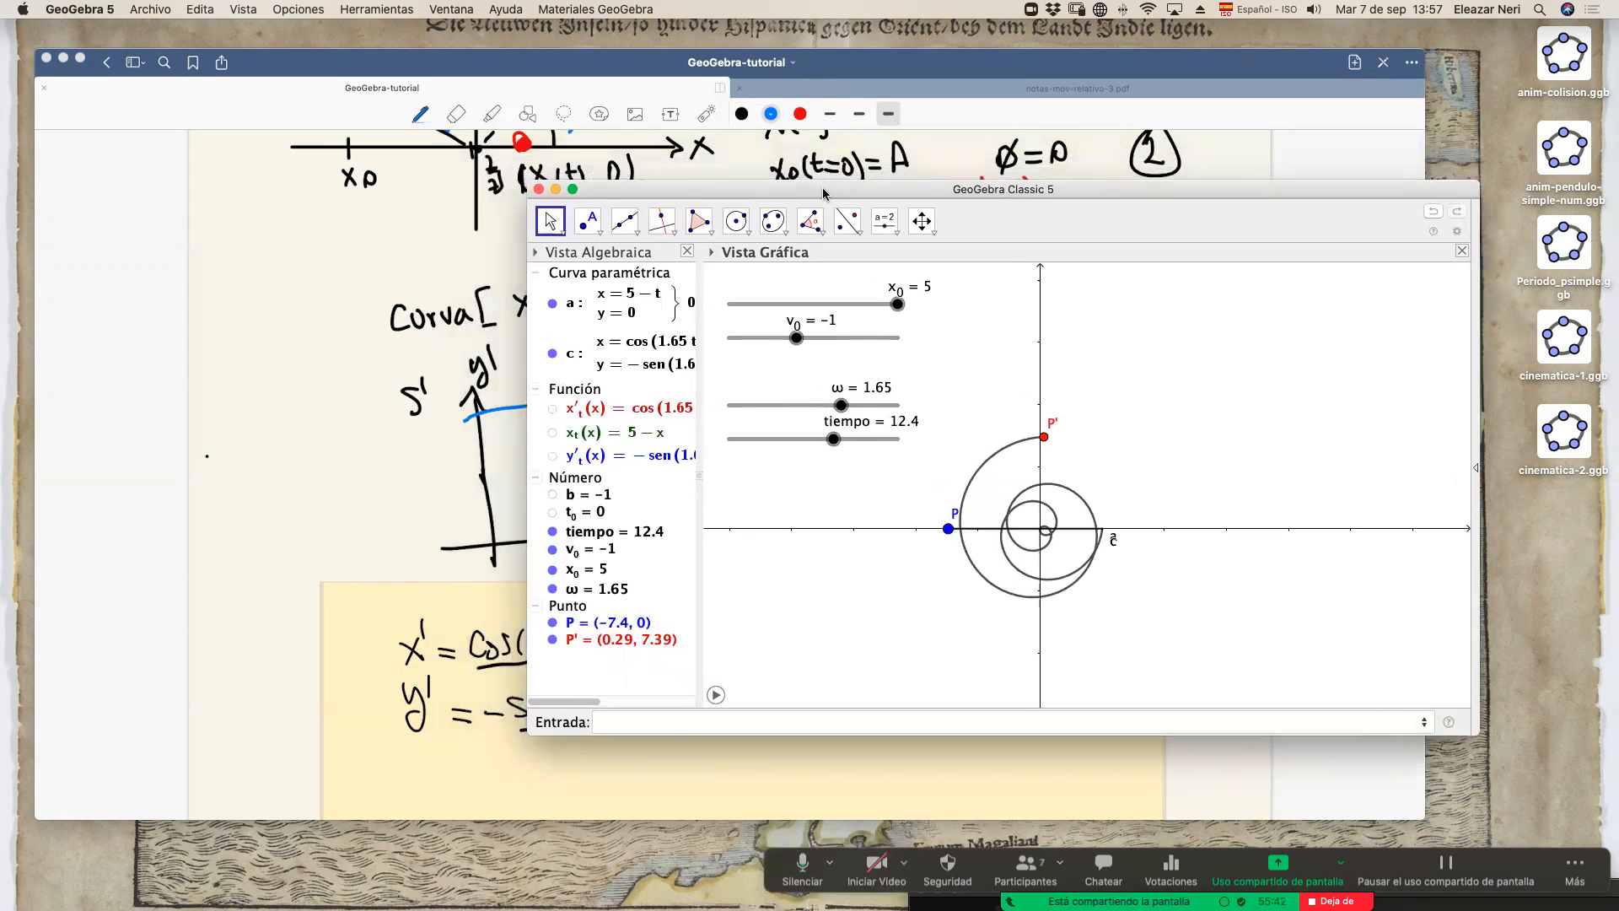
# Switch to notas-mov-relativo-3.pdf in GoodNotes and examine the rotating-frame examples, the Coriolis and centrifugal accelerations, and the Dinámica section.
pyautogui.click(871, 91)
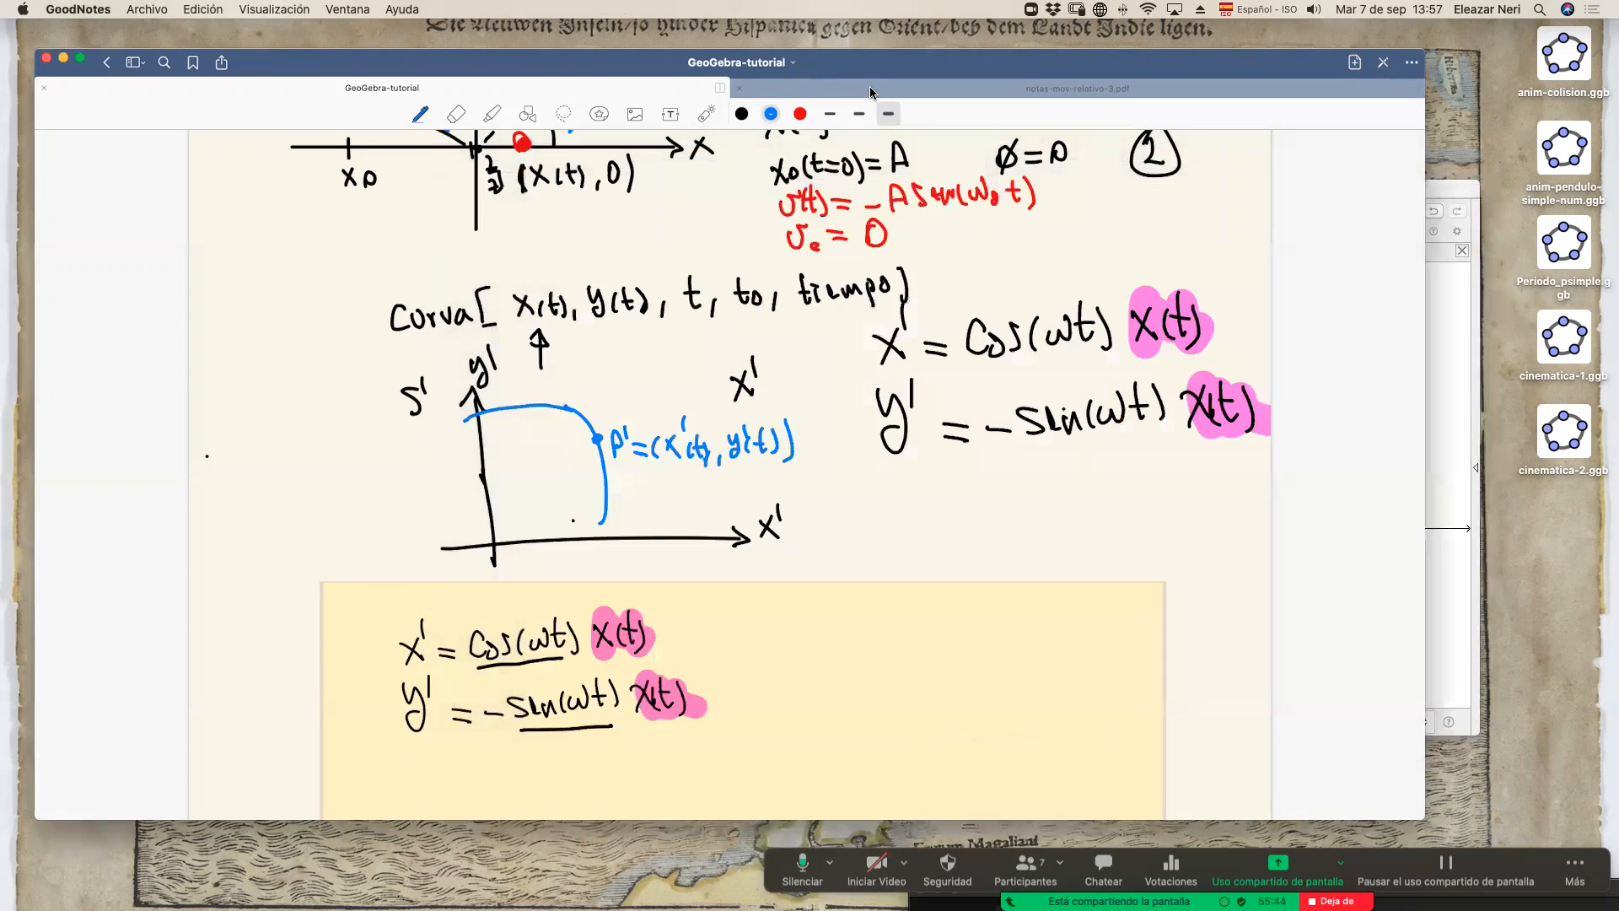
pyautogui.click(869, 84)
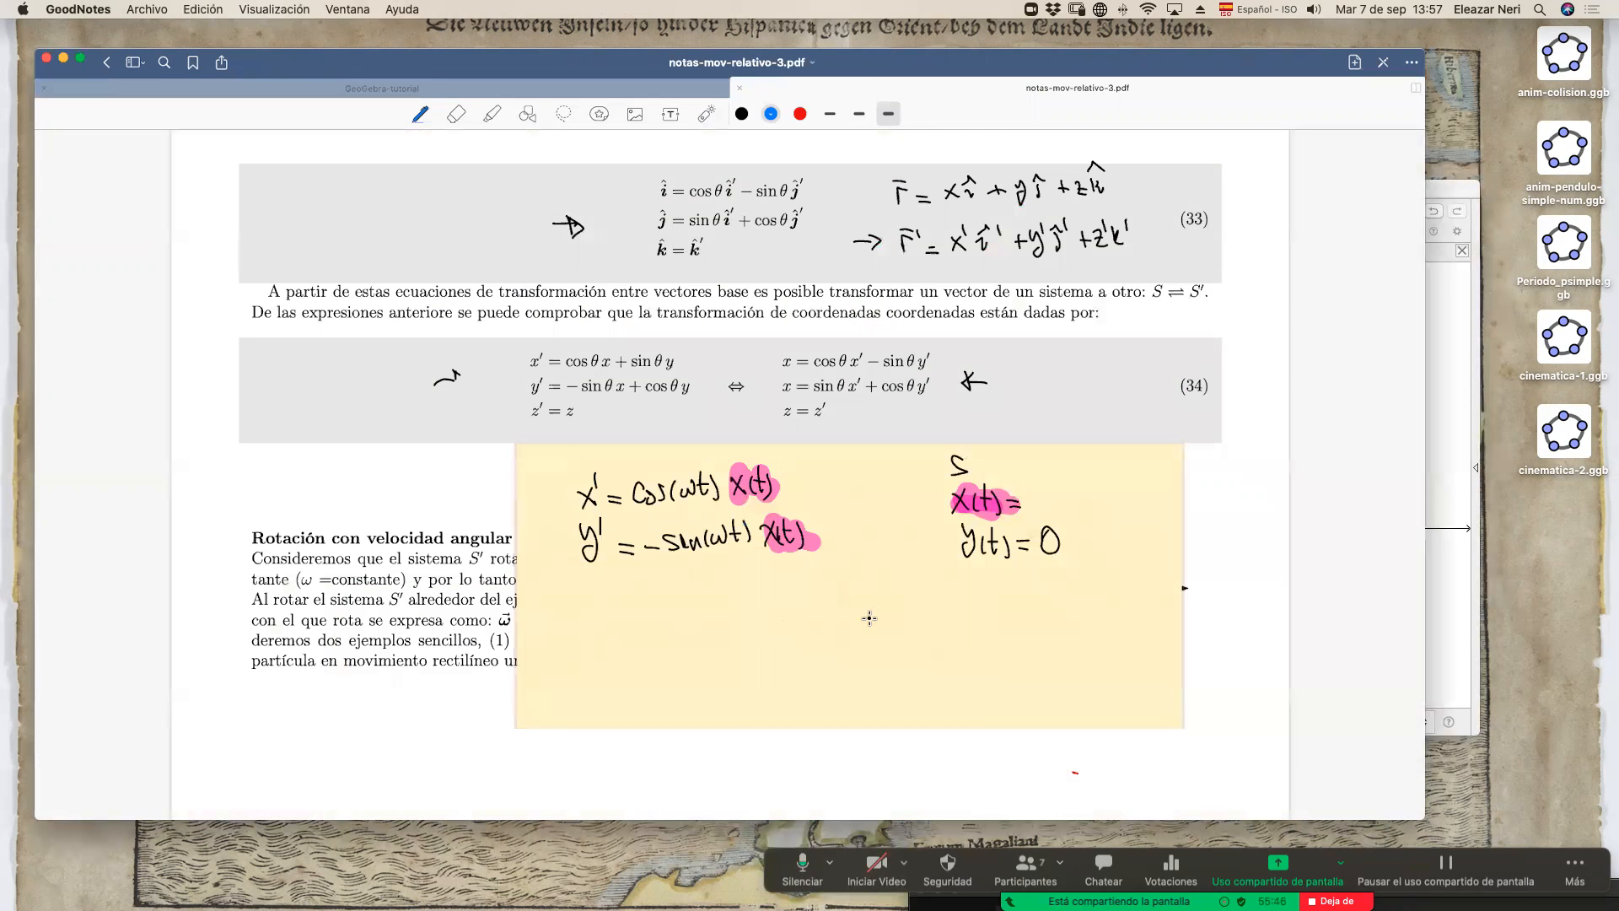
pyautogui.scroll(-15, 449, 546)
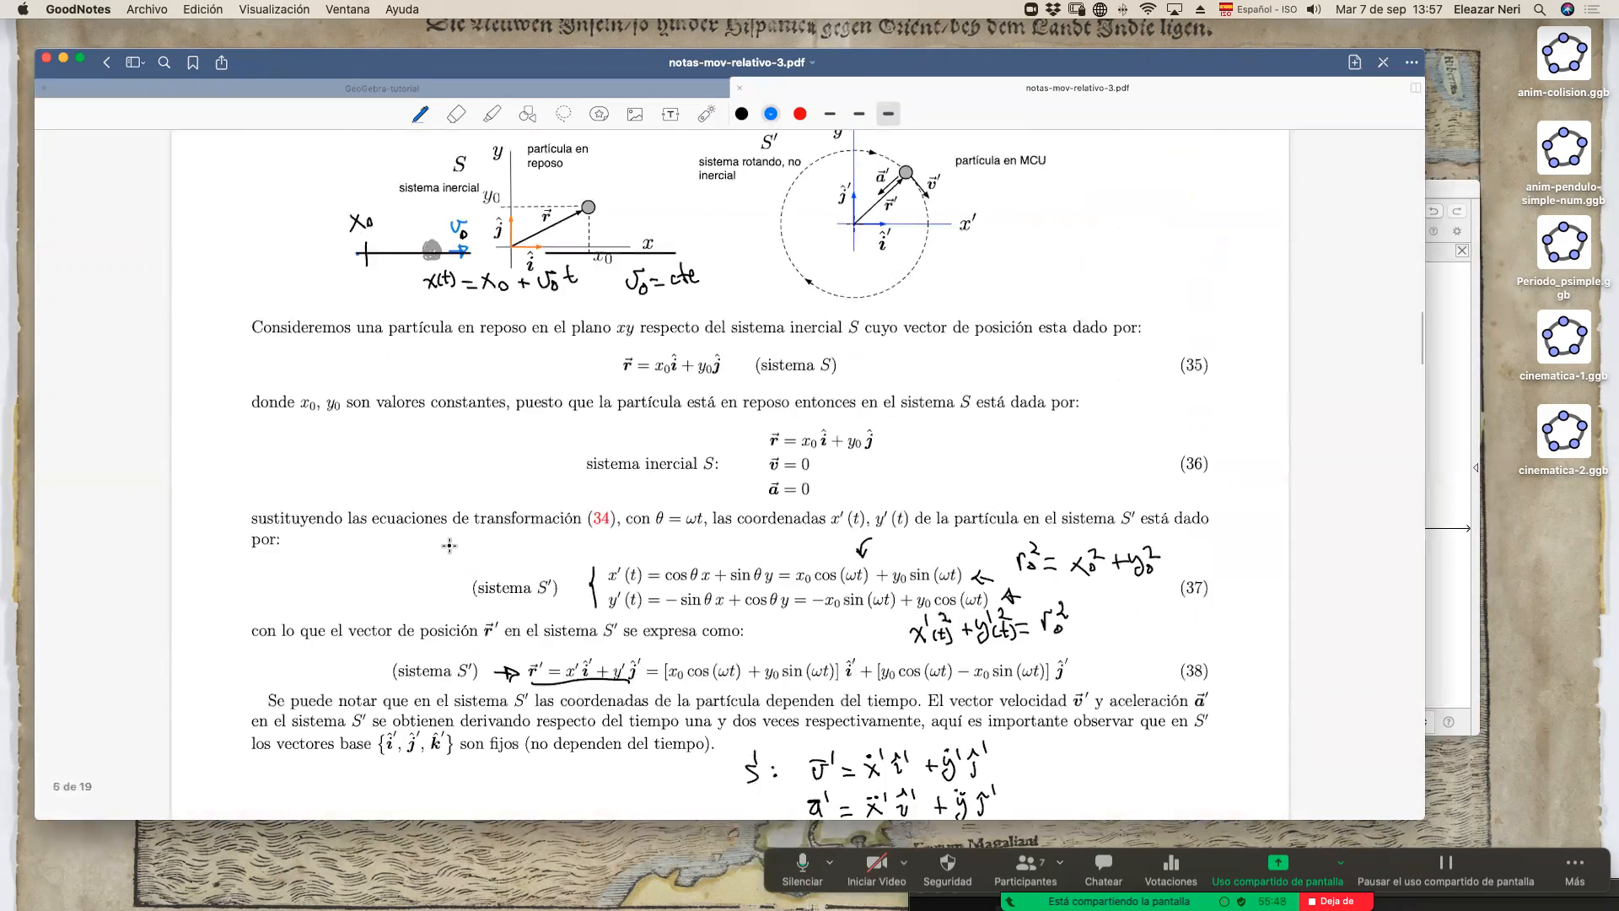
pyautogui.scroll(-20, 450, 546)
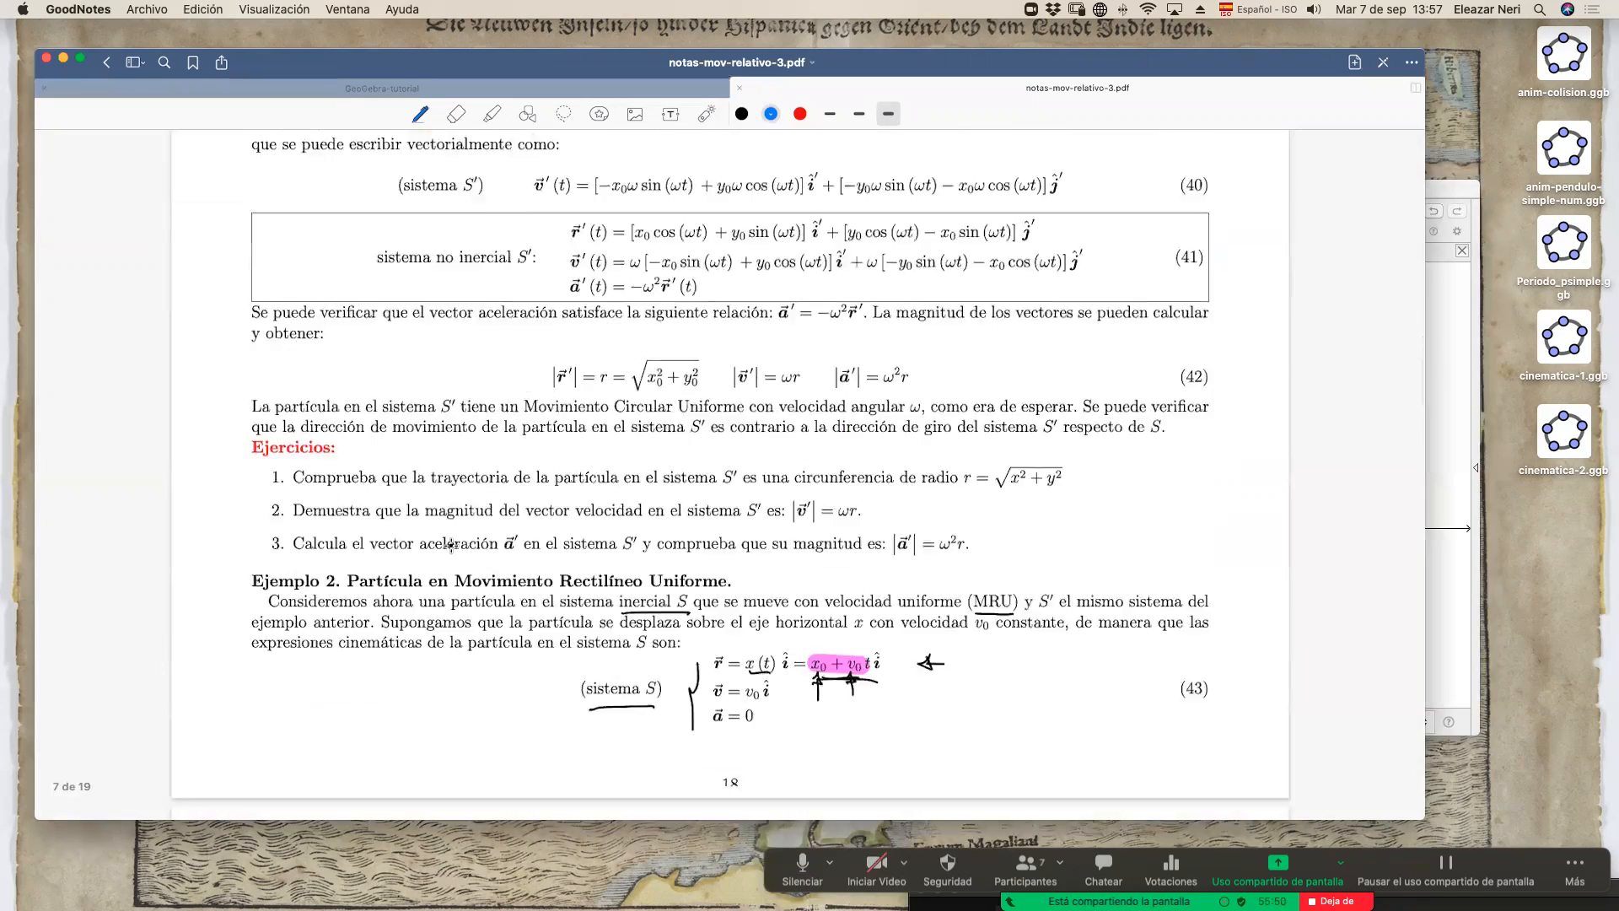
pyautogui.scroll(-4, 451, 545)
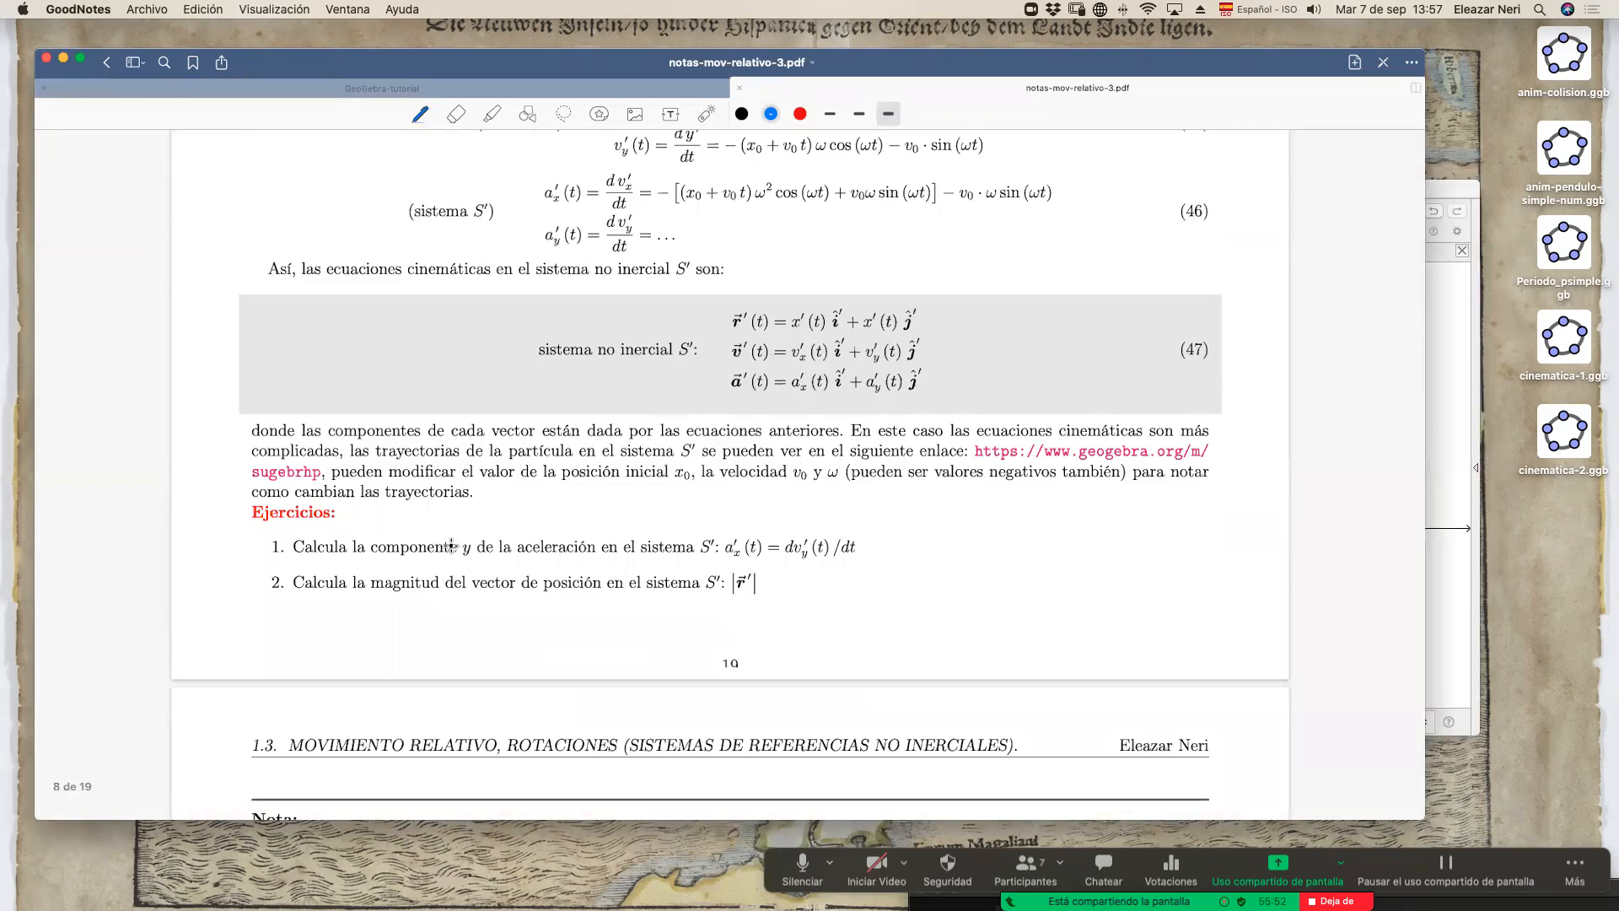
pyautogui.scroll(-13, 452, 545)
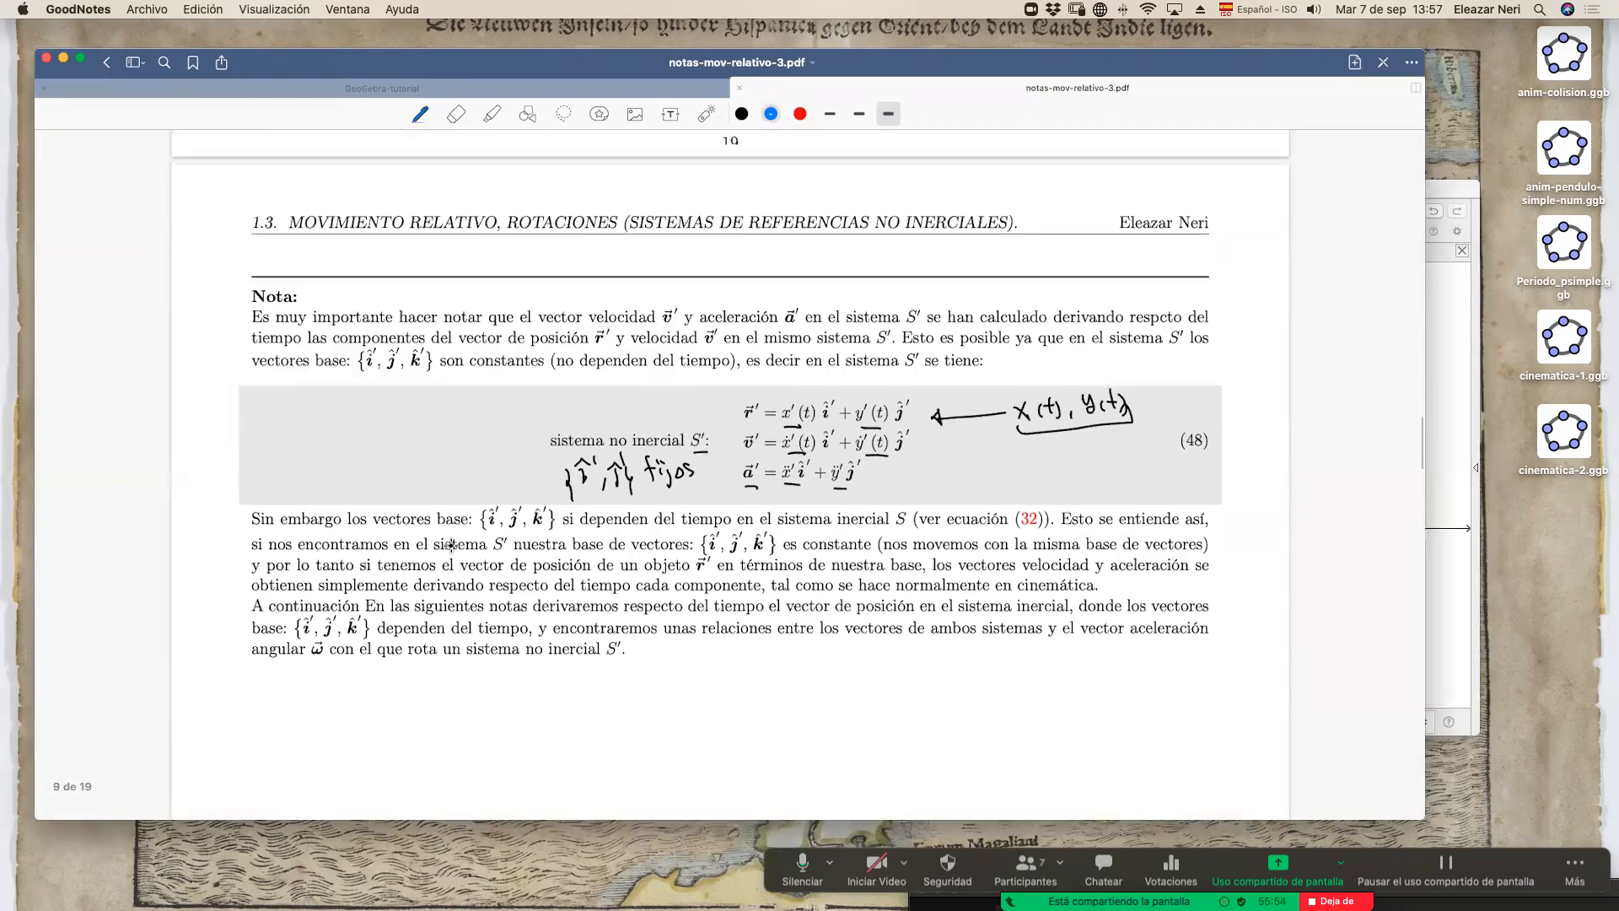
pyautogui.scroll(-20, 451, 546)
pyautogui.scroll(-20, 451, 547)
pyautogui.scroll(4, 516, 536)
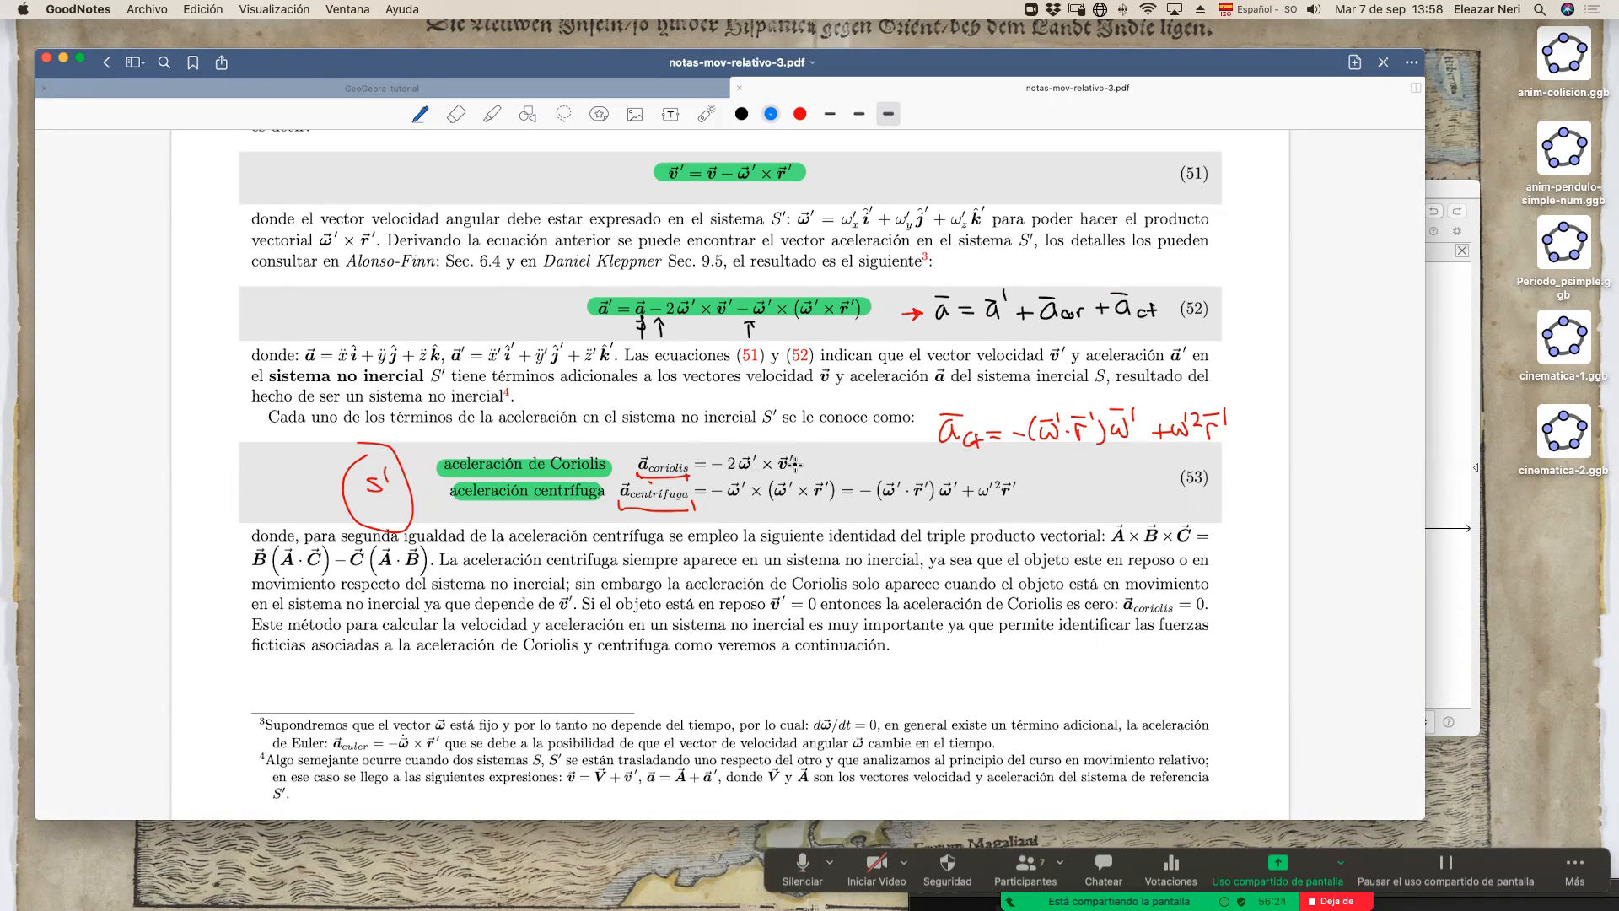
pyautogui.scroll(-3, 774, 538)
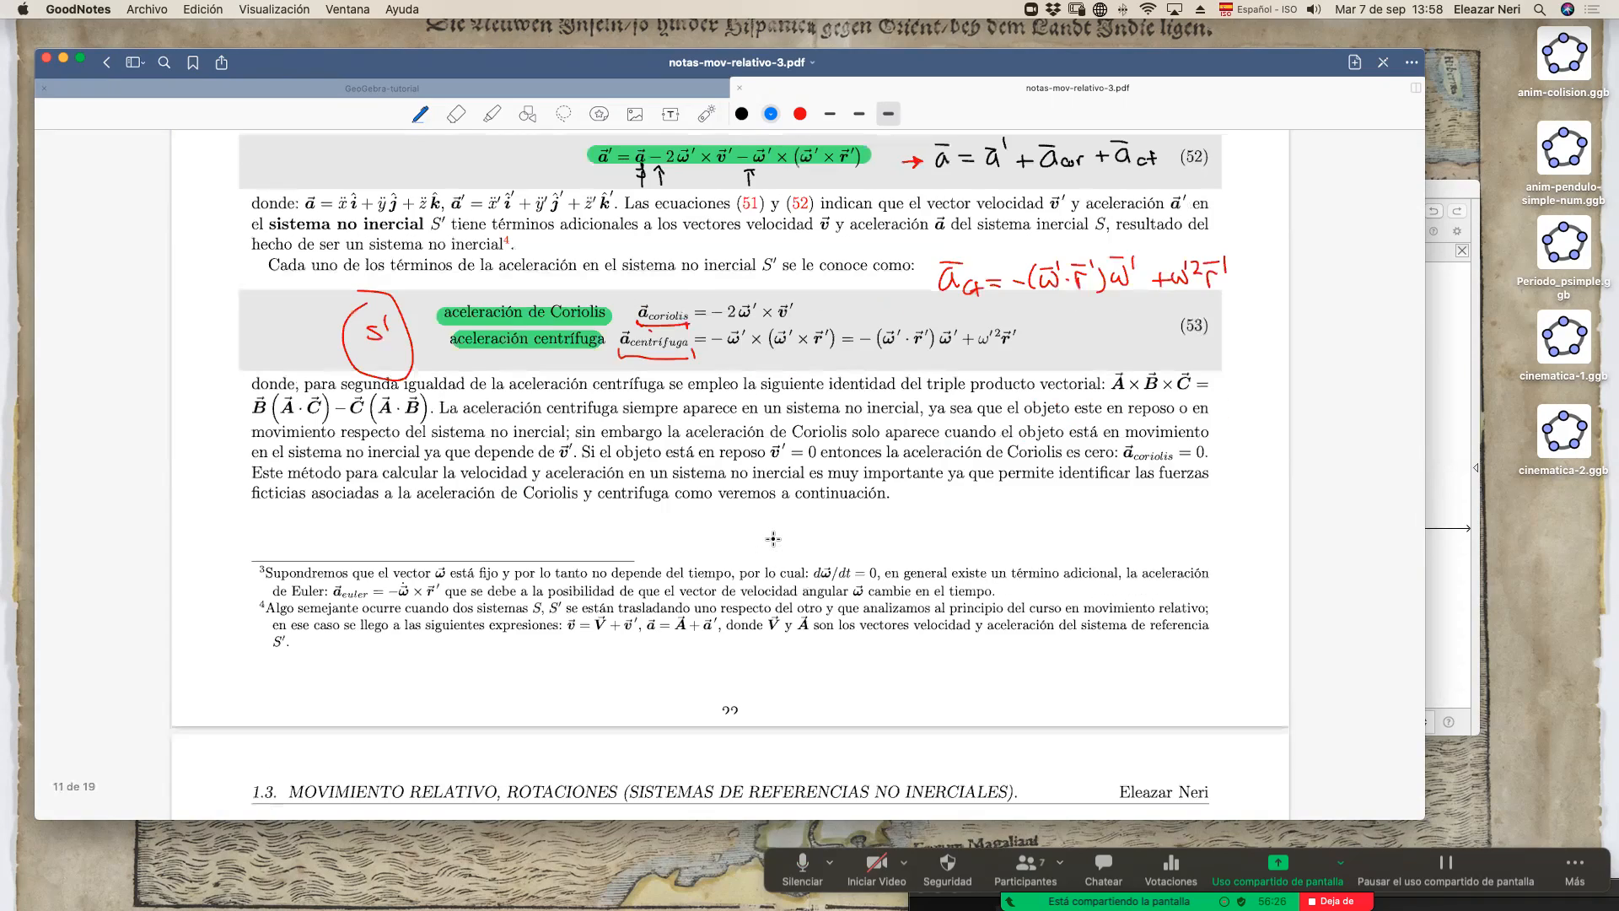
pyautogui.scroll(-10, 774, 538)
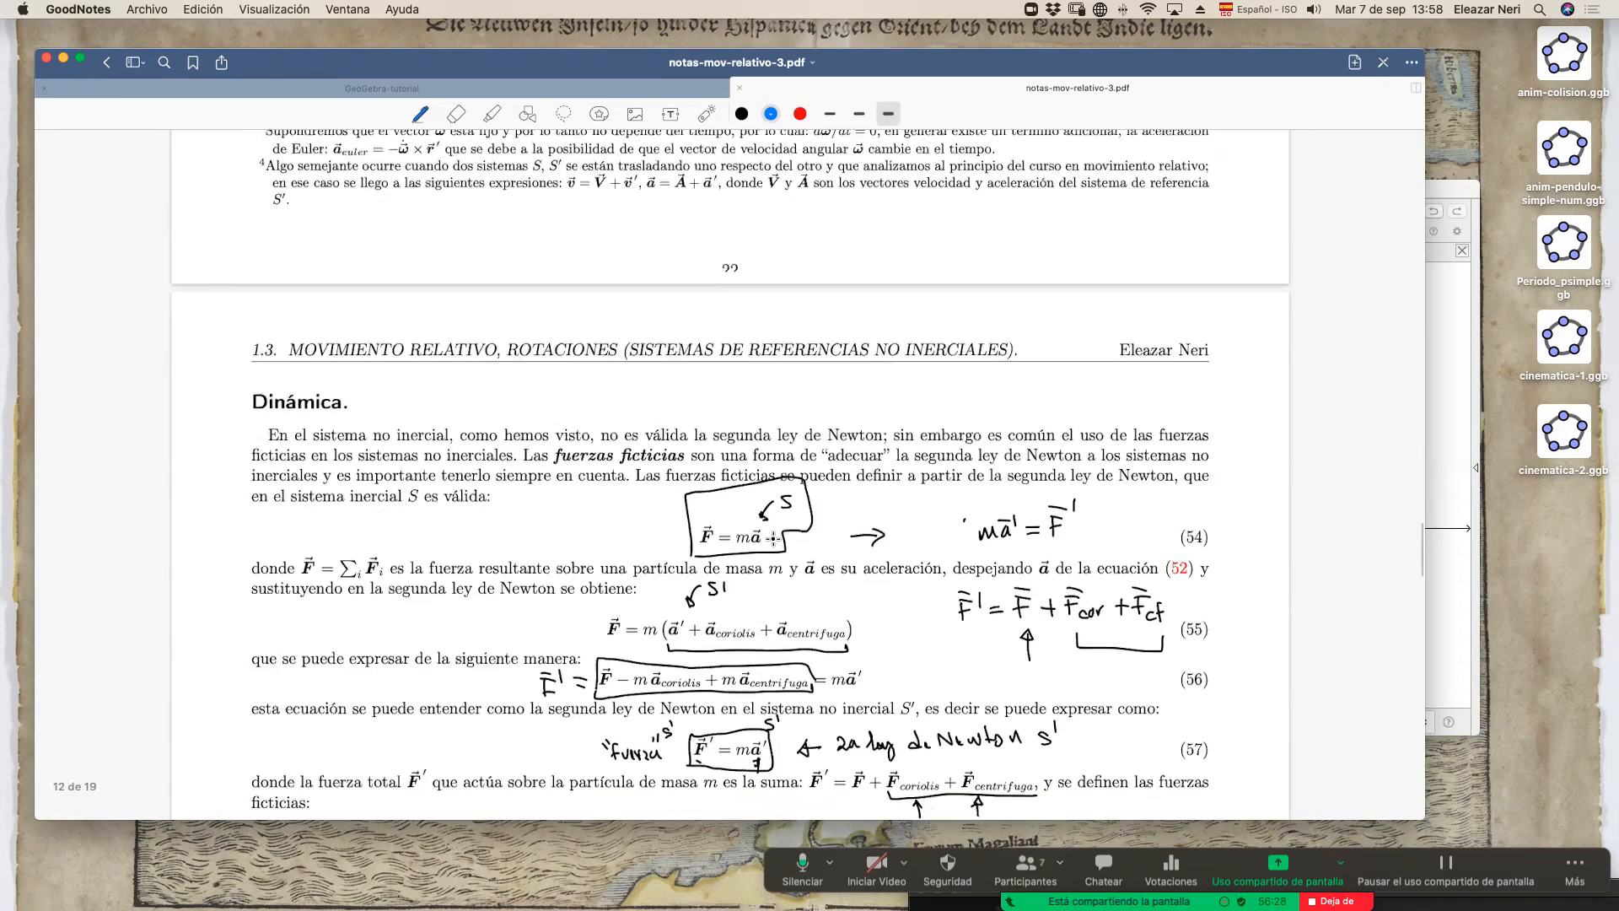
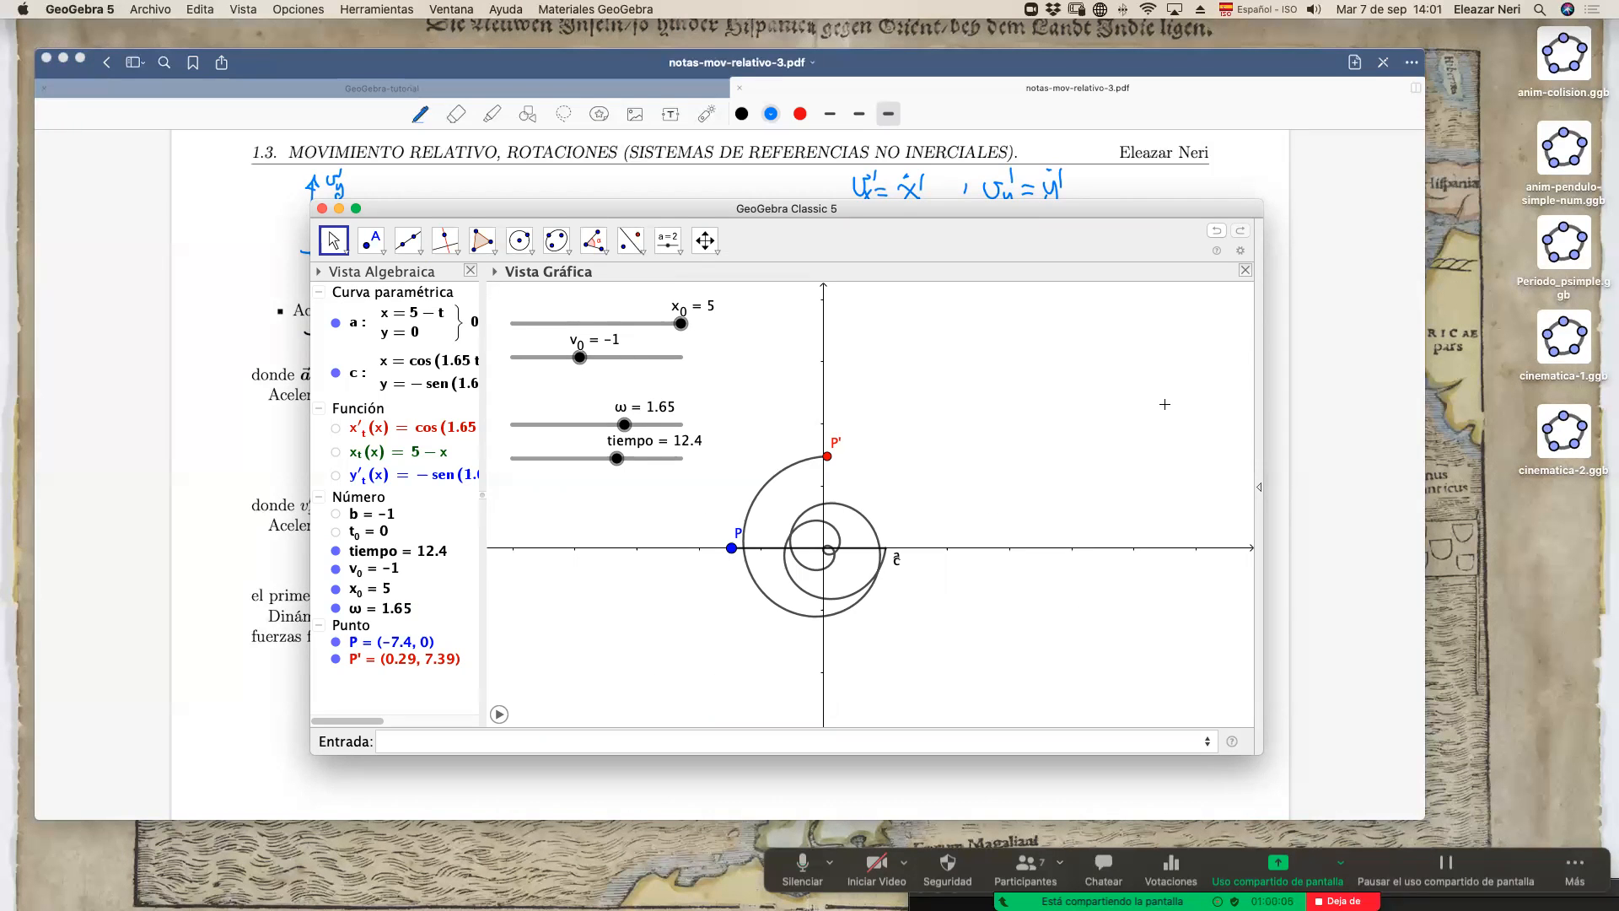
# Move the GeoGebra window aside and bring up the handwritten x(t) equations in the GoodNotes document GeoGebra-tutorial.
pyautogui.moveTo(686, 210); pyautogui.dragTo(549, 227)
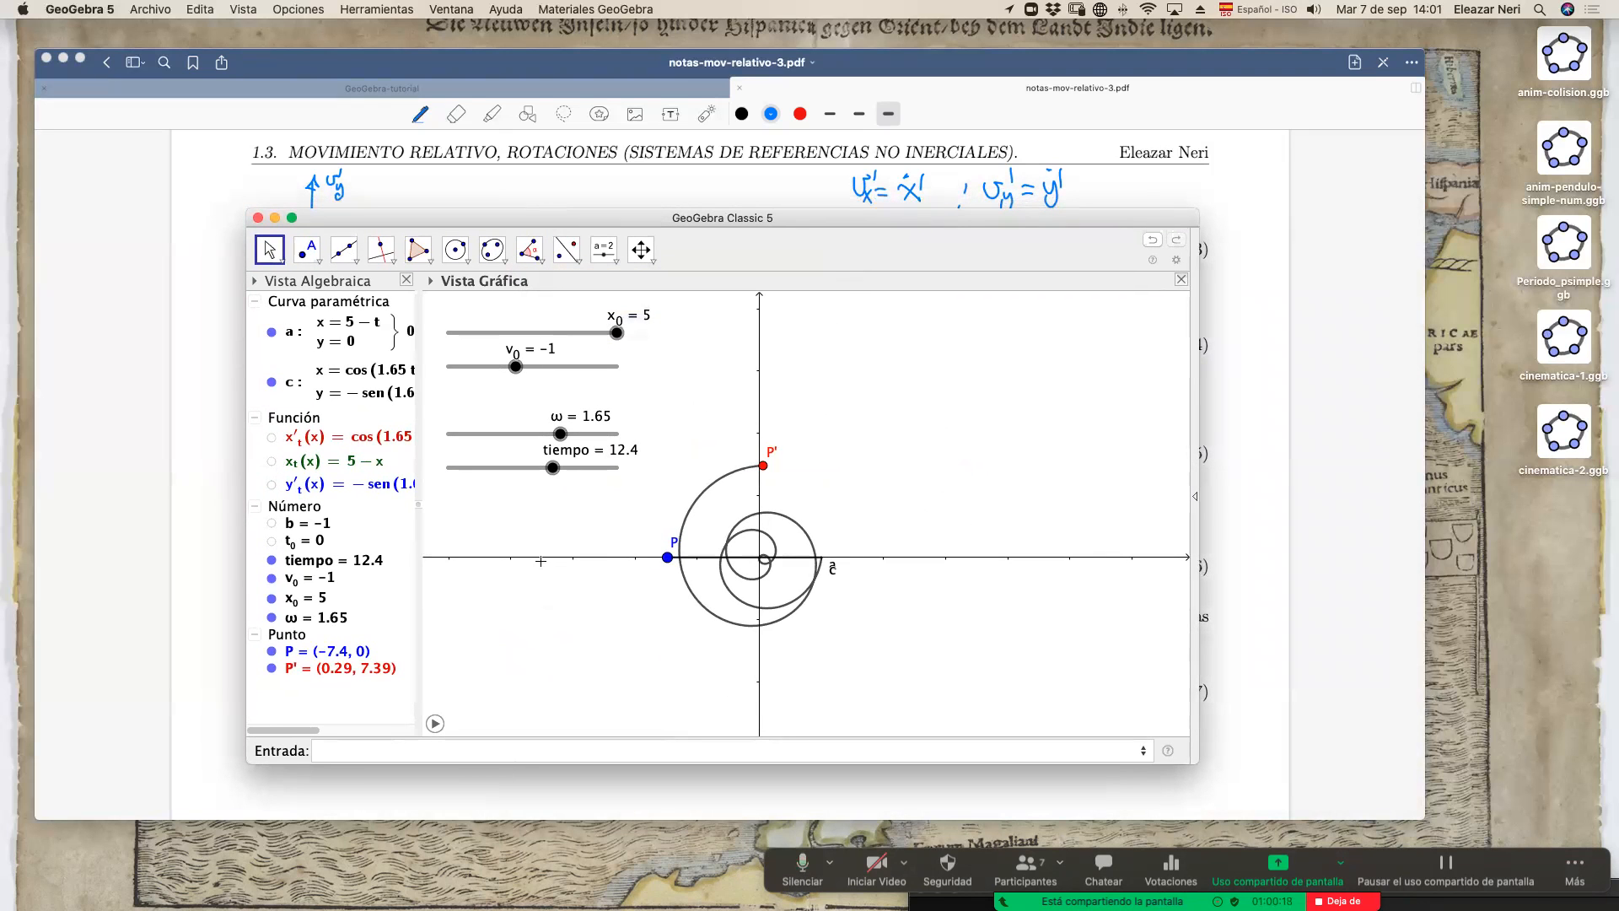
pyautogui.moveTo(518, 216); pyautogui.dragTo(561, 239)
pyautogui.click(580, 95)
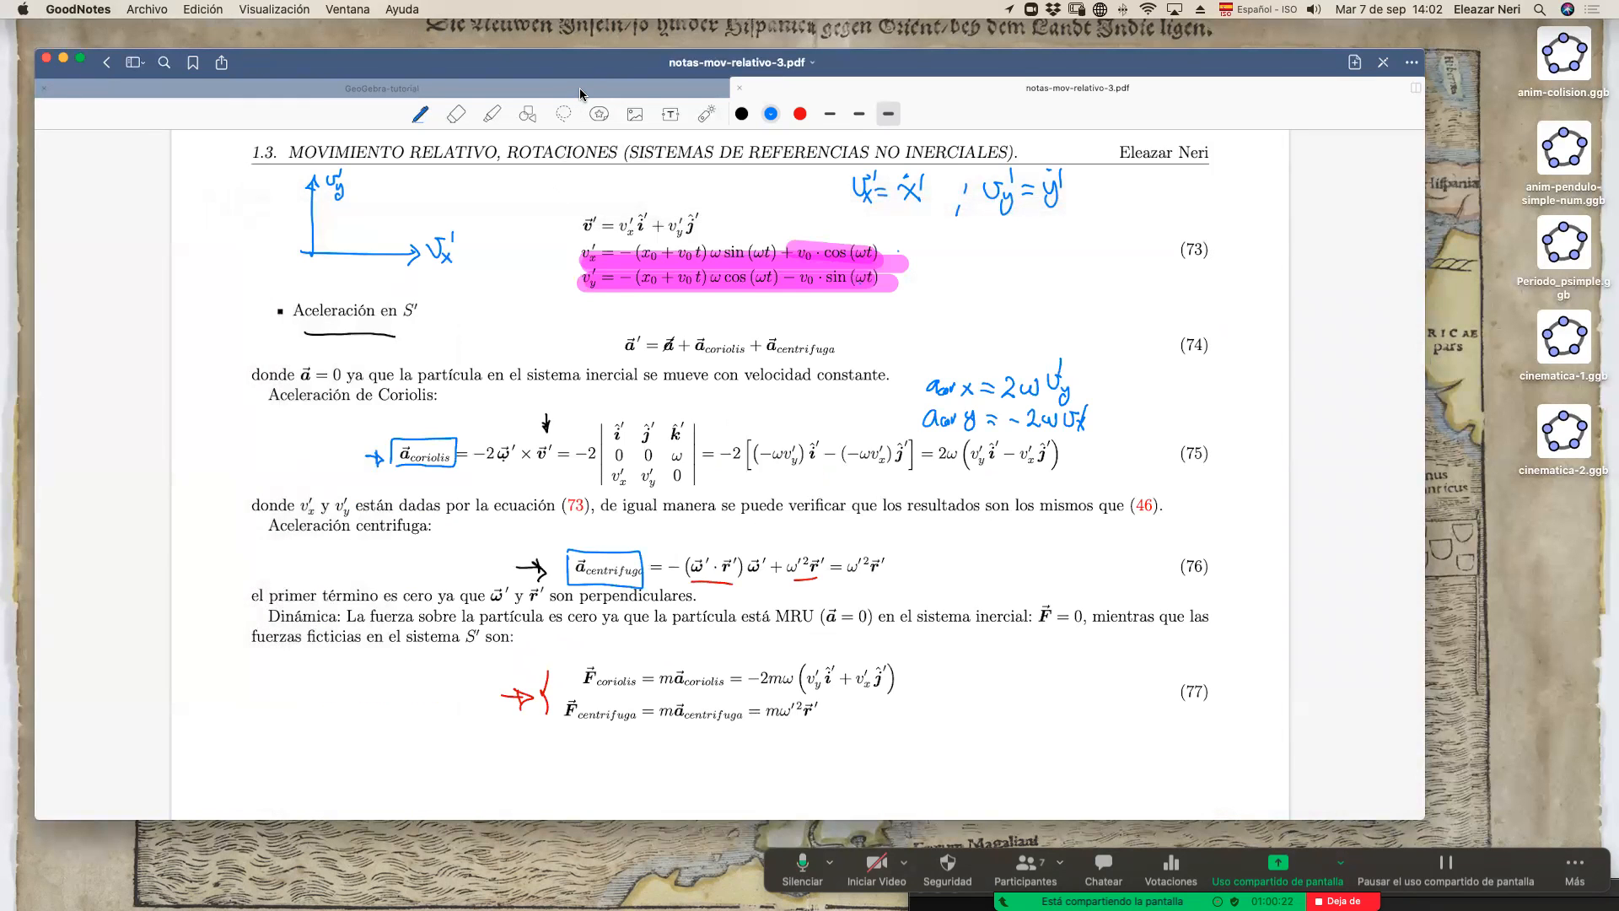
pyautogui.click(580, 89)
pyautogui.scroll(5, 992, 408)
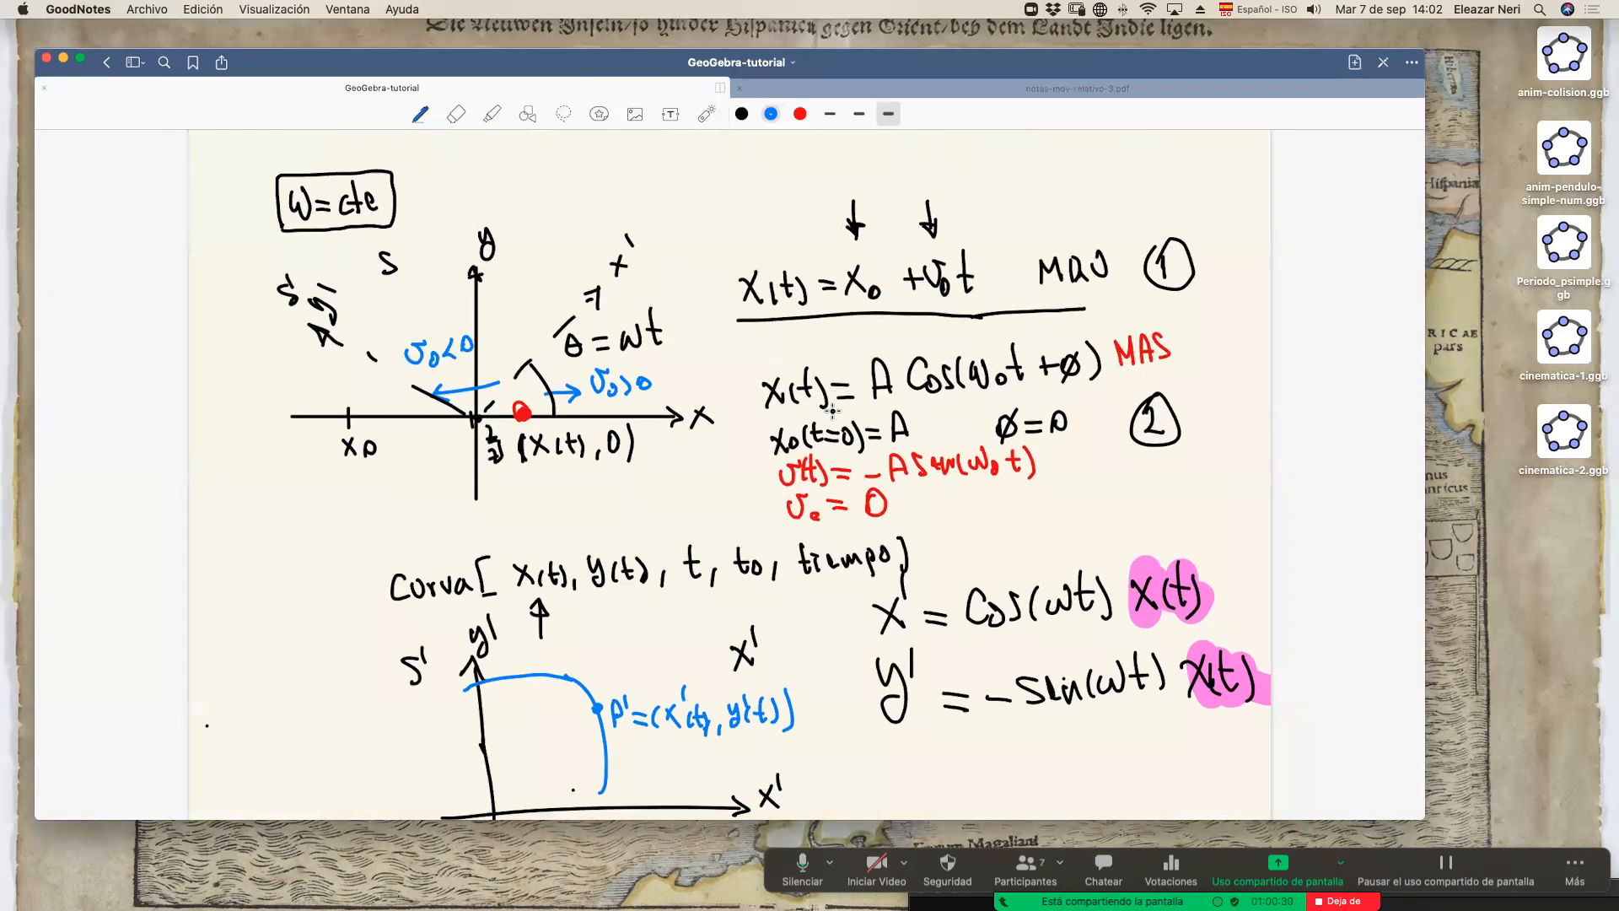
# Return to GeoGebra and inspect the definition of parametric curve c.
pyautogui.hotkey('ctrl', 'Up')
pyautogui.click(1092, 594)
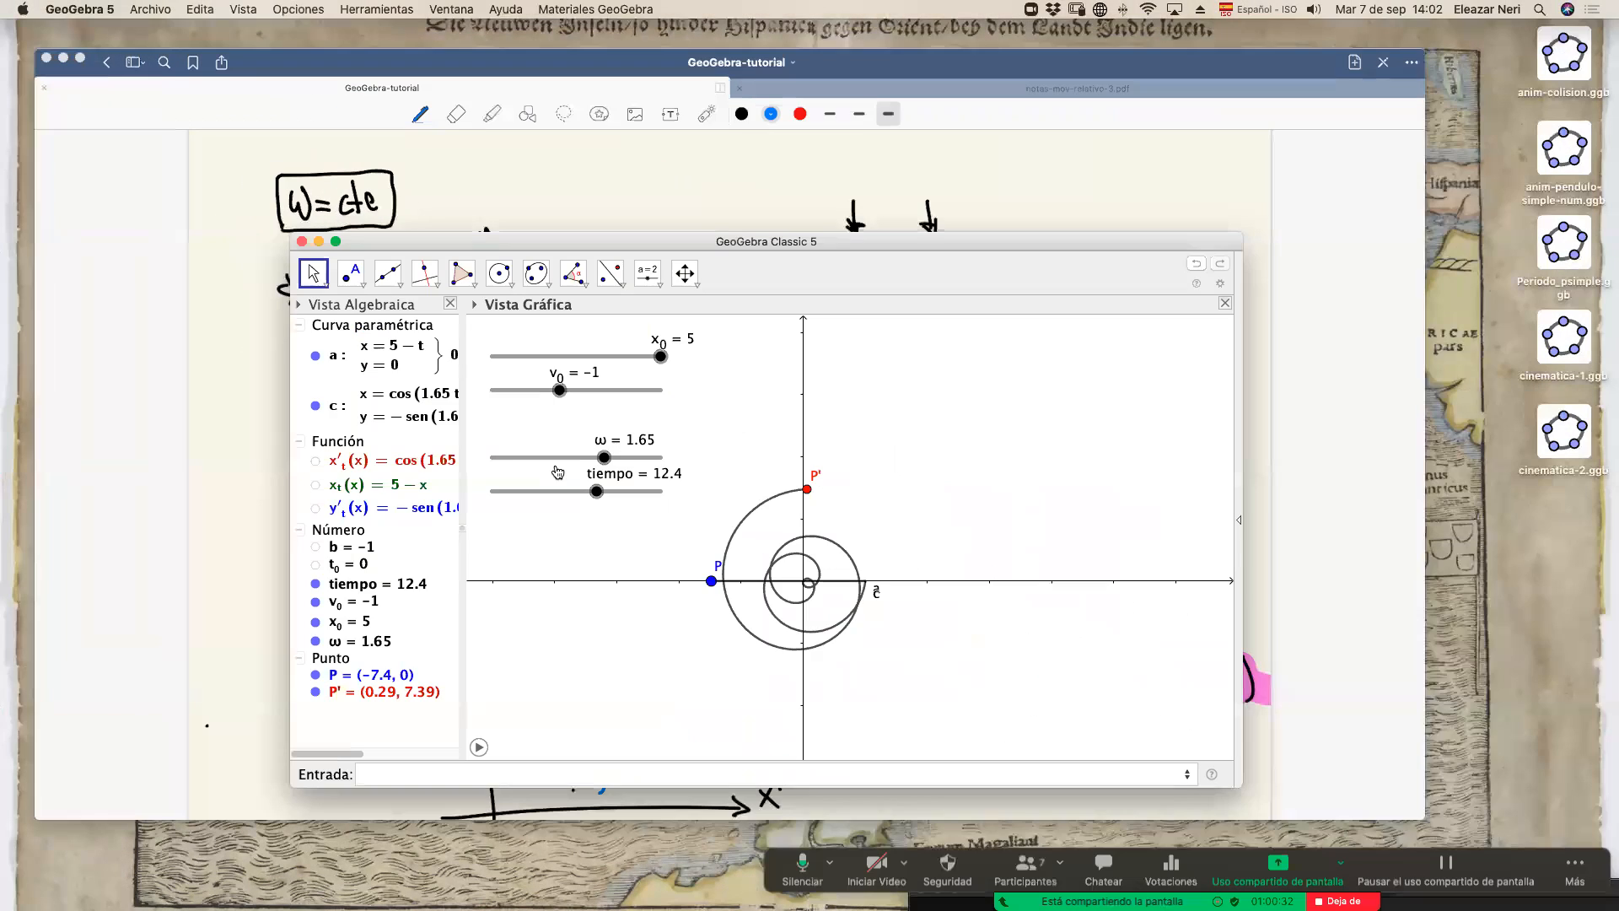
pyautogui.doubleClick(406, 424)
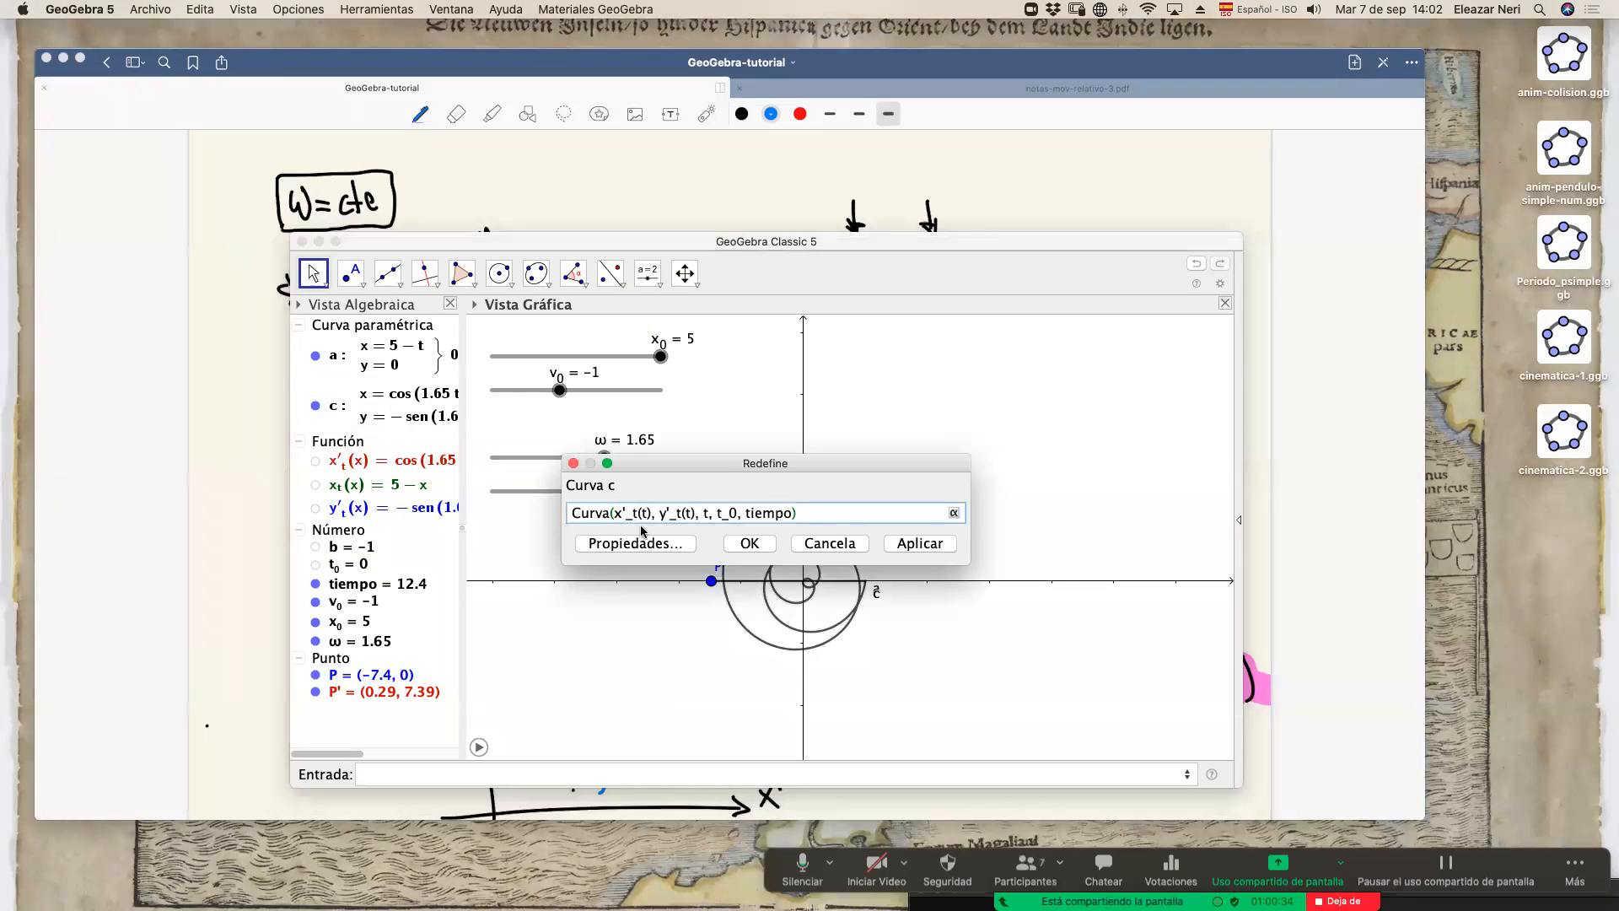
pyautogui.click(573, 463)
# Open the definition of function x_t and arrange it with the GeoGebra window so the handwritten MRU and MAS equations can be compared.
pyautogui.doubleClick(378, 486)
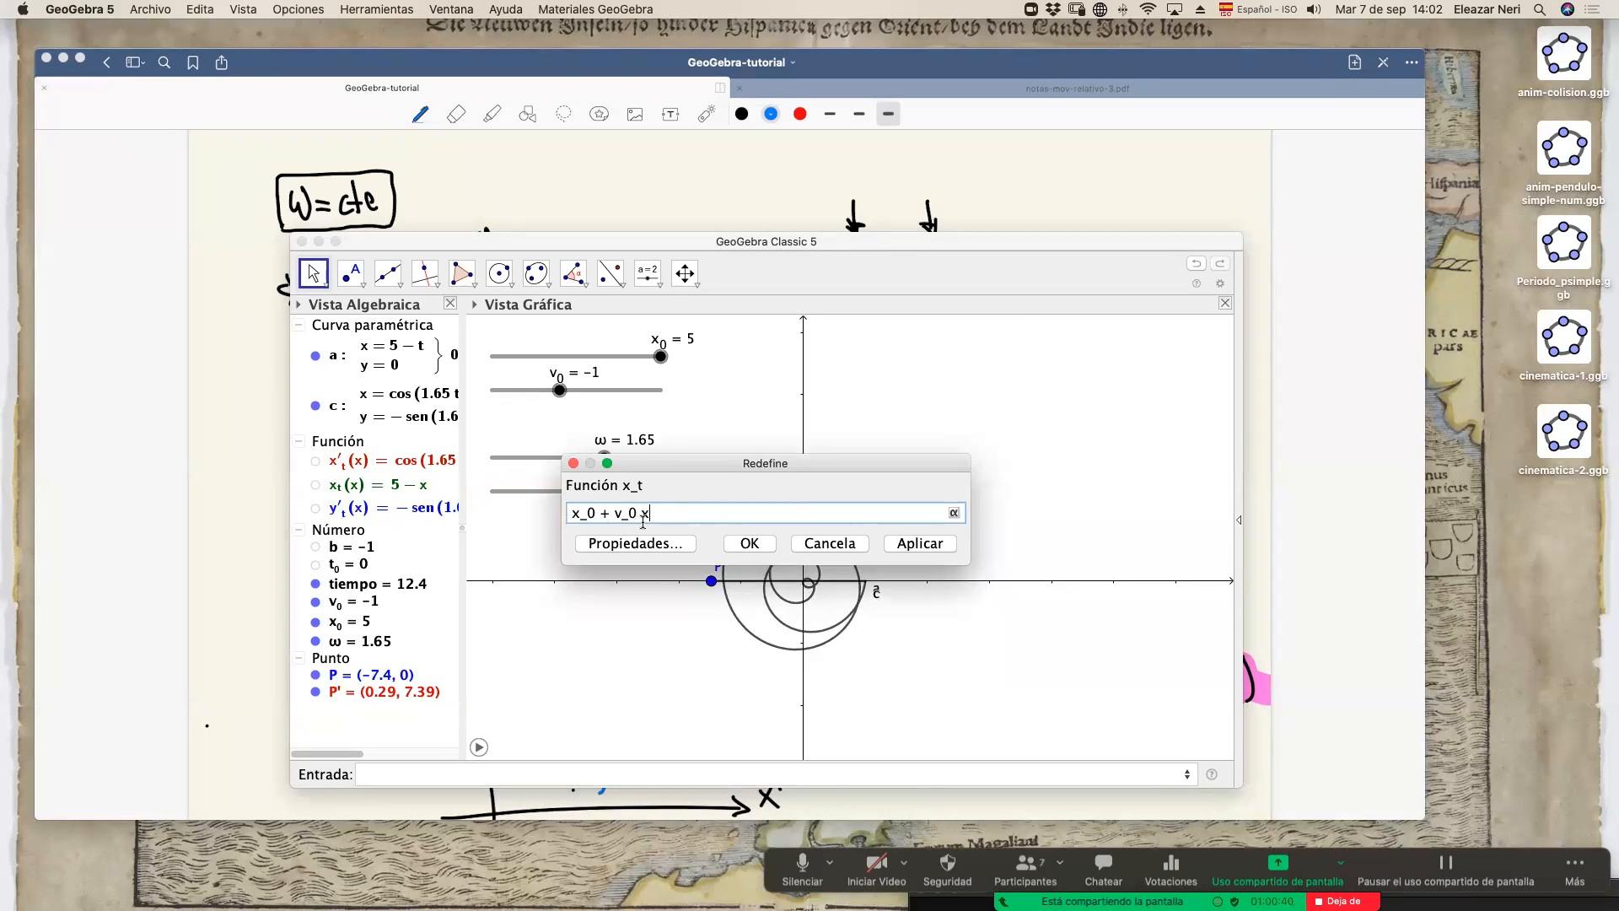
pyautogui.moveTo(681, 464); pyautogui.dragTo(1016, 483)
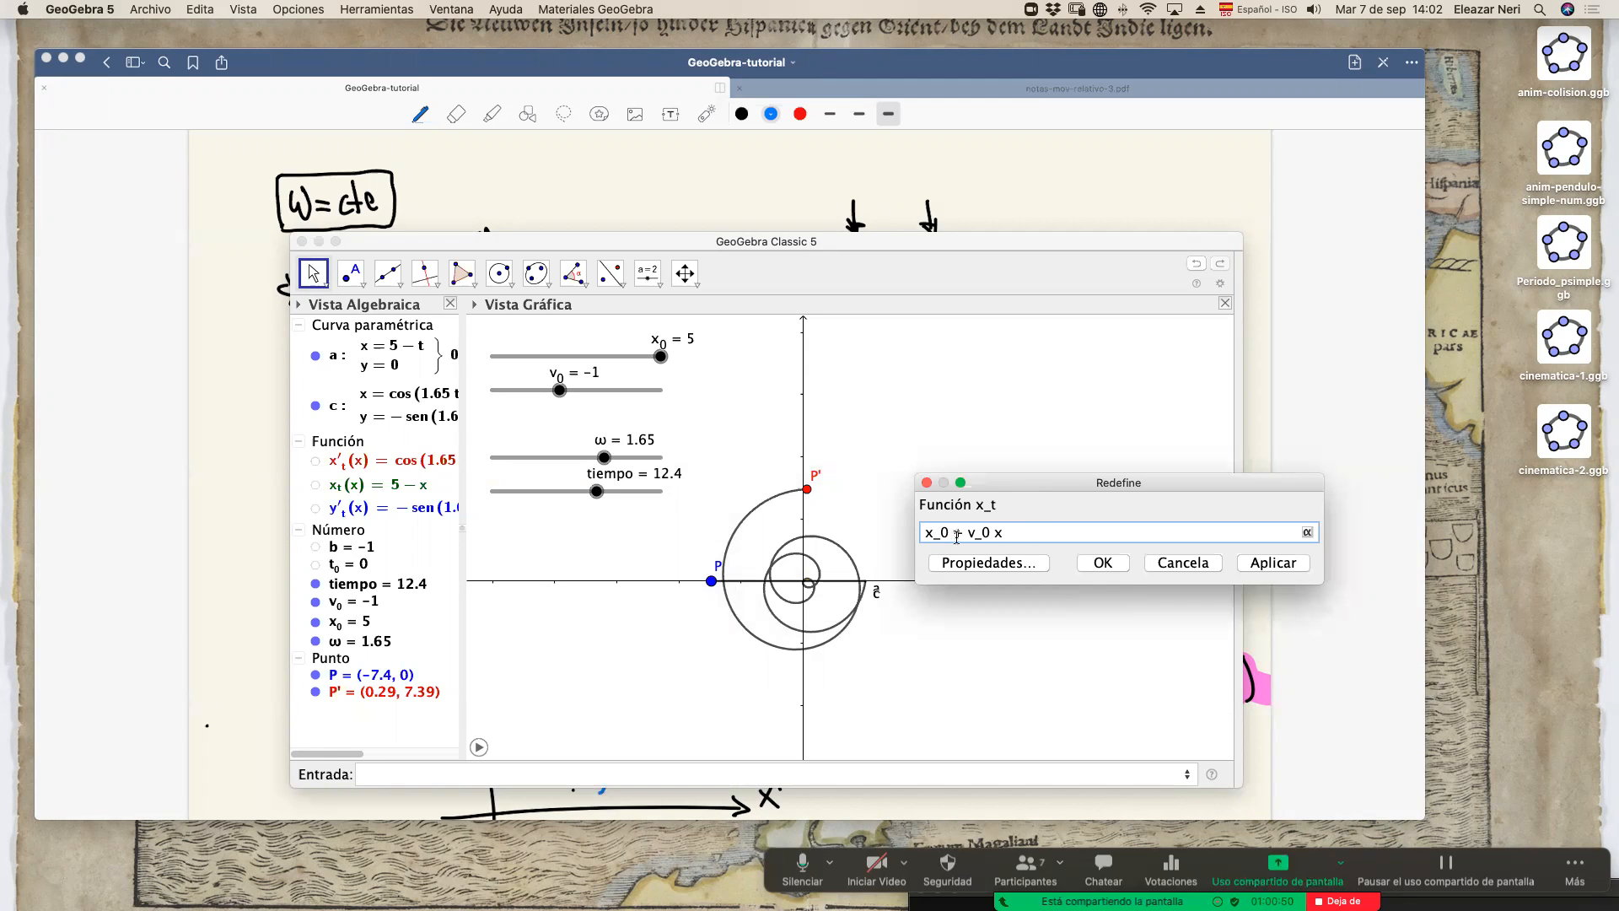
pyautogui.moveTo(687, 233); pyautogui.dragTo(687, 570)
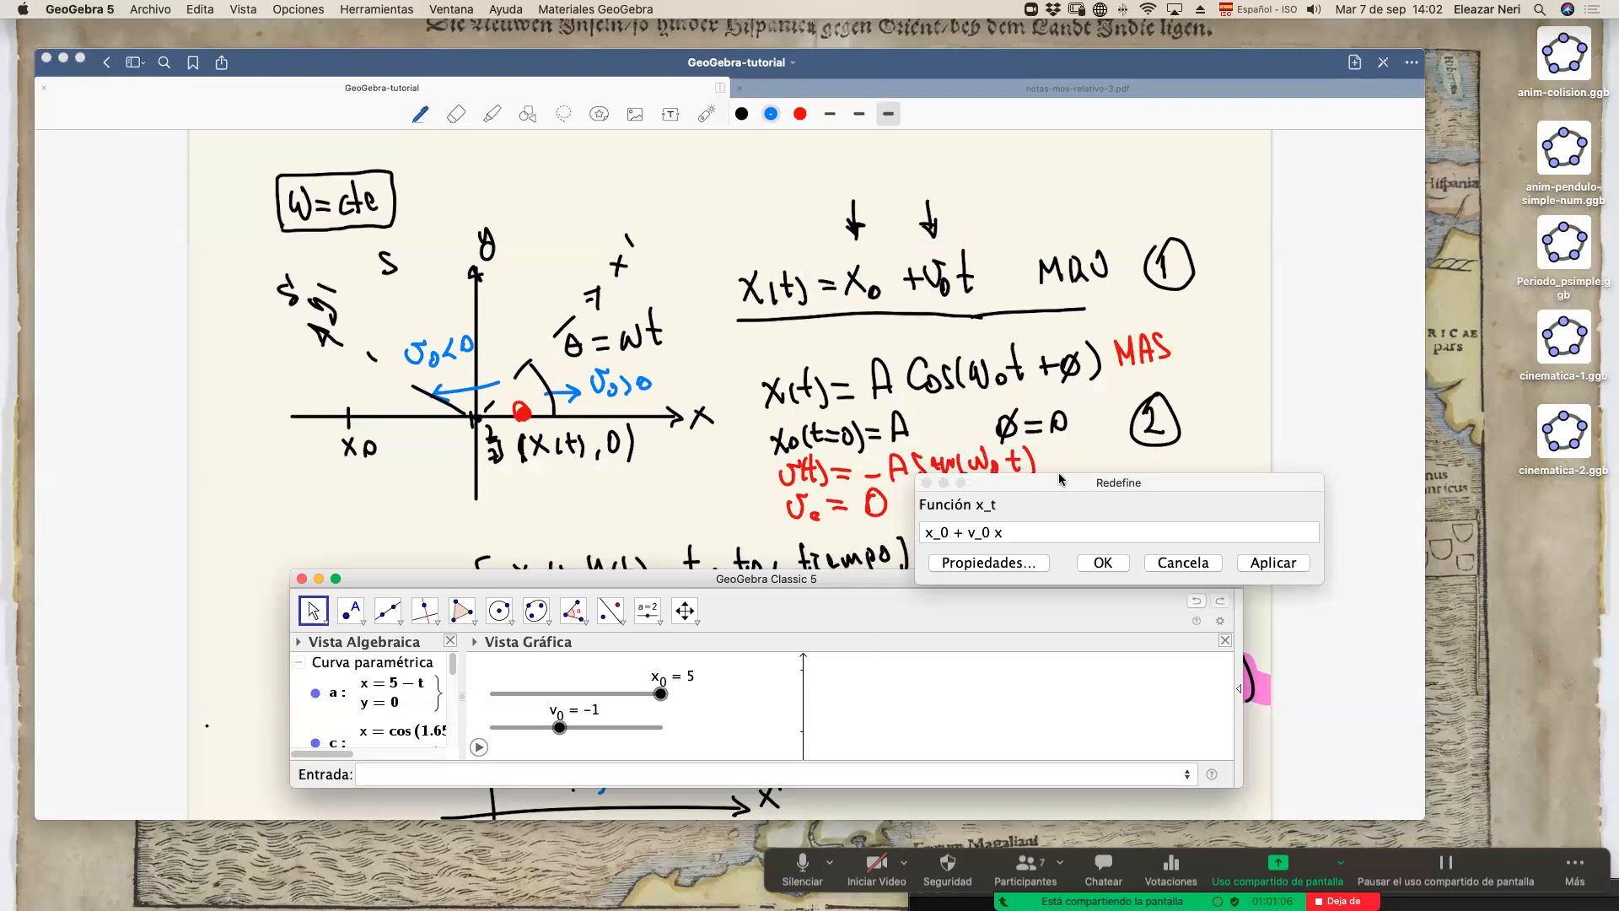
pyautogui.moveTo(1060, 475); pyautogui.dragTo(1190, 435)
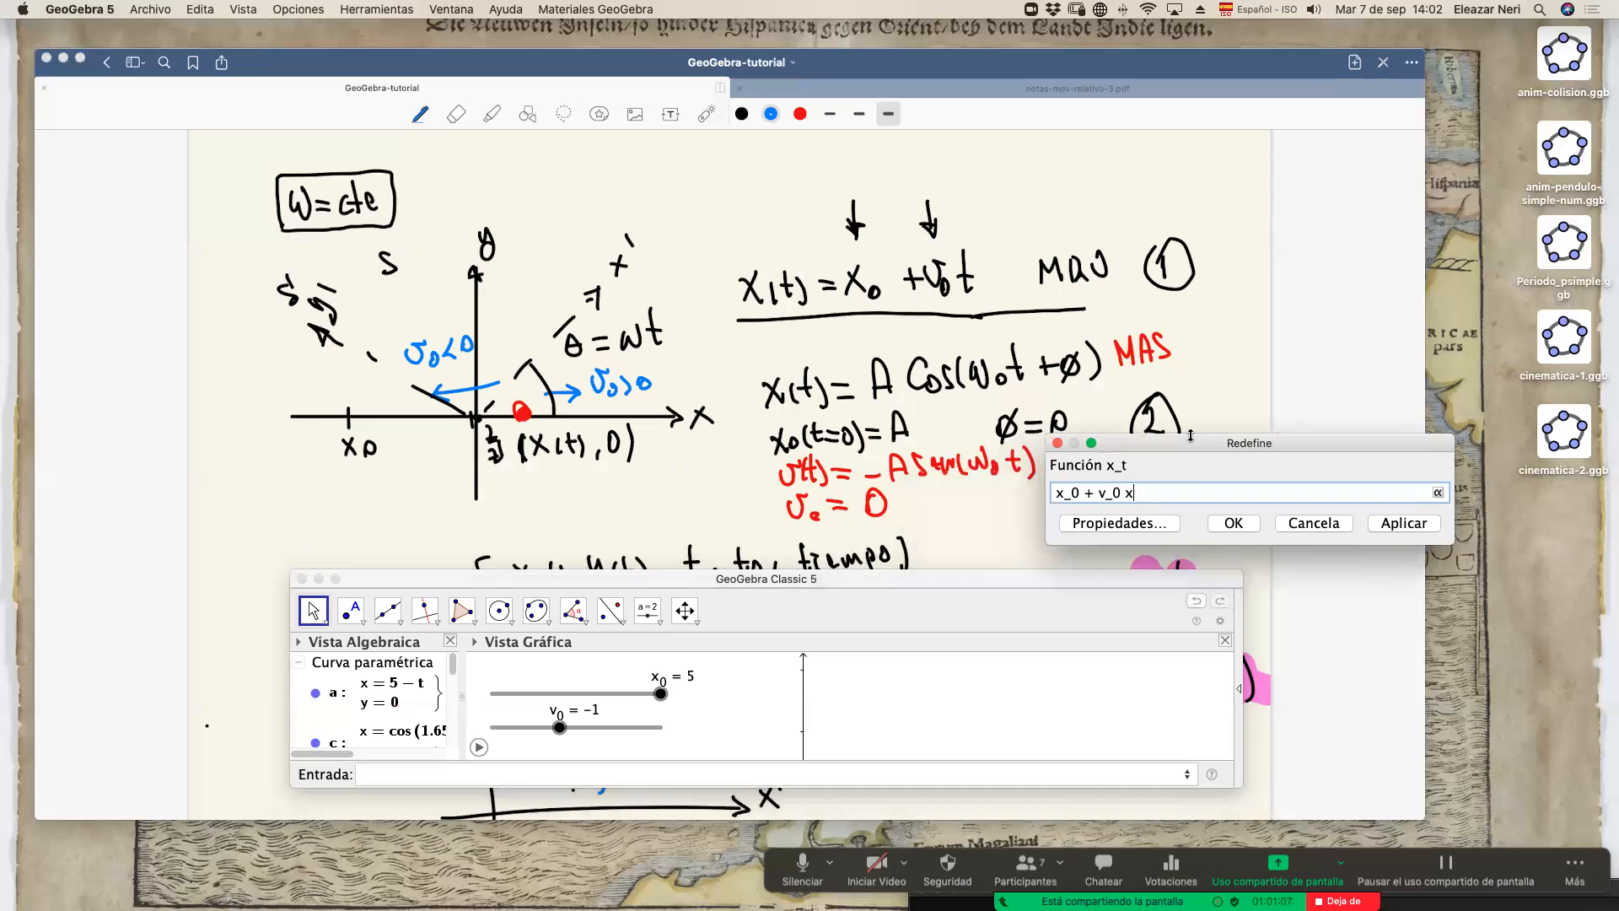
pyautogui.click(792, 875)
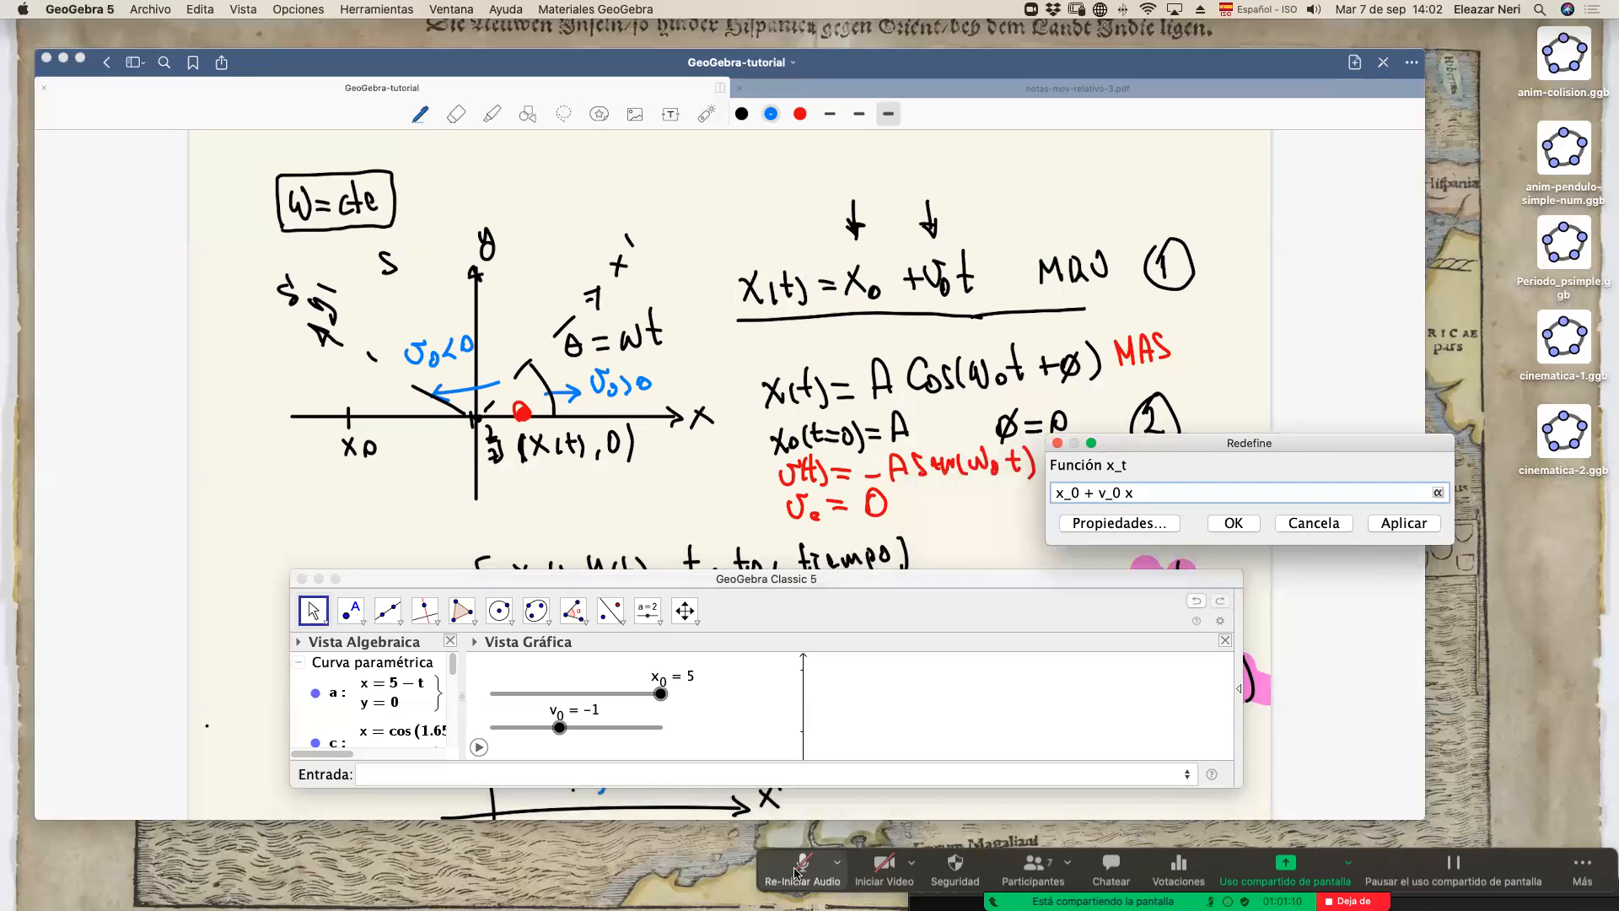
pyautogui.click(797, 877)
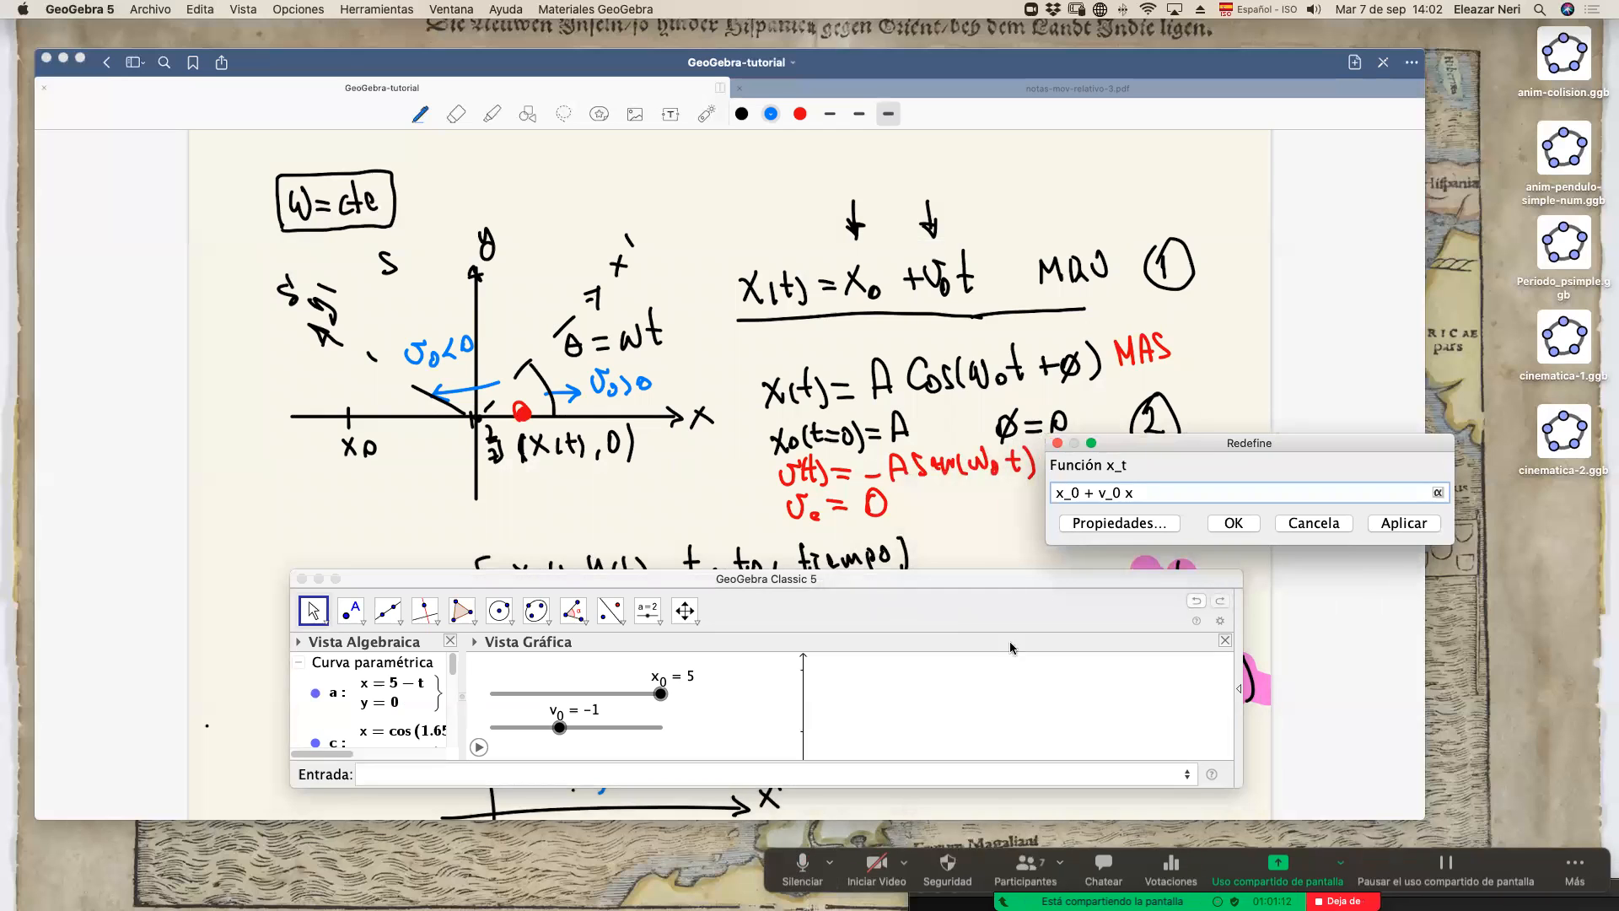
pyautogui.moveTo(1143, 438); pyautogui.dragTo(1211, 186)
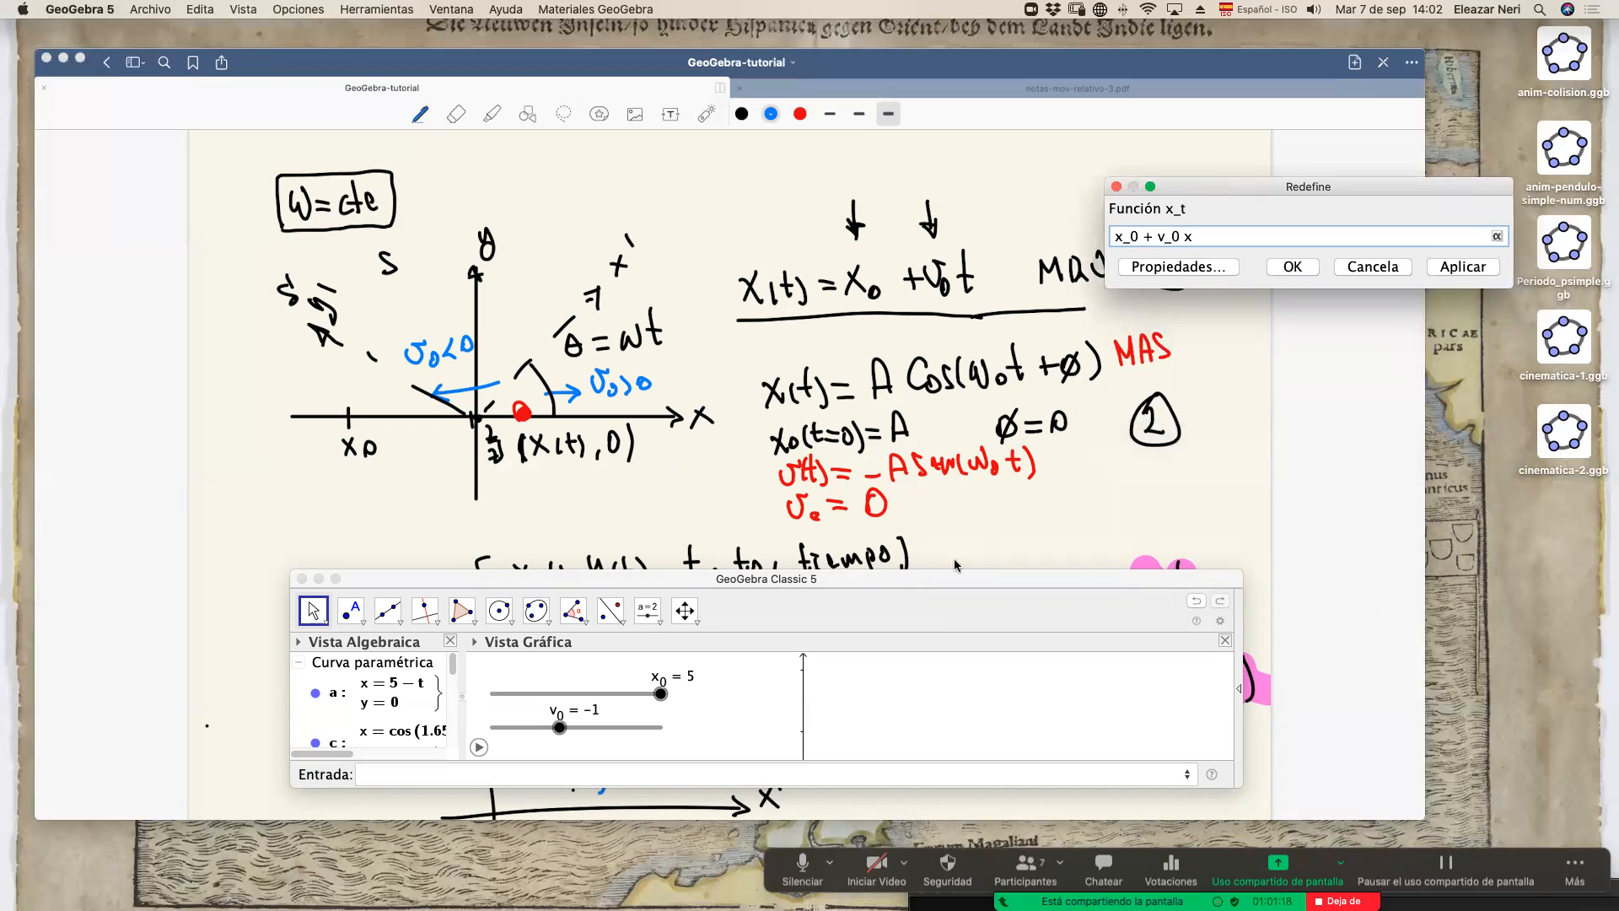
# Enlarge the GeoGebra window again to show the trajectory and accept the x_t definition.
pyautogui.click(696, 582)
pyautogui.moveTo(699, 570); pyautogui.dragTo(699, 285)
pyautogui.click(1296, 266)
pyautogui.click(1296, 267)
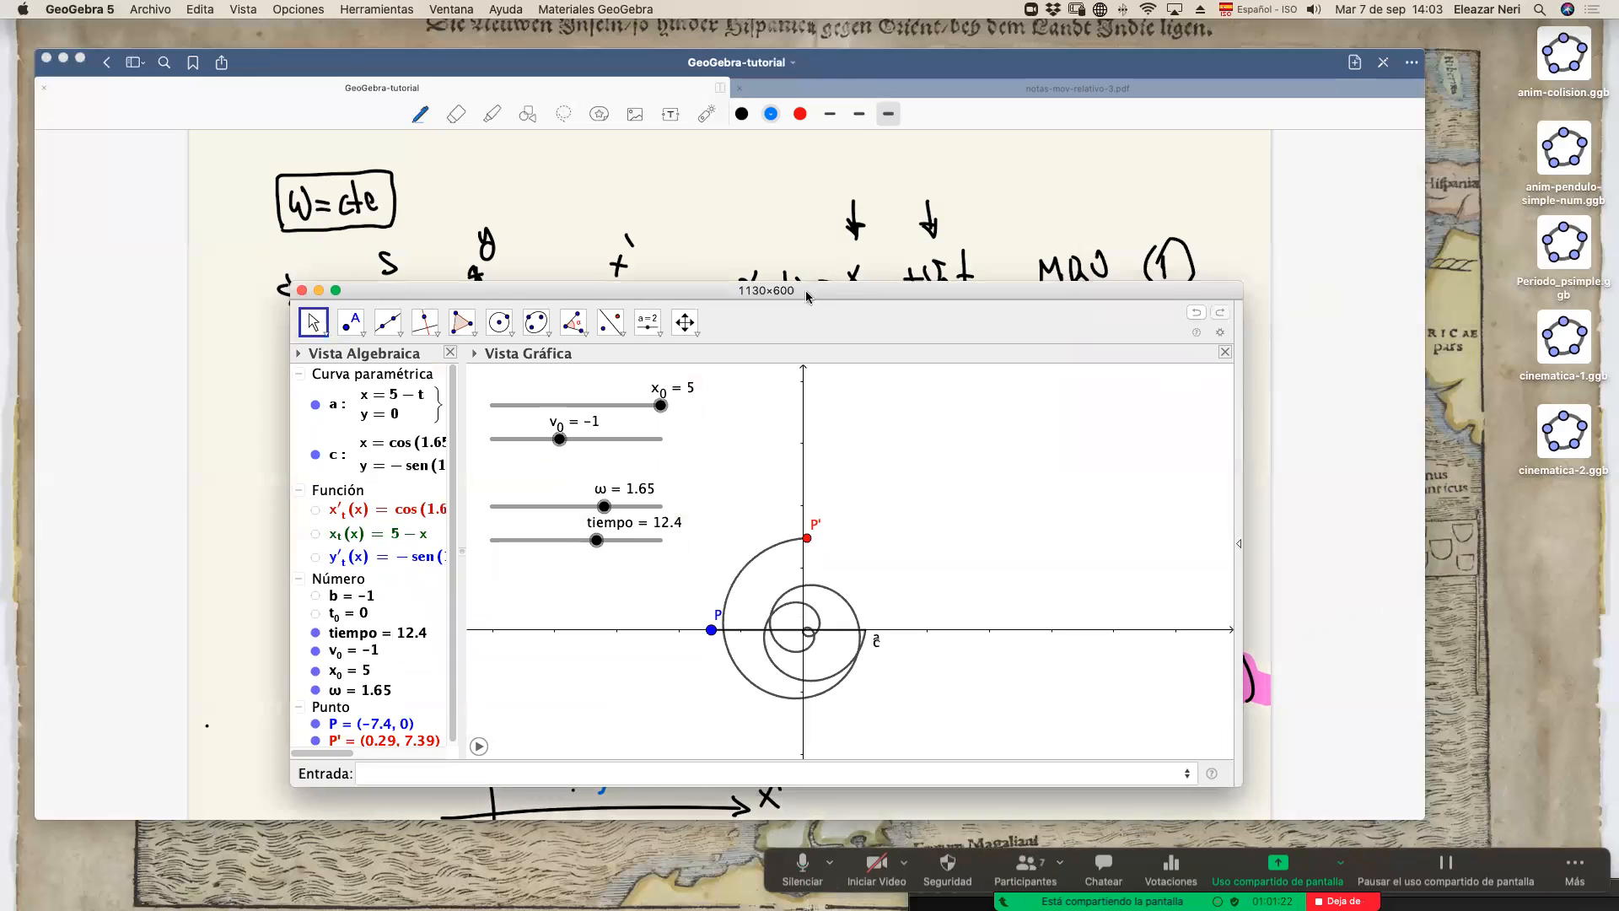
# Move the GeoGebra window off the handwritten reference-frame sketch and unmute the meeting microphone.
pyautogui.moveTo(806, 290); pyautogui.dragTo(777, 220)
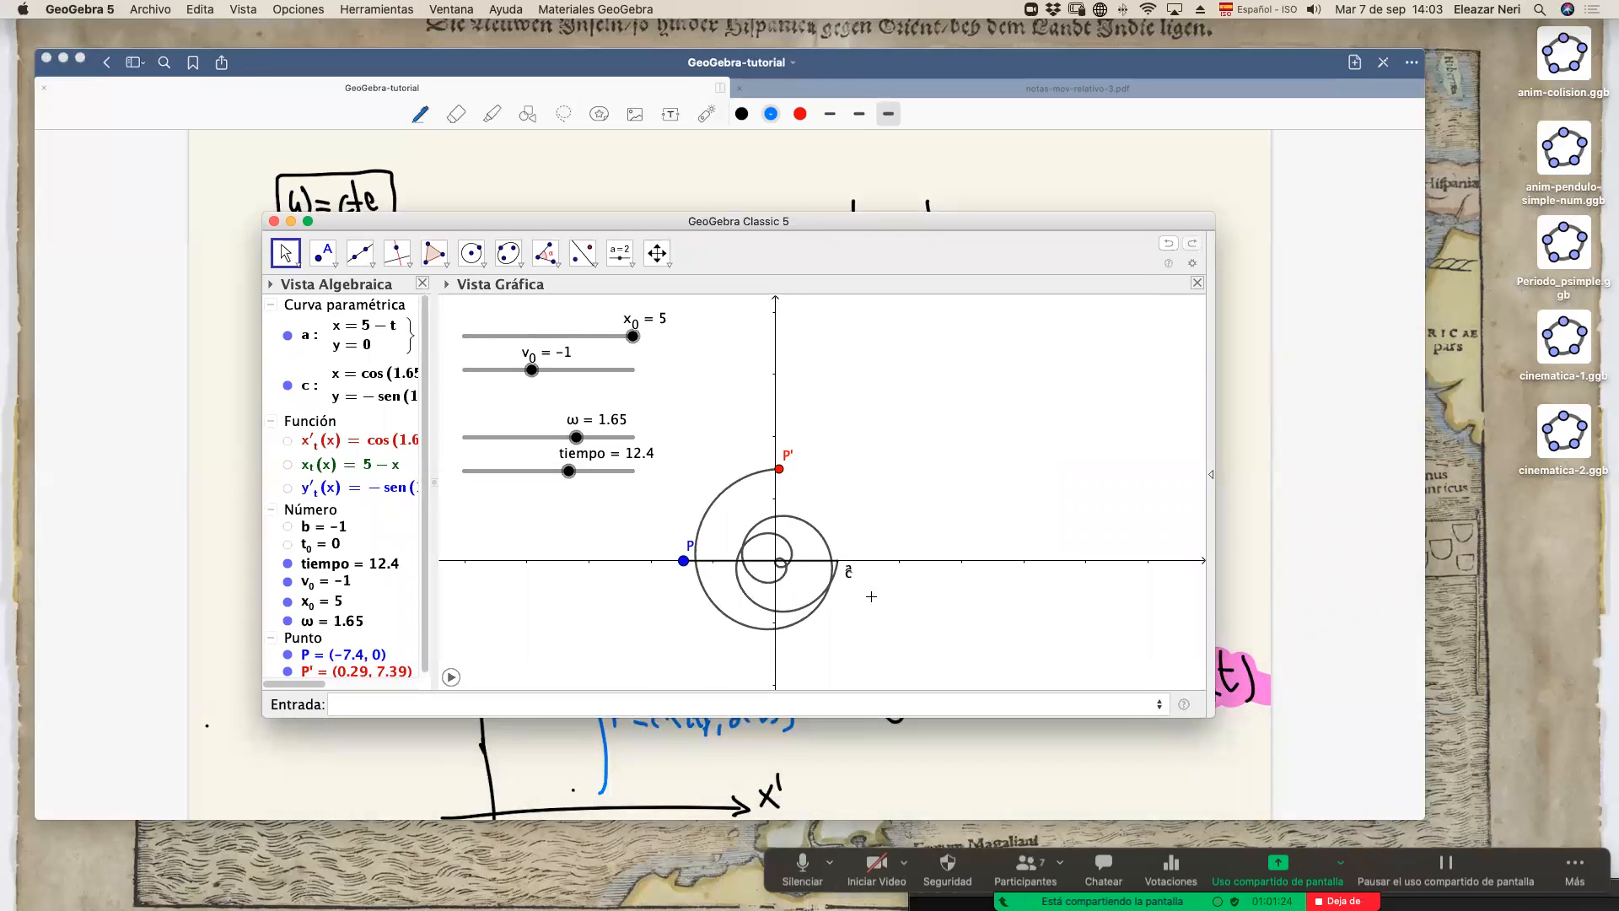
pyautogui.moveTo(655, 223); pyautogui.dragTo(694, 232)
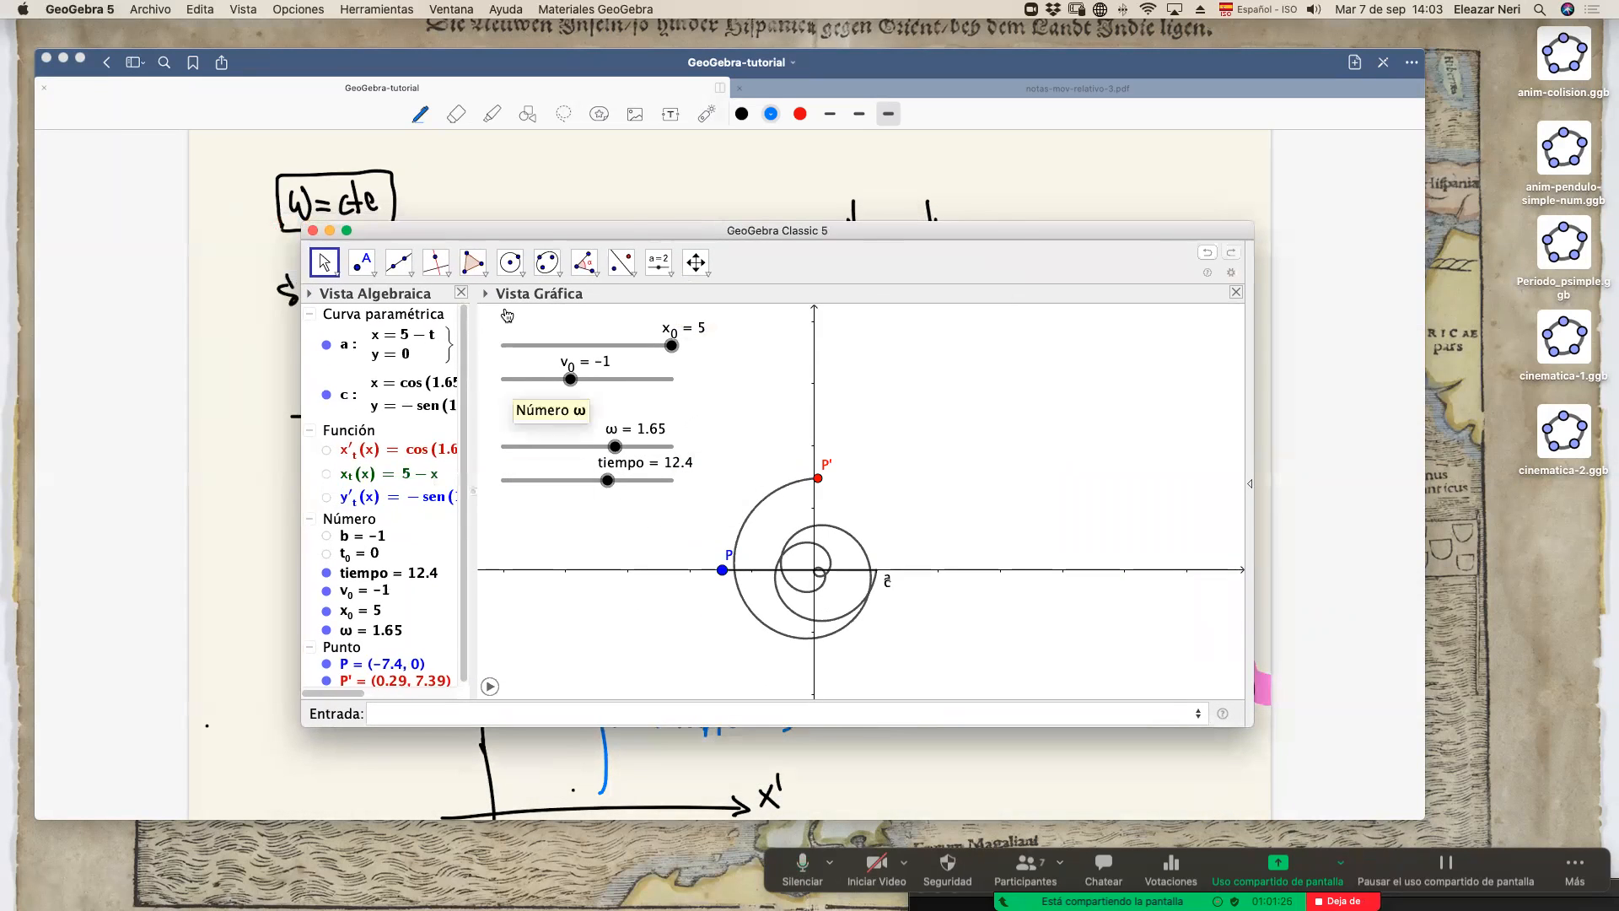
pyautogui.moveTo(494, 230); pyautogui.dragTo(479, 216)
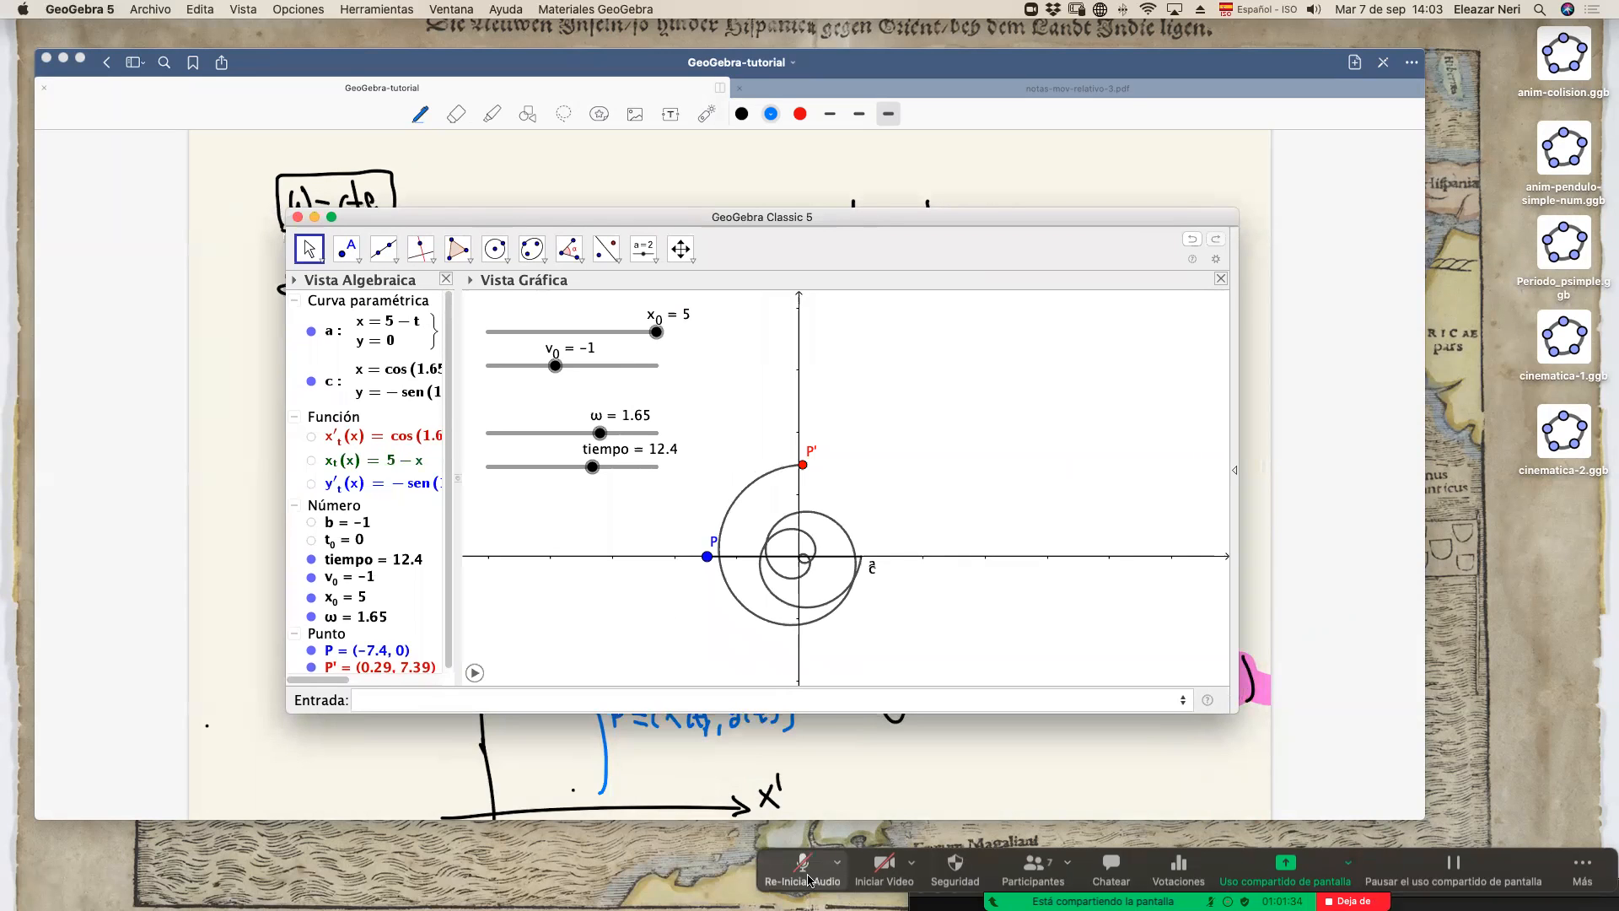
pyautogui.moveTo(577, 221); pyautogui.dragTo(873, 278)
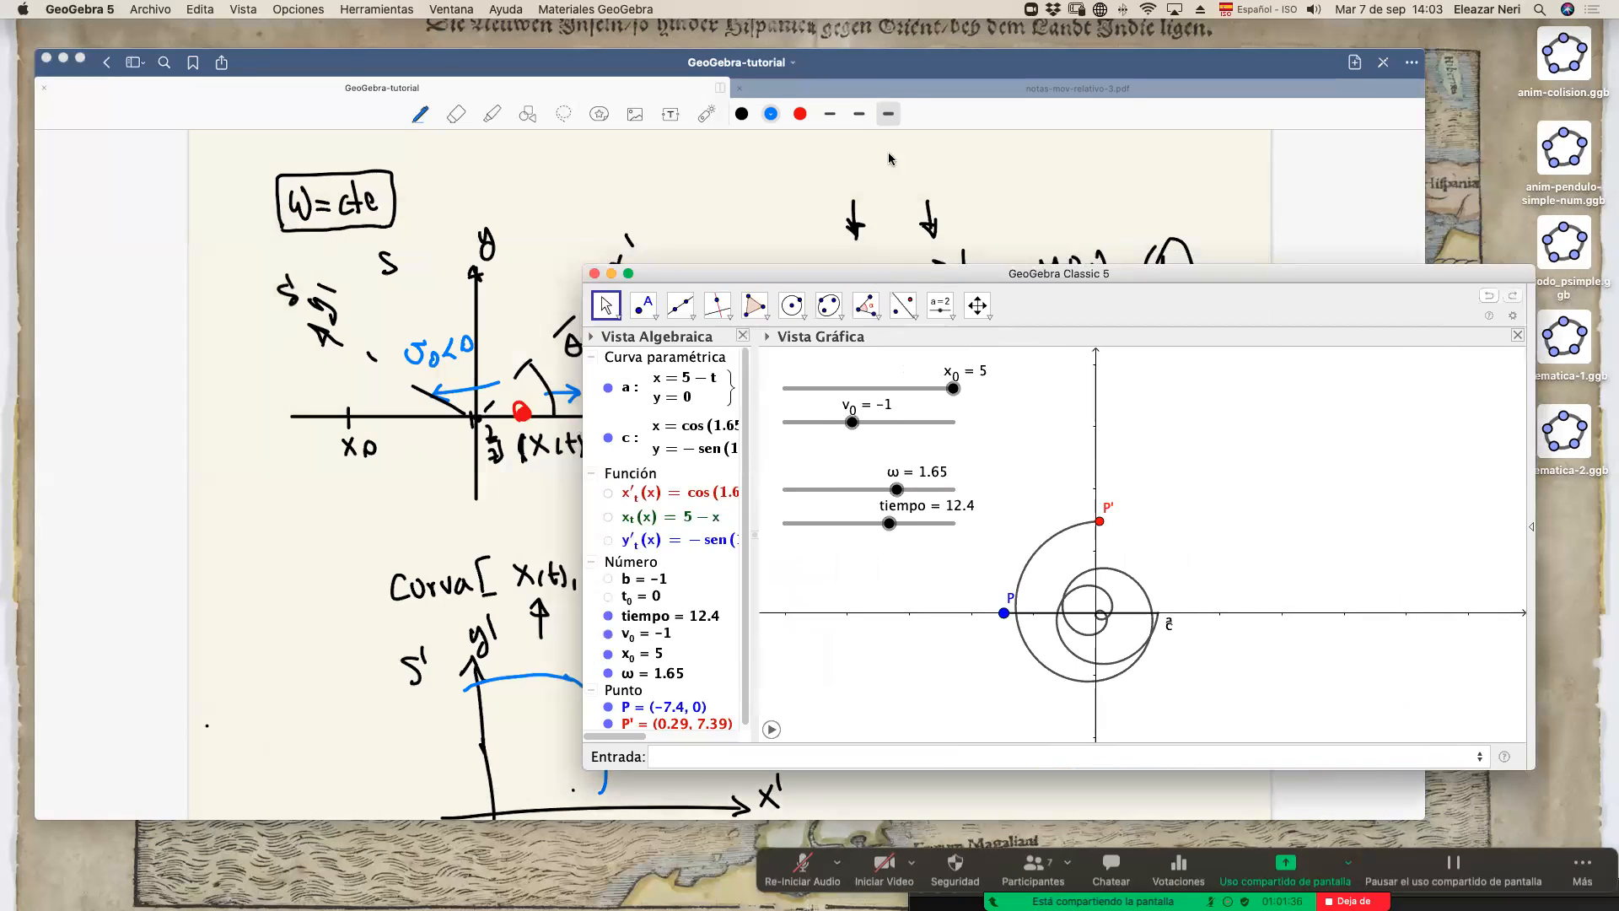
pyautogui.click(811, 872)
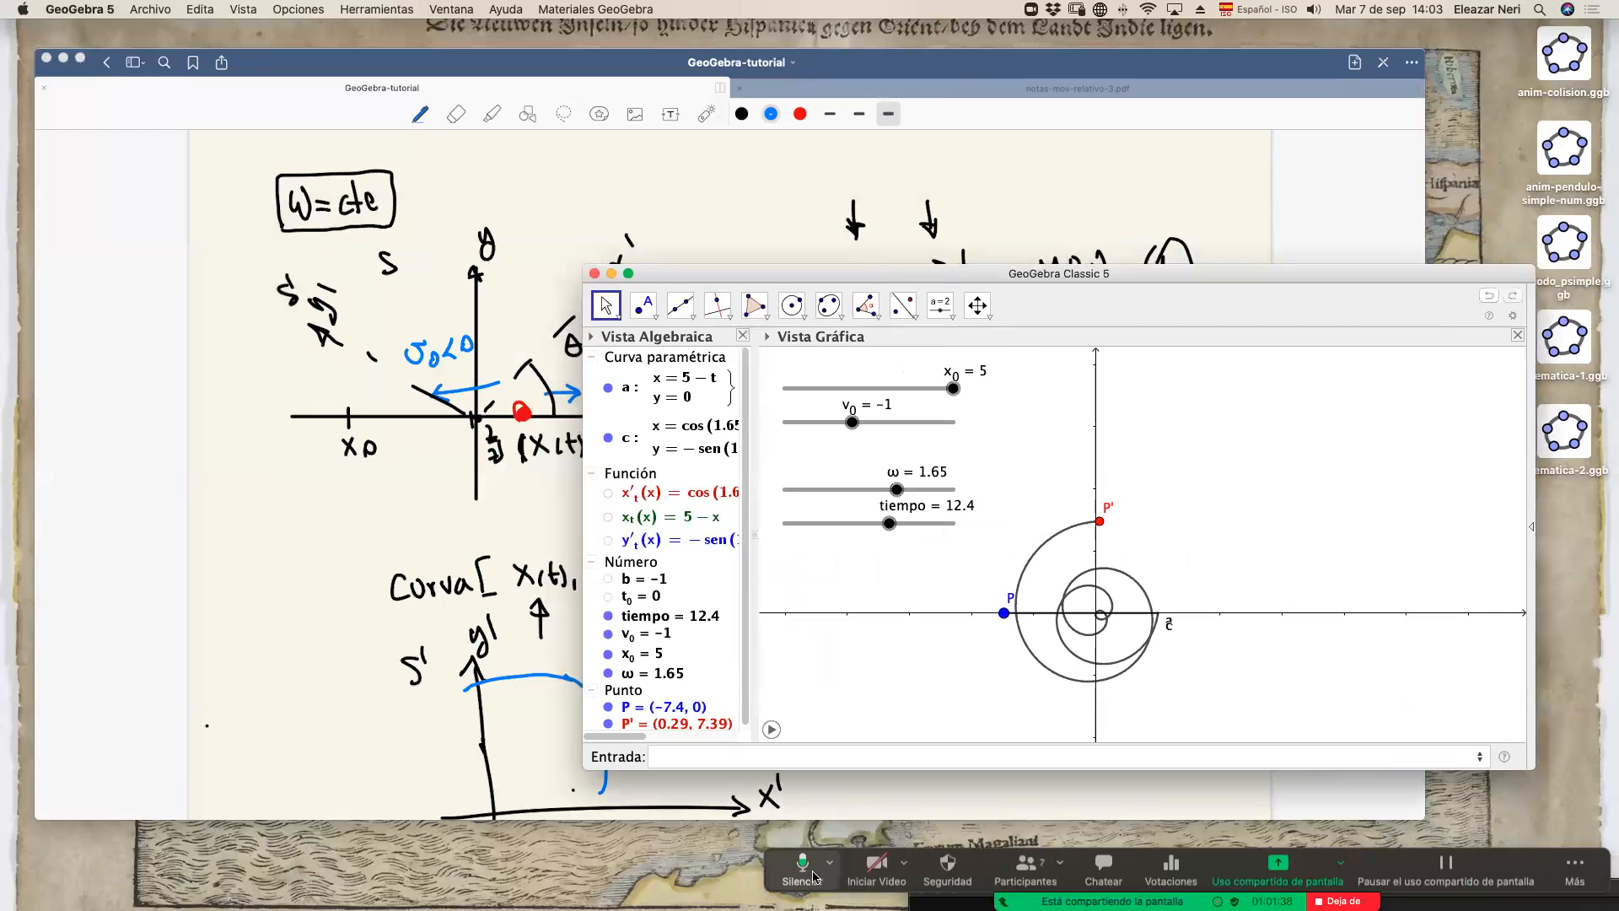
# Shift the GeoGebra window slightly further aside and switch to notas-mov-relativo-3.pdf in GoodNotes.
pyautogui.moveTo(713, 283); pyautogui.dragTo(753, 293)
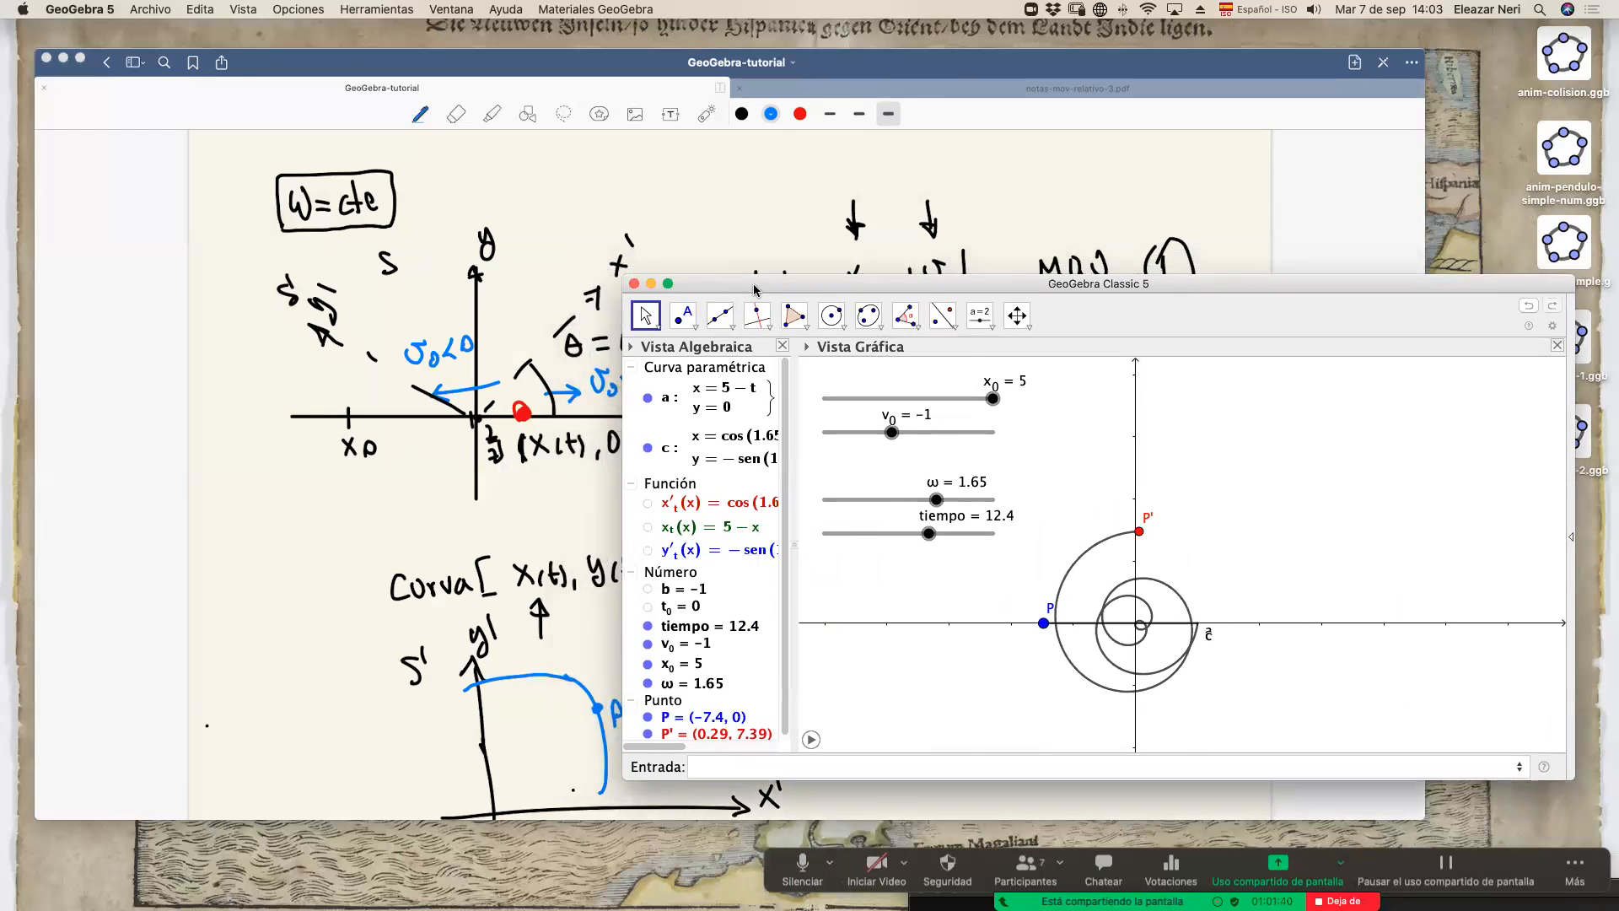
pyautogui.click(834, 88)
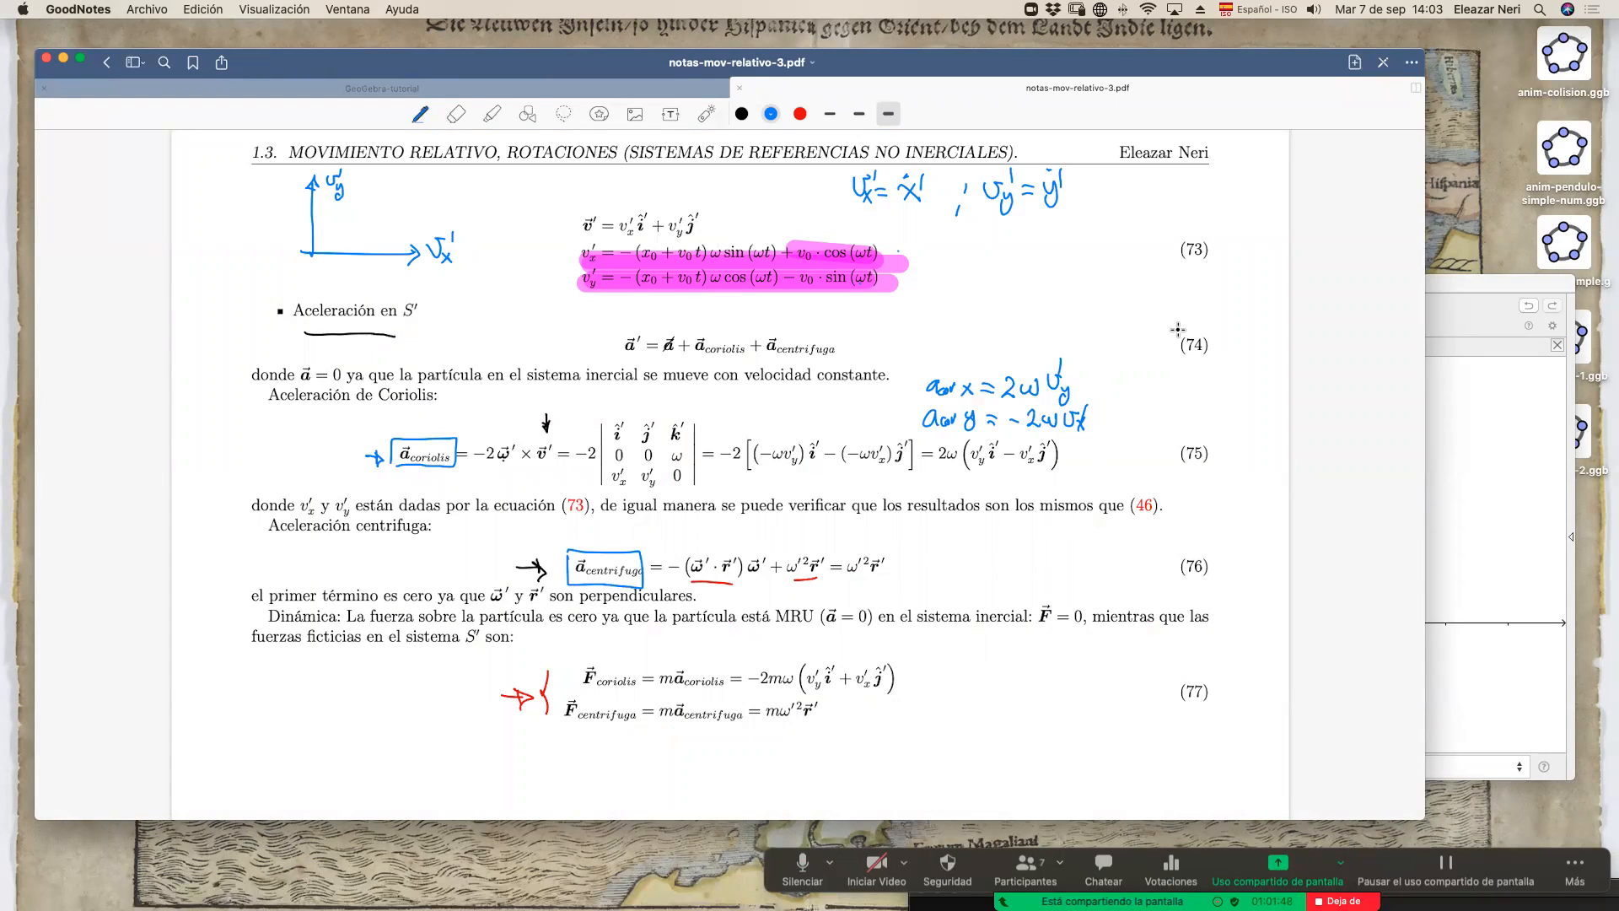
# Lasso and copy the handwritten Coriolis acceleration components beside equation 75, and switch to the GeoGebra-tutorial notebook.
pyautogui.moveTo(496, 189); pyautogui.dragTo(509, 179)
pyautogui.click(565, 115)
pyautogui.moveTo(923, 364)
pyautogui.mouseDown()
pyautogui.moveTo(921, 477)
pyautogui.moveTo(990, 325)
pyautogui.moveTo(928, 336)
pyautogui.mouseUp()
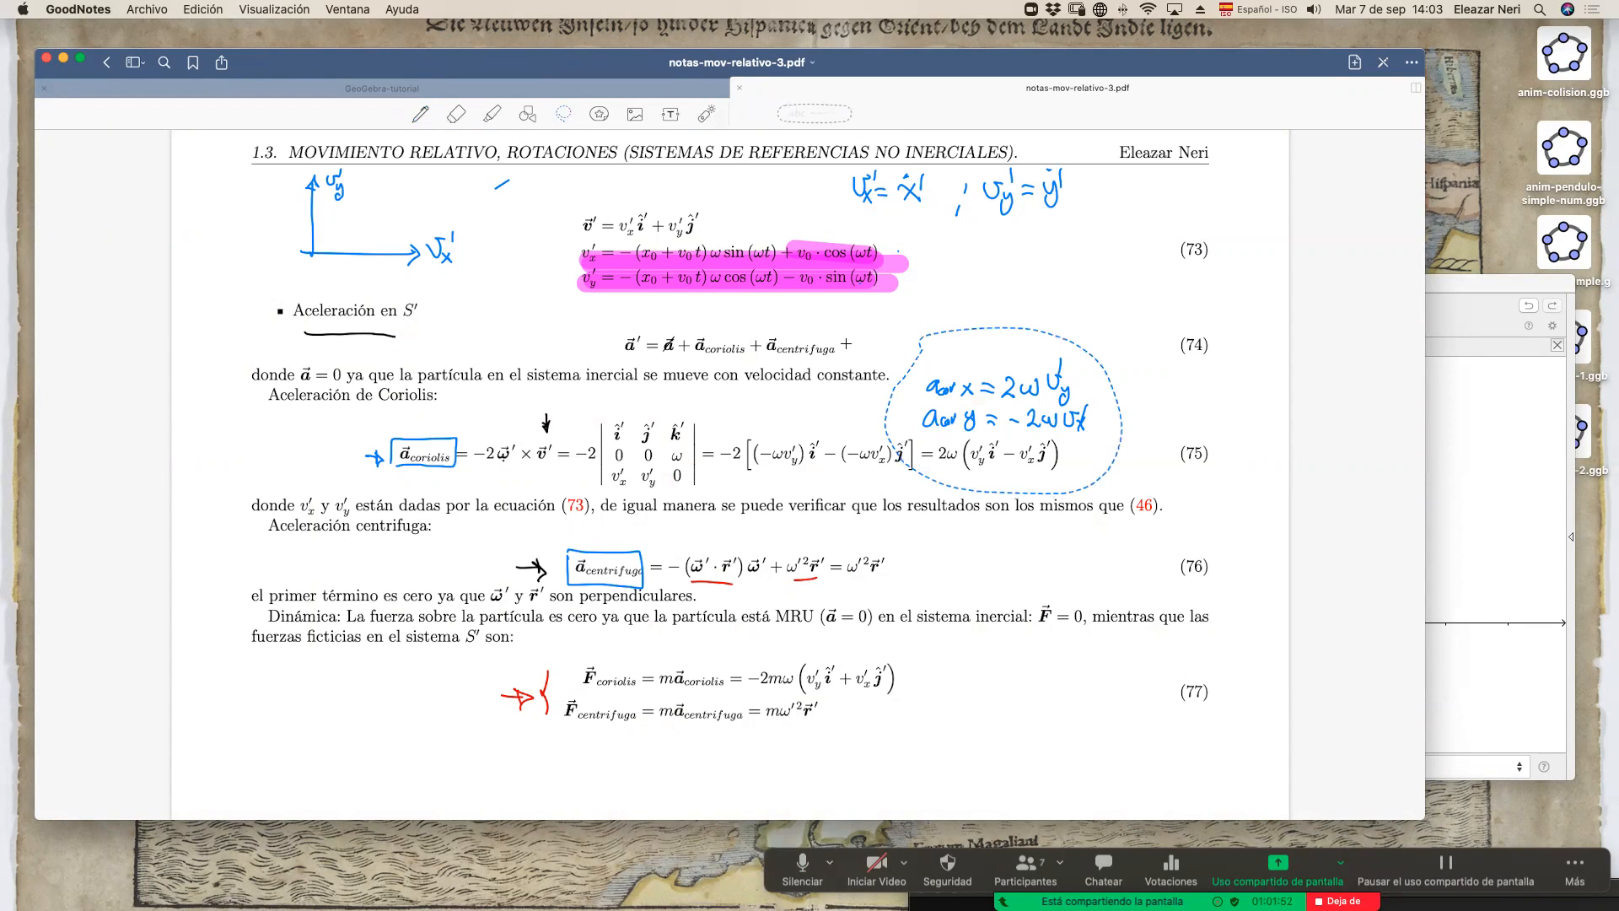
pyautogui.rightClick(955, 341)
pyautogui.click(970, 360)
pyautogui.click(528, 90)
# Paste the Coriolis components into the yellow box and place them beside the x' and y' transformation equations.
pyautogui.scroll(-5, 623, 492)
pyautogui.rightClick(769, 487)
pyautogui.click(797, 516)
pyautogui.moveTo(773, 512); pyautogui.dragTo(945, 522)
pyautogui.click(249, 360)
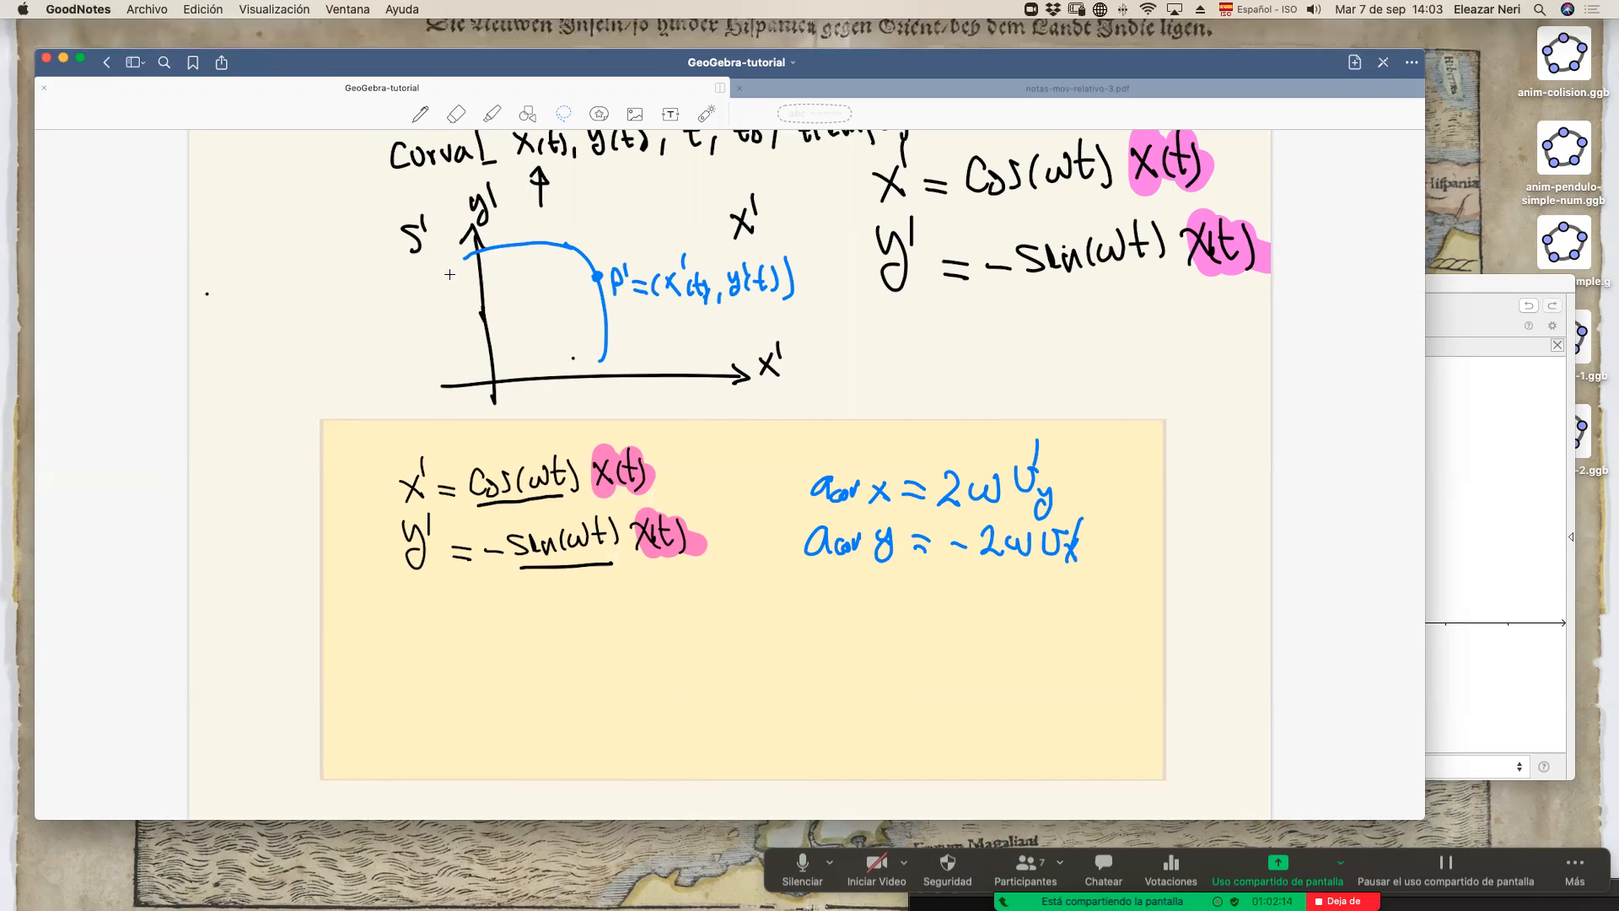
# Handwrite v'_x = ẋ' in blue below the equations in the yellow box, undoing the mistaken v'_y = x strokes.
pyautogui.click(418, 116)
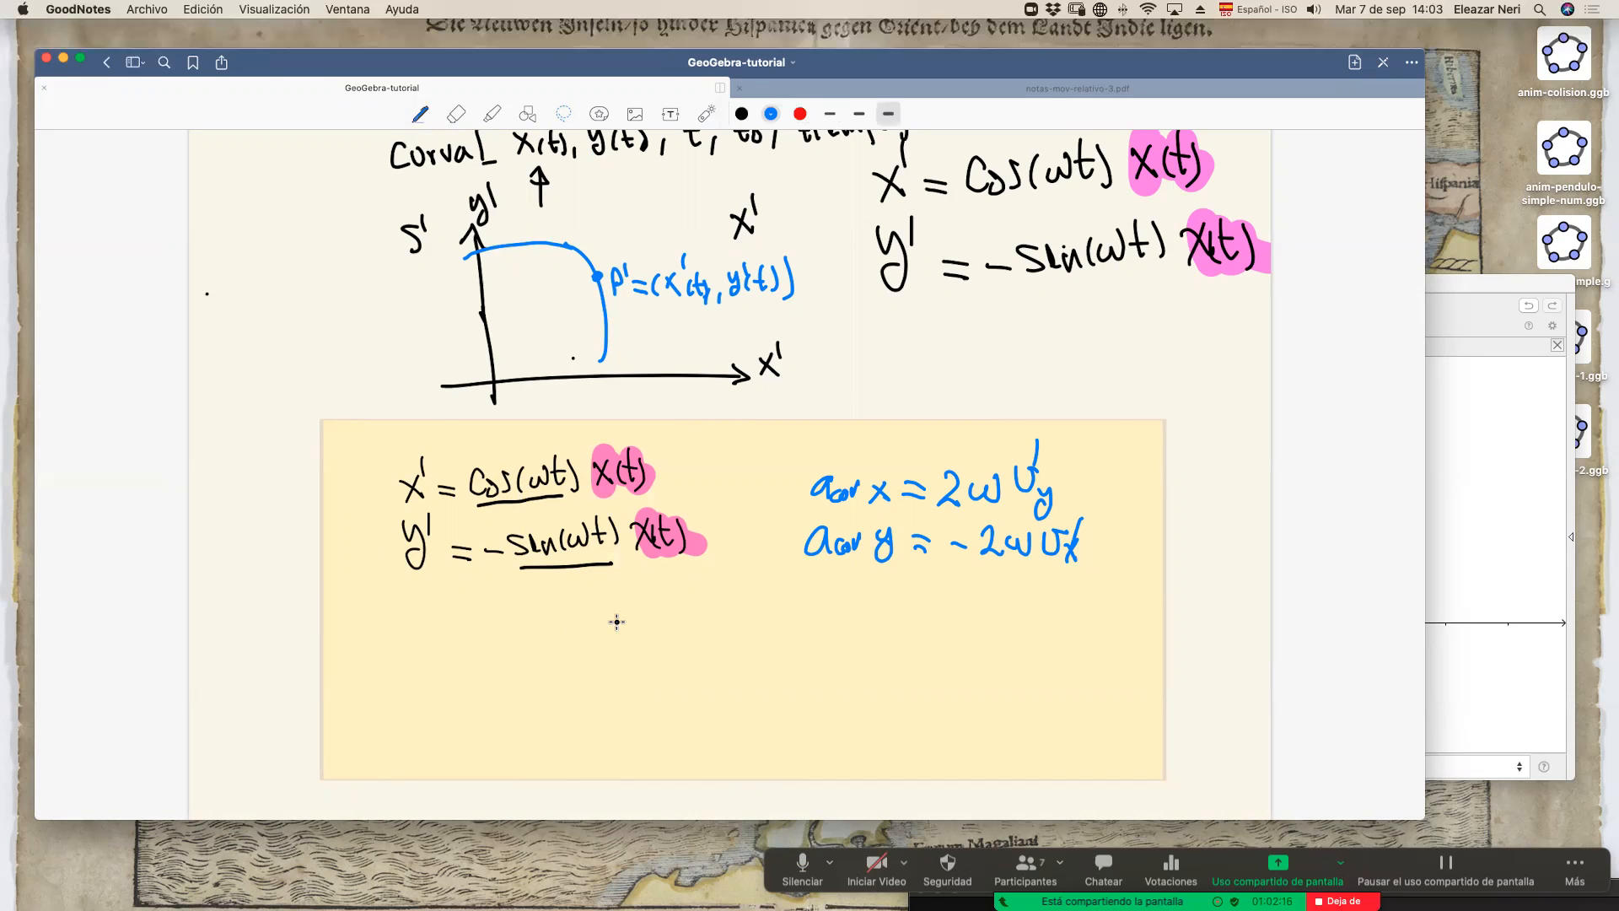
pyautogui.moveTo(672, 613)
pyautogui.mouseDown()
pyautogui.moveTo(696, 616)
pyautogui.moveTo(700, 659)
pyautogui.moveTo(699, 624)
pyautogui.moveTo(730, 621)
pyautogui.mouseUp()
pyautogui.moveTo(716, 631)
pyautogui.mouseDown()
pyautogui.moveTo(756, 629)
pyautogui.moveTo(736, 638)
pyautogui.mouseUp()
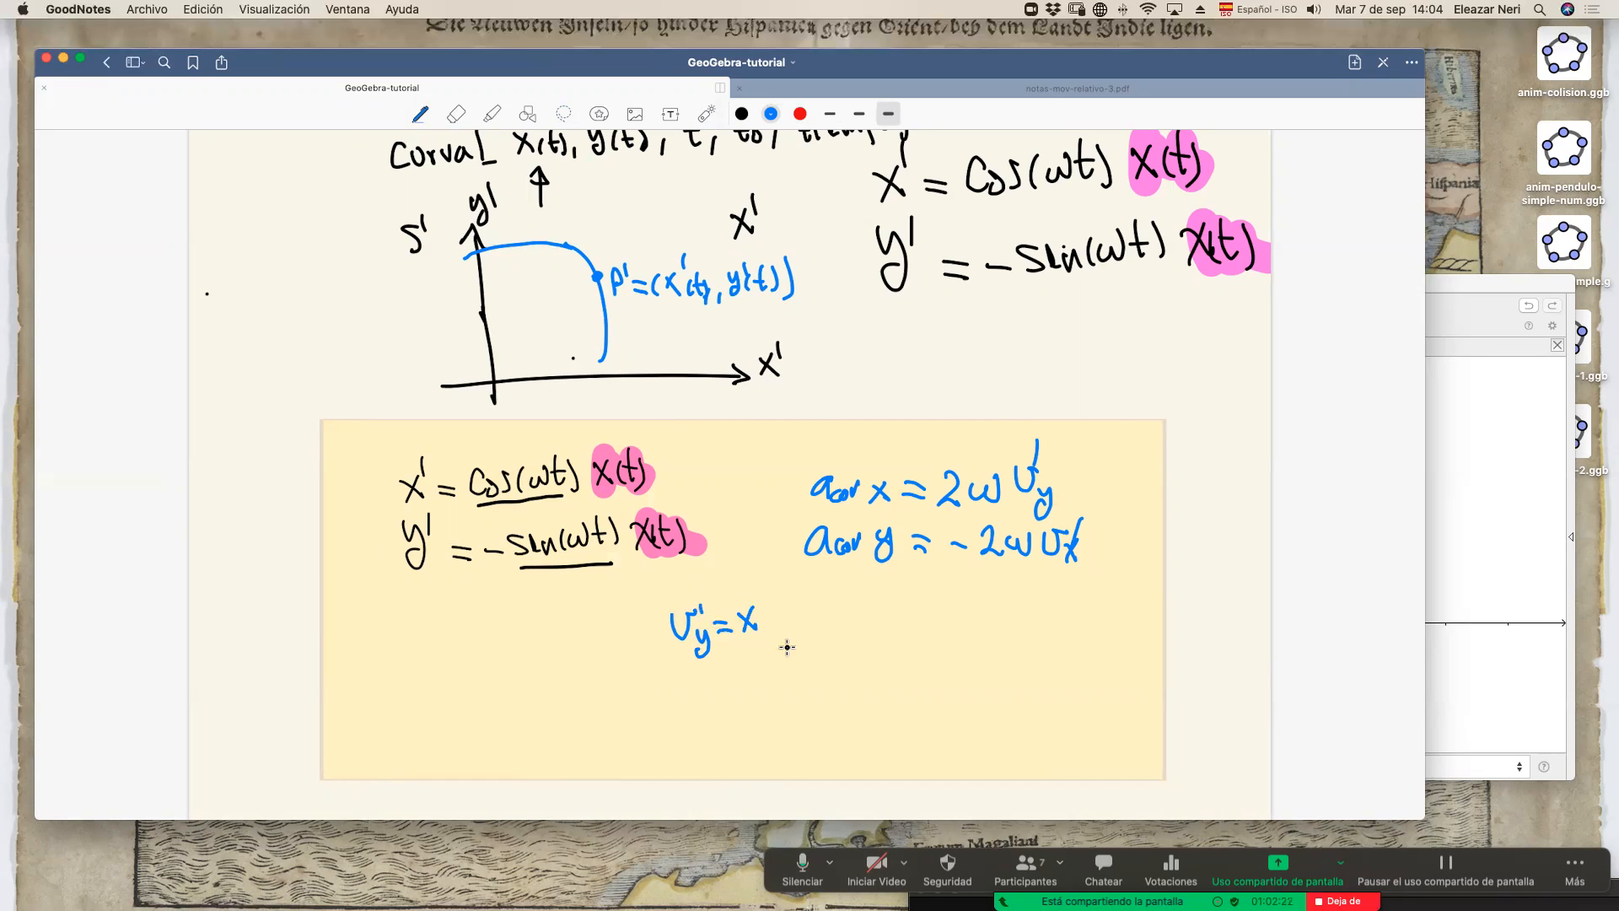
pyautogui.press('super+z')
pyautogui.press('super+z')
pyautogui.press('super+z')
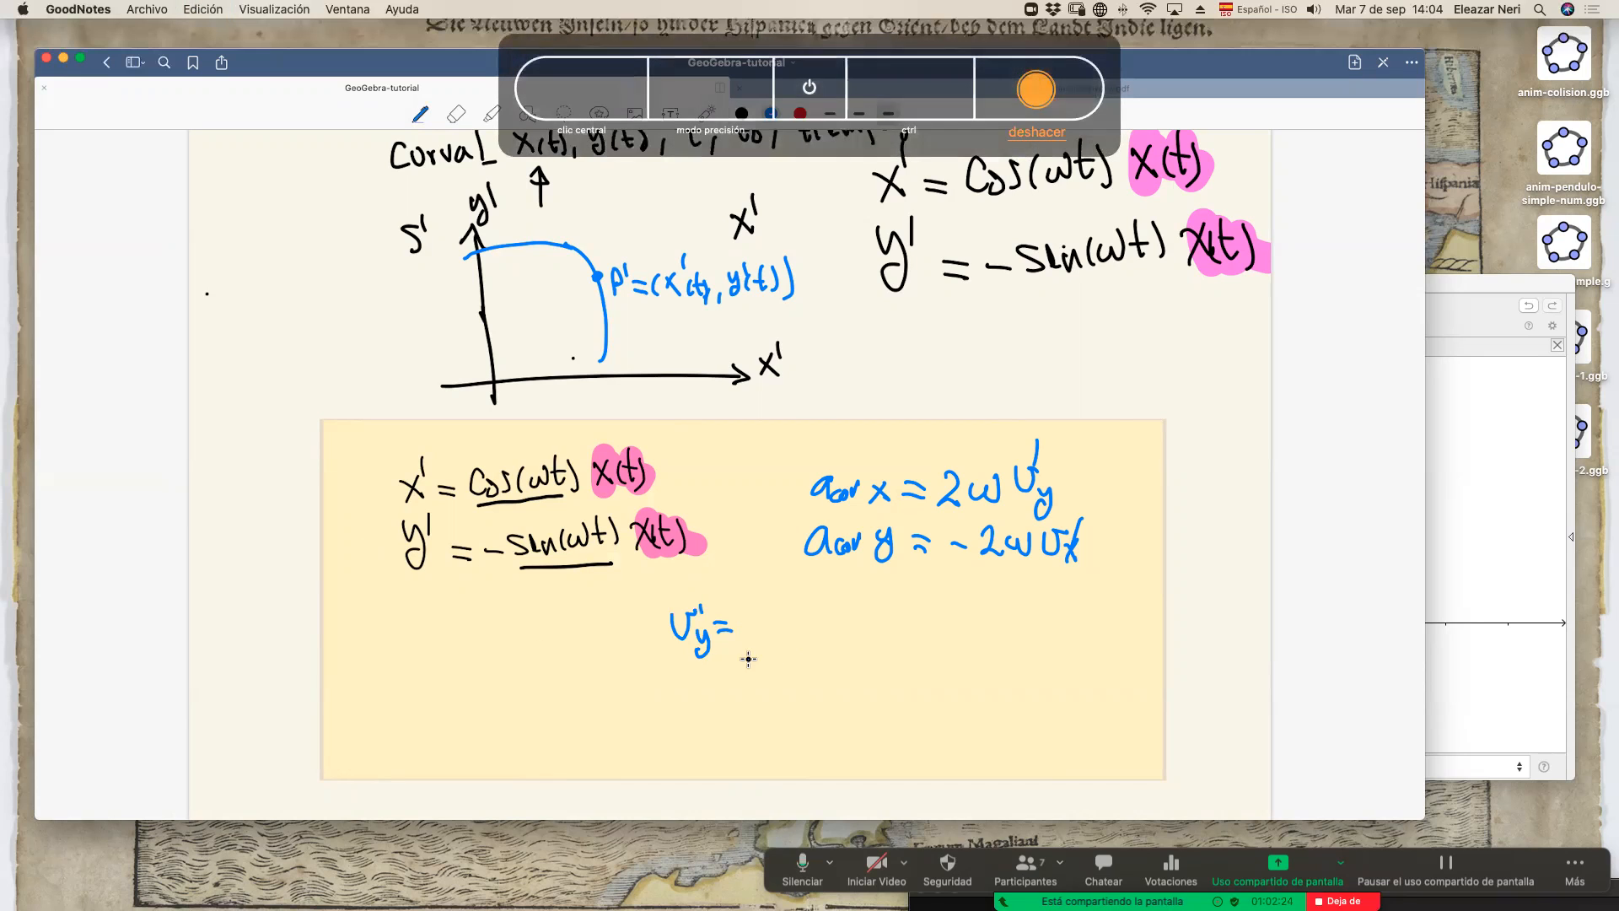
pyautogui.press('super+z')
pyautogui.press('super+z')
pyautogui.press('super+z')
pyautogui.moveTo(692, 635); pyautogui.dragTo(693, 650)
pyautogui.moveTo(701, 594); pyautogui.dragTo(725, 627)
pyautogui.moveTo(710, 638)
pyautogui.mouseDown()
pyautogui.moveTo(755, 636)
pyautogui.moveTo(738, 635)
pyautogui.mouseUp()
pyautogui.moveTo(765, 598); pyautogui.dragTo(768, 614)
pyautogui.click(745, 614)
# Handwrite v'_y = ẏ' beneath the v'_x equation in the yellow box.
pyautogui.moveTo(675, 665)
pyautogui.mouseDown()
pyautogui.moveTo(694, 715)
pyautogui.moveTo(726, 697)
pyautogui.mouseUp()
pyautogui.press('super+z')
pyautogui.moveTo(699, 673)
pyautogui.mouseDown()
pyautogui.moveTo(749, 685)
pyautogui.moveTo(742, 715)
pyautogui.moveTo(754, 679)
pyautogui.mouseUp()
pyautogui.click(743, 669)
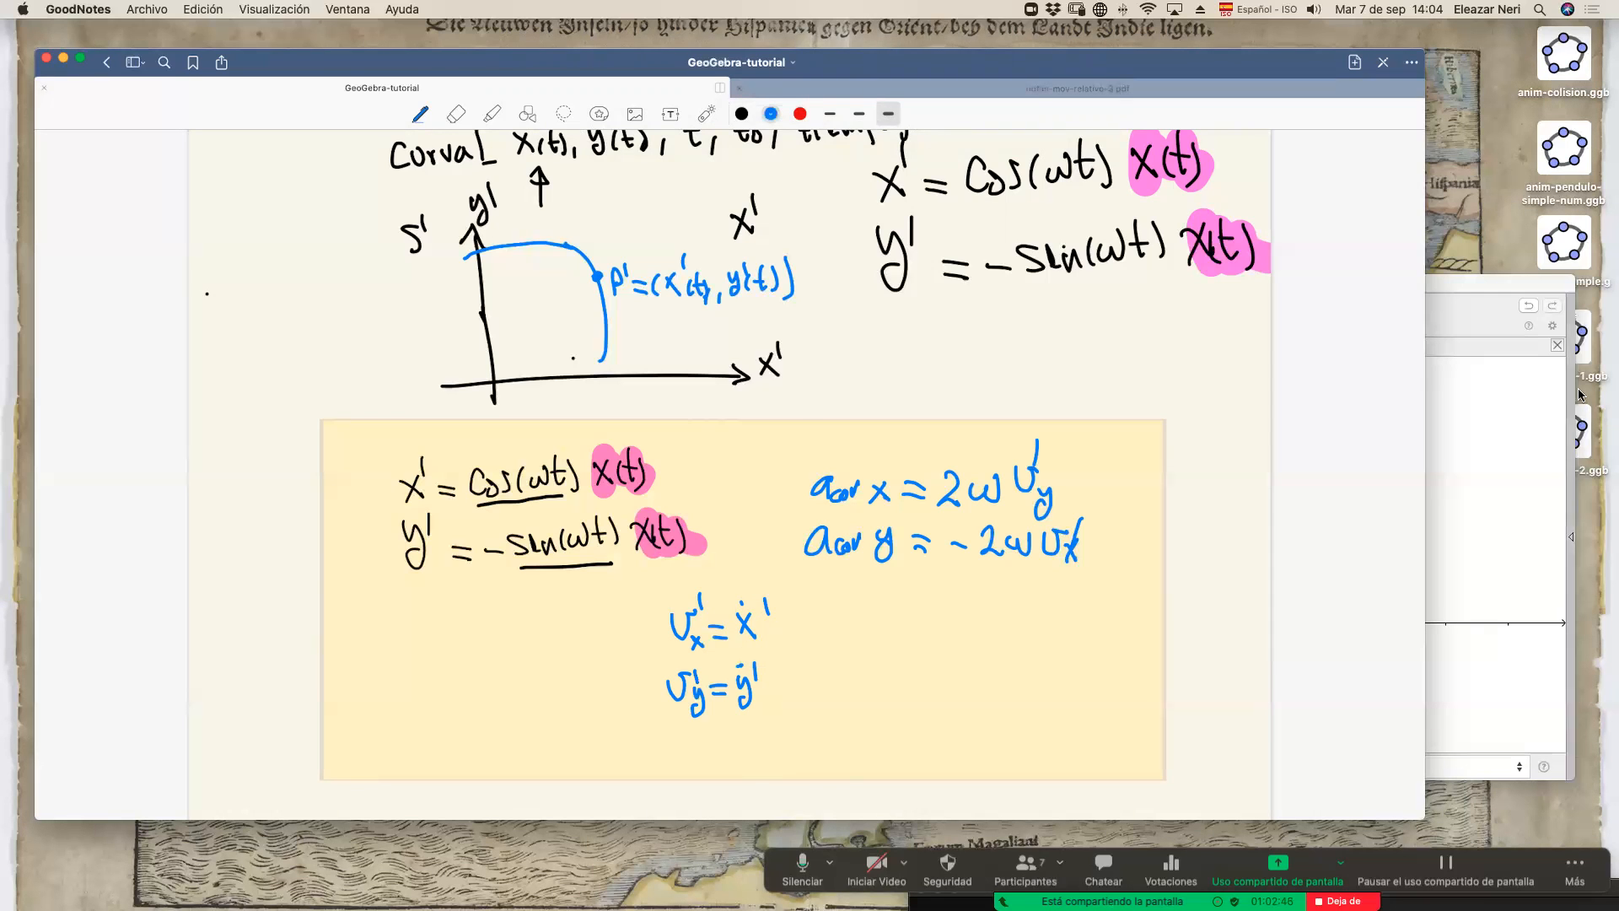
# Bring the GeoGebra window back over the notebook and make it taller.
pyautogui.moveTo(1463, 283); pyautogui.dragTo(1280, 108)
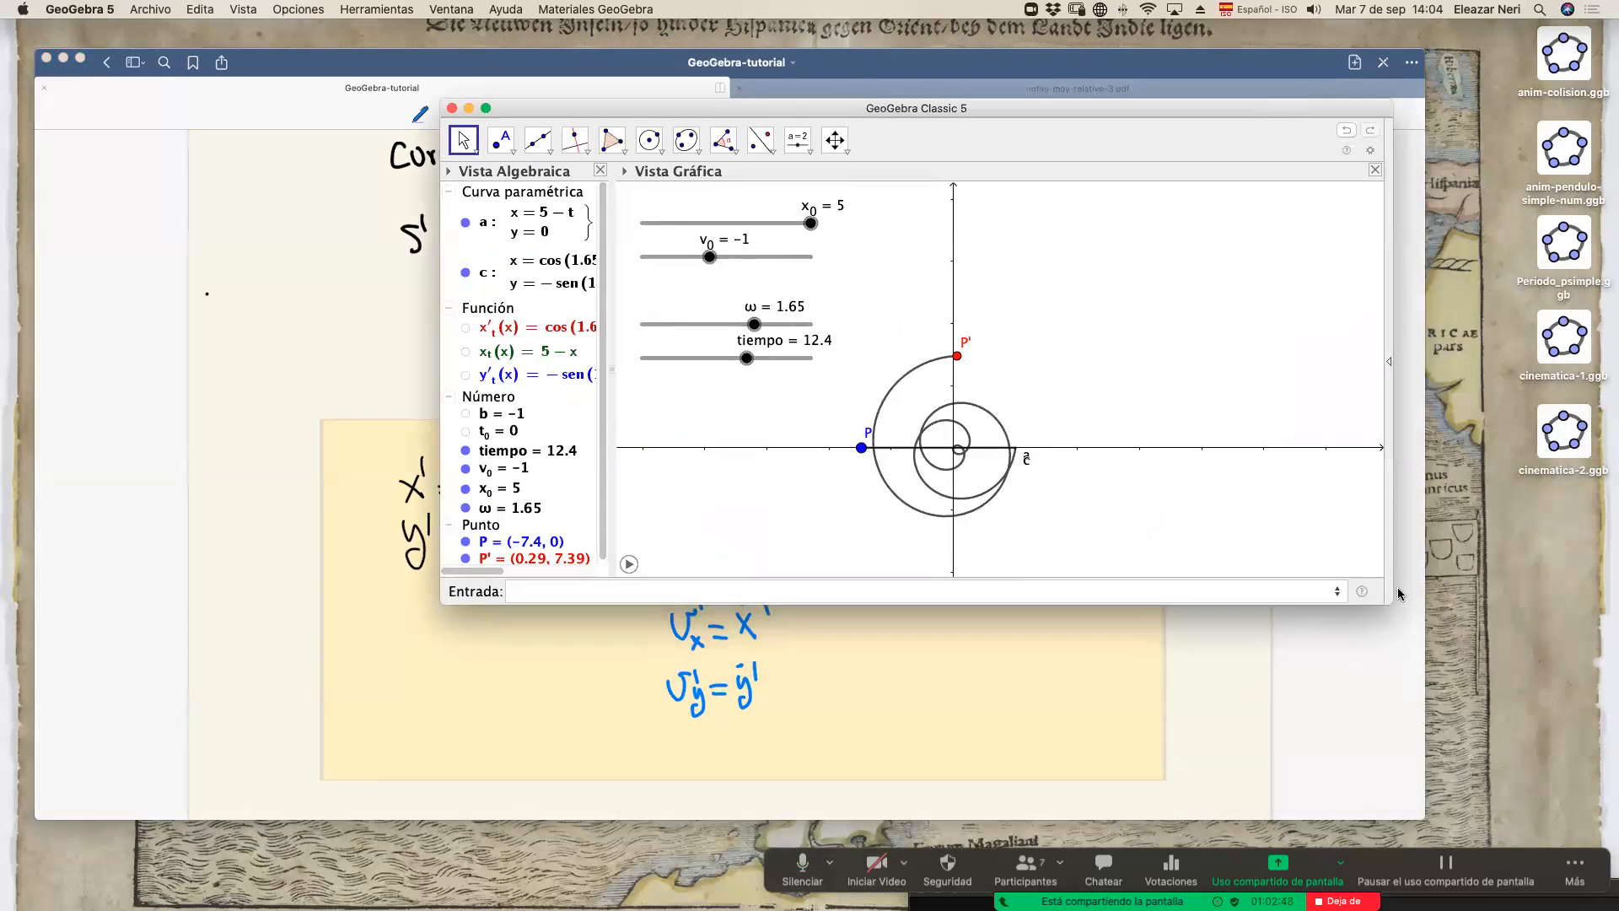
pyautogui.moveTo(1392, 603); pyautogui.dragTo(1398, 776)
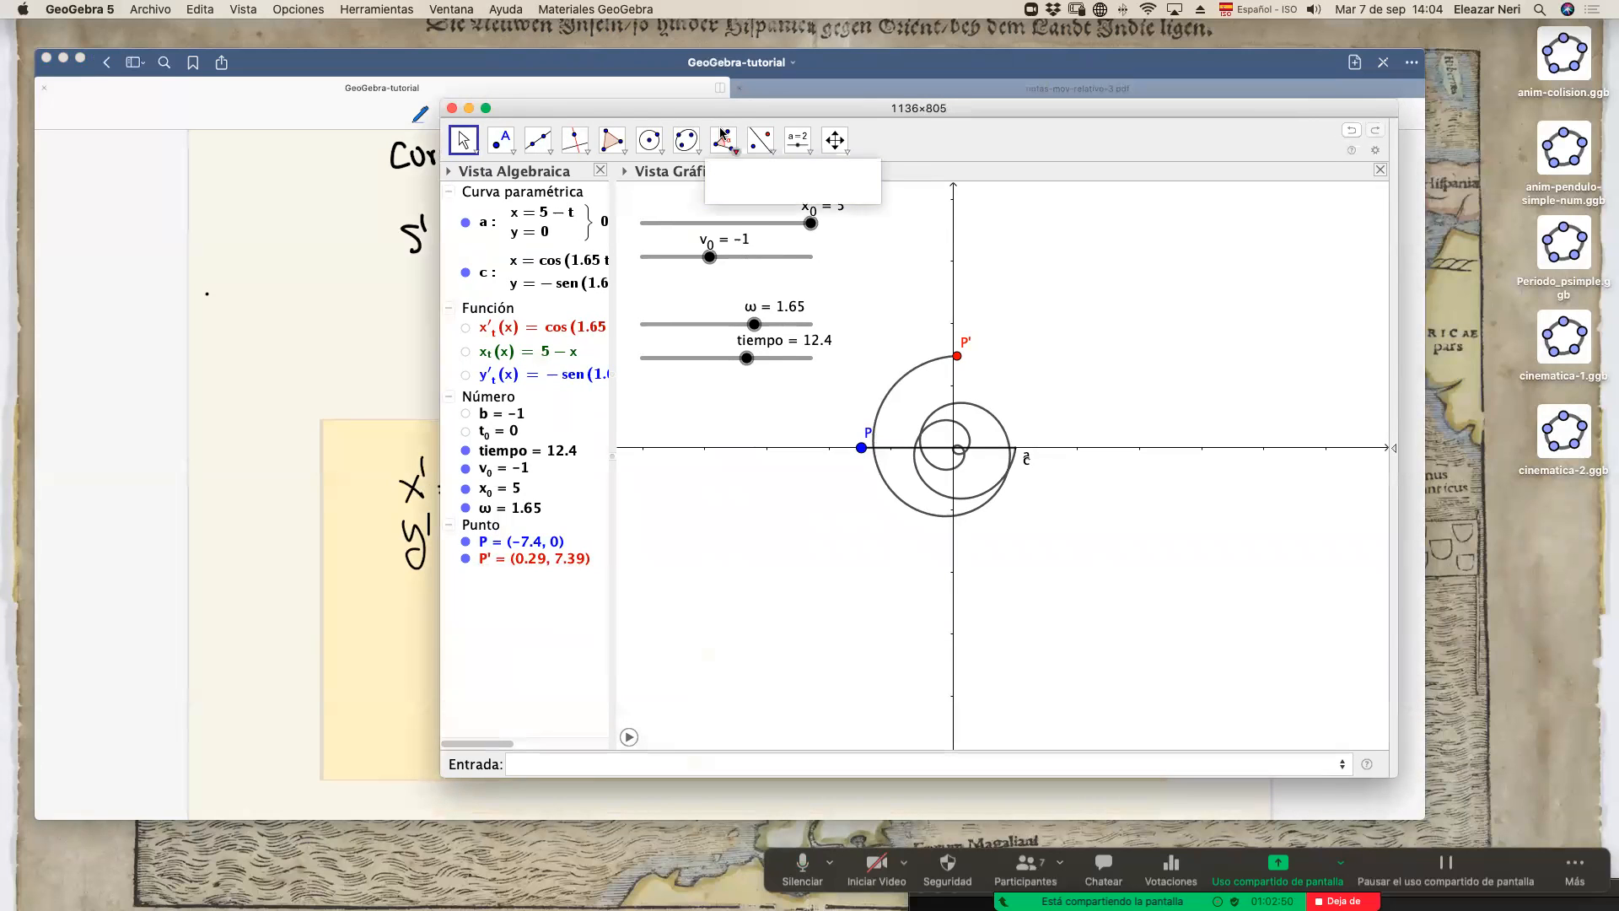
pyautogui.moveTo(732, 100); pyautogui.dragTo(732, 76)
# Create the derivative of function x'_t with the Derivada(<Función>) command.
pyautogui.click(575, 767)
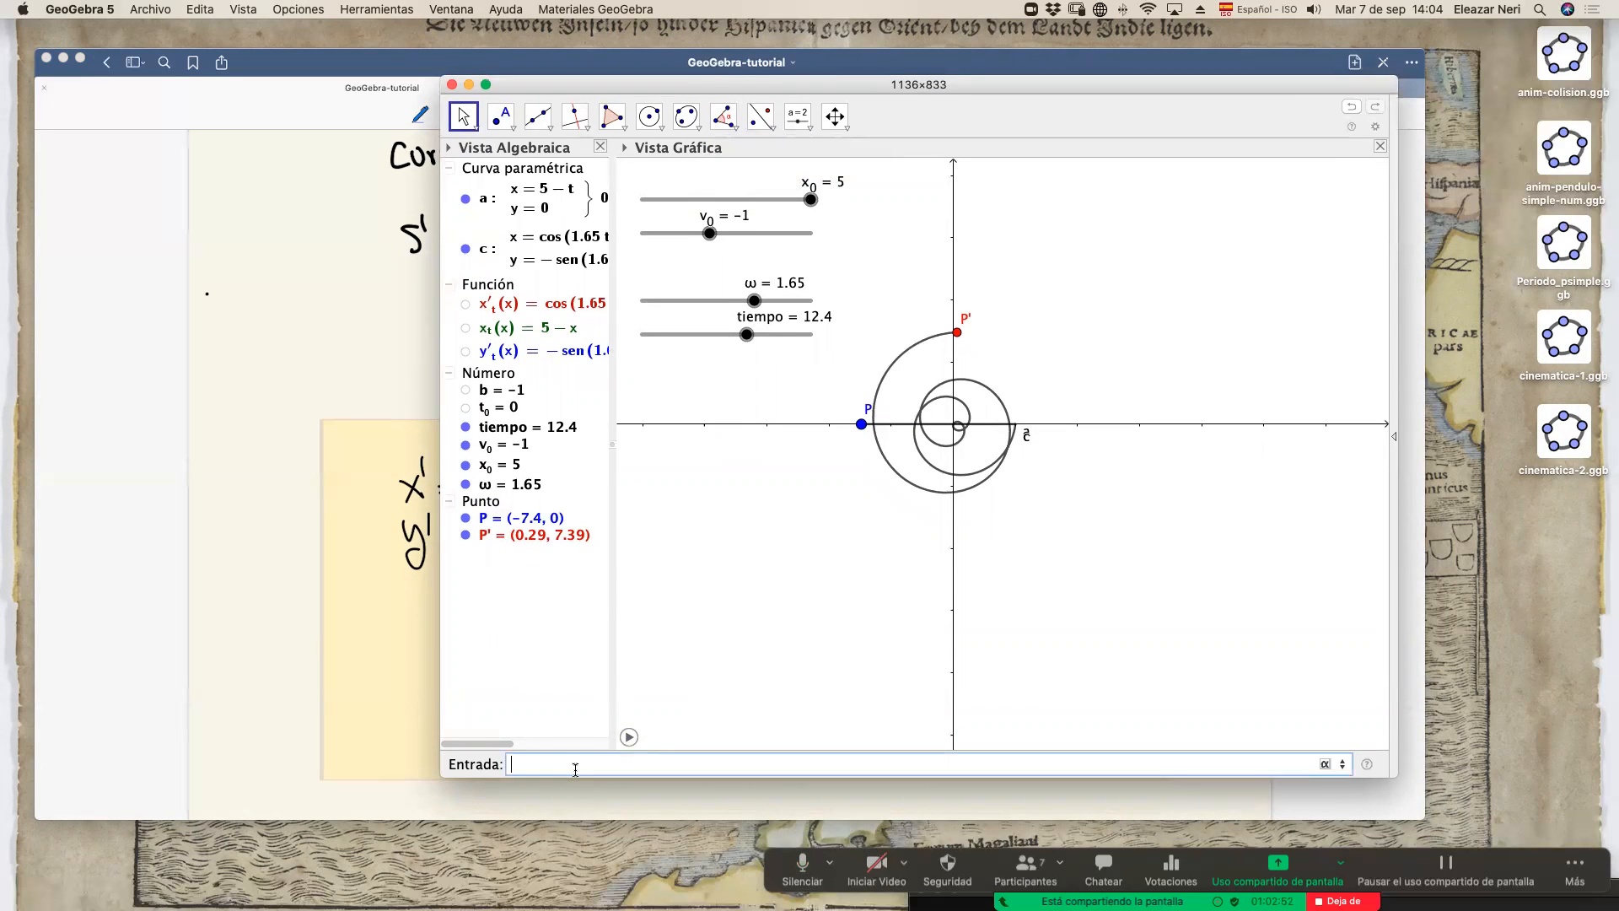
pyautogui.write('De')
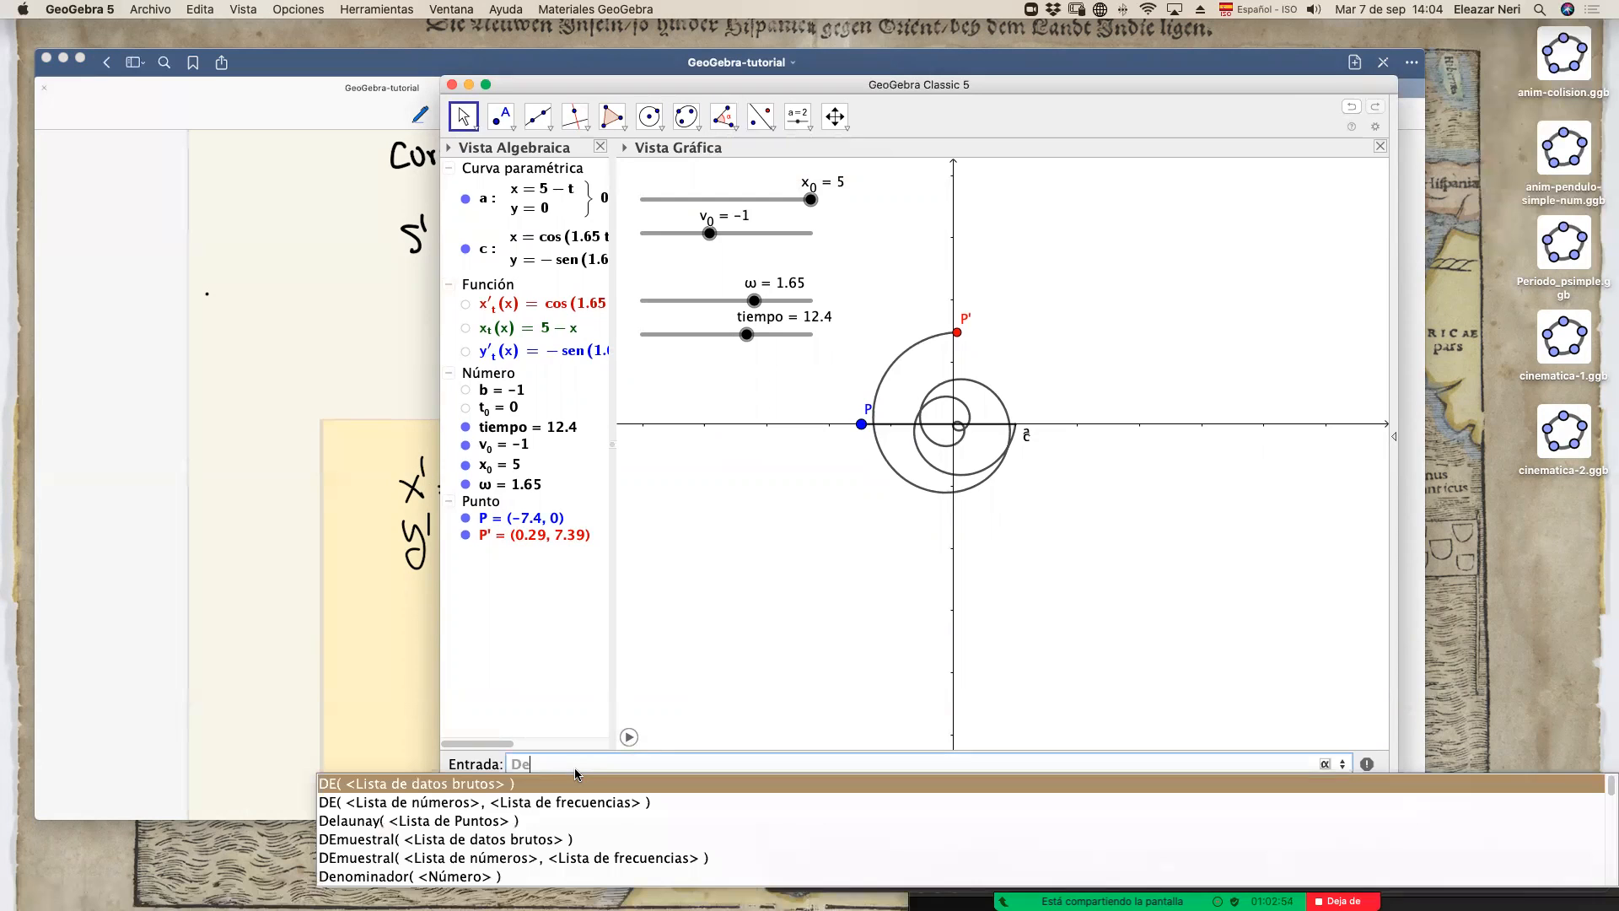
pyautogui.write('ri')
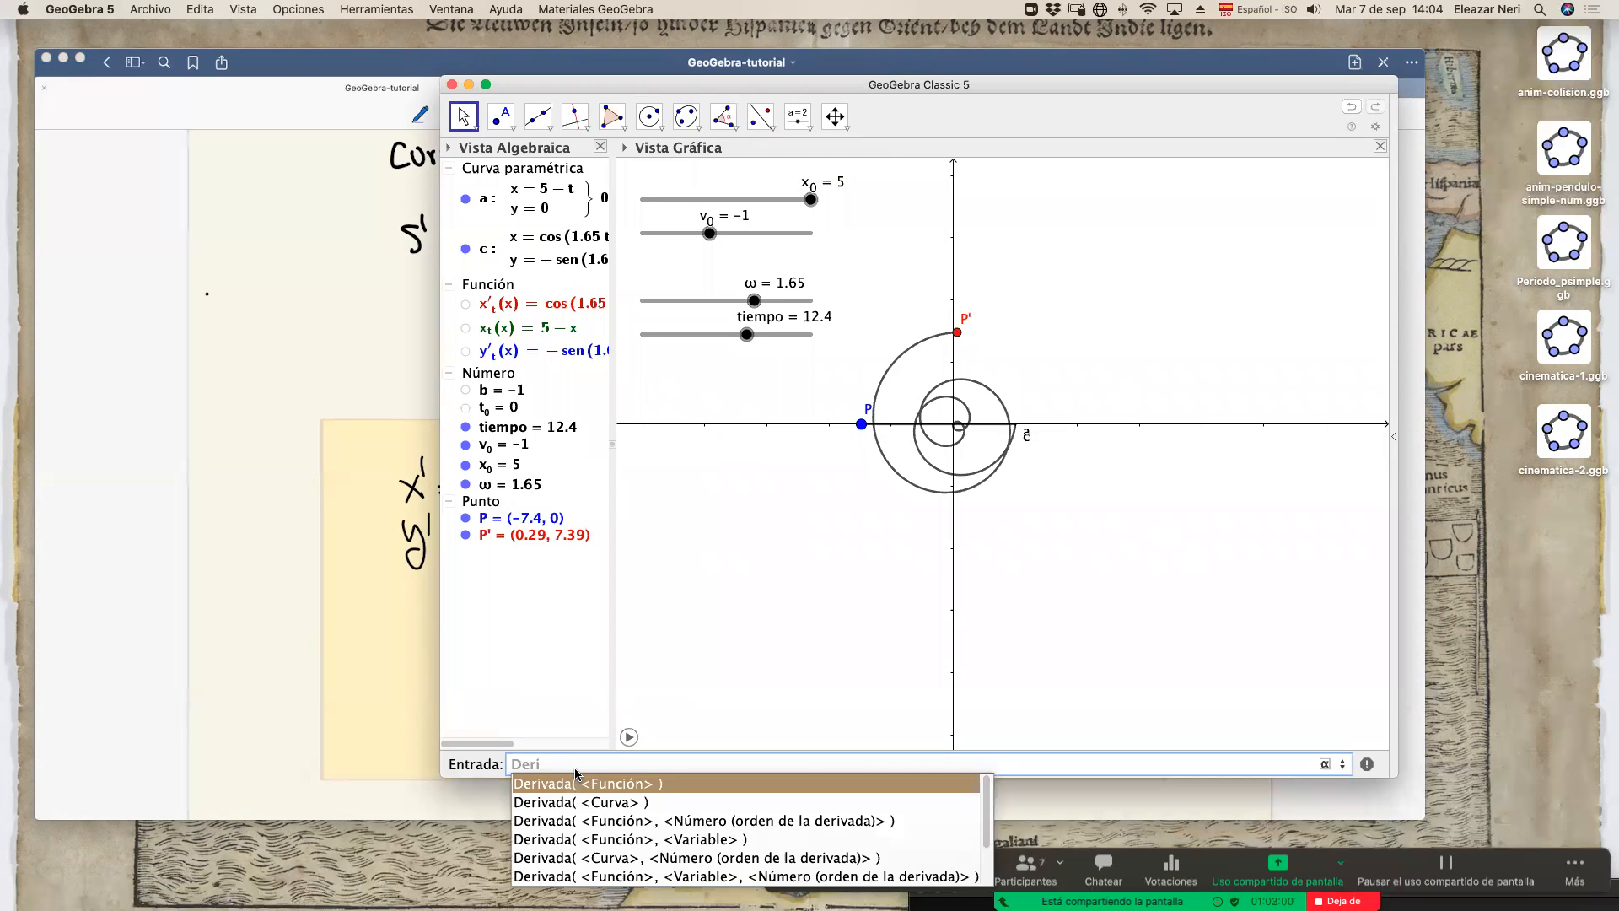
pyautogui.press('Down')
pyautogui.press('Down')
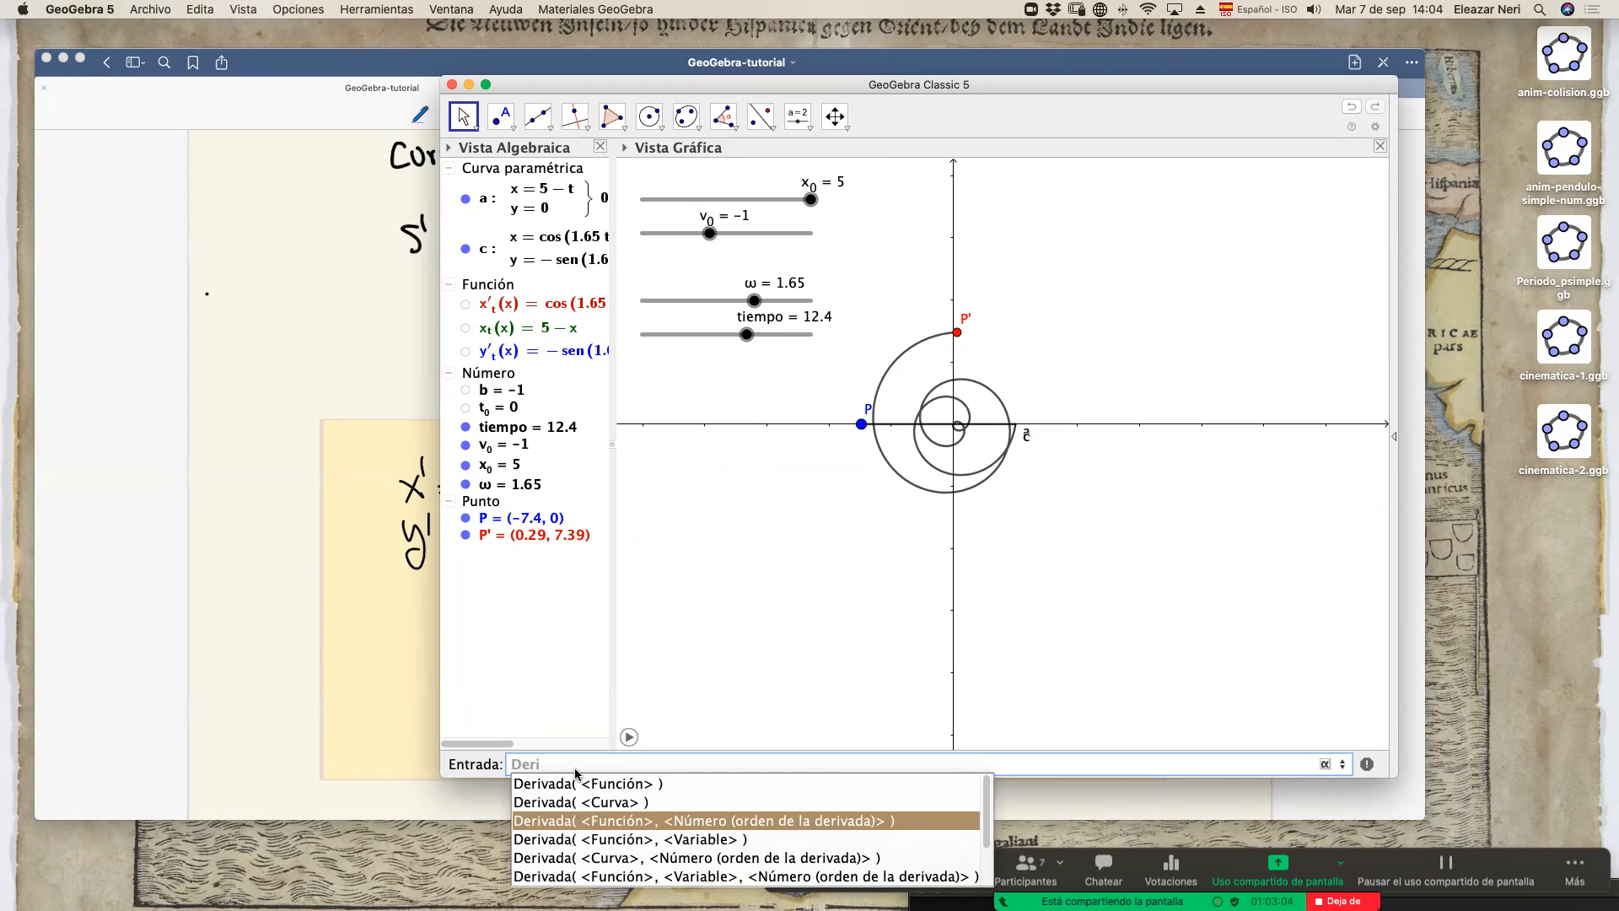
pyautogui.press('Down')
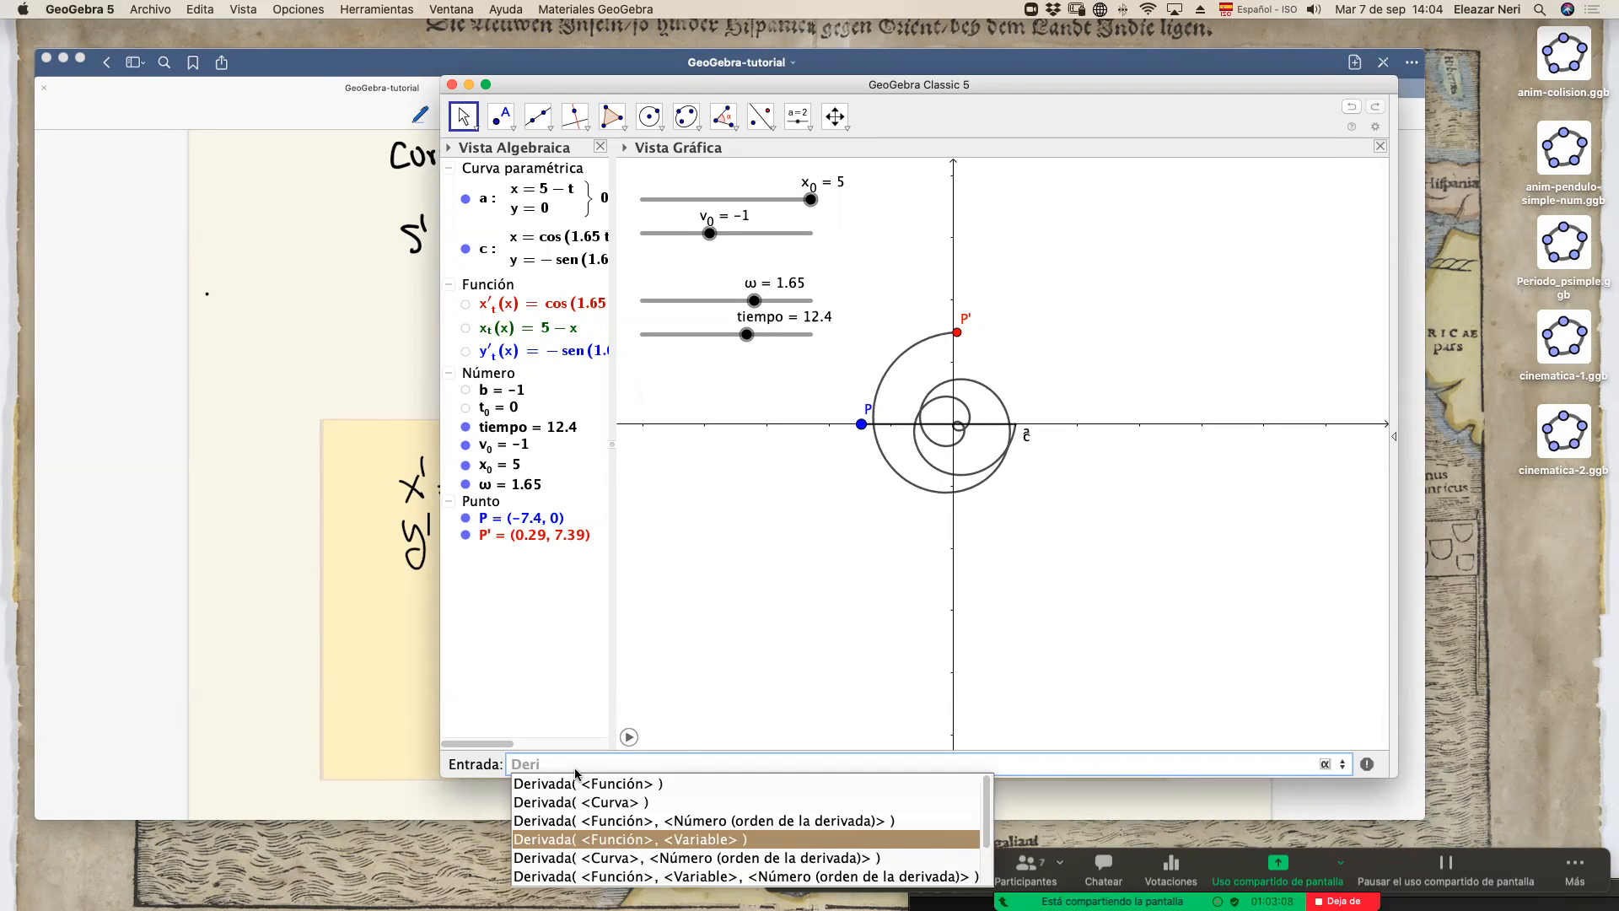
pyautogui.press('Up')
pyautogui.press('Up')
pyautogui.press('Up')
pyautogui.press('Return')
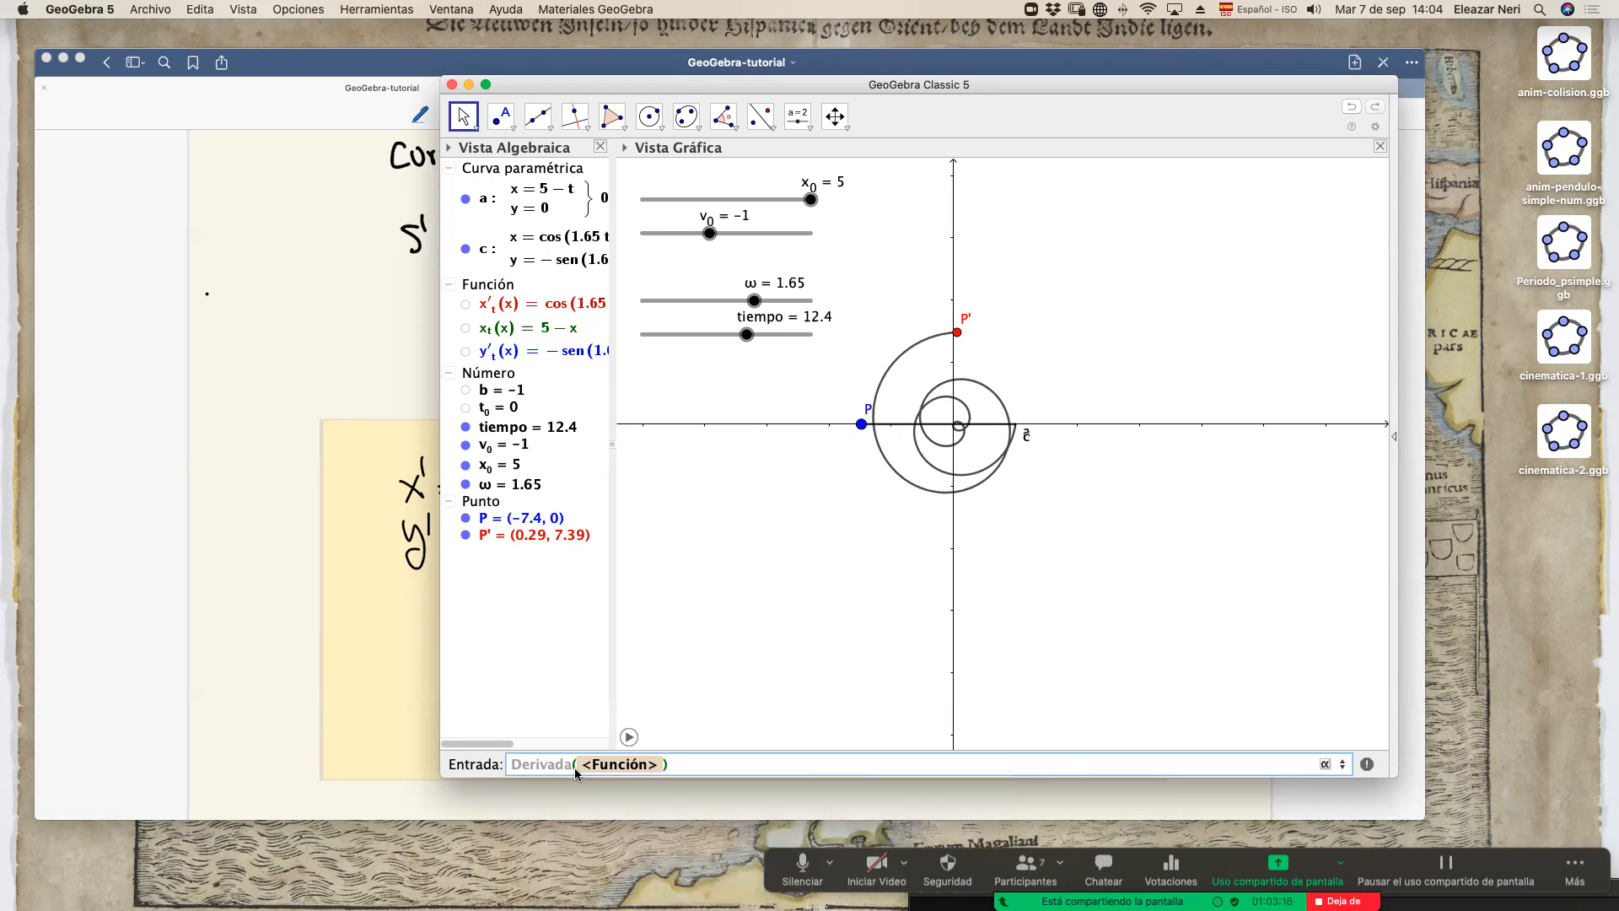
pyautogui.write("x'_t")
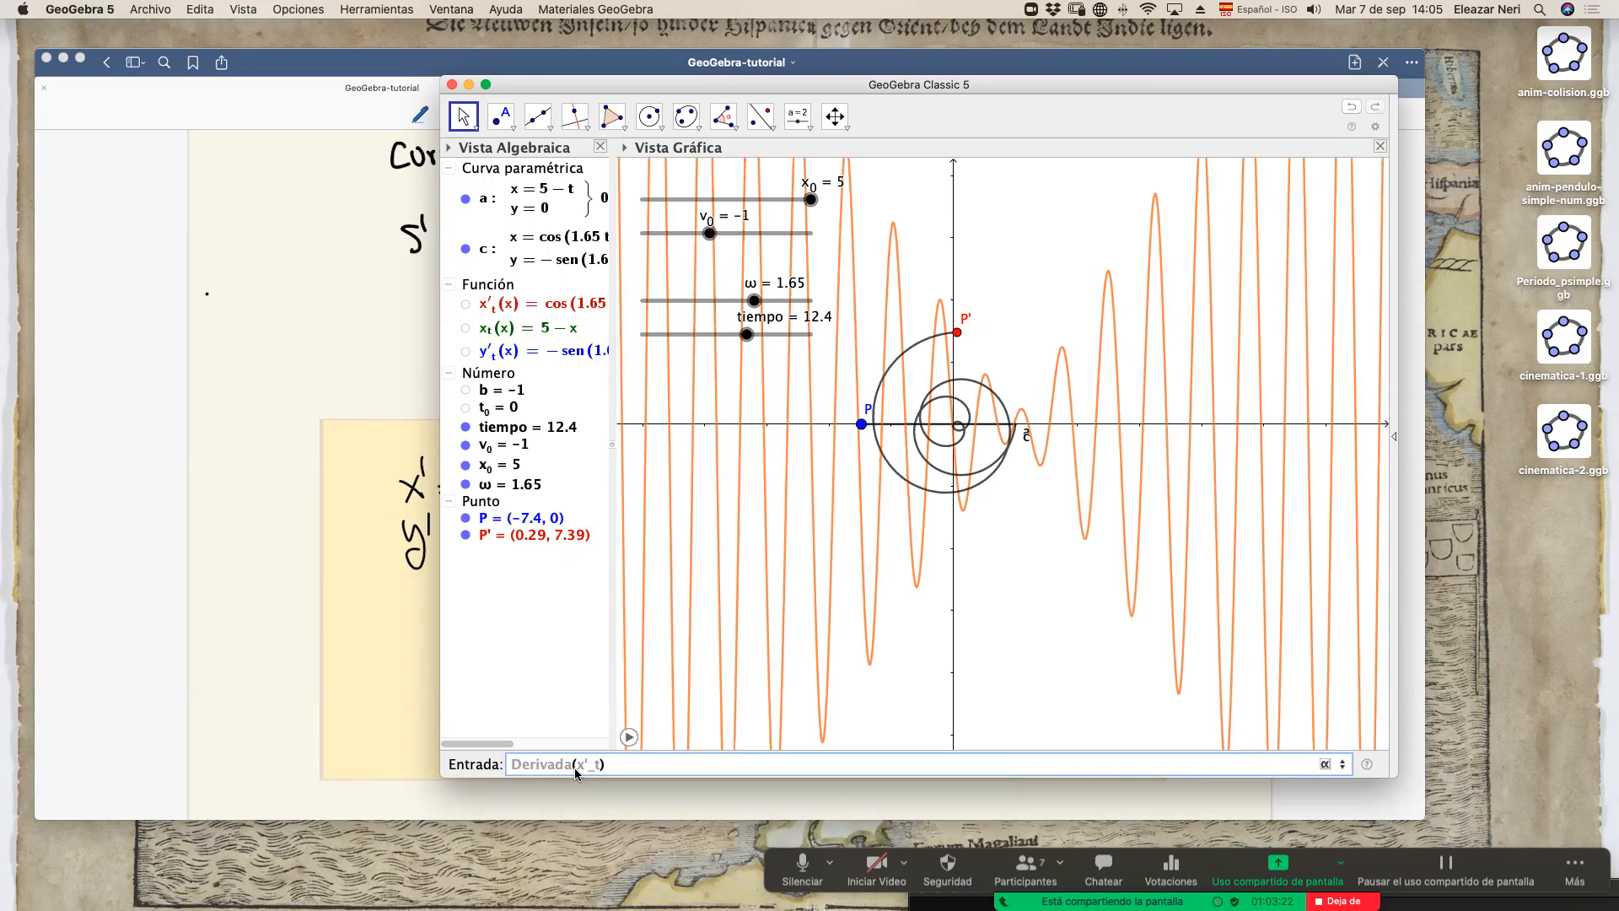
pyautogui.press('Return')
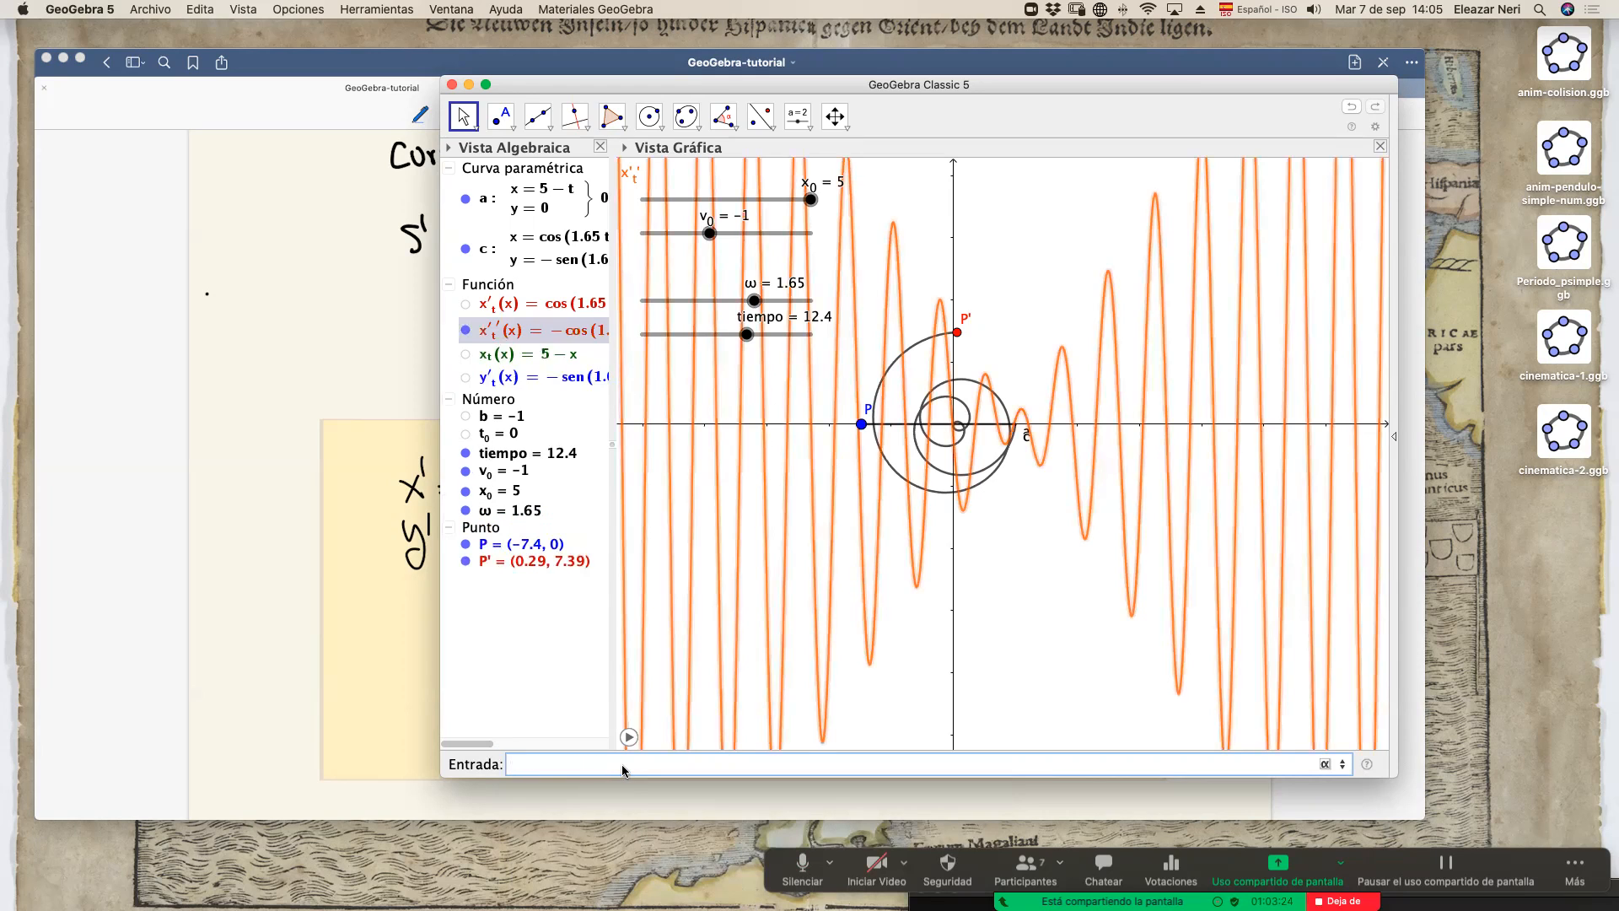
# Mute the meeting microphone and unmute it again.
pyautogui.click(806, 873)
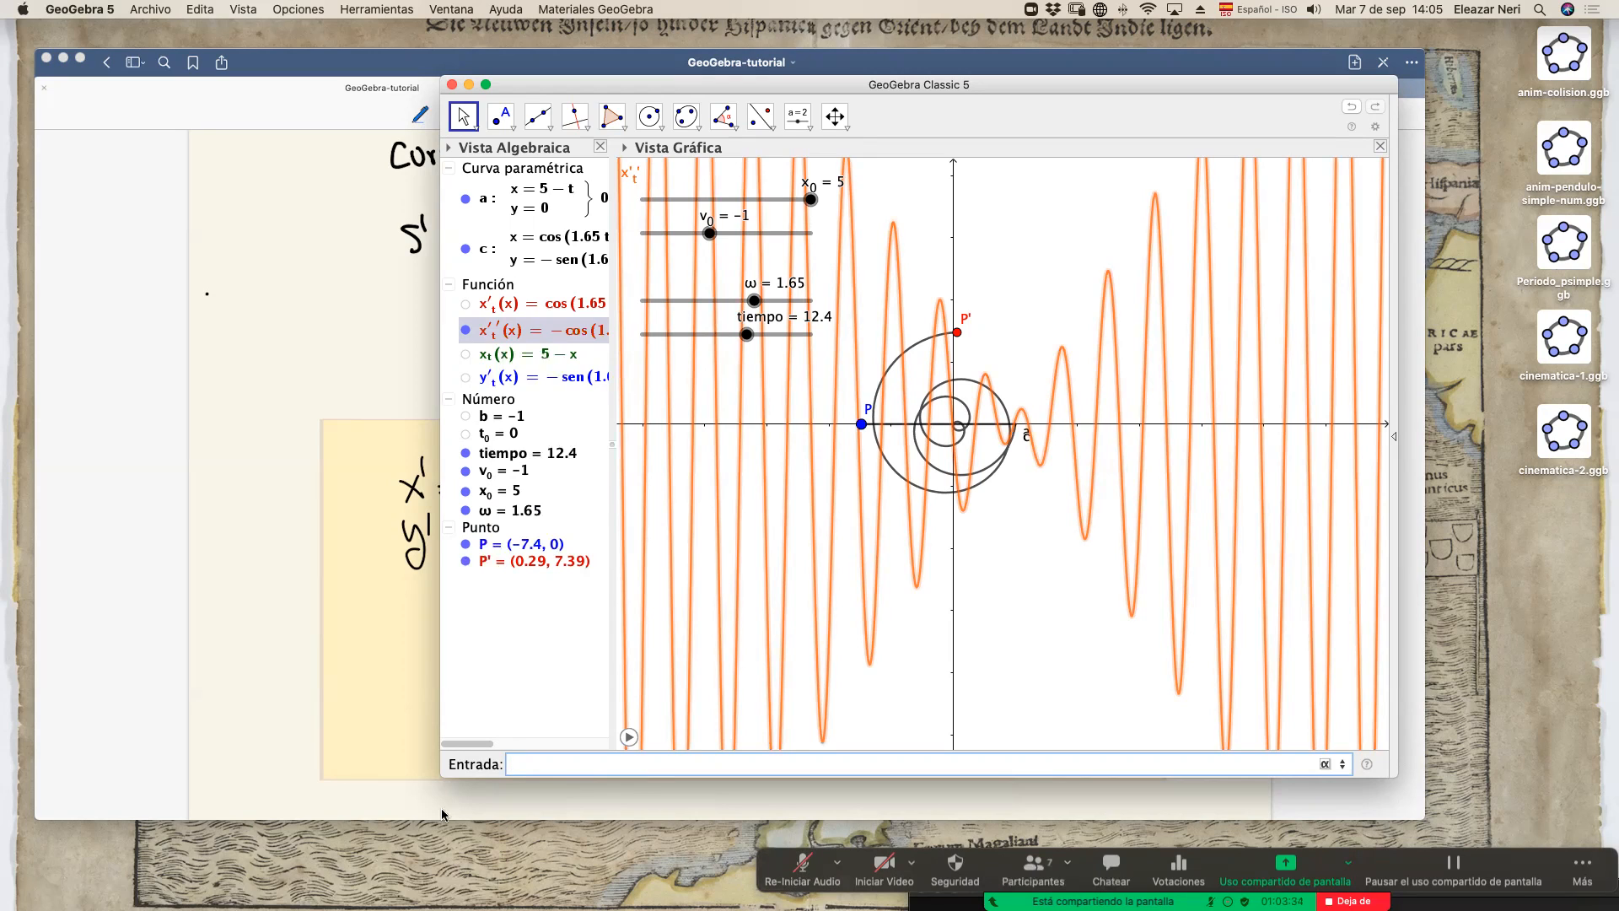
pyautogui.click(804, 877)
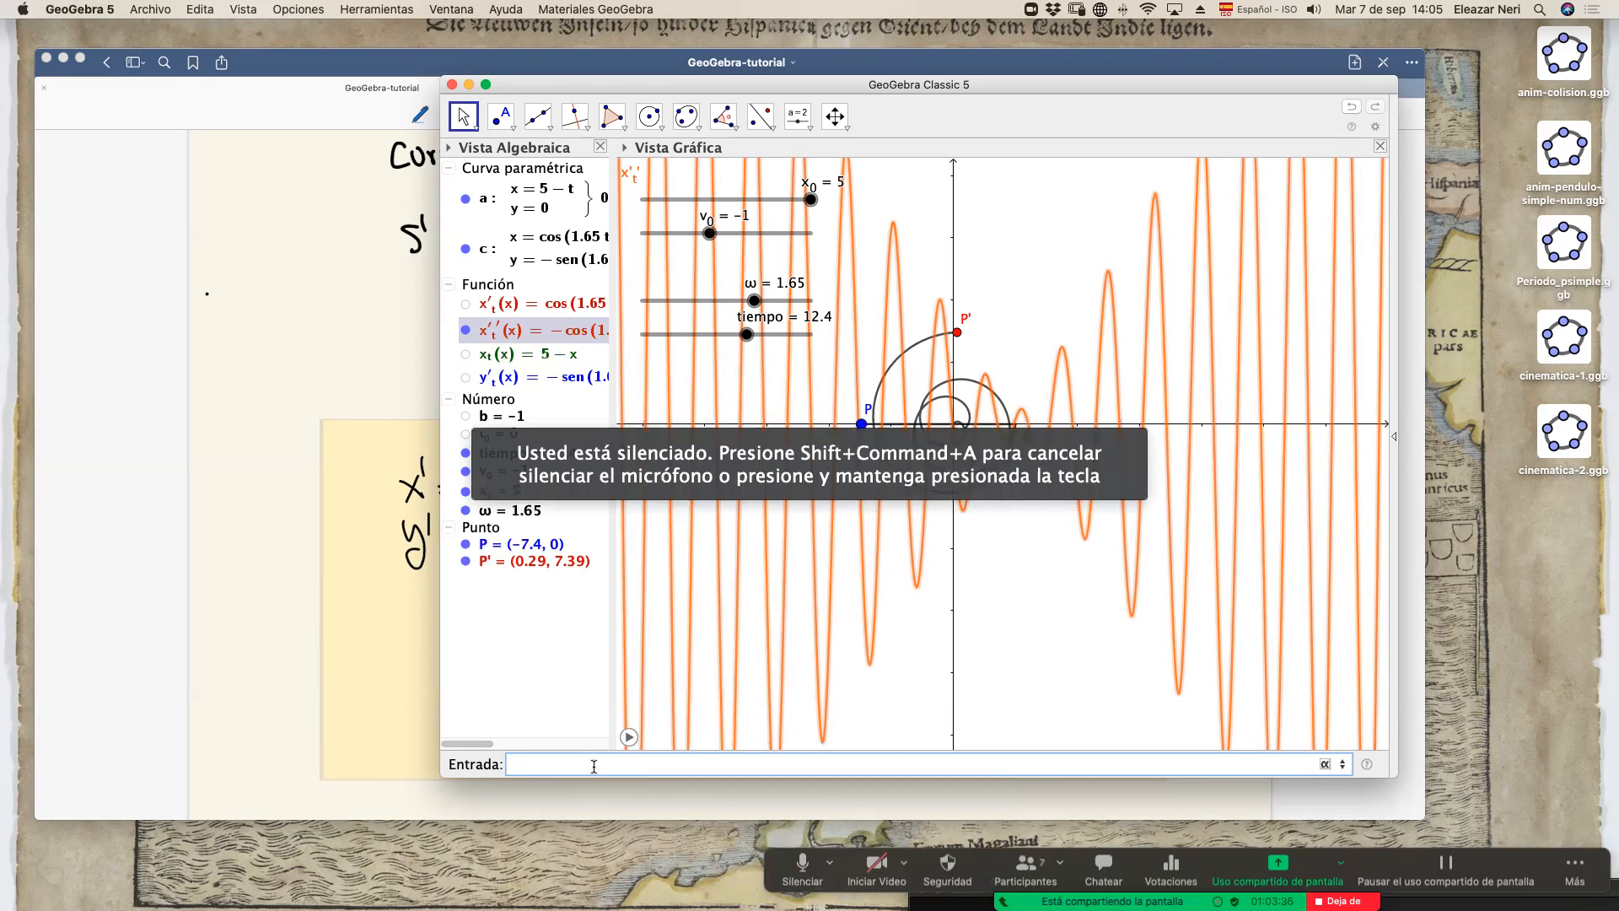
# Create the derivative of function y'_t with Derivada(y'_t) and delete the resulting function.
pyautogui.write('Deriva')
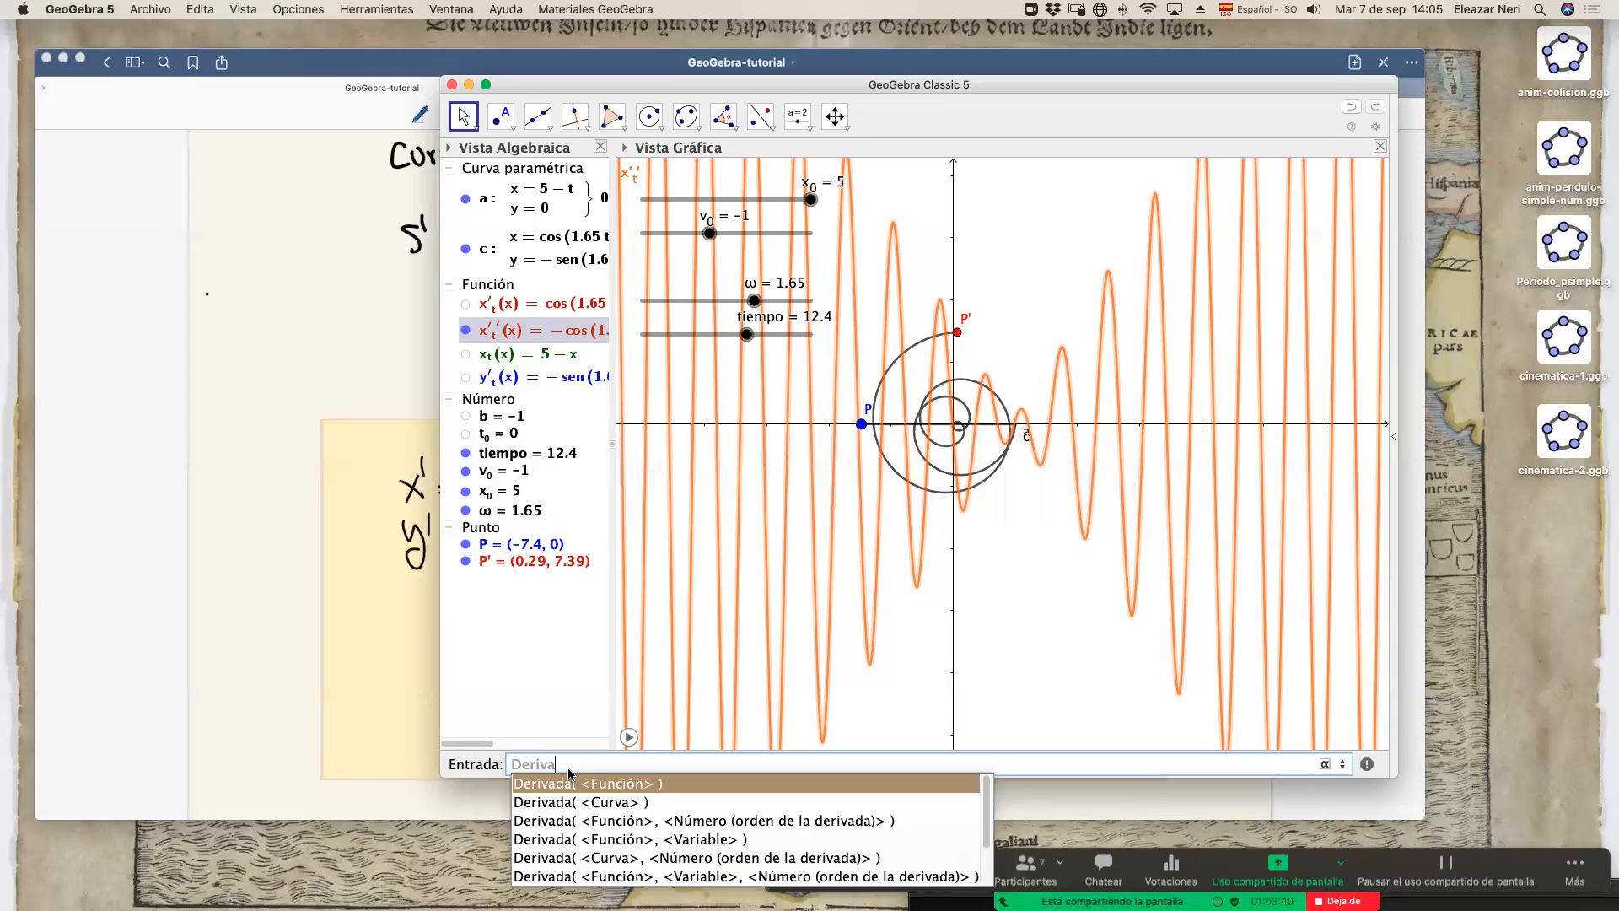
pyautogui.press('Return')
pyautogui.write('y')
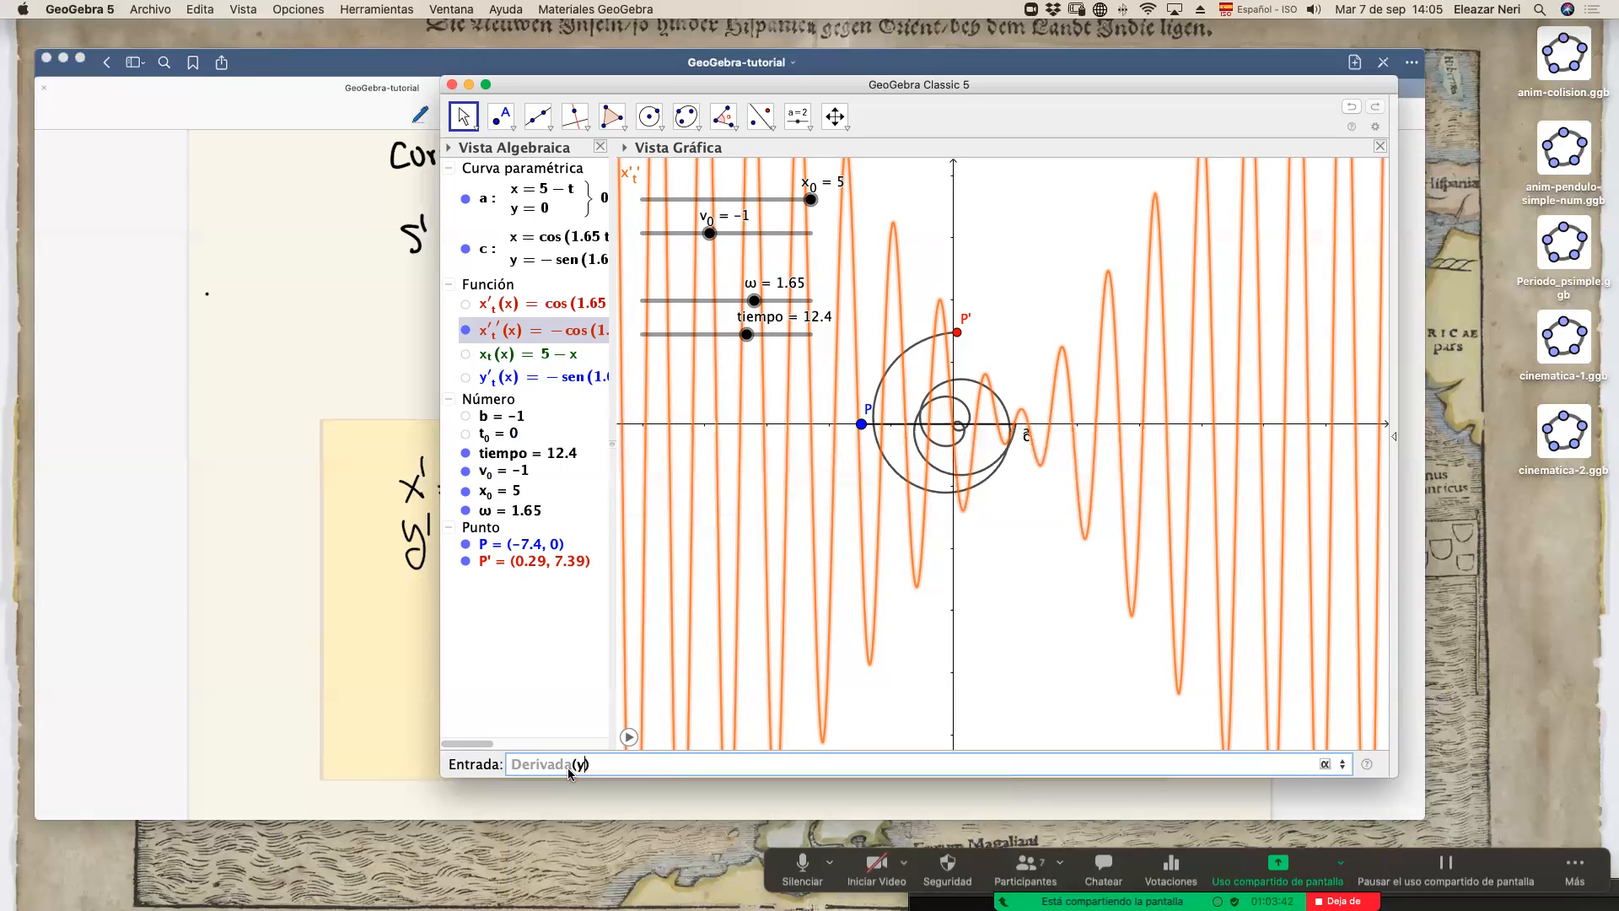
pyautogui.write("'_t")
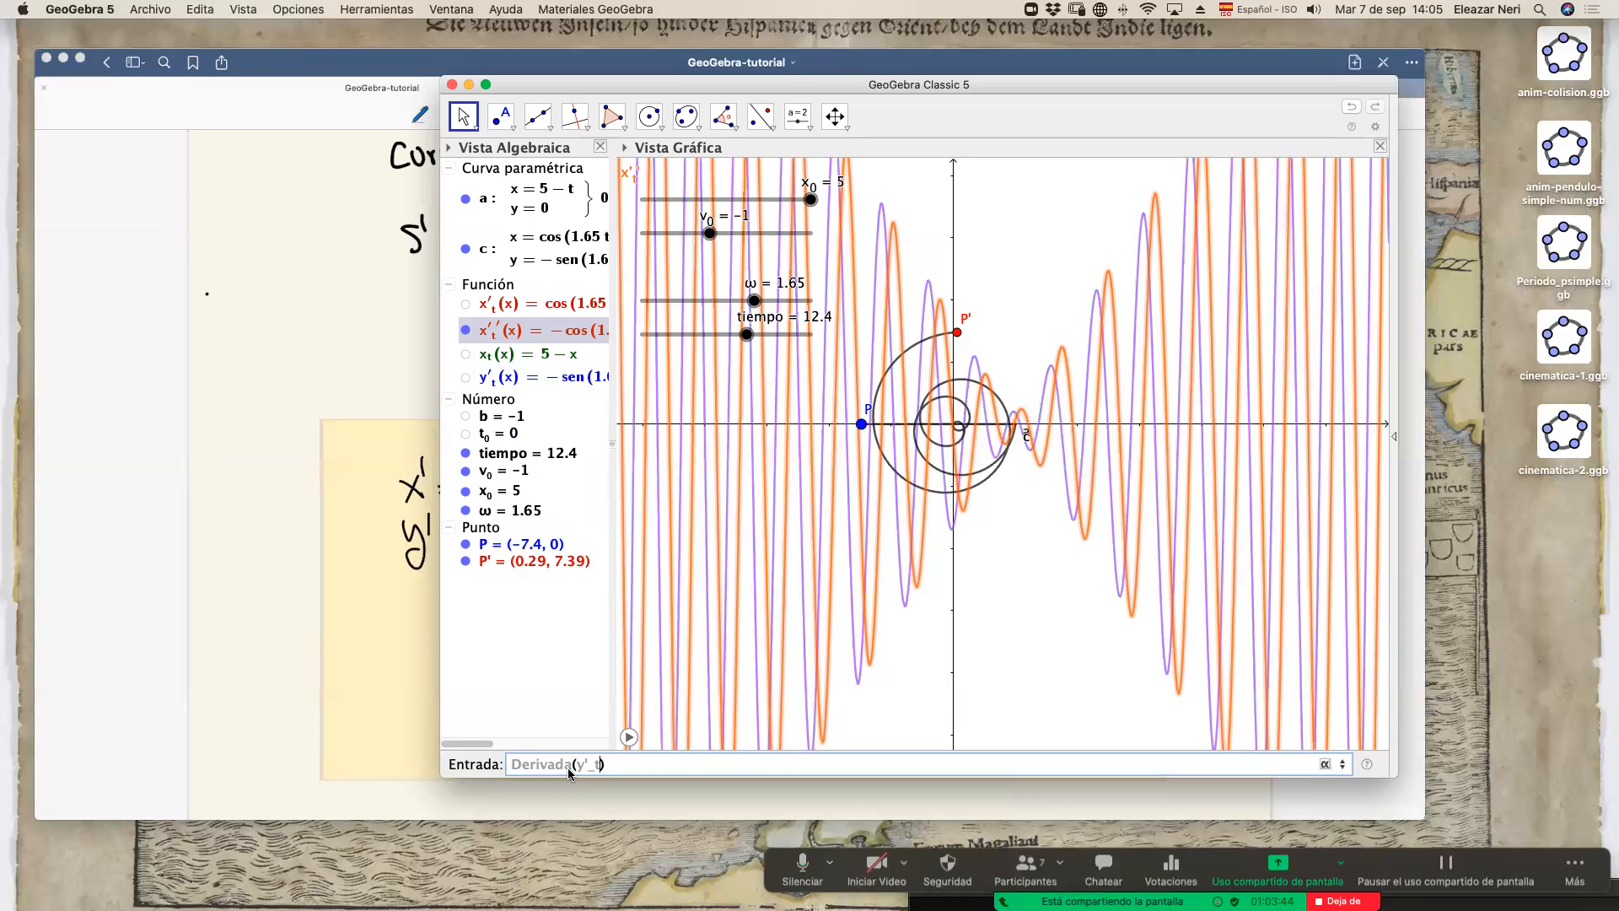
pyautogui.press('Return')
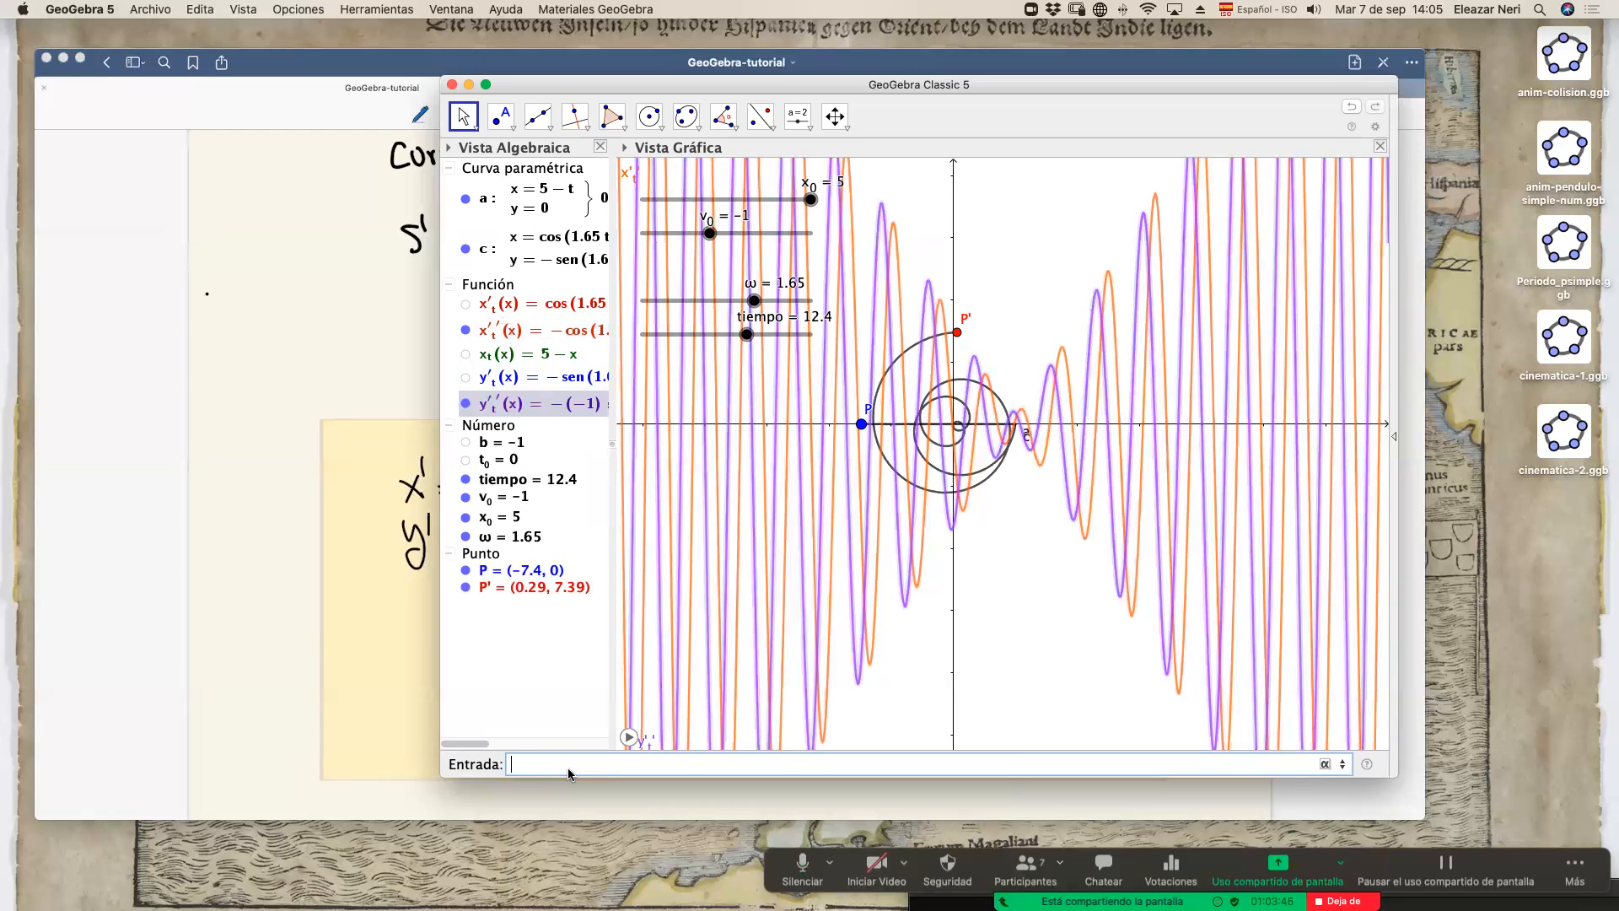
pyautogui.click(516, 412)
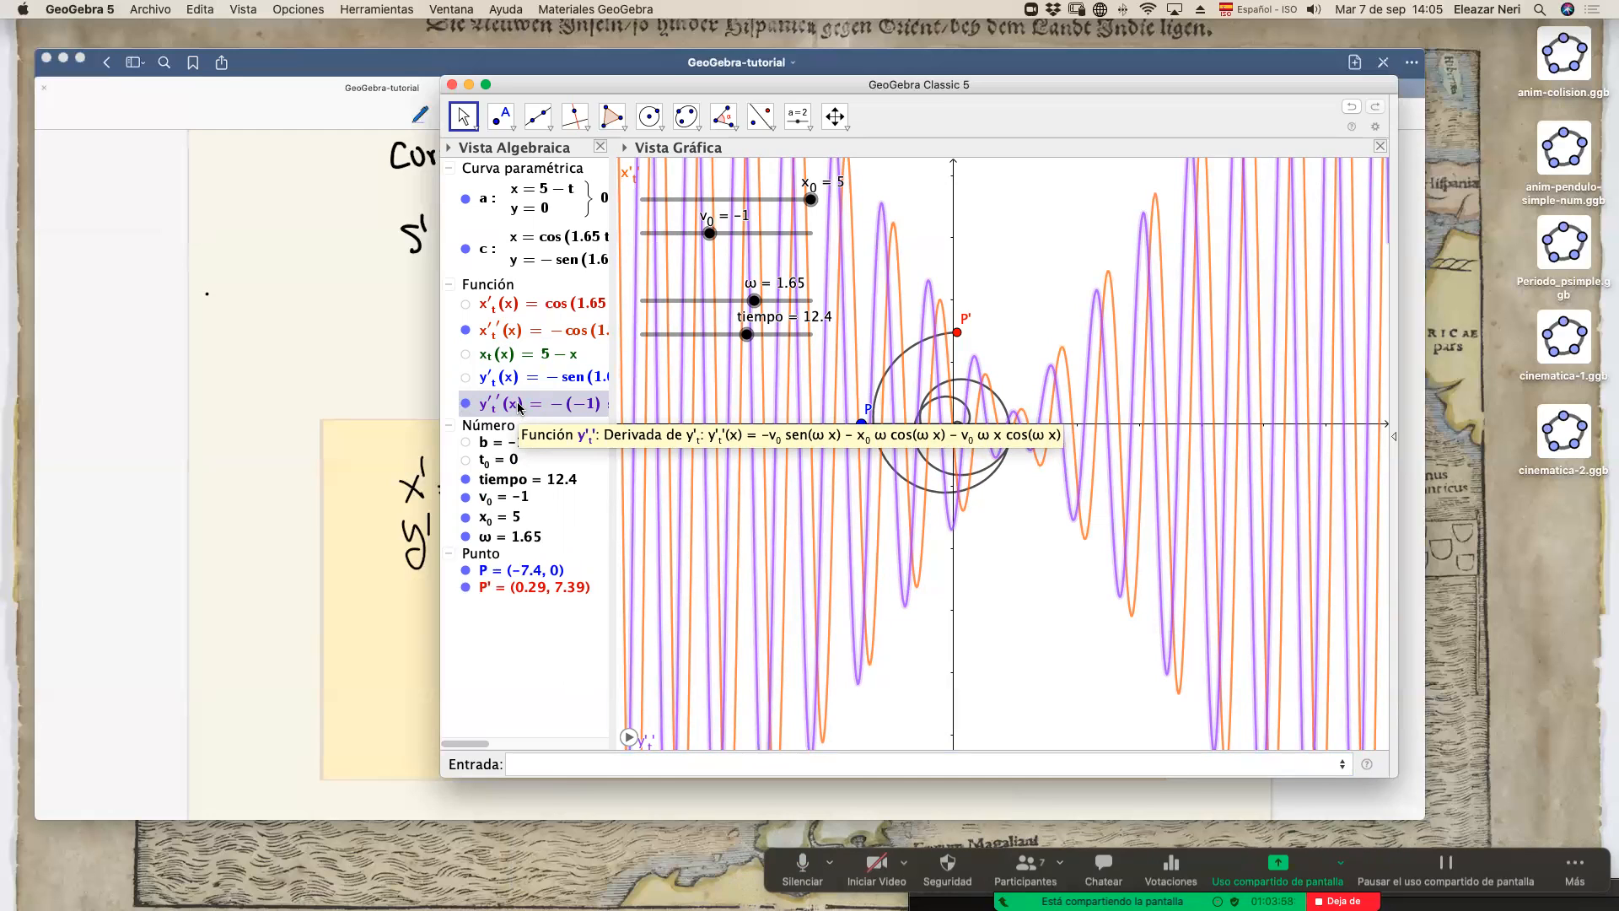
pyautogui.press('Delete')
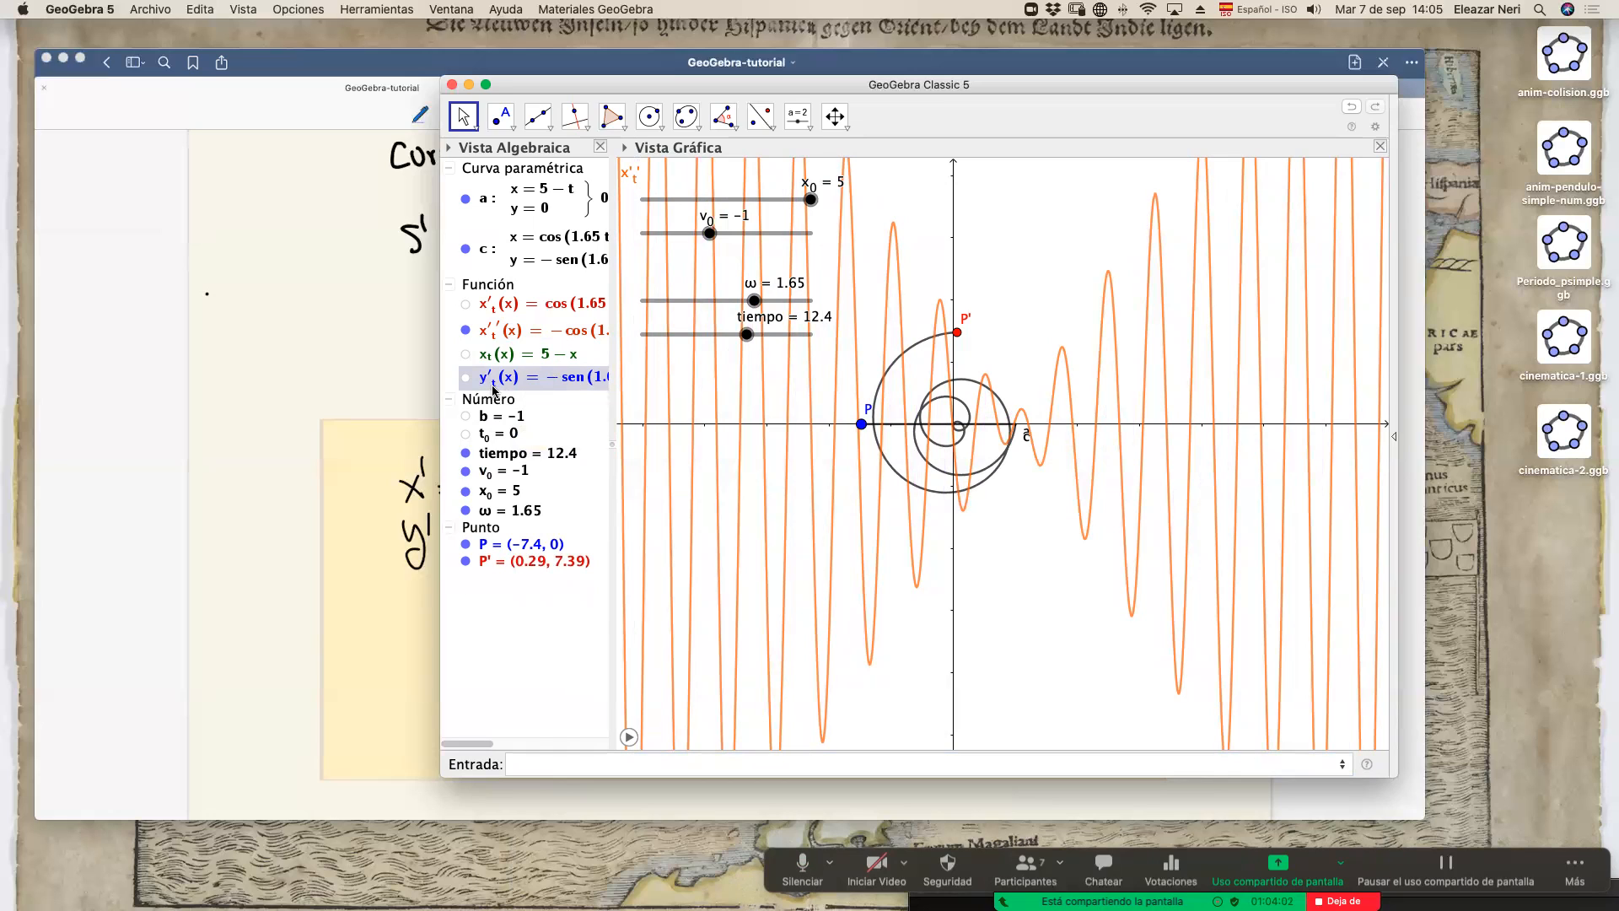
# Create a second derivative function of x'_t by entering Derivada(x'_t) again.
pyautogui.click(592, 764)
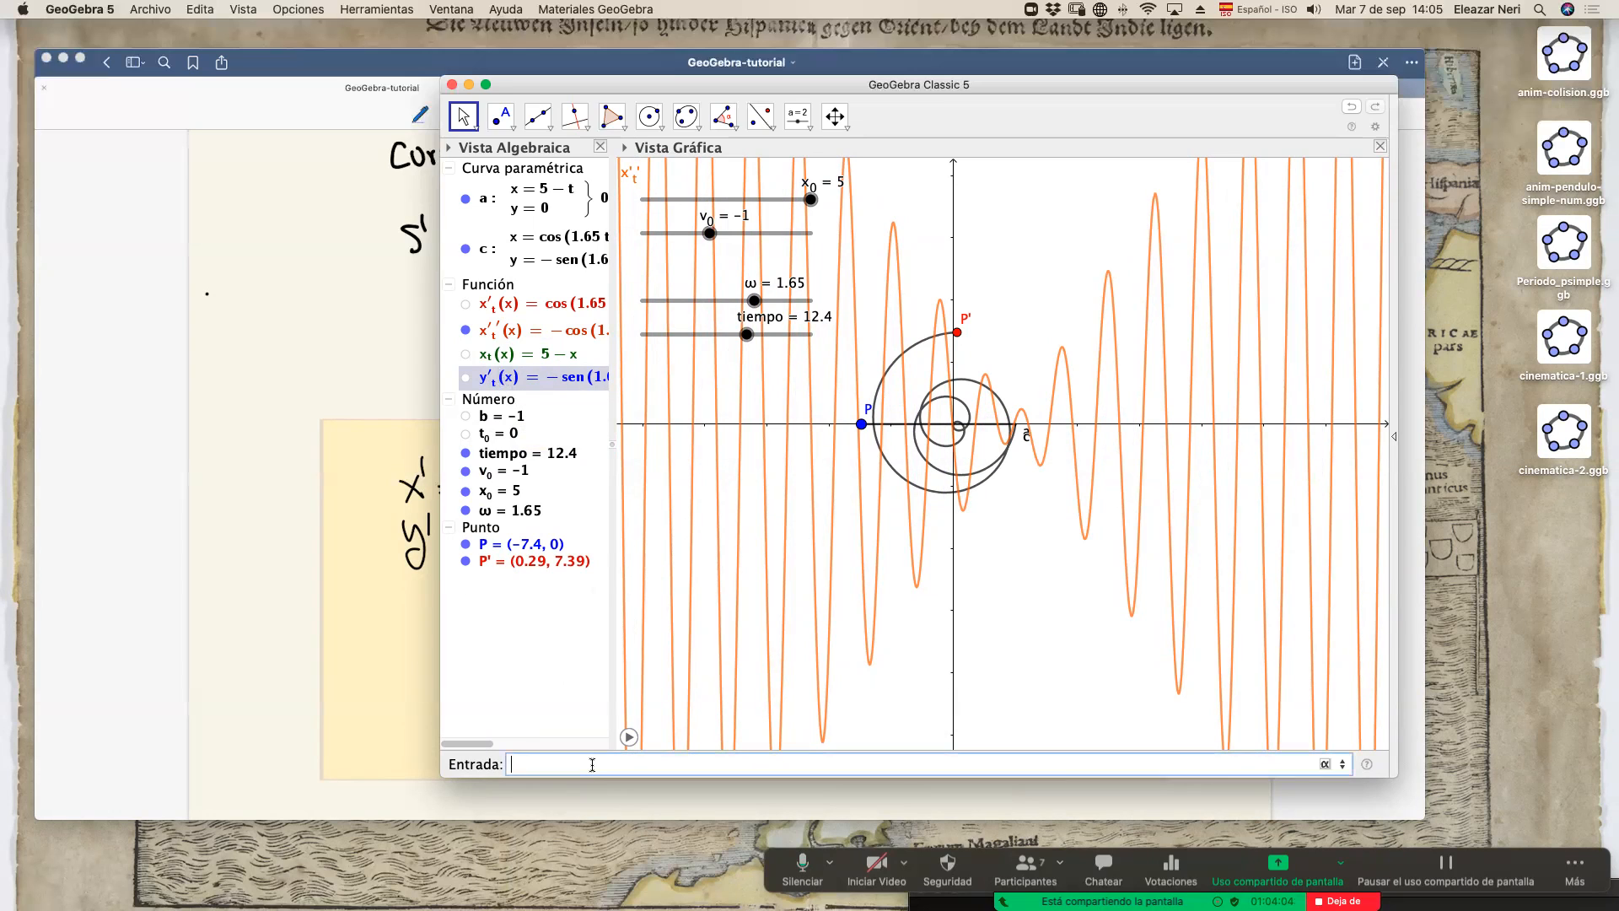
pyautogui.write('Der')
pyautogui.press('BackSpace')
pyautogui.write("rivada(x't")
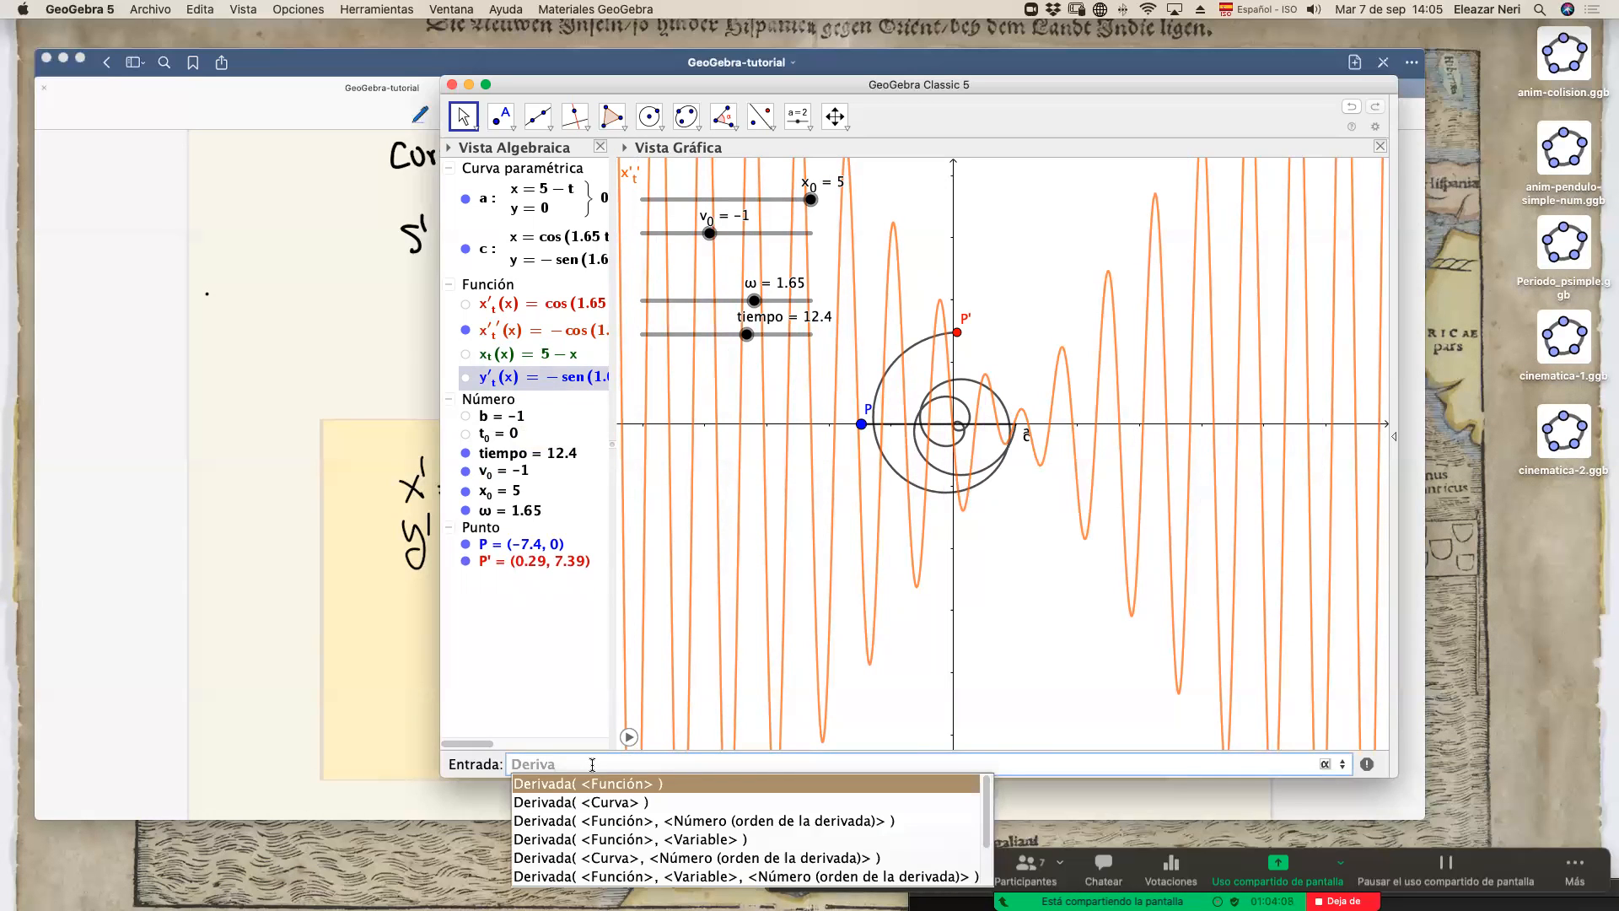
pyautogui.press('Return')
pyautogui.write("x'_t)")
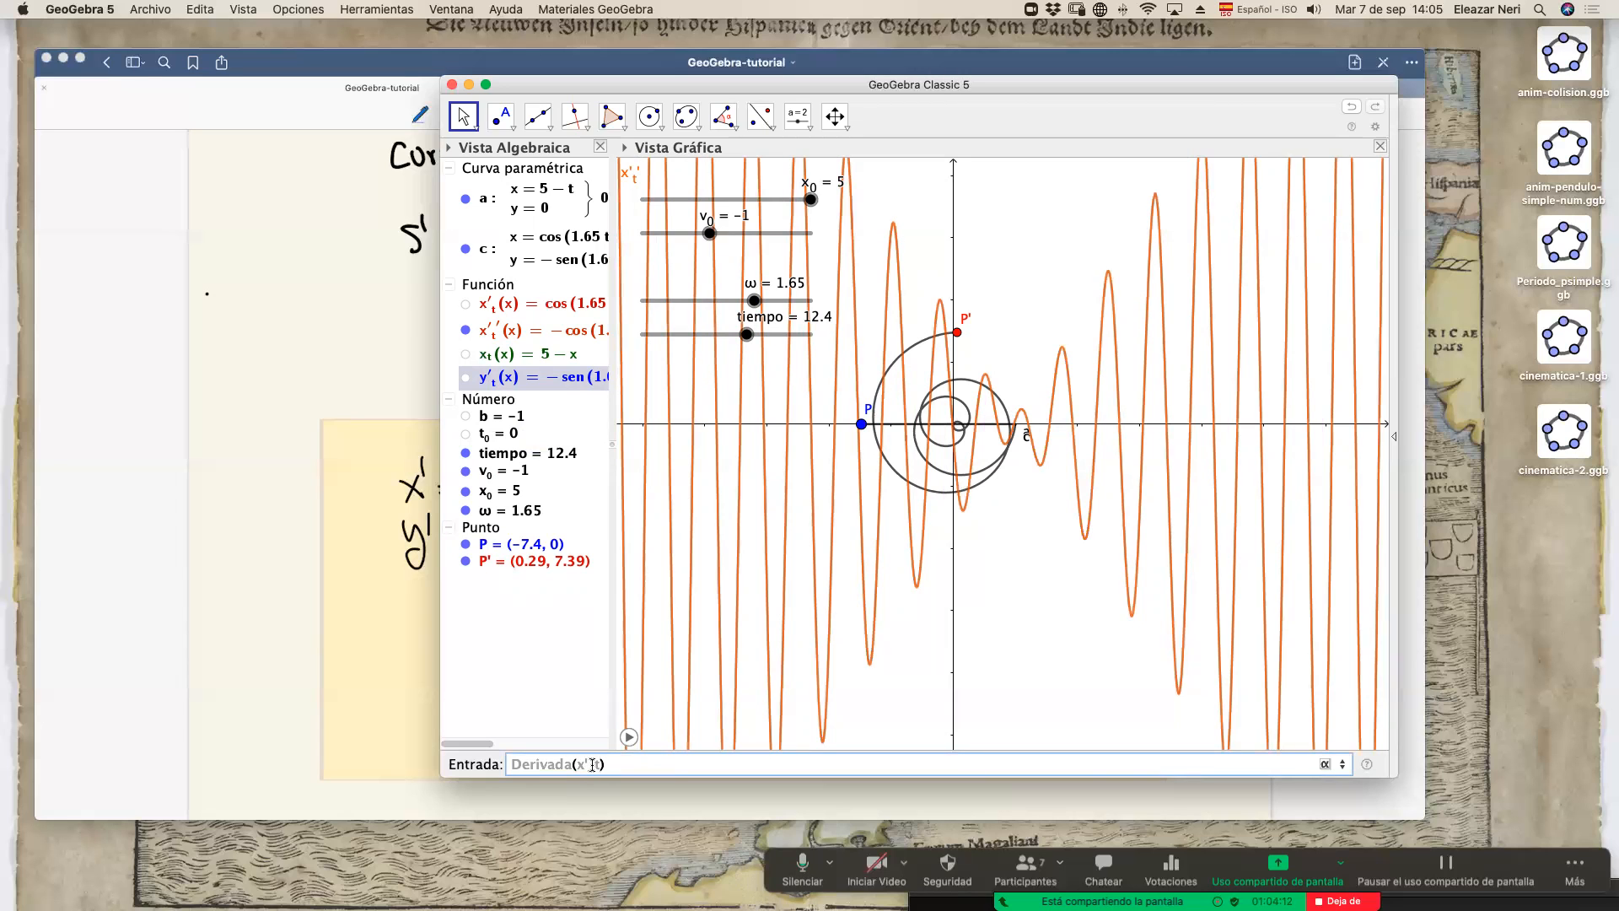
pyautogui.press('Return')
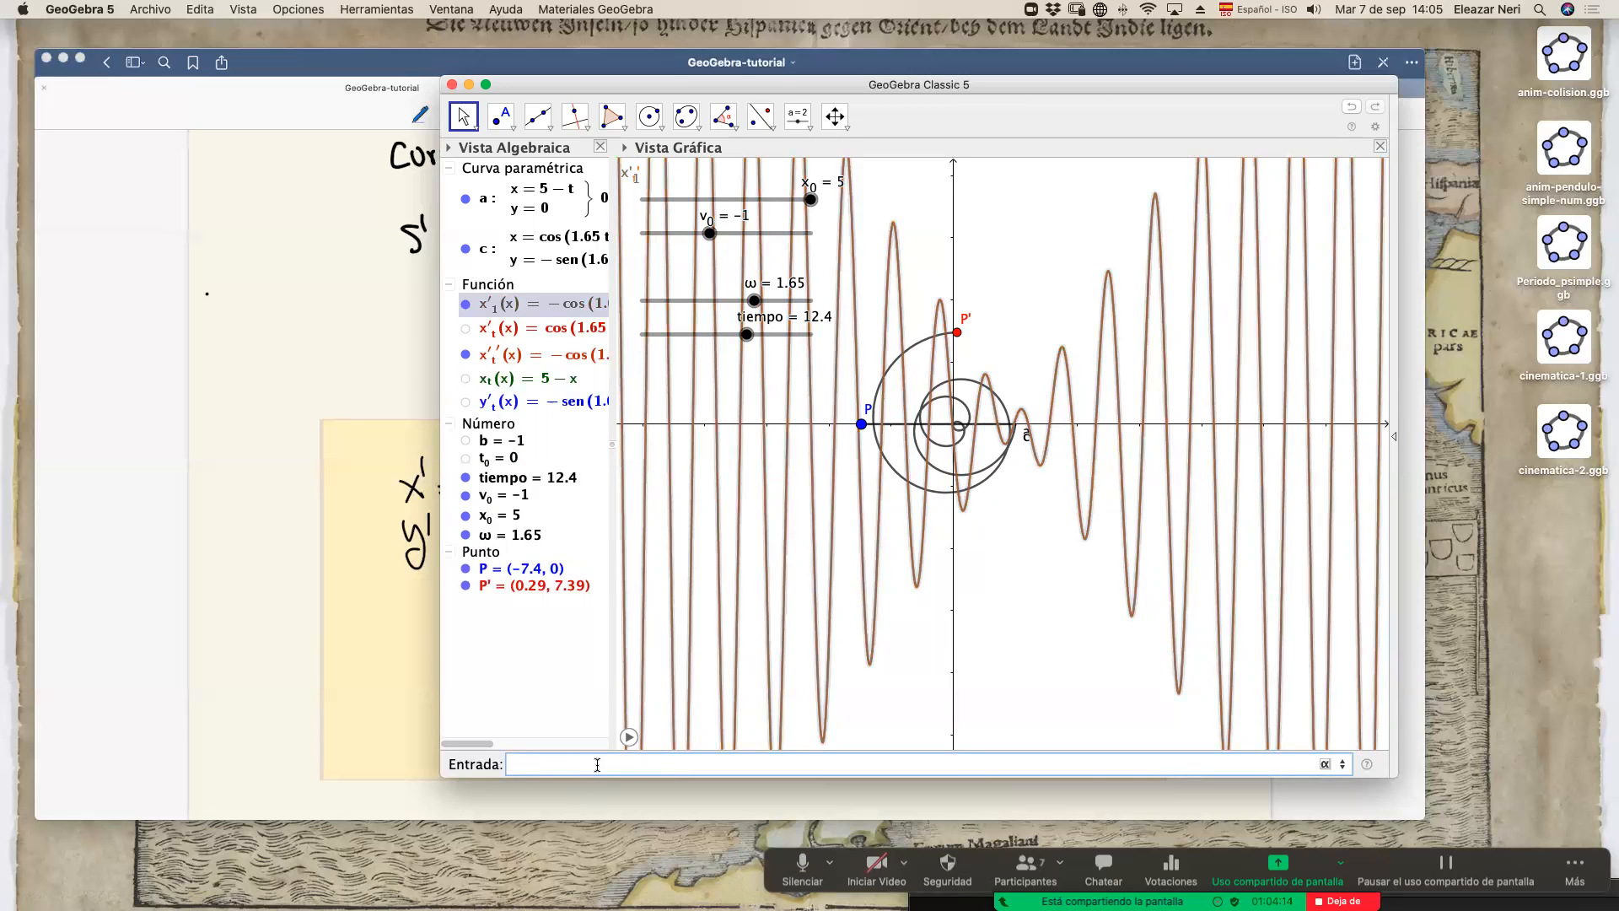
# Reposition and widen the GeoGebra window and its Algebra View to compare the definitions of the two x'_t derivatives.
pyautogui.moveTo(611, 87); pyautogui.dragTo(557, 88)
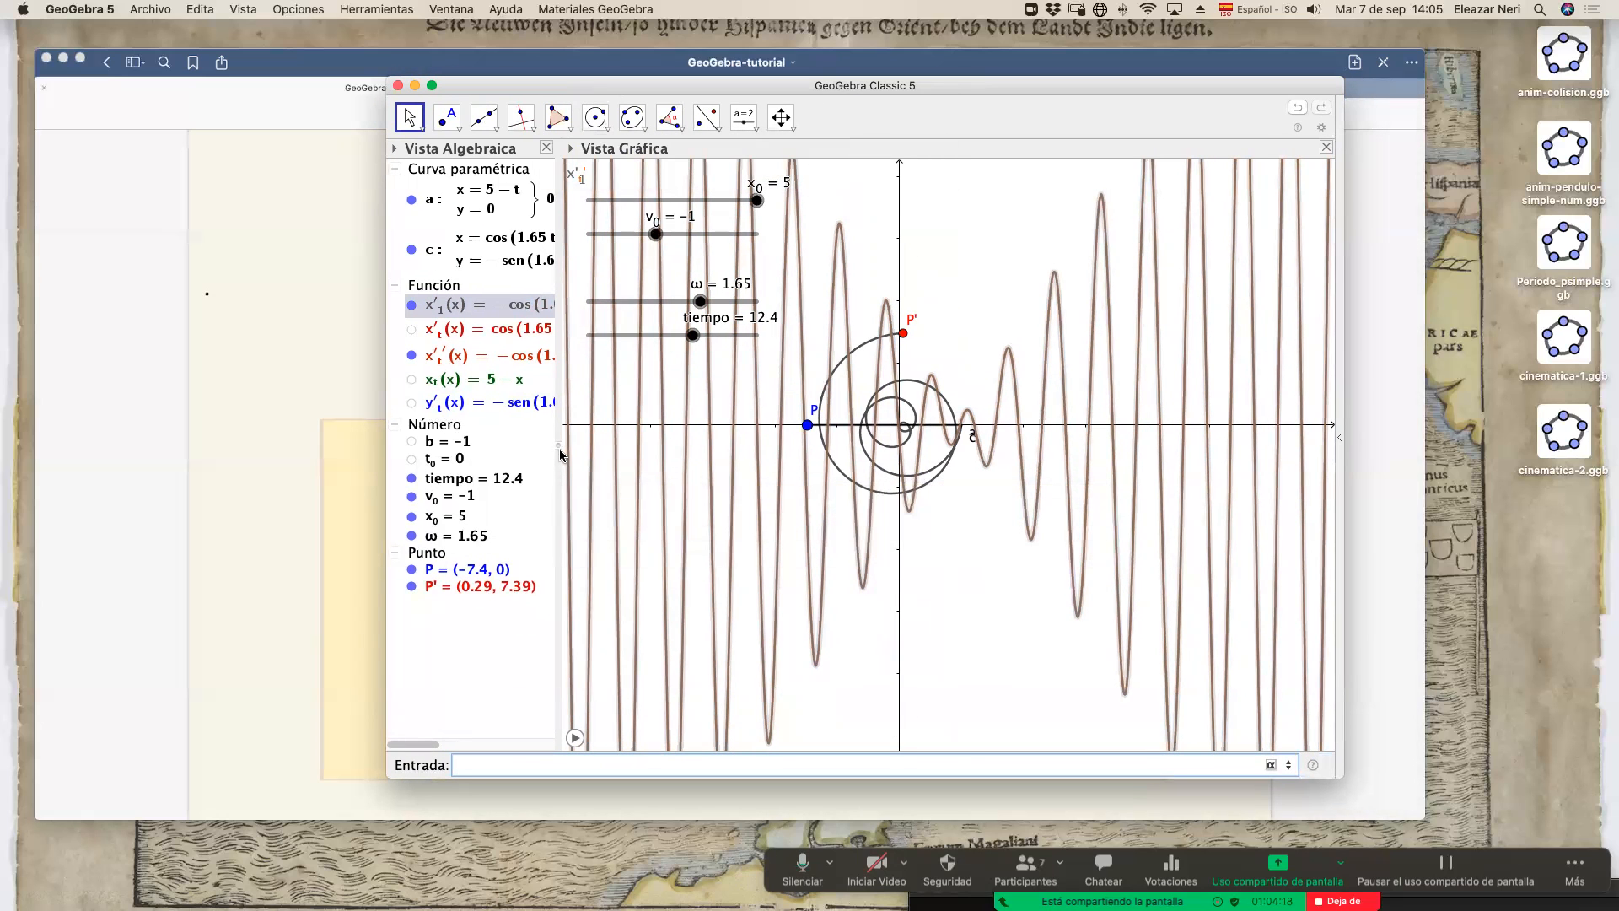
pyautogui.moveTo(561, 455); pyautogui.dragTo(617, 458)
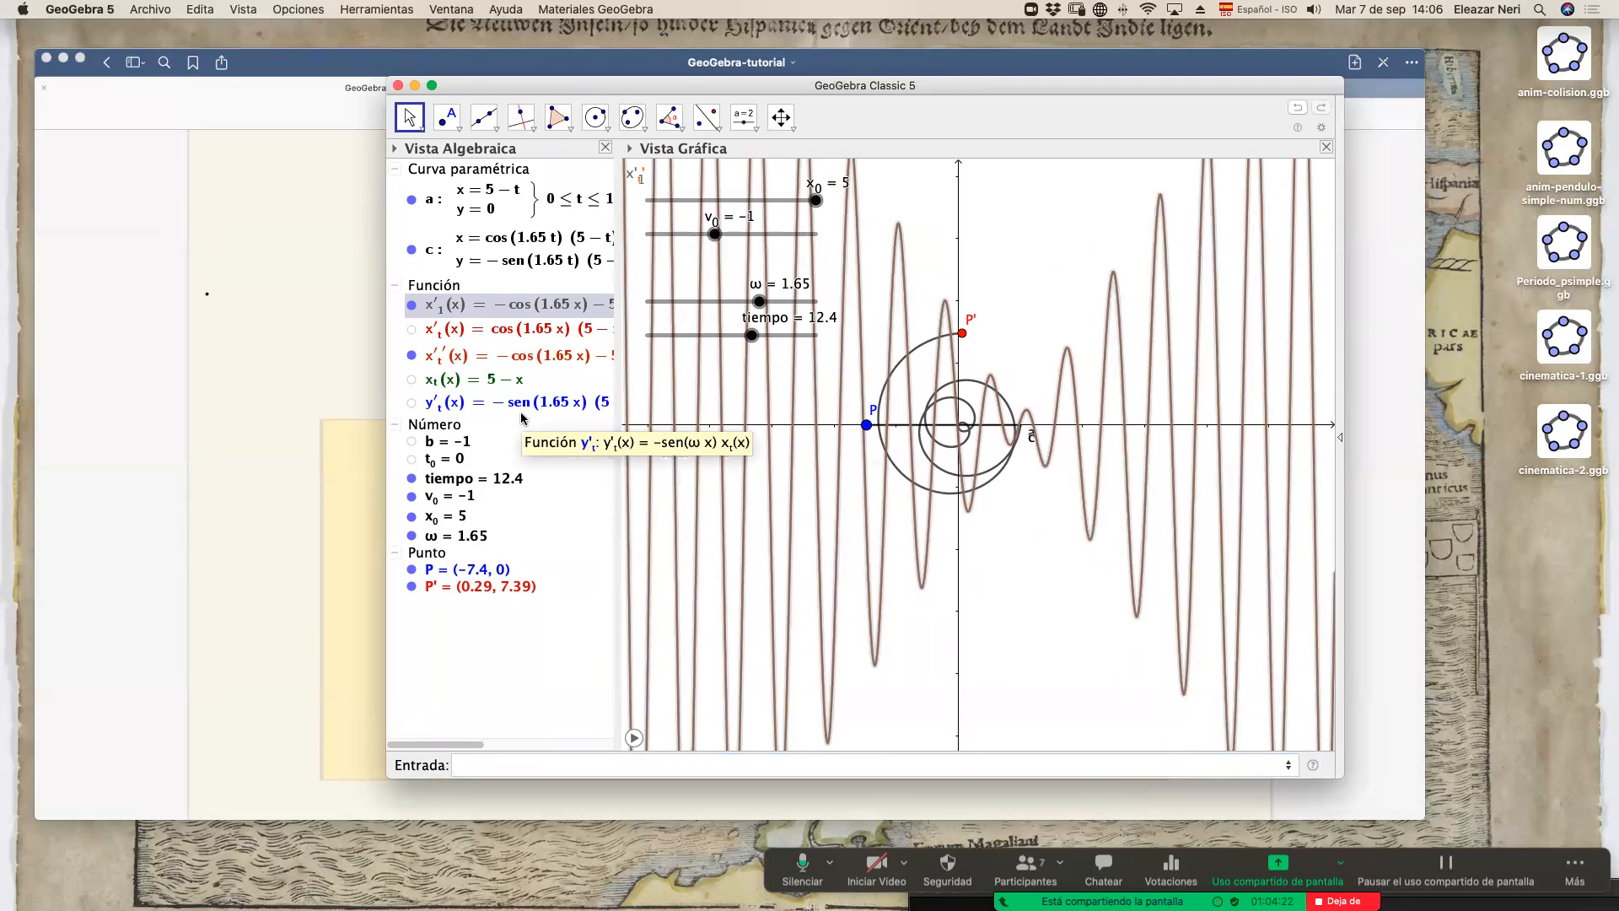
pyautogui.moveTo(596, 89); pyautogui.dragTo(556, 97)
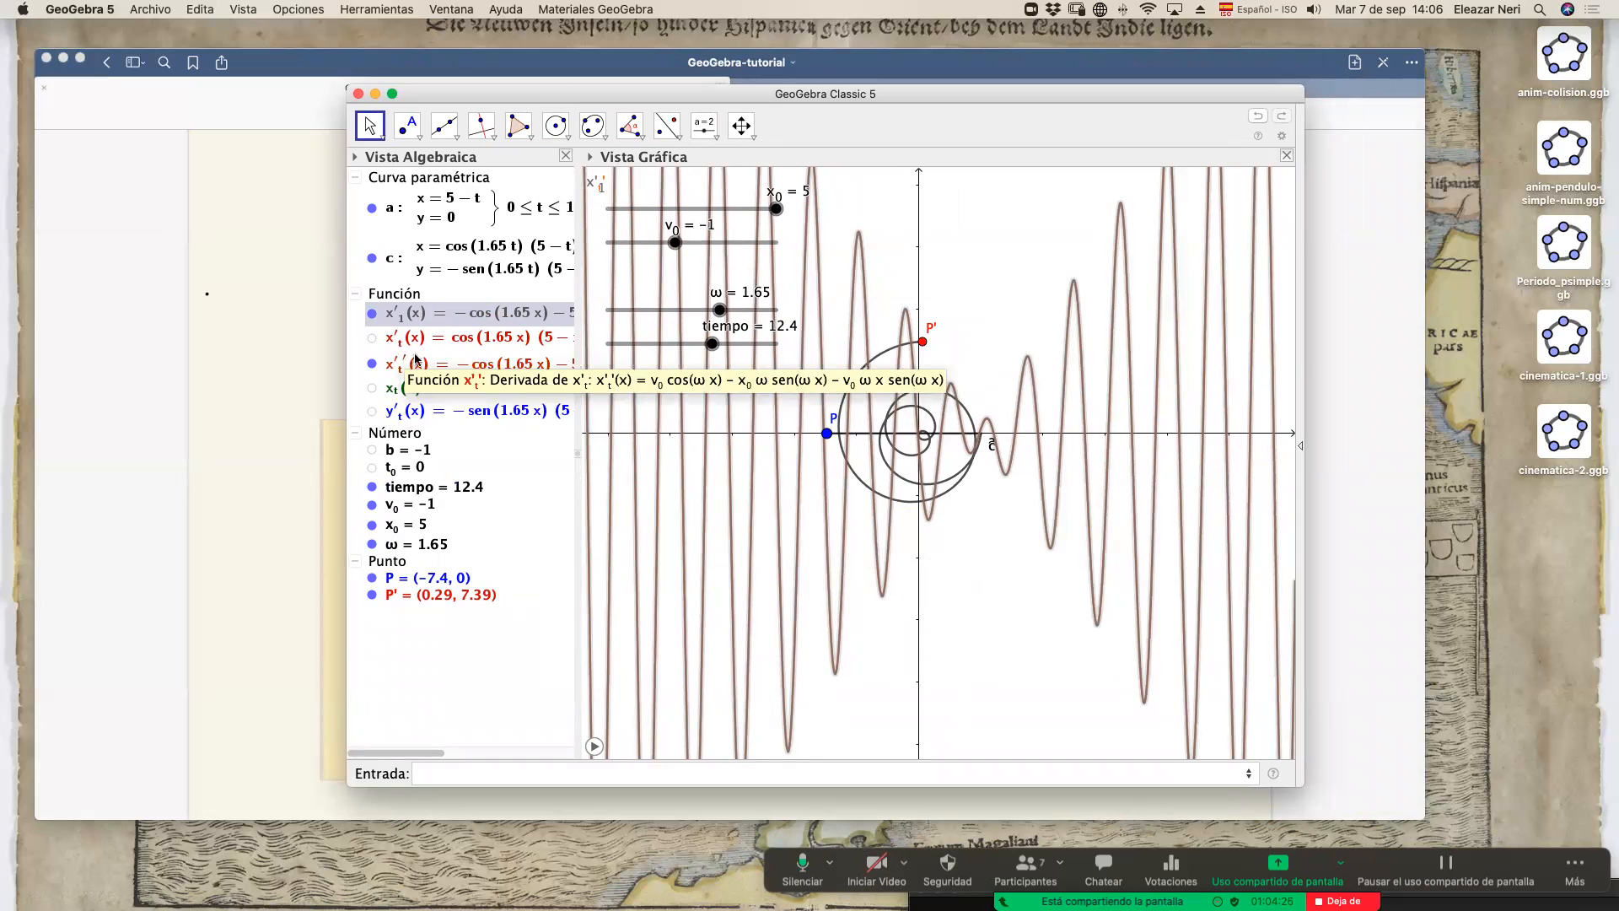
pyautogui.moveTo(528, 94); pyautogui.dragTo(503, 94)
pyautogui.moveTo(1271, 780); pyautogui.dragTo(1393, 787)
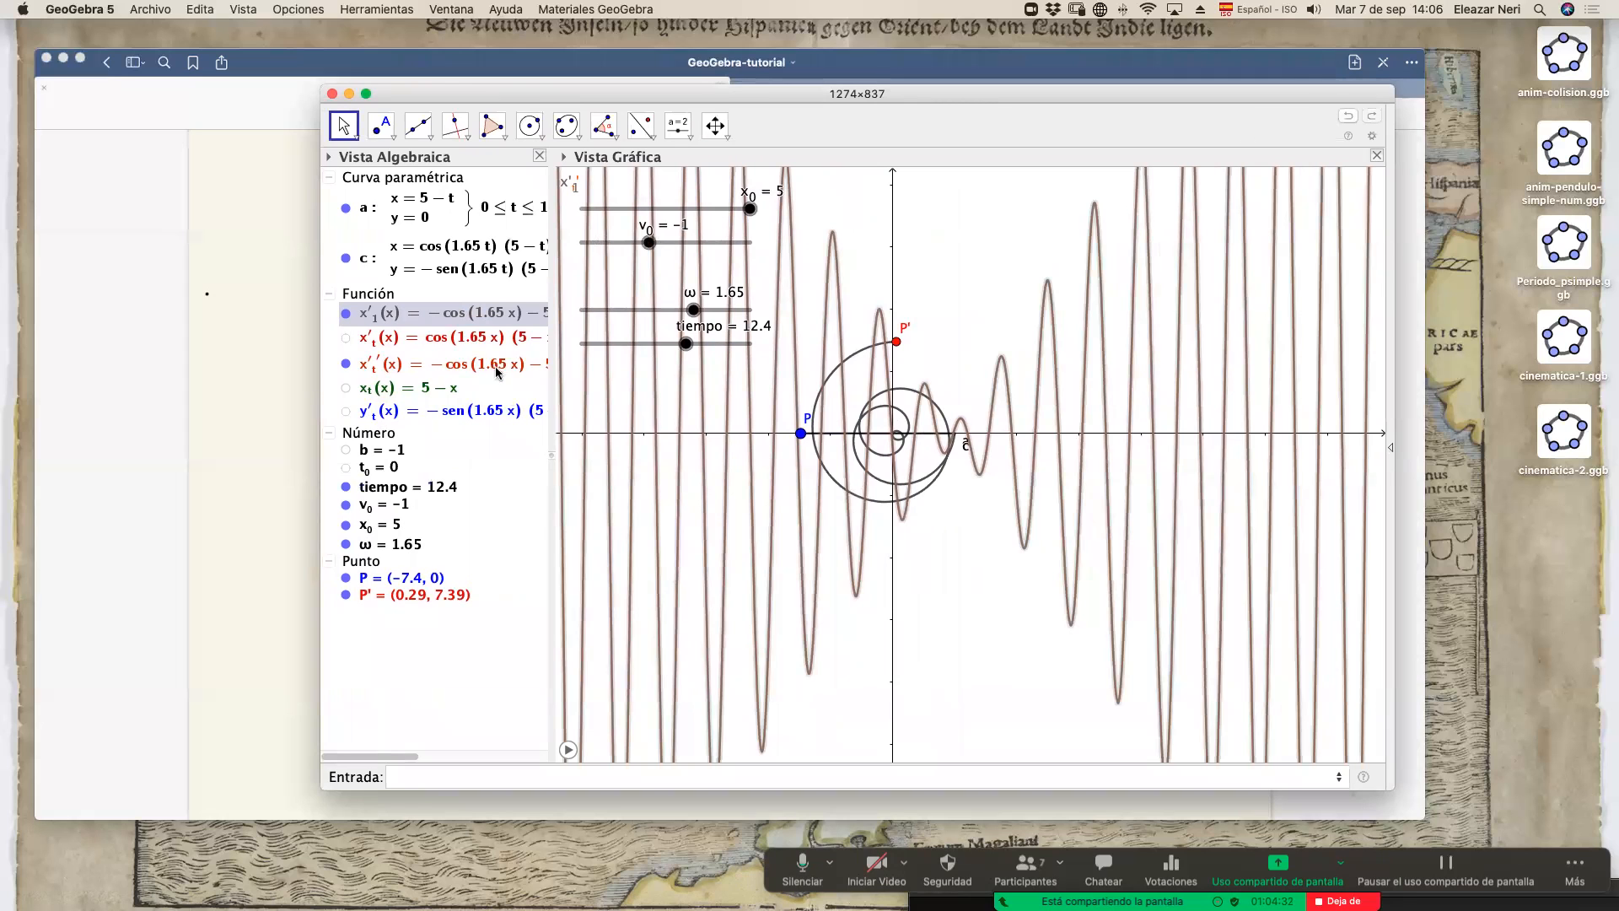
pyautogui.moveTo(461, 97); pyautogui.dragTo(451, 95)
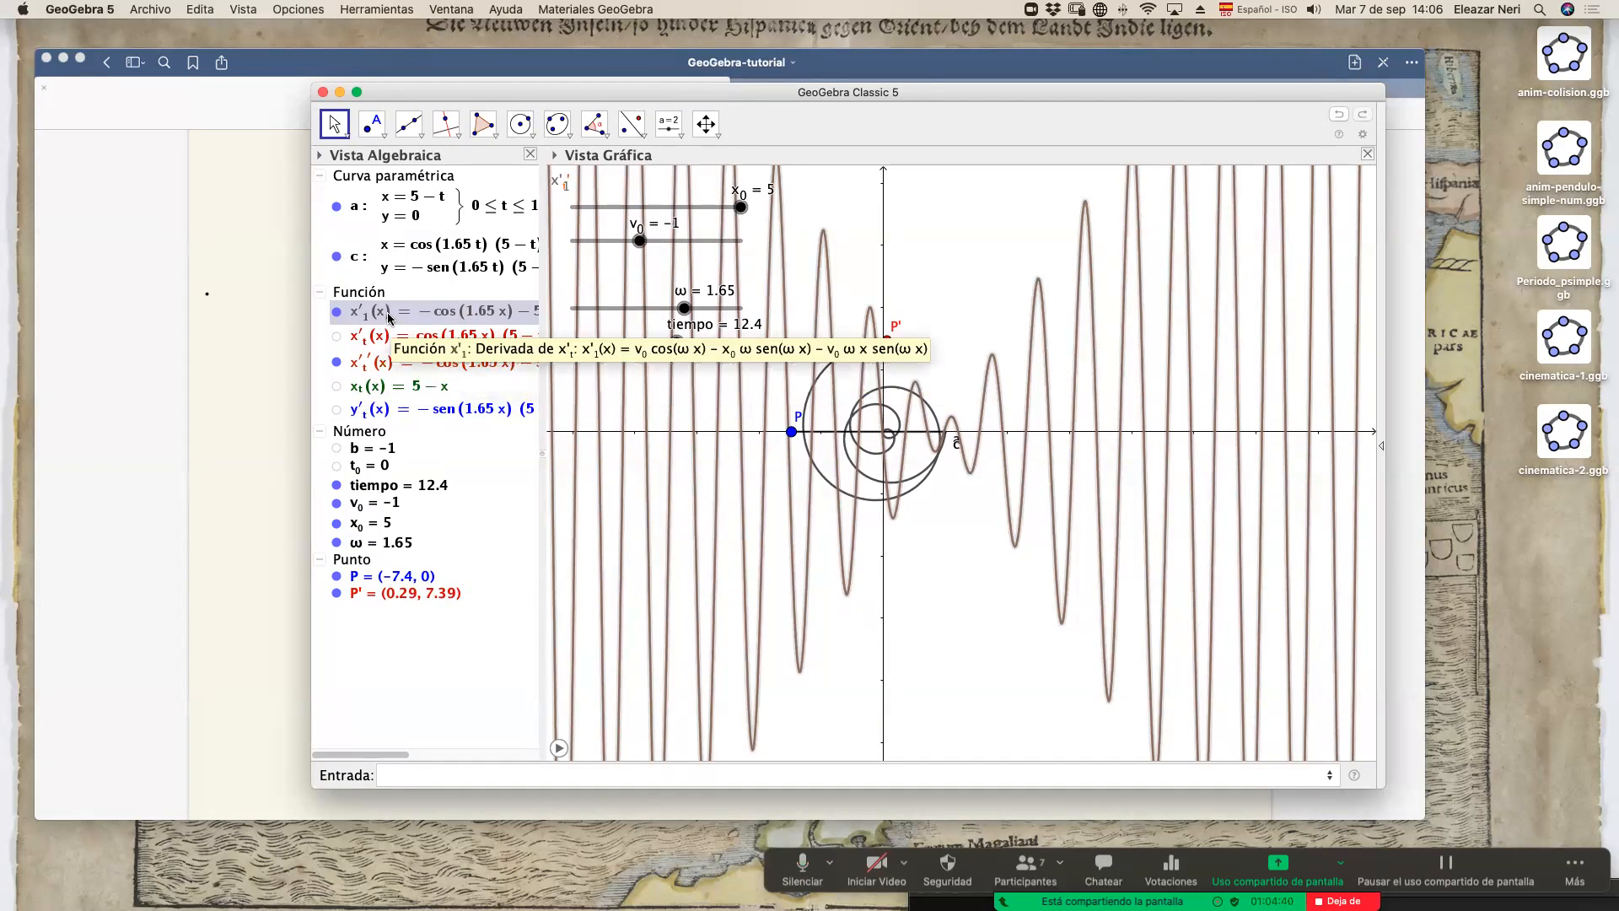
# Hide the graph of the first x'_t derivative and widen the Algebra View further.
pyautogui.click(336, 368)
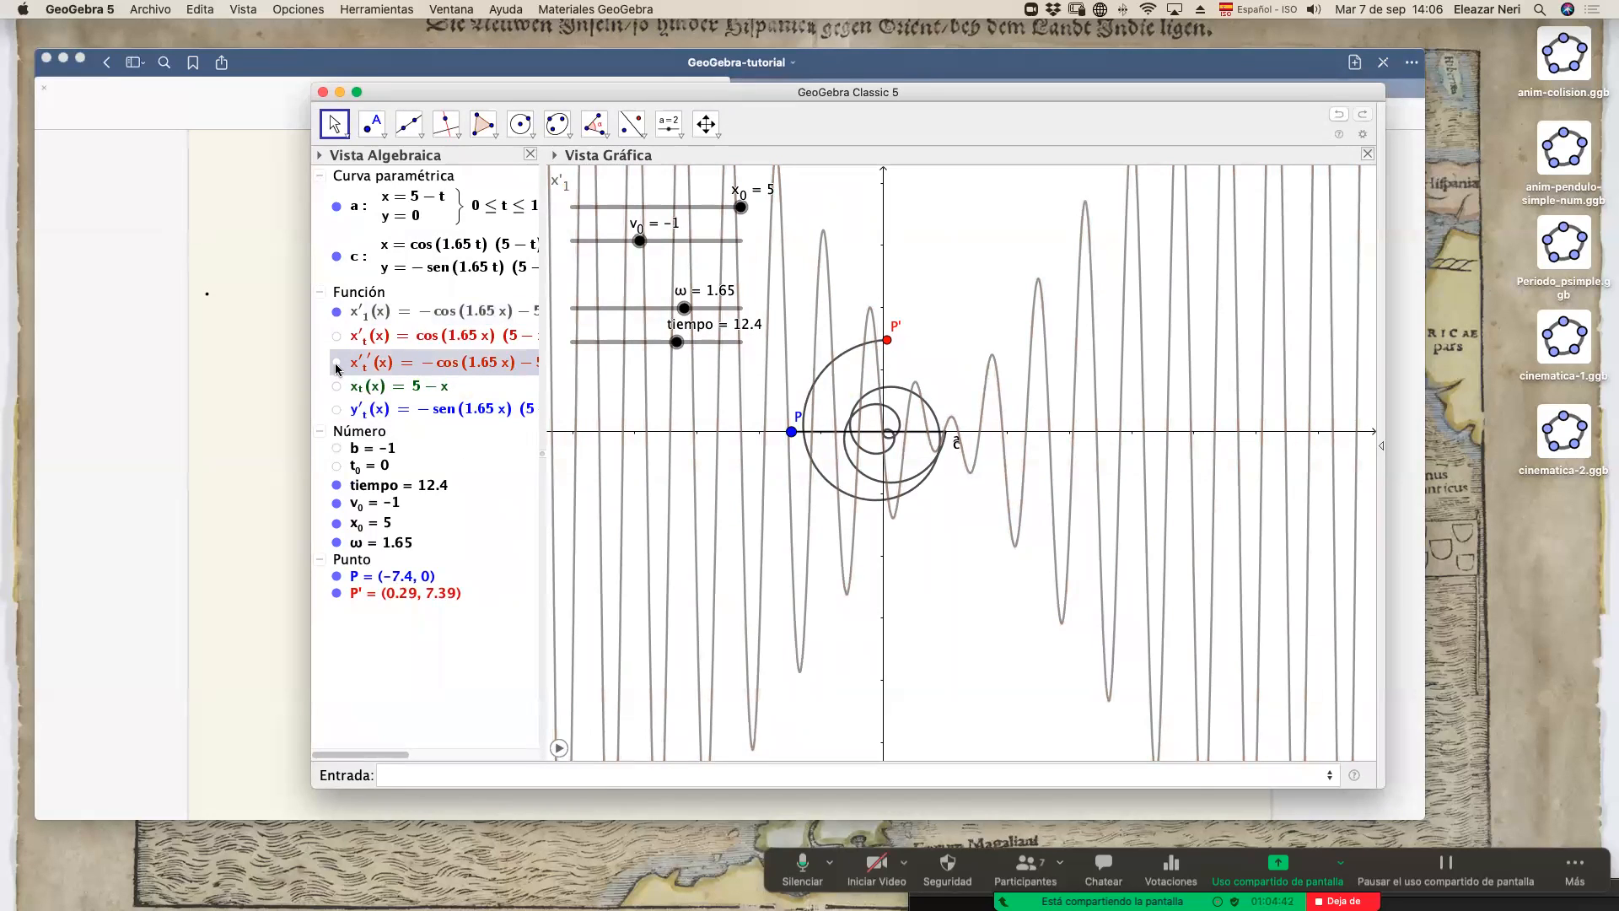
pyautogui.moveTo(542, 450); pyautogui.dragTo(632, 450)
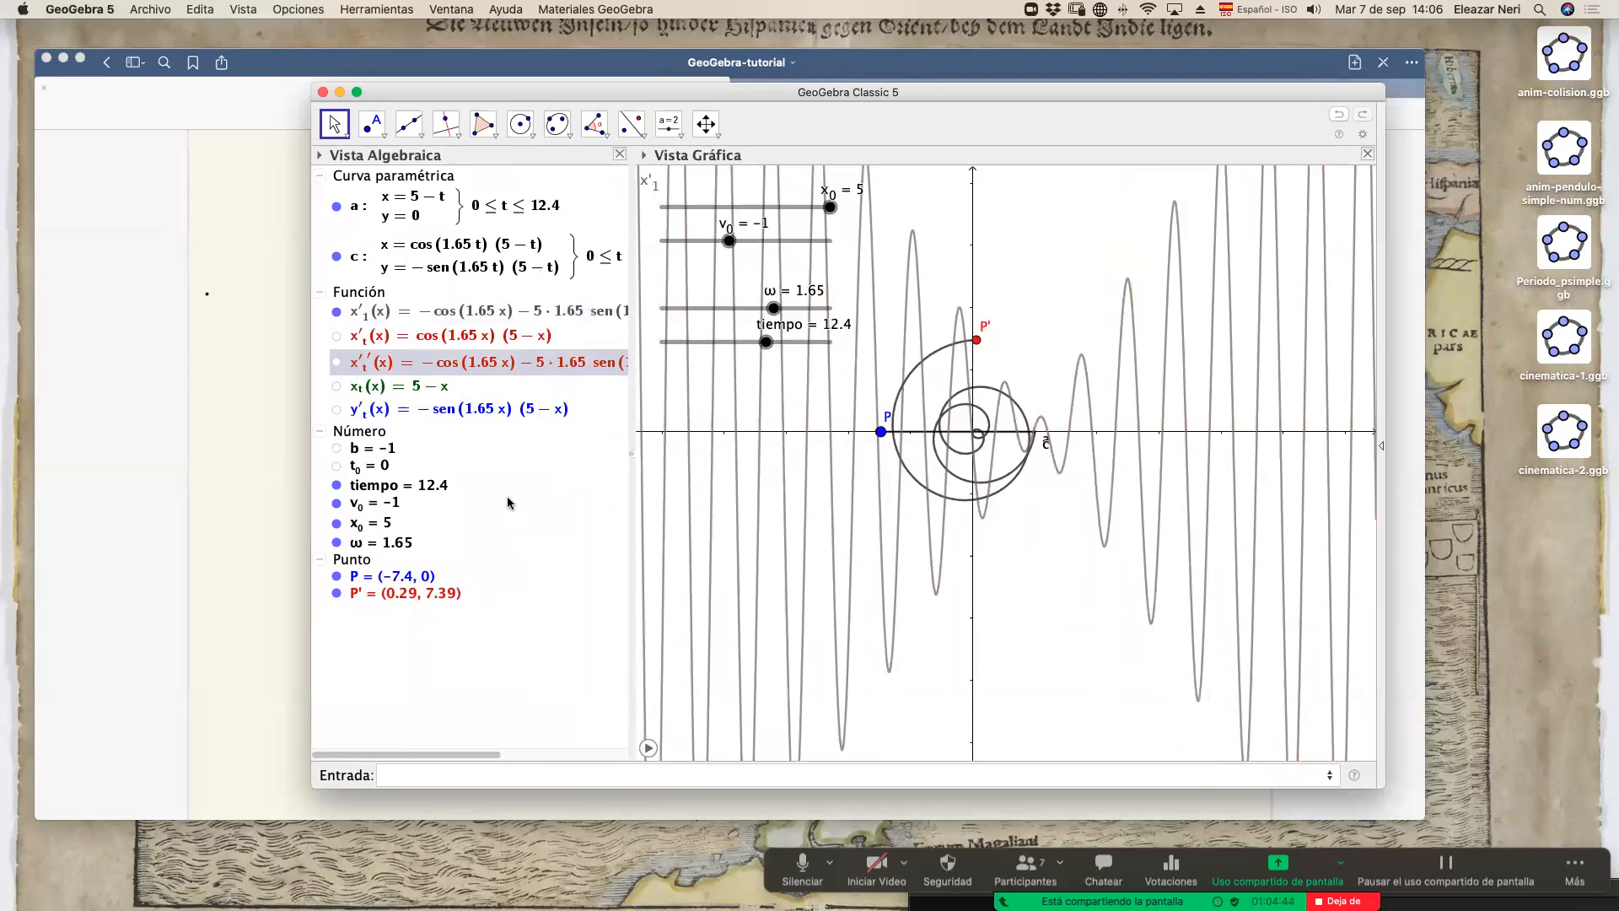
# Show the graph of x'_t, hide the graph of its derivative x'_1, and check how x'_t is defined.
pyautogui.click(337, 340)
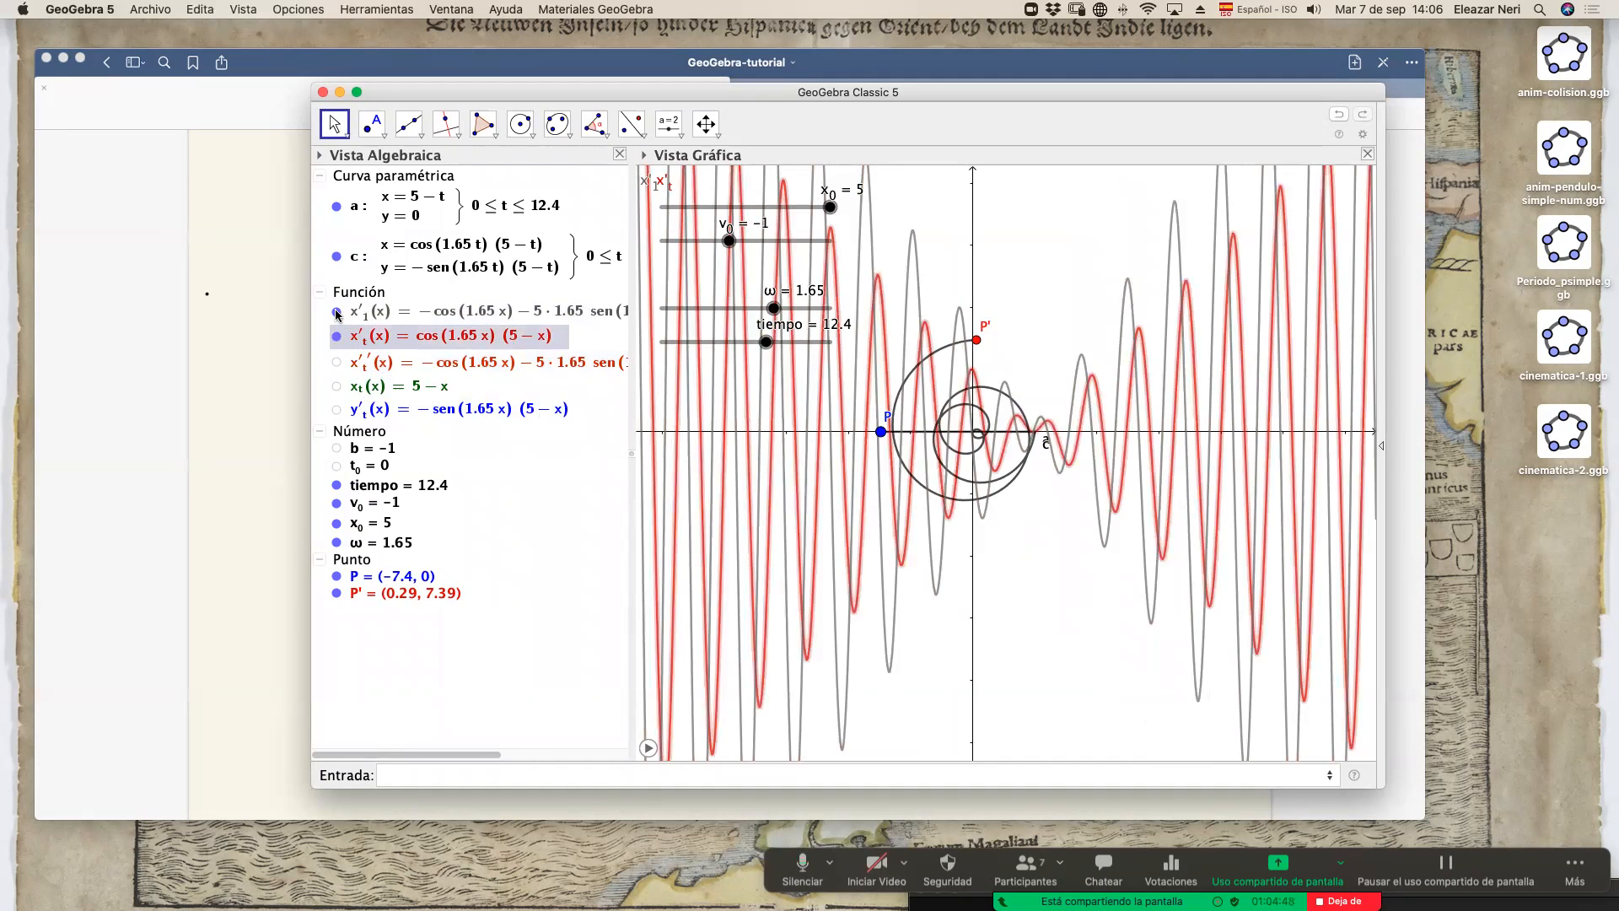
pyautogui.click(336, 311)
pyautogui.doubleClick(403, 342)
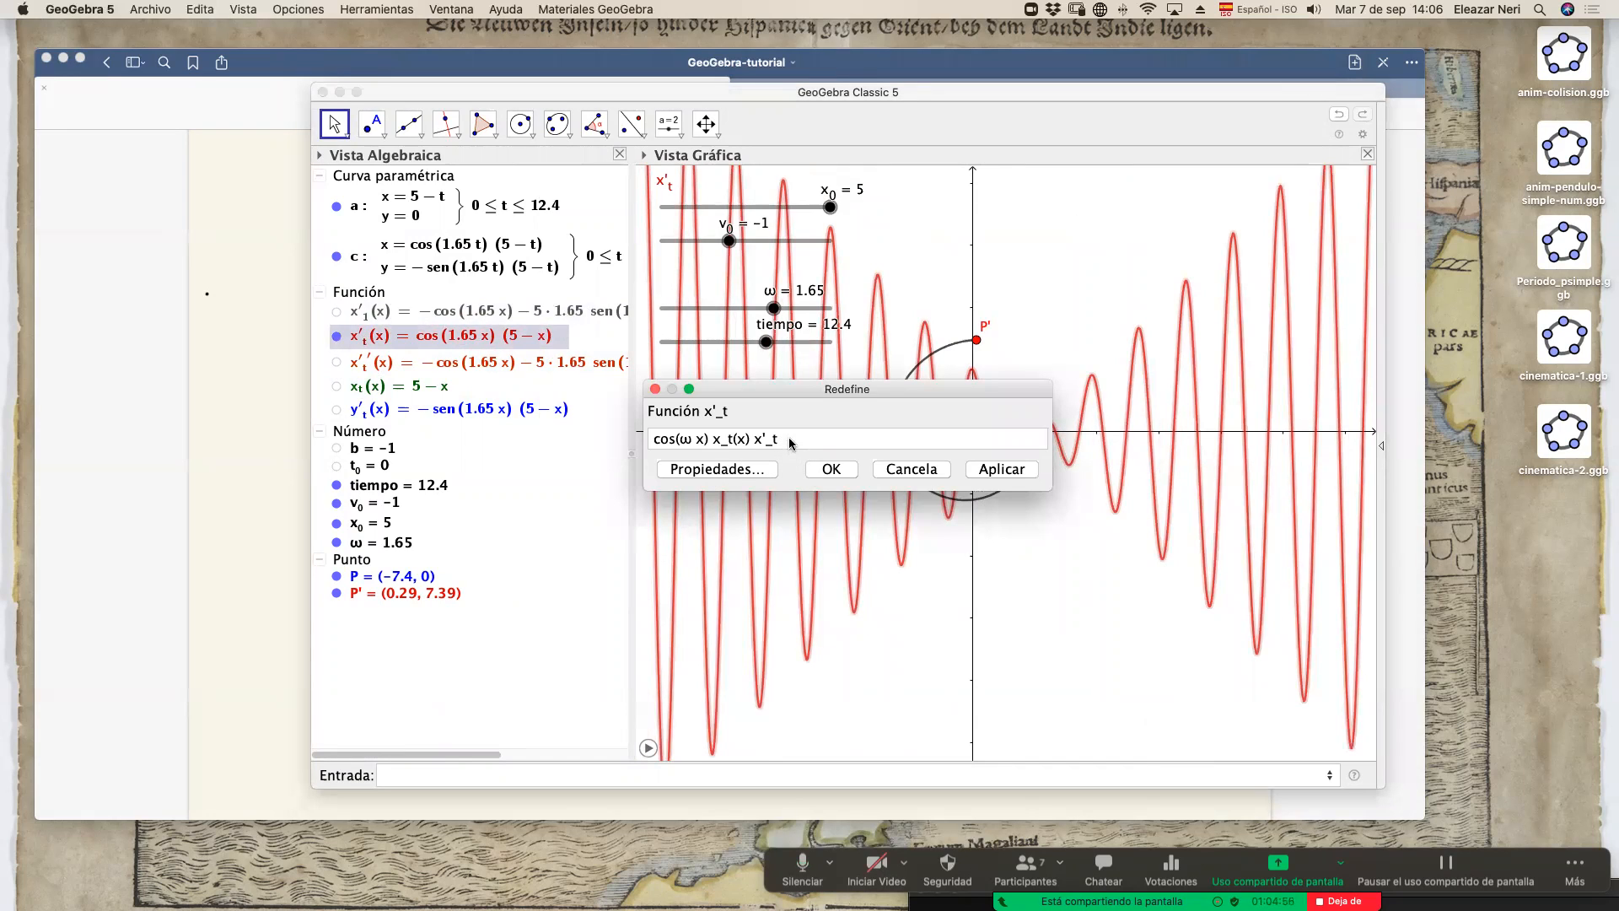
pyautogui.click(932, 469)
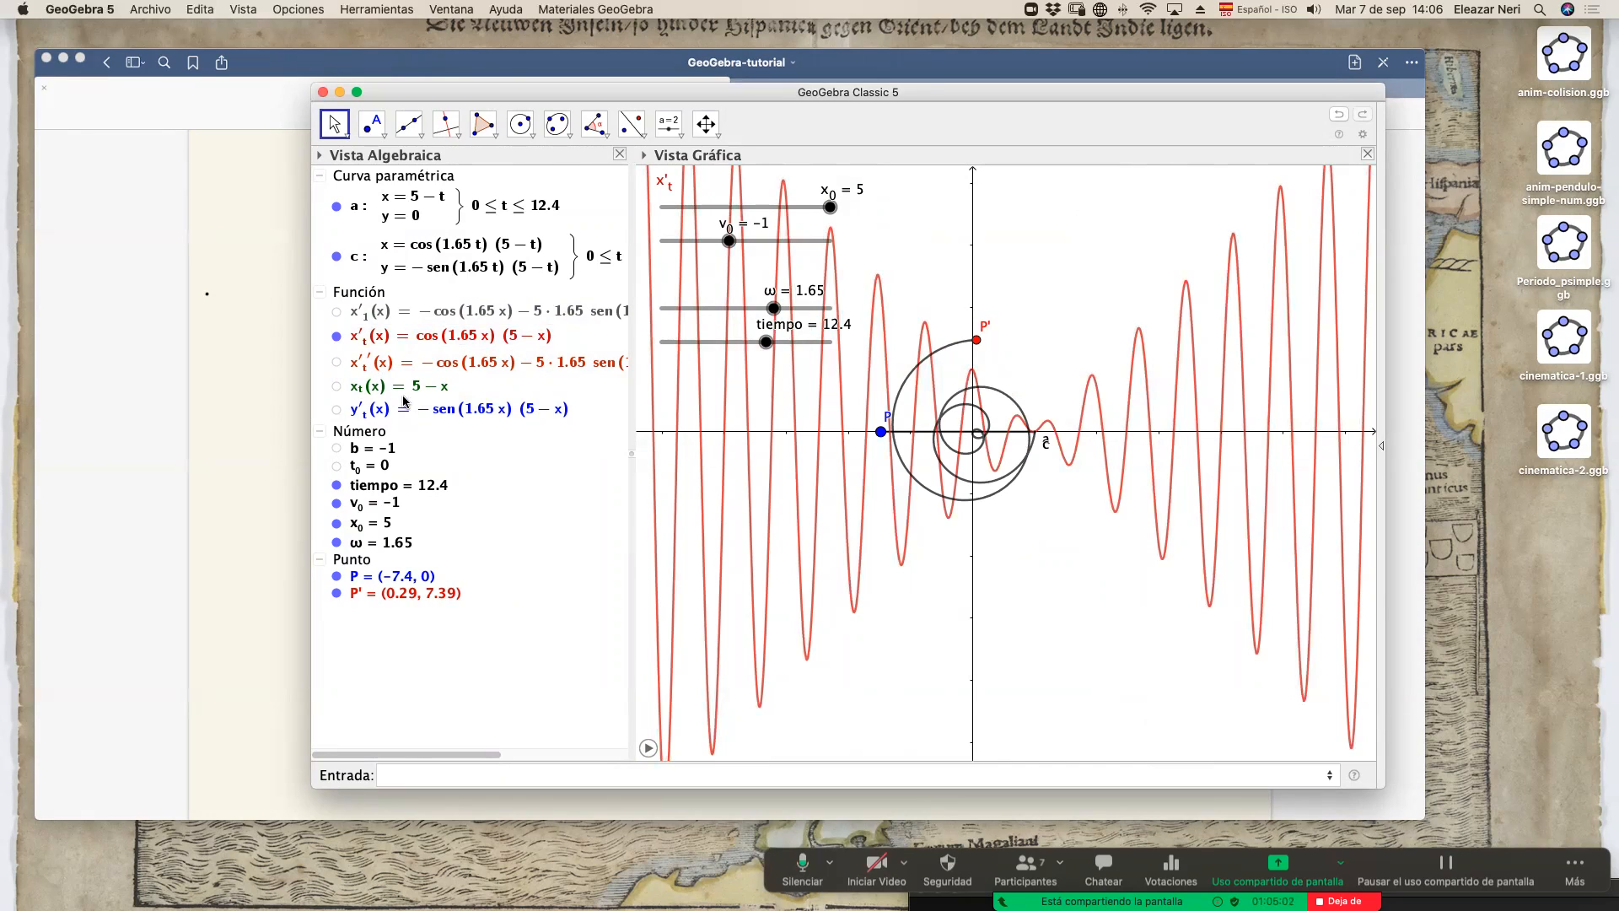
# Check the definition of function y'_t in its properties, keeping the Algebra View in sight.
pyautogui.moveTo(414, 384)
pyautogui.click(401, 413)
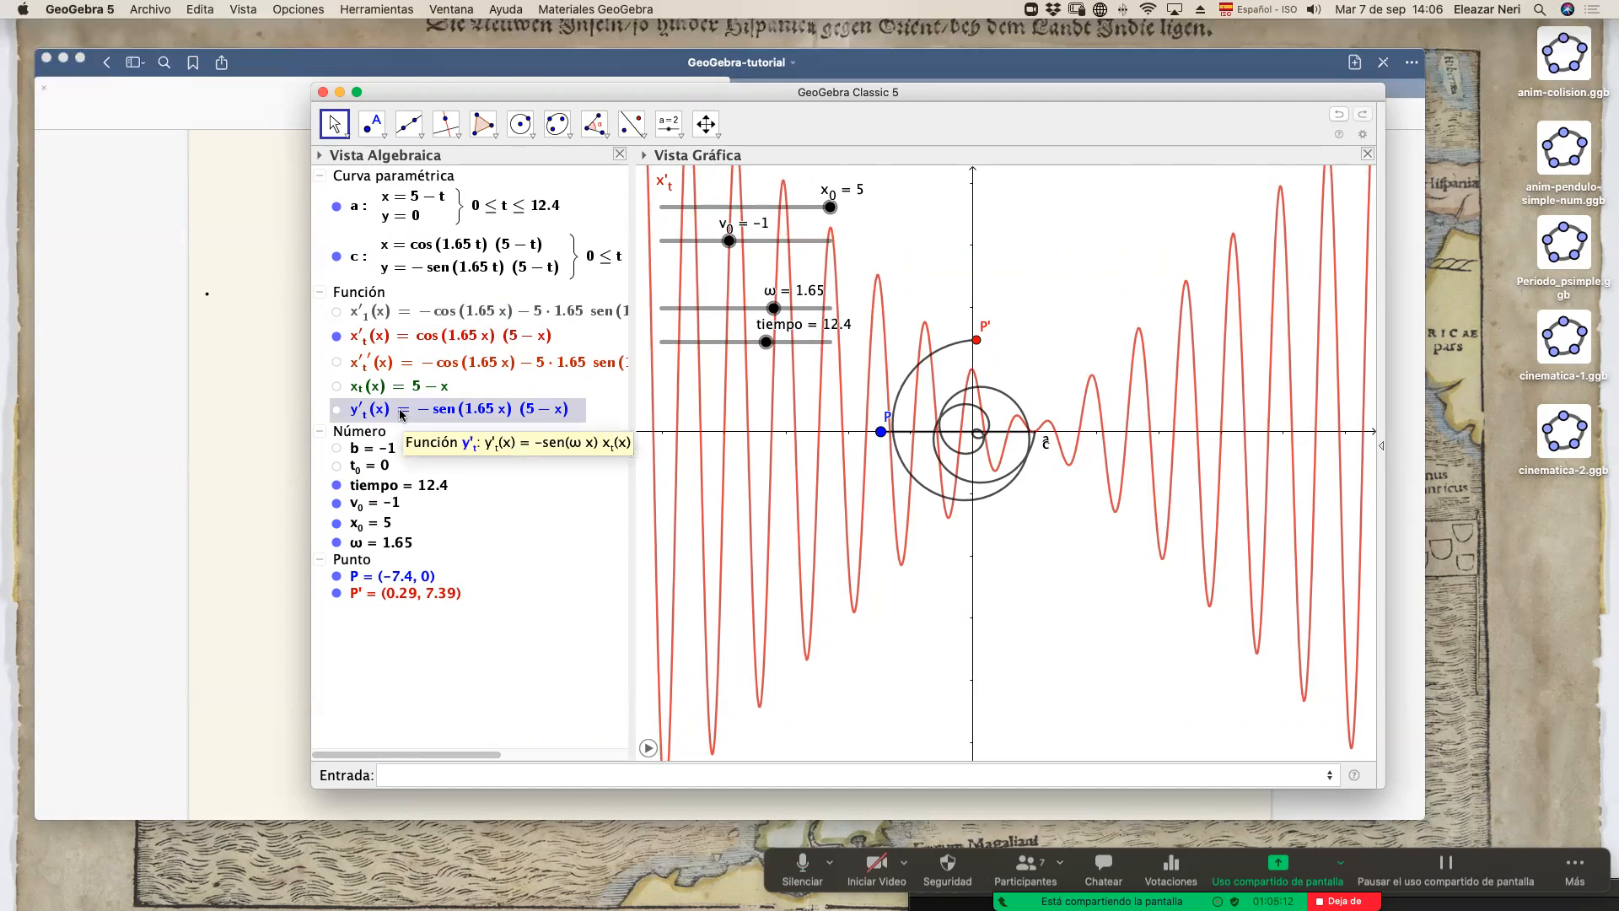
pyautogui.doubleClick(401, 413)
pyautogui.click(745, 470)
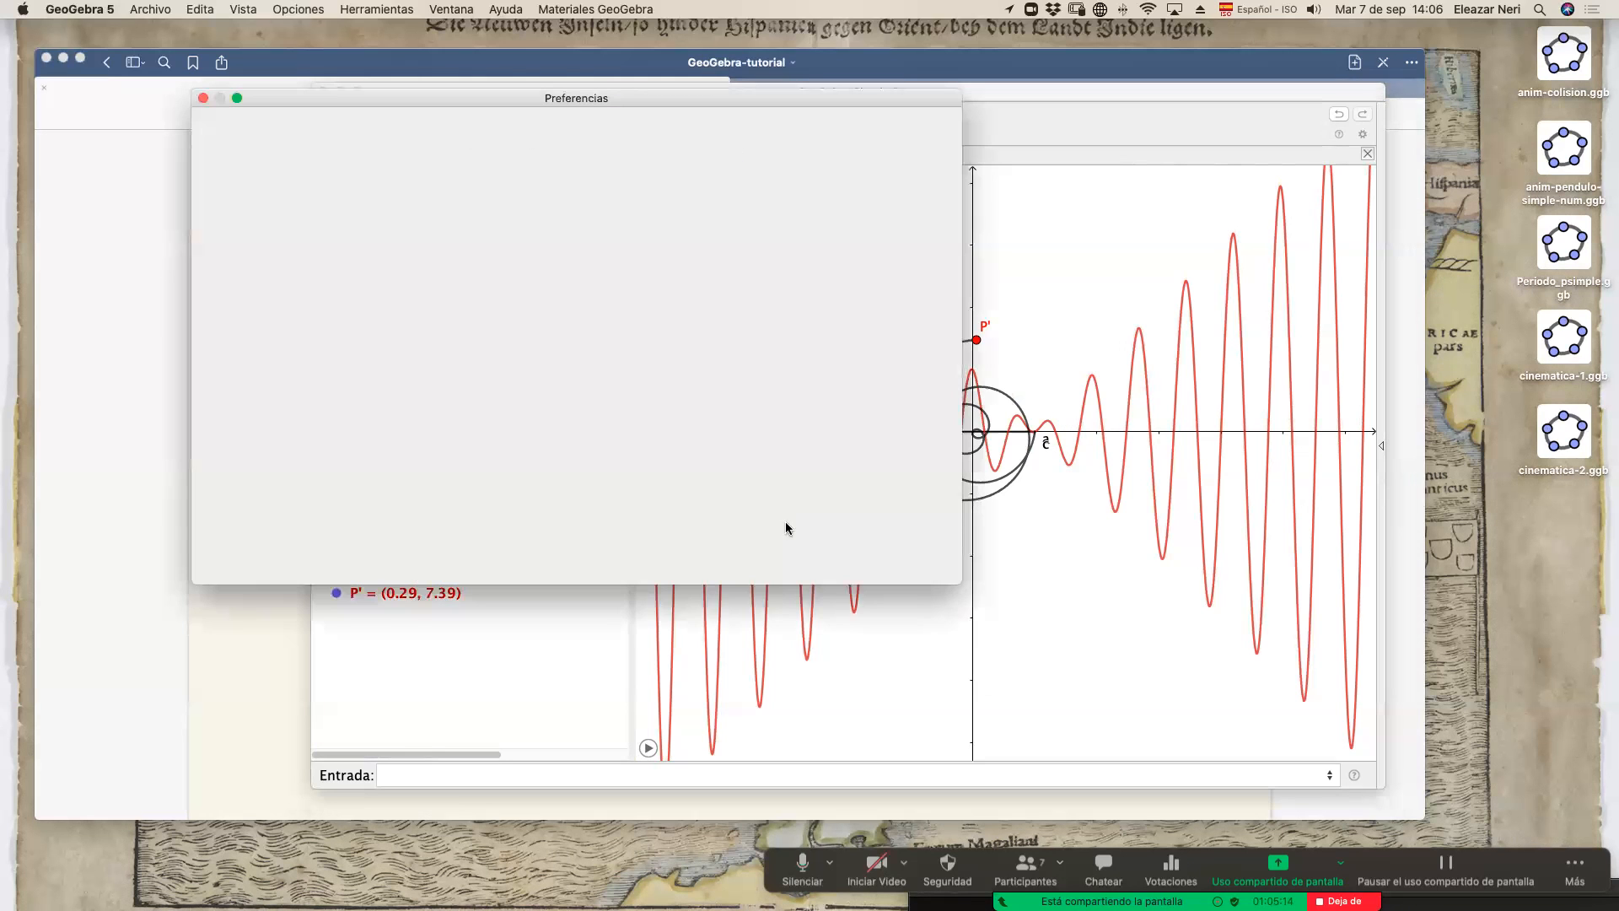
pyautogui.click(433, 148)
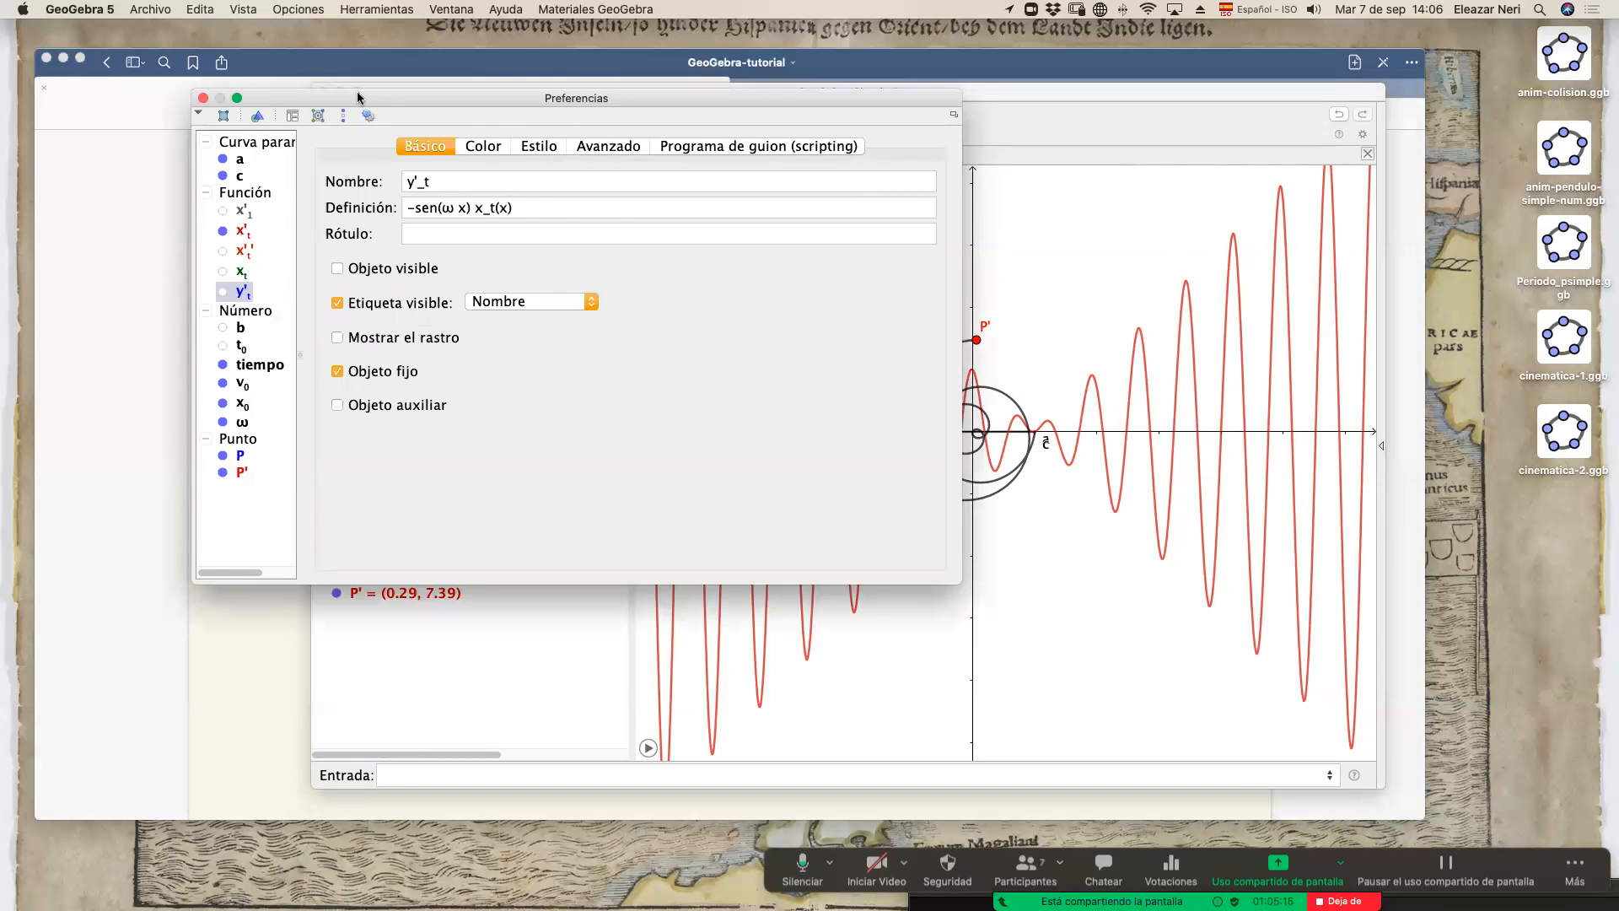
pyautogui.moveTo(359, 99); pyautogui.dragTo(974, 312)
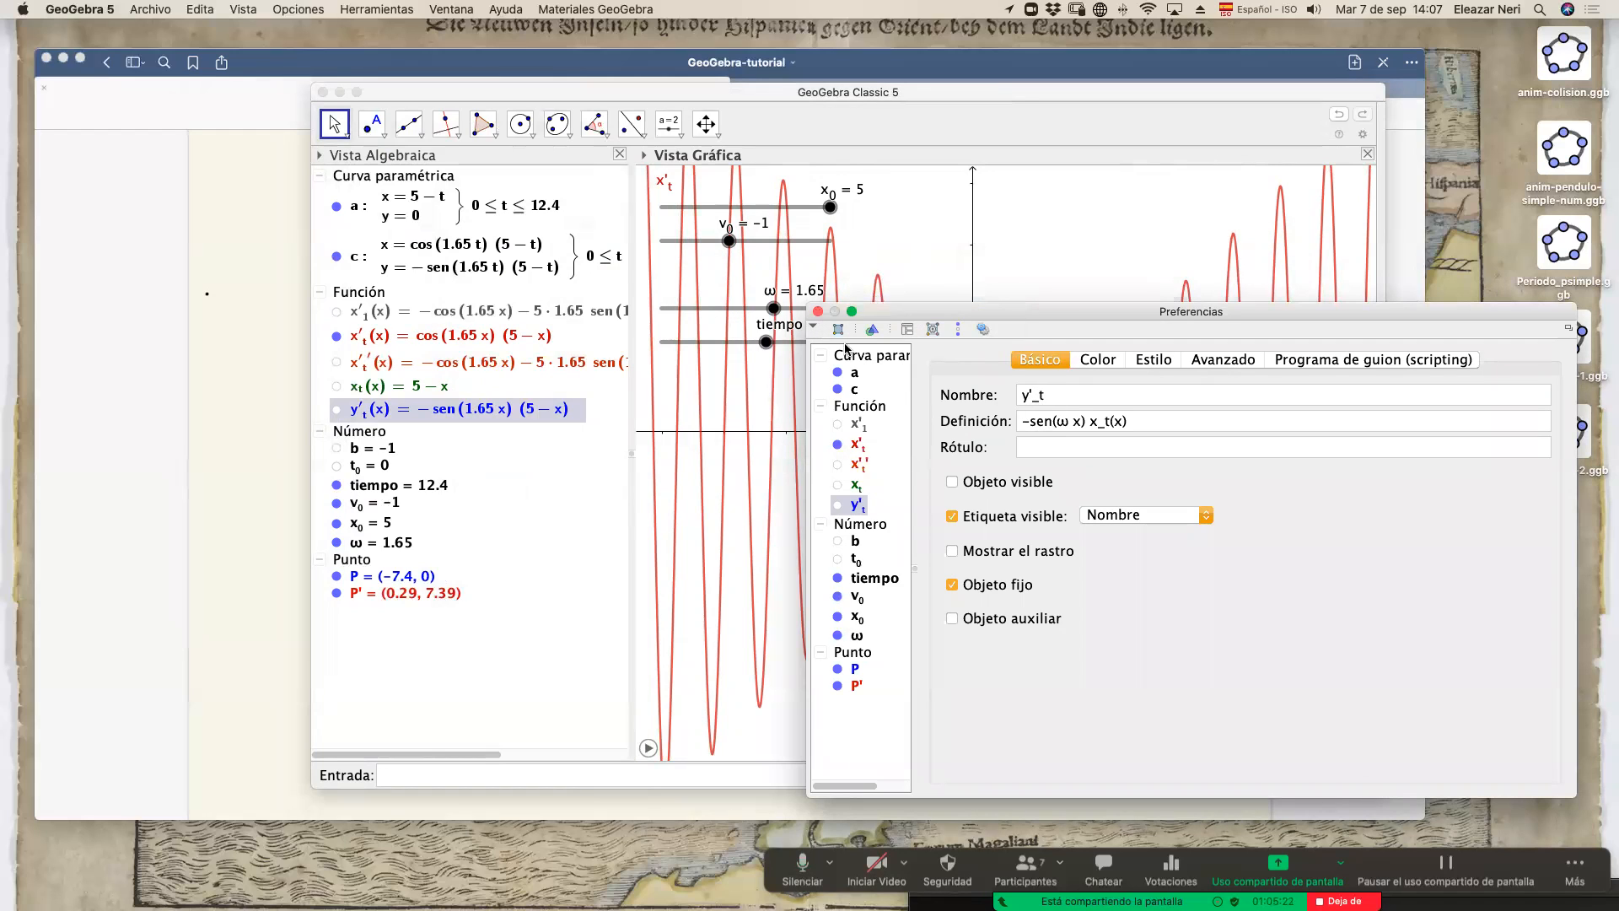
pyautogui.click(817, 312)
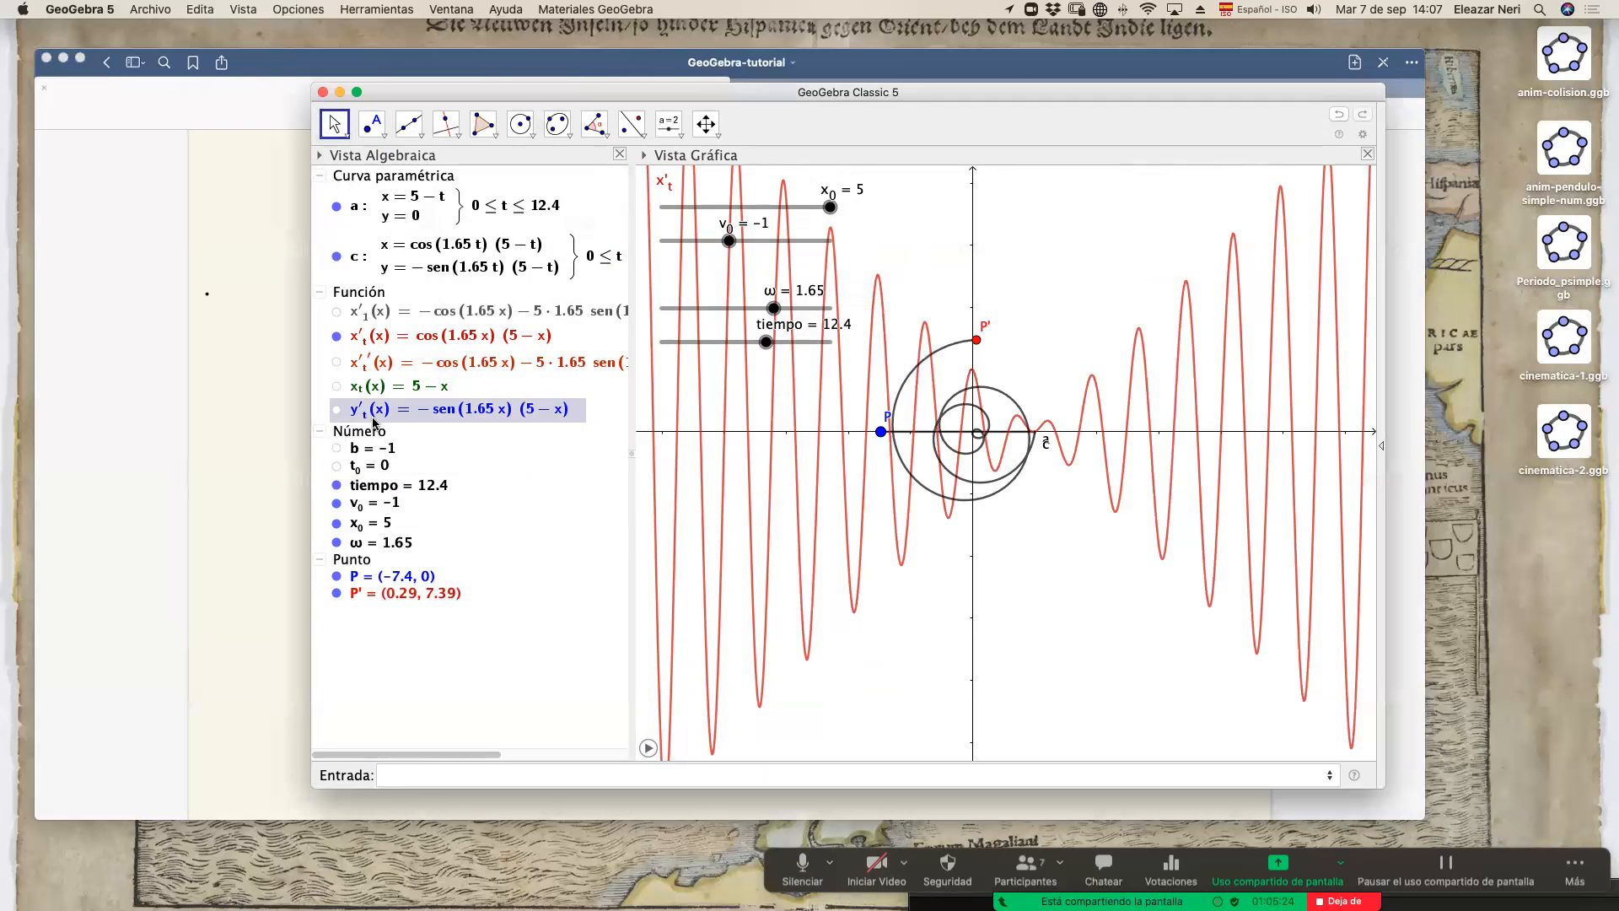
# Check the definition of x'_1 and delete both derivative functions of x'_t.
pyautogui.doubleClick(401, 315)
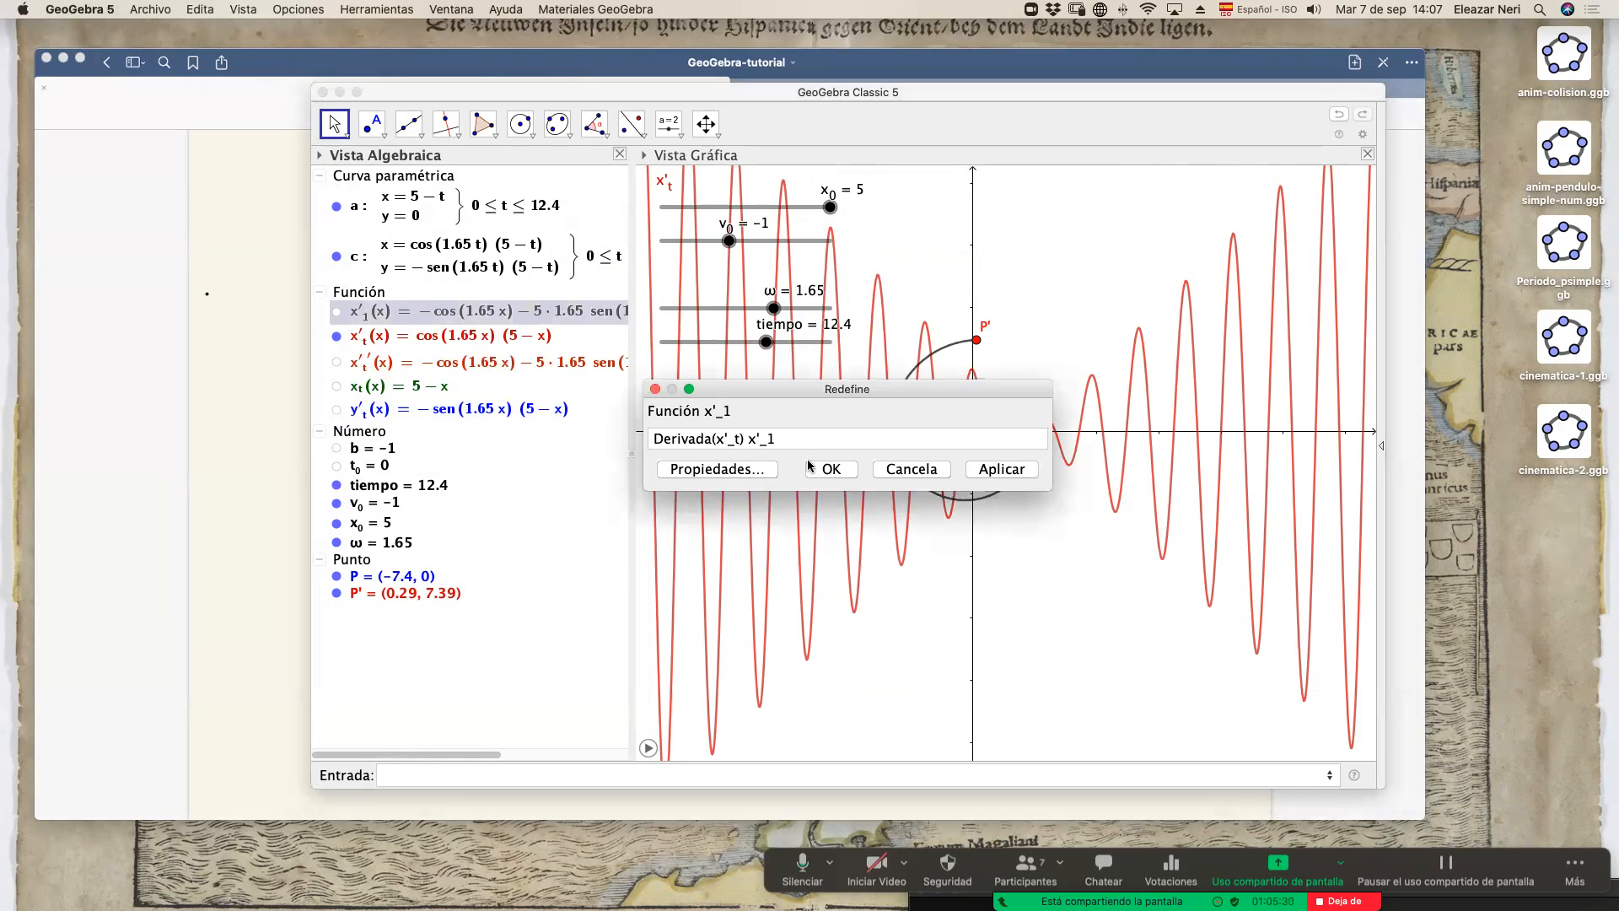
pyautogui.click(916, 469)
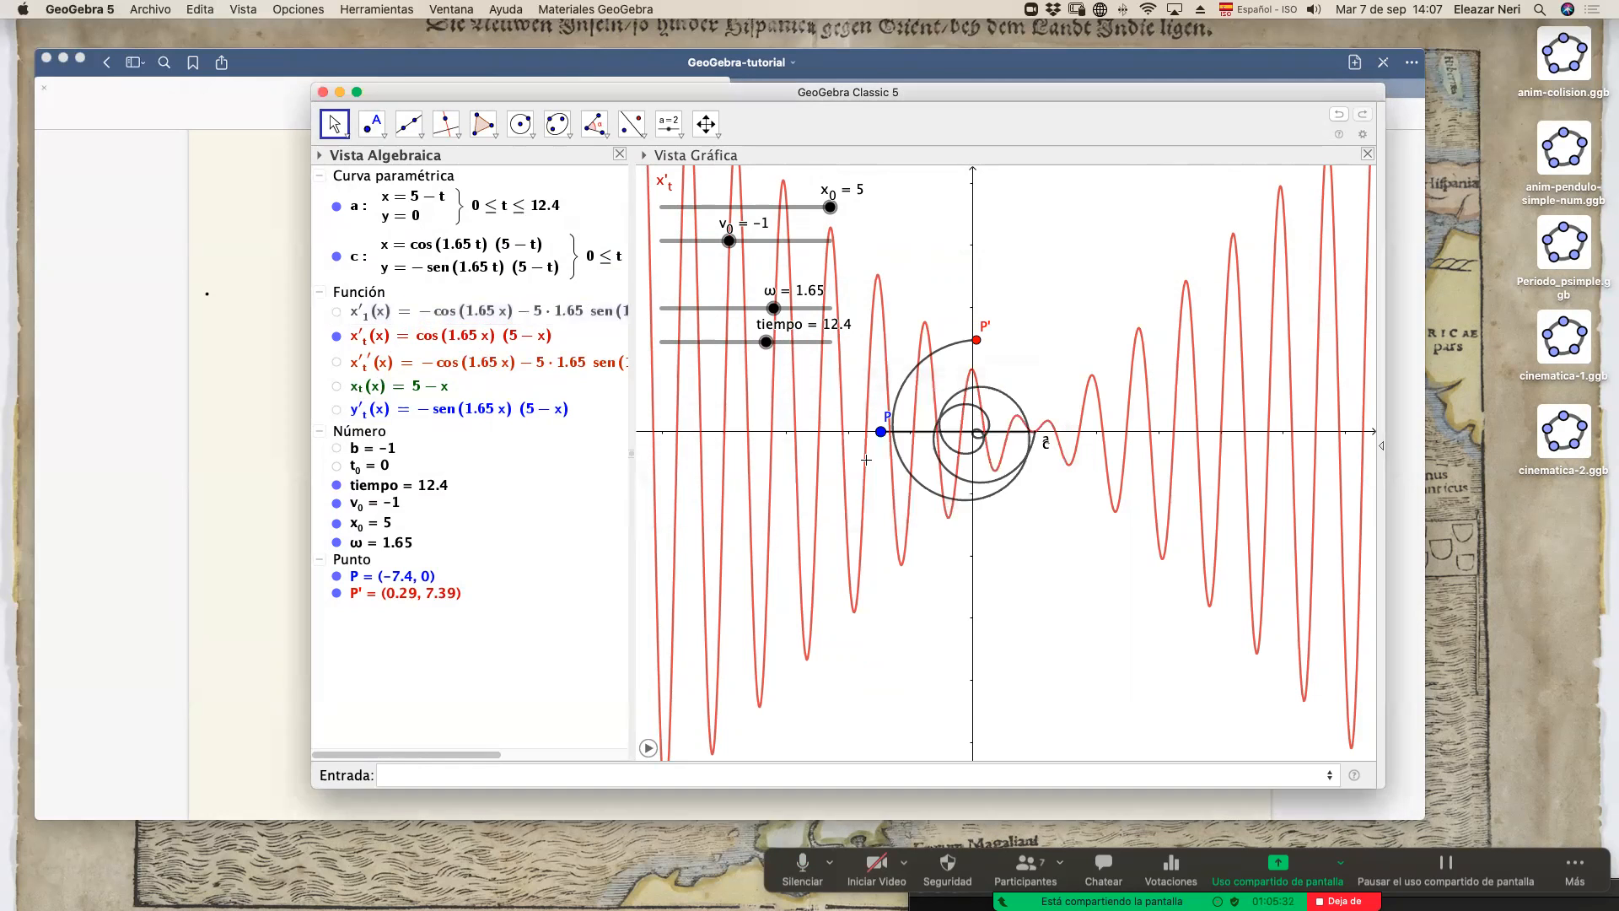
pyautogui.click(434, 318)
pyautogui.press('Delete')
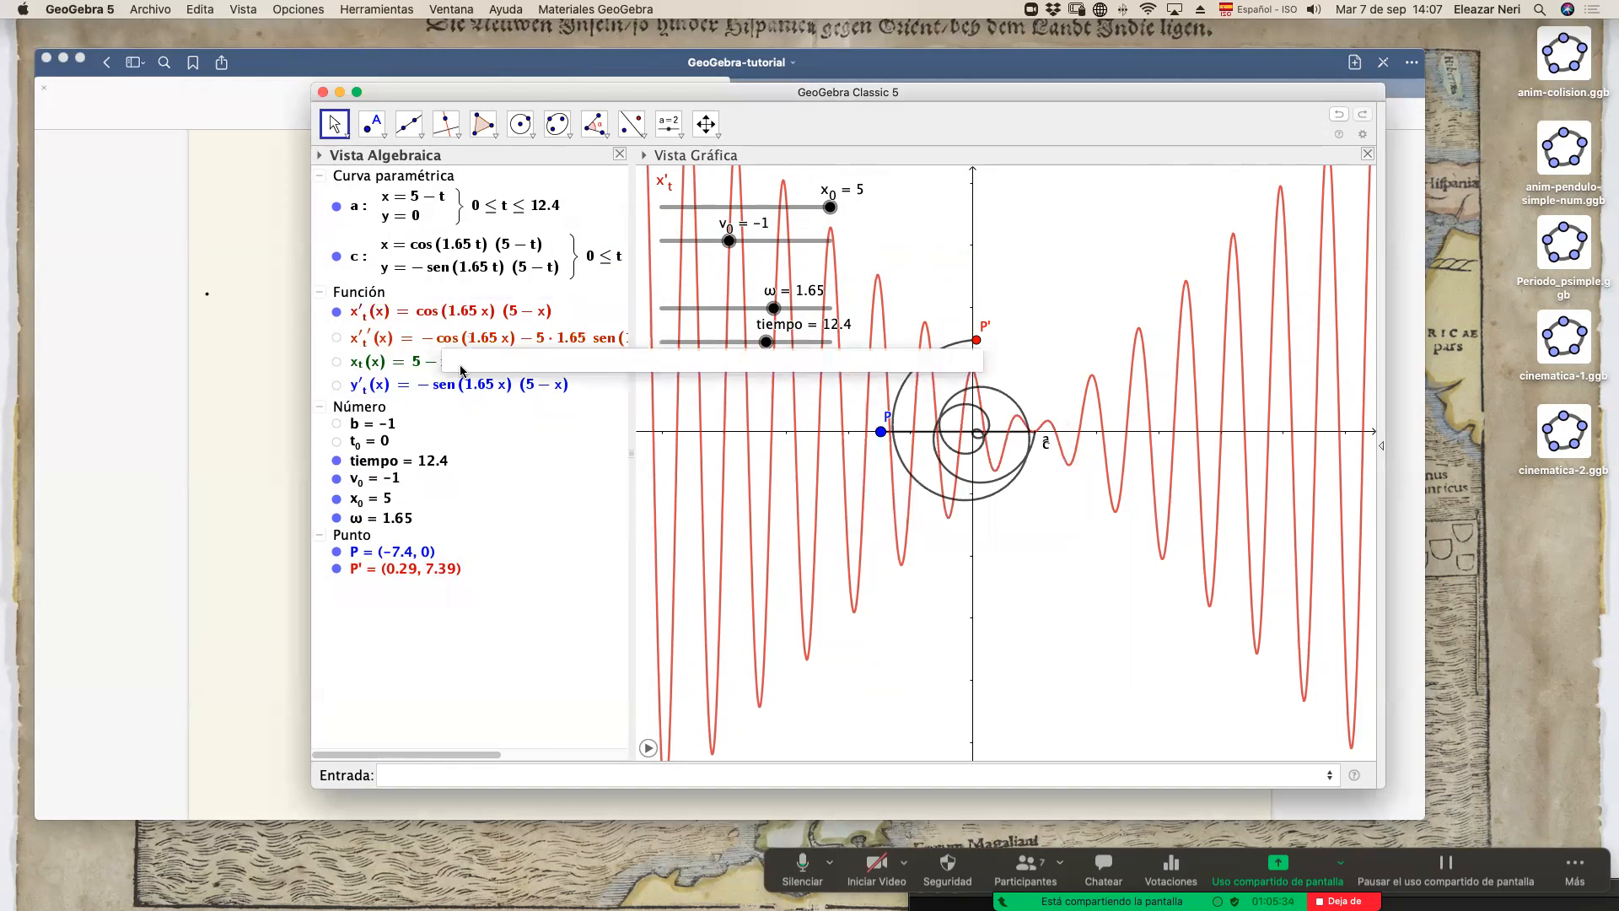
pyautogui.click(398, 340)
pyautogui.press('Delete')
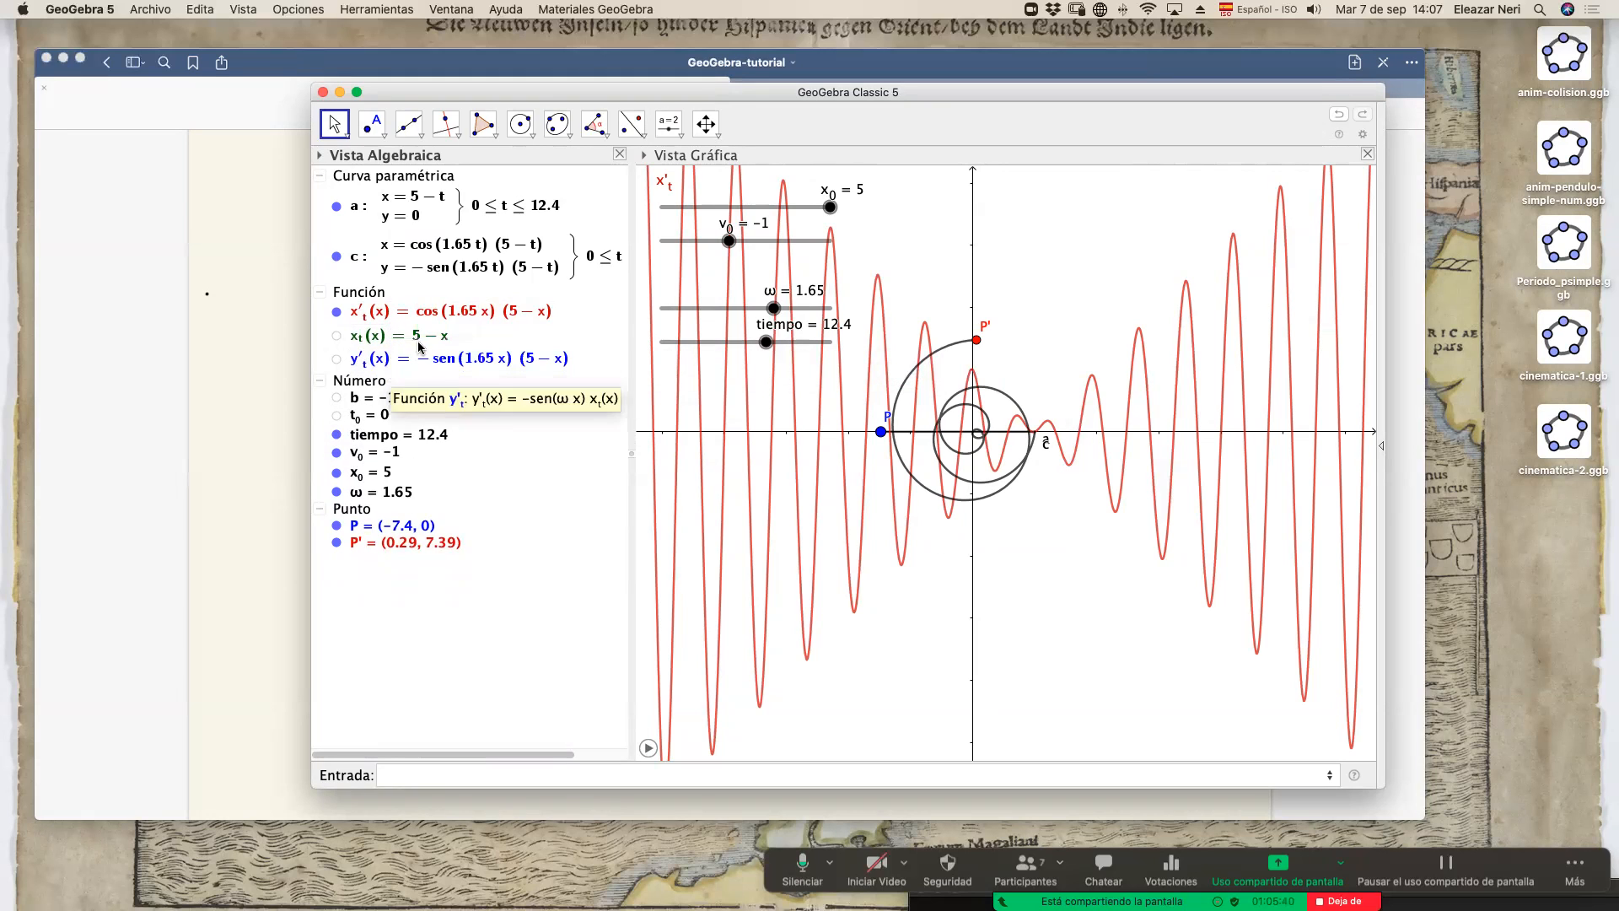
# Show the graphs of x_t and y'_t together with x'_t to compare the three functions.
pyautogui.click(336, 336)
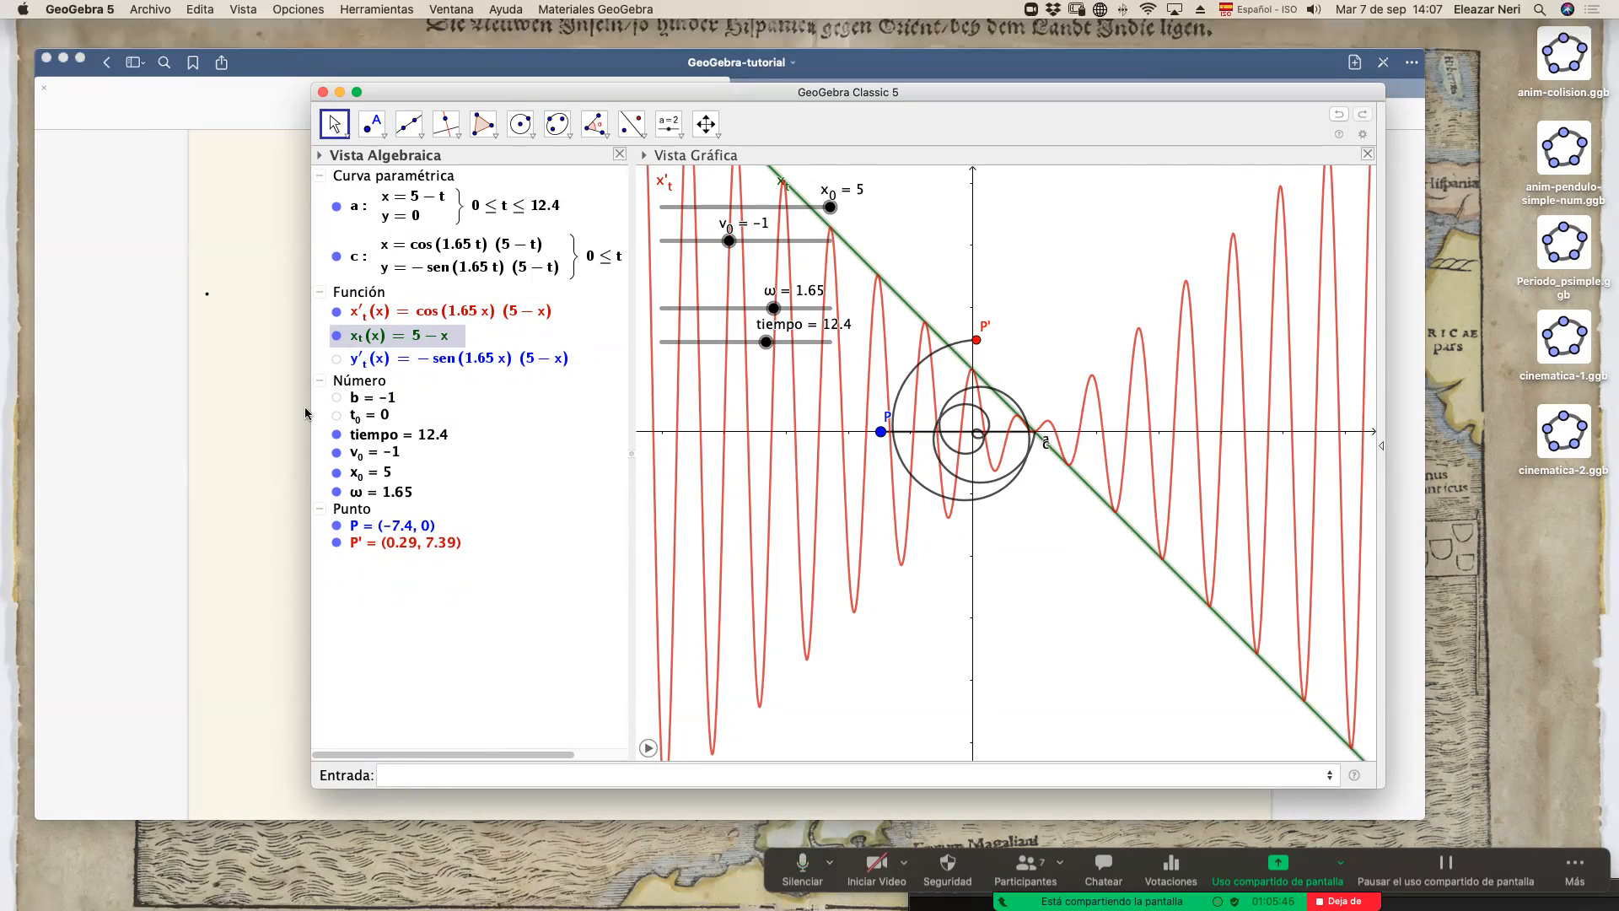
pyautogui.click(337, 312)
pyautogui.click(336, 312)
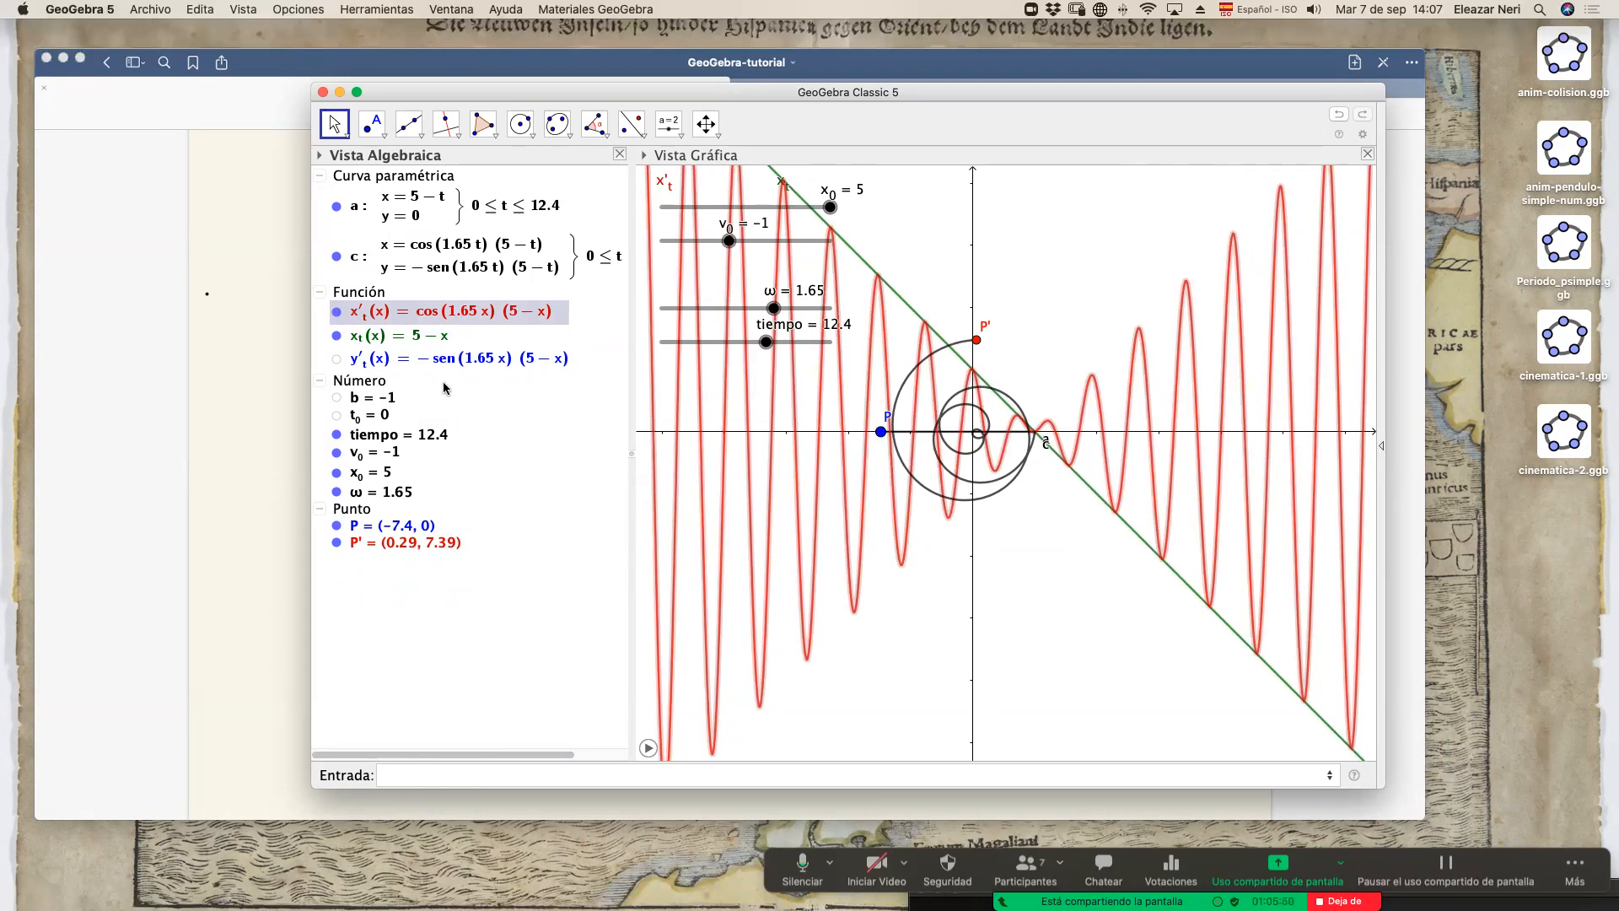
pyautogui.click(337, 358)
pyautogui.click(336, 359)
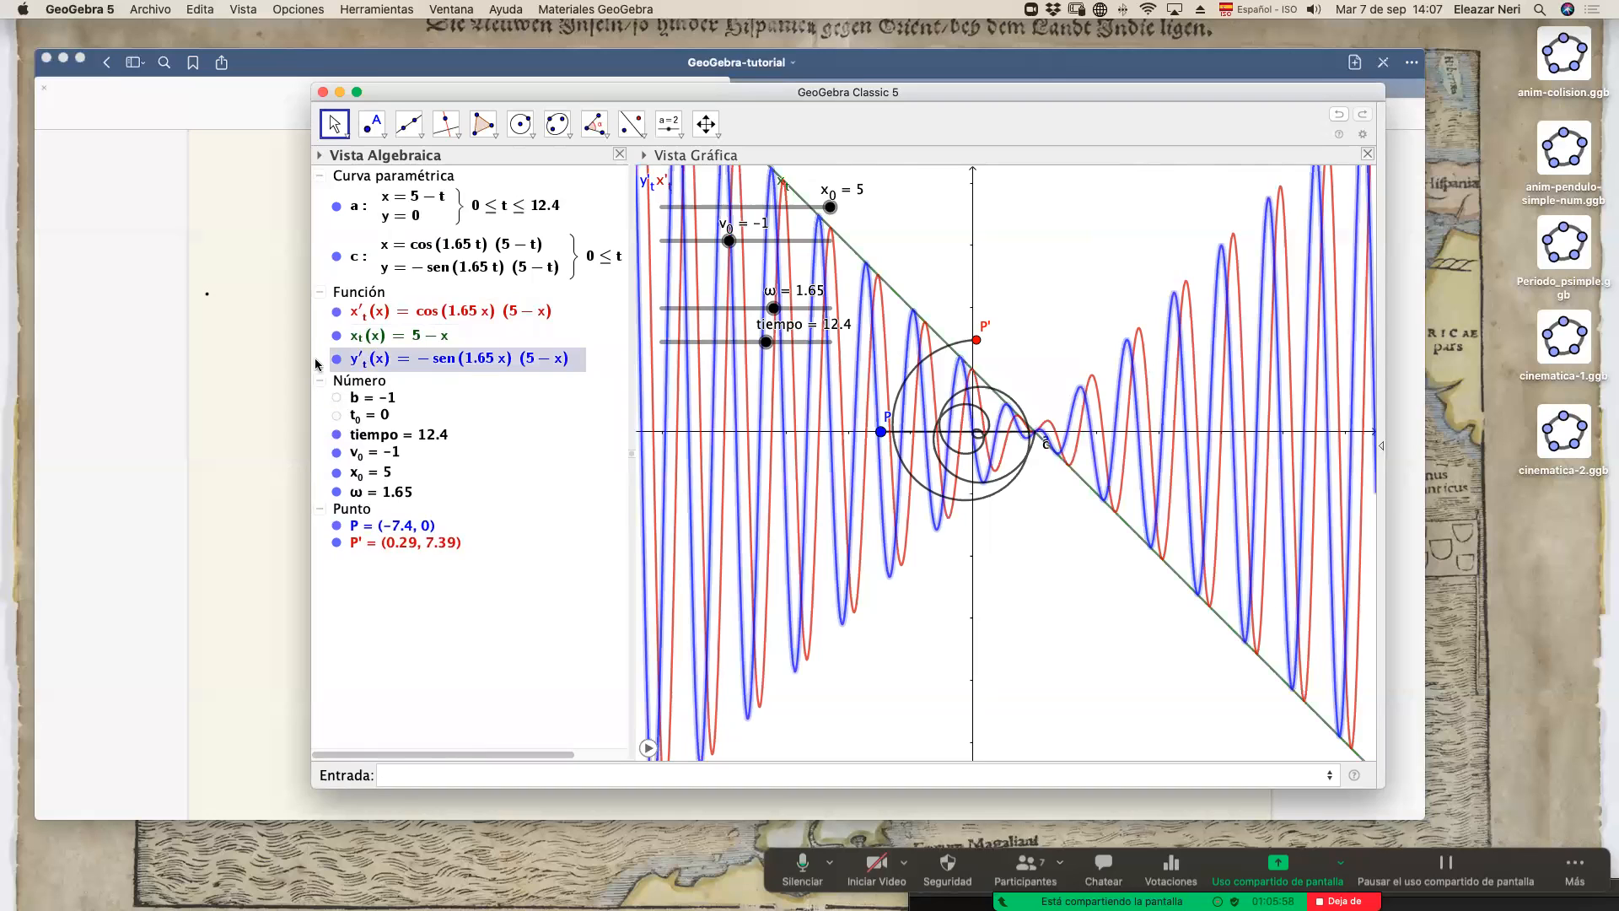
# Hide the graphs of x'_t, x_t and y'_t.
pyautogui.click(334, 312)
pyautogui.click(336, 336)
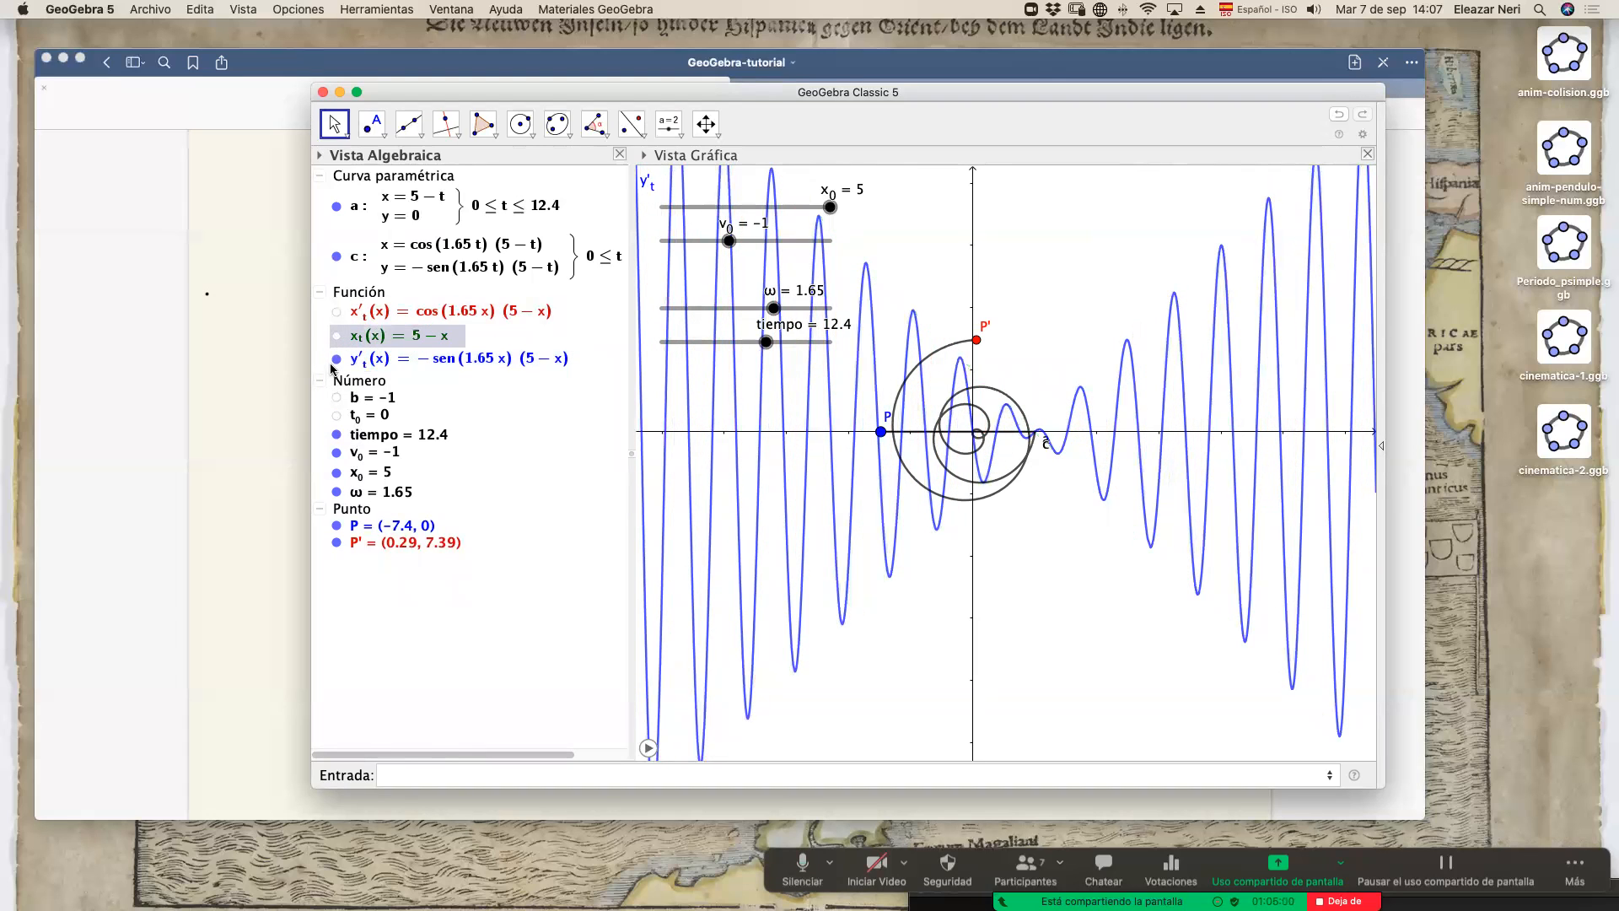
pyautogui.click(336, 358)
# Create the derivative of function x'_t by entering Derivada(x'_t).
pyautogui.click(454, 777)
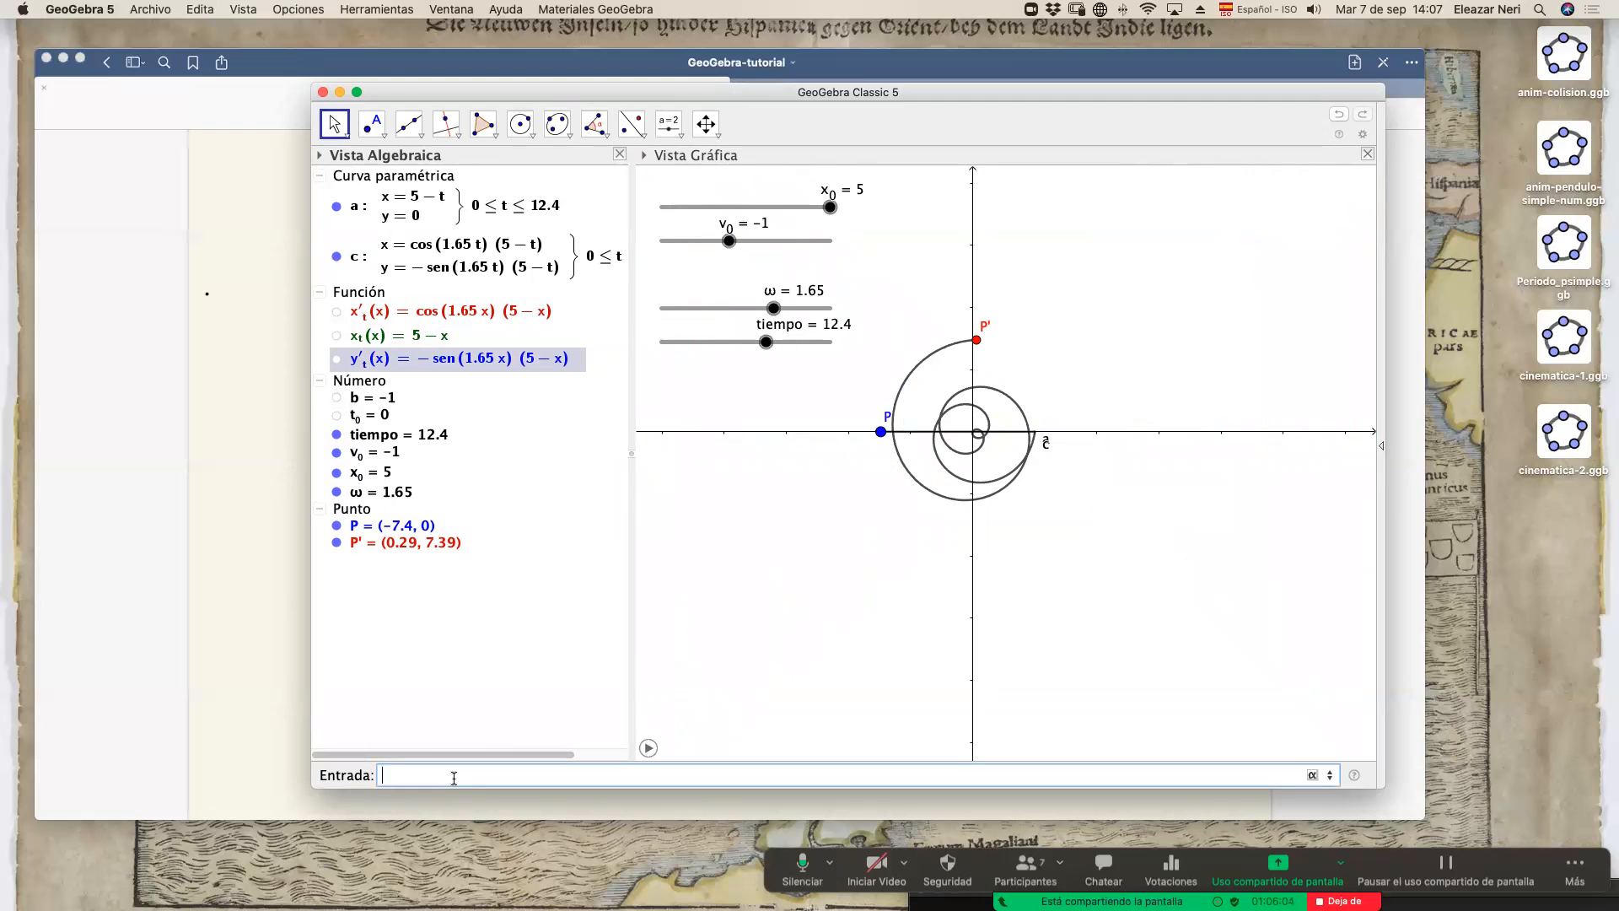
pyautogui.write('Deriva')
pyautogui.press('Return')
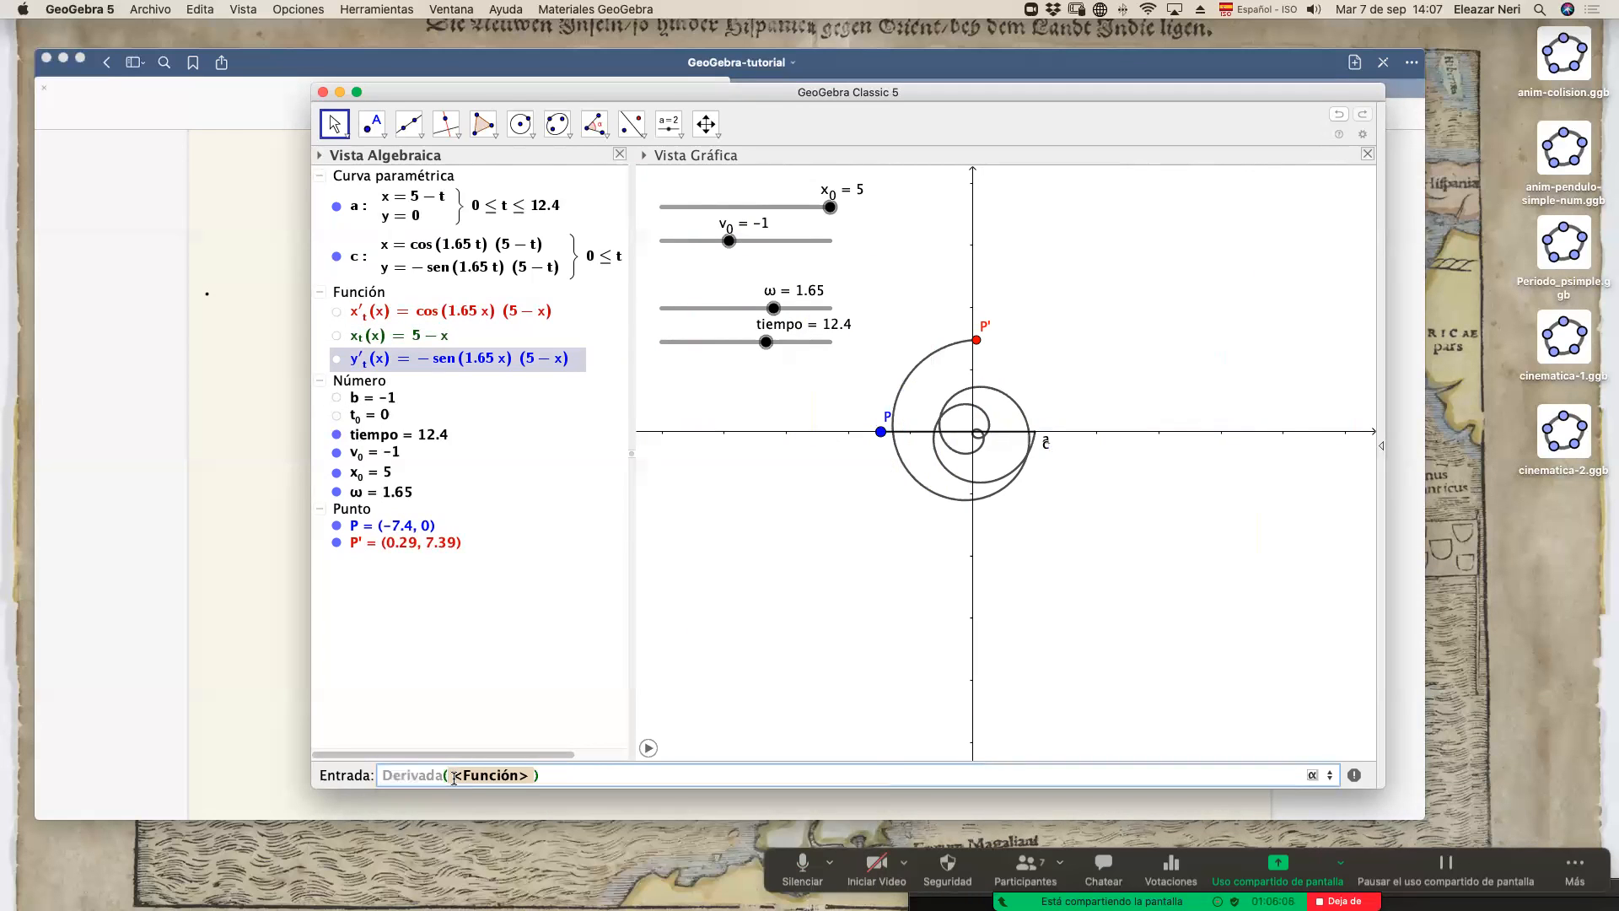
pyautogui.write('x')
pyautogui.write("'_t")
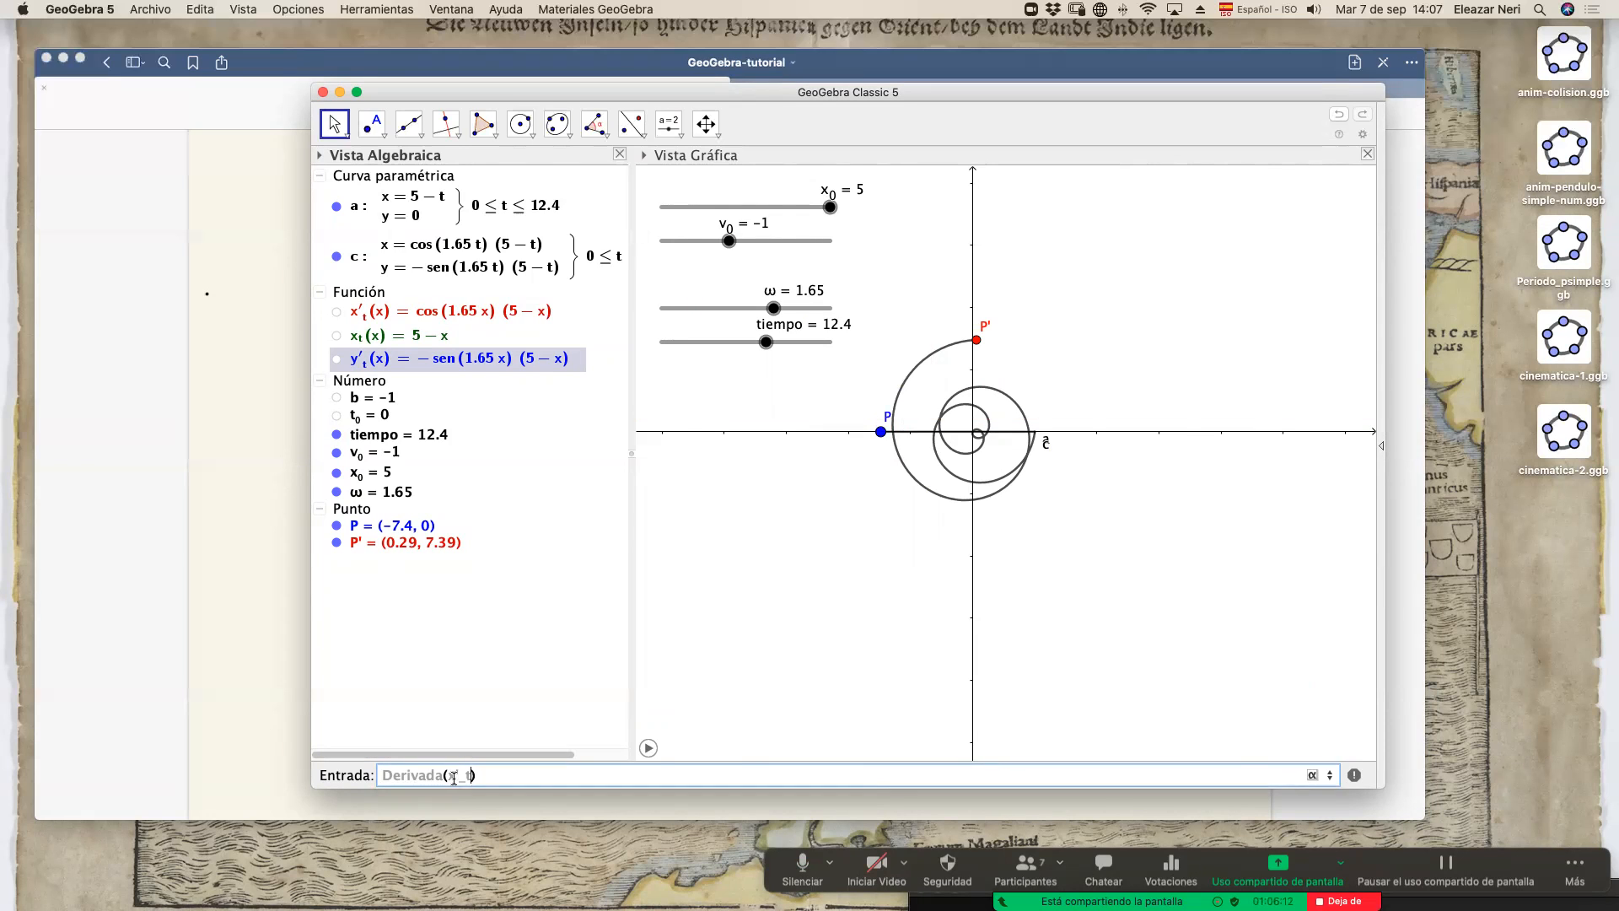
pyautogui.press('Right')
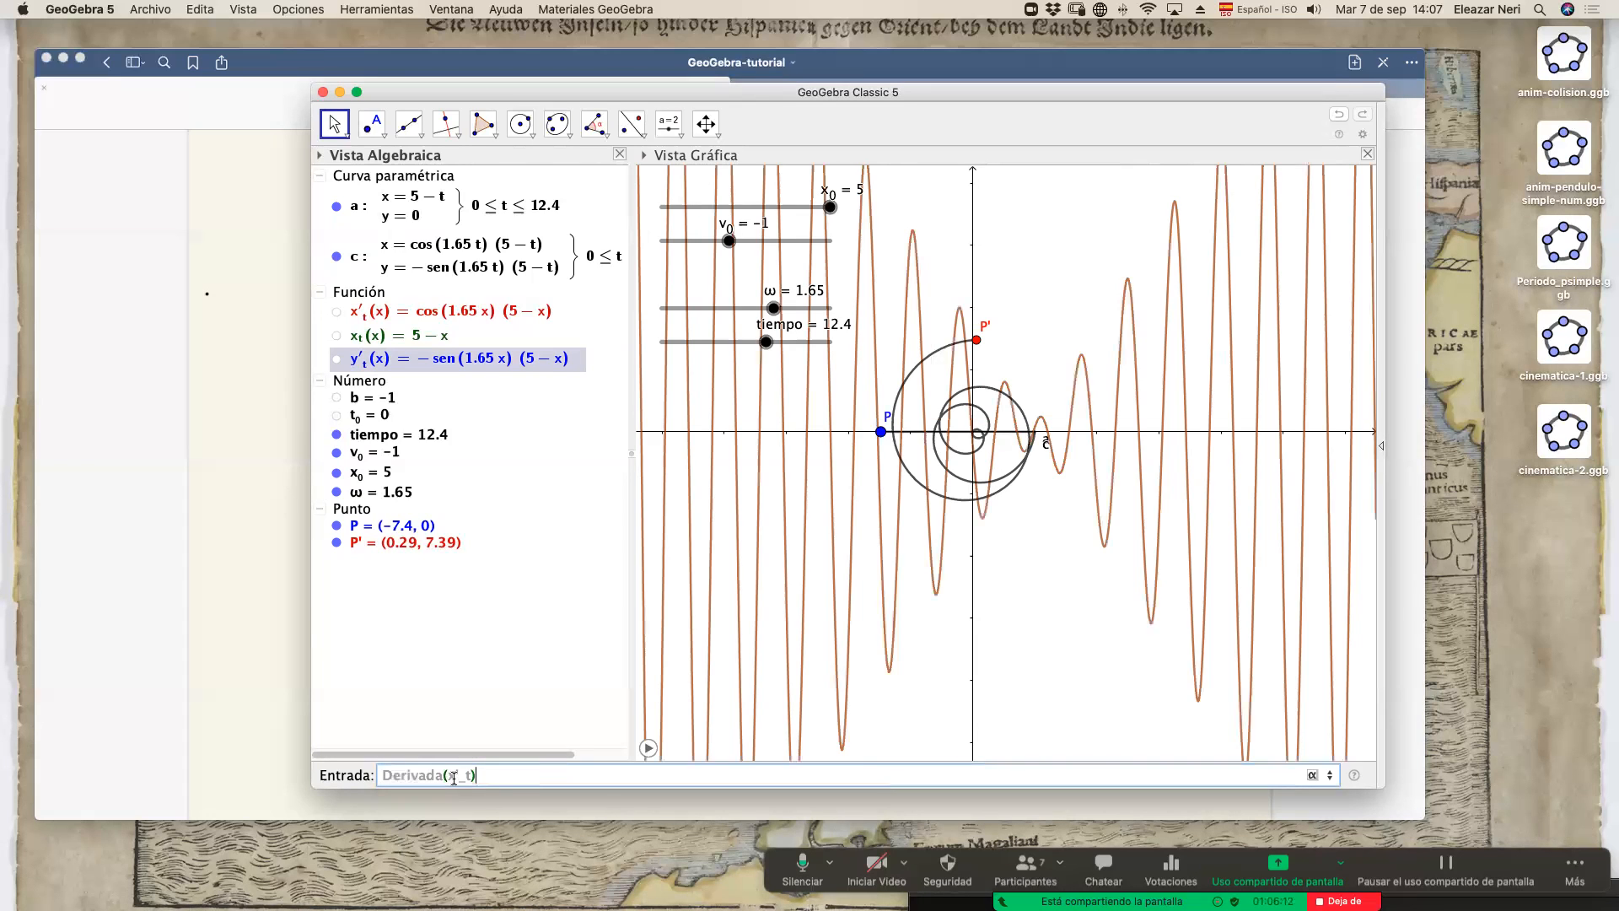
pyautogui.press('Return')
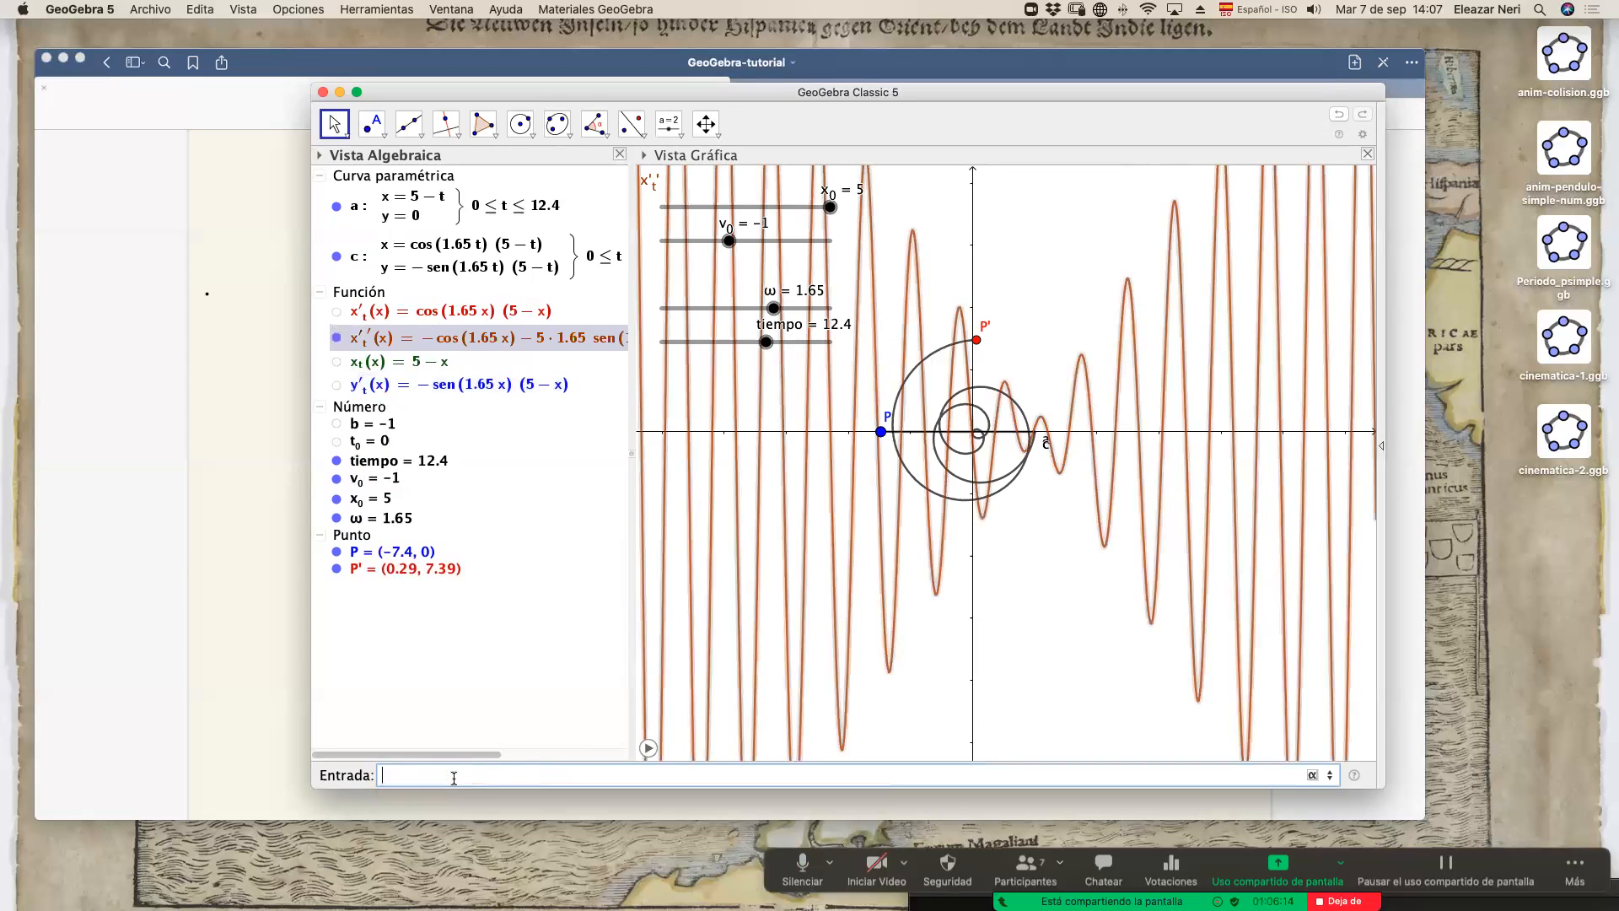
pyautogui.rightClick(376, 341)
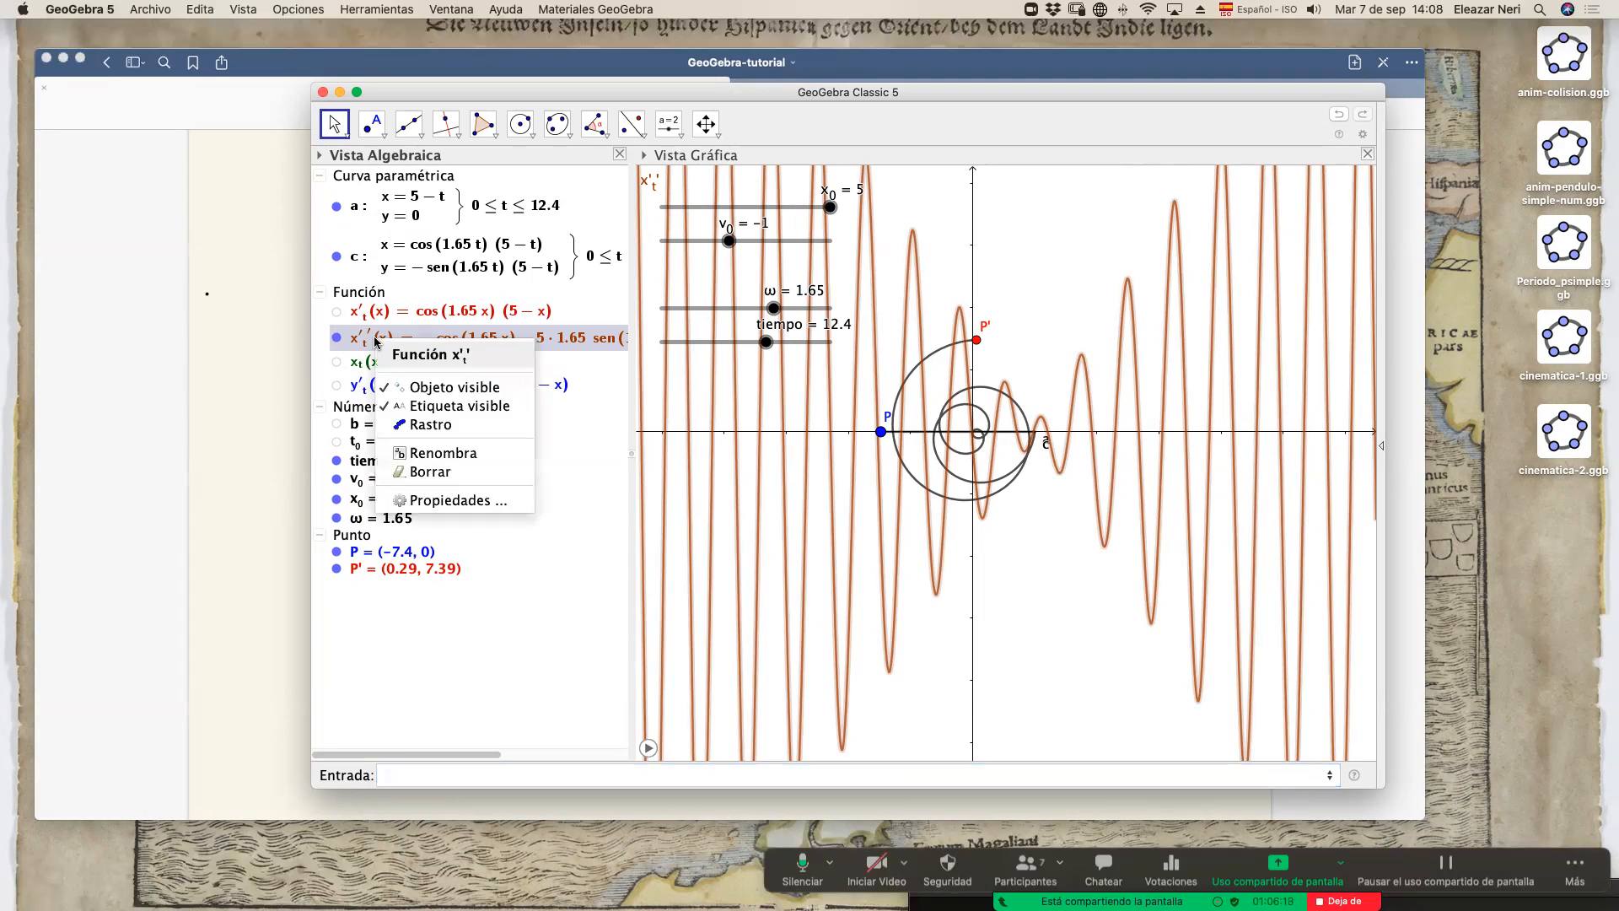
pyautogui.click(435, 501)
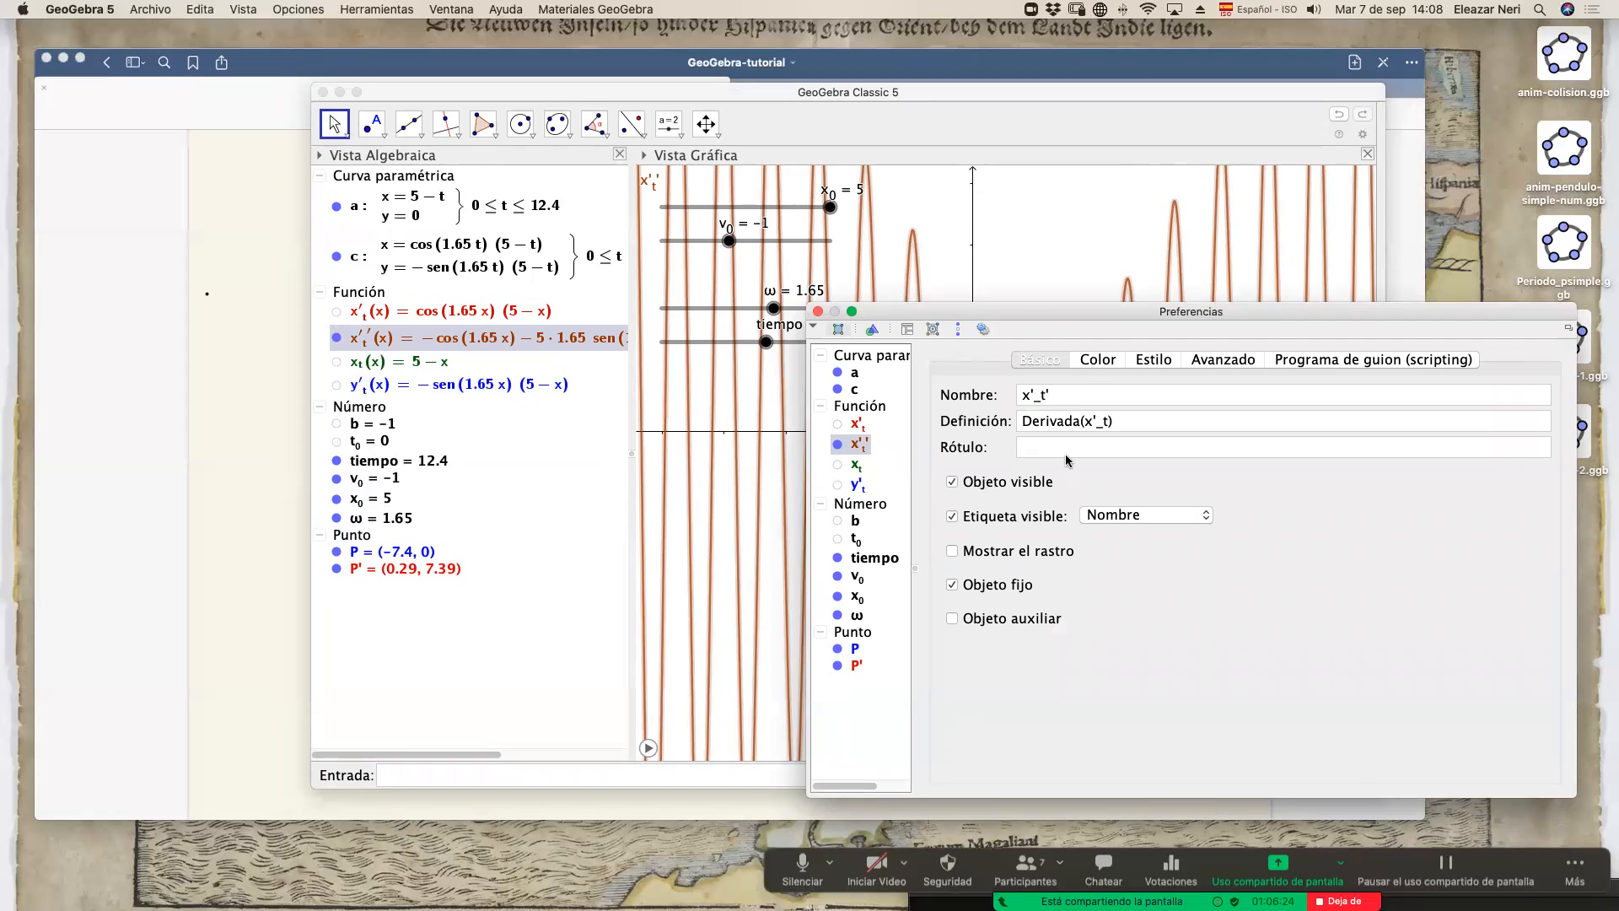
pyautogui.click(817, 311)
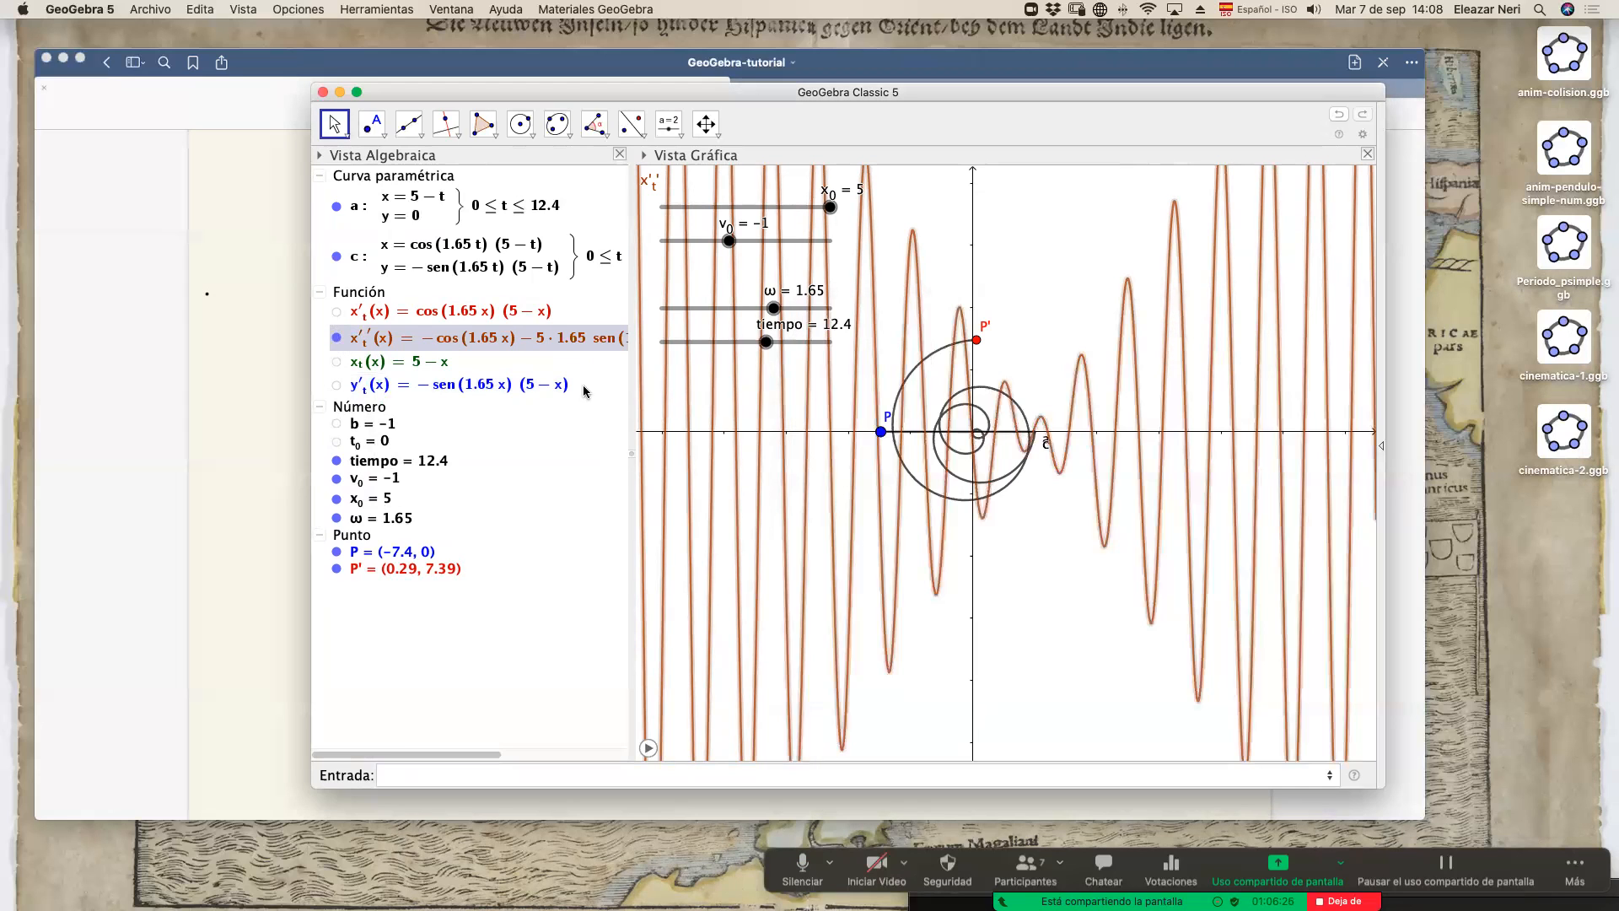
# Rename the derivative of x'_t as v'_{xt} in its properties.
pyautogui.rightClick(417, 345)
pyautogui.click(481, 504)
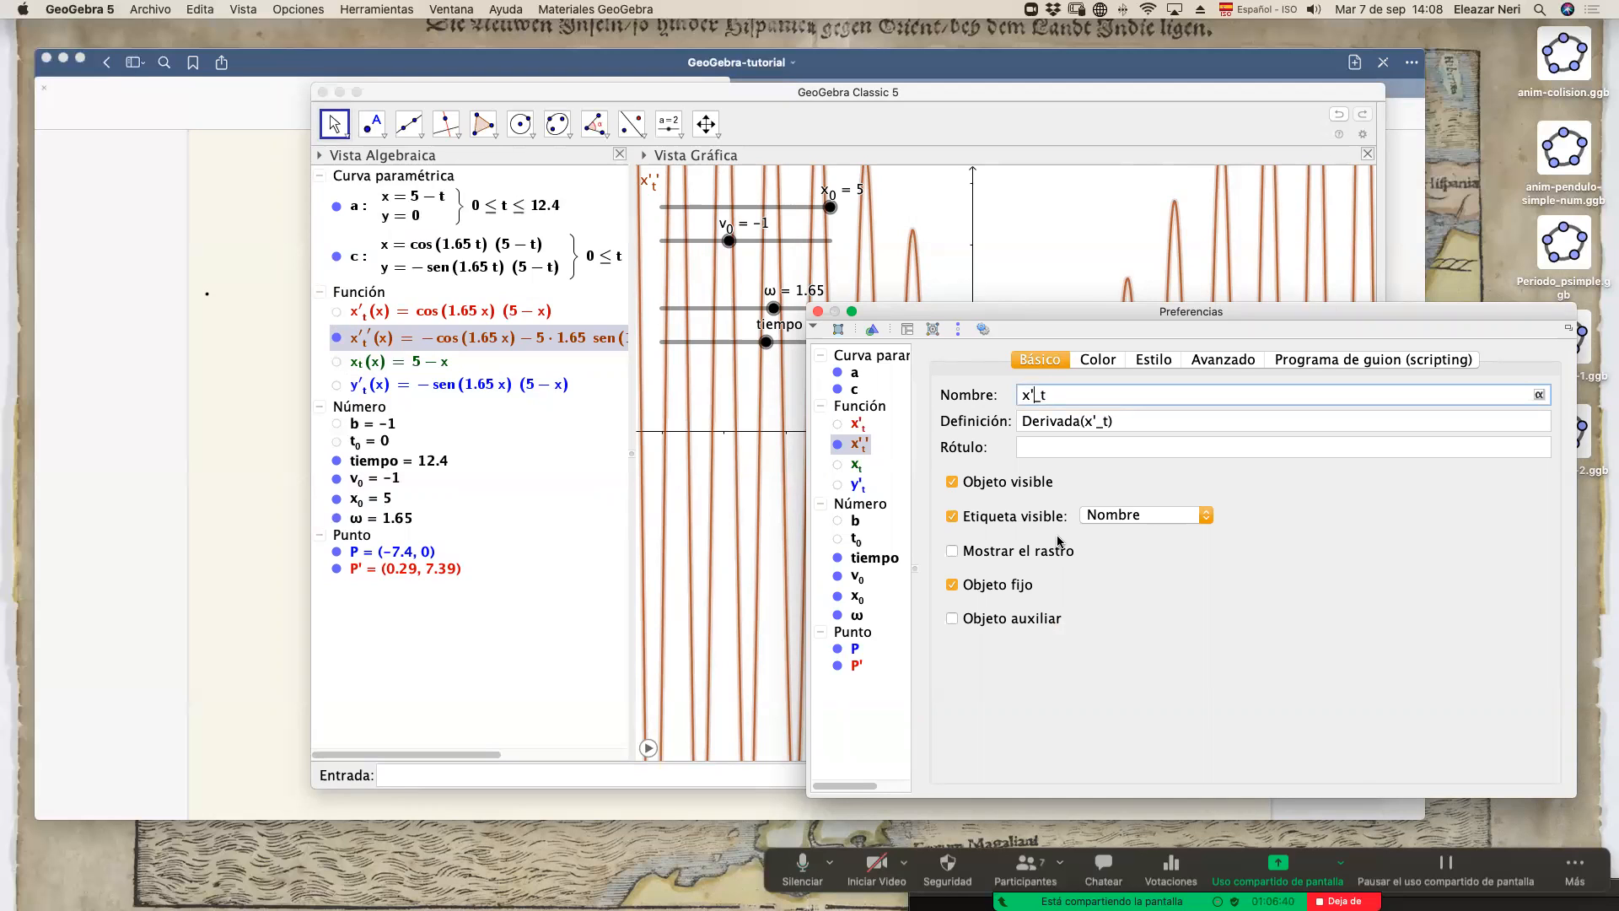
pyautogui.write('_{')
pyautogui.press('End')
pyautogui.press('BackSpace')
pyautogui.press('BackSpace')
pyautogui.press('Left')
pyautogui.write('xt')
pyautogui.press('Left')
pyautogui.press('Left')
pyautogui.write("'")
pyautogui.press('Return')
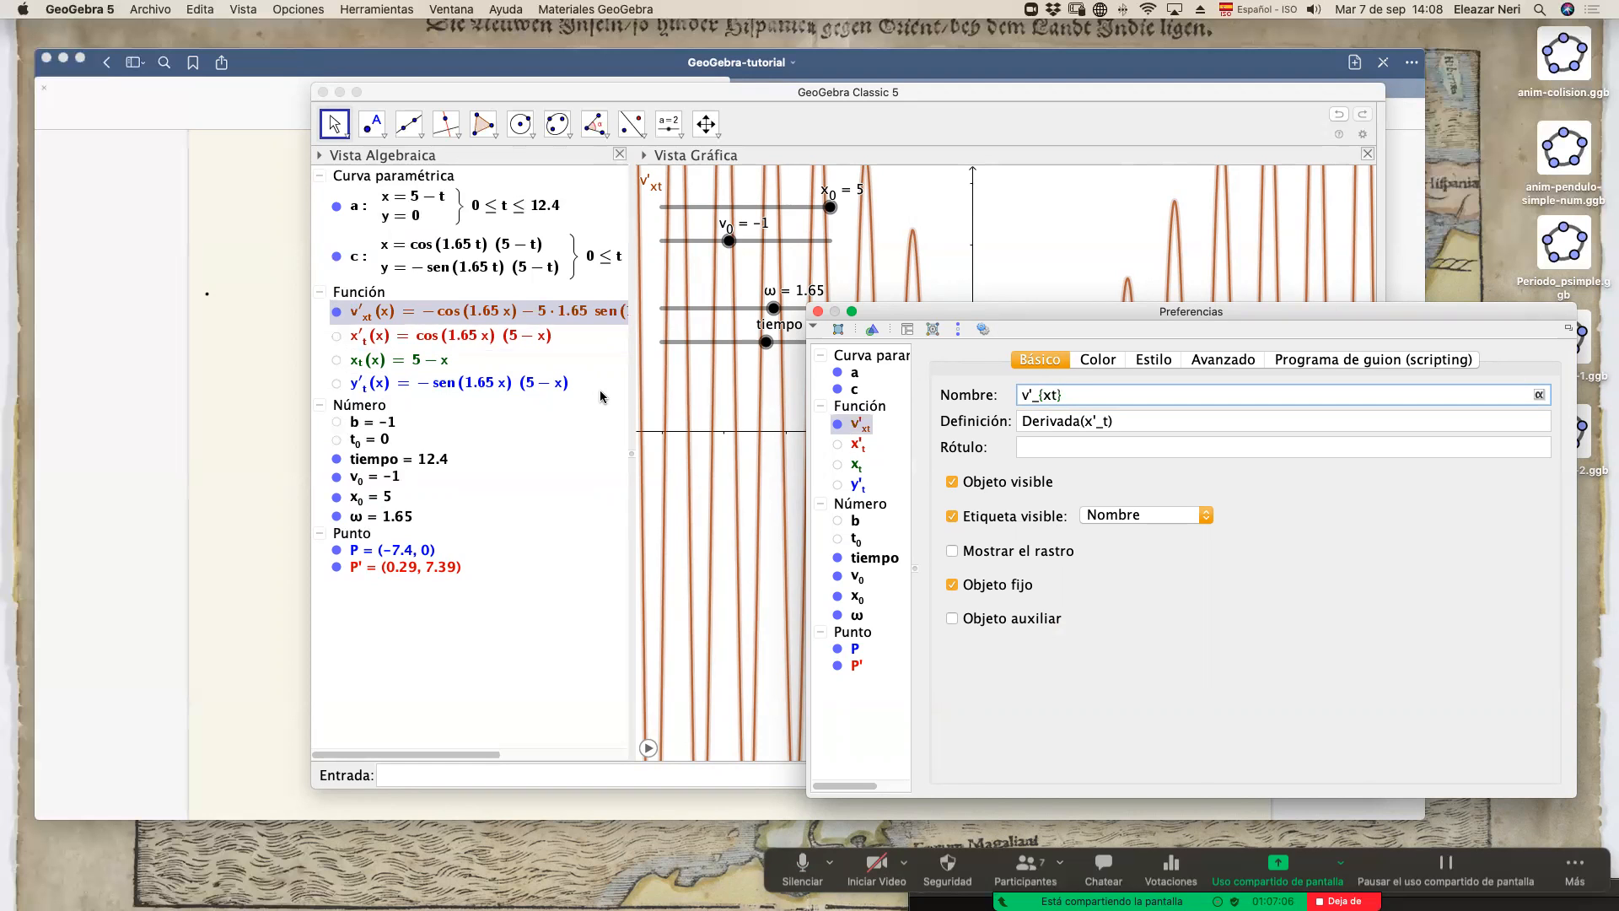
pyautogui.click(817, 313)
# Create the derivative of function y'_t by entering Derivada(y'_t).
pyautogui.click(464, 772)
pyautogui.write('Deri')
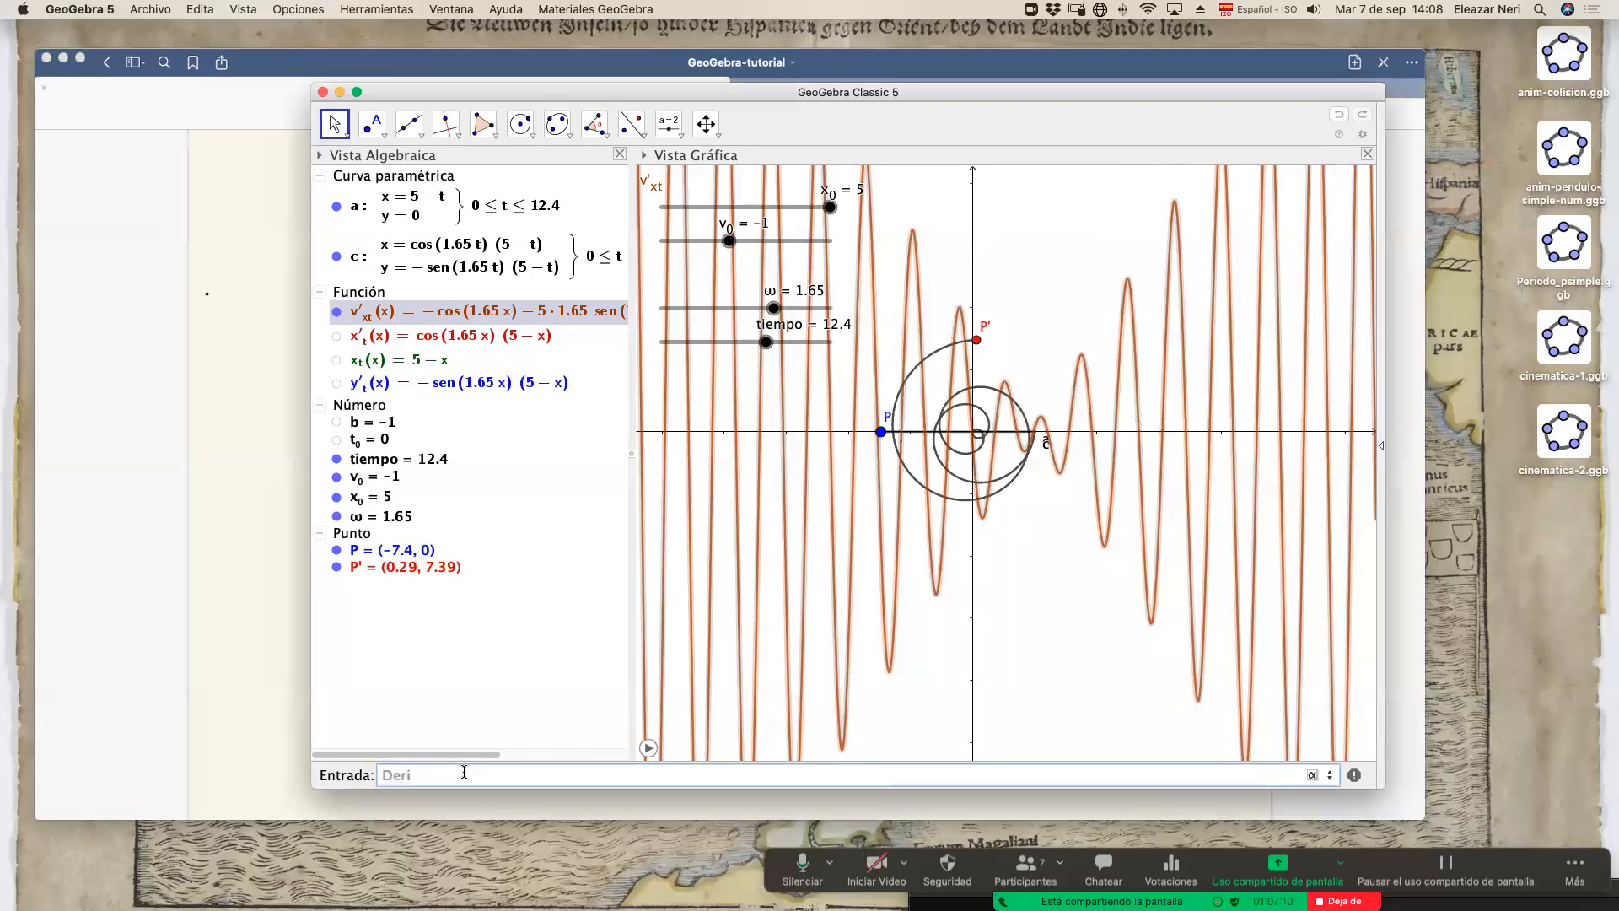
pyautogui.press('Return')
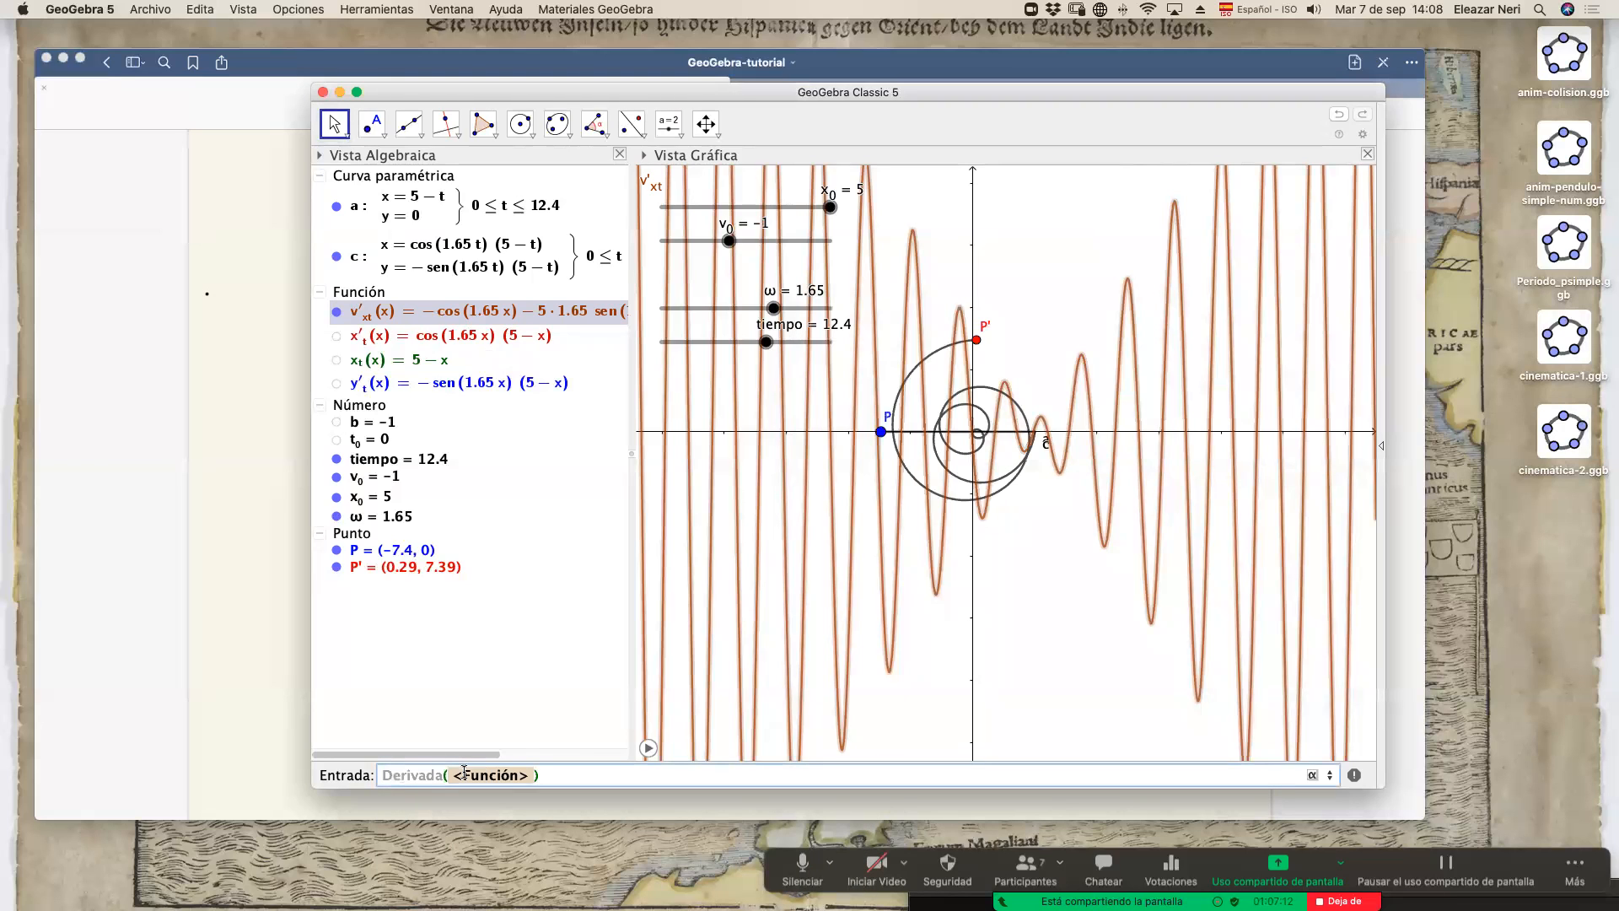
pyautogui.write('y')
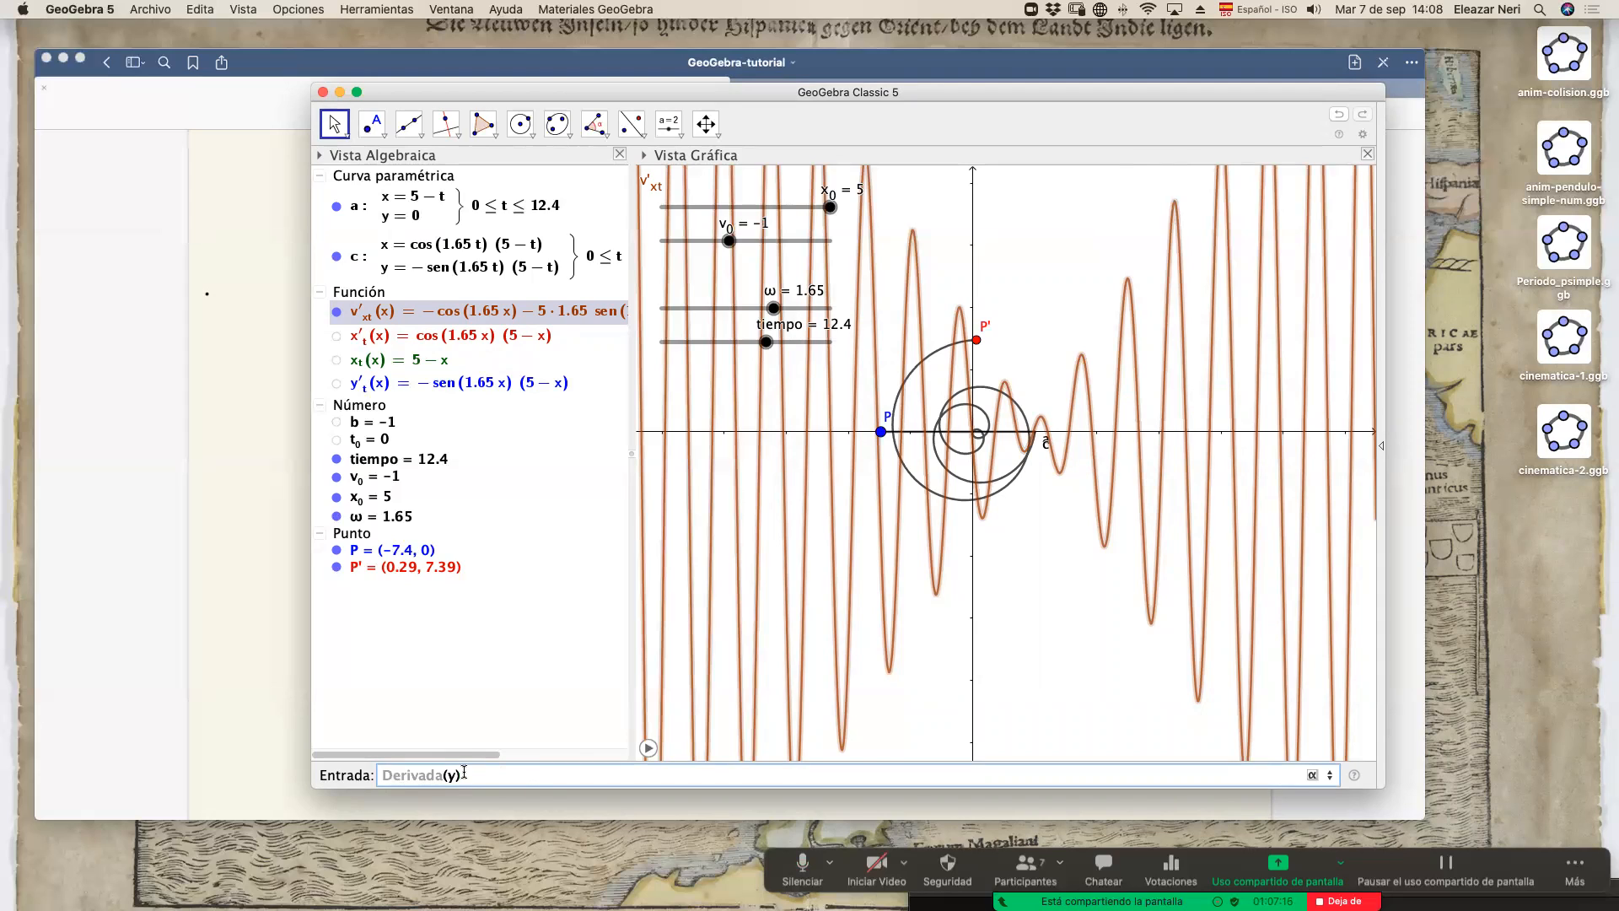
pyautogui.write("_'t")
pyautogui.press('Return')
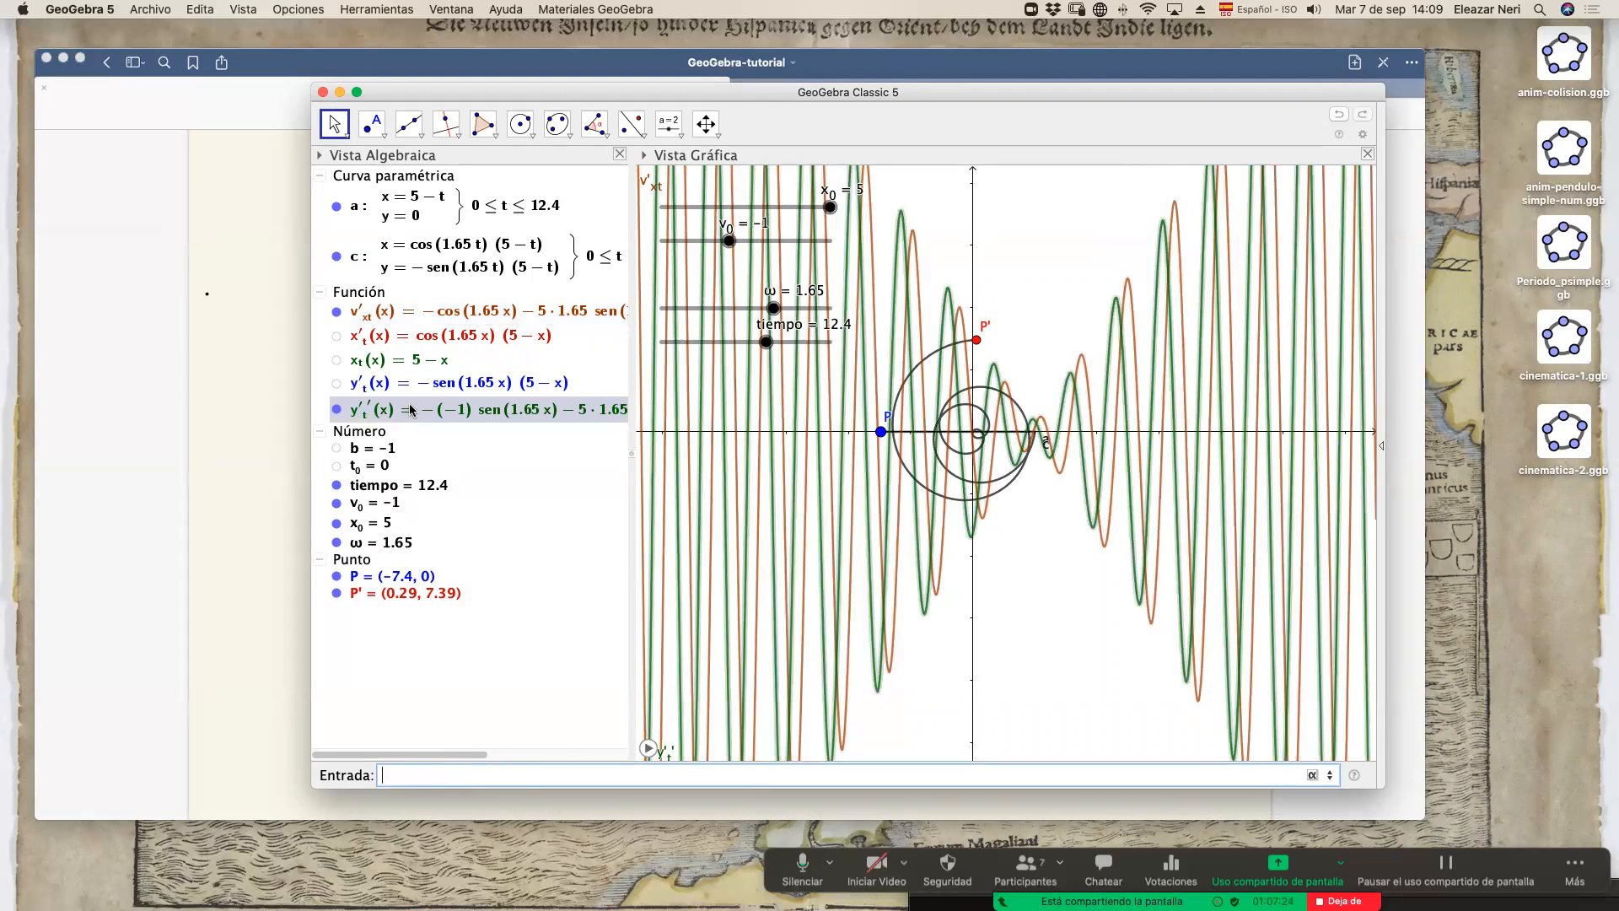
pyautogui.rightClick(411, 411)
pyautogui.click(472, 568)
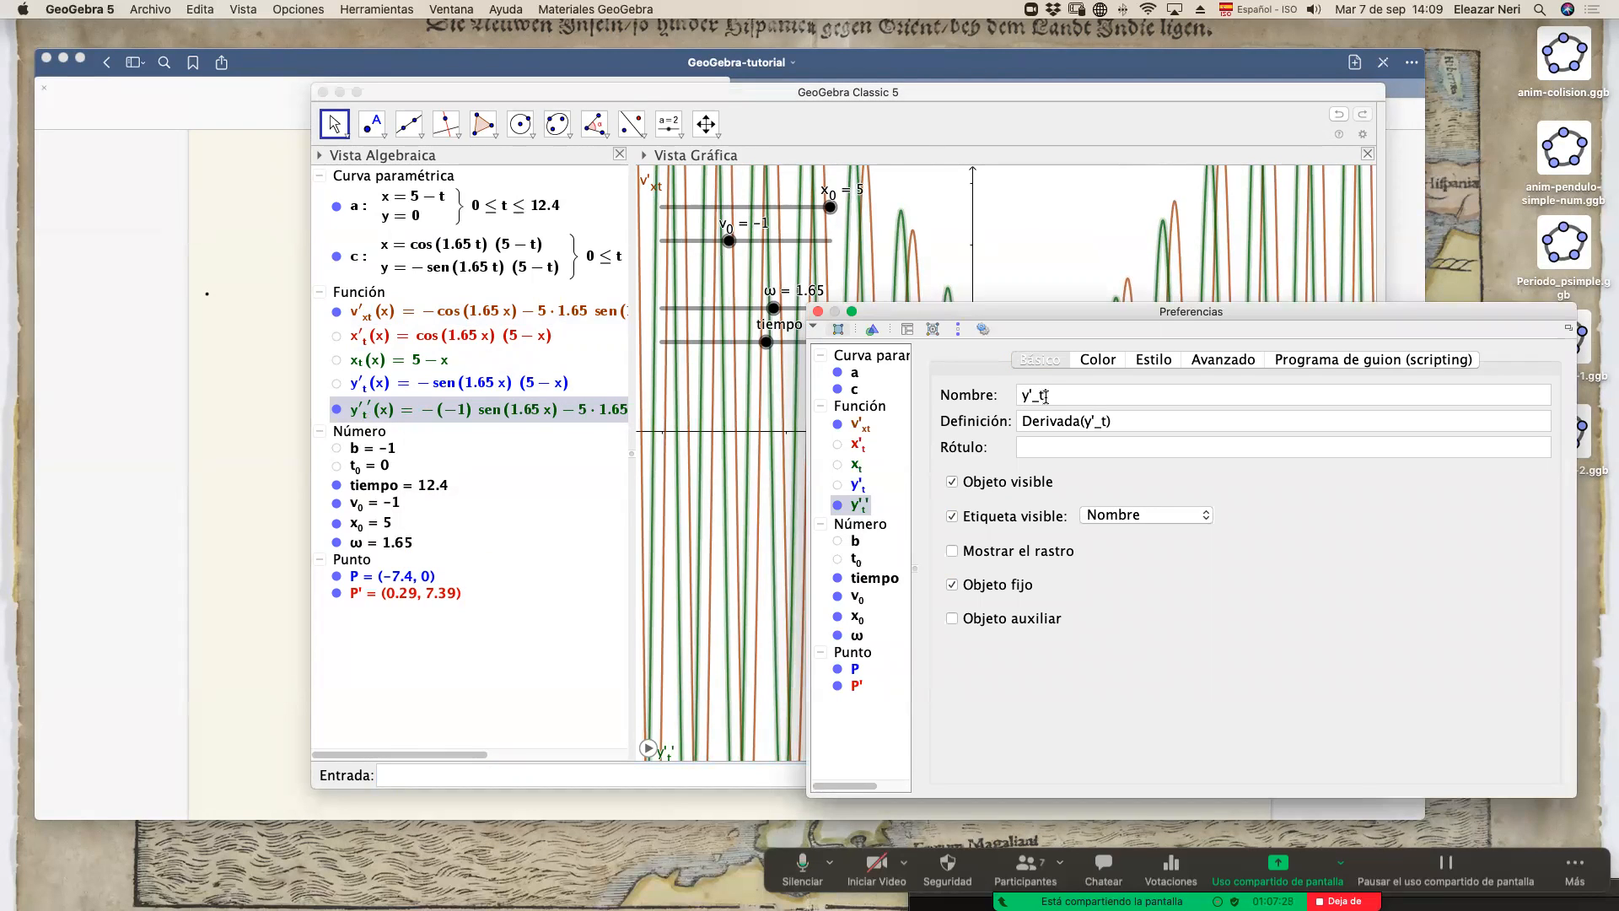
pyautogui.click(1098, 359)
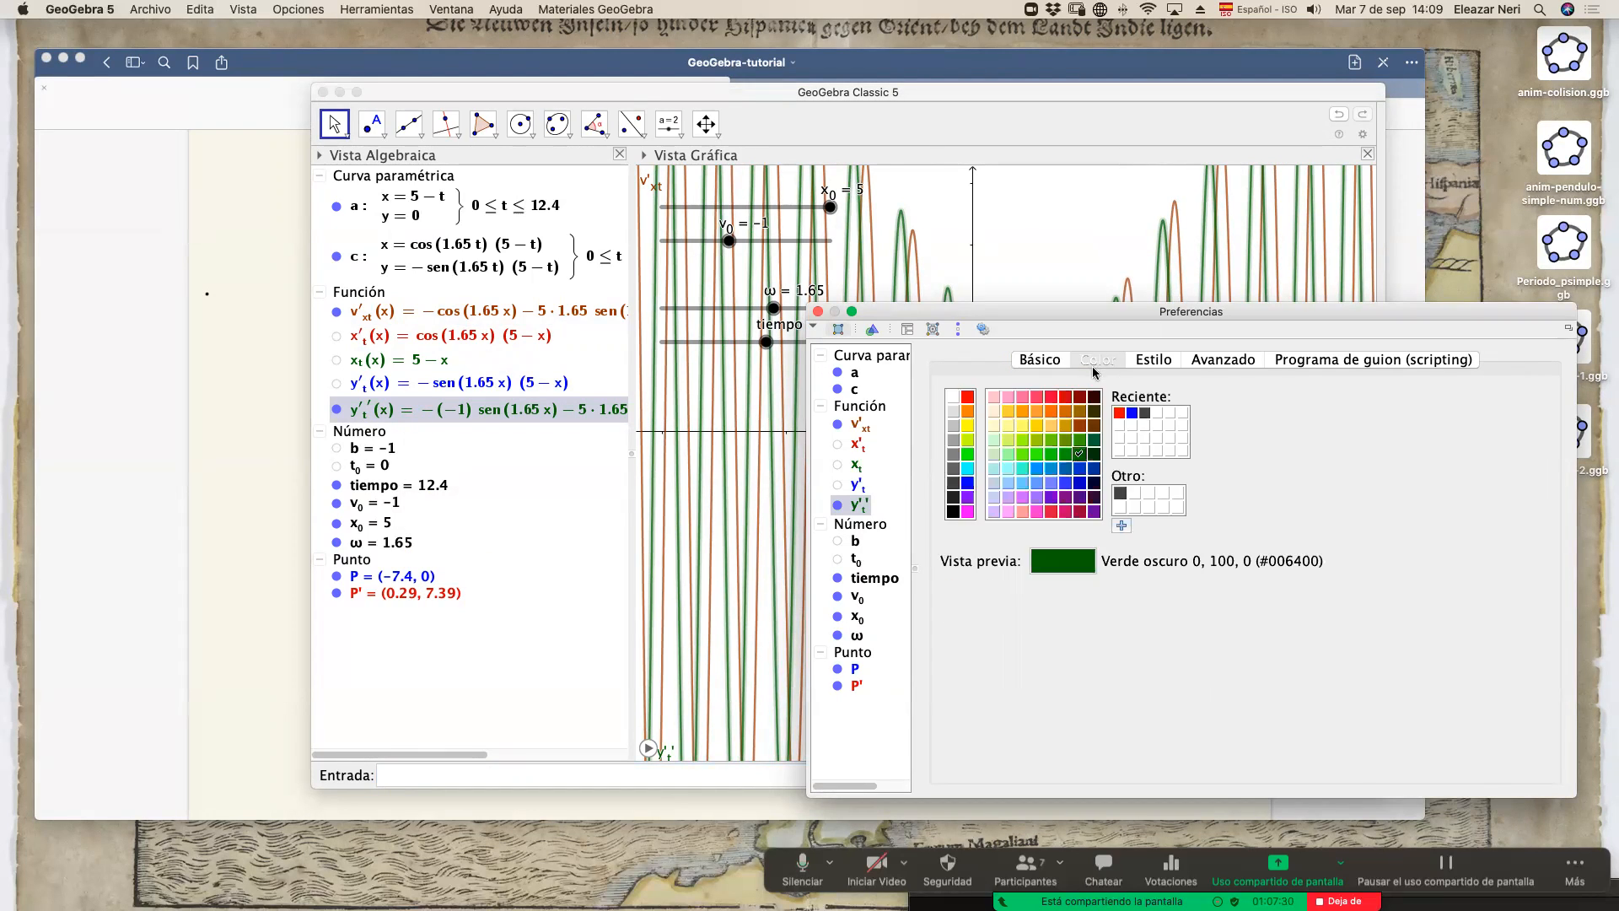
pyautogui.click(1033, 365)
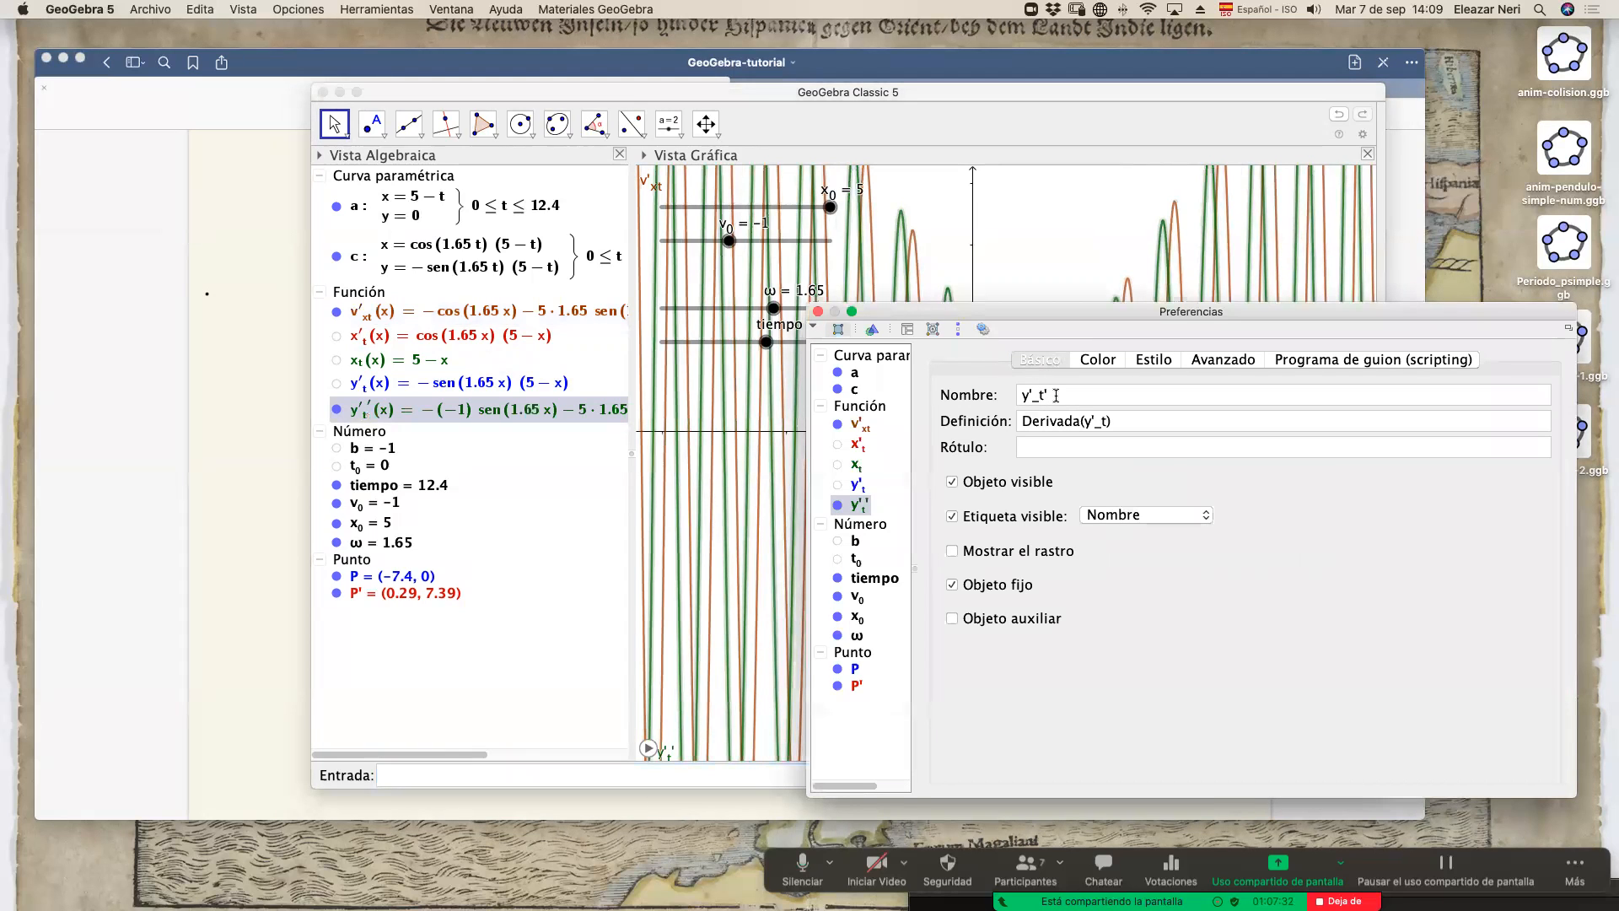
pyautogui.click(819, 311)
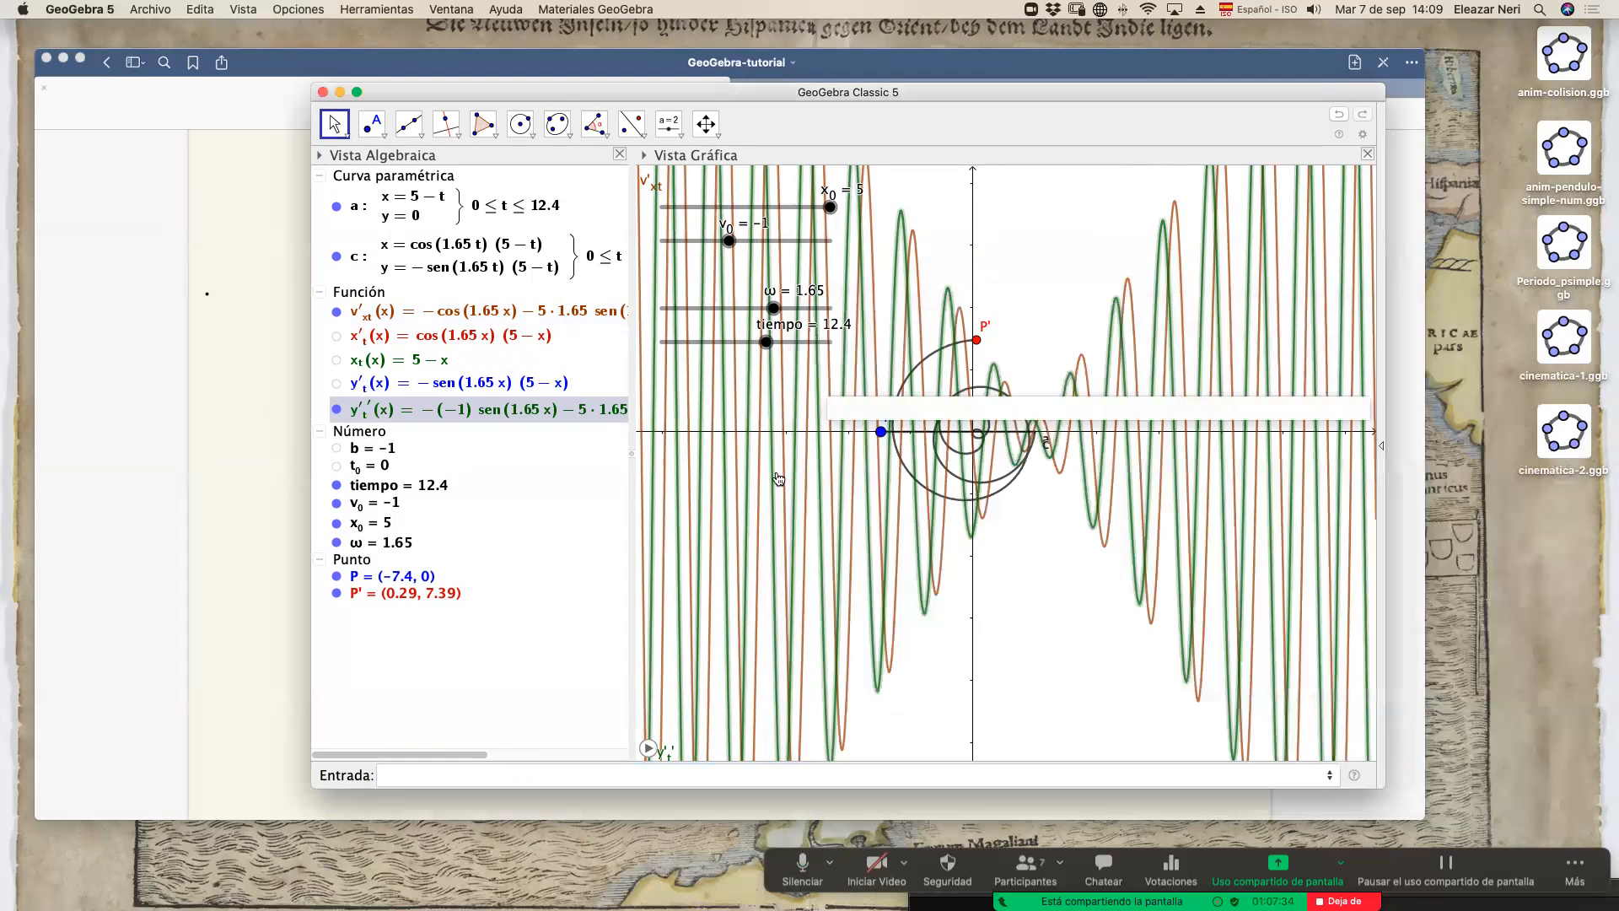
# Rename the derivative of y'_t as v'_{yt} in its properties.
pyautogui.rightClick(548, 413)
pyautogui.click(616, 577)
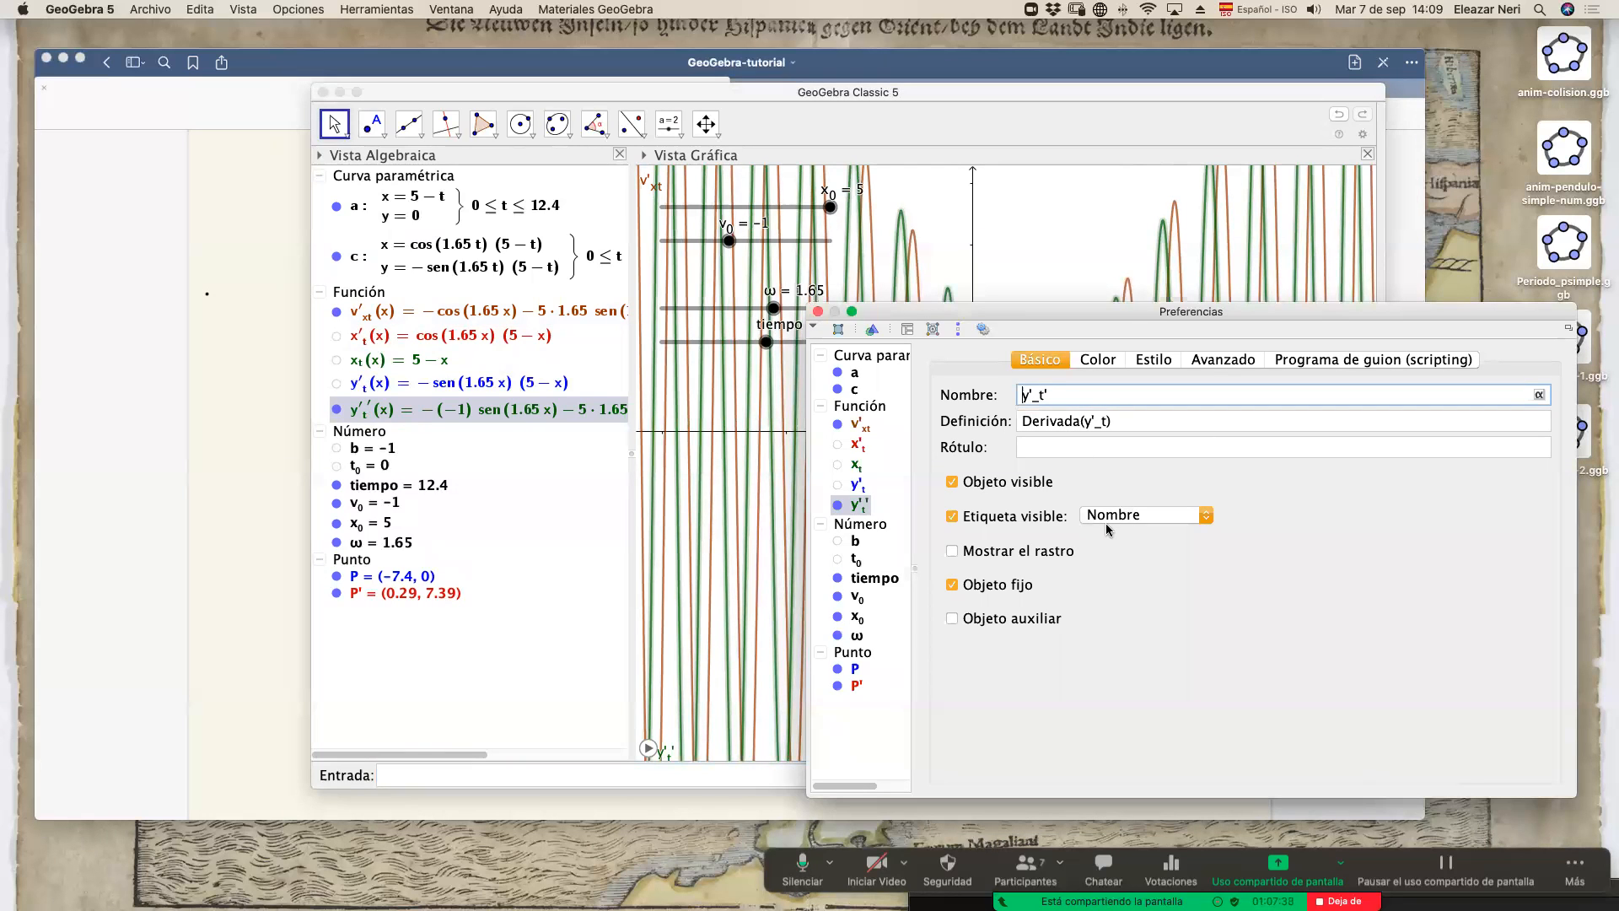
pyautogui.write('v_')
pyautogui.hotkey('shift', 'End')
pyautogui.press('BackSpace')
pyautogui.write('{}')
pyautogui.write('y')
pyautogui.write('t')
pyautogui.press('Left')
pyautogui.press('Left')
pyautogui.press('Left')
pyautogui.write("'")
pyautogui.press('Return')
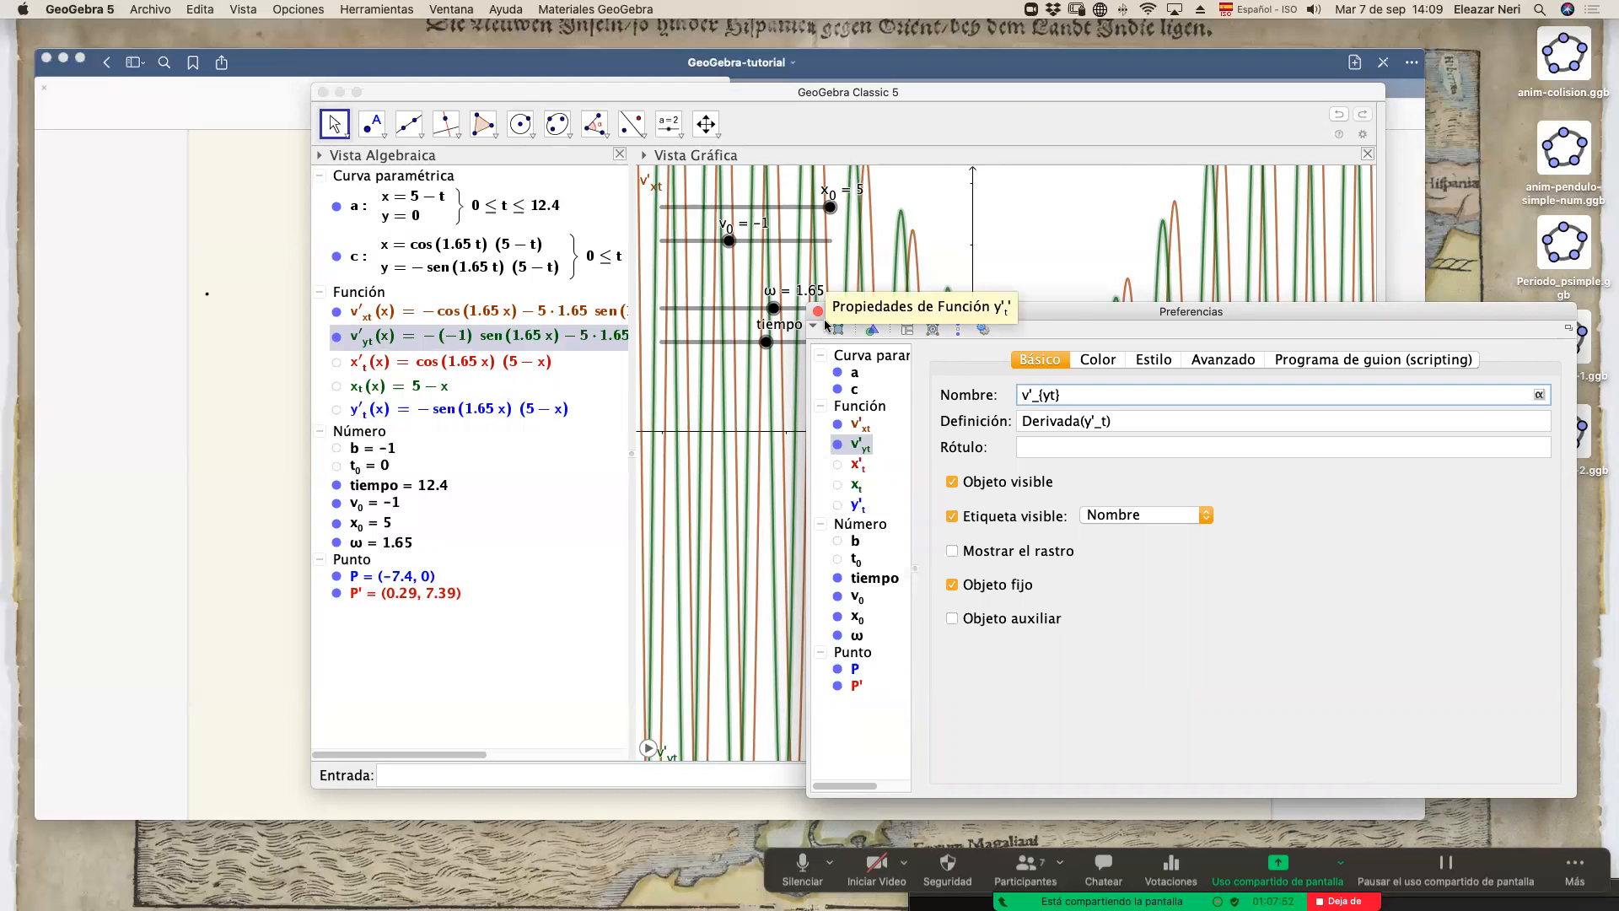
pyautogui.click(817, 311)
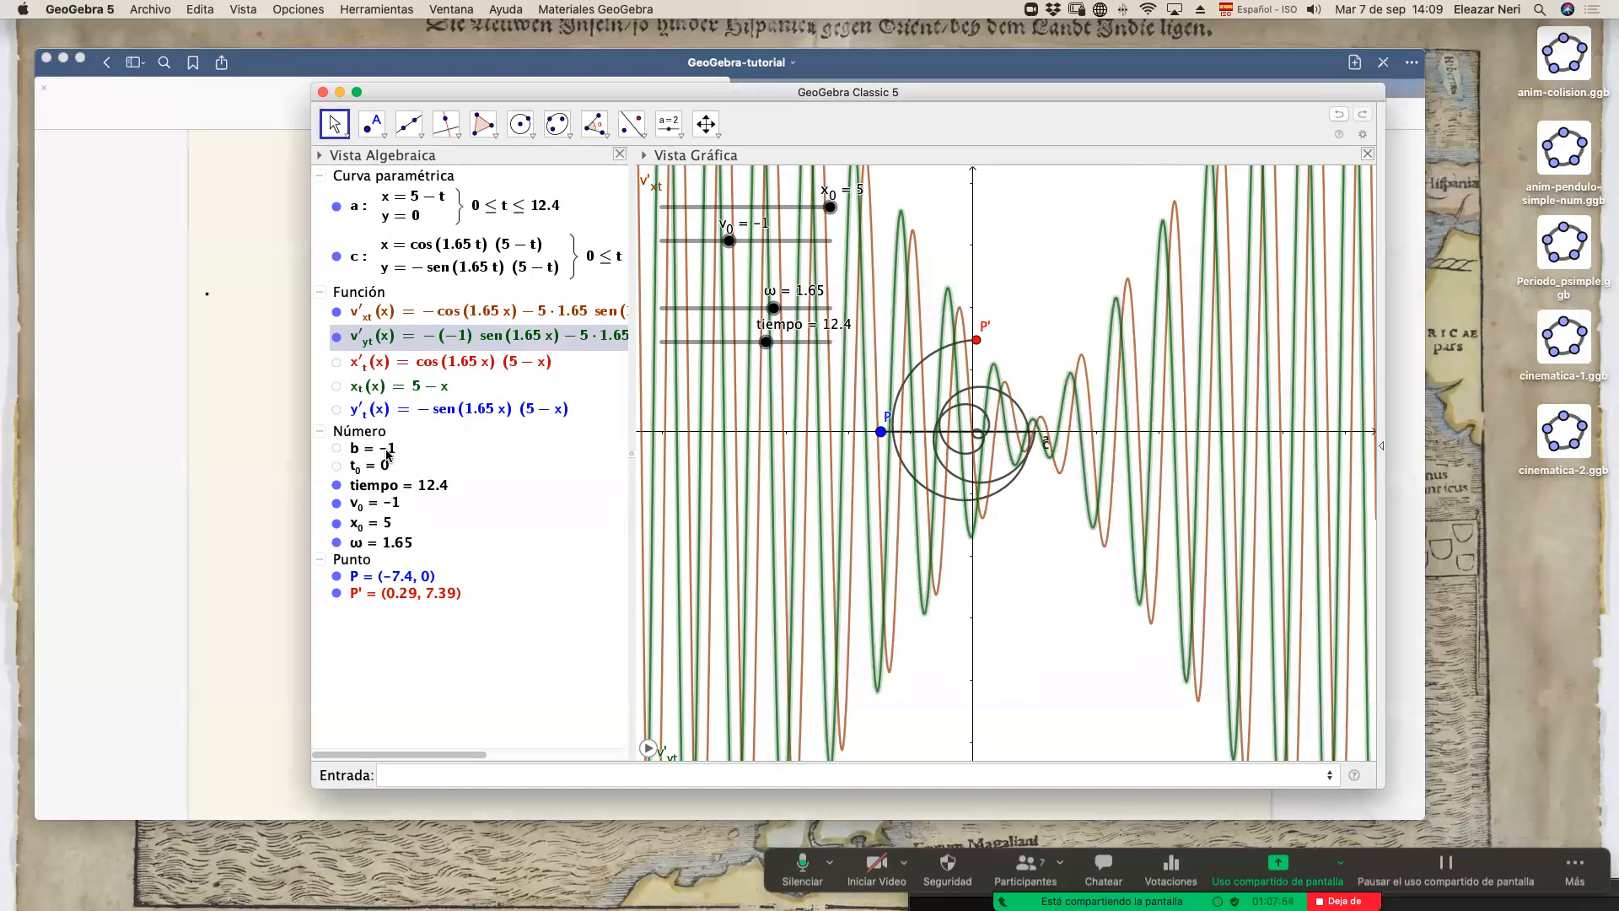
# Hide the graphs of v'_{yt} and v'_{xt}.
pyautogui.moveTo(462, 95); pyautogui.dragTo(494, 94)
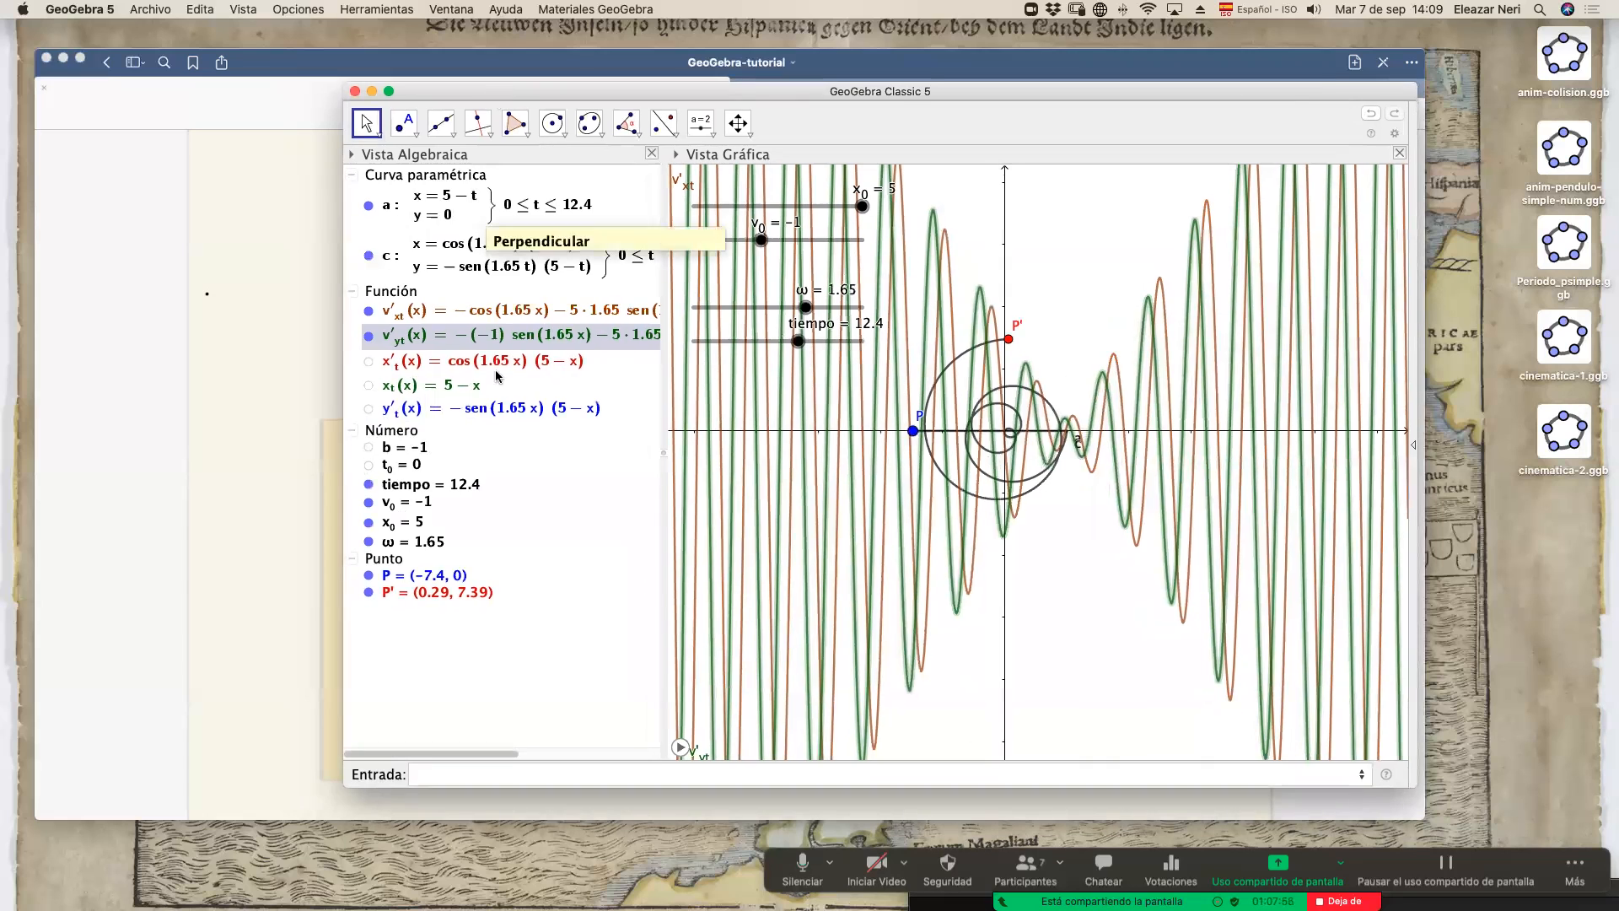
pyautogui.moveTo(663, 453); pyautogui.dragTo(657, 453)
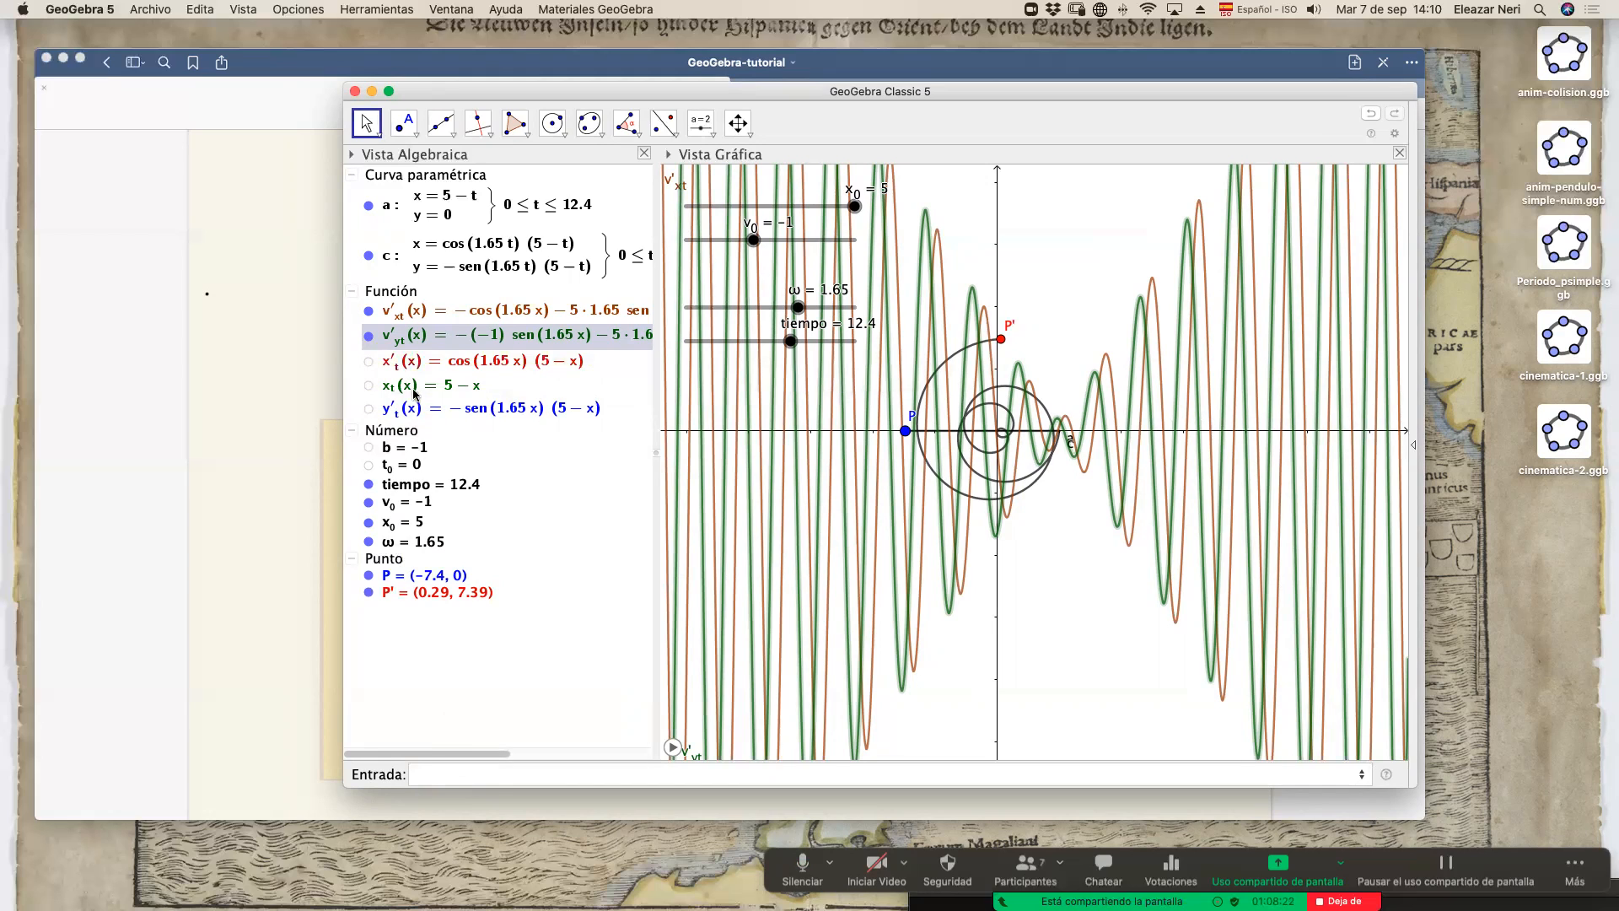
pyautogui.moveTo(554, 100); pyautogui.dragTo(543, 98)
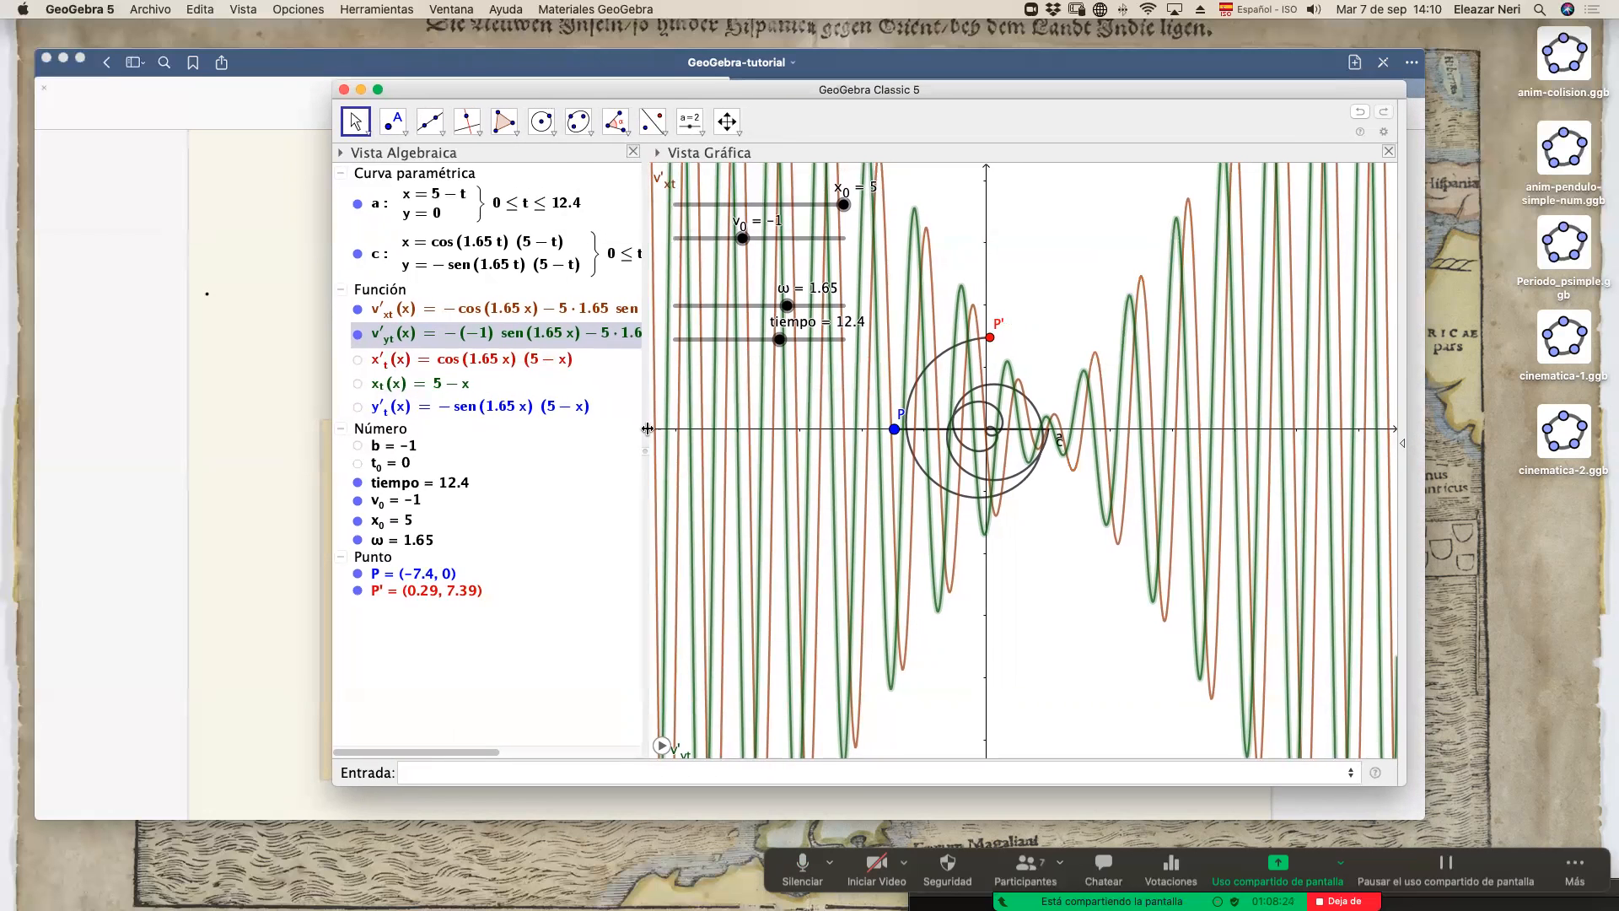
pyautogui.moveTo(644, 447); pyautogui.dragTo(636, 447)
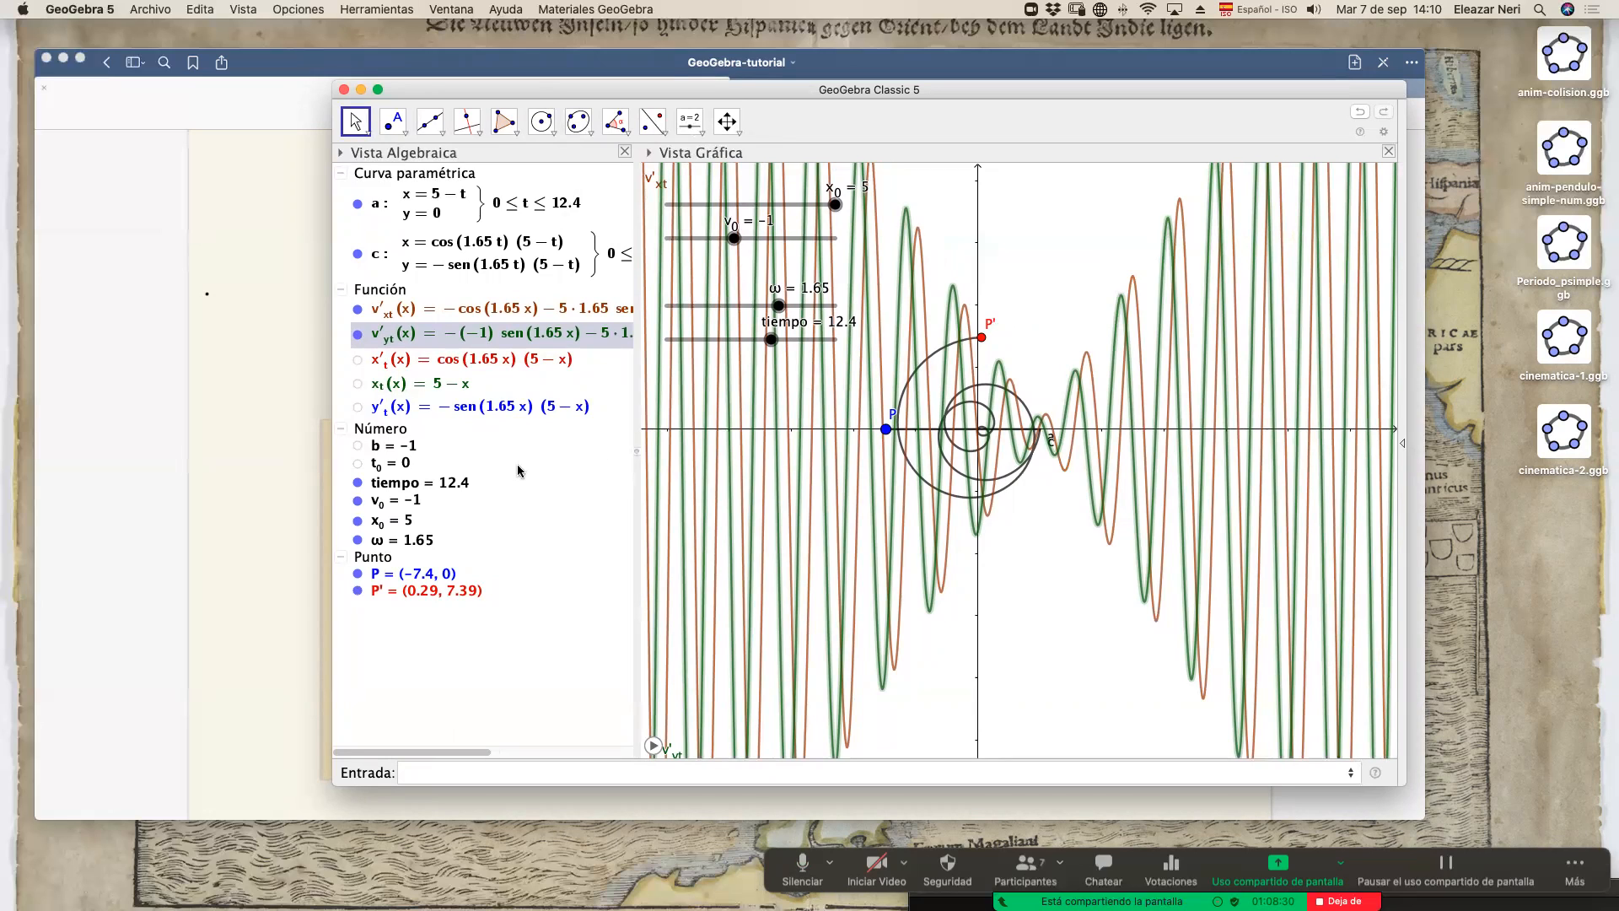
pyautogui.click(357, 334)
pyautogui.click(358, 308)
pyautogui.moveTo(496, 93); pyautogui.dragTo(1284, 171)
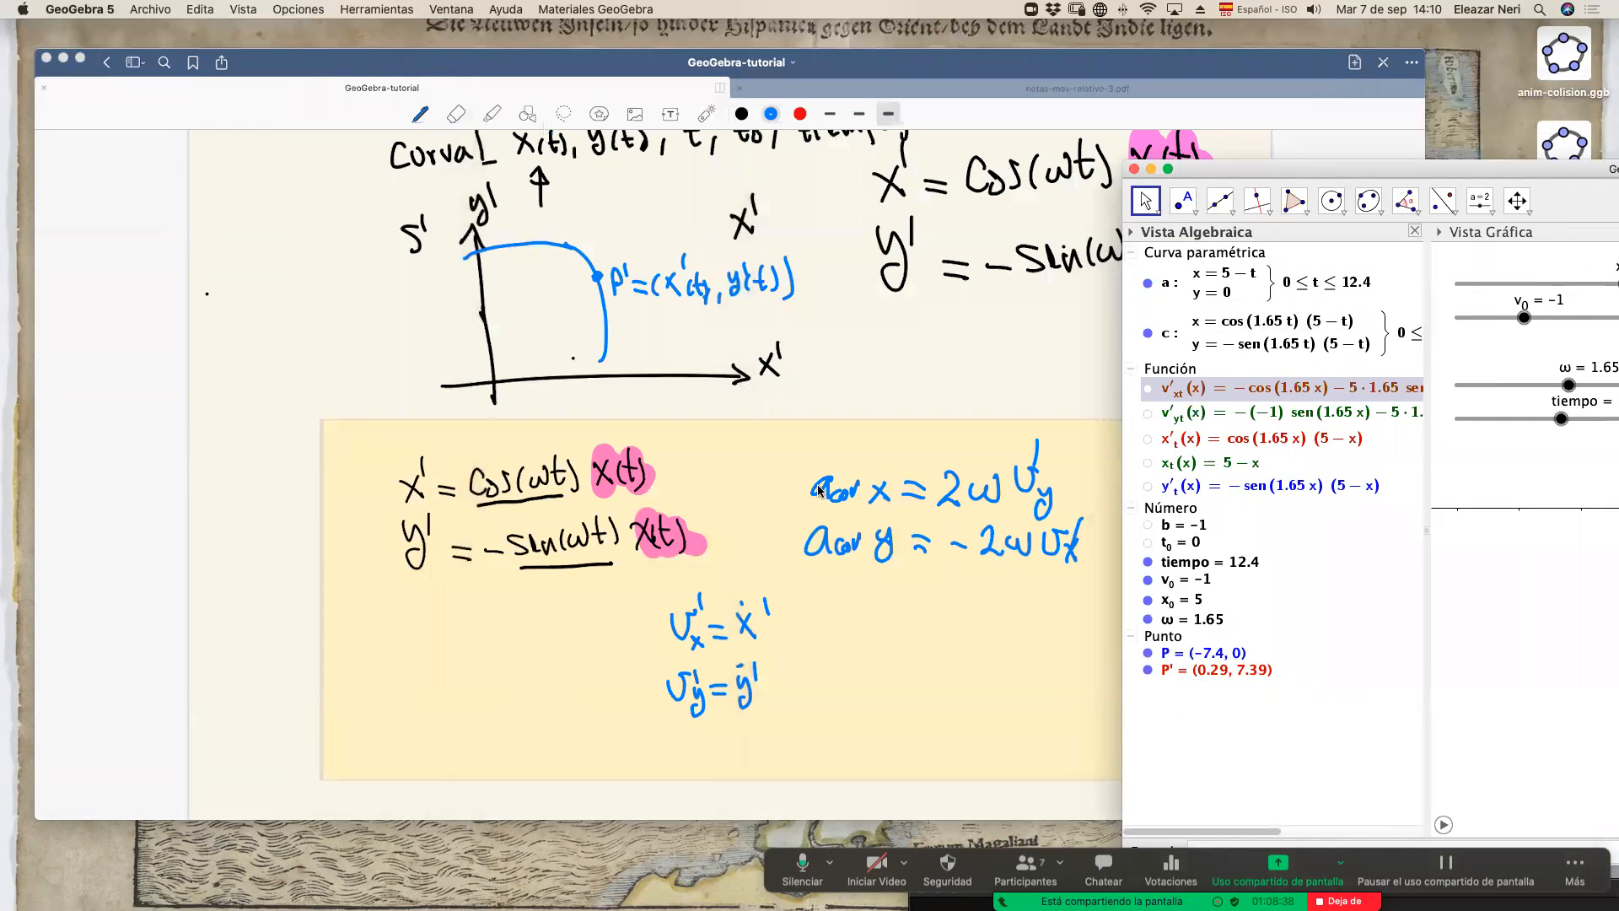
pyautogui.moveTo(1265, 169); pyautogui.dragTo(392, 113)
pyautogui.click(359, 796)
pyautogui.write('a_')
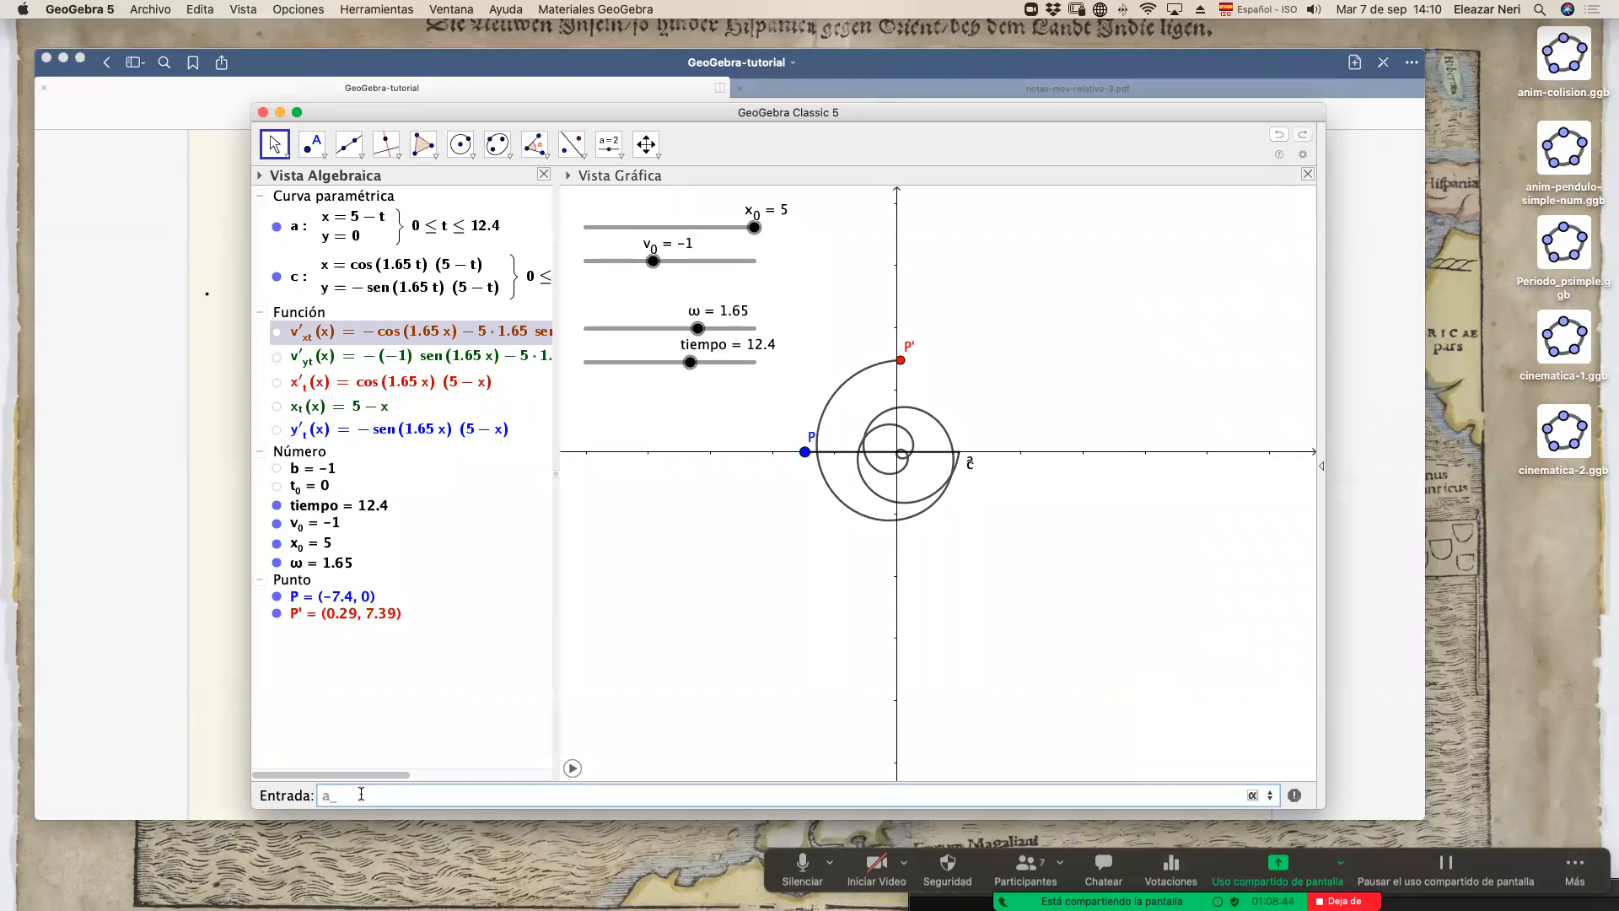
pyautogui.write(' {}')
pyautogui.write('c')
pyautogui.write('x')
pyautogui.write('=')
pyautogui.moveTo(426, 119); pyautogui.dragTo(914, 606)
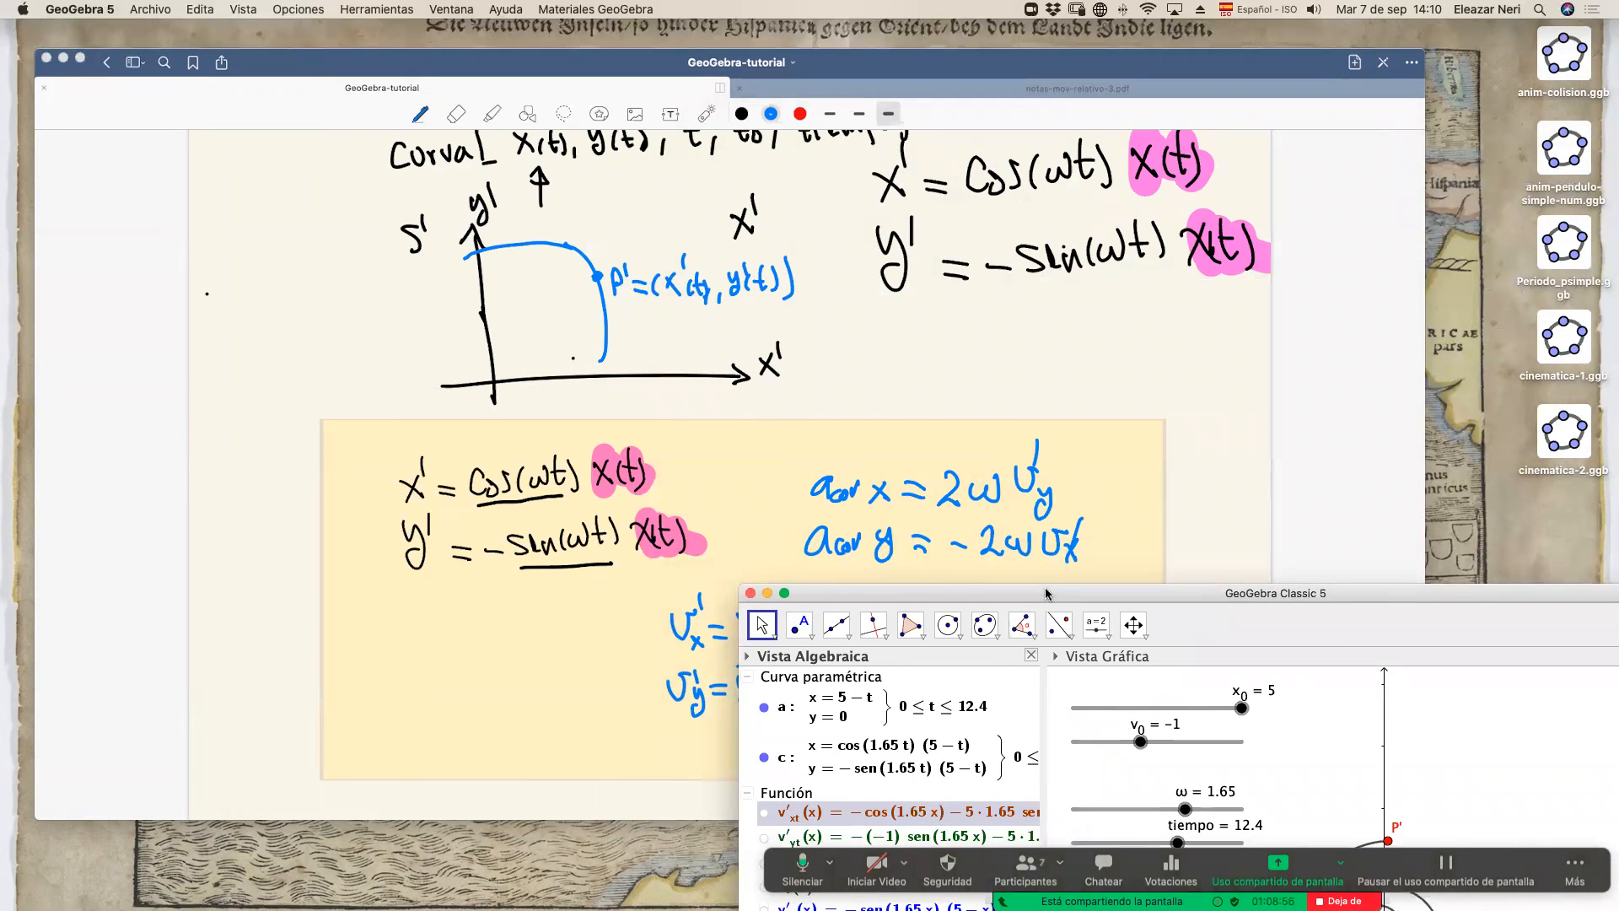
pyautogui.moveTo(1046, 593); pyautogui.dragTo(523, 114)
pyautogui.write('2')
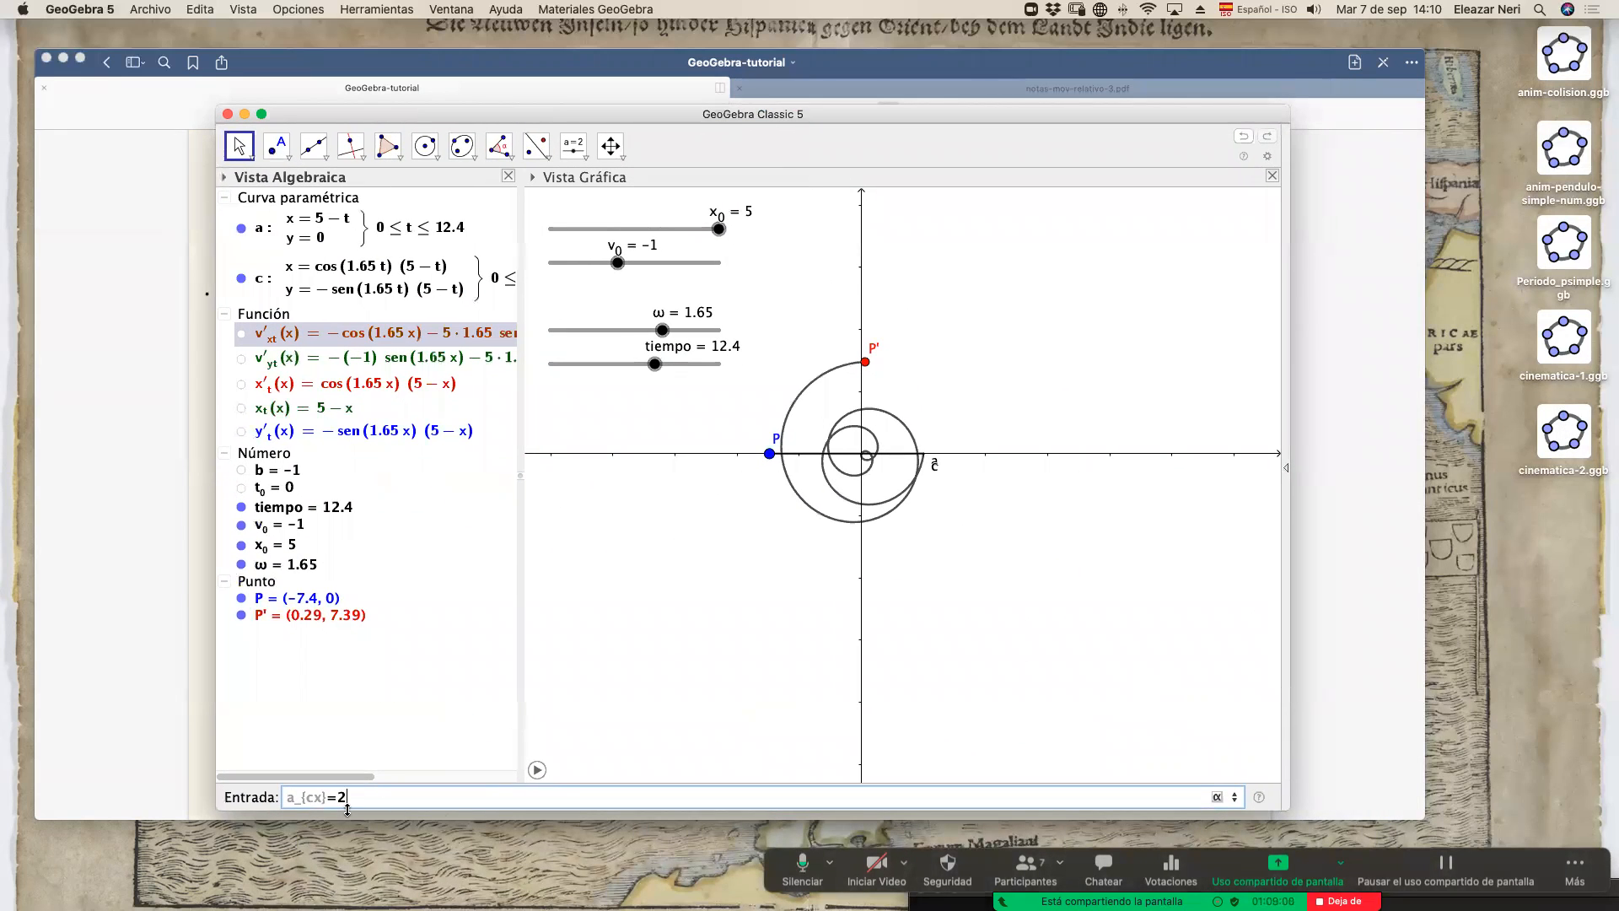
pyautogui.click(1212, 795)
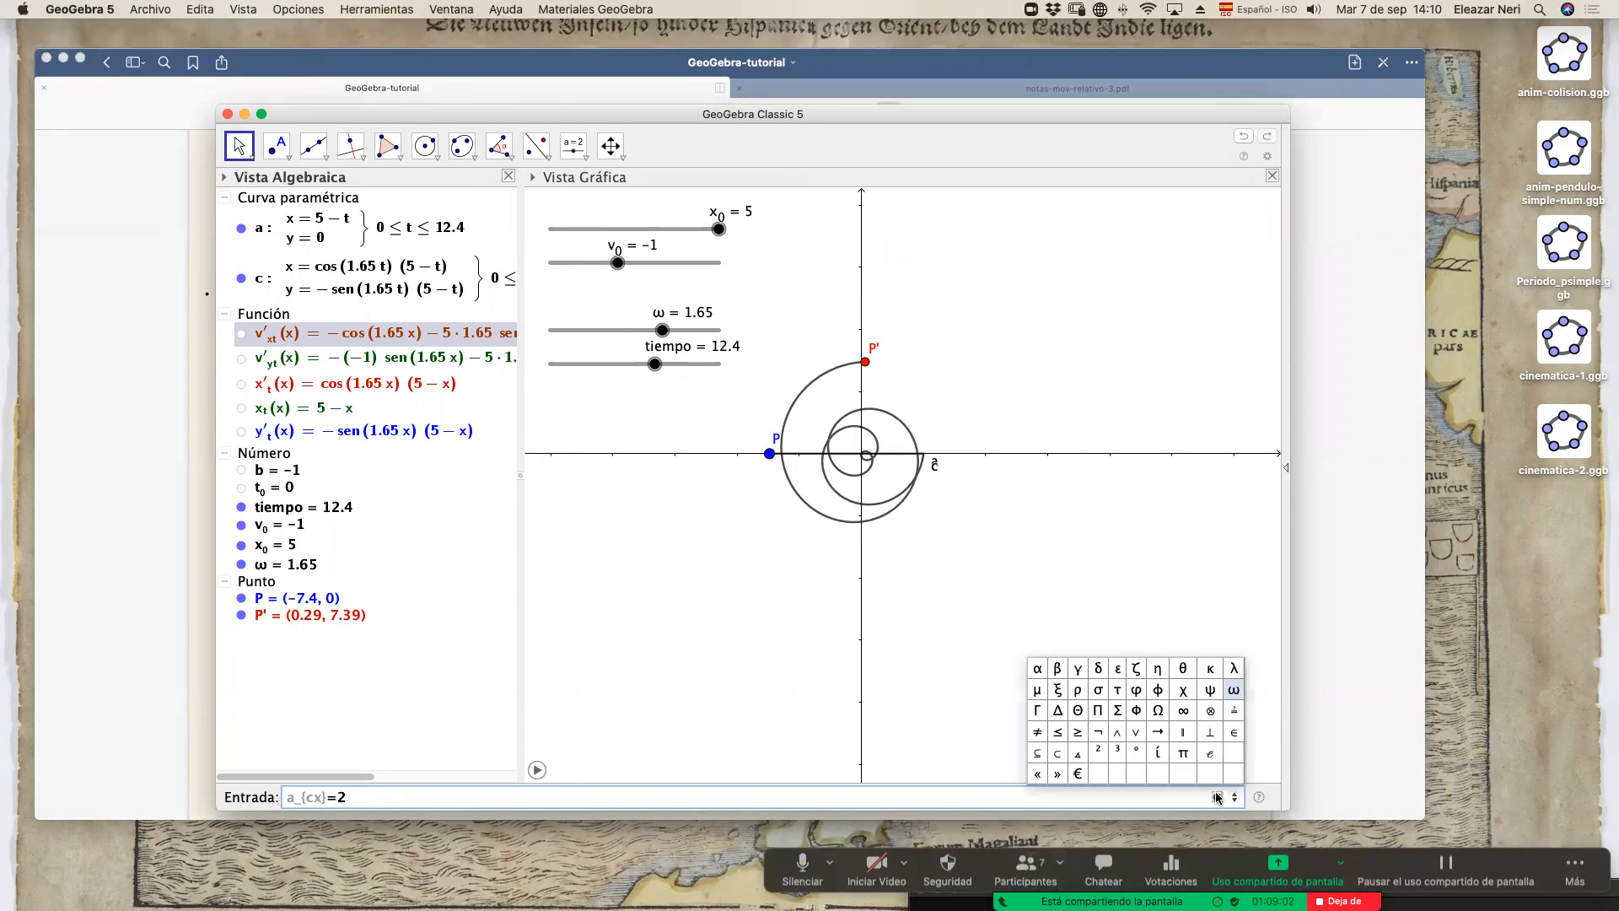
pyautogui.click(1233, 705)
pyautogui.press('Return')
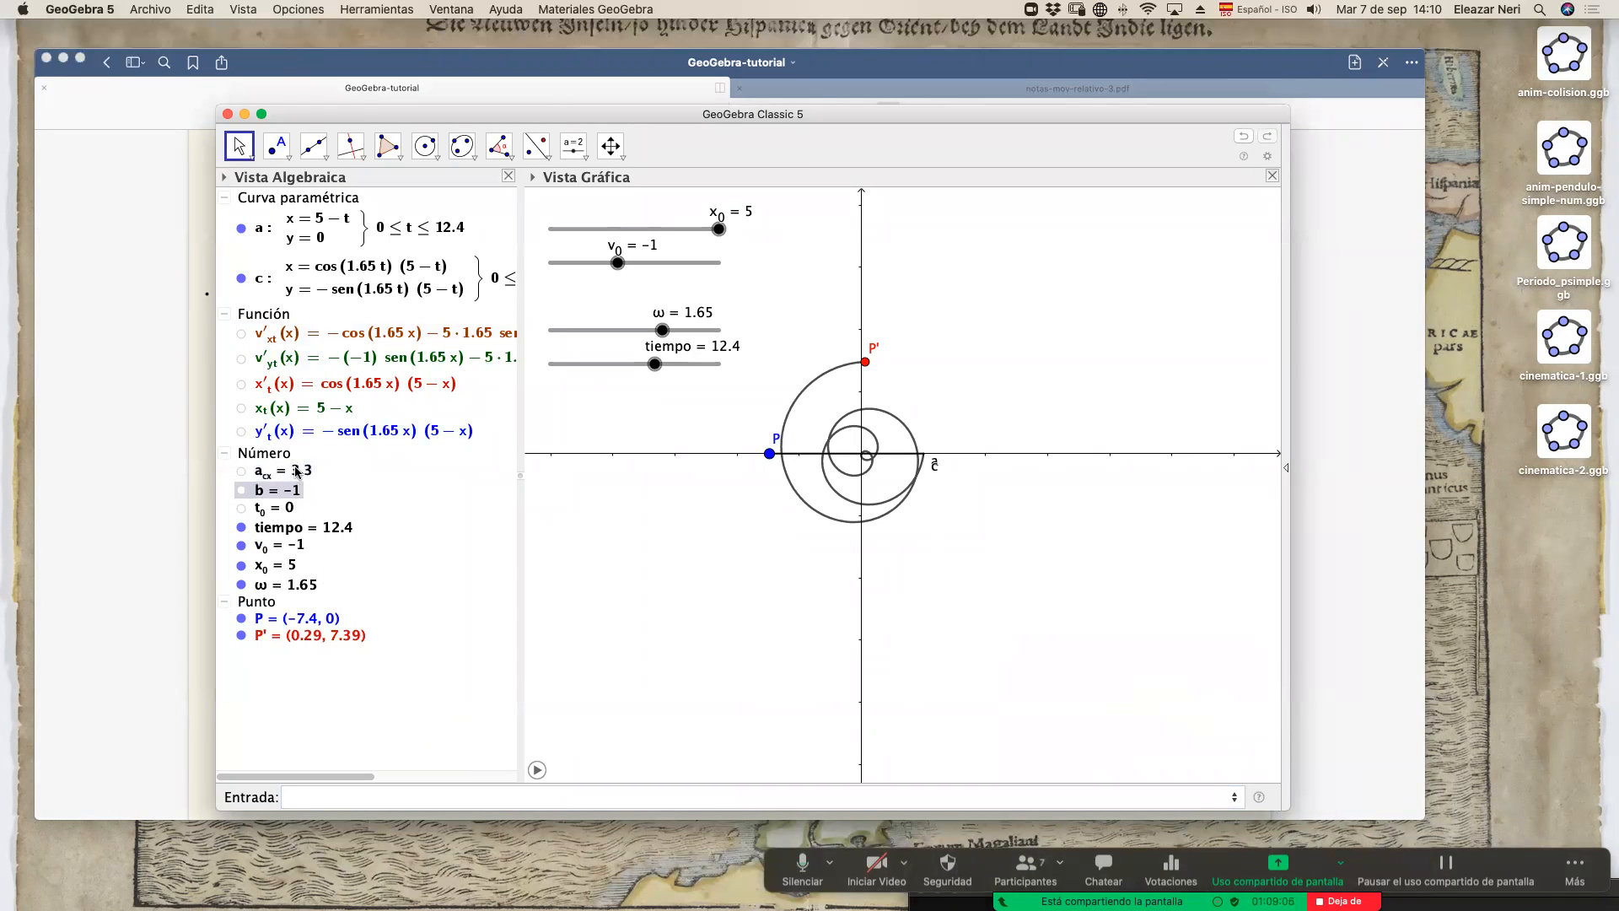
pyautogui.press('Delete')
pyautogui.click(320, 795)
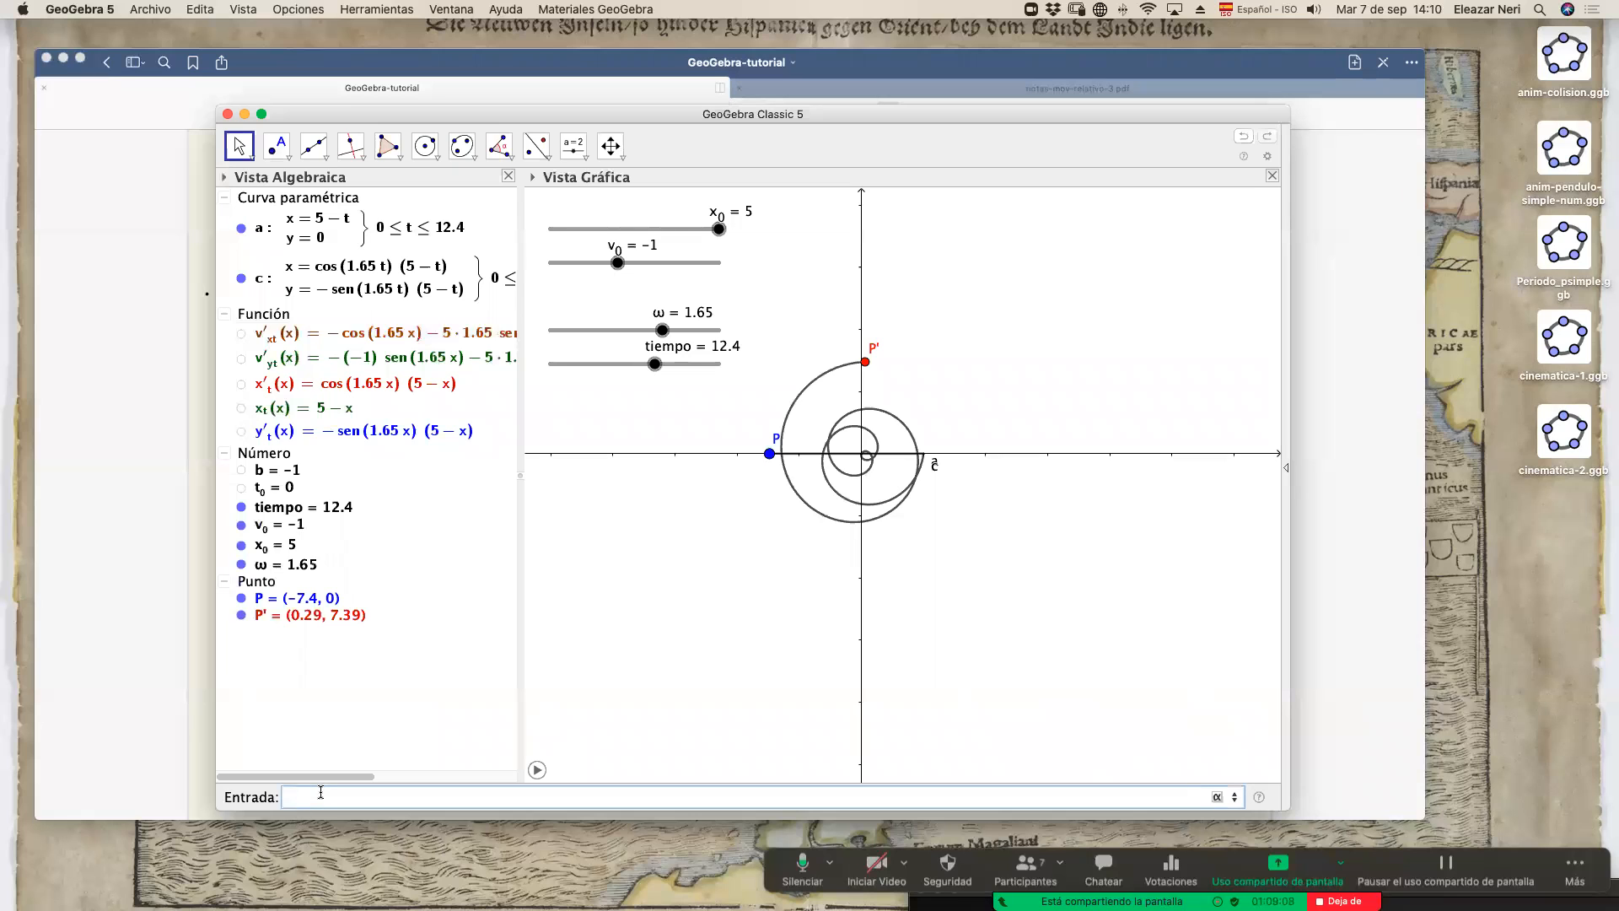
pyautogui.write('a_{x')
pyautogui.write('t')
pyautogui.press('BackSpace')
pyautogui.write('cx}=2')
pyautogui.click(1220, 797)
pyautogui.click(1236, 690)
pyautogui.moveTo(363, 110); pyautogui.dragTo(451, 150)
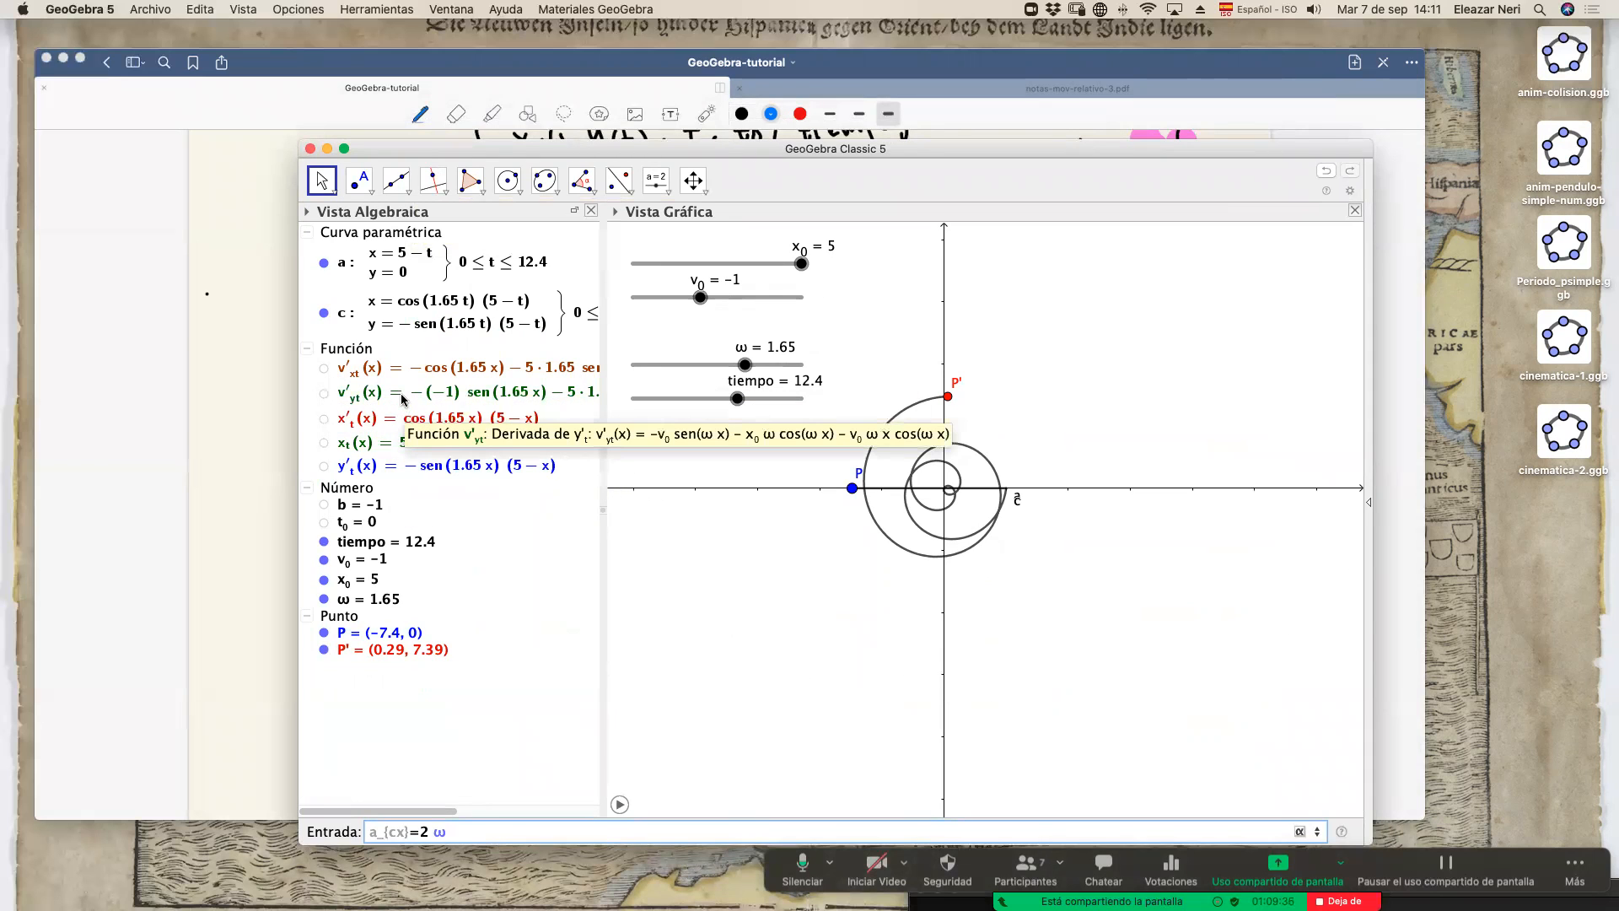
pyautogui.press('Return')
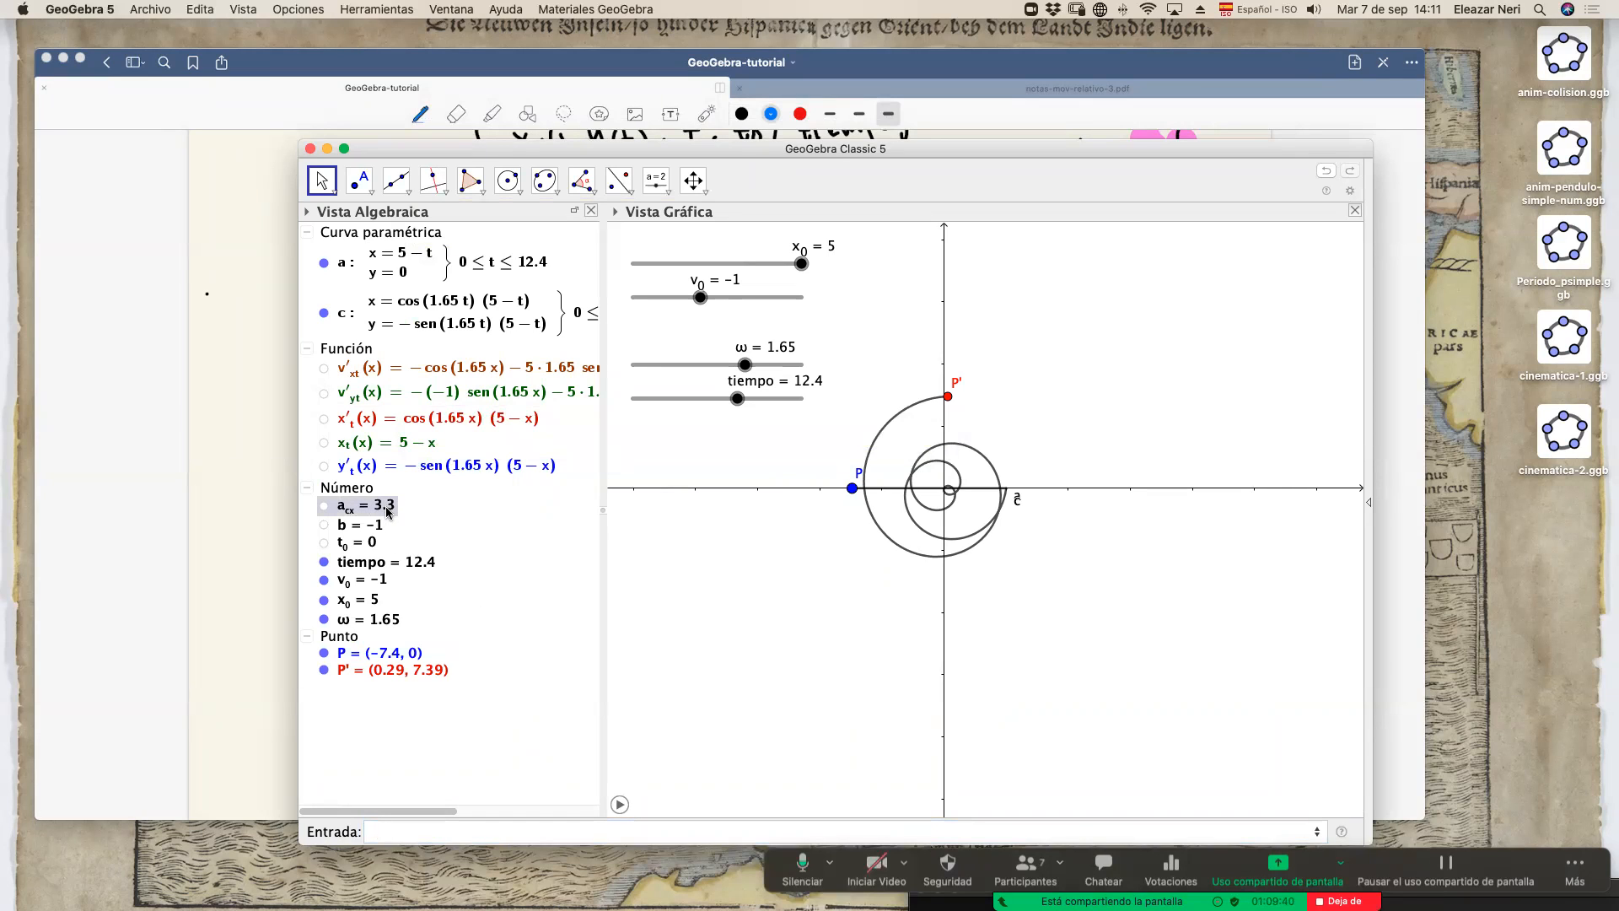
pyautogui.hotkey('ctrl', 'z')
# Define the Coriolis acceleration's x component as a_{cx}= 2ω v'_{yt}.
pyautogui.click(398, 832)
pyautogui.write('a_{')
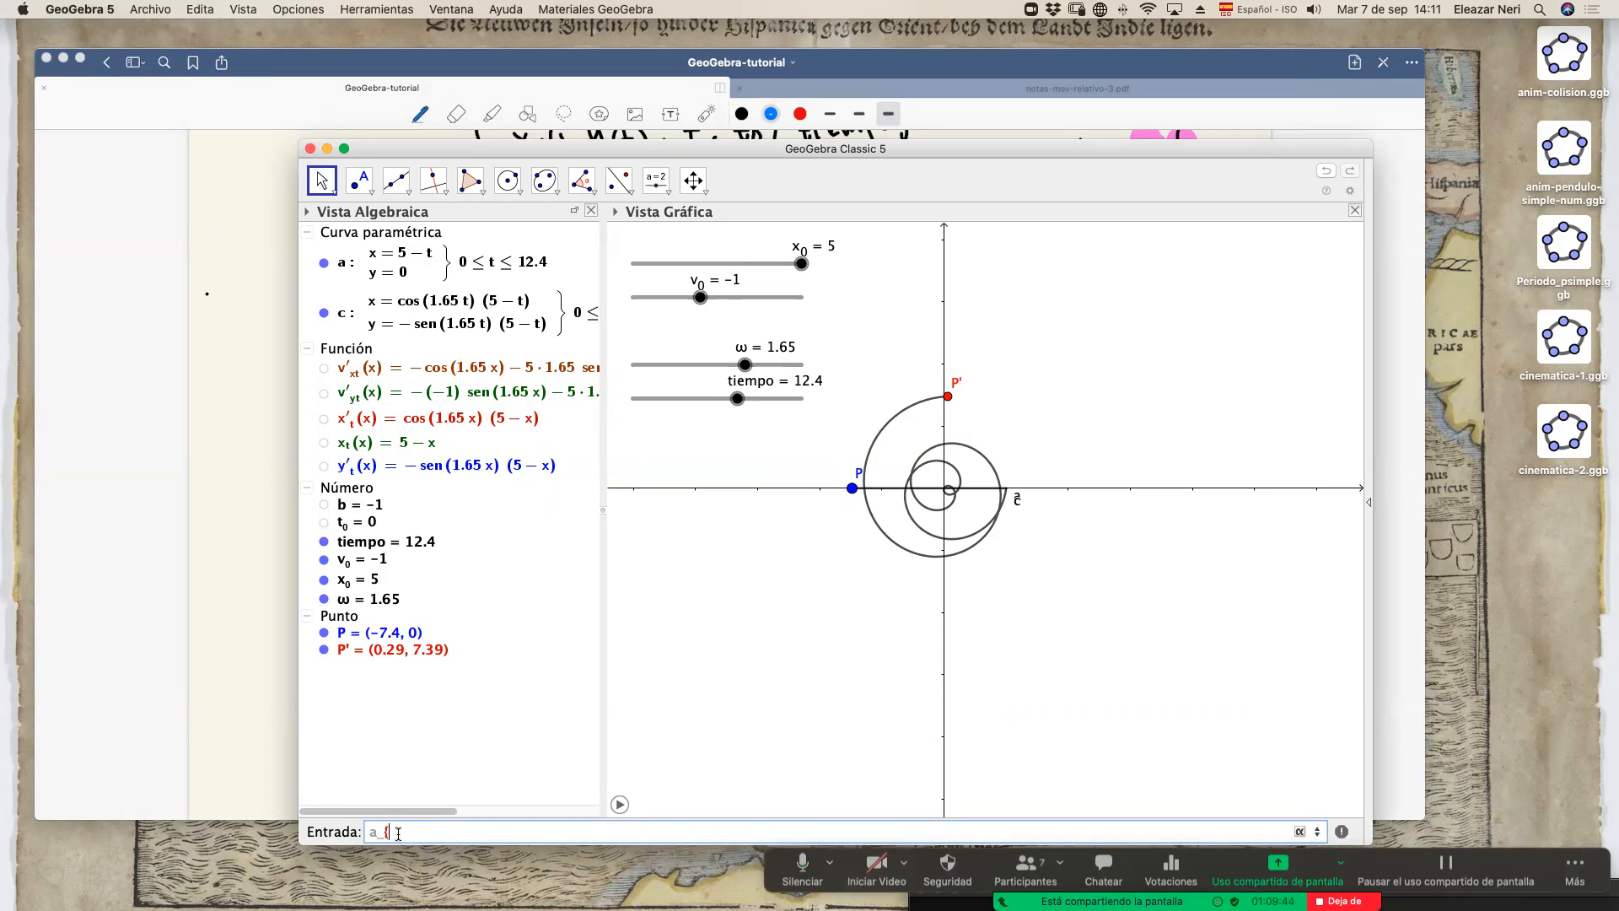
pyautogui.write('cx}= 2')
pyautogui.click(1301, 832)
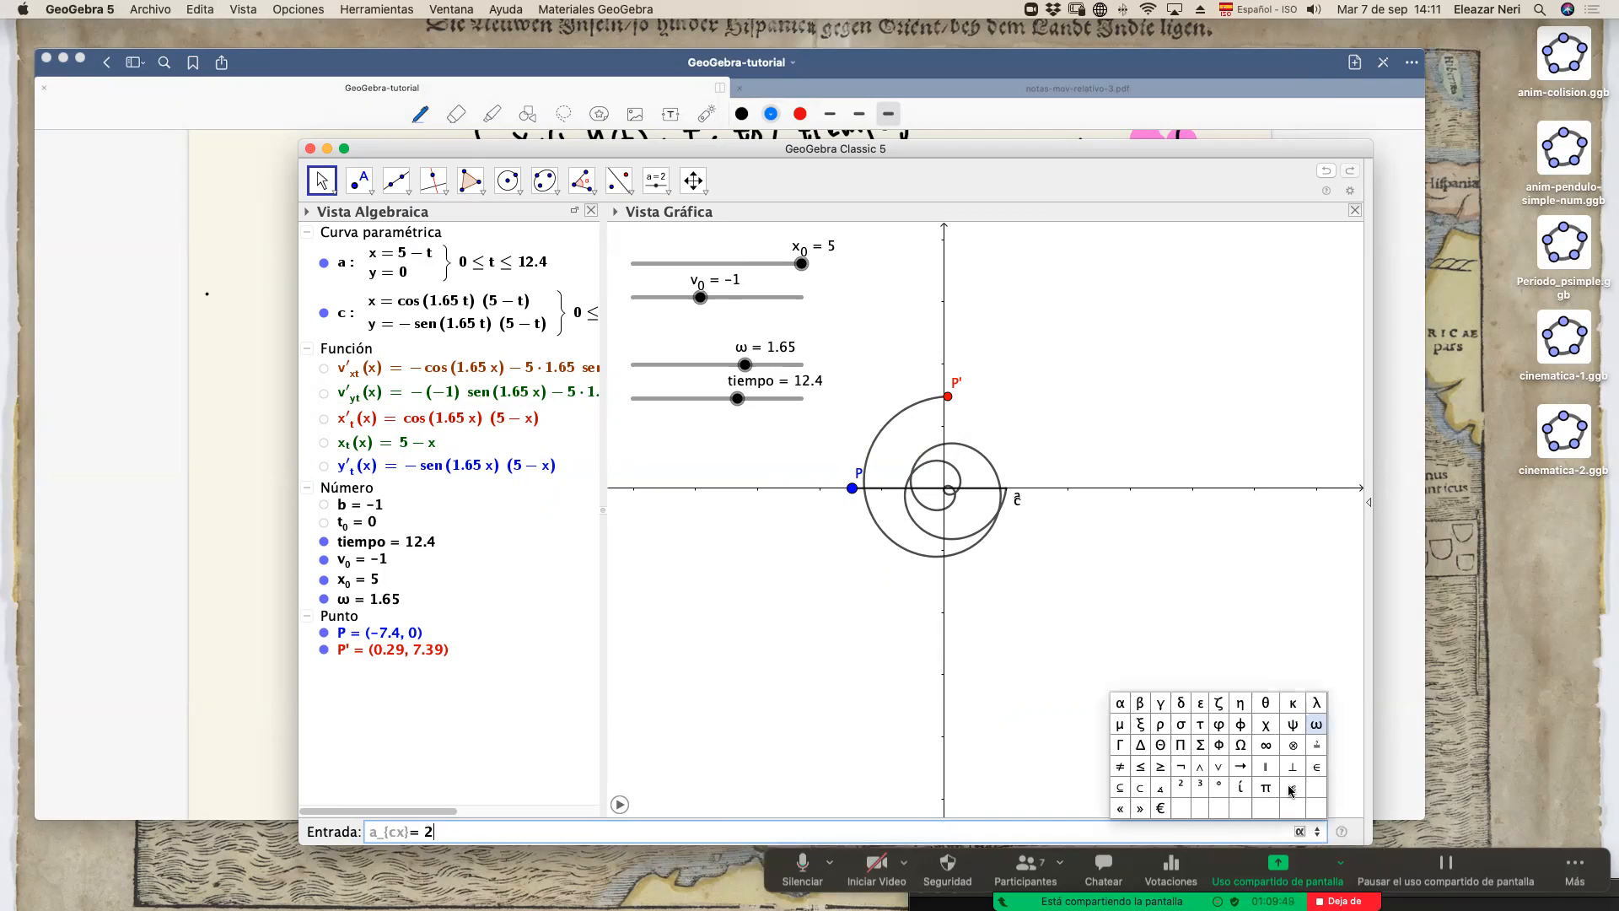
pyautogui.click(1295, 729)
pyautogui.press('BackSpace')
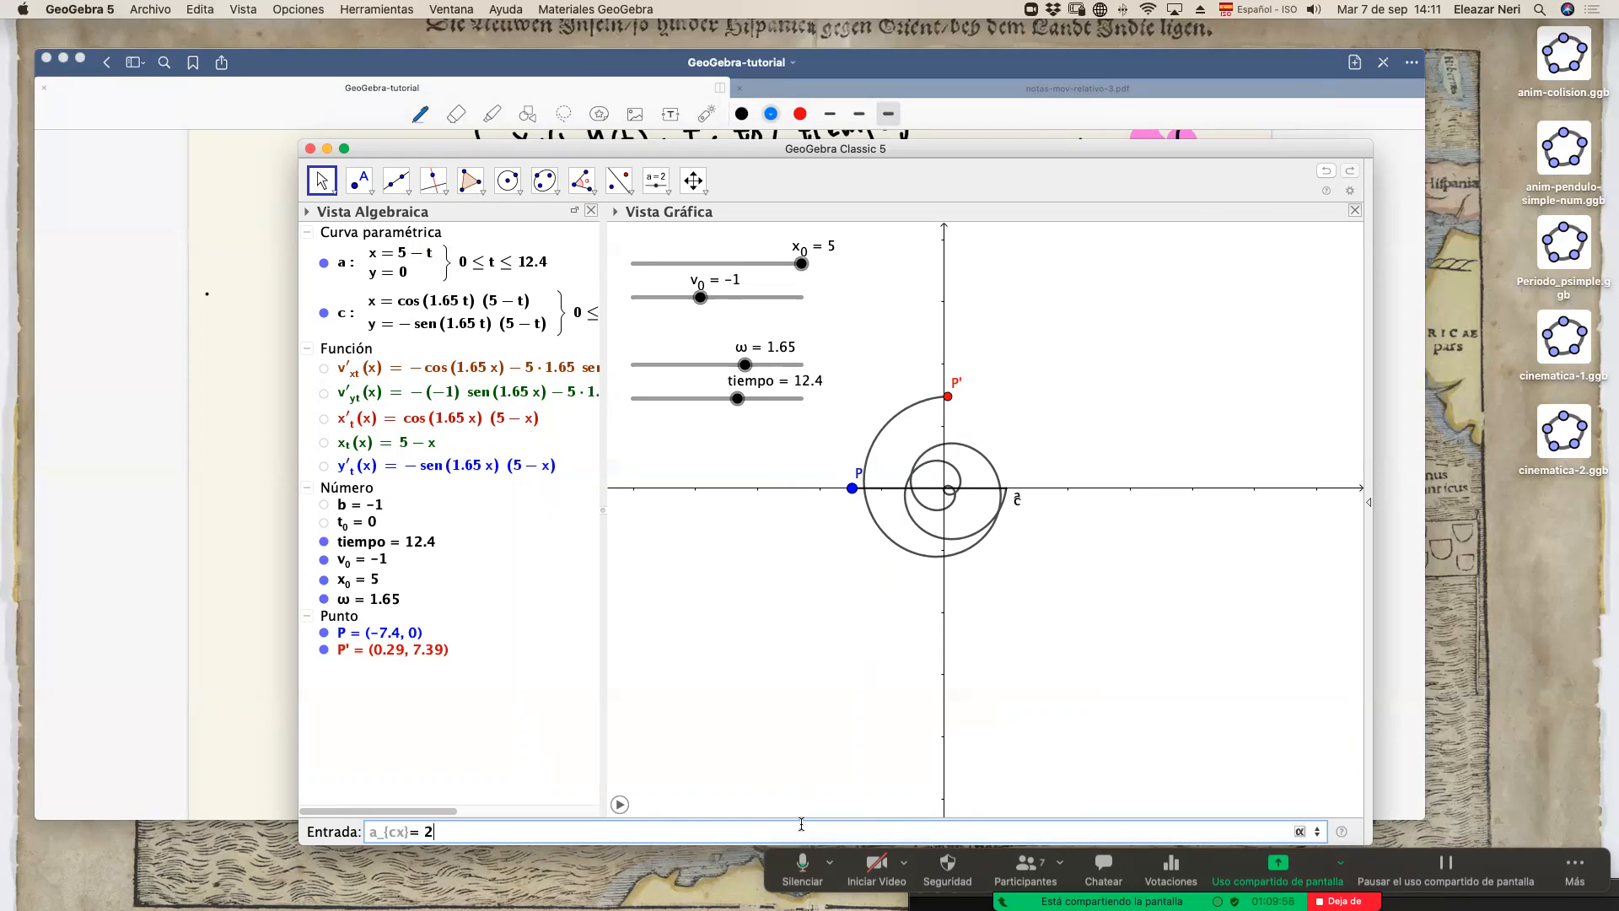
pyautogui.click(1299, 832)
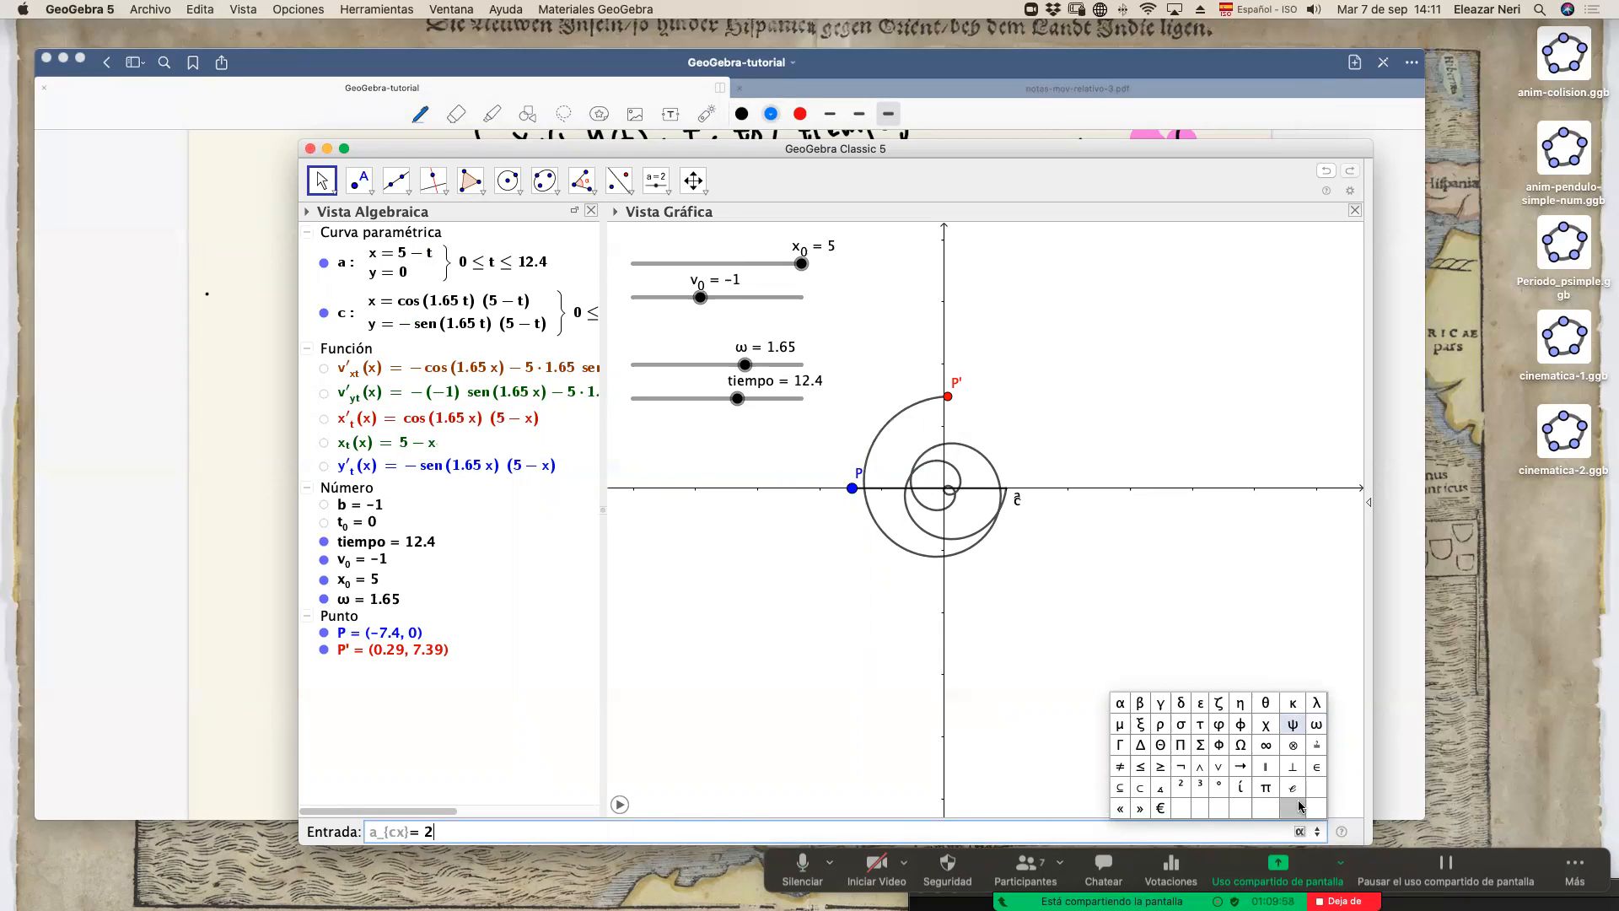
pyautogui.click(1316, 727)
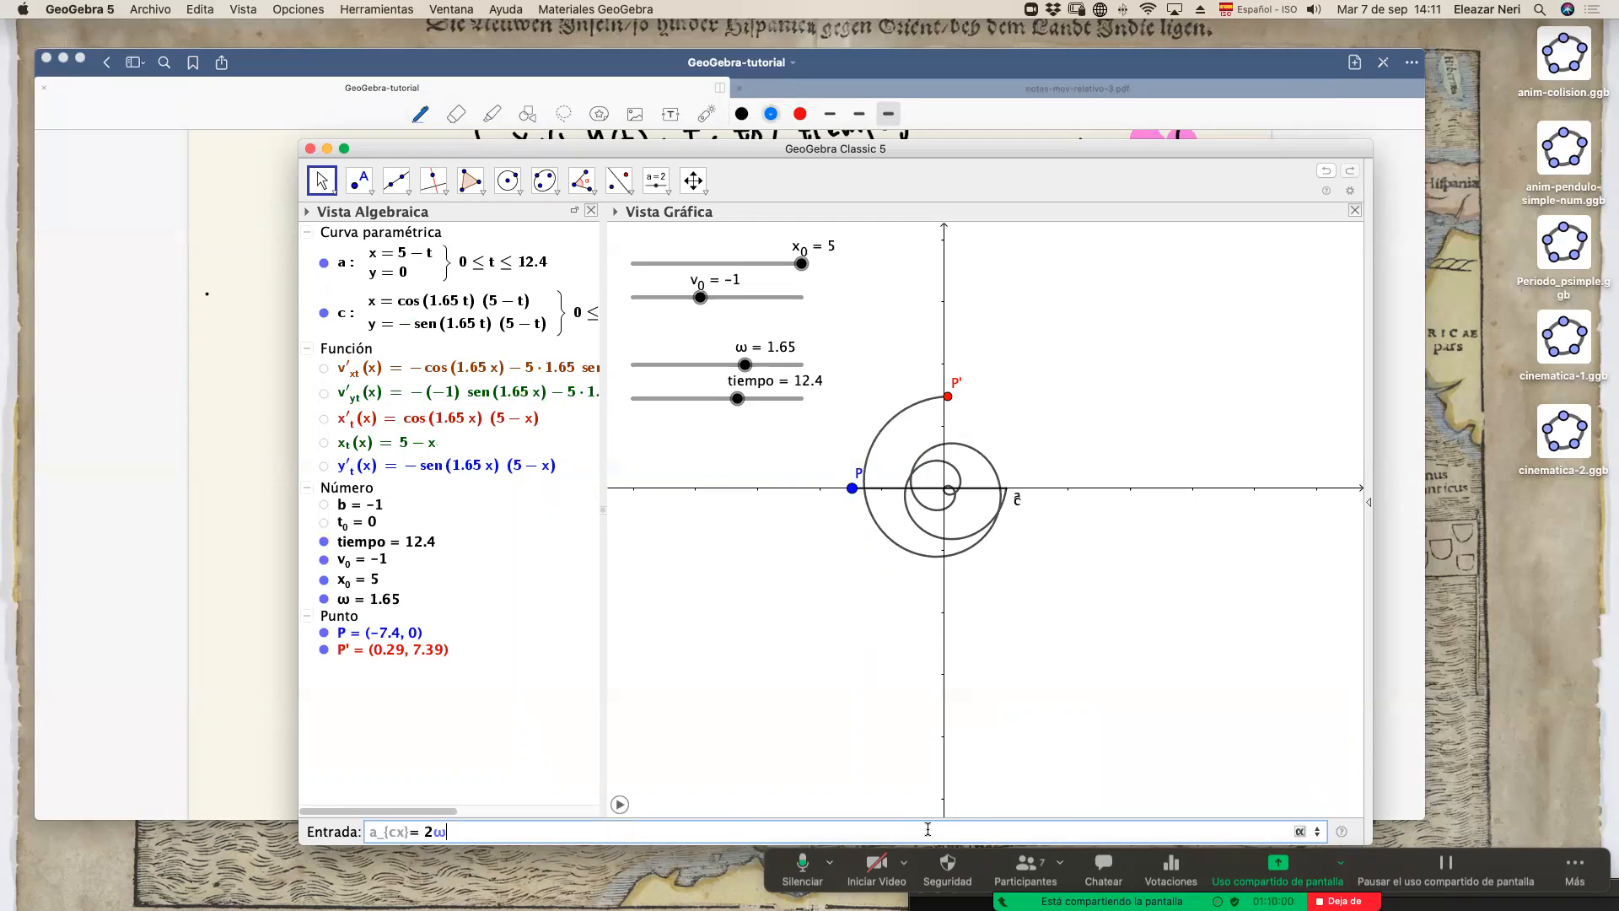
pyautogui.write('v')
pyautogui.write('_{}')
pyautogui.write('yt')
pyautogui.write("'")
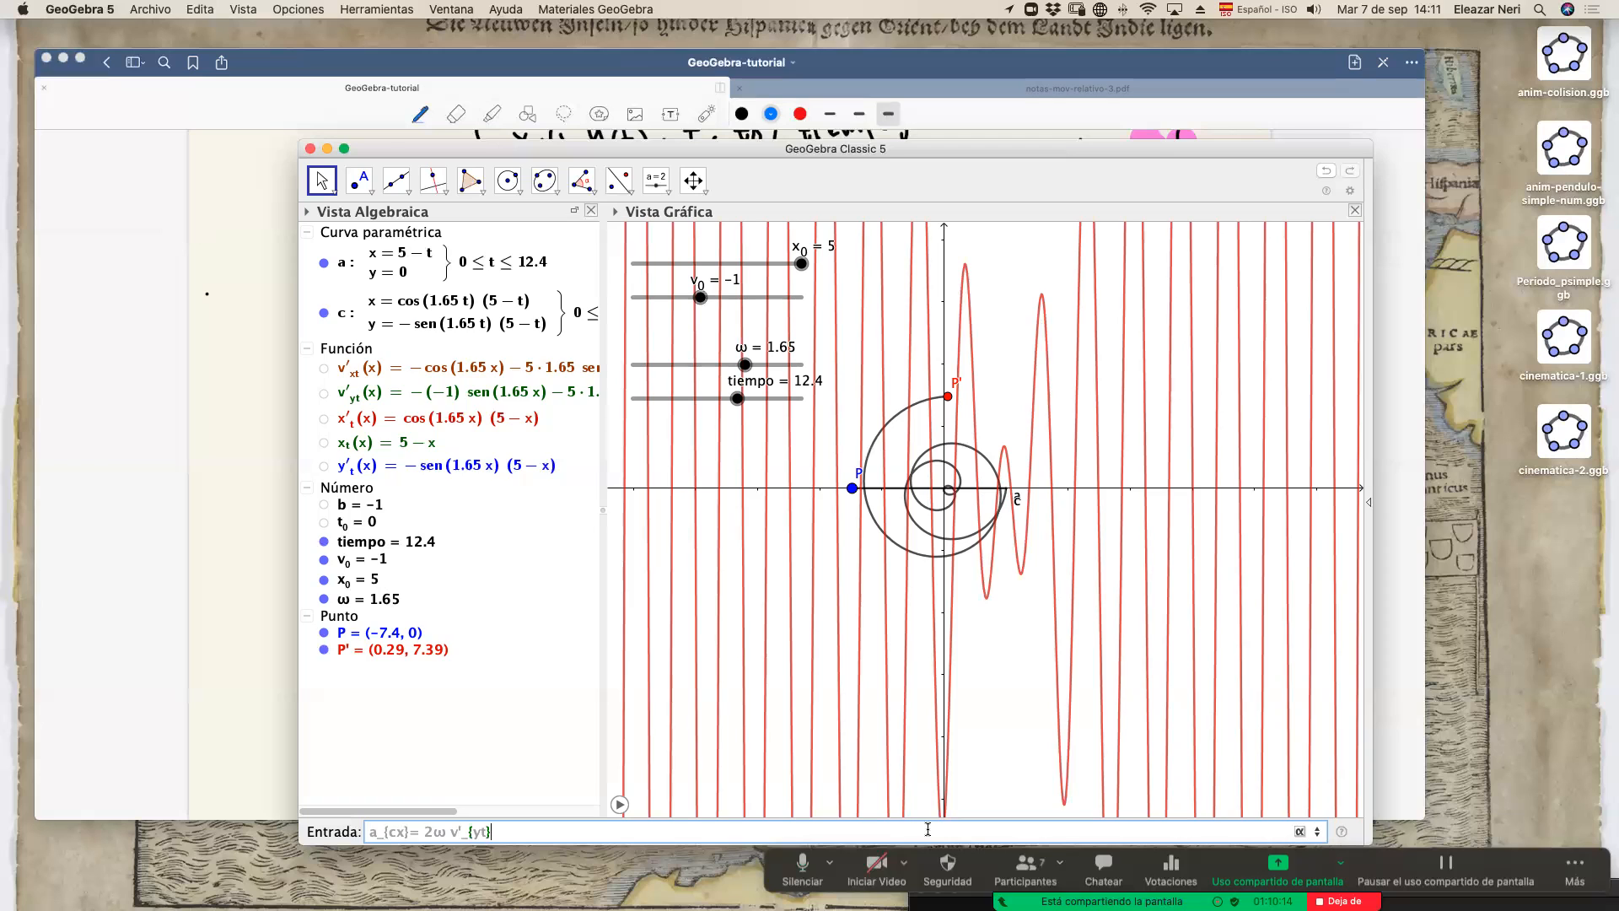
pyautogui.press('Return')
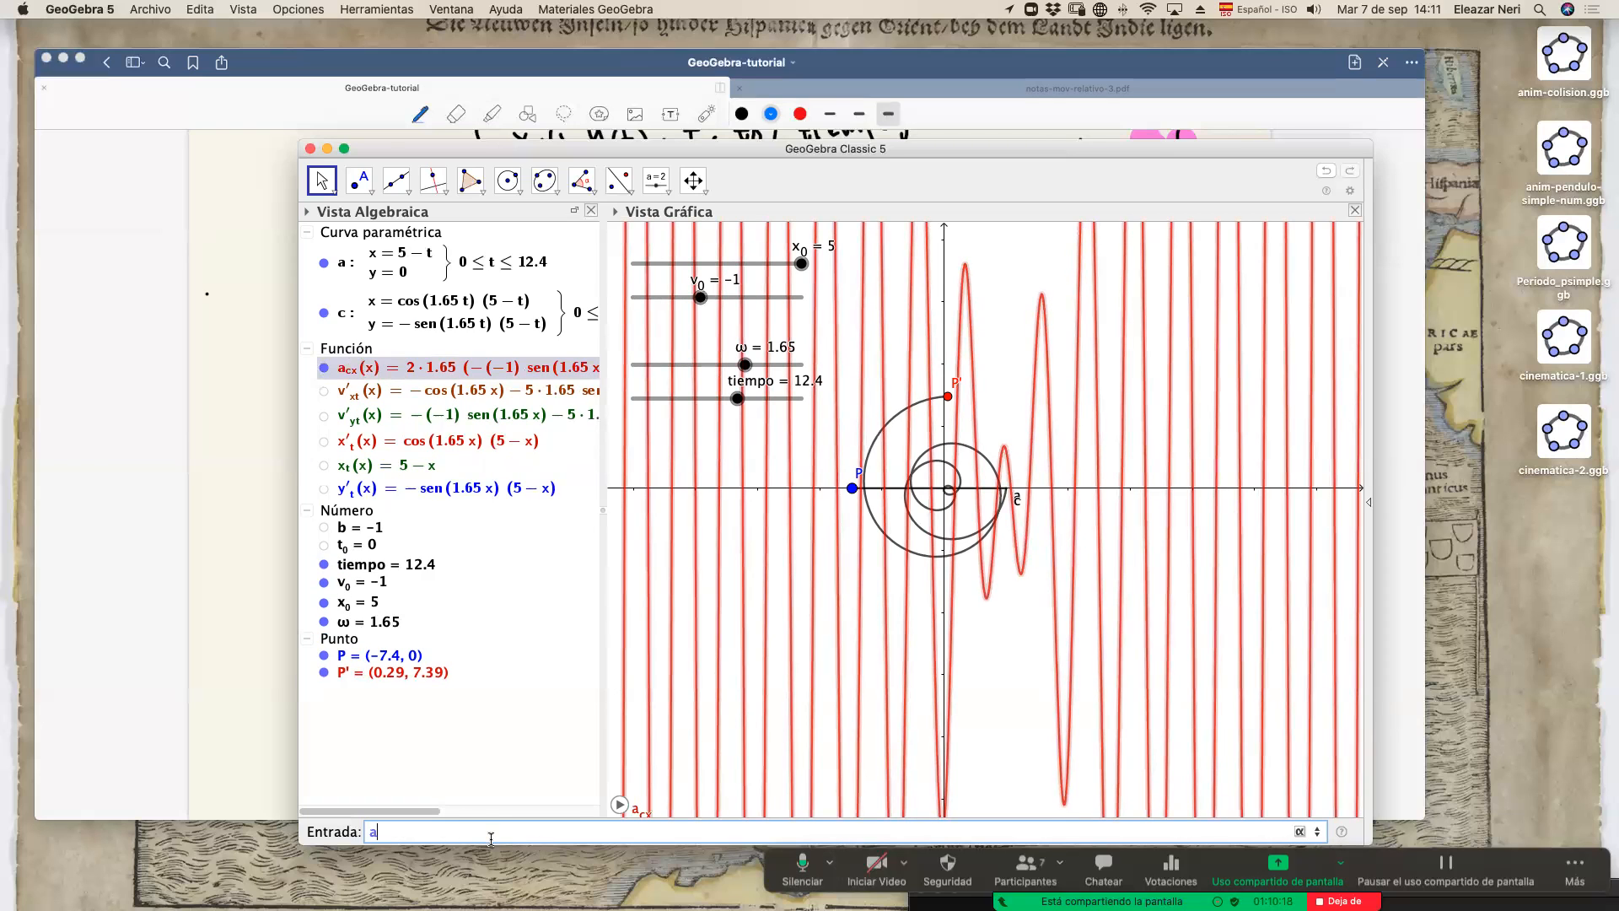
# Check the handwritten Coriolis equations and define the y component as a_{cy}=2 ω v'_{xt}.
pyautogui.moveTo(609, 149); pyautogui.dragTo(926, 630)
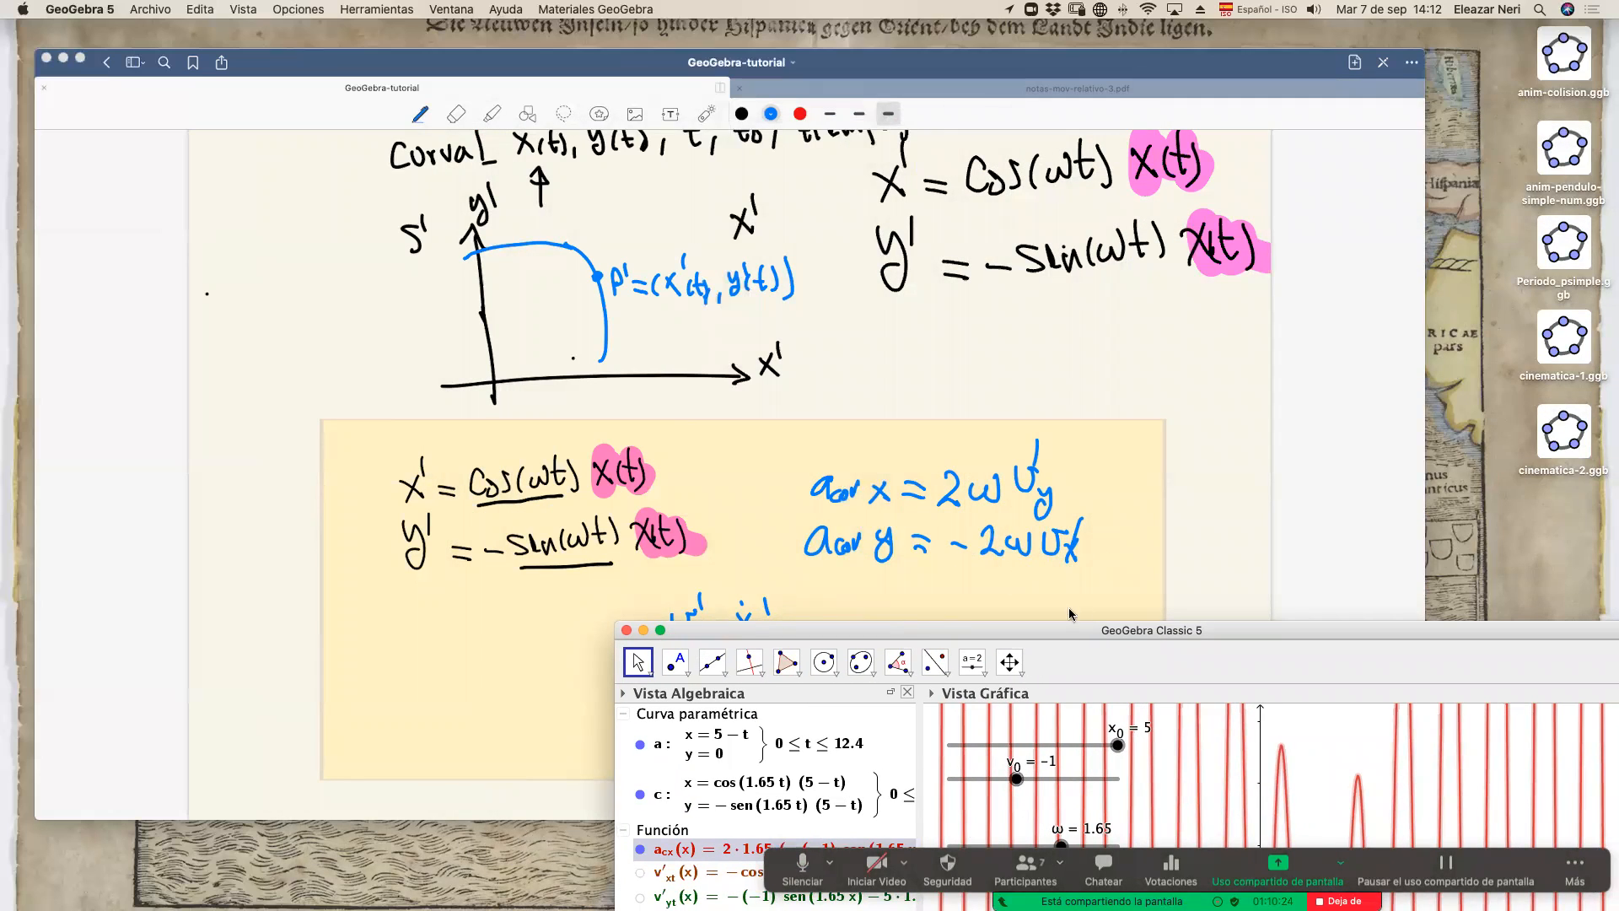
pyautogui.moveTo(1069, 630); pyautogui.dragTo(632, 102)
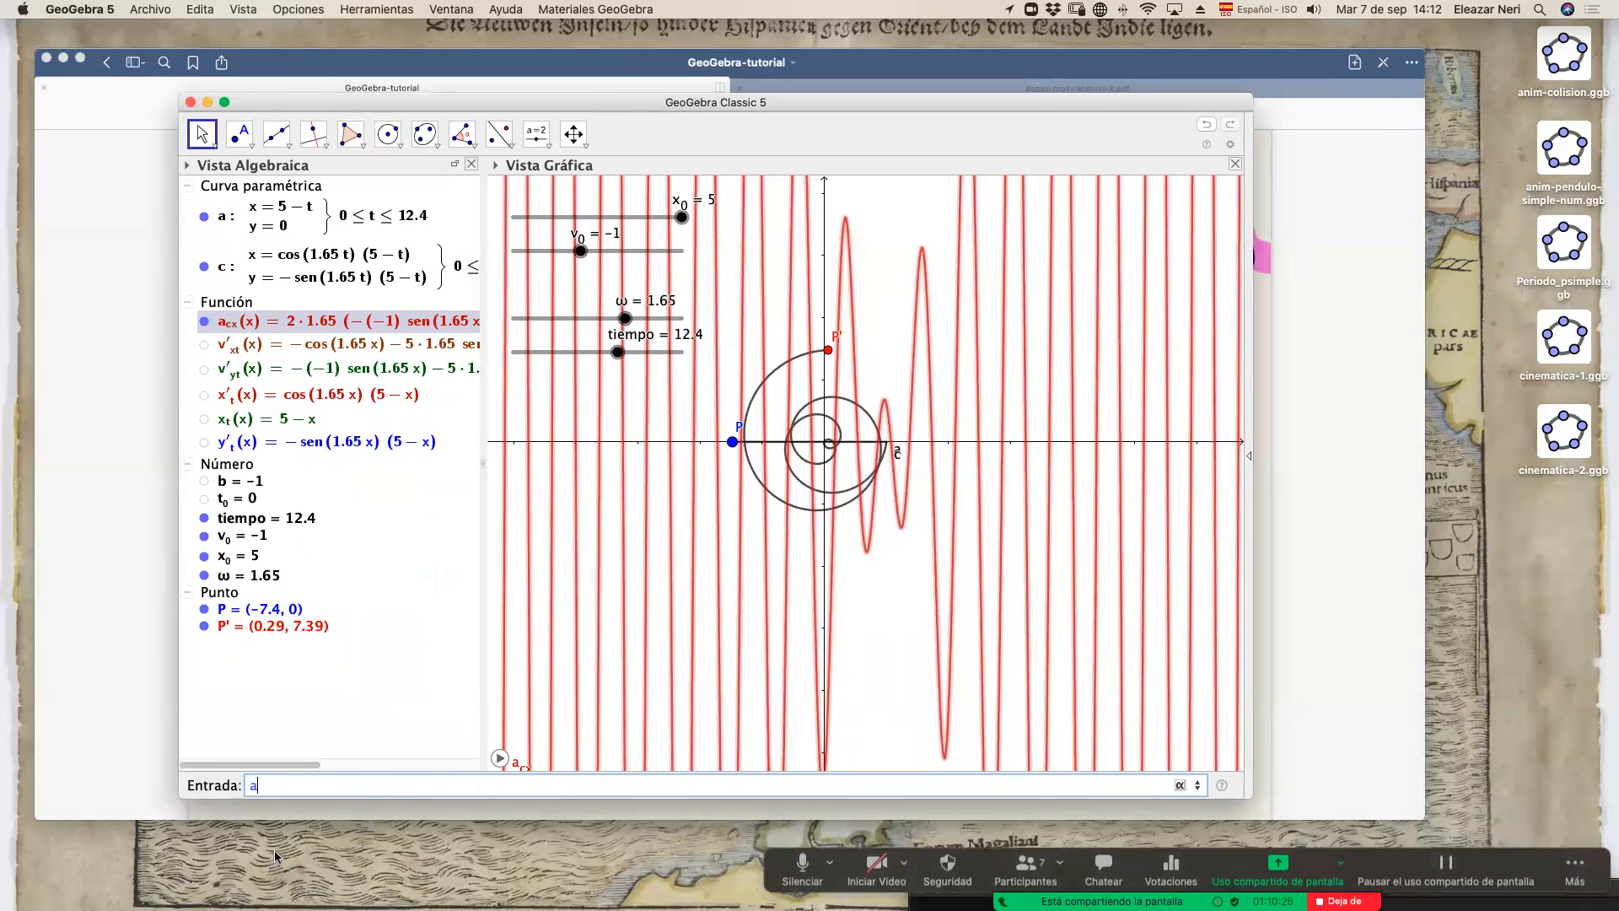
pyautogui.write('_{}')
pyautogui.write('cy}')
pyautogui.write('=2')
pyautogui.click(1180, 785)
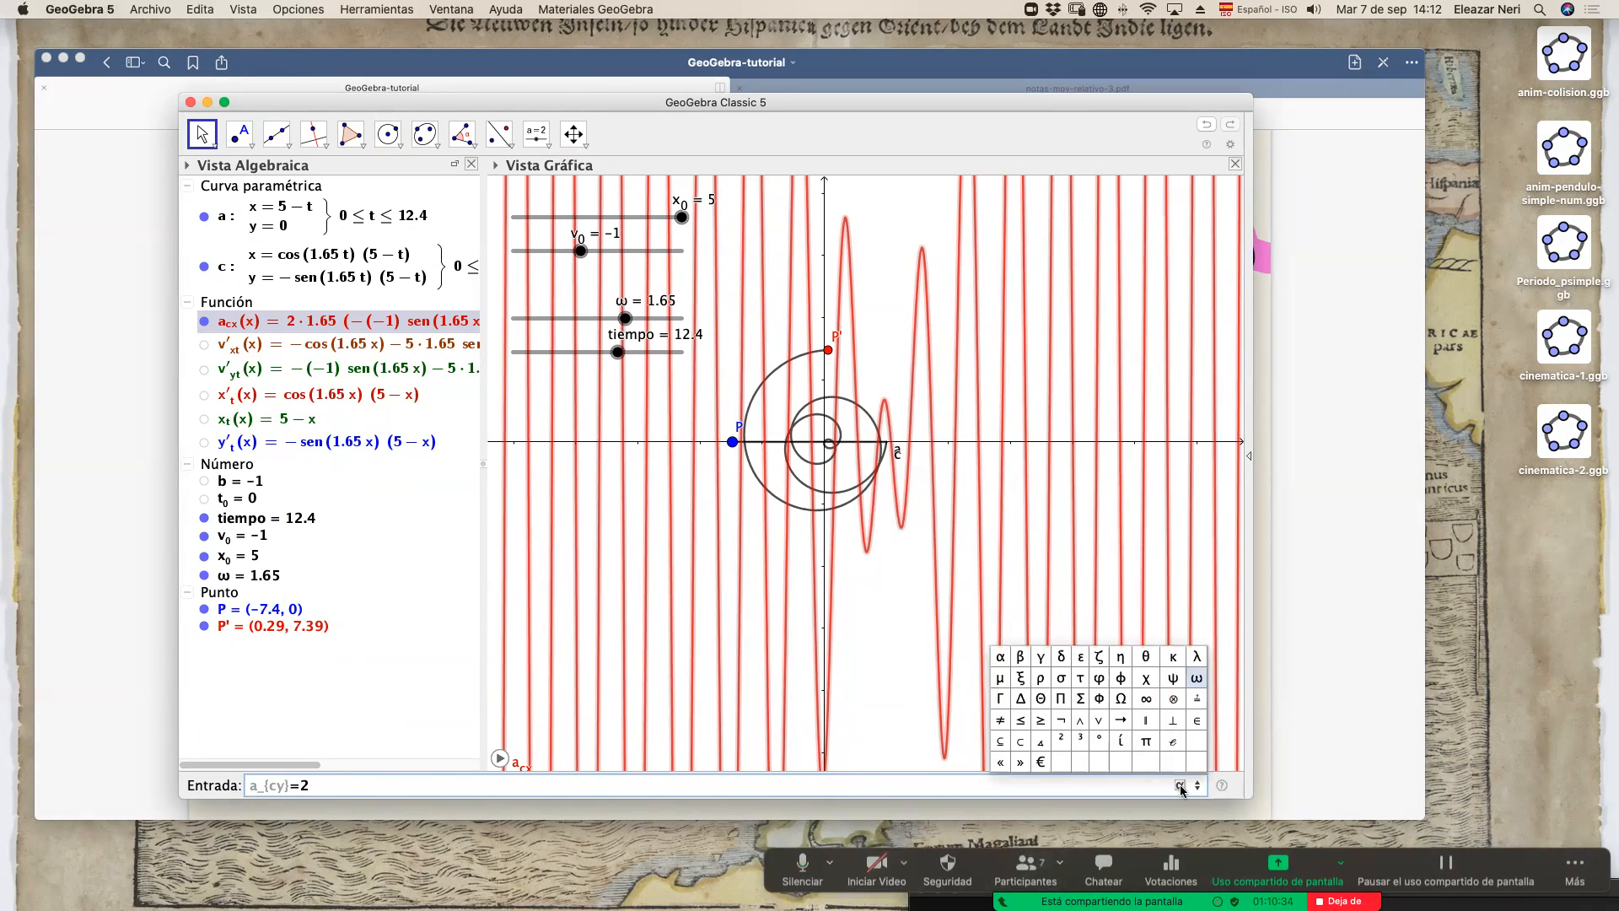
pyautogui.click(1197, 679)
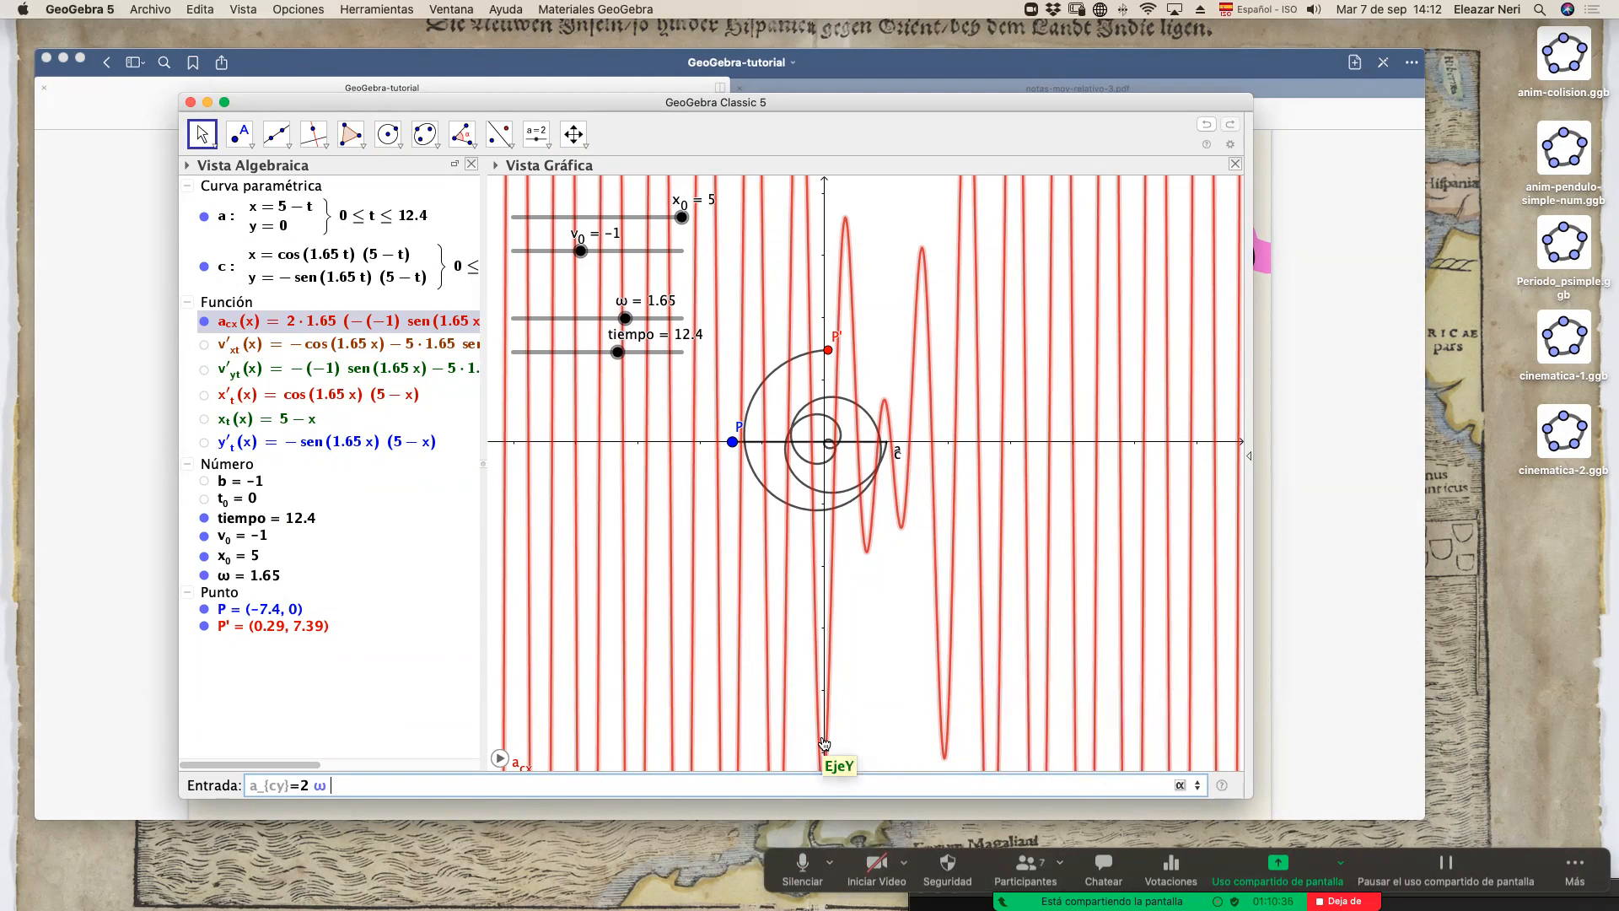
pyautogui.write("v'_{}xt")
pyautogui.press('Return')
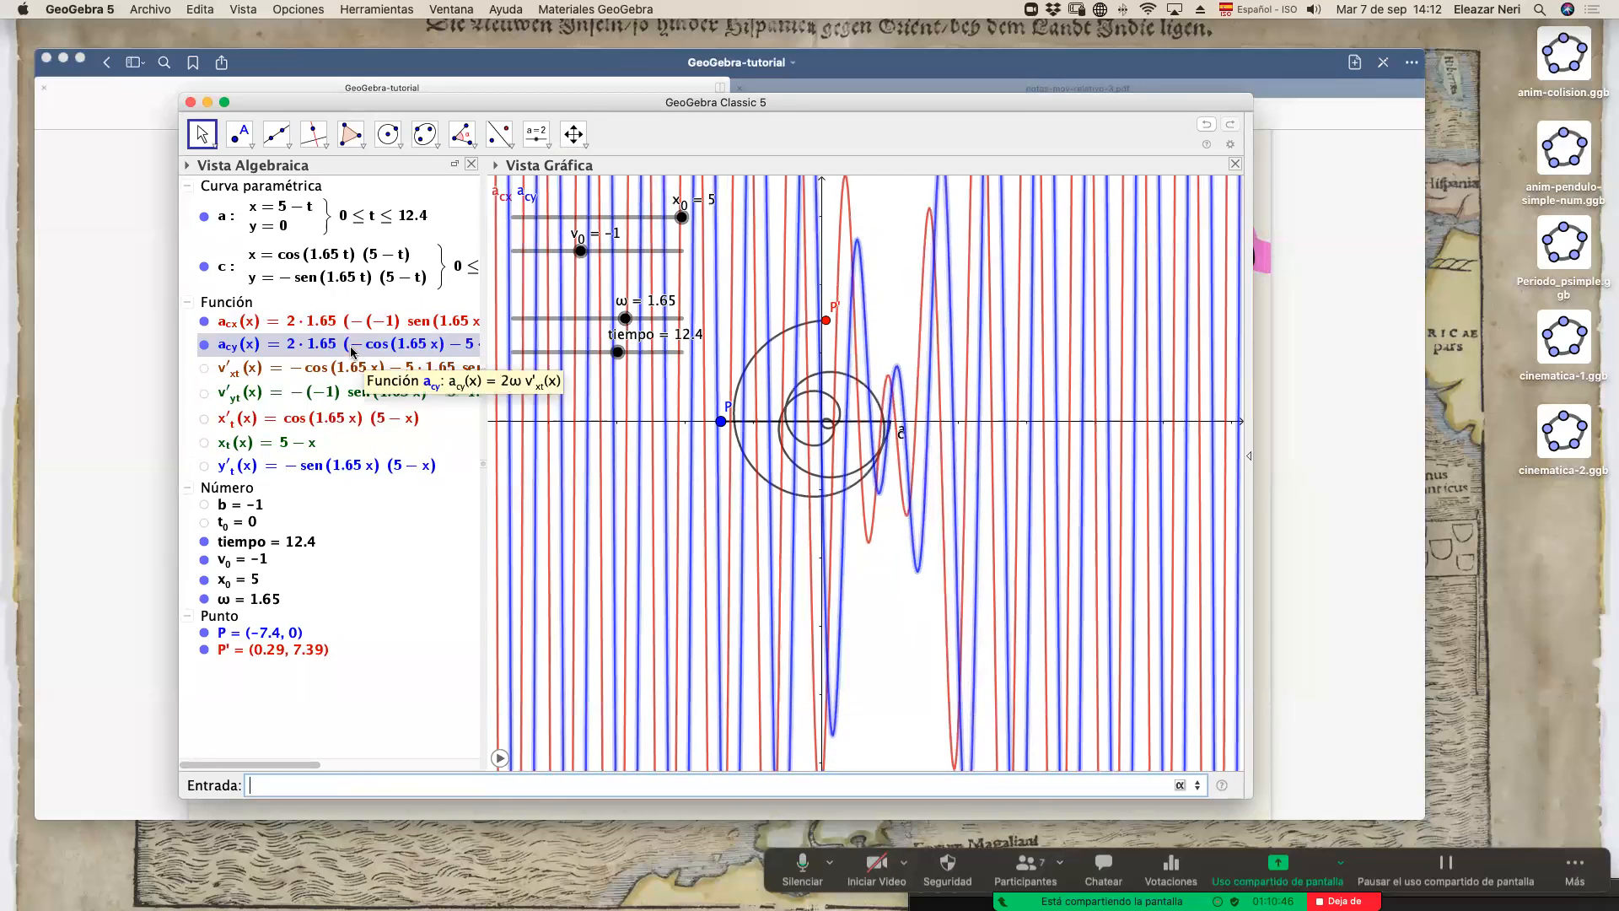
# Hide the graphs of a_{cy} and a_{cx}.
pyautogui.click(204, 345)
pyautogui.click(204, 322)
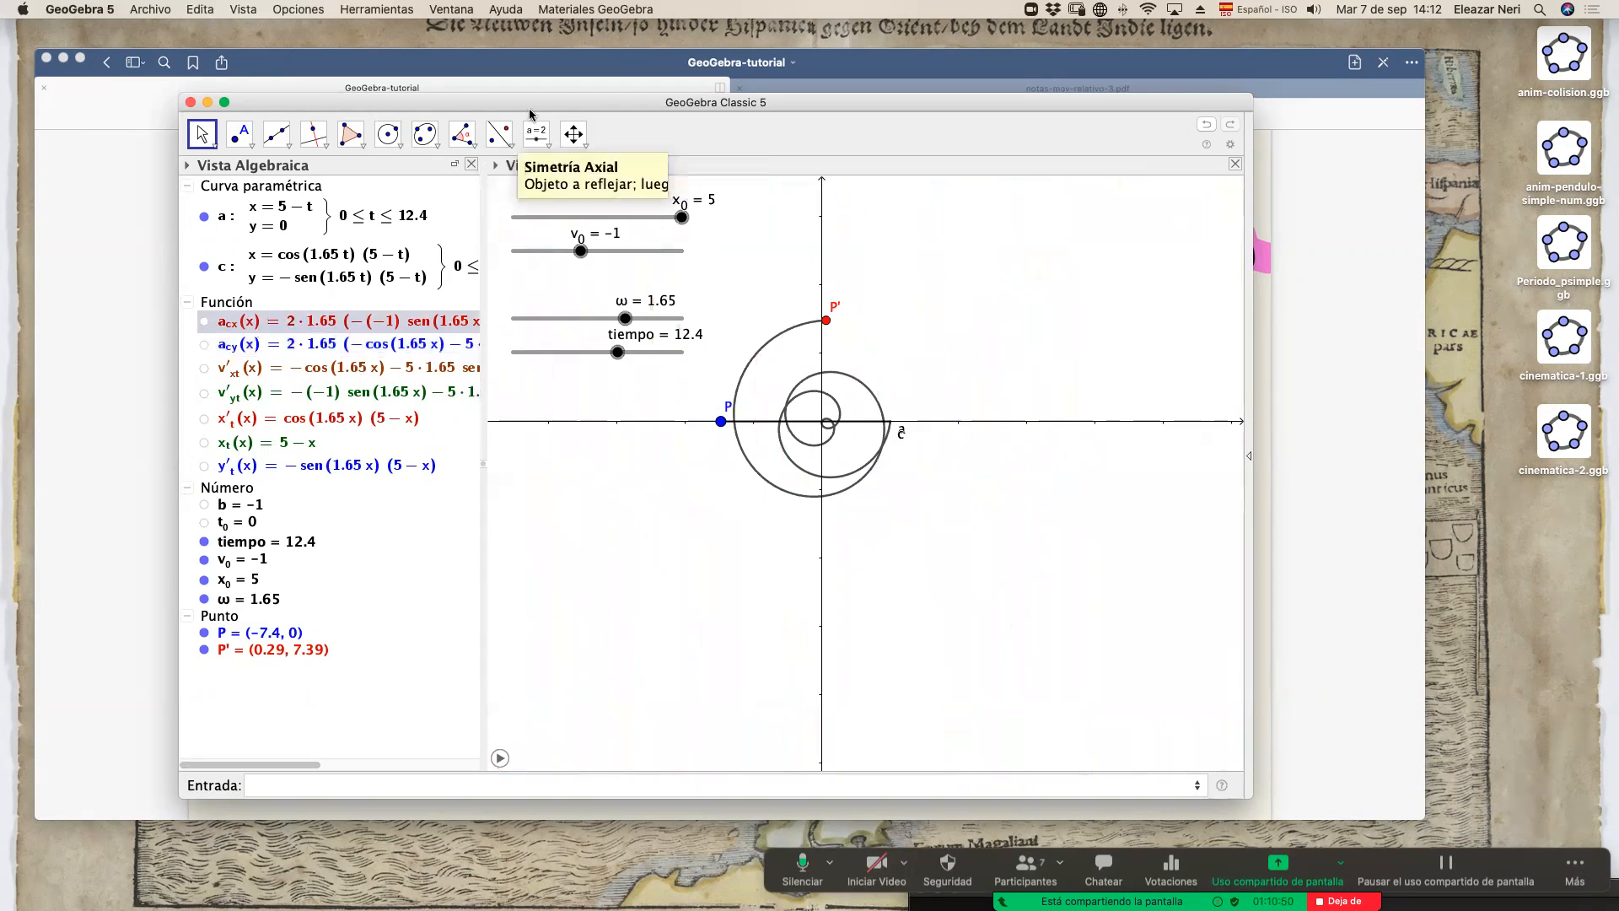
pyautogui.moveTo(530, 108); pyautogui.dragTo(607, 100)
pyautogui.scroll(-2, 743, 582)
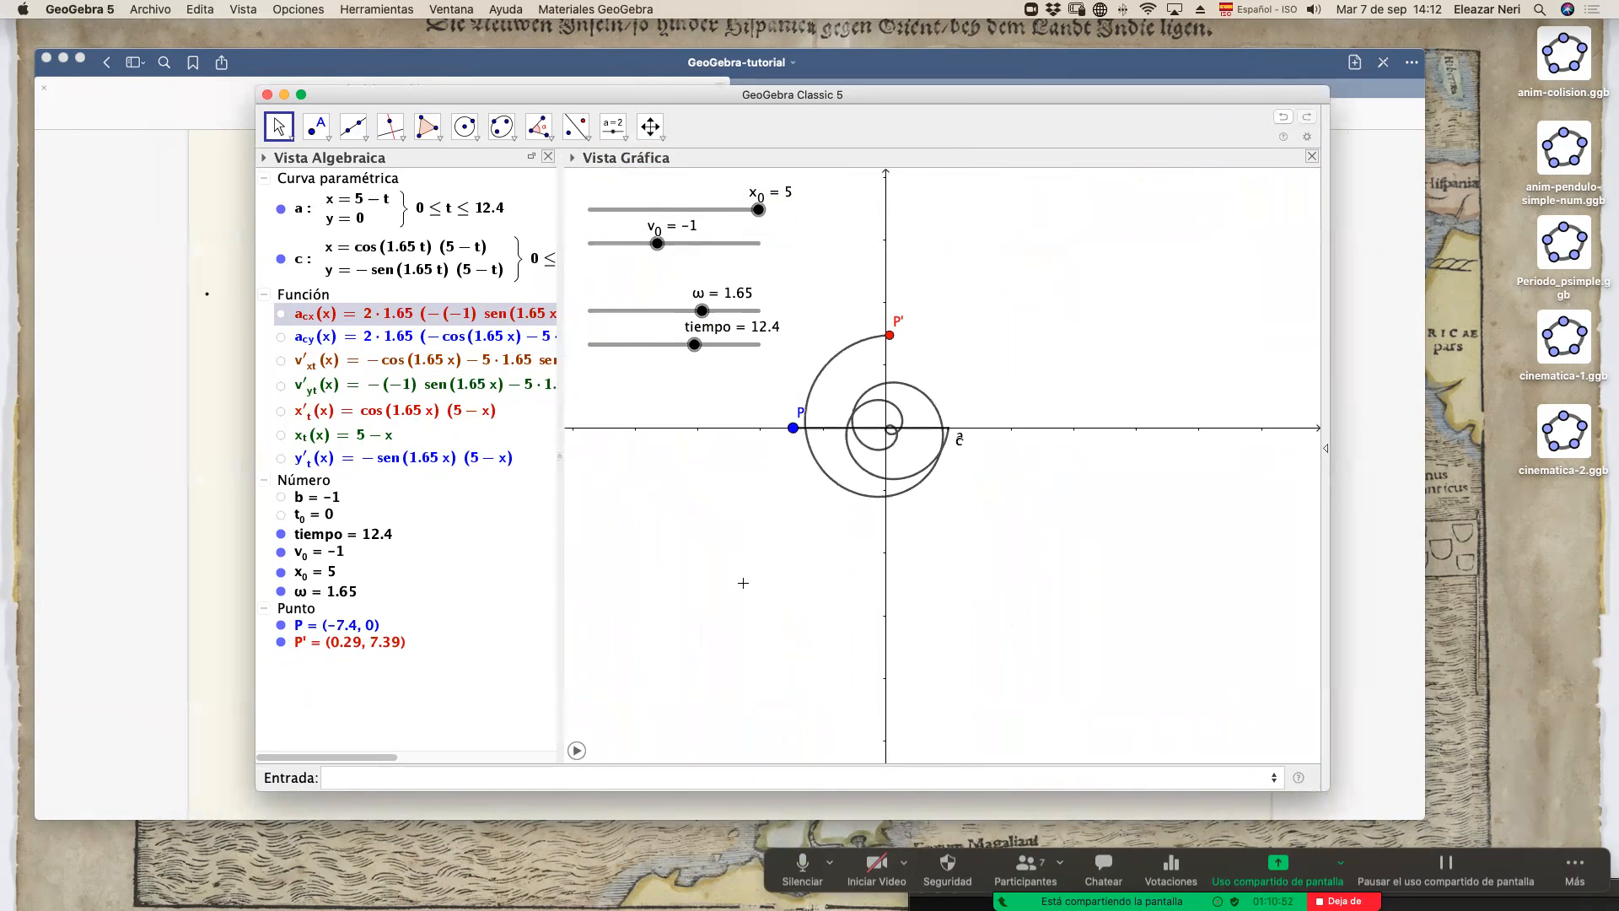
# Create the point P_{ac}=(a_{cx}(tiempo),a_{cy}(tiempo)) from the acceleration components evaluated at tiempo.
pyautogui.click(420, 775)
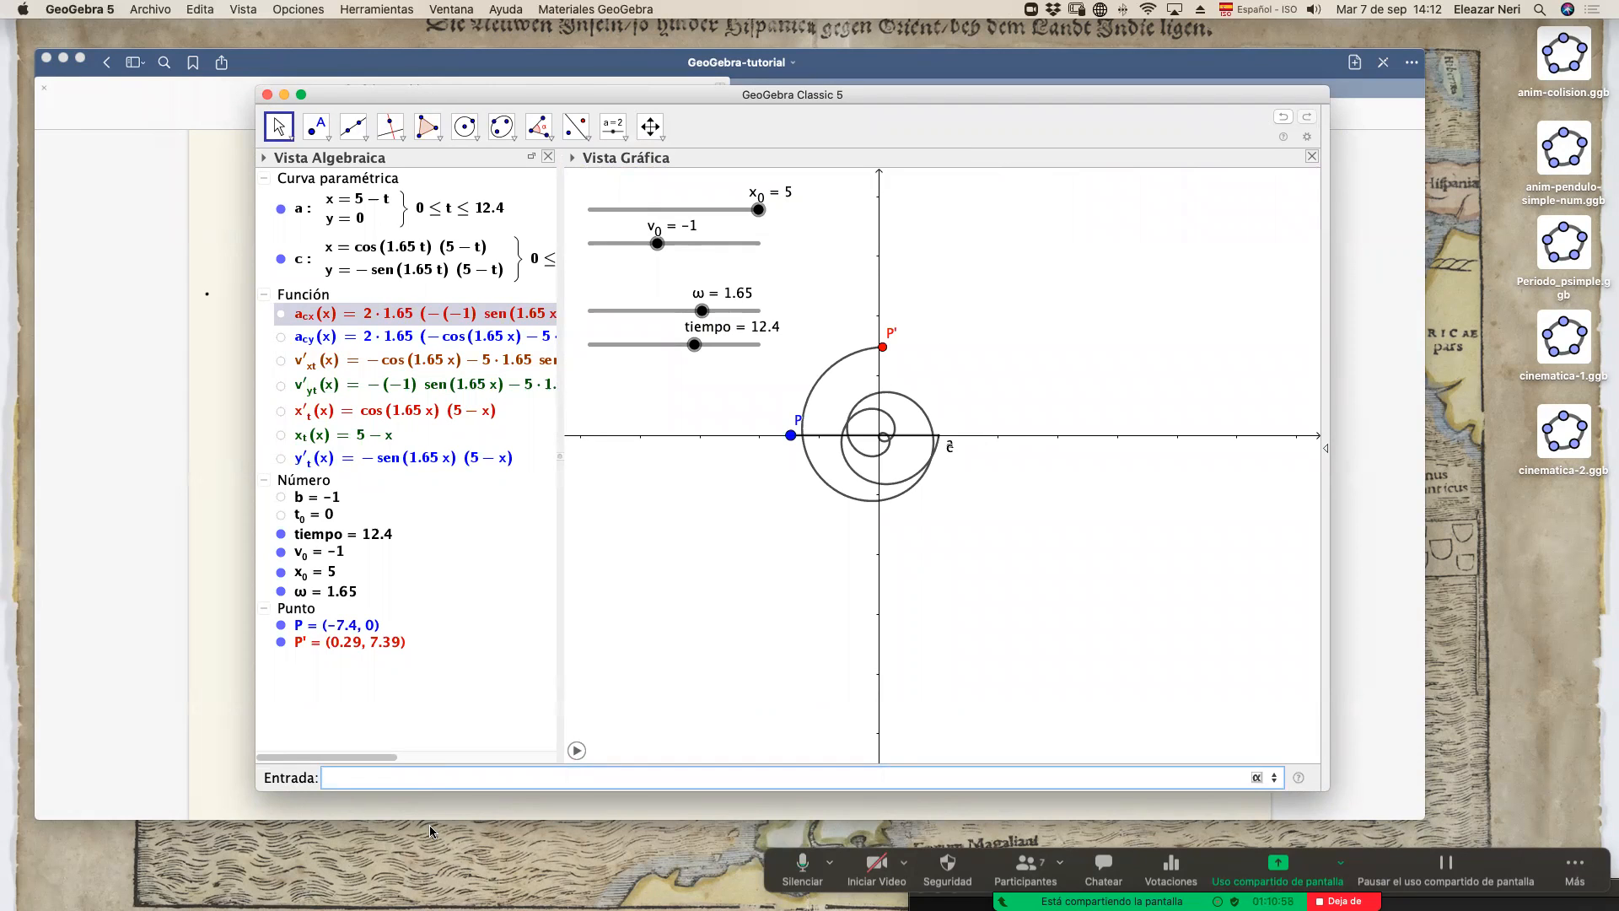
pyautogui.write('P_{}')
pyautogui.write('ac')
pyautogui.write('=')
pyautogui.write('(a')
pyautogui.write('_')
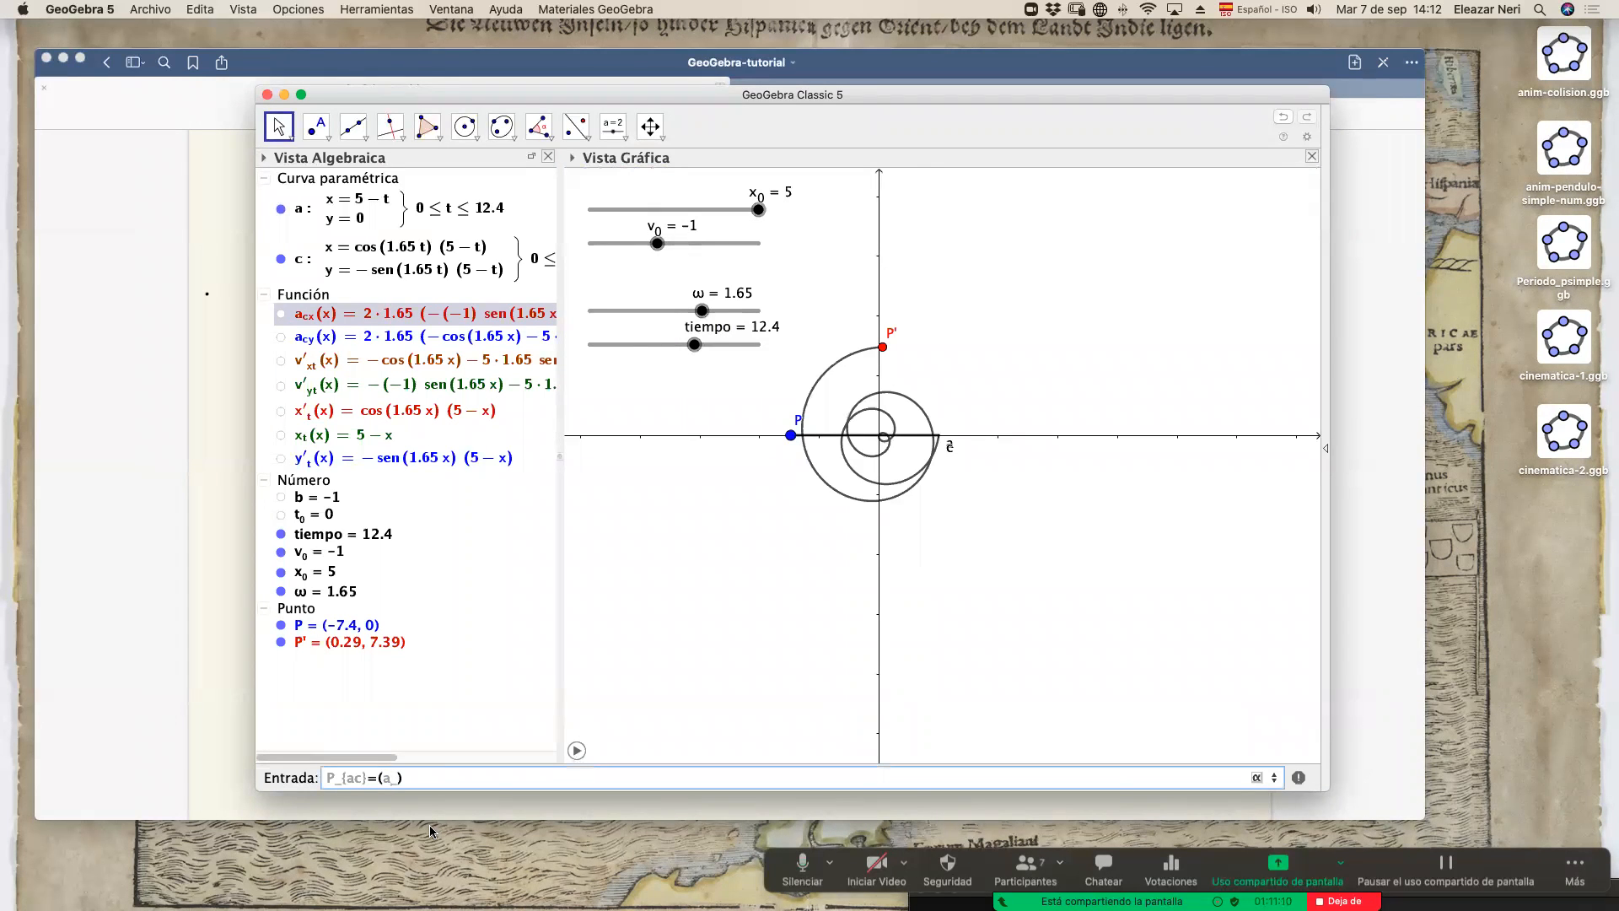
pyautogui.write('{cx}')
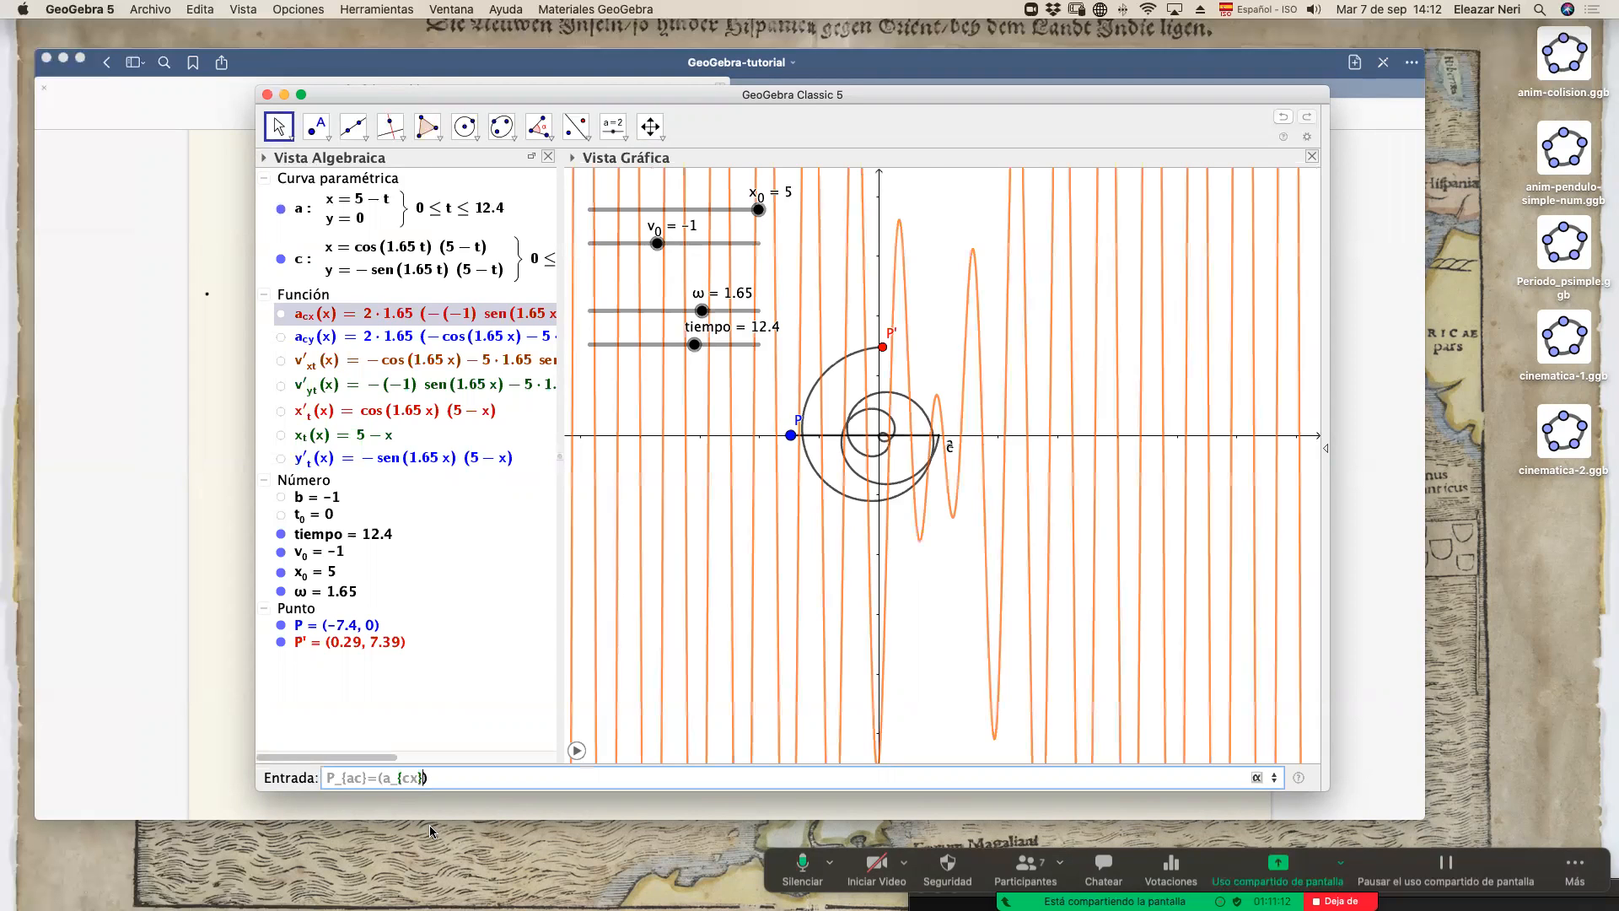
pyautogui.write(',')
pyautogui.write('(')
pyautogui.write('tiempo')
pyautogui.press('Right')
pyautogui.press('Right')
pyautogui.write('a_{cy')
pyautogui.press('Right')
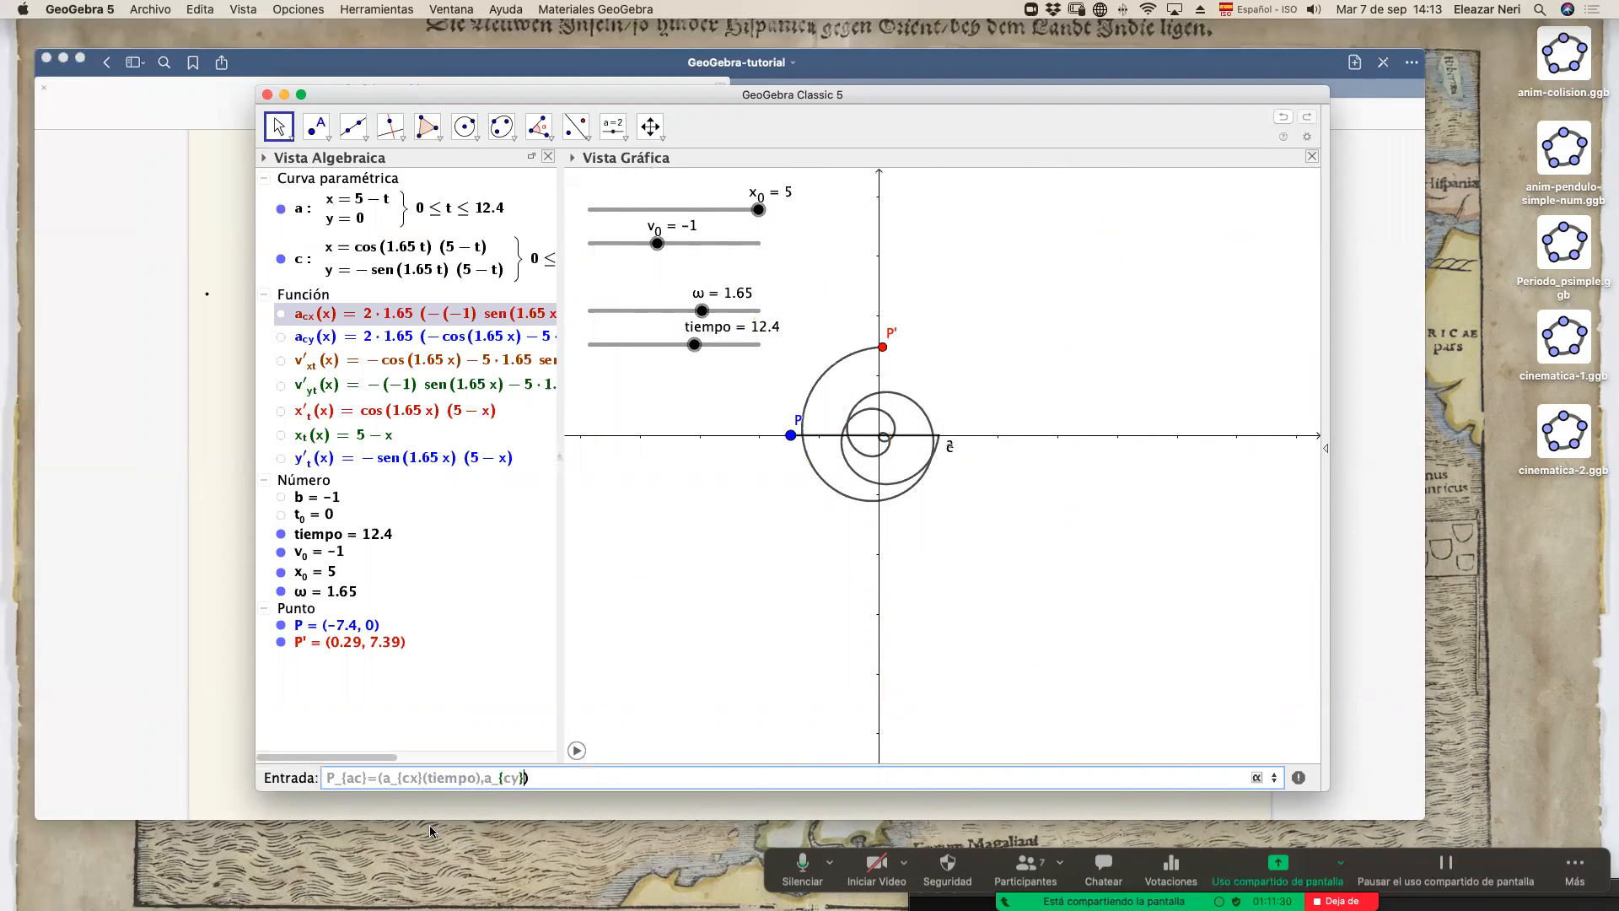
pyautogui.write('(tiempo)')
pyautogui.press('Return')
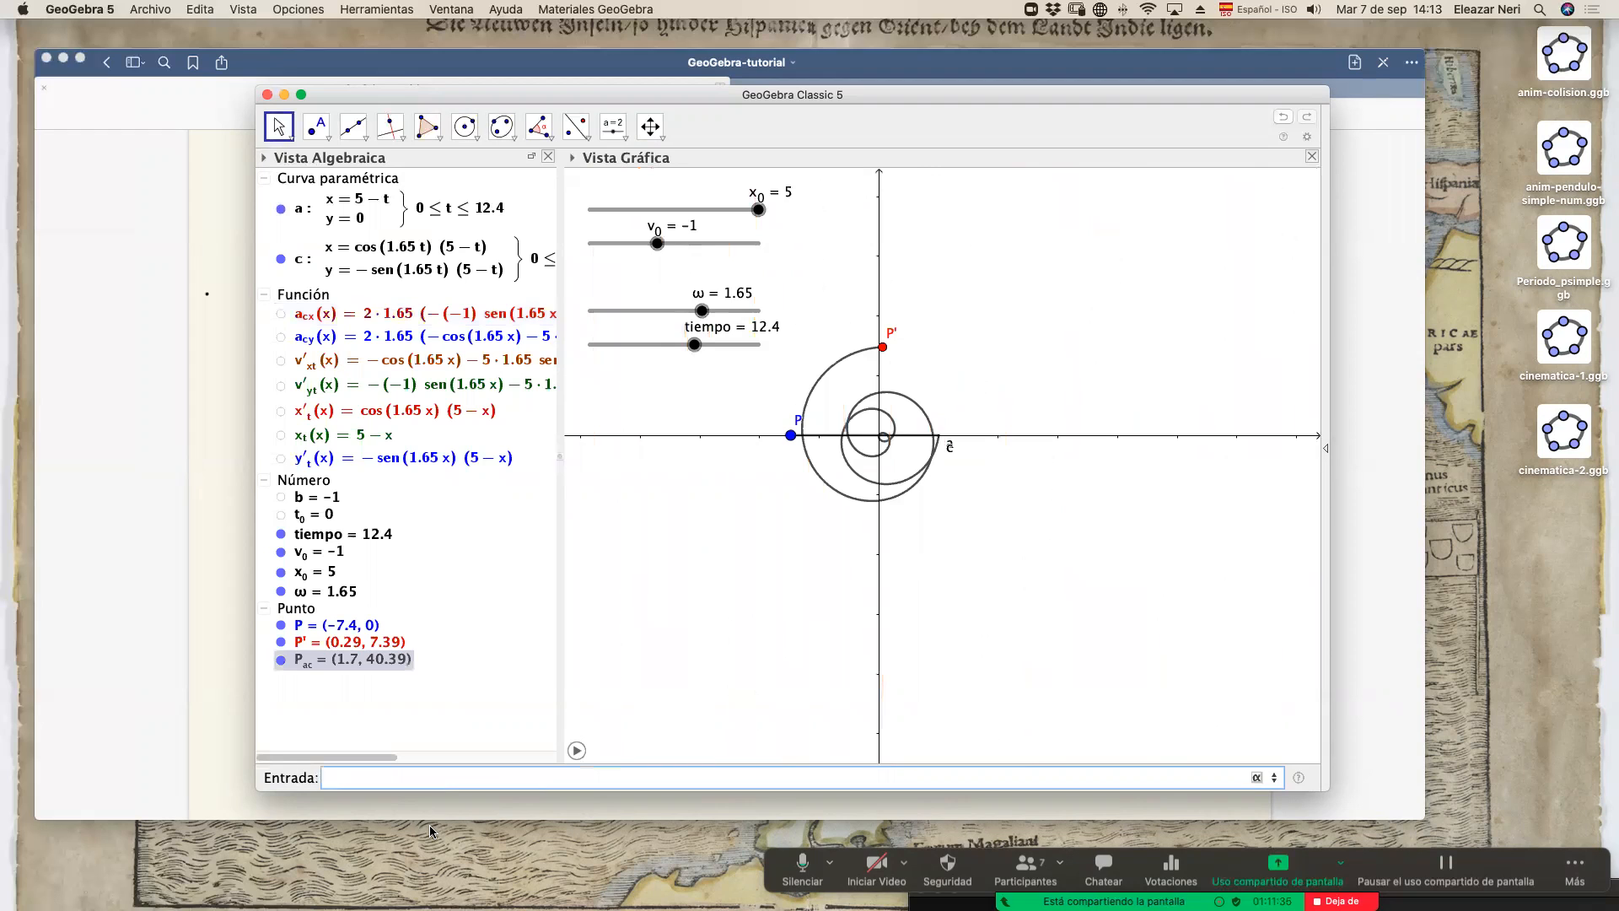
# Set the tiempo slider to 10.1 and show point P_{ac} together with the curves in the graphics view.
pyautogui.scroll(6, 596, 645)
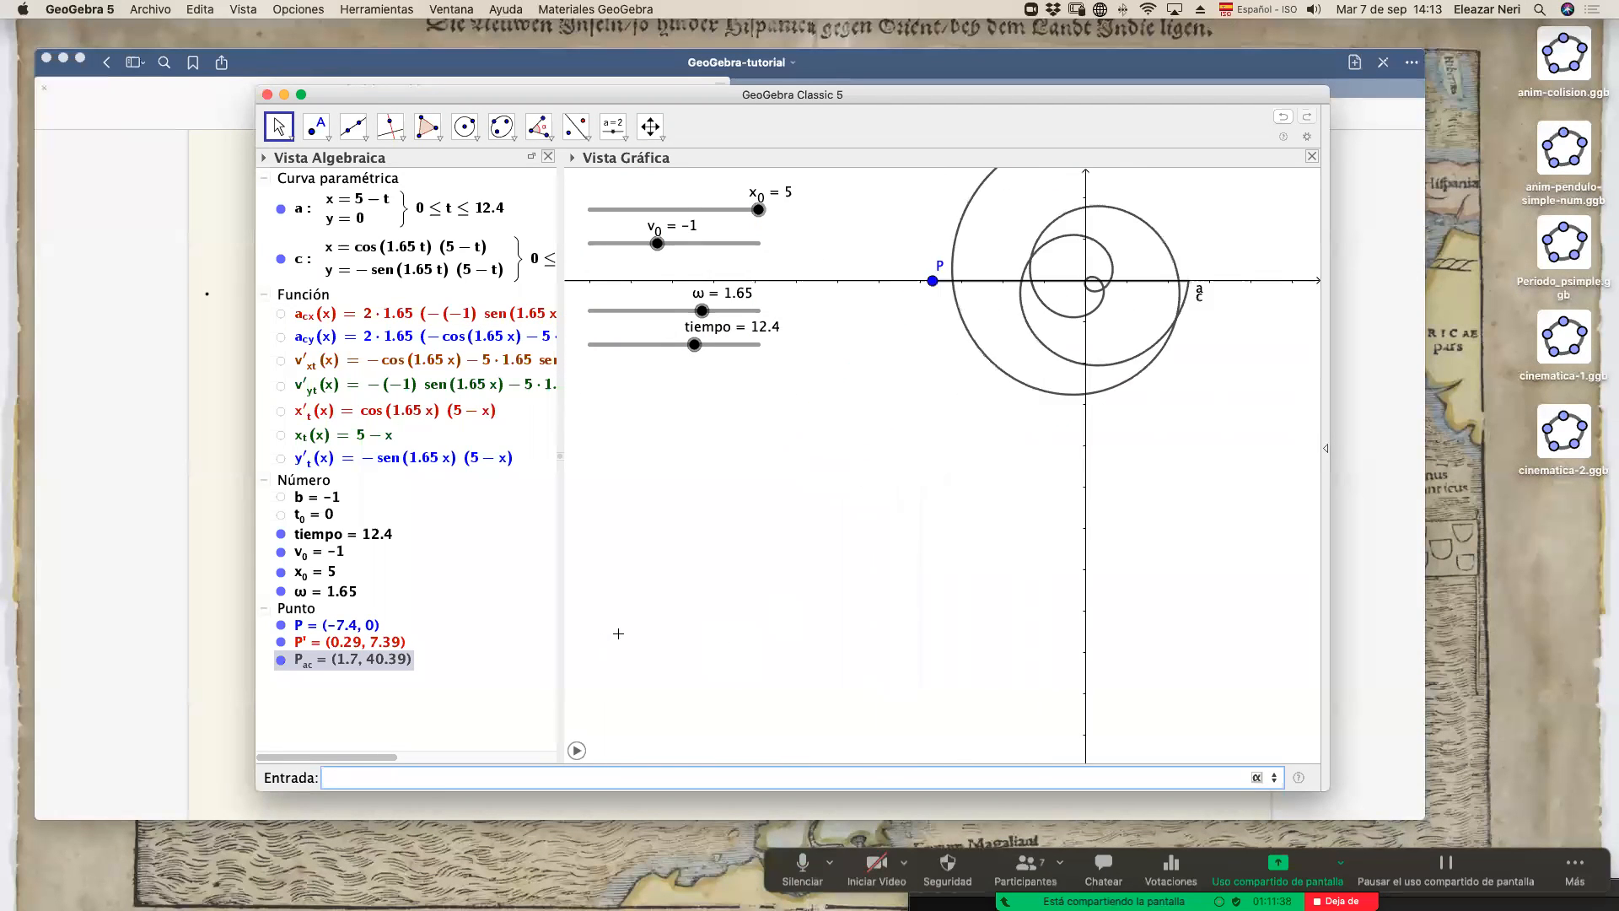
pyautogui.scroll(-3, 620, 636)
pyautogui.moveTo(694, 344); pyautogui.dragTo(675, 346)
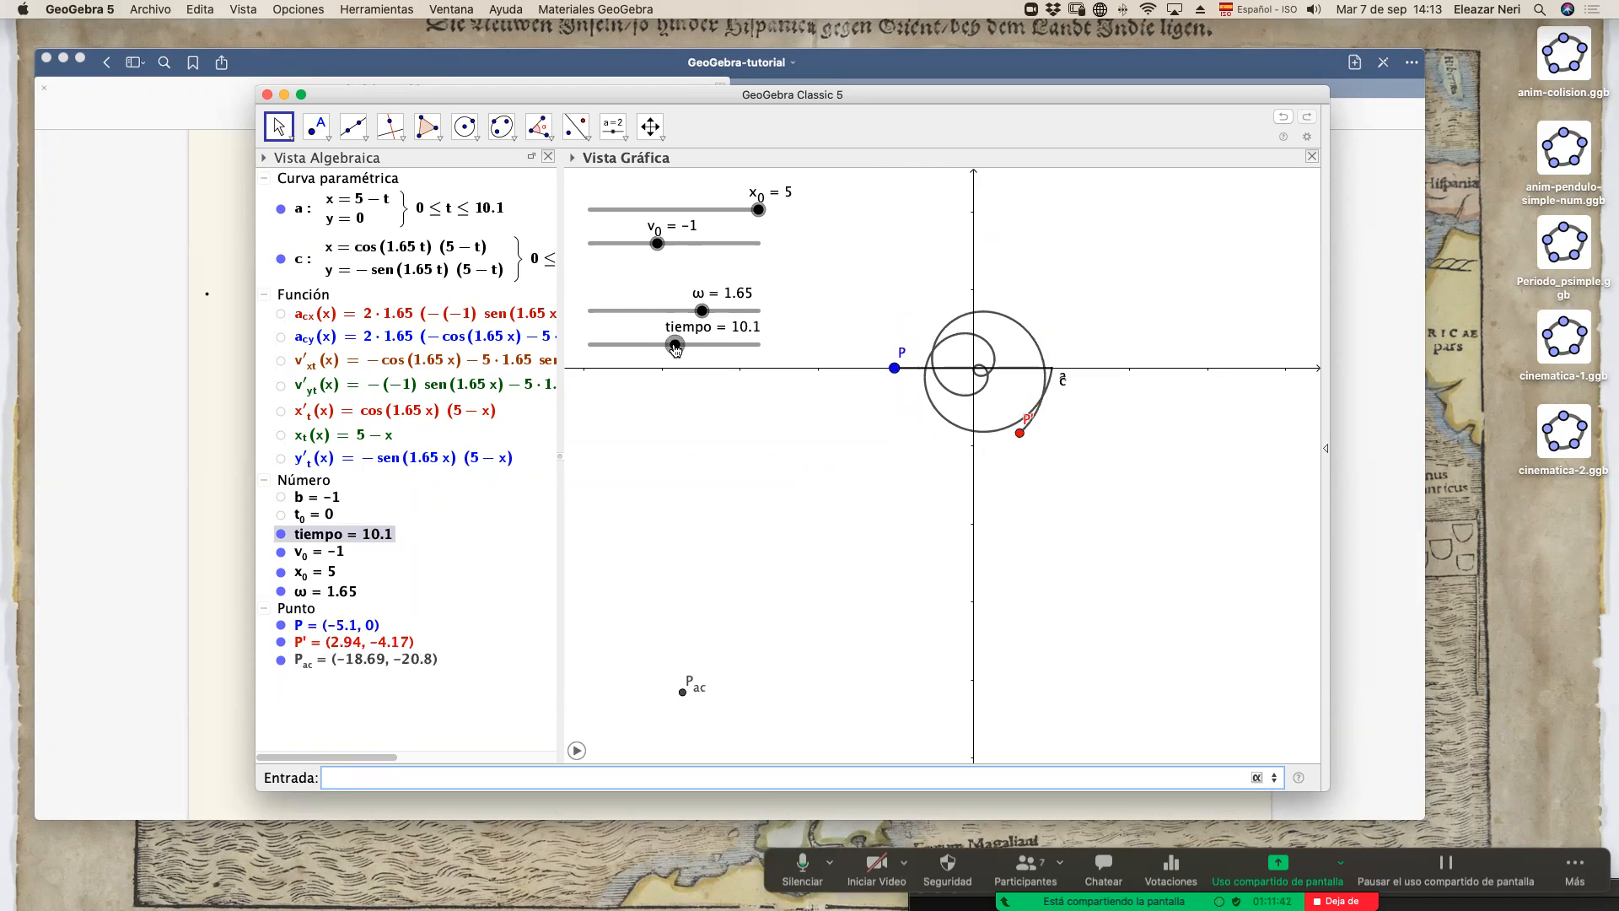
pyautogui.click(712, 597)
pyautogui.scroll(-4, 708, 633)
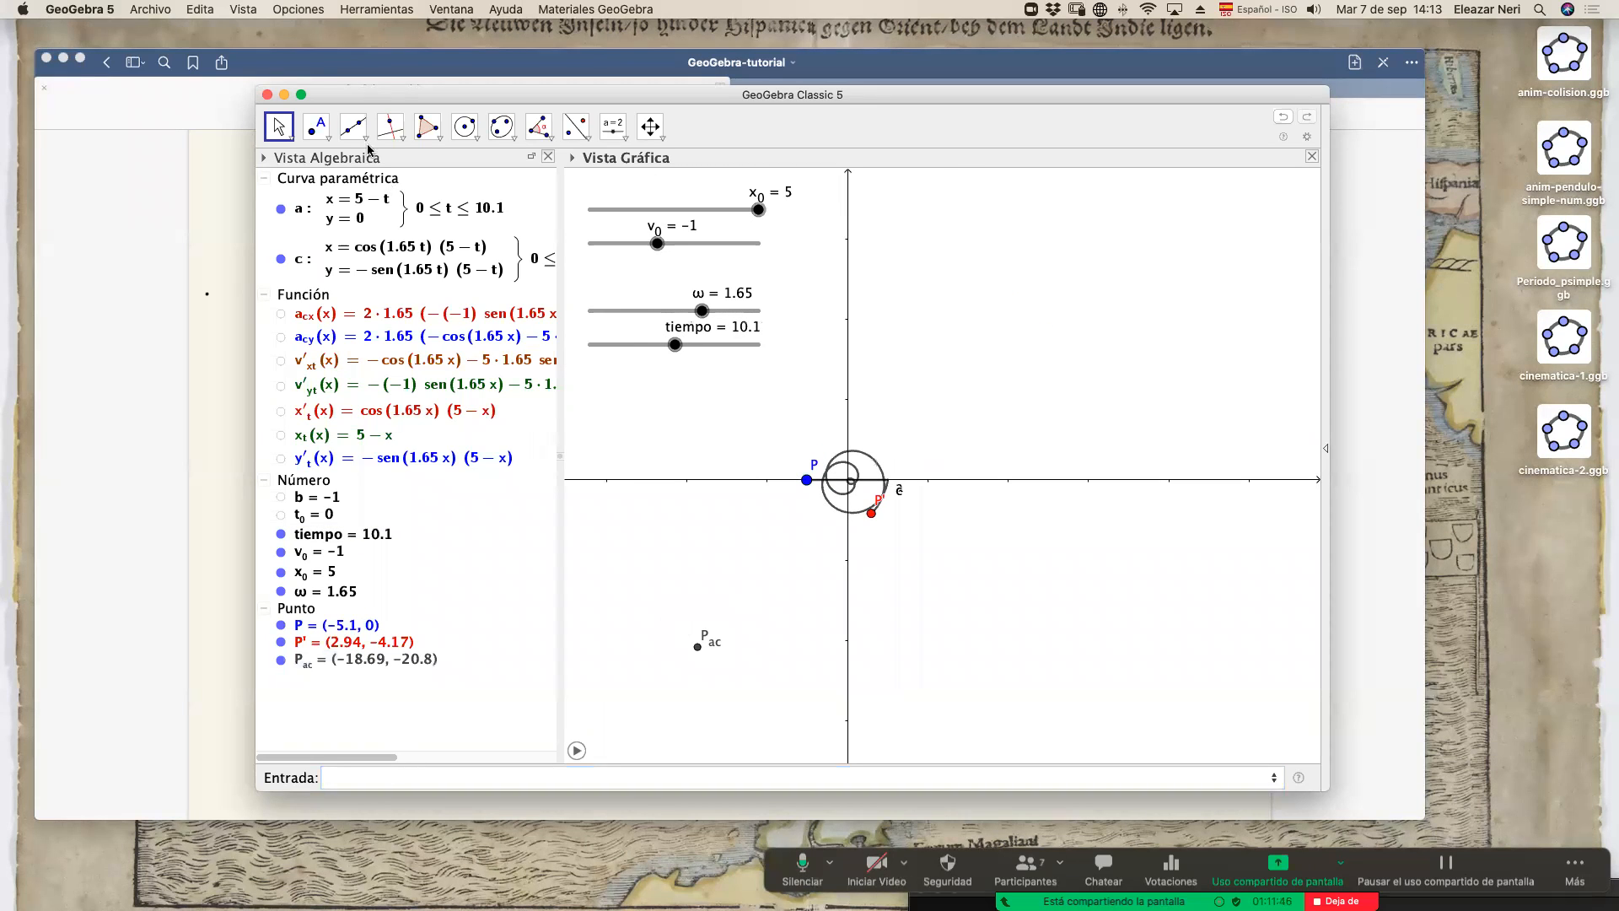
pyautogui.moveTo(376, 96); pyautogui.dragTo(365, 93)
pyautogui.click(352, 121)
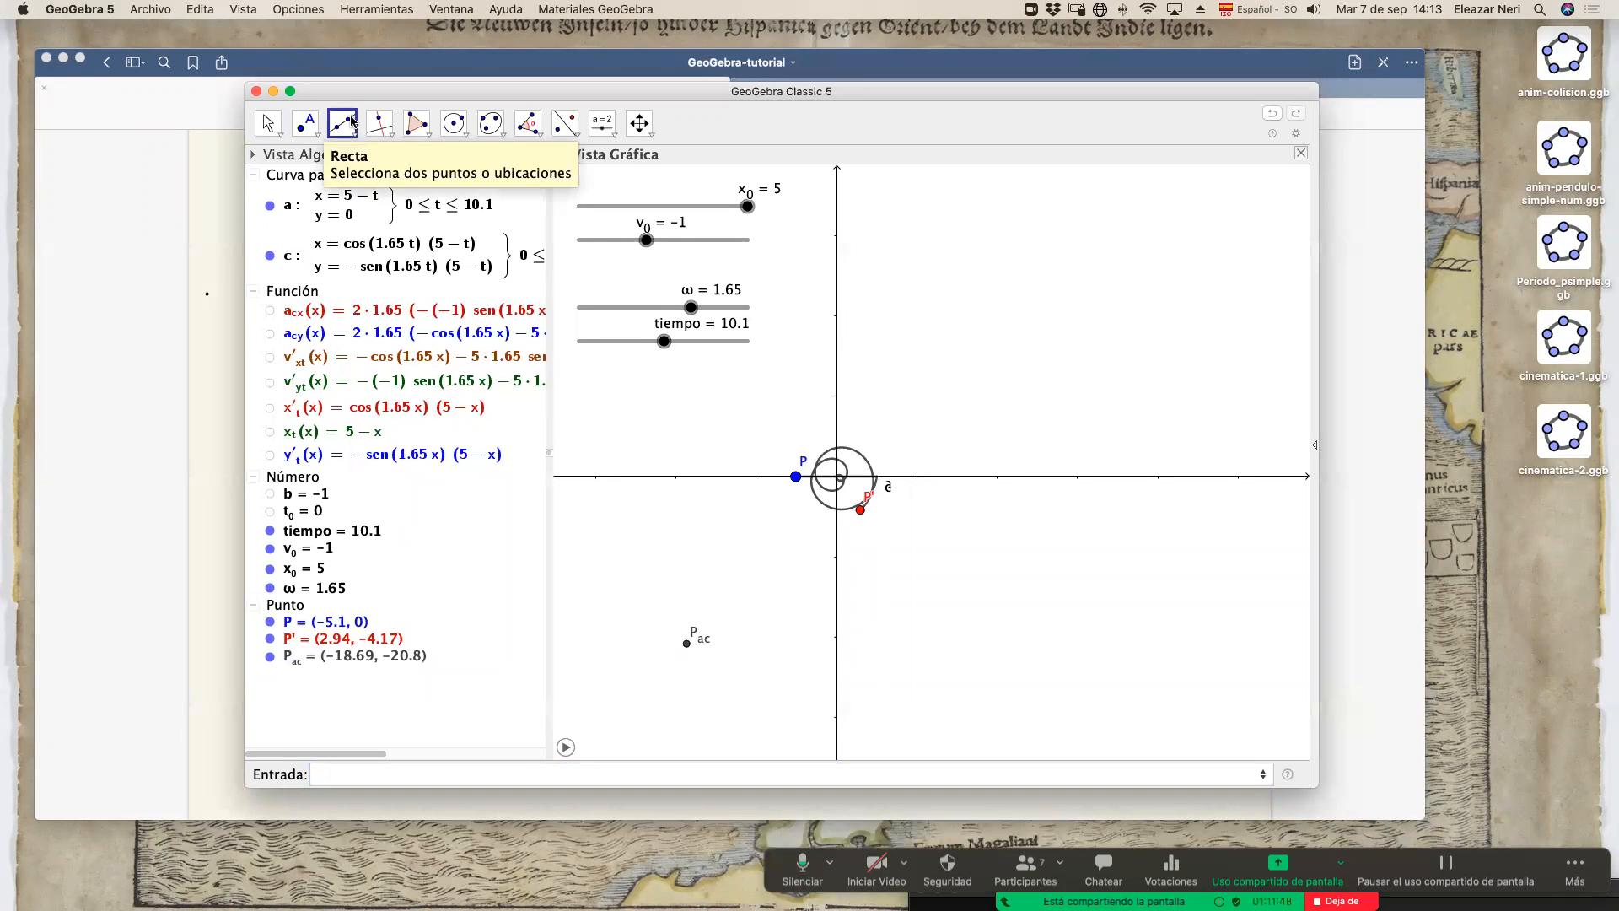
pyautogui.click(390, 132)
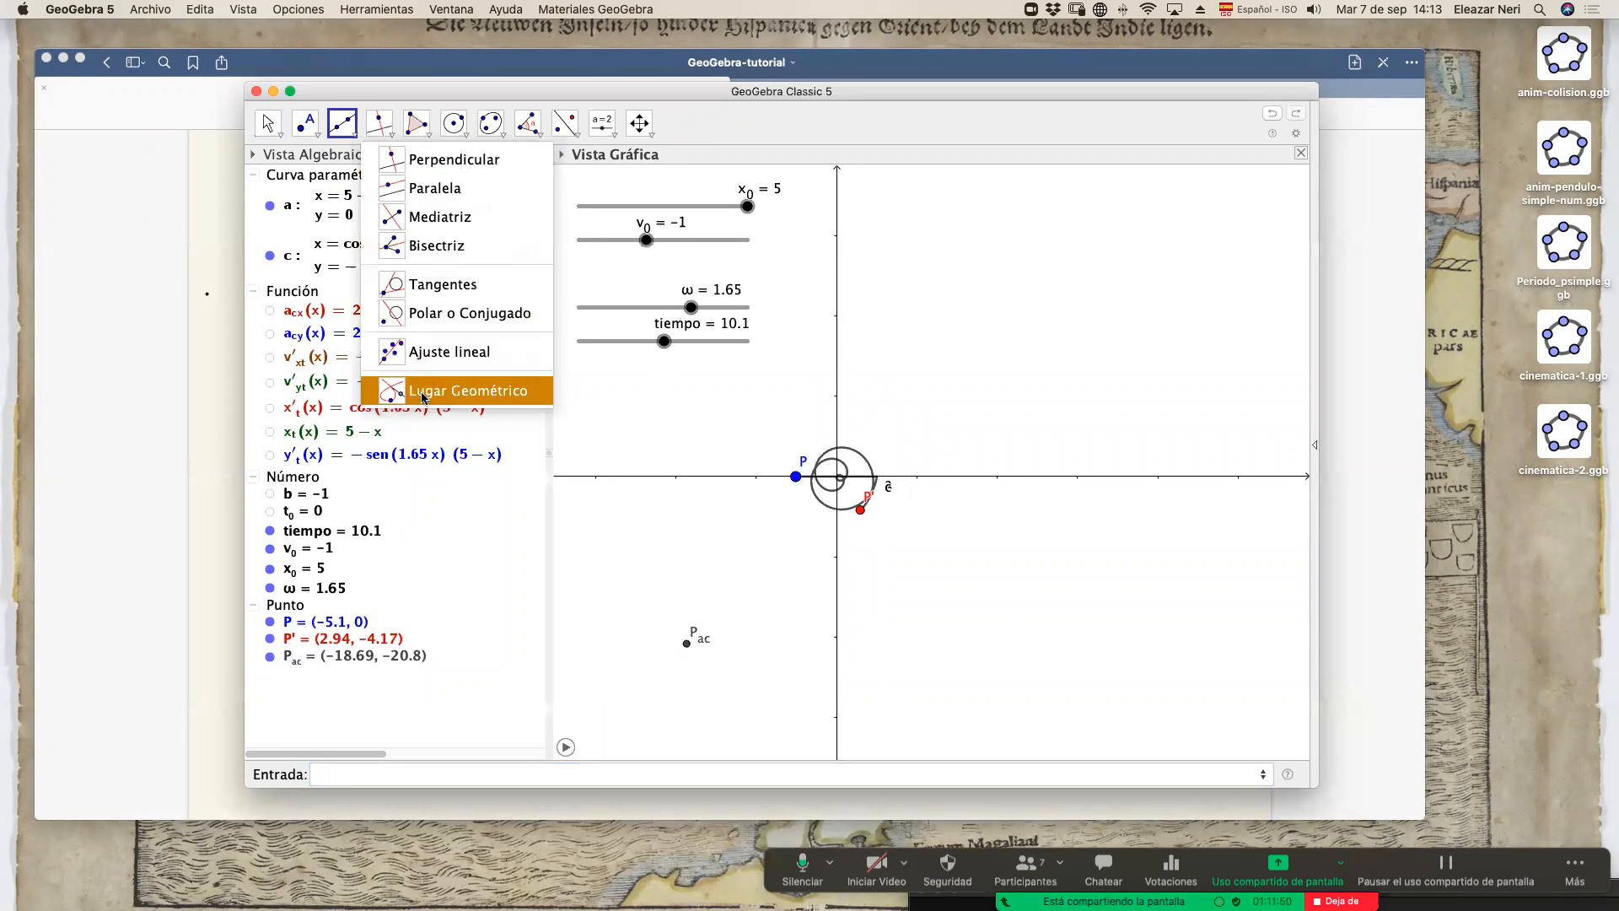
pyautogui.click(349, 120)
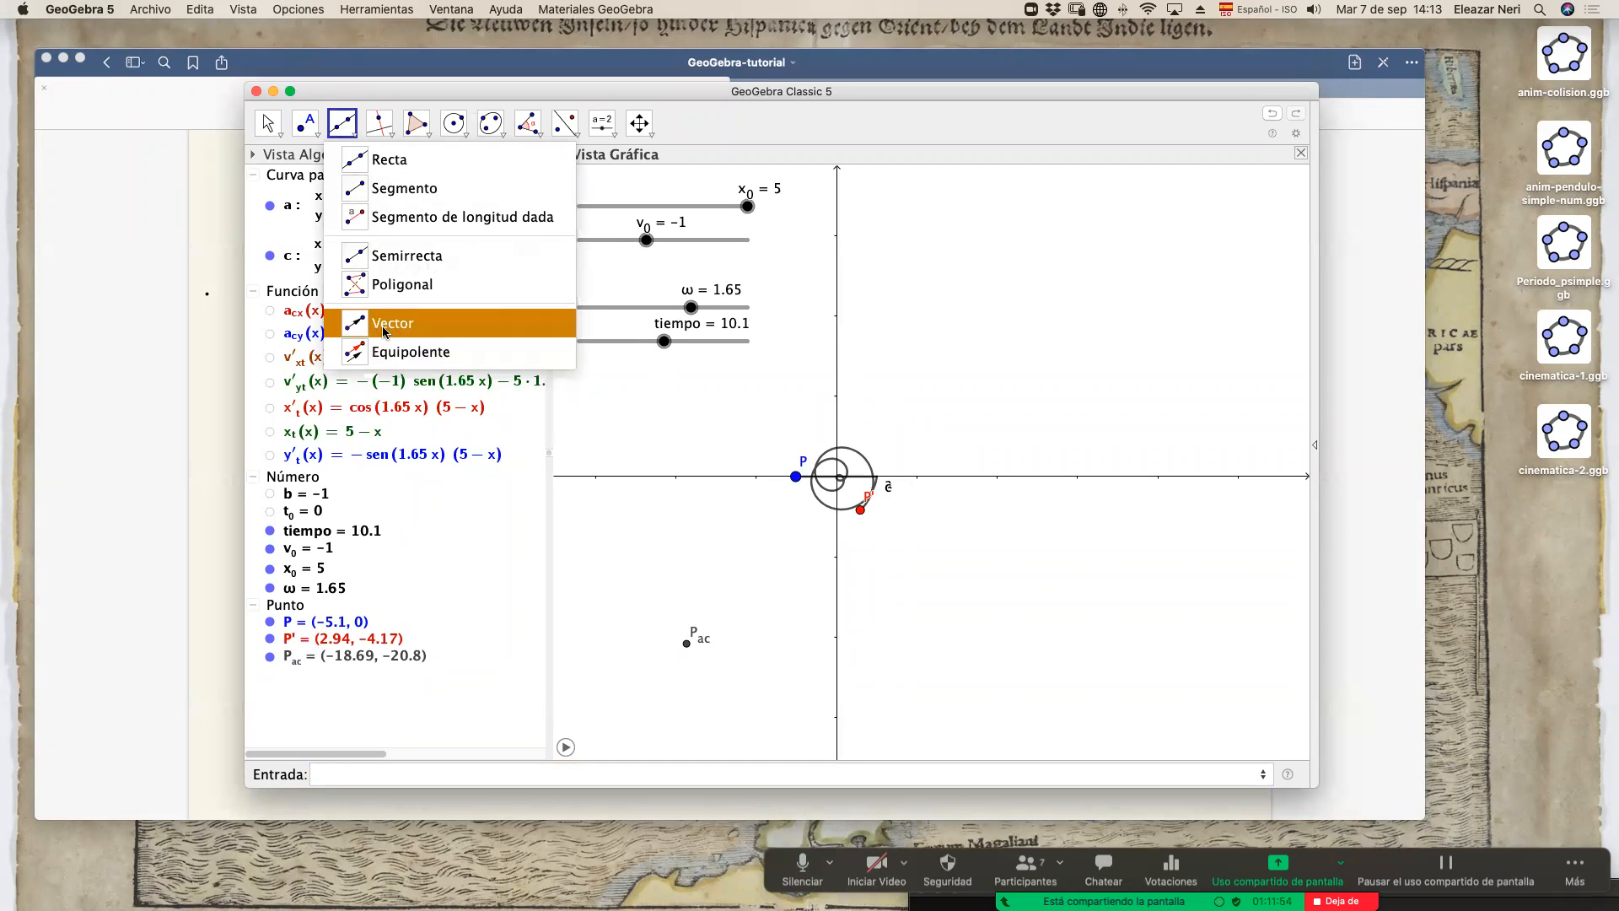
pyautogui.click(386, 328)
pyautogui.scroll(10, 815, 506)
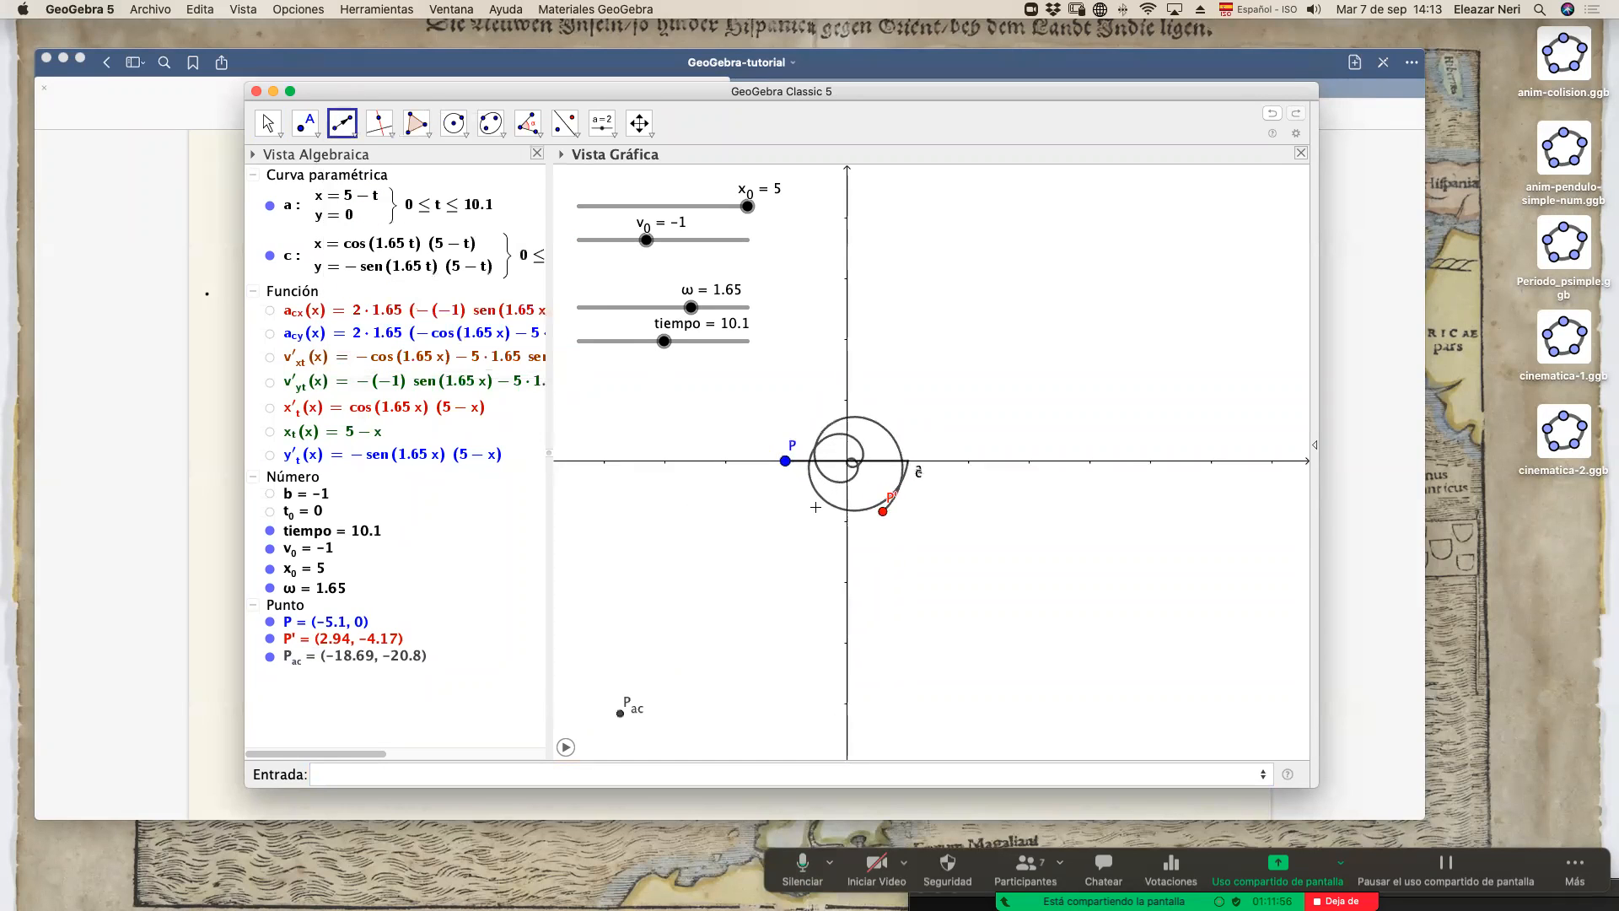
pyautogui.scroll(3, 816, 507)
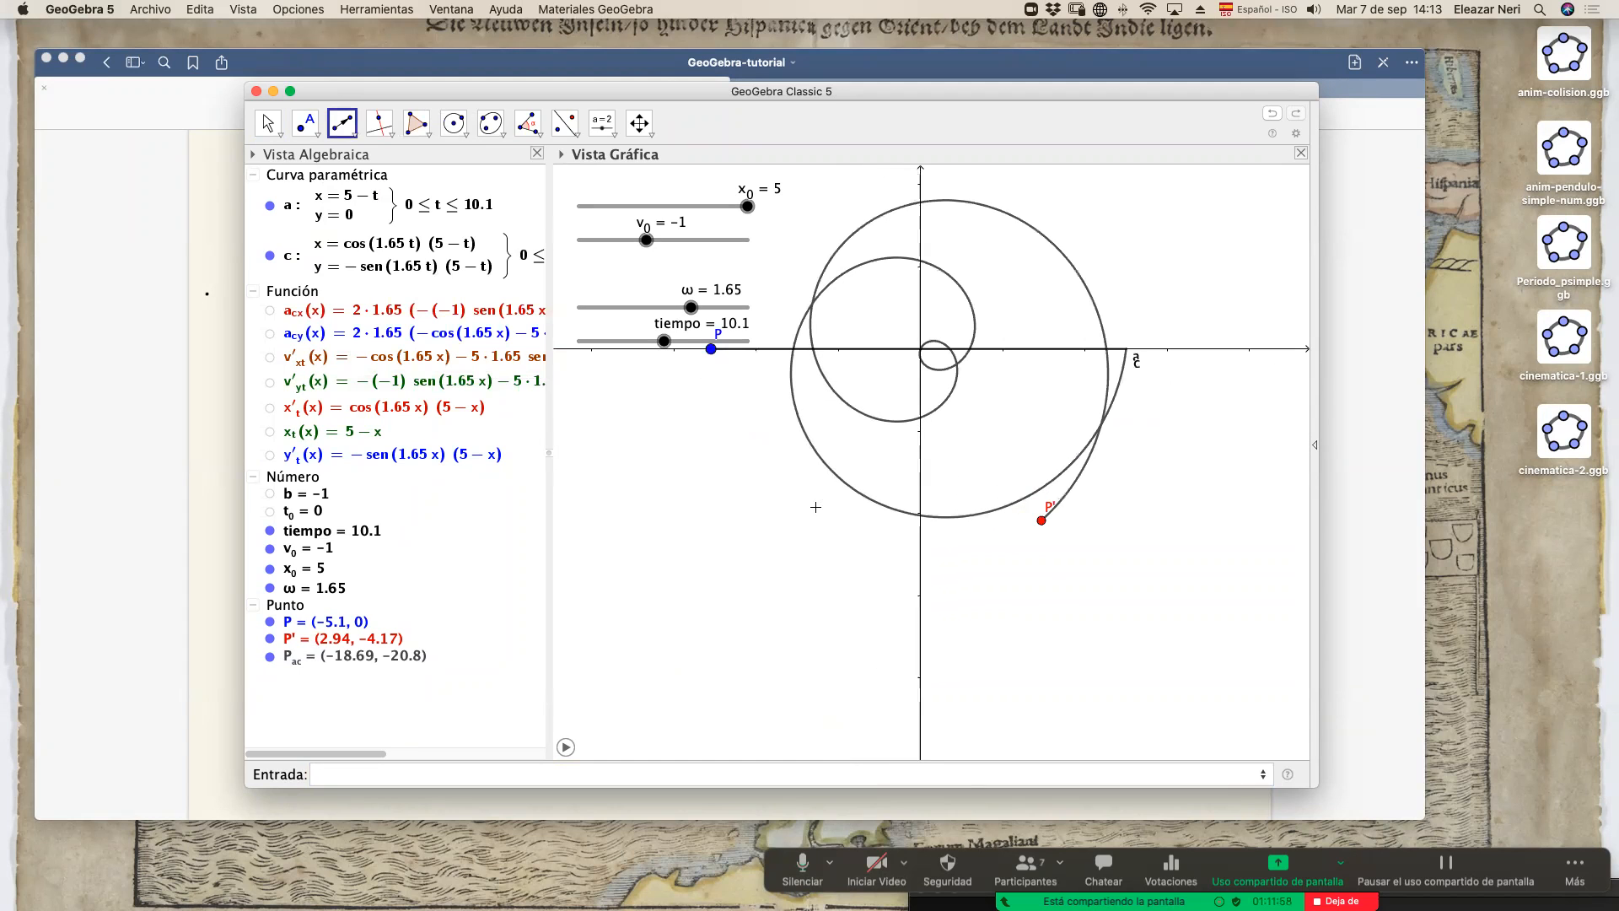
# Create the origin point O=(0,0).
pyautogui.click(361, 775)
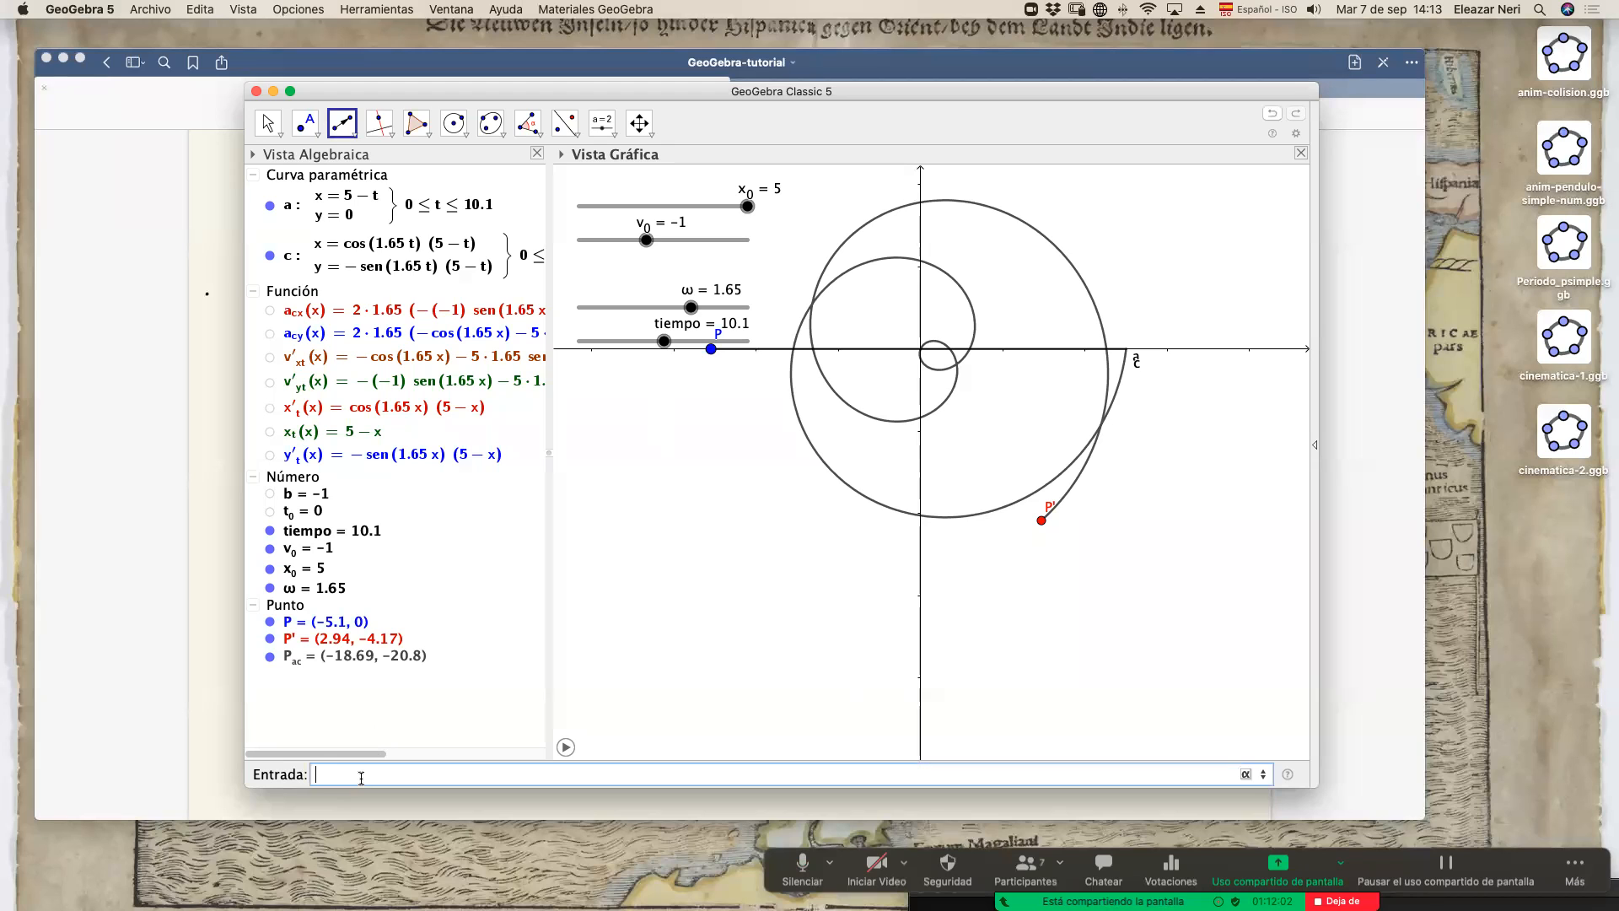
pyautogui.write('O=(0,0')
pyautogui.press('Return')
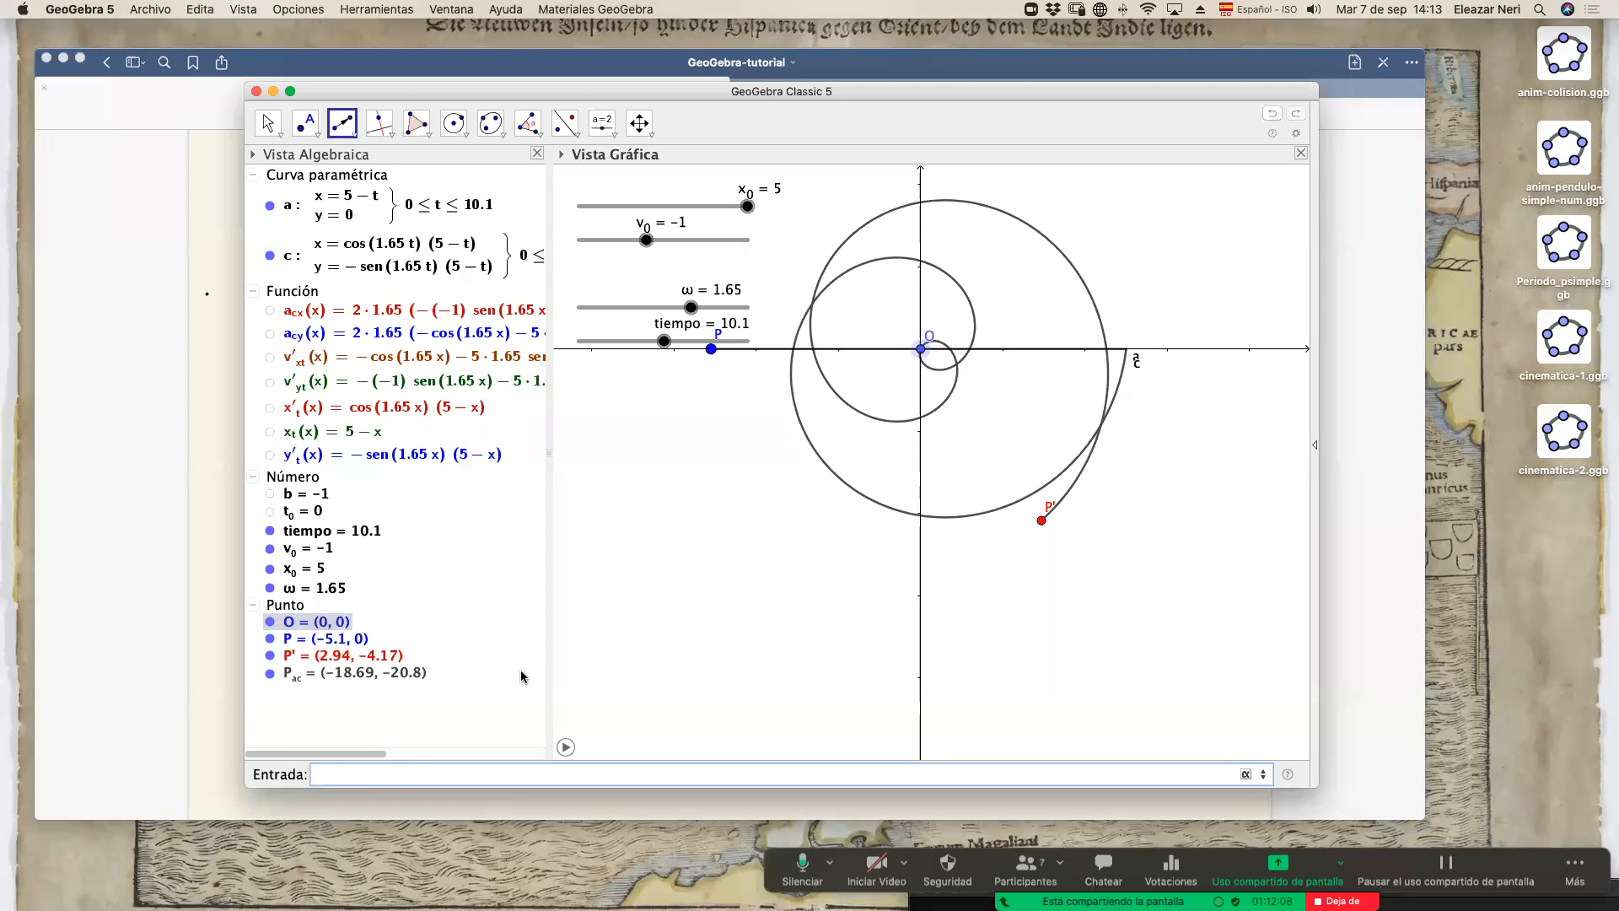
# Set the tiempo slider to 3.2 so that O and P_{ac} both fit in the graphics view.
pyautogui.scroll(-3, 713, 642)
pyautogui.scroll(-3, 712, 641)
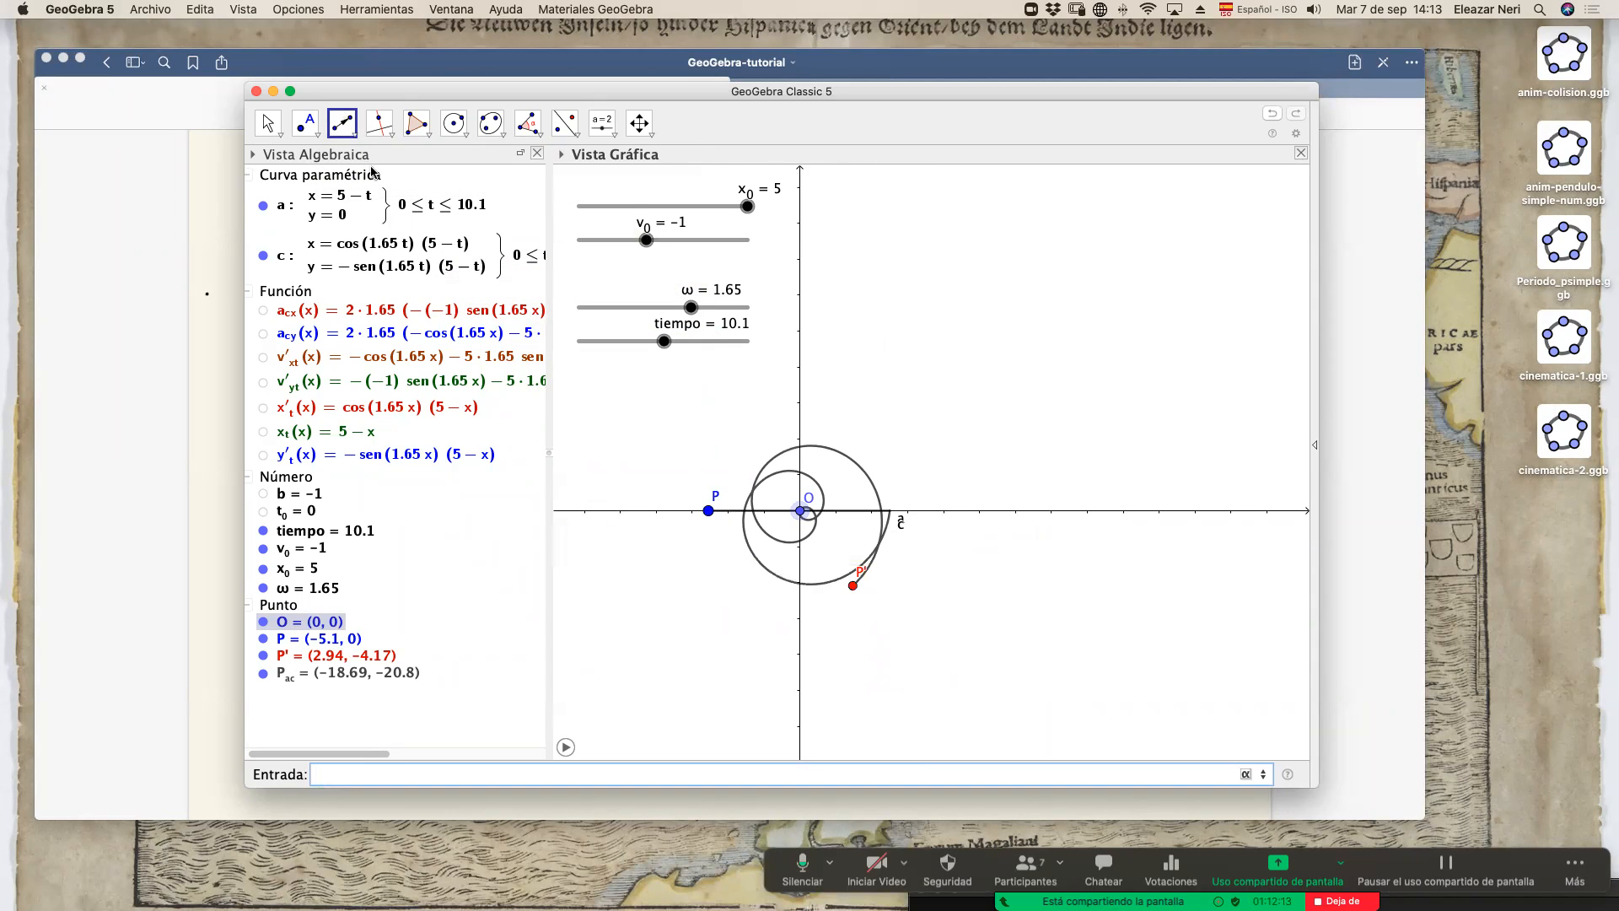
pyautogui.click(268, 123)
pyautogui.moveTo(673, 386); pyautogui.dragTo(824, 301)
pyautogui.moveTo(664, 341); pyautogui.dragTo(605, 341)
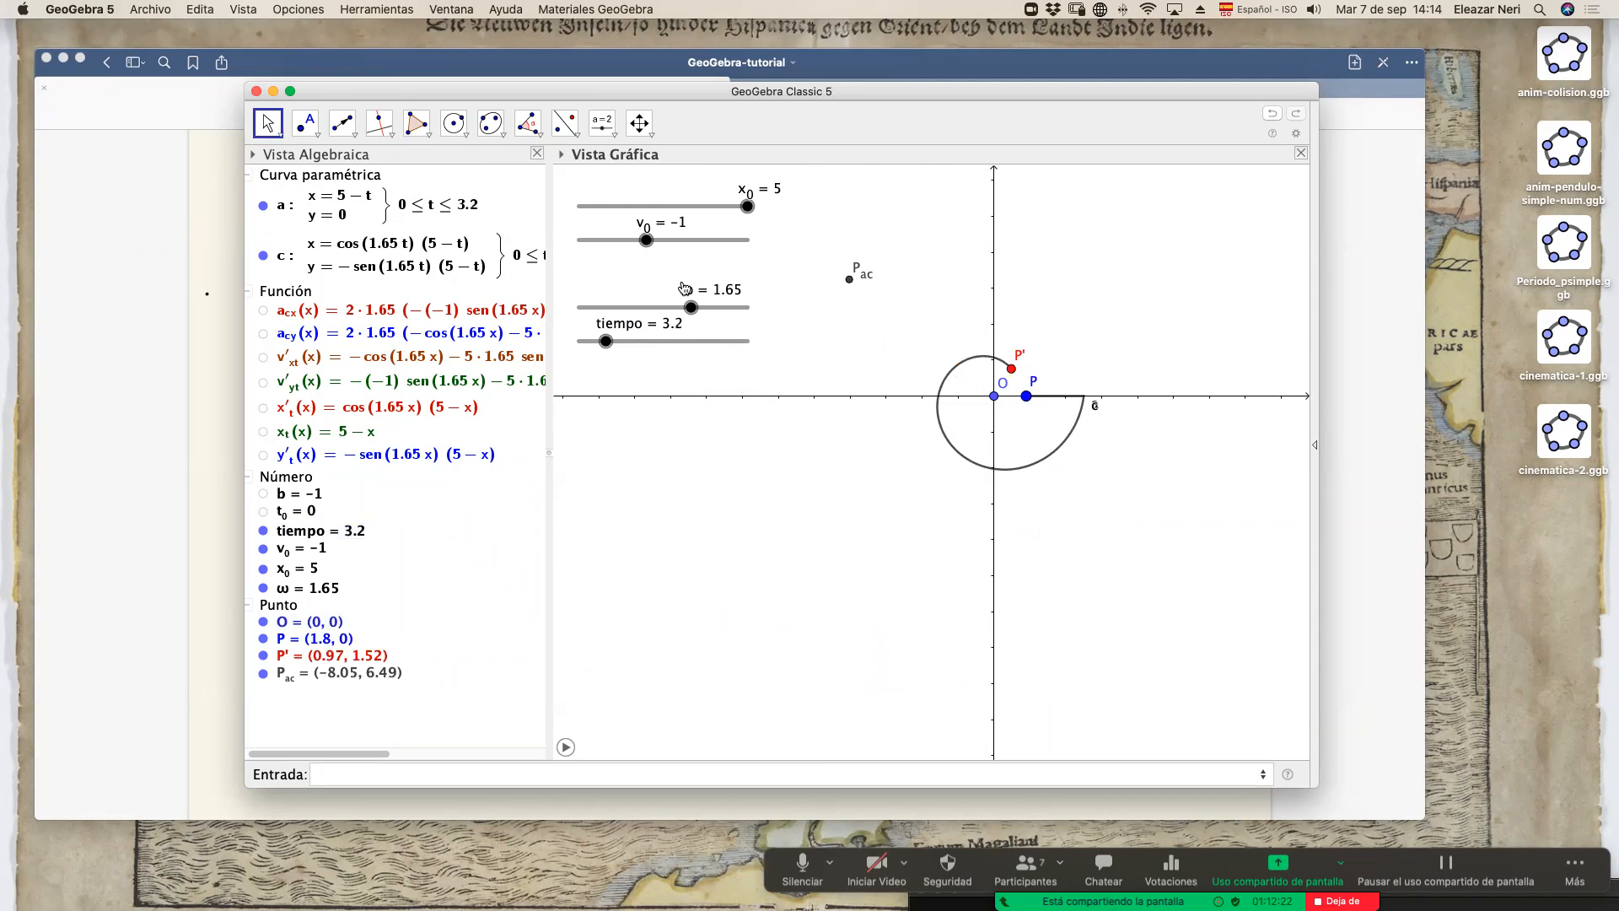
# Draw a vector from the origin O to point P_{ac}.
pyautogui.click(344, 121)
pyautogui.click(345, 118)
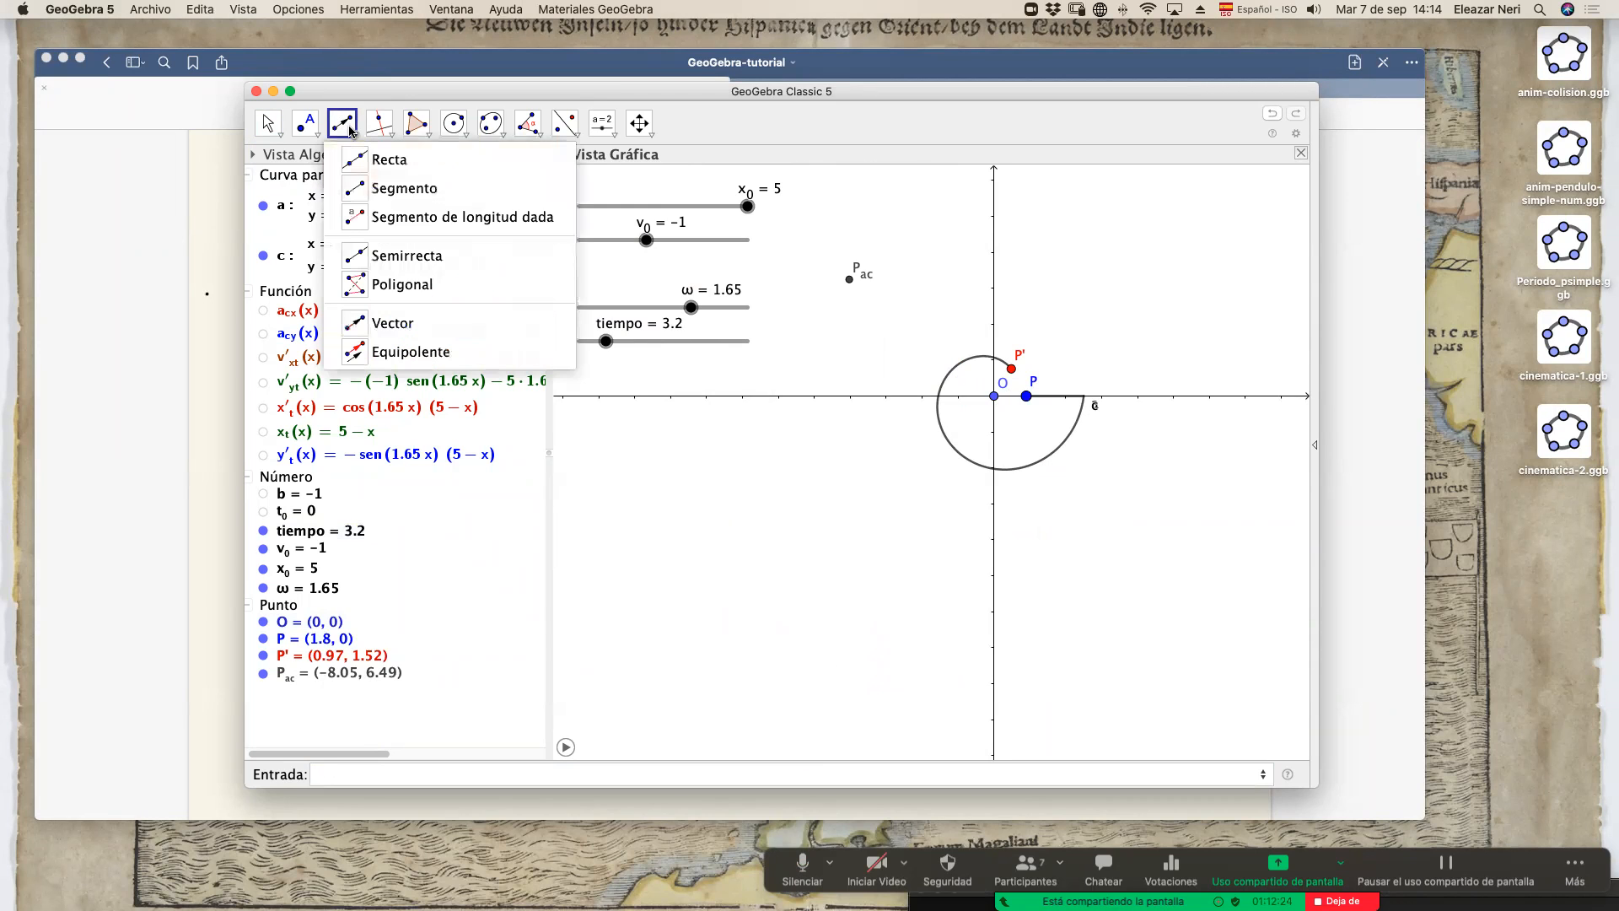
pyautogui.click(391, 325)
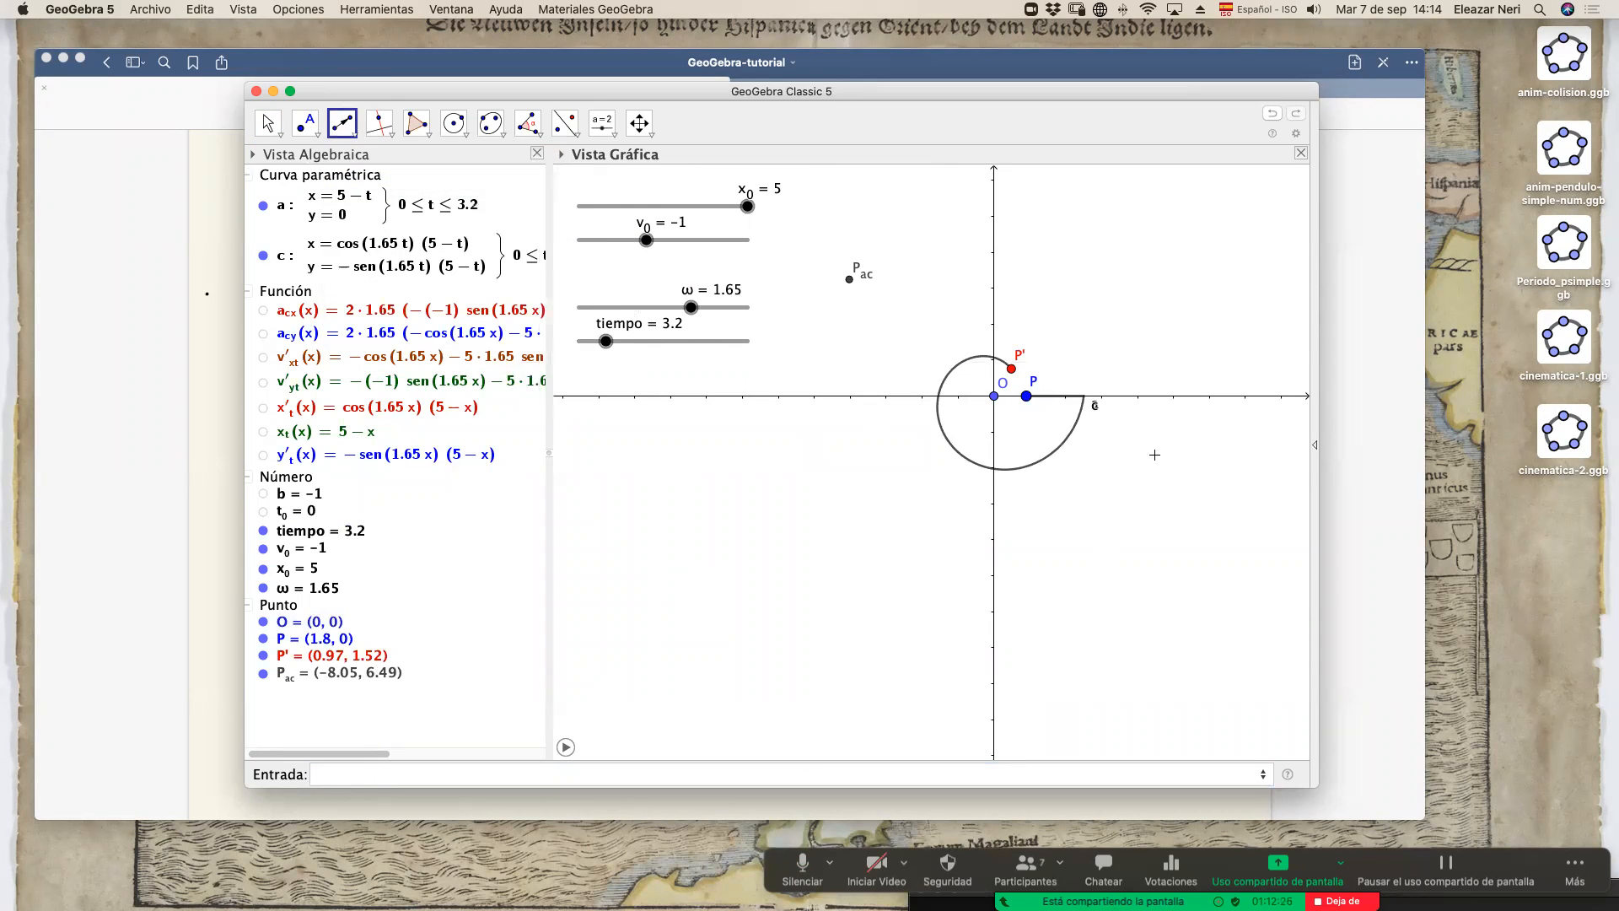
pyautogui.click(994, 395)
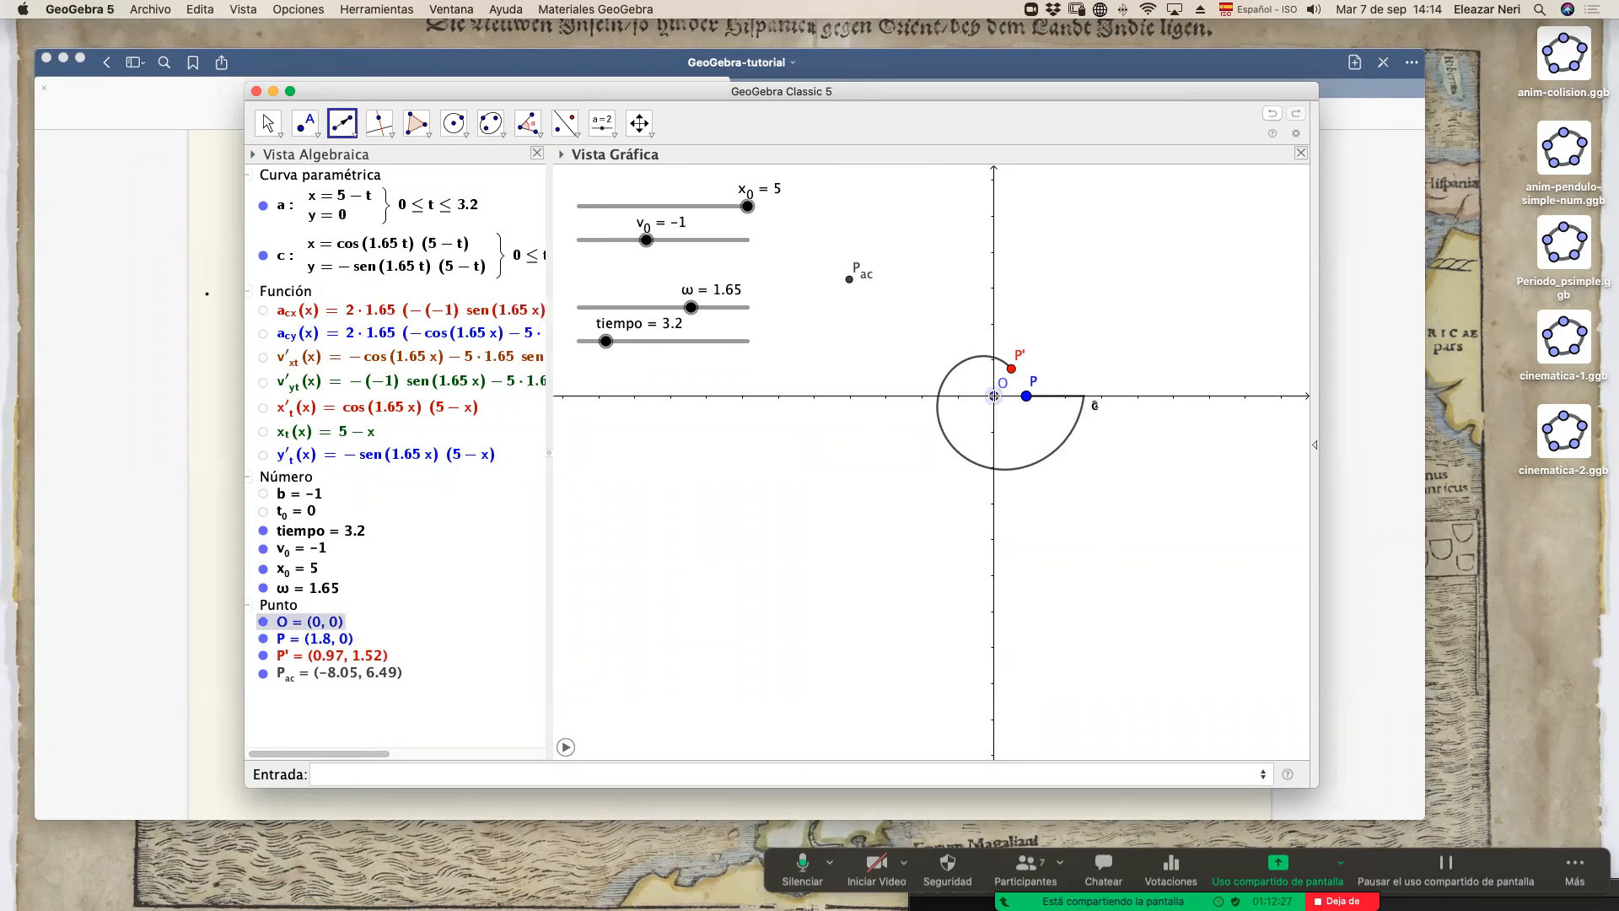
pyautogui.click(850, 279)
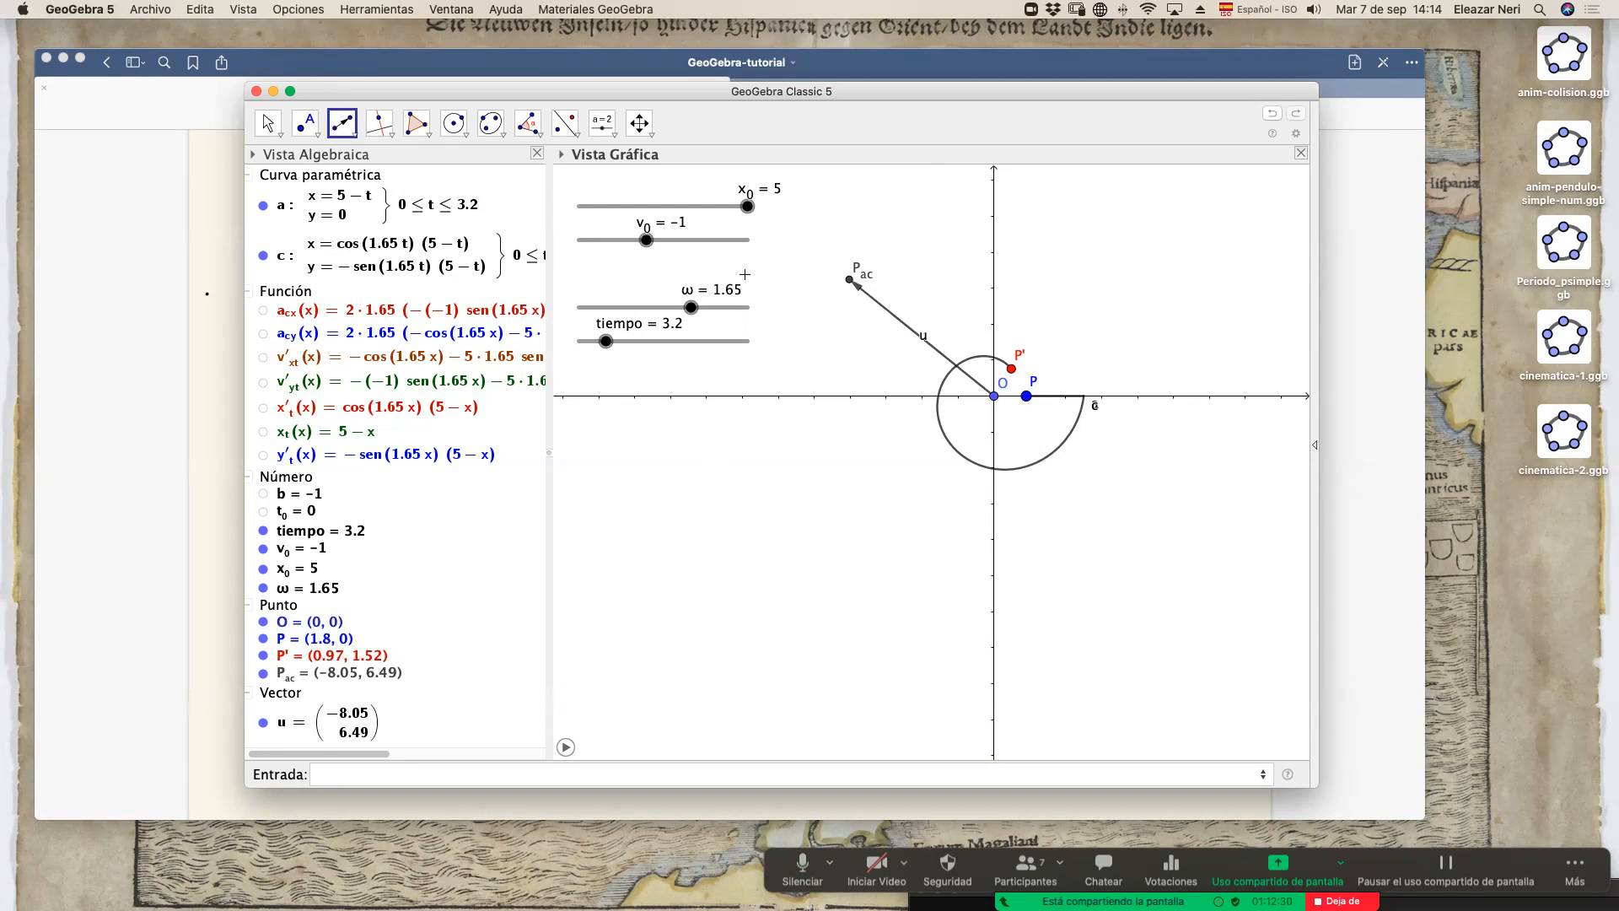
# Hide point P_{ac} and colour the vector from O to P_{ac} red.
pyautogui.click(263, 673)
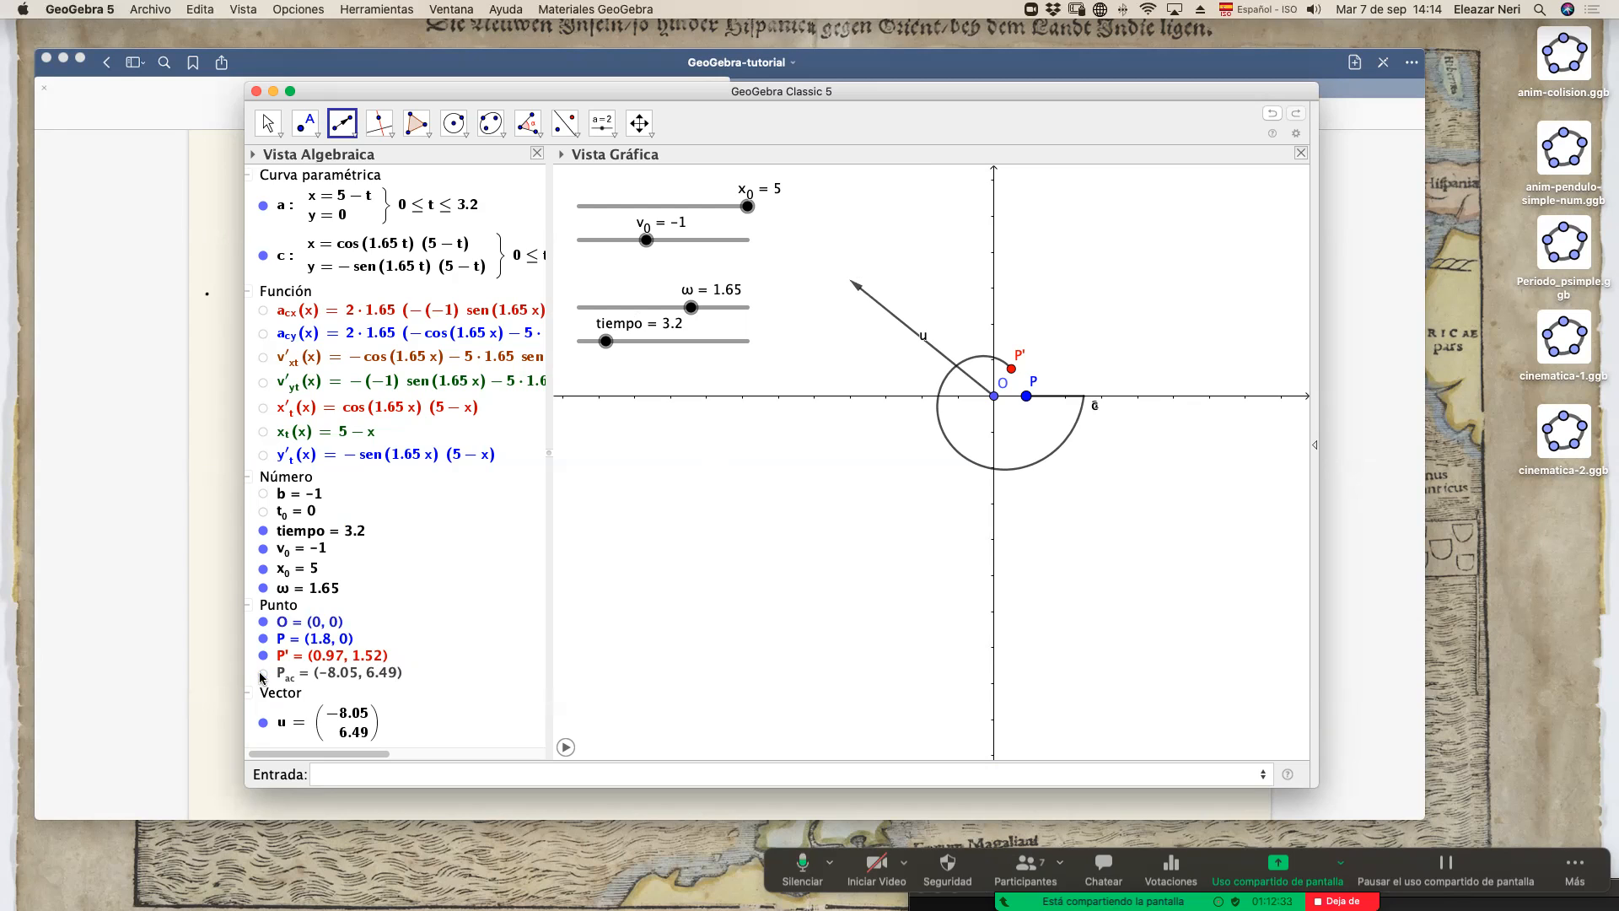
pyautogui.rightClick(871, 301)
pyautogui.click(896, 470)
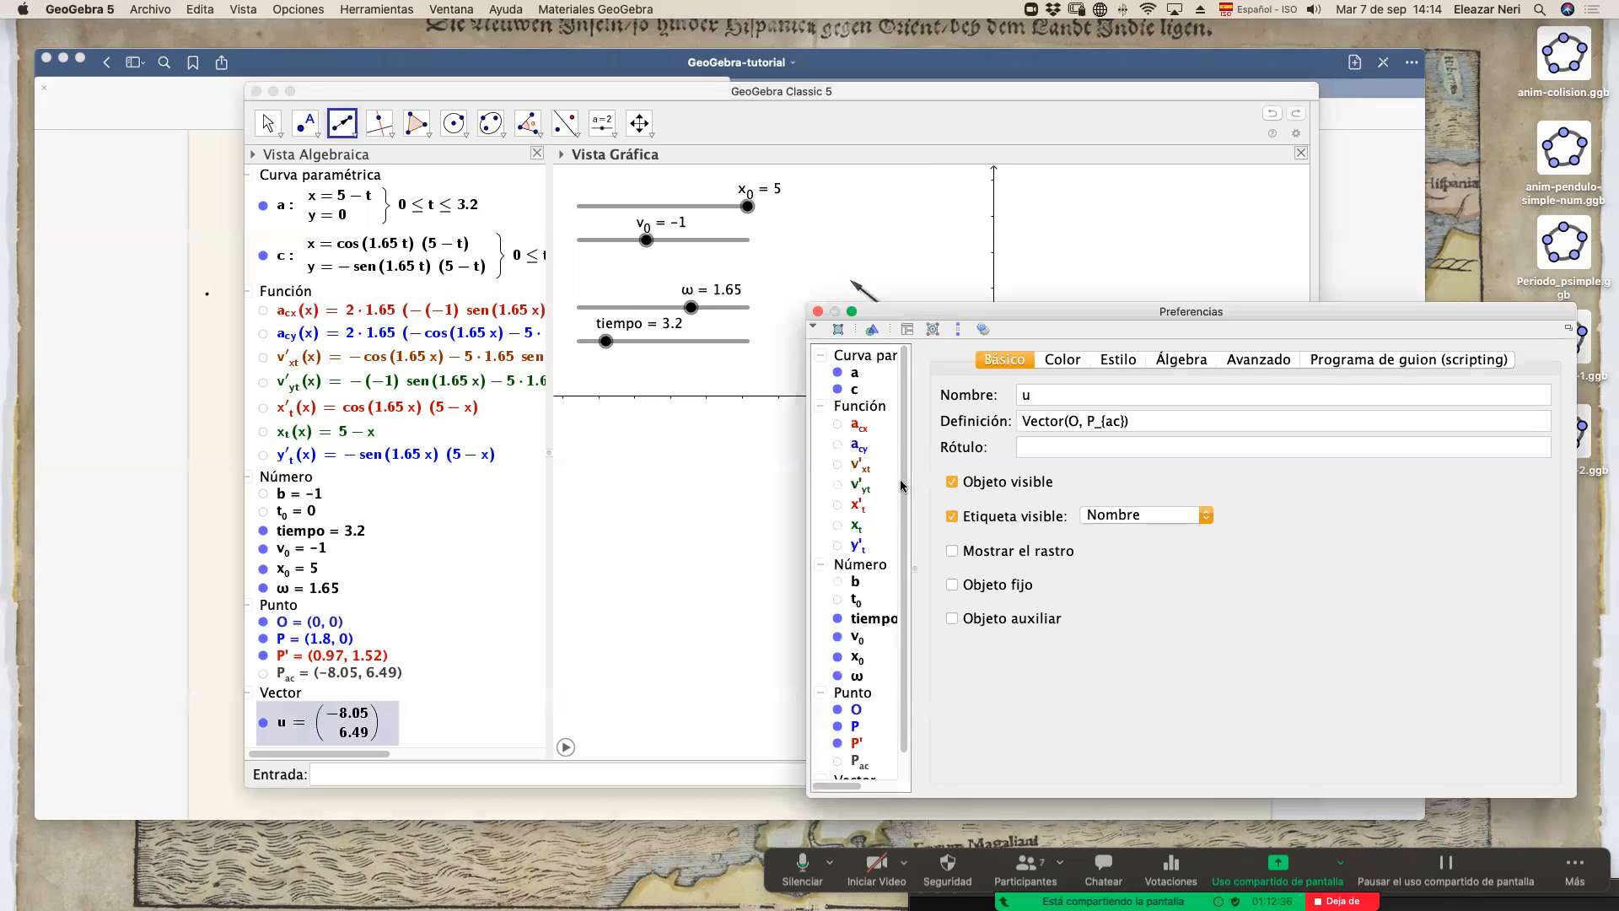
pyautogui.click(1061, 363)
pyautogui.click(967, 397)
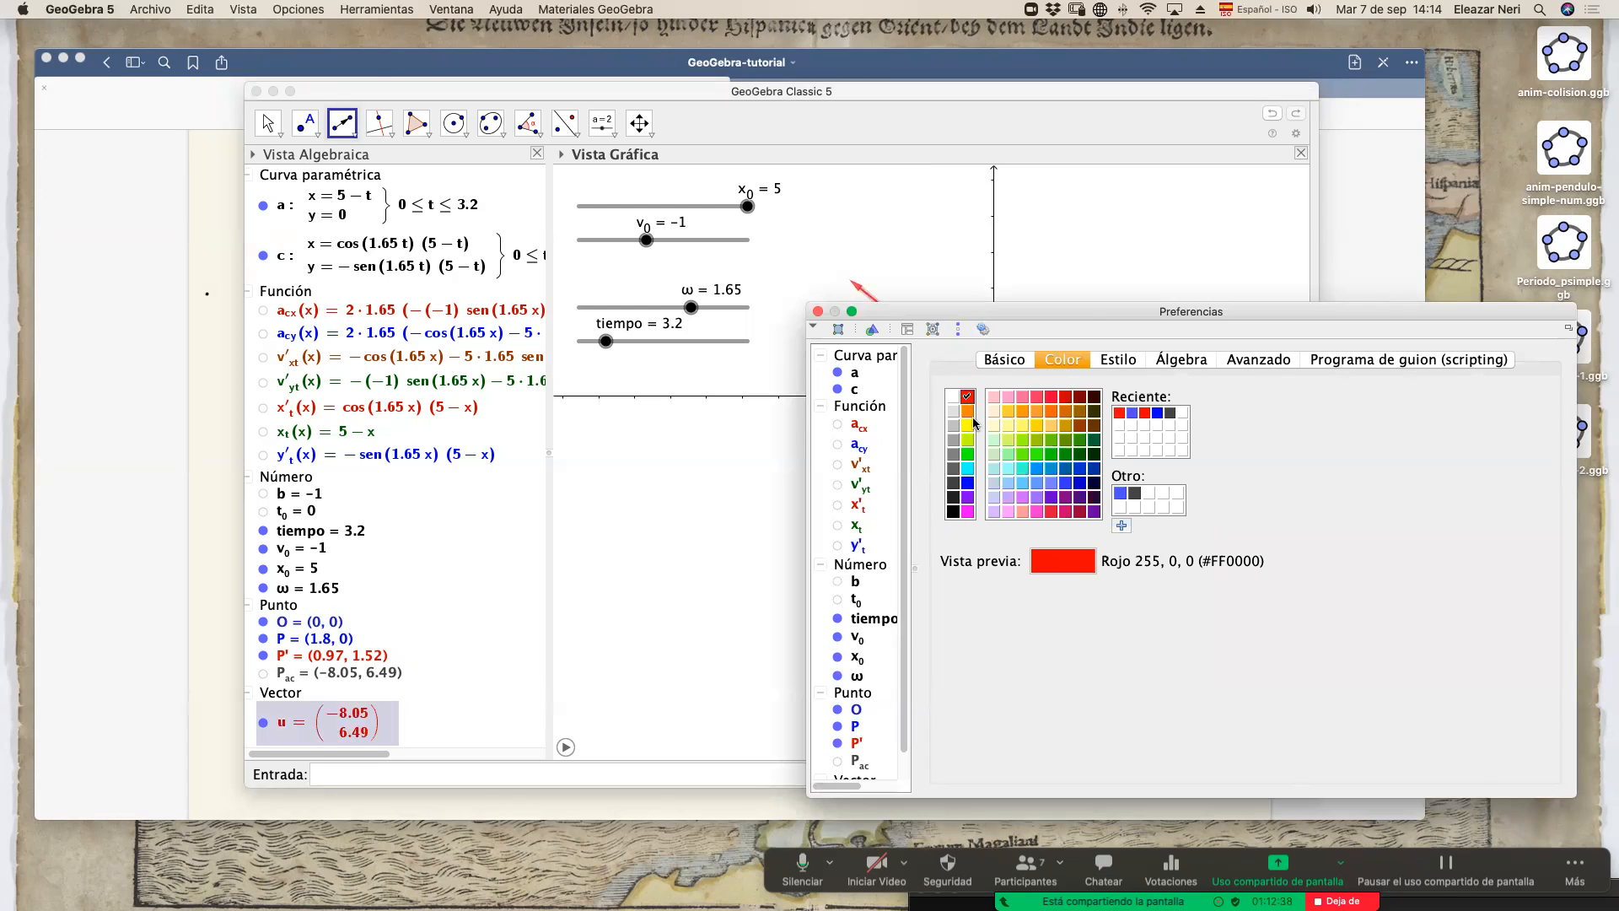
pyautogui.moveTo(1107, 318); pyautogui.dragTo(1355, 369)
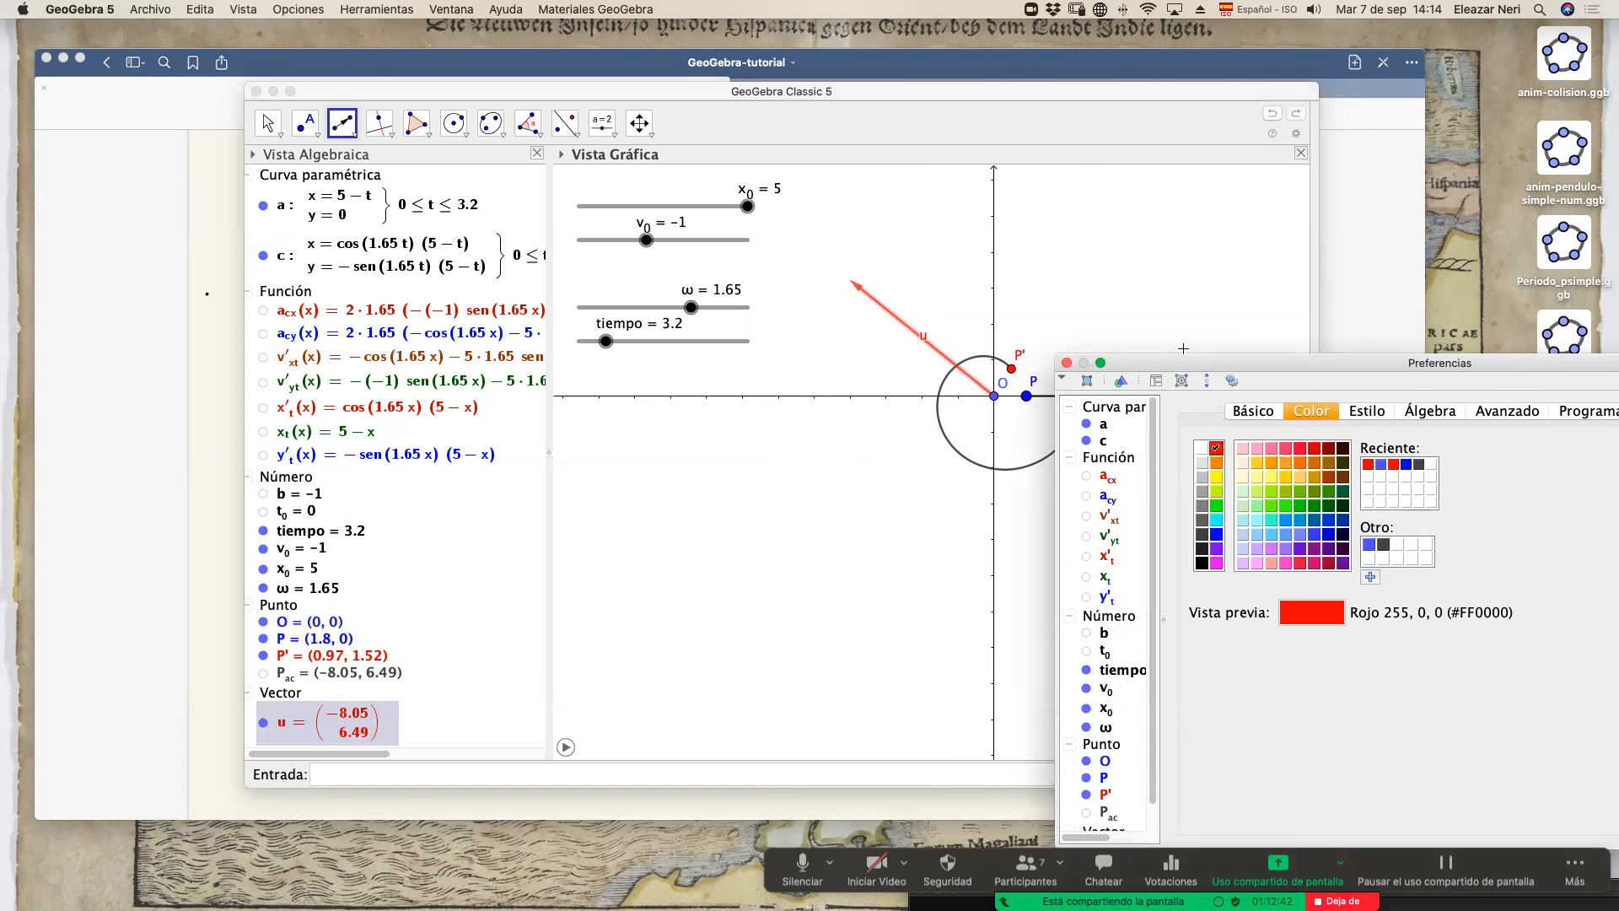
pyautogui.moveTo(1173, 370); pyautogui.dragTo(1086, 481)
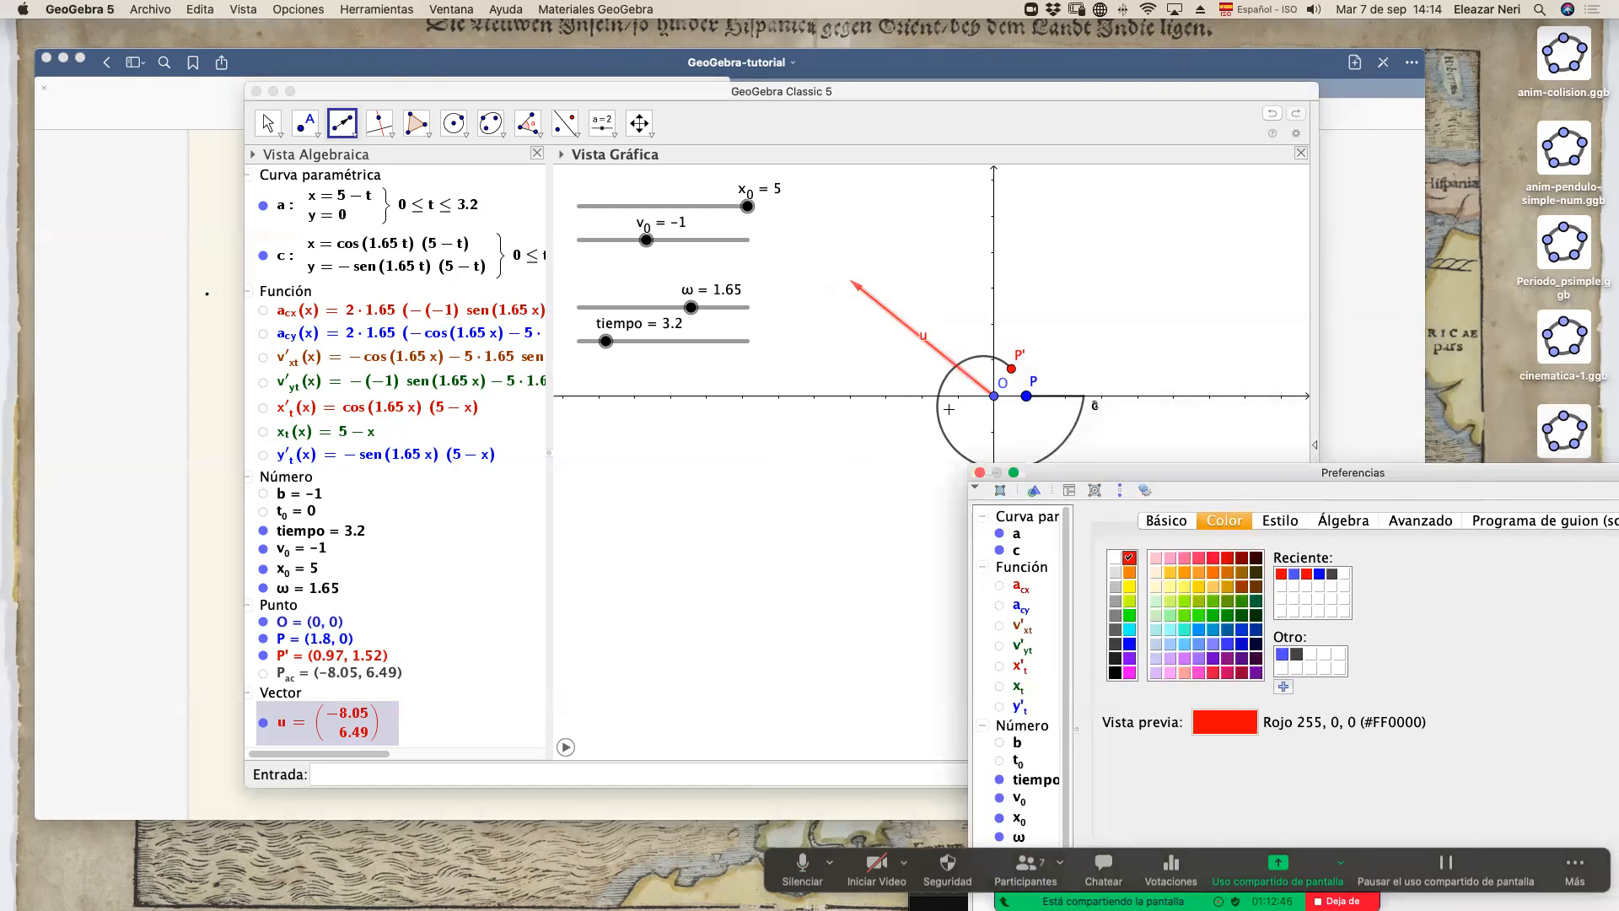
# Undo the stray point along with the vector's colour change and the hiding of P_{ac}.
pyautogui.click(1167, 520)
pyautogui.click(1200, 458)
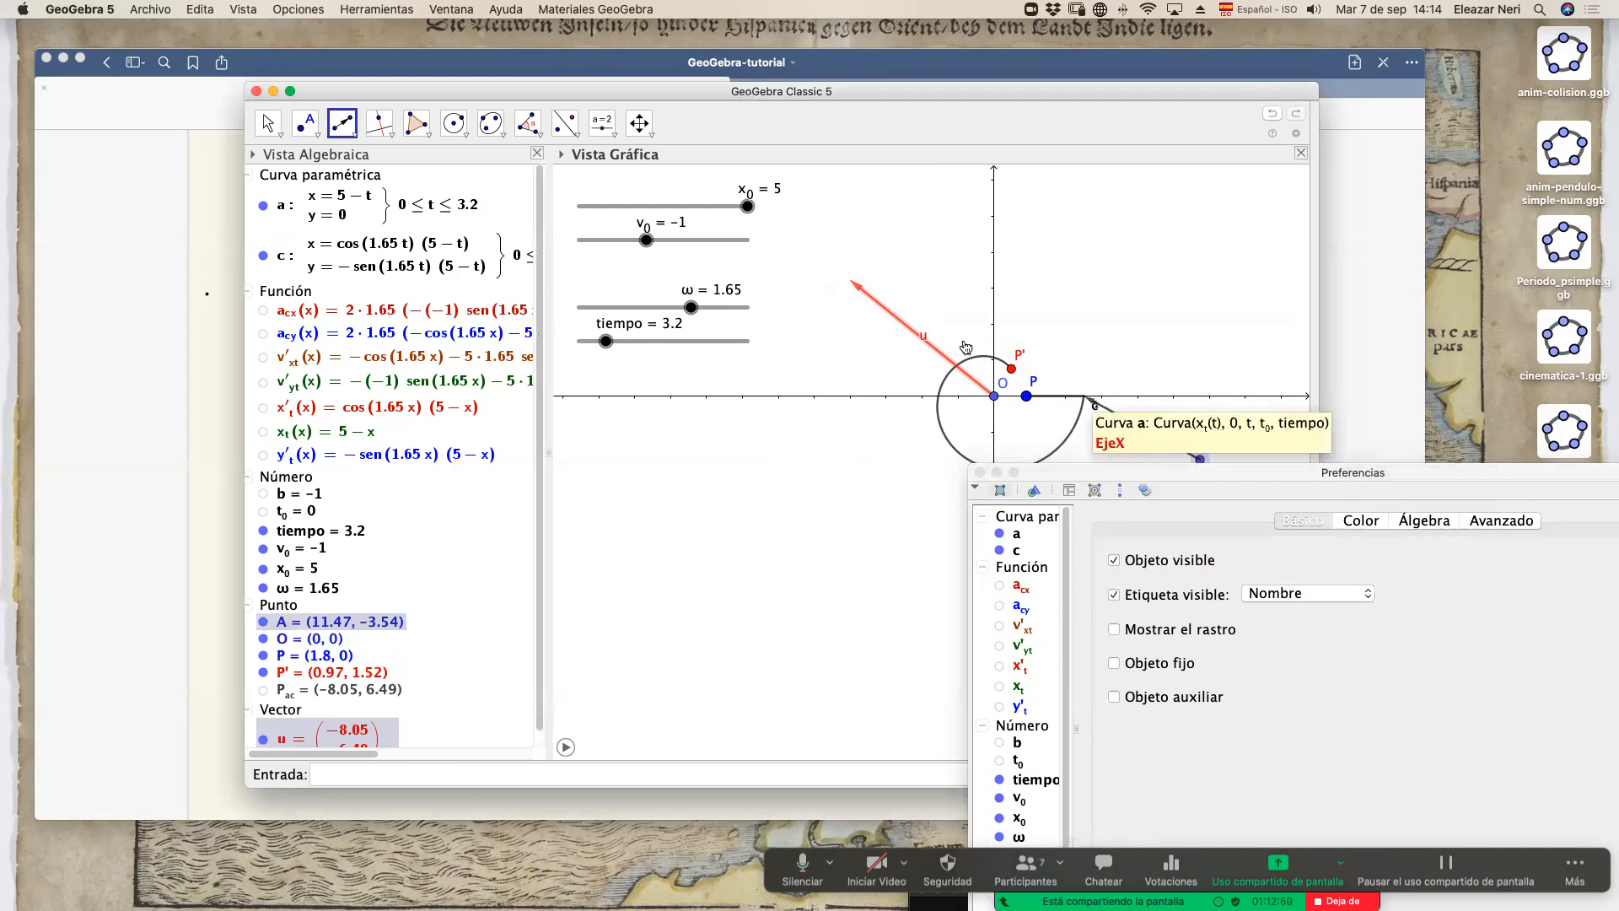
pyautogui.press('Escape')
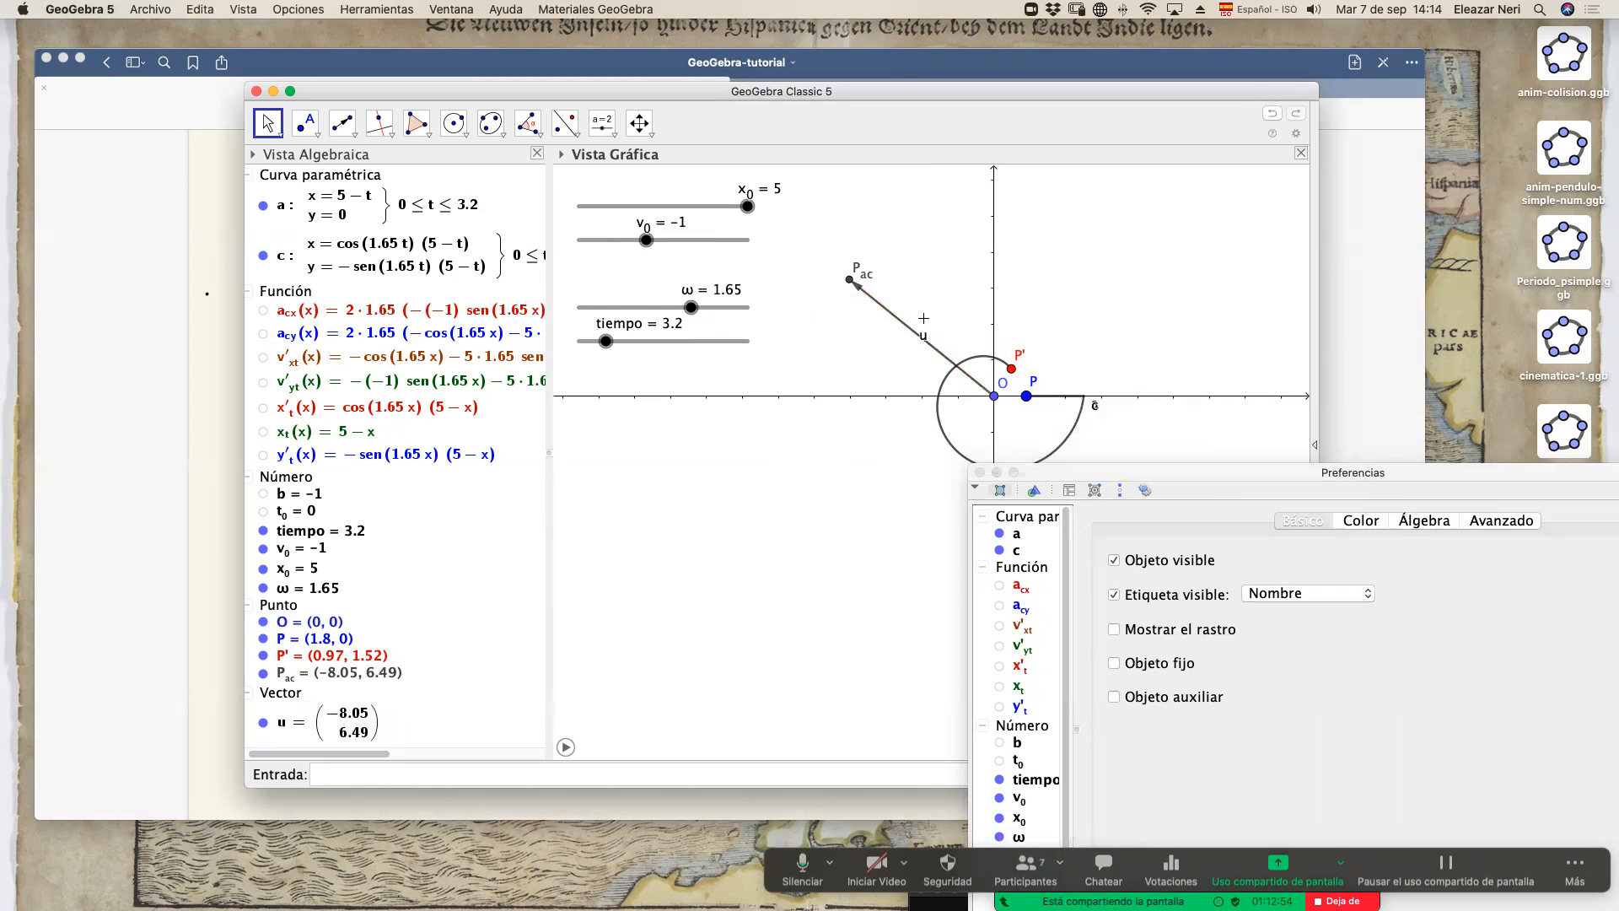
# Colour the vector from O to P_{ac} red (#FF0000).
pyautogui.click(897, 322)
pyautogui.click(1233, 528)
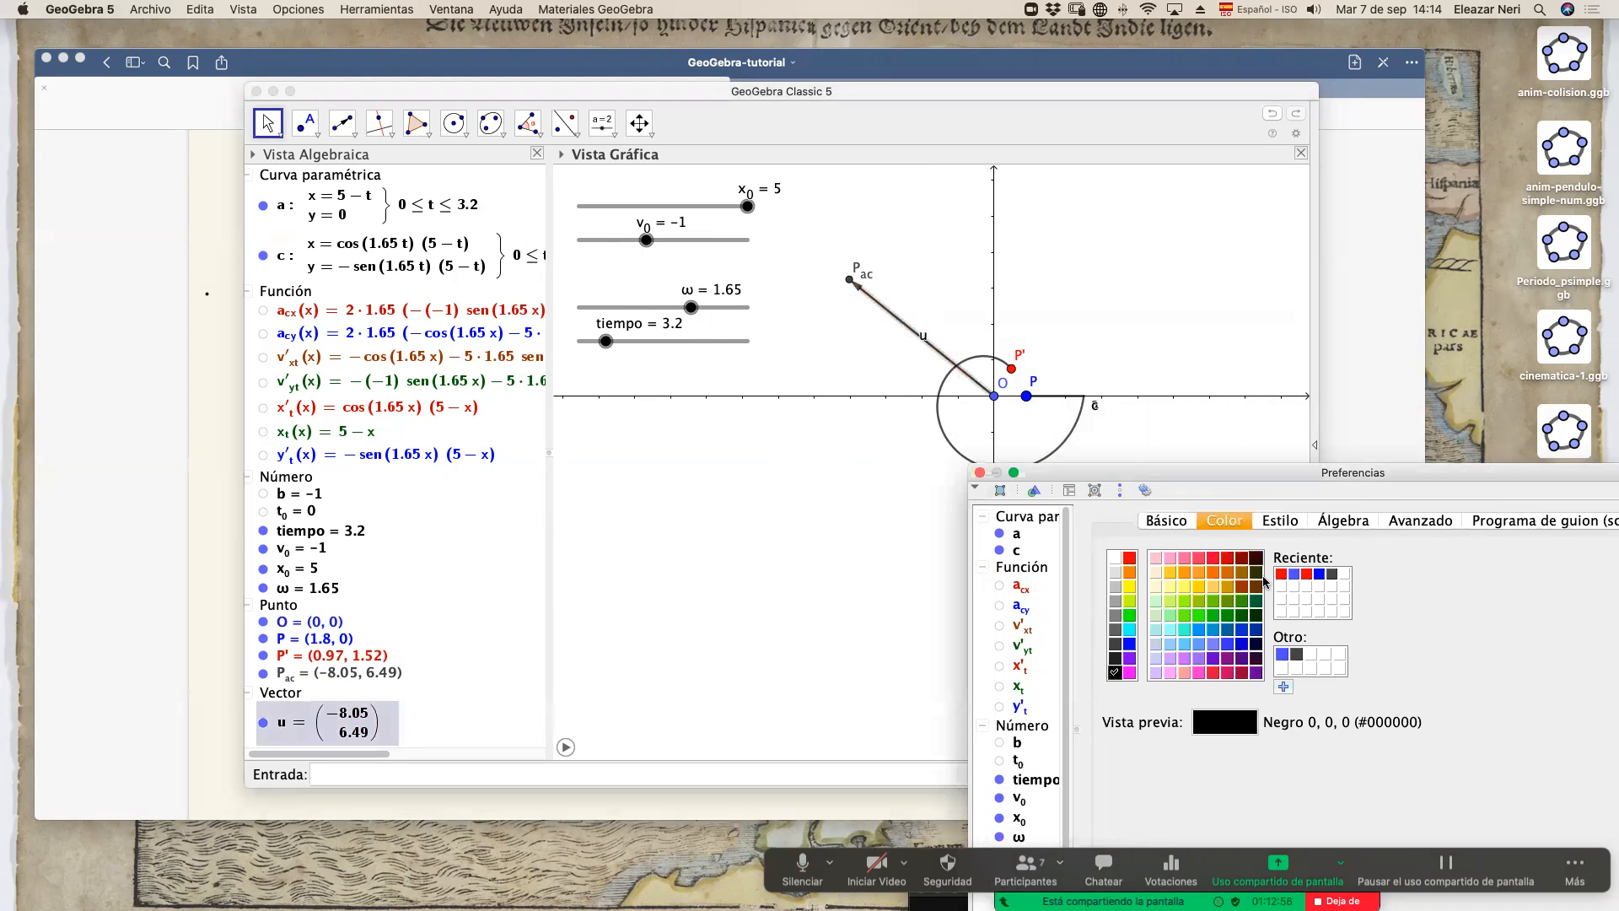
pyautogui.click(1130, 559)
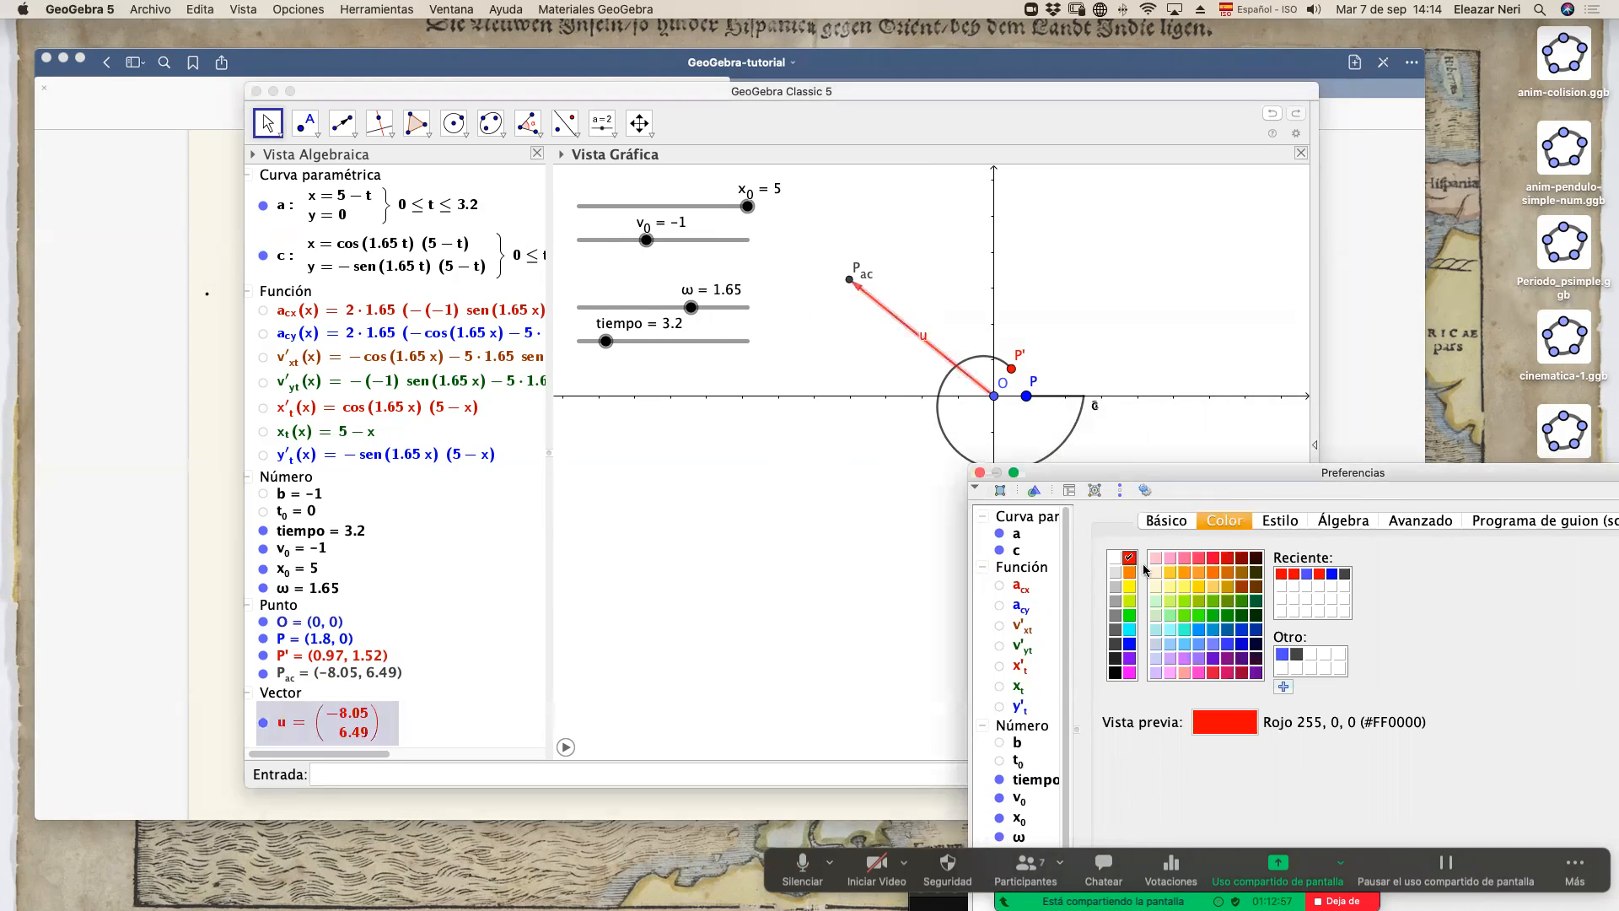
# Give the acceleration vector the label $a_{cor}$ and close its properties.
pyautogui.click(1166, 521)
pyautogui.click(1212, 609)
pyautogui.write('$$a_')
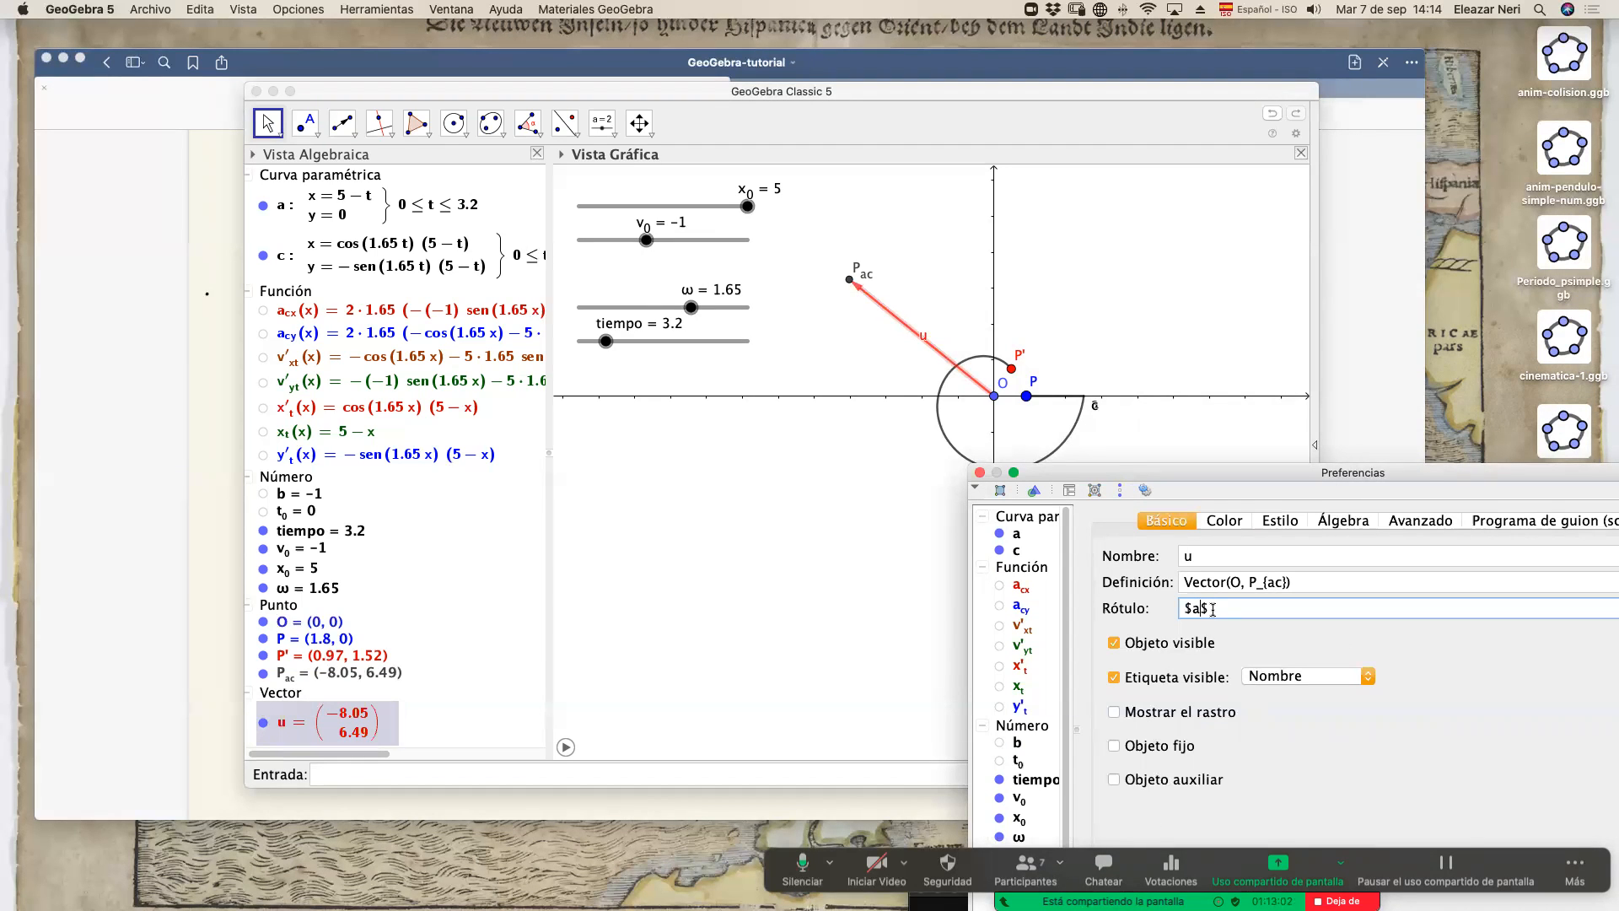
pyautogui.write('{}cori')
pyautogui.press('BackSpace')
pyautogui.press('Return')
pyautogui.click(979, 472)
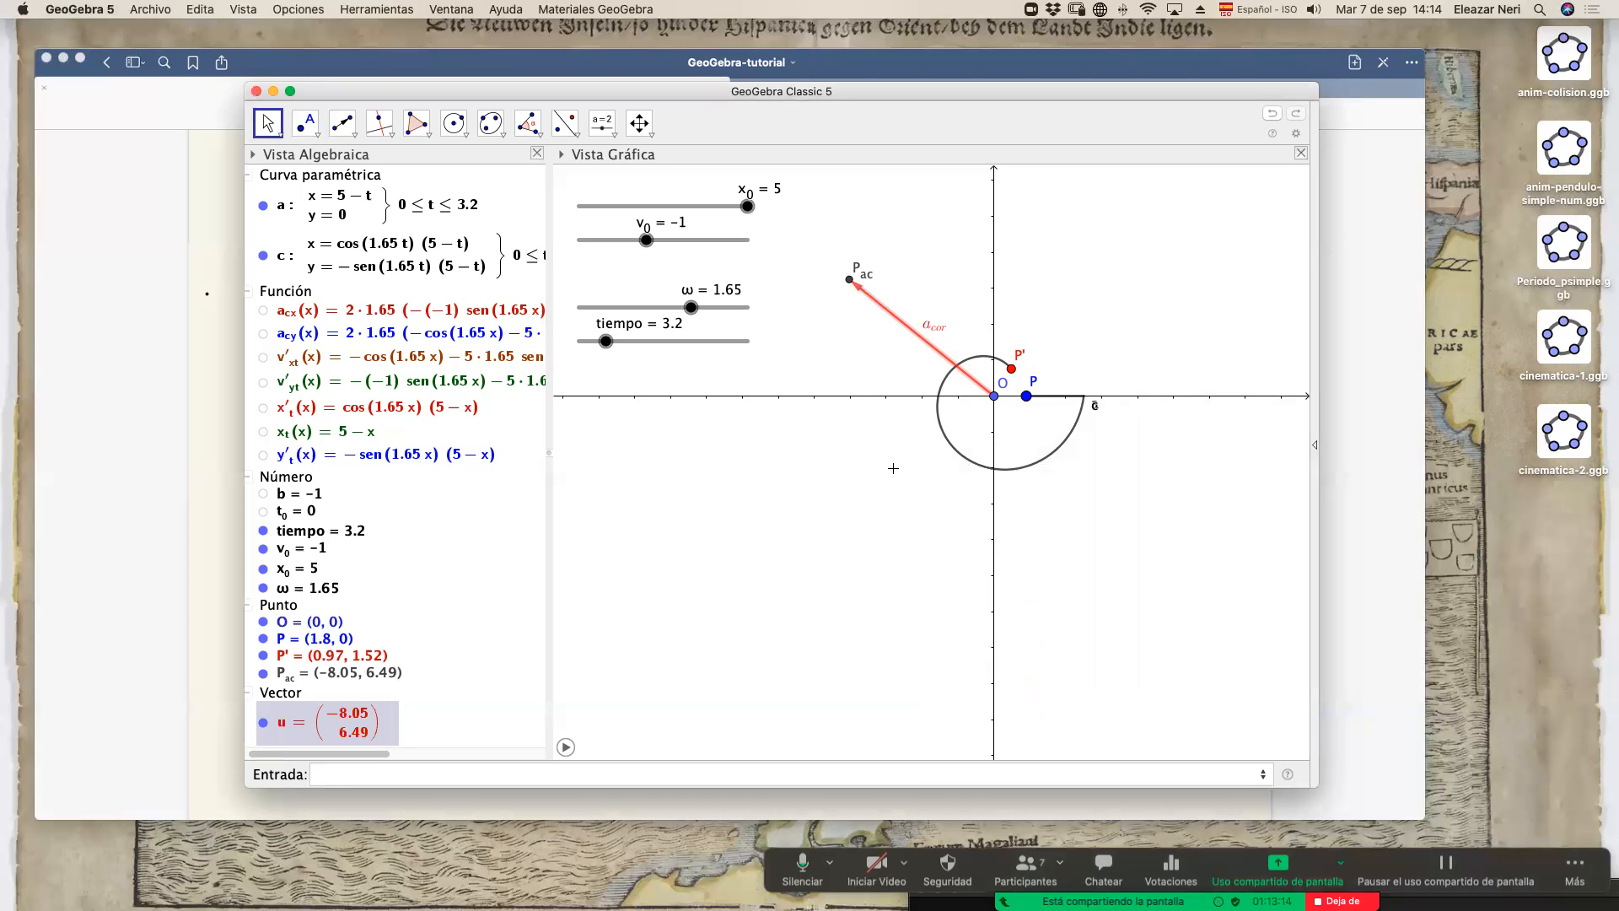
# Hide point P_{ac} so that only the acceleration vector is drawn.
pyautogui.scroll(4, 893, 468)
pyautogui.scroll(-5, 893, 469)
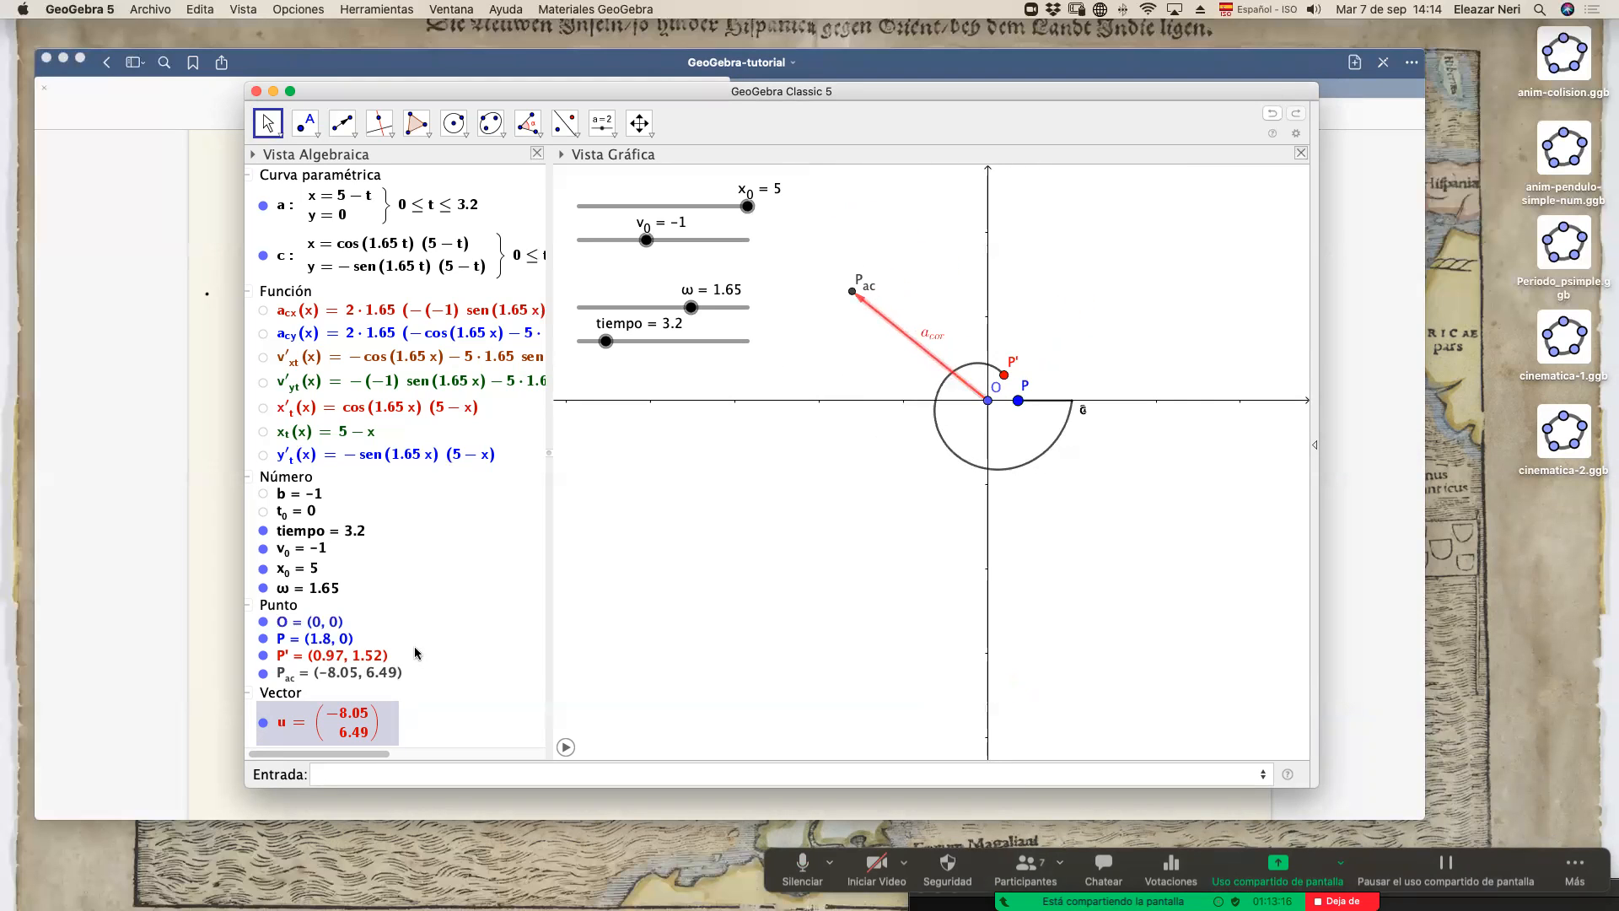
pyautogui.click(263, 673)
# Play the tiempo animation to watch the acceleration vector, pause it, and set tiempo to 2.9.
pyautogui.moveTo(606, 337); pyautogui.dragTo(592, 340)
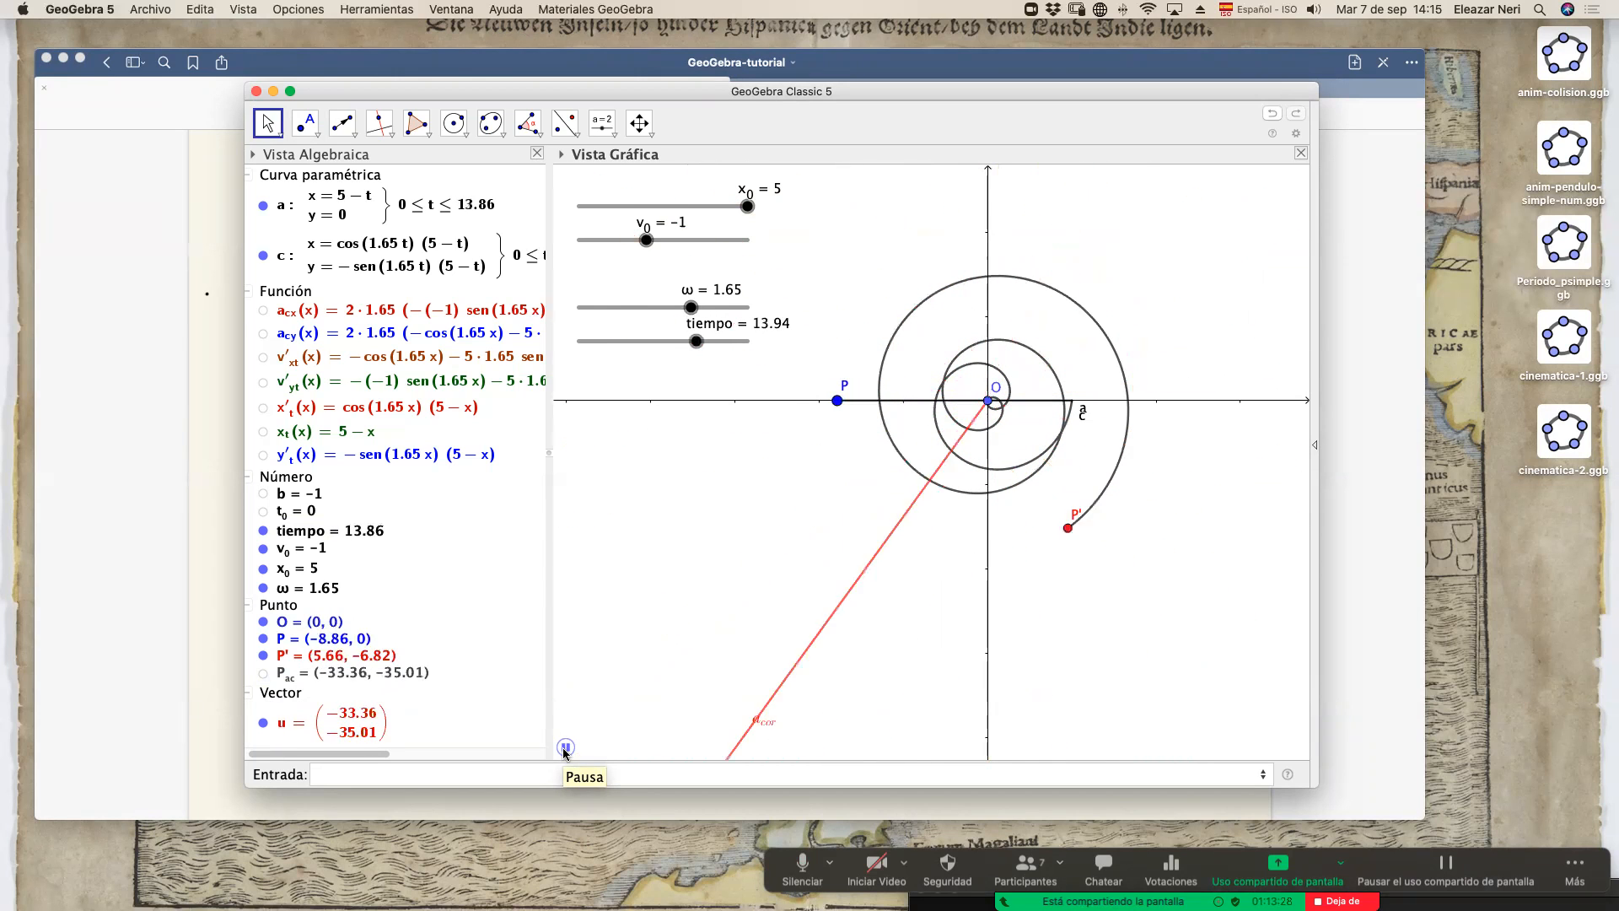
pyautogui.click(565, 748)
pyautogui.scroll(-5, 655, 689)
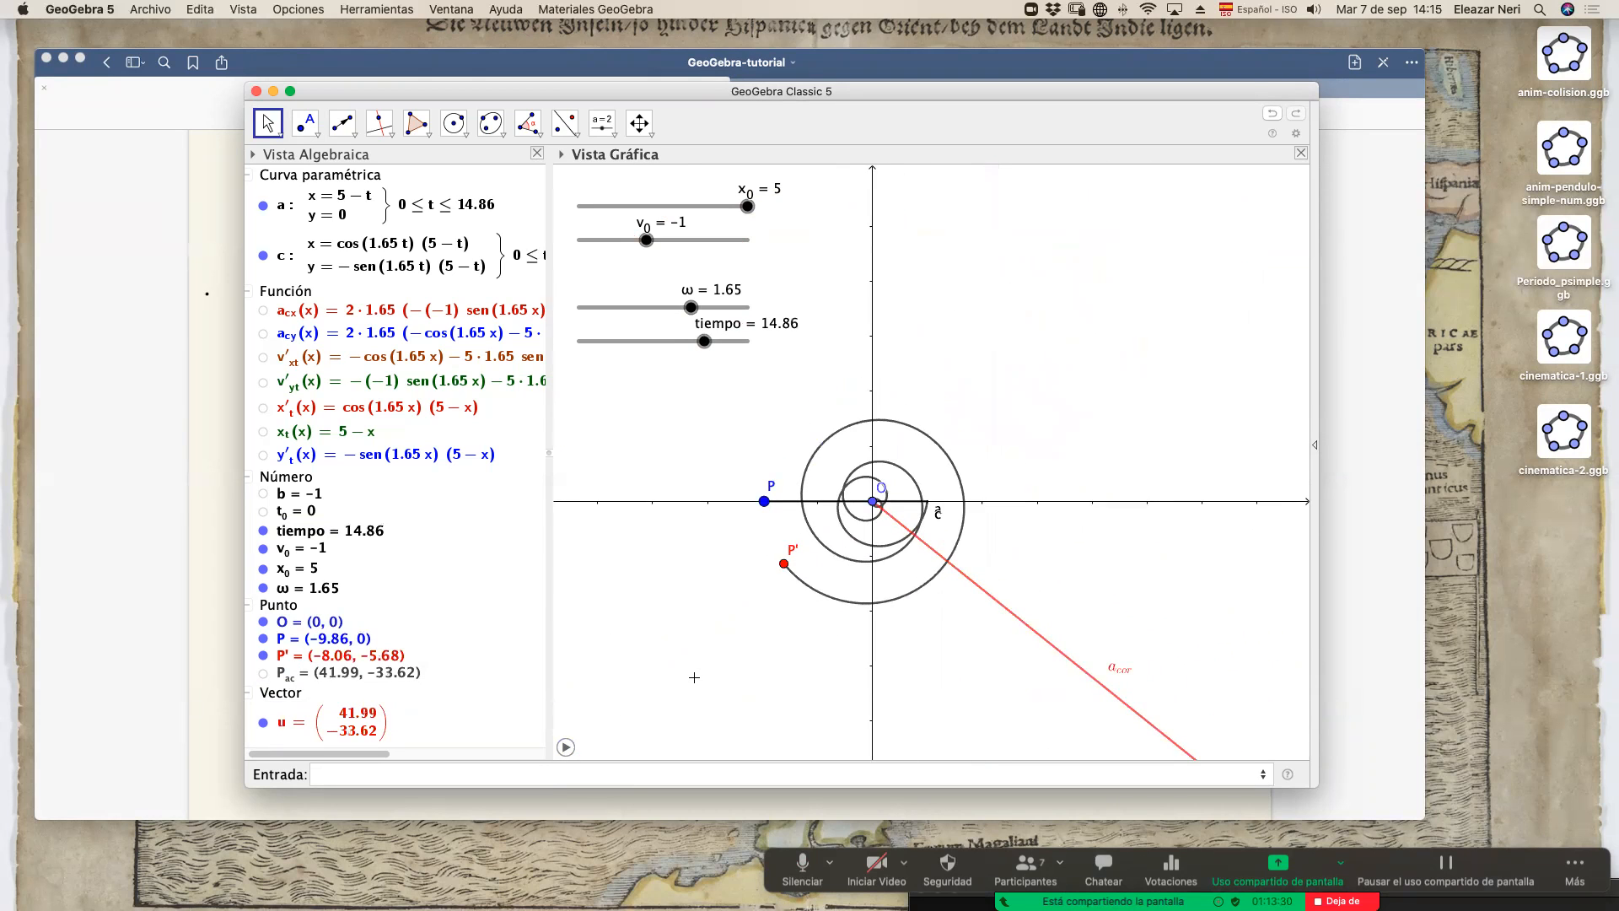
pyautogui.scroll(4, 694, 677)
pyautogui.moveTo(699, 340); pyautogui.dragTo(606, 352)
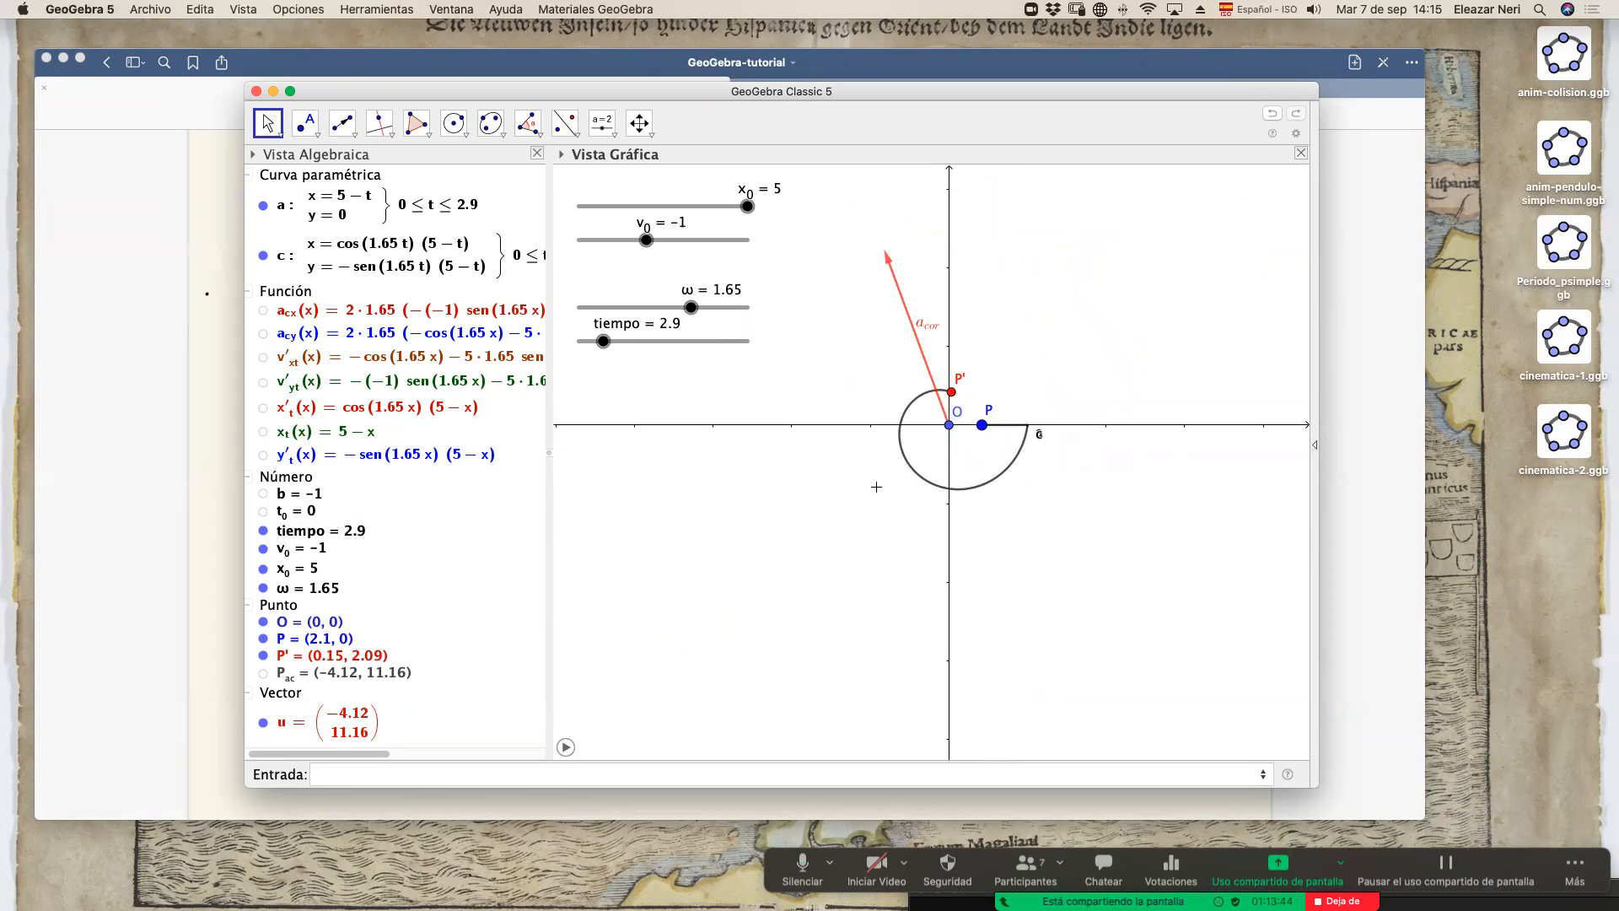
# Scale the acceleration vector by redefining it as 0.2 Vector(O, P_{ac}), and play the tiempo animation.
pyautogui.rightClick(904, 307)
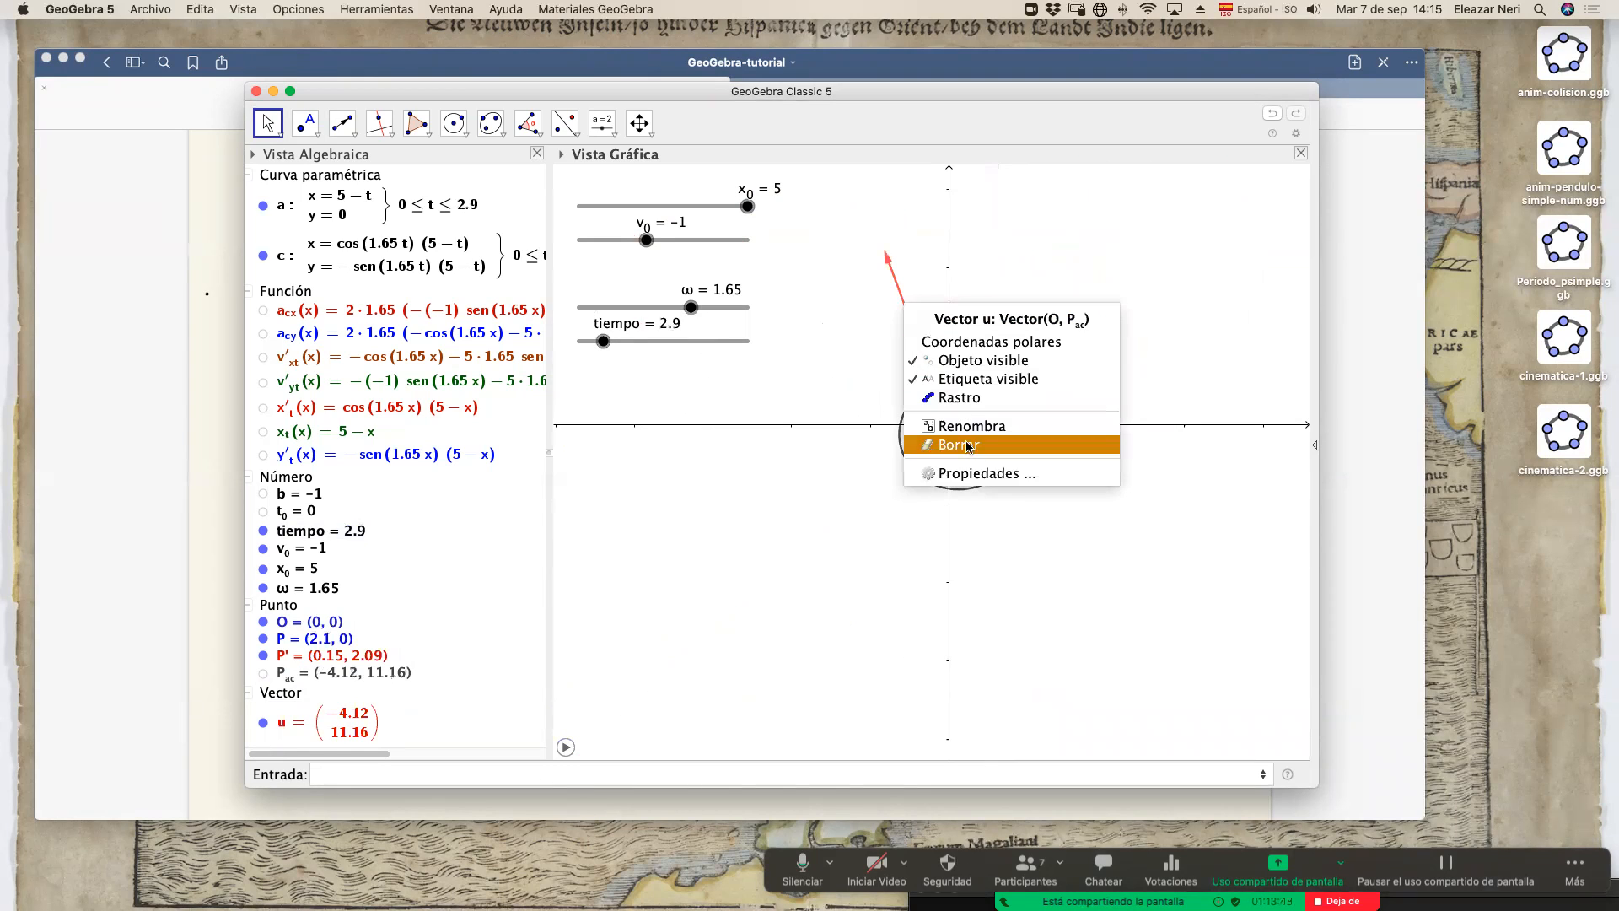
pyautogui.click(944, 474)
pyautogui.click(1041, 528)
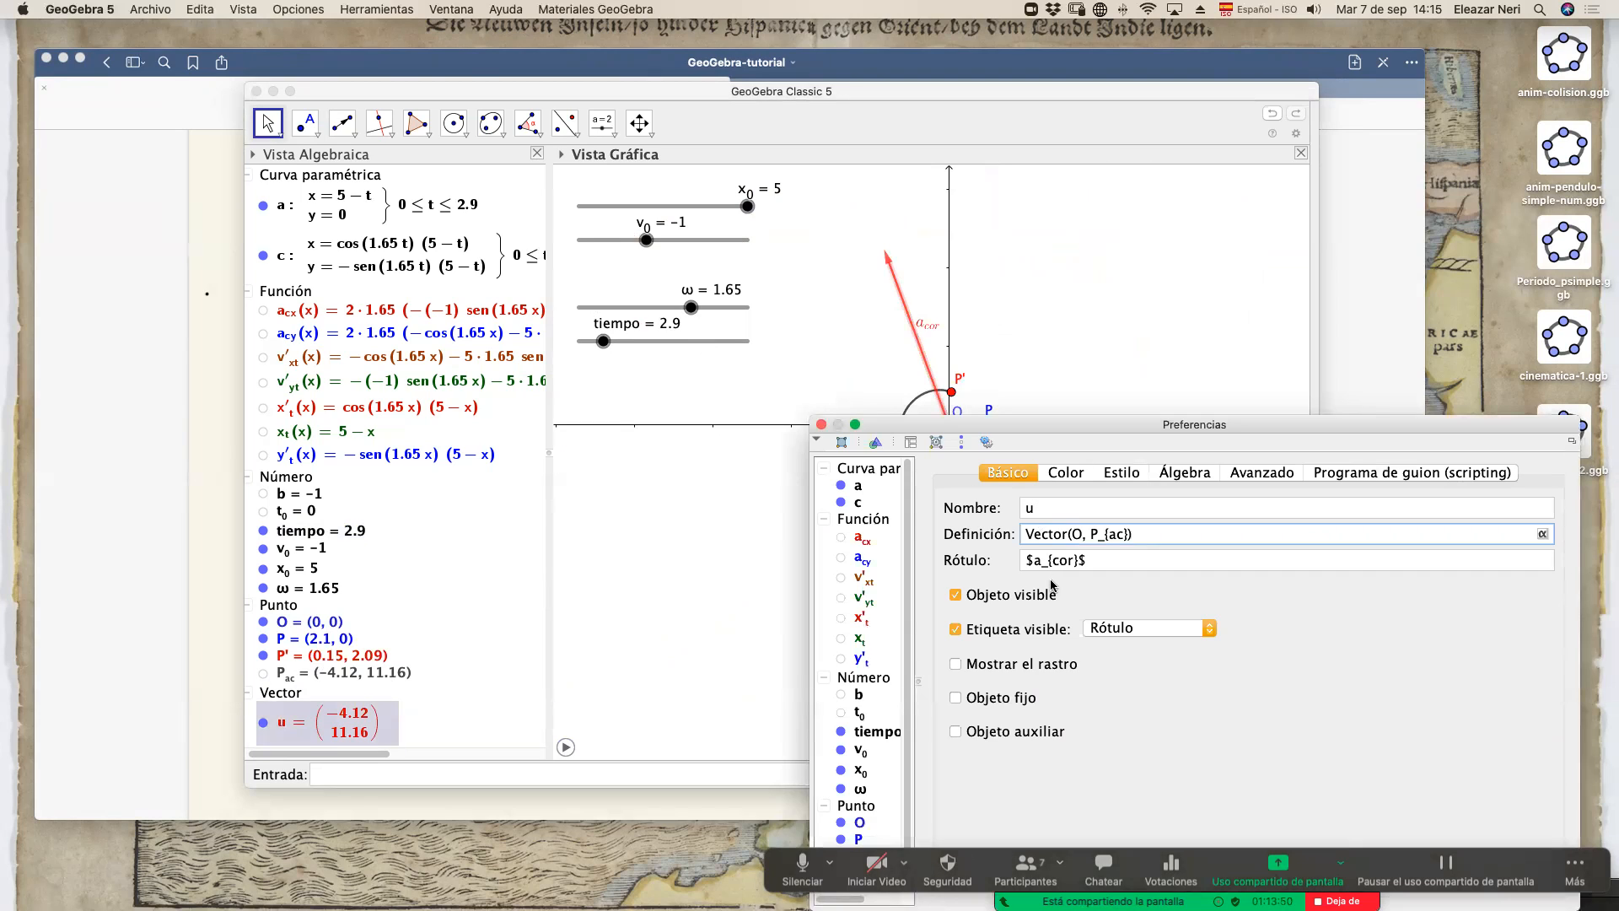
pyautogui.write('0.2')
pyautogui.press('Return')
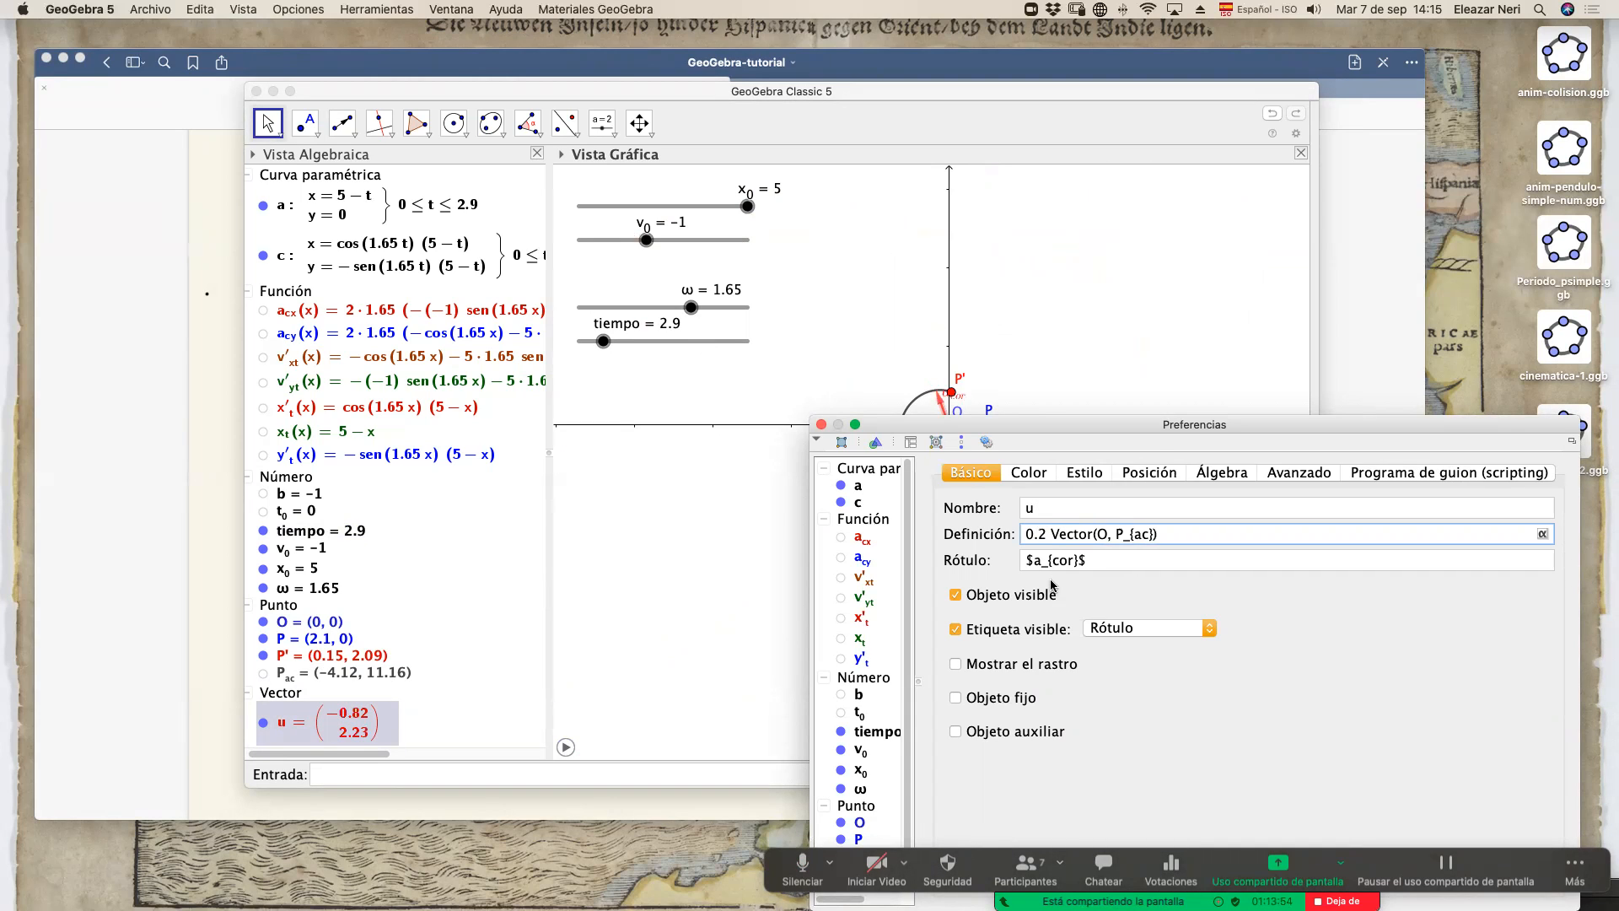
pyautogui.click(822, 424)
pyautogui.click(565, 749)
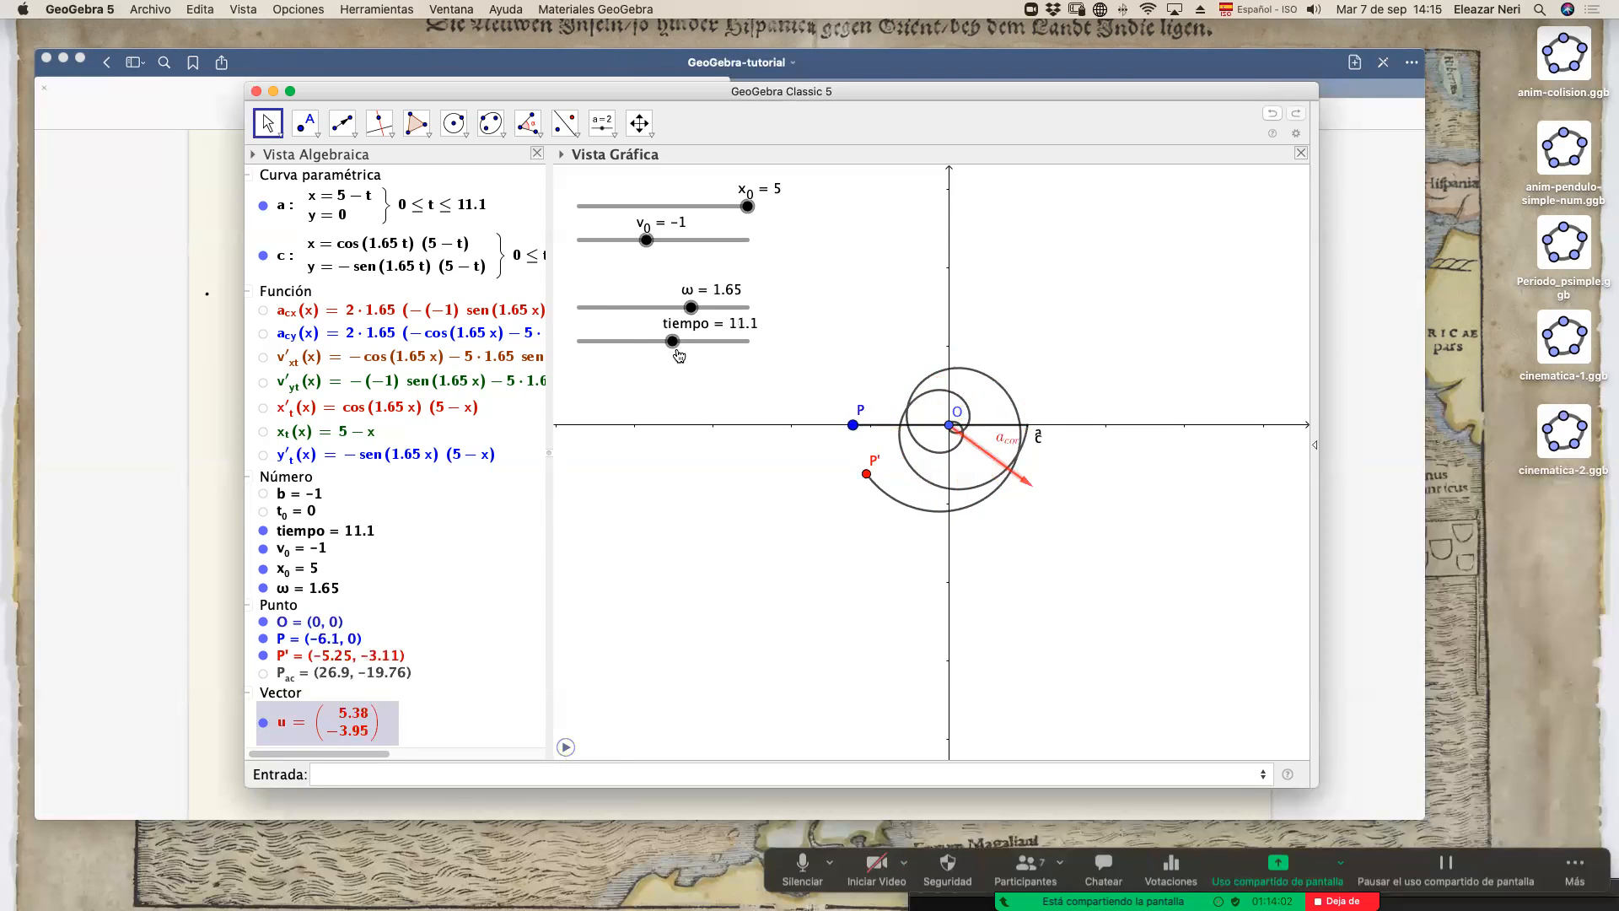
# Set tiempo to 2.2, and hide the straight-line curve a and point P.
pyautogui.moveTo(674, 346); pyautogui.dragTo(597, 347)
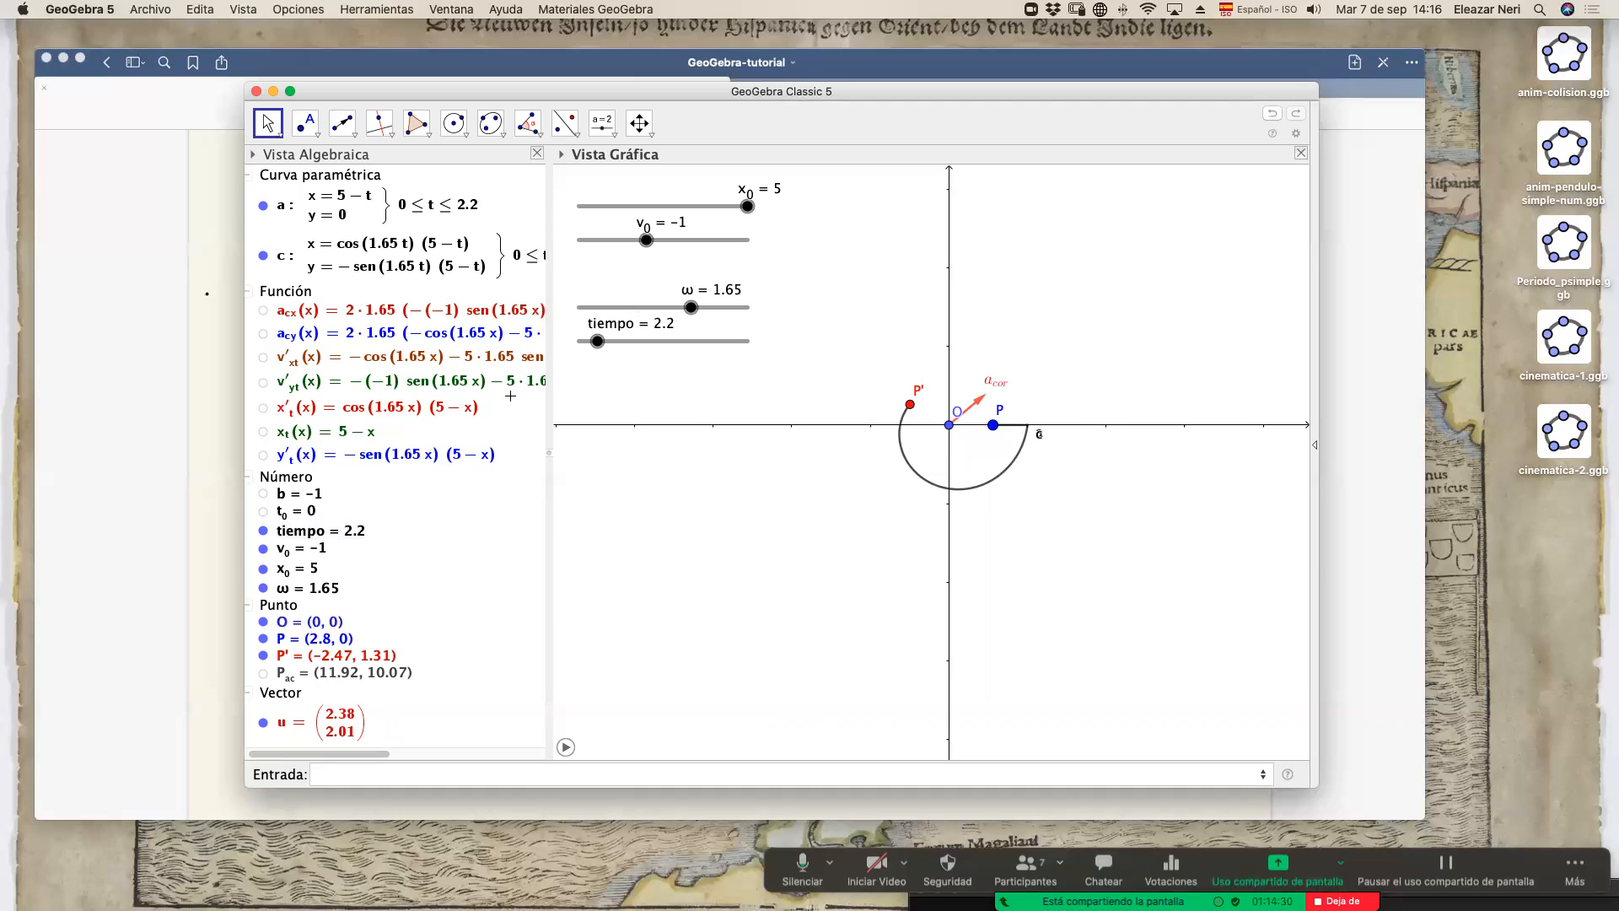
pyautogui.click(264, 206)
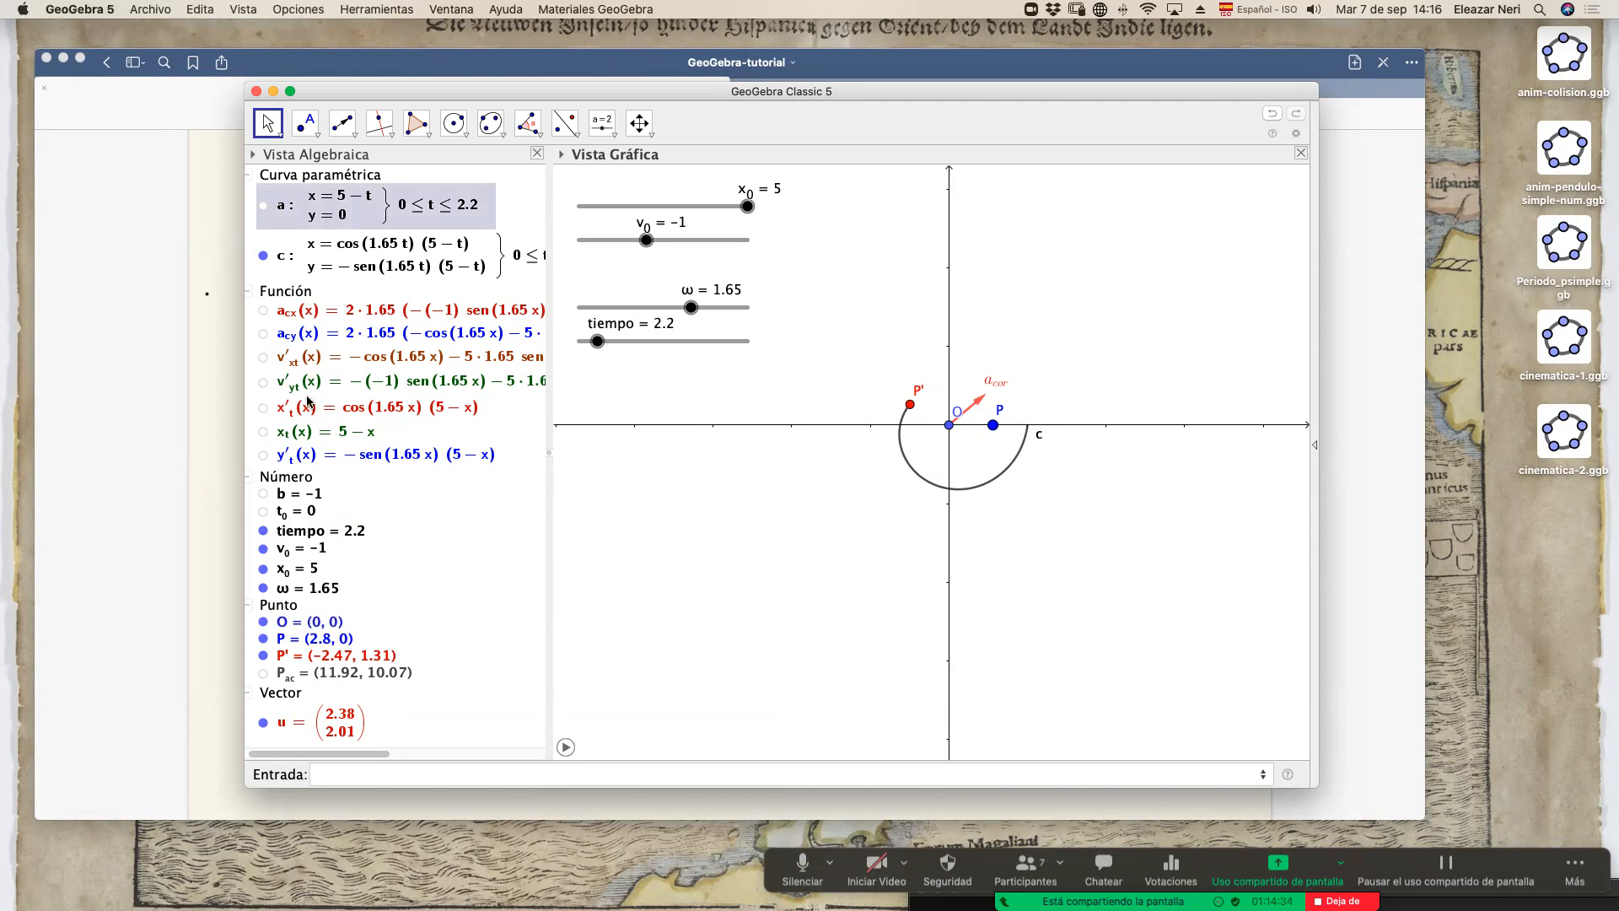
pyautogui.click(270, 640)
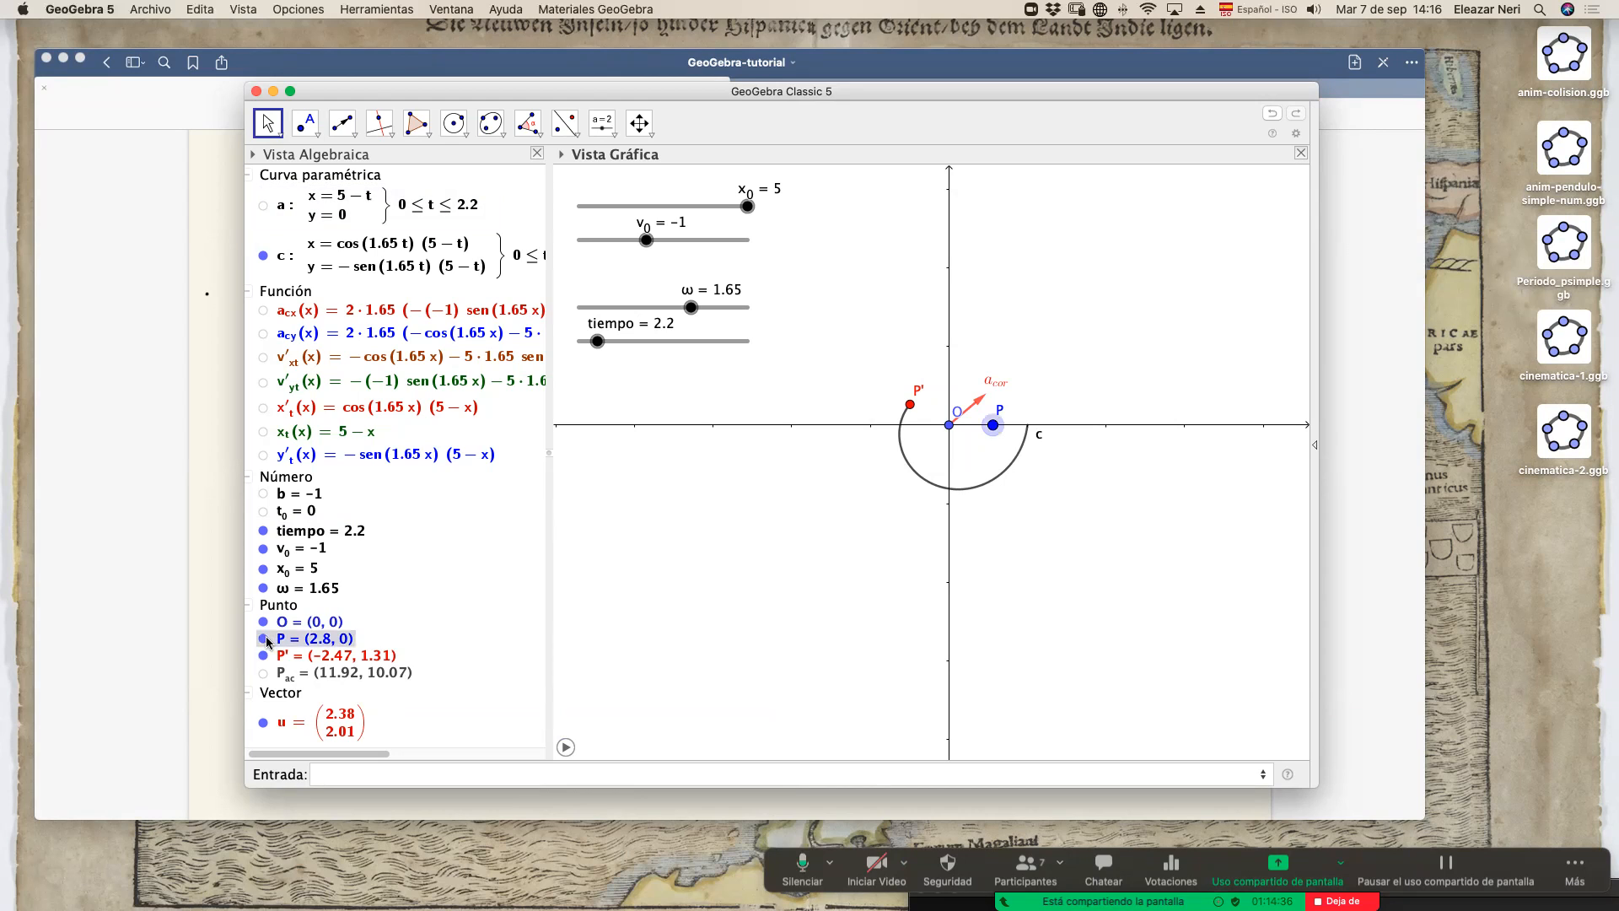
pyautogui.click(263, 639)
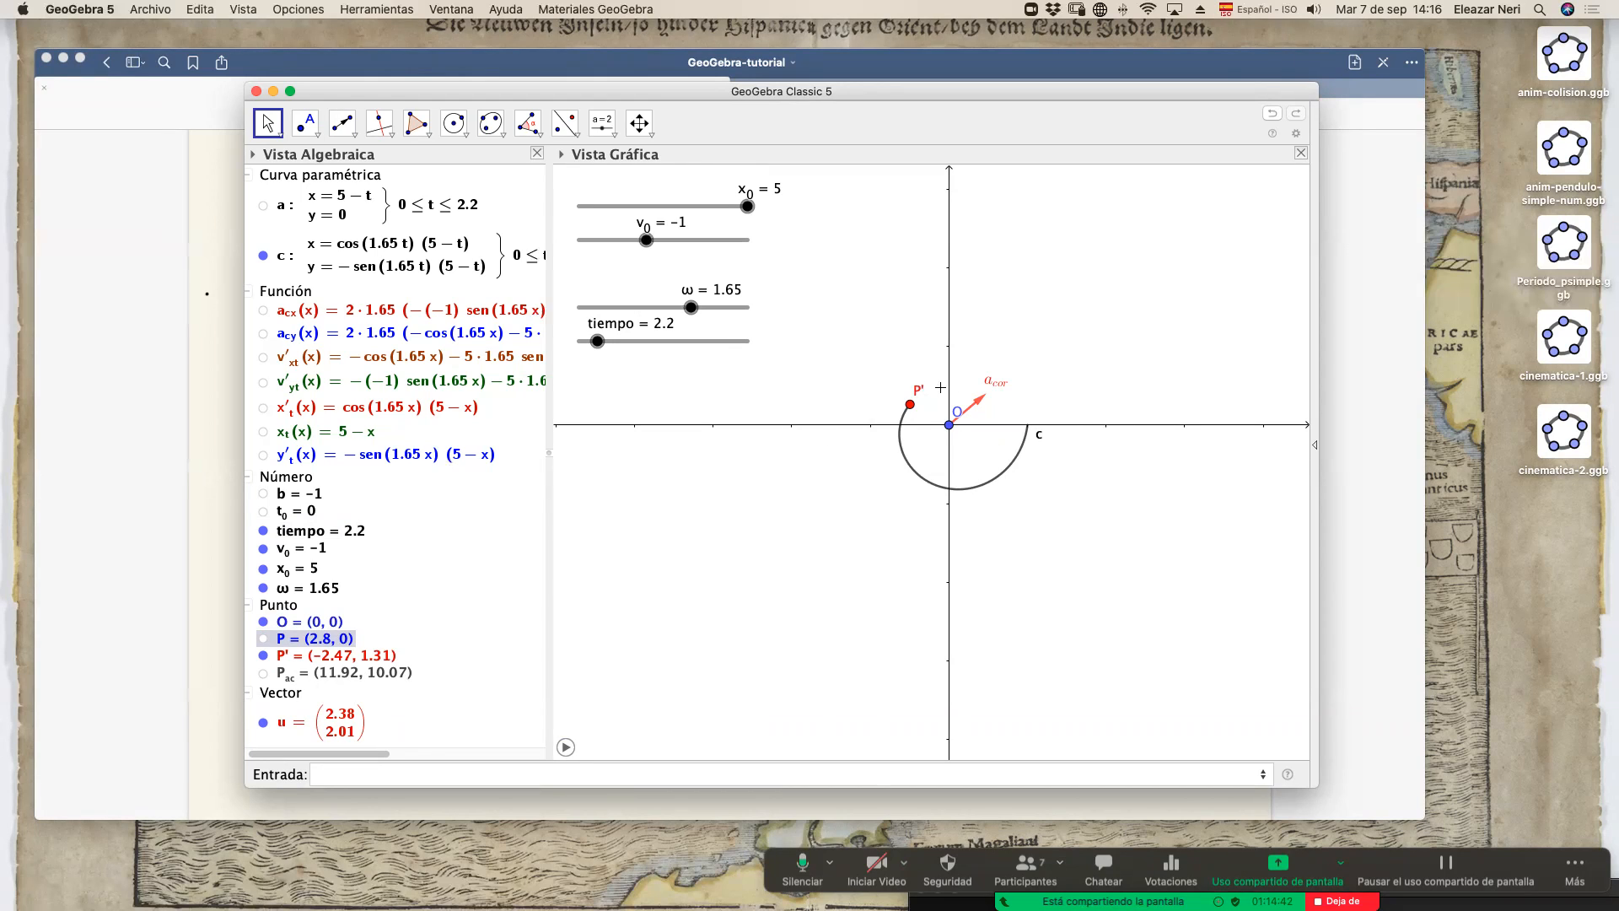
# Draw an equipollent copy of acceleration vector u starting at point P', using the Equipolente tool.
pyautogui.click(987, 405)
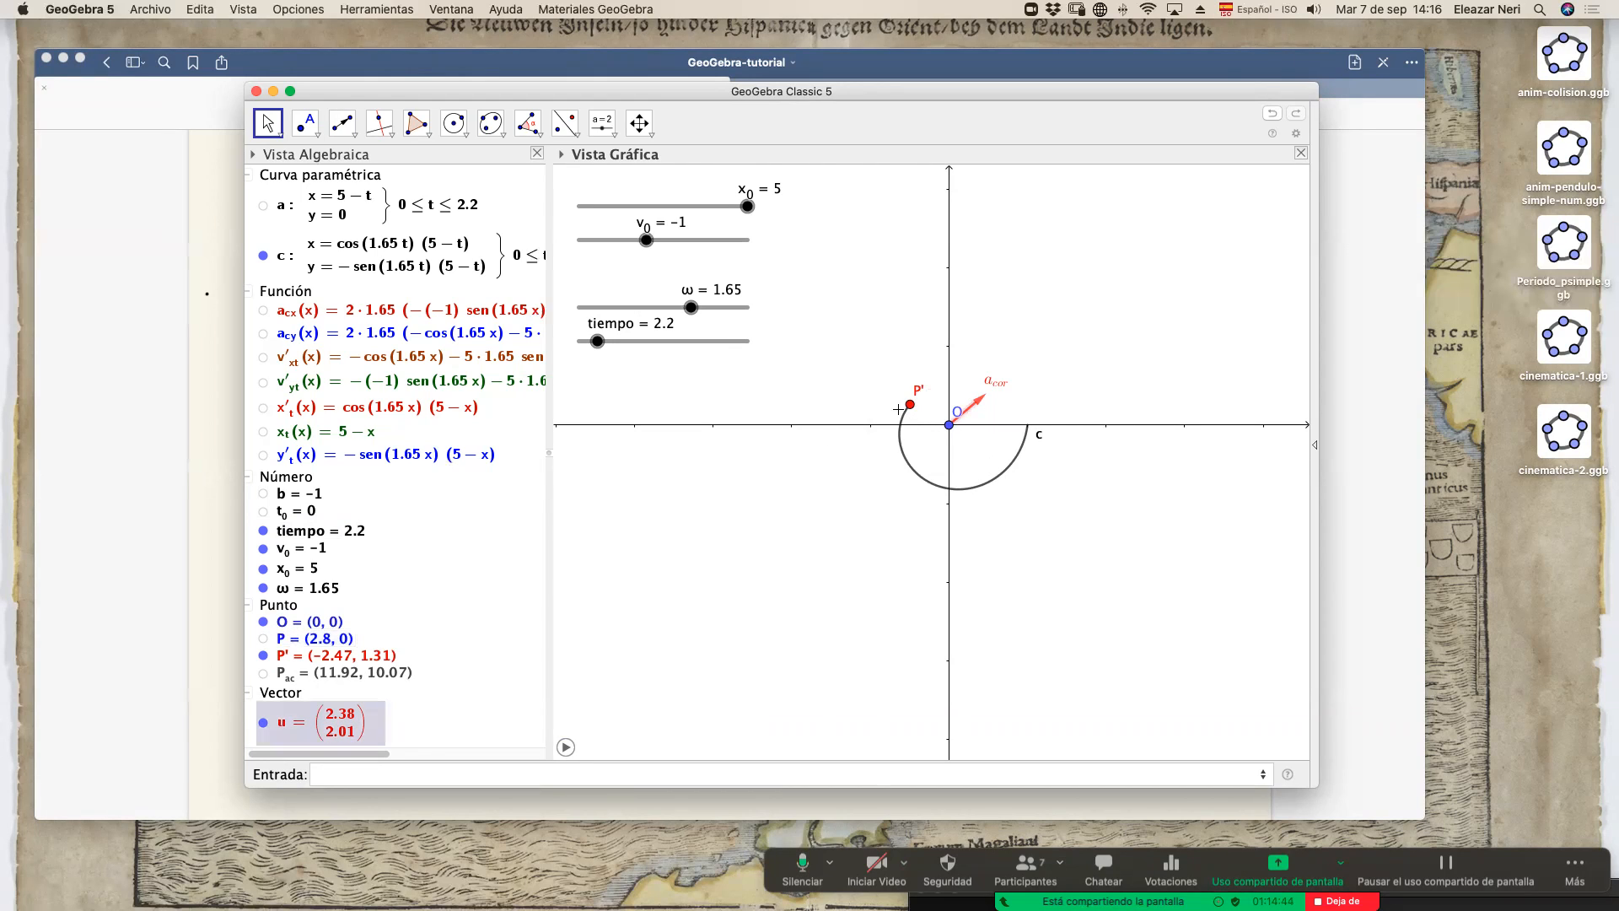
pyautogui.hscroll(5, 528, 644)
pyautogui.scroll(5, 584, 584)
pyautogui.moveTo(1122, 444); pyautogui.dragTo(884, 593)
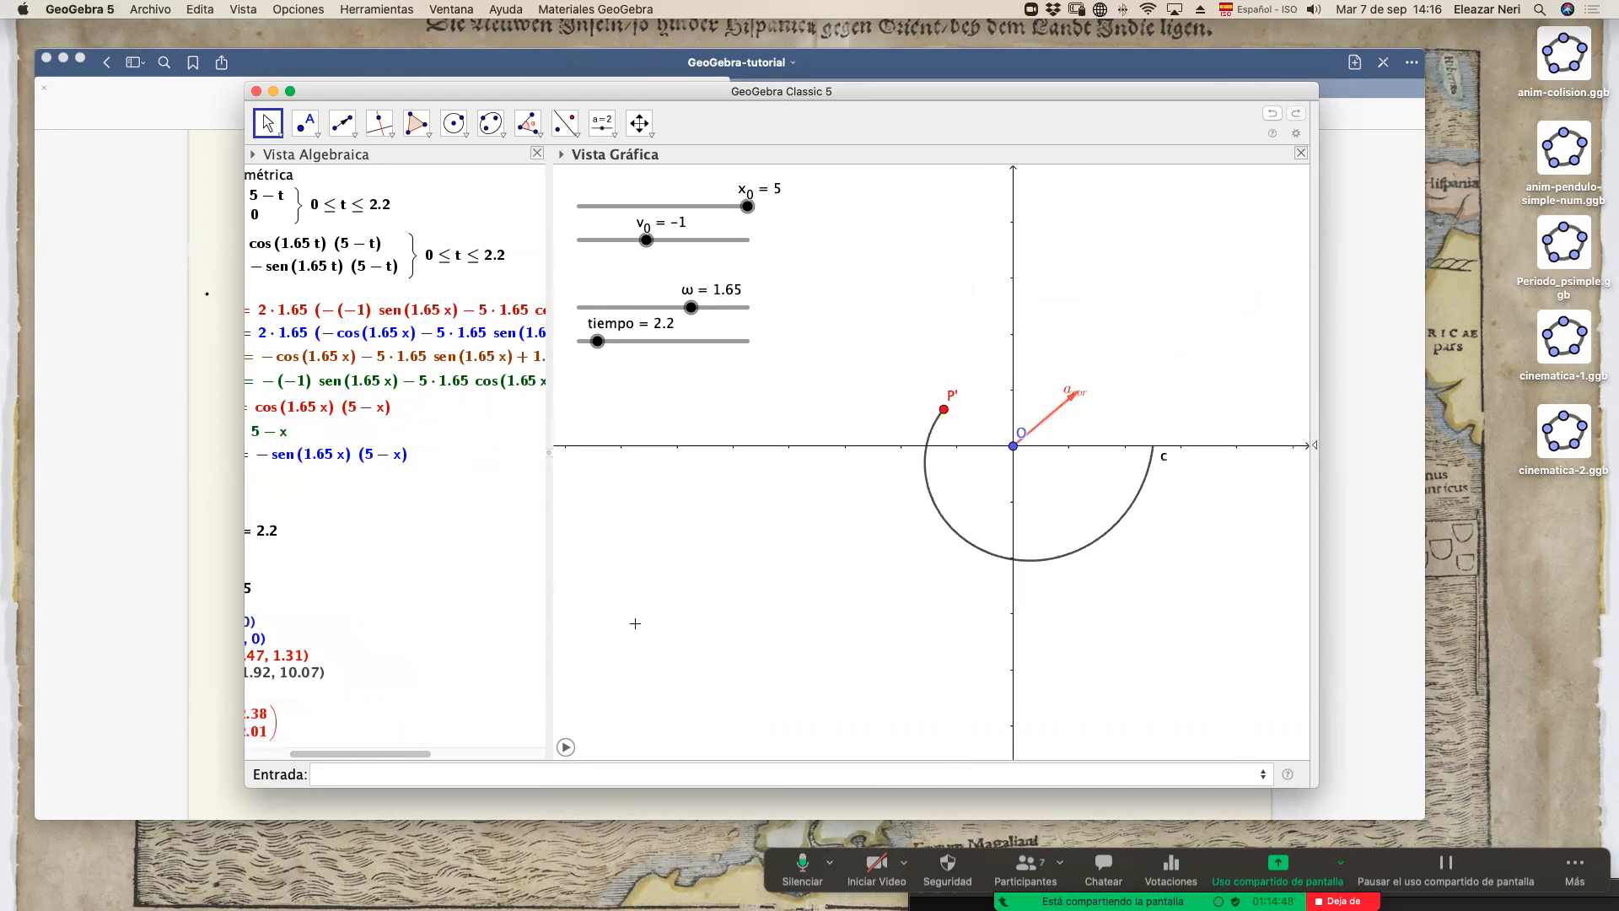
pyautogui.hscroll(-1, 396, 757)
pyautogui.hscroll(-2, 395, 756)
pyautogui.click(342, 123)
pyautogui.click(353, 134)
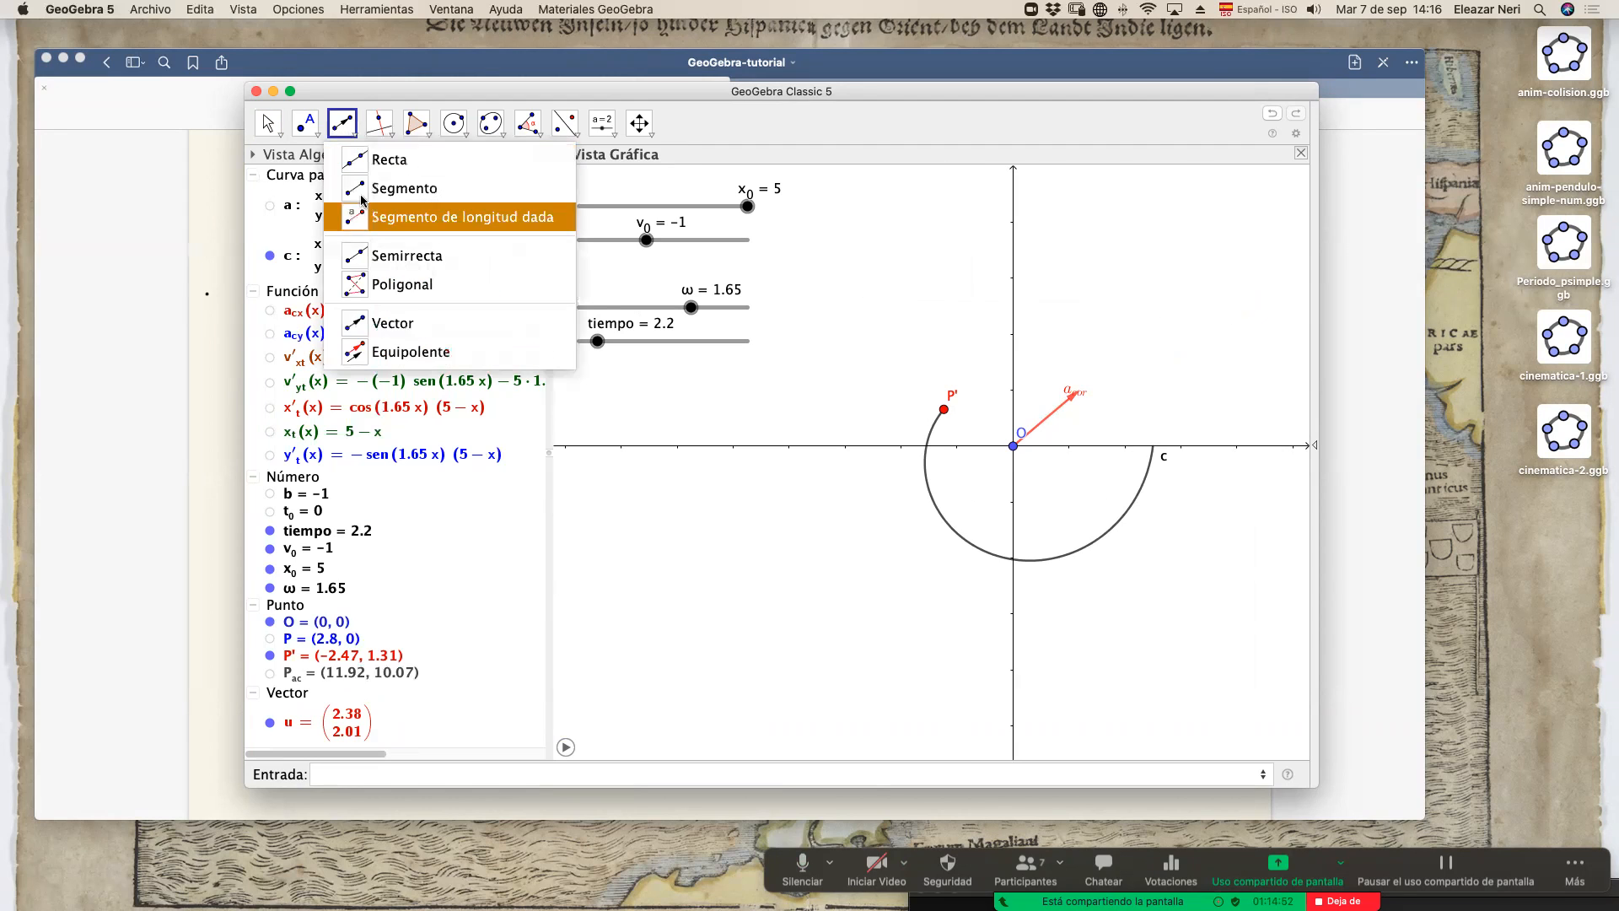
pyautogui.click(366, 353)
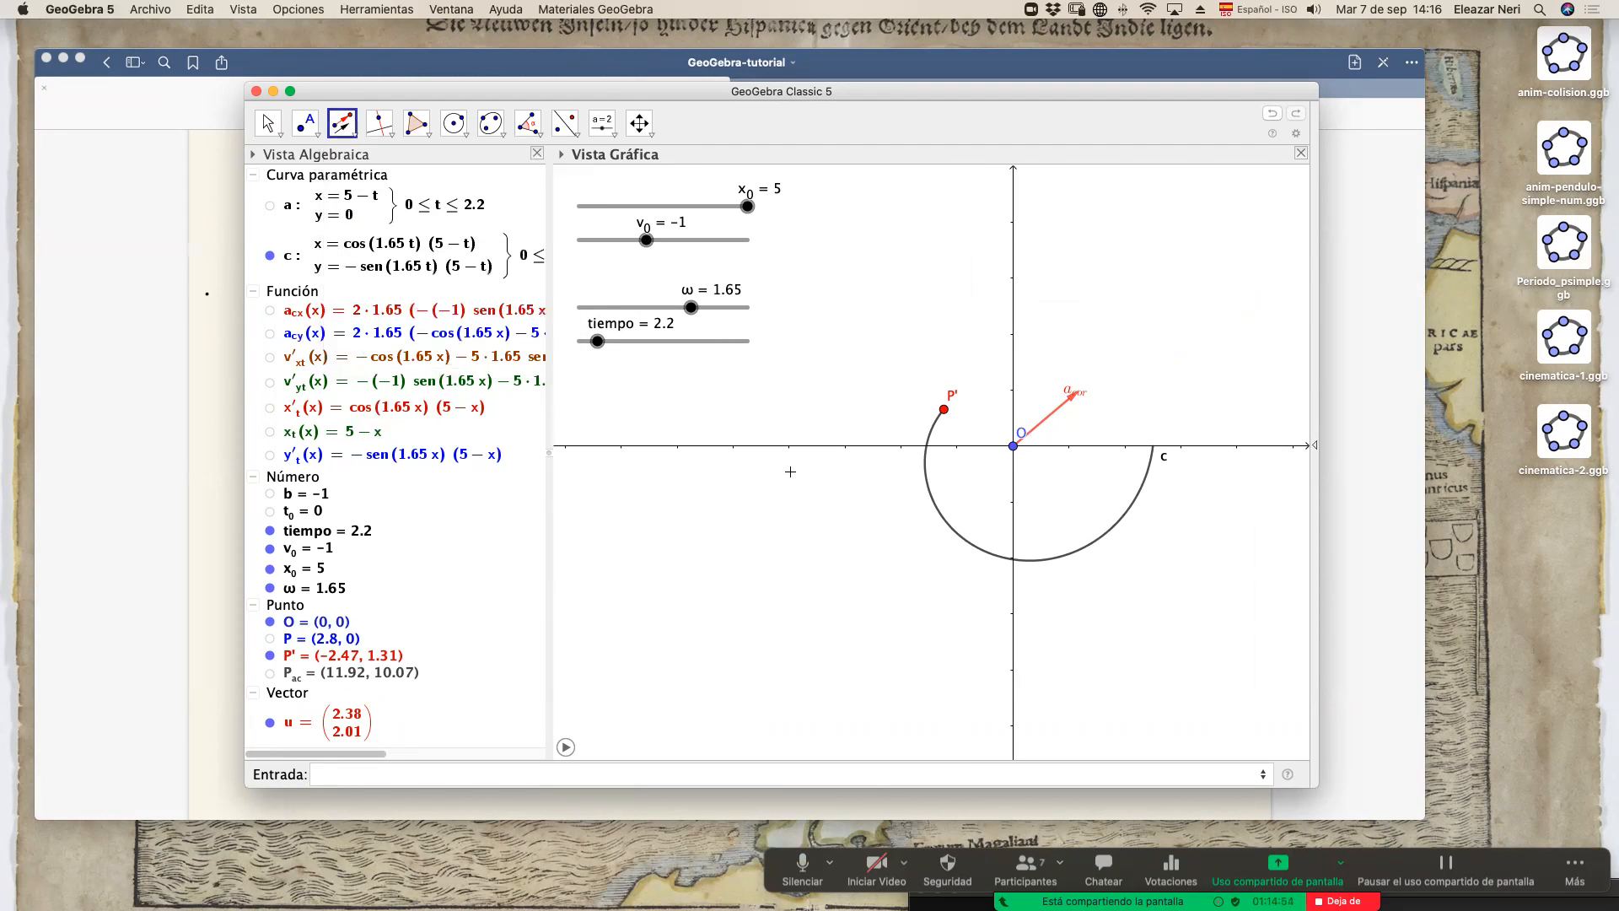
pyautogui.click(942, 412)
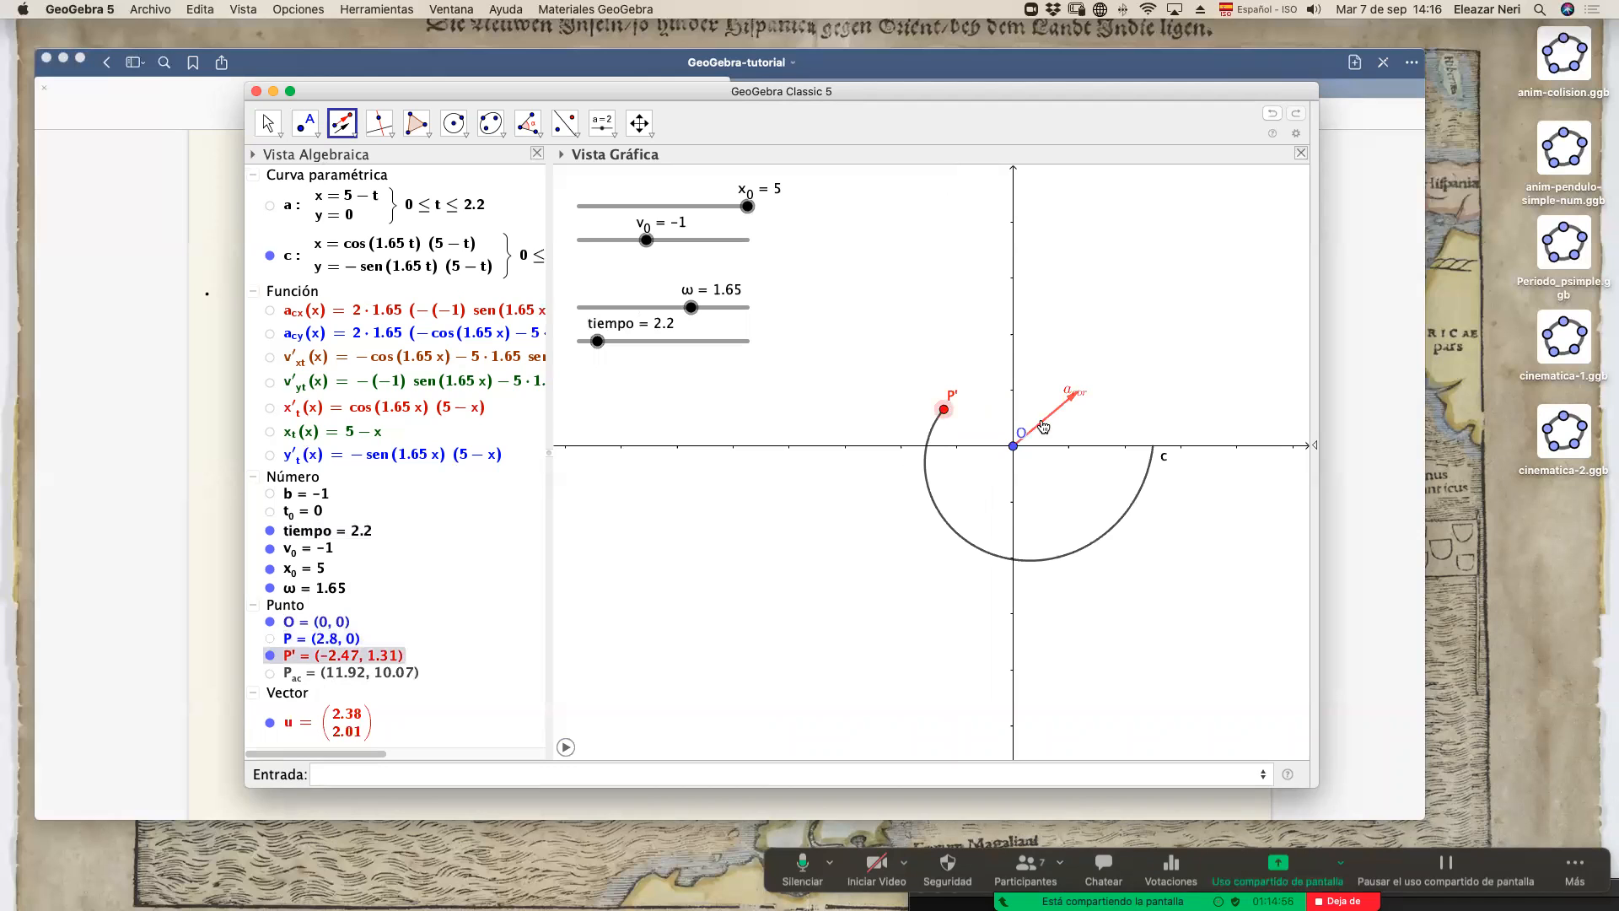
pyautogui.click(1055, 416)
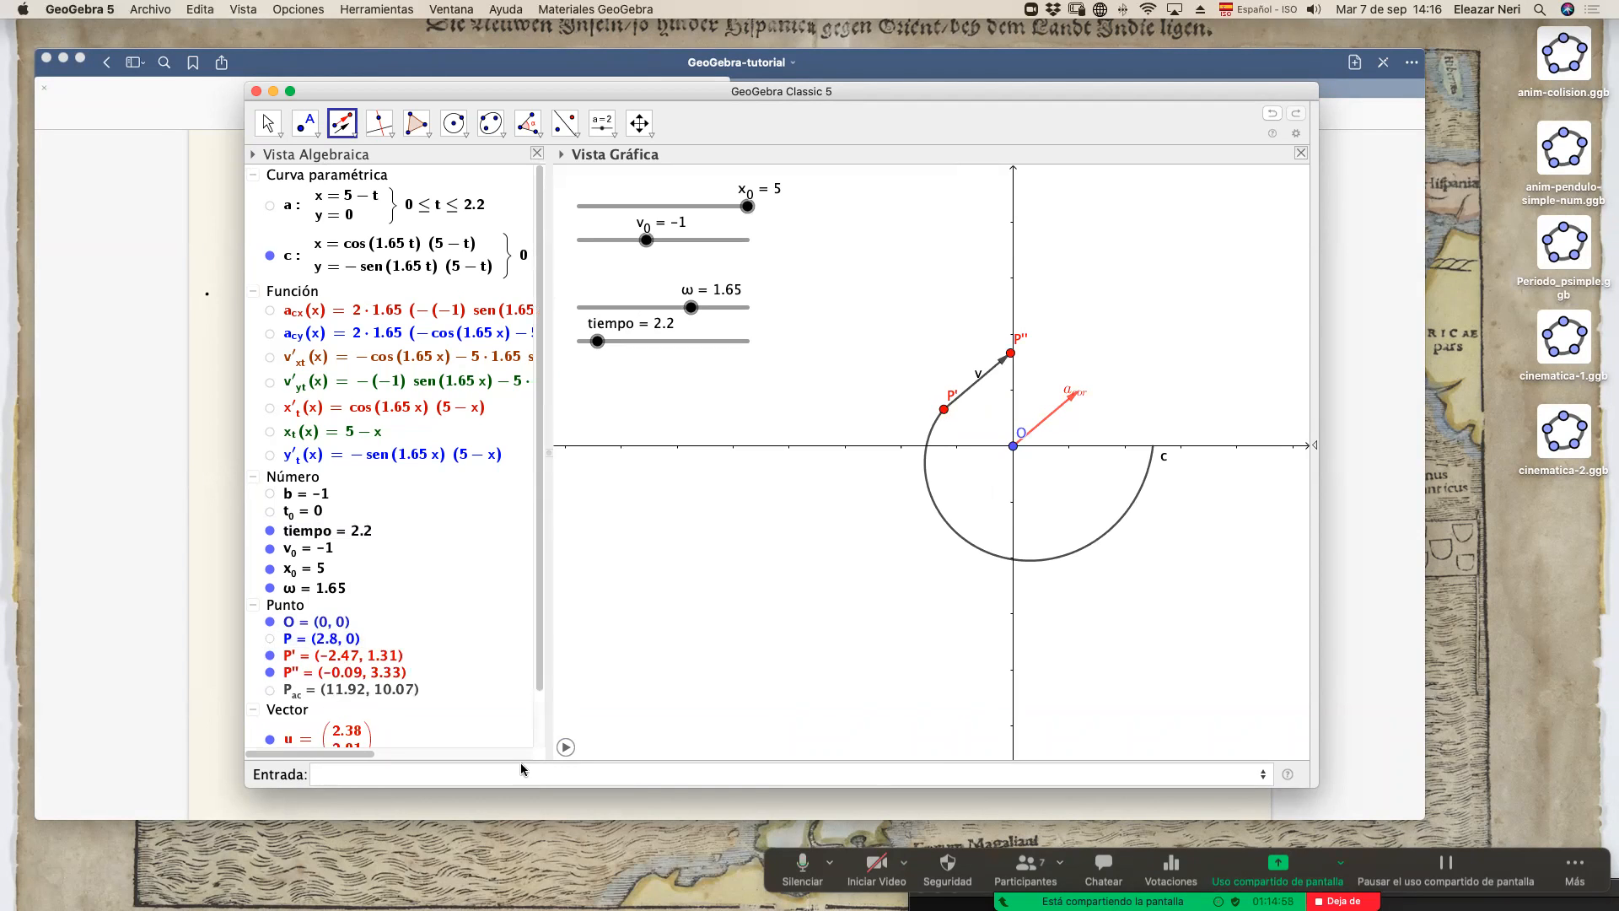
# Hide point P'' and the original vector u at the origin, leaving only the copied vector at P'.
pyautogui.click(268, 122)
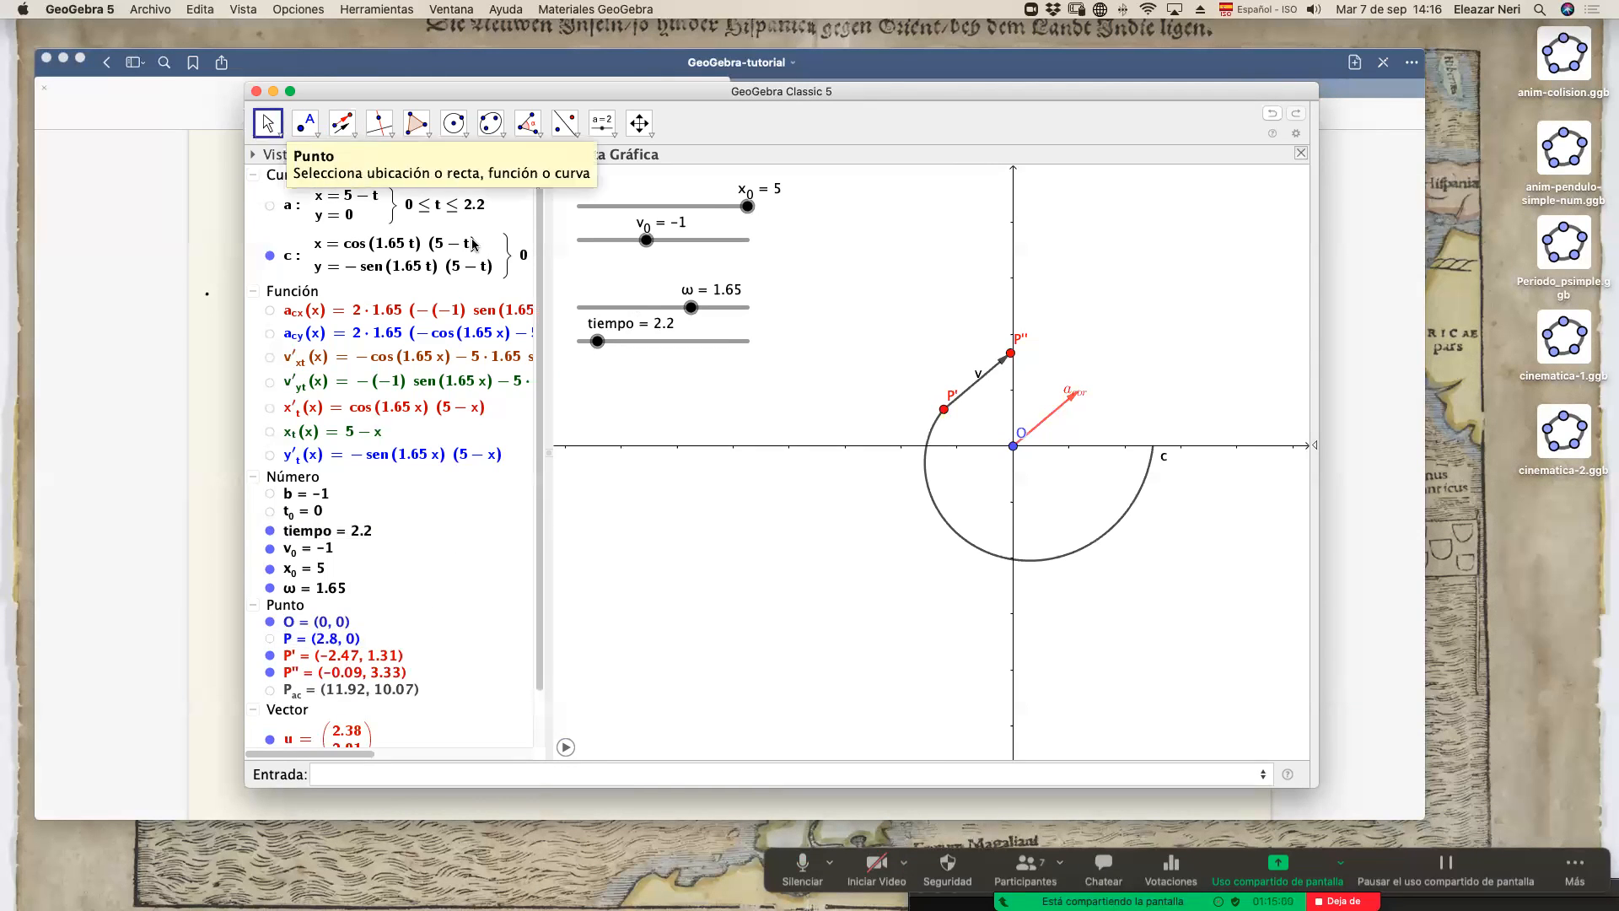
pyautogui.click(1014, 355)
pyautogui.scroll(-1, 560, 704)
pyautogui.scroll(-3, 342, 709)
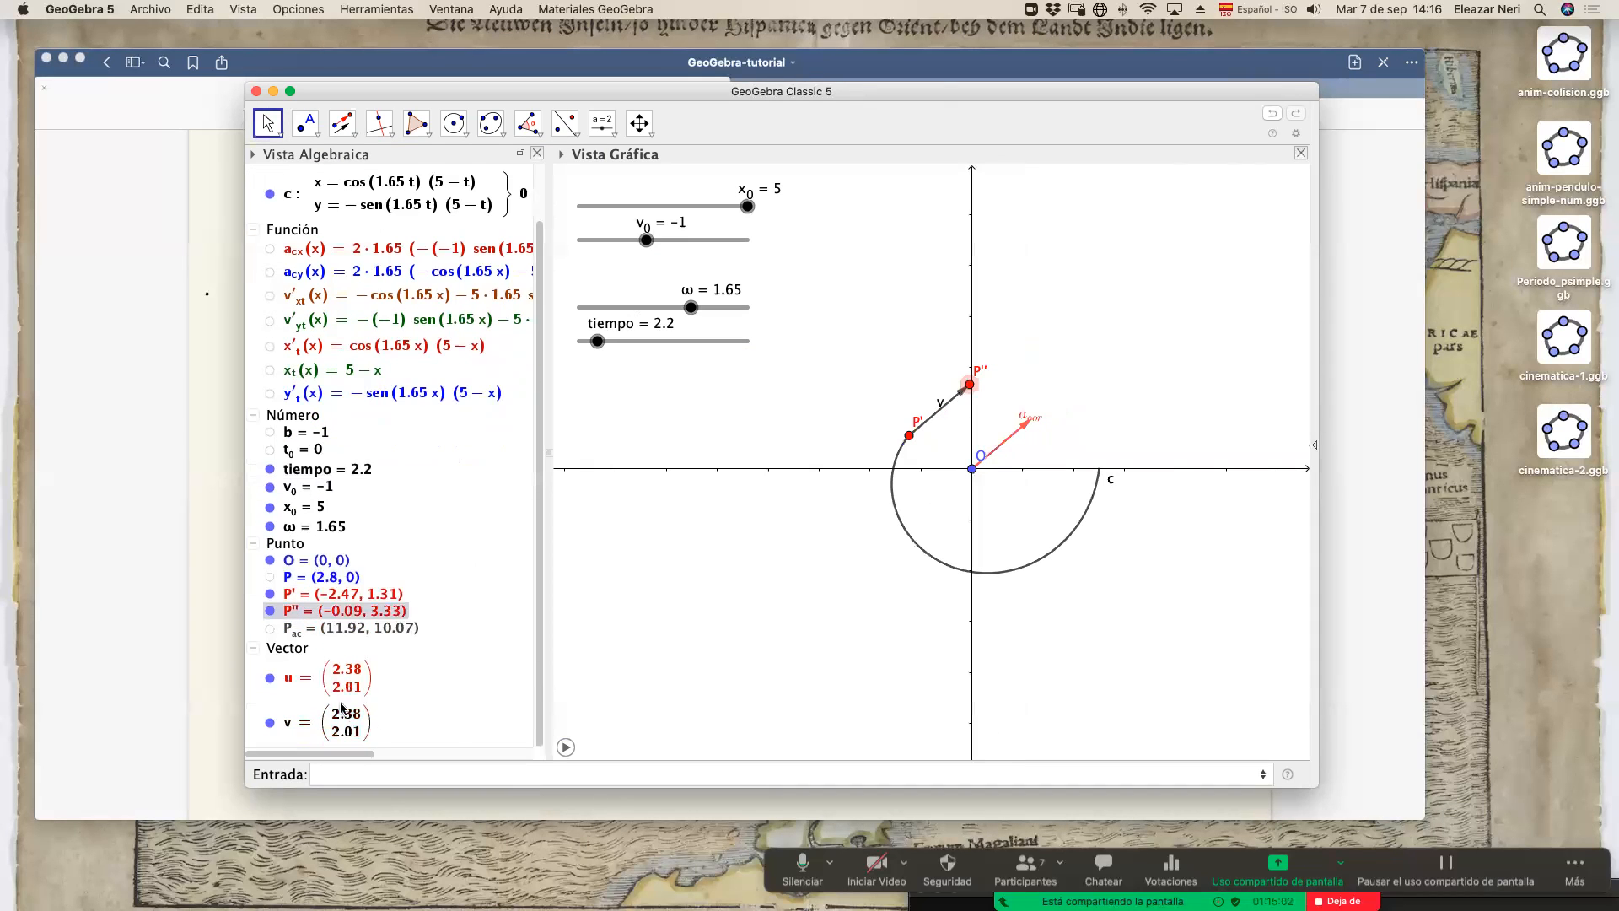
pyautogui.click(270, 610)
pyautogui.click(270, 678)
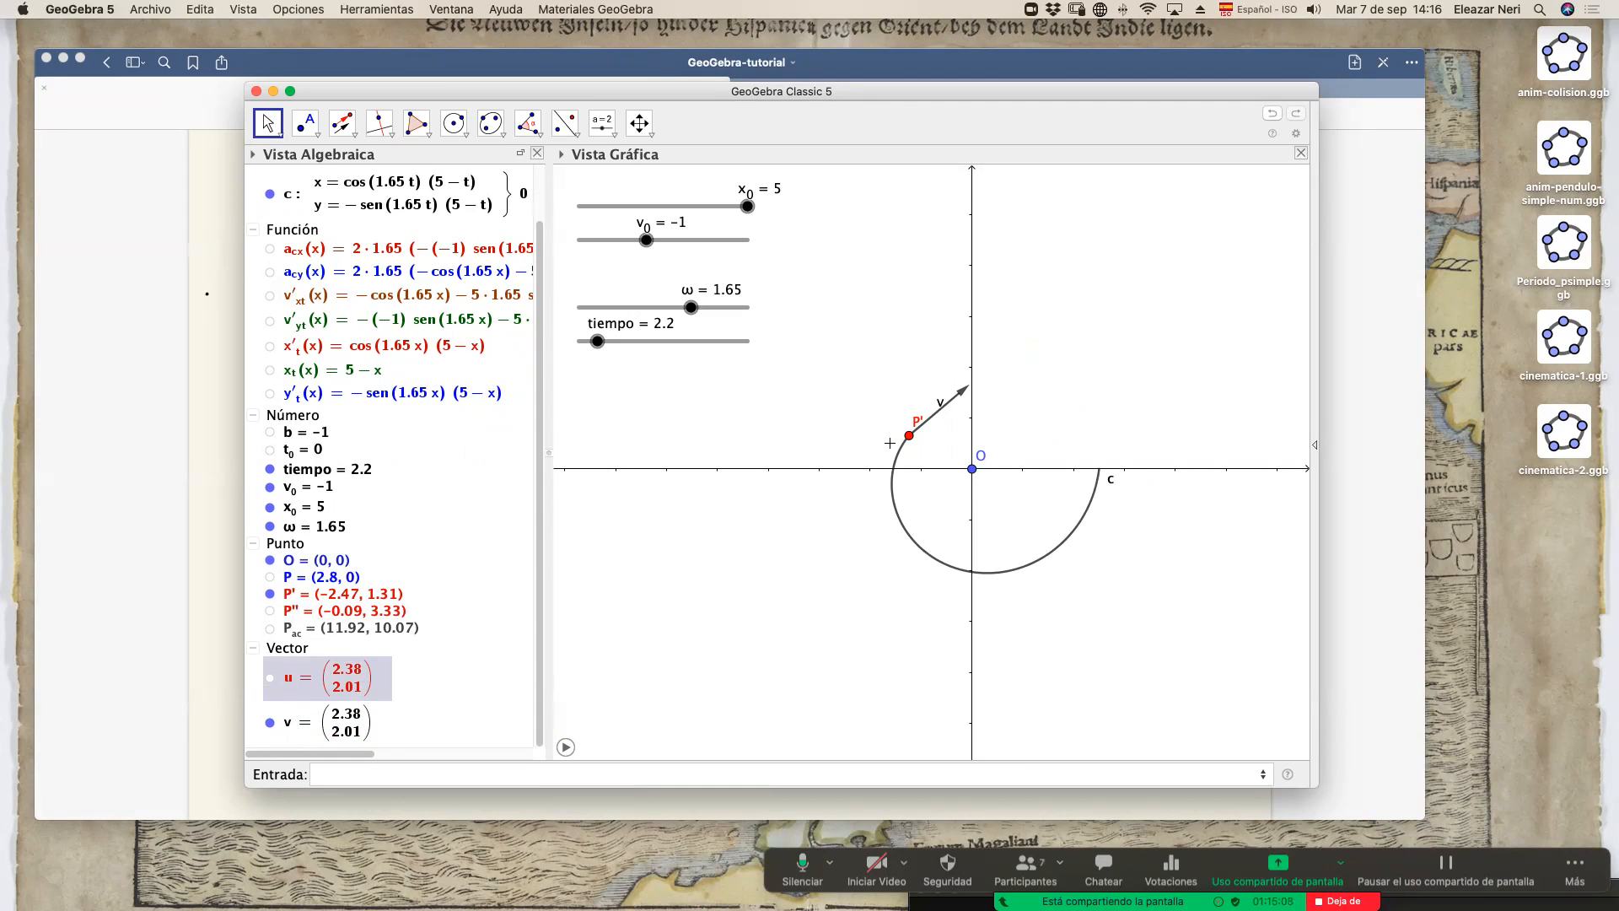
# Open the properties of vector v at P' and give it the label $\vec{a}_{cor}$.
pyautogui.doubleClick(936, 414)
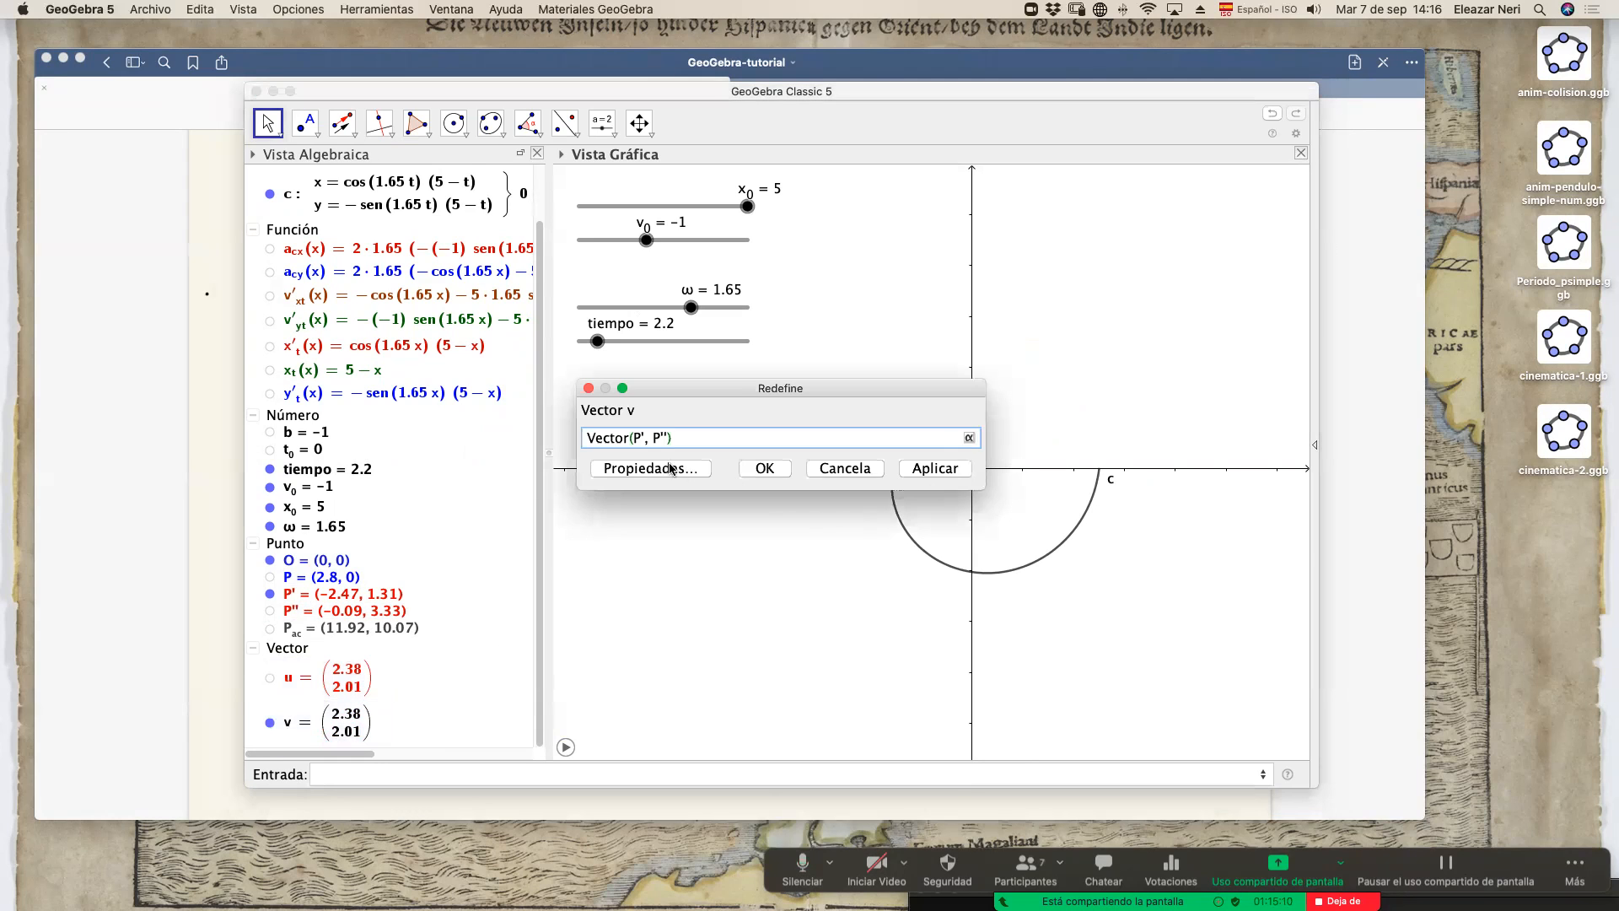
pyautogui.click(670, 468)
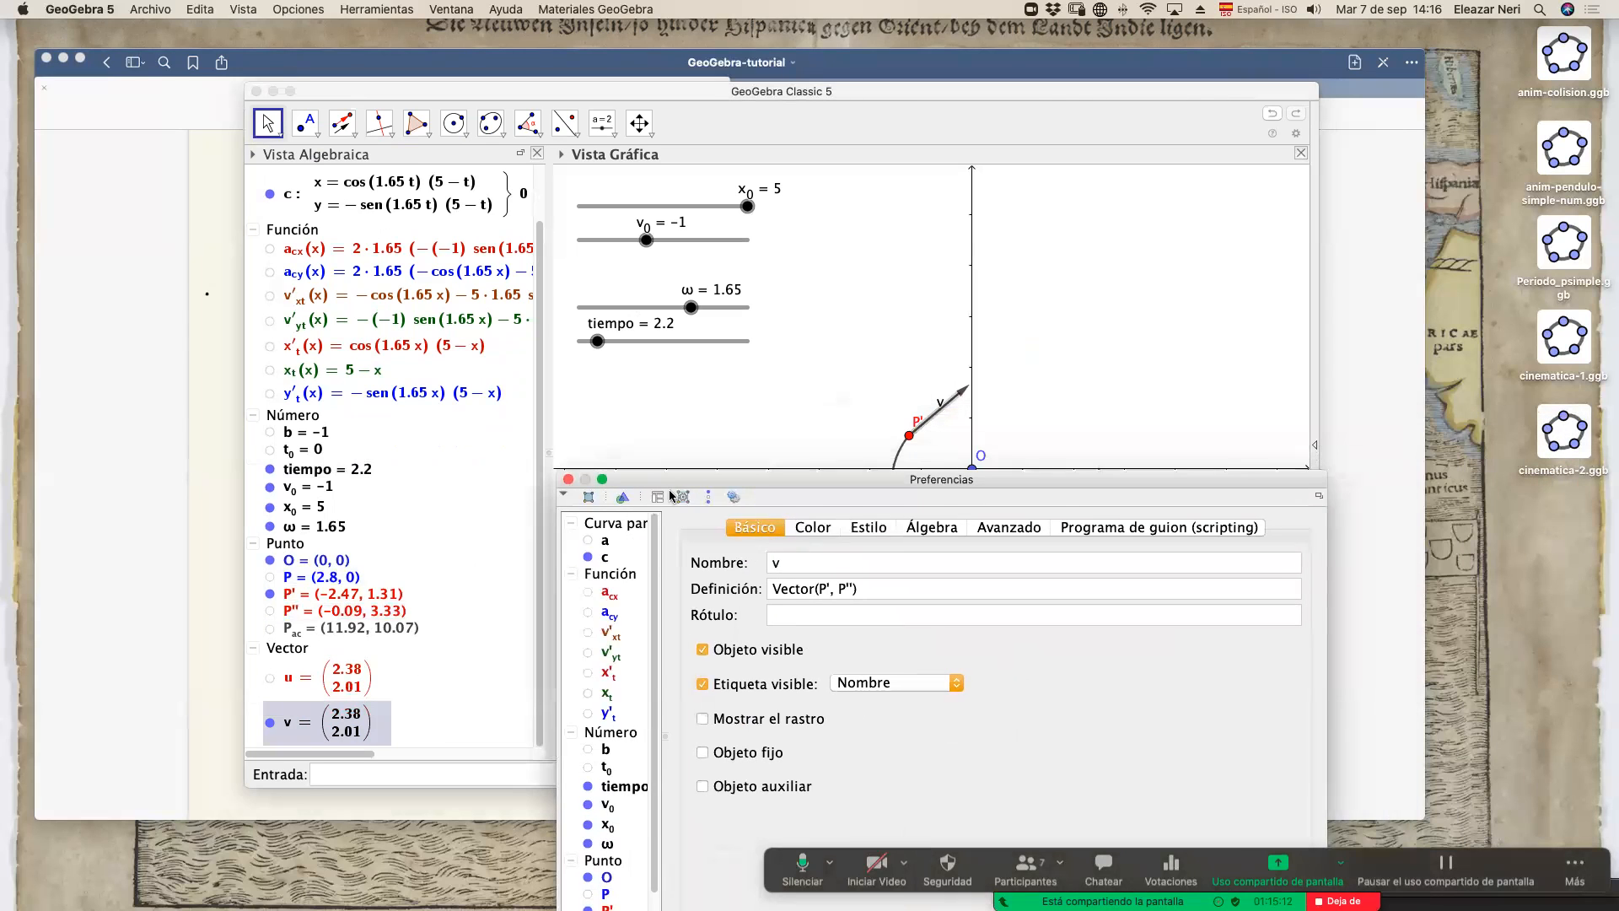
pyautogui.click(818, 532)
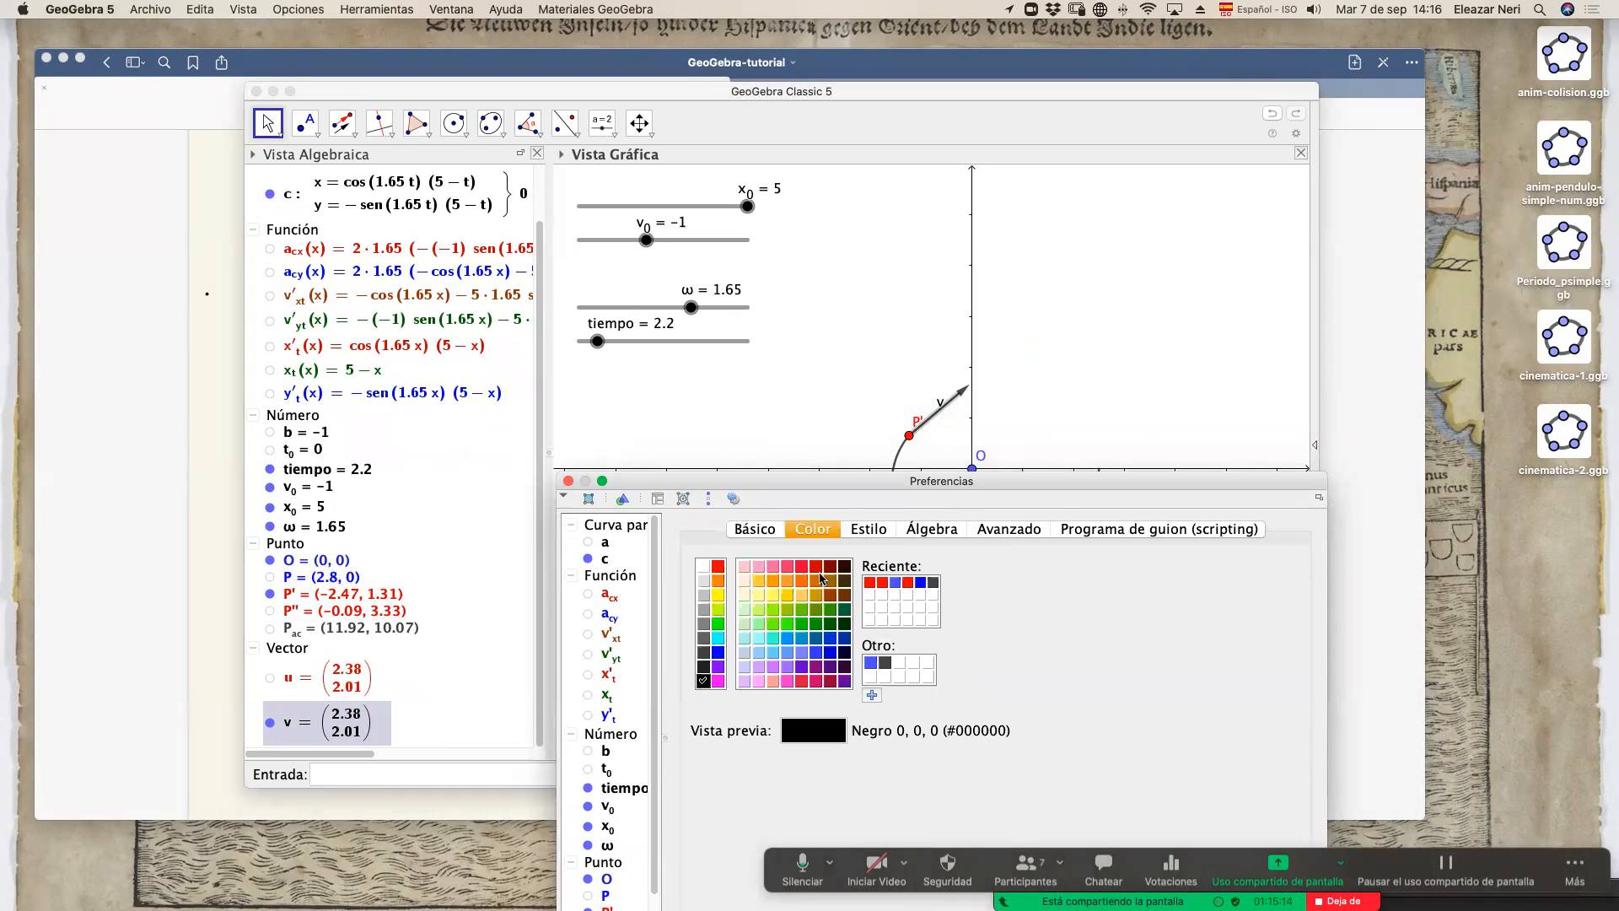
pyautogui.click(704, 581)
pyautogui.click(760, 532)
pyautogui.click(804, 614)
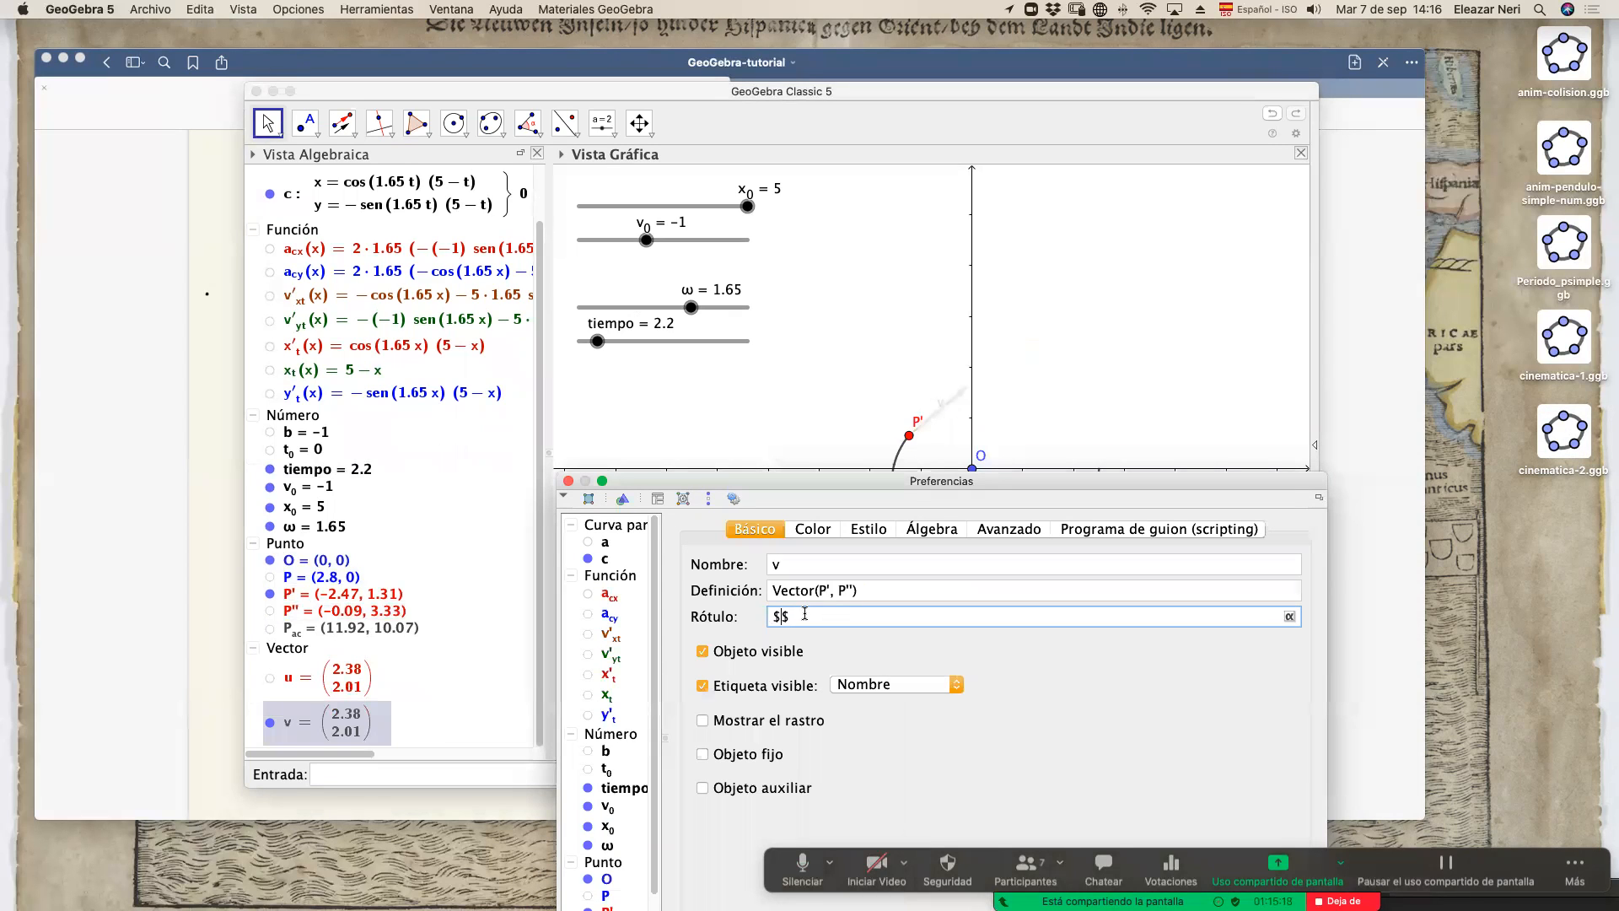
pyautogui.write('vec{a}_{cor')
pyautogui.press('Return')
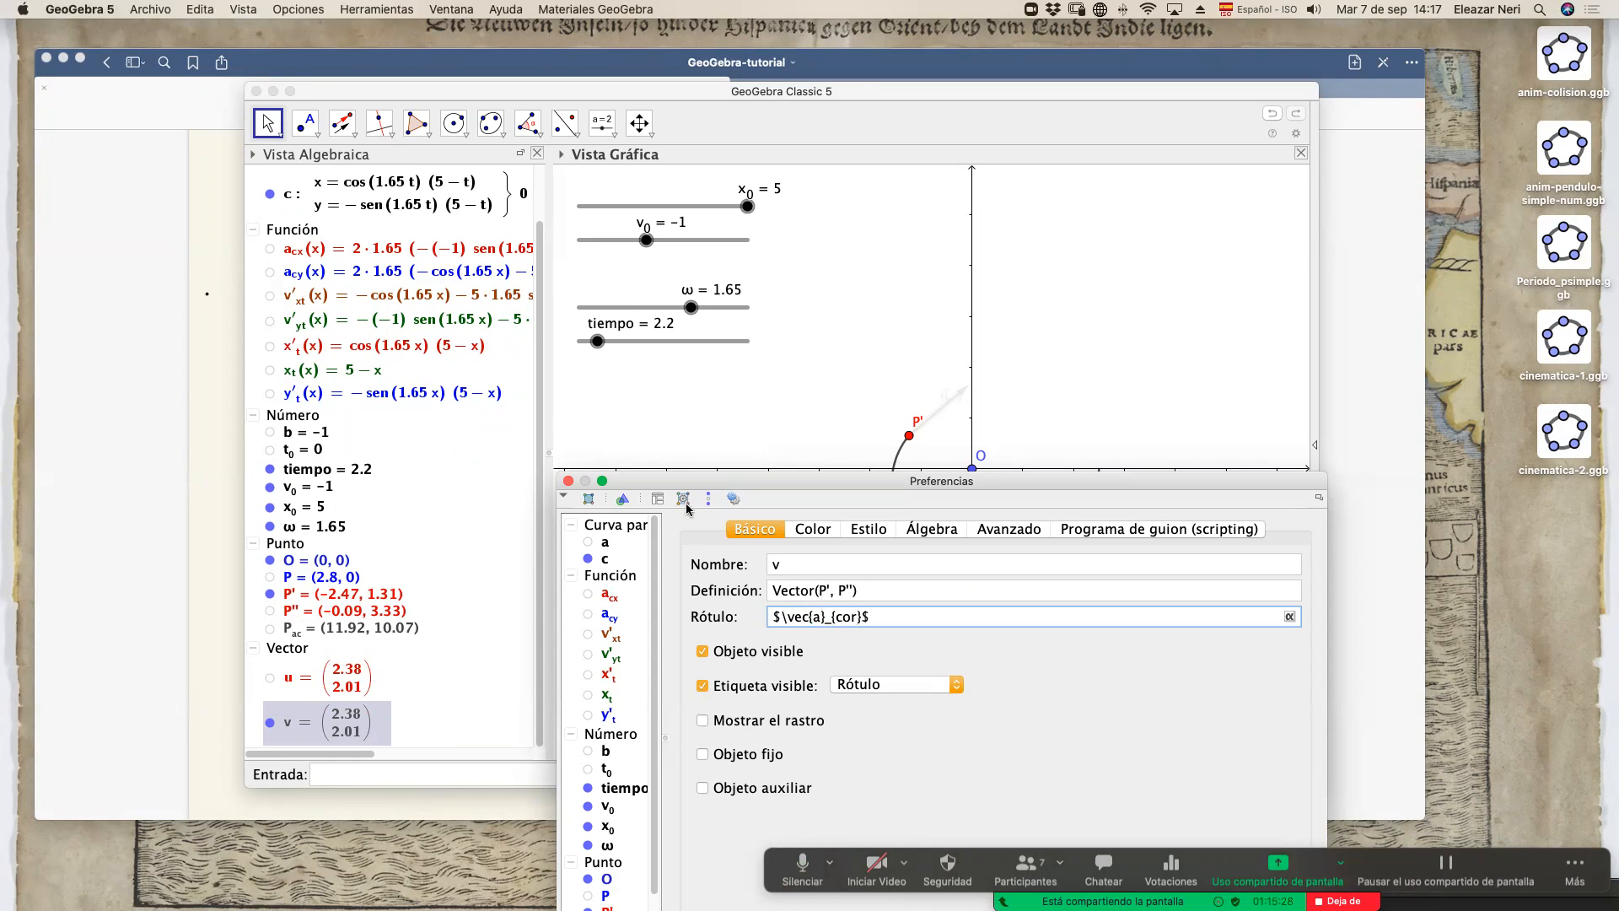
# Colour vector v red (#FF0000) and close its properties.
pyautogui.click(813, 529)
pyautogui.click(718, 566)
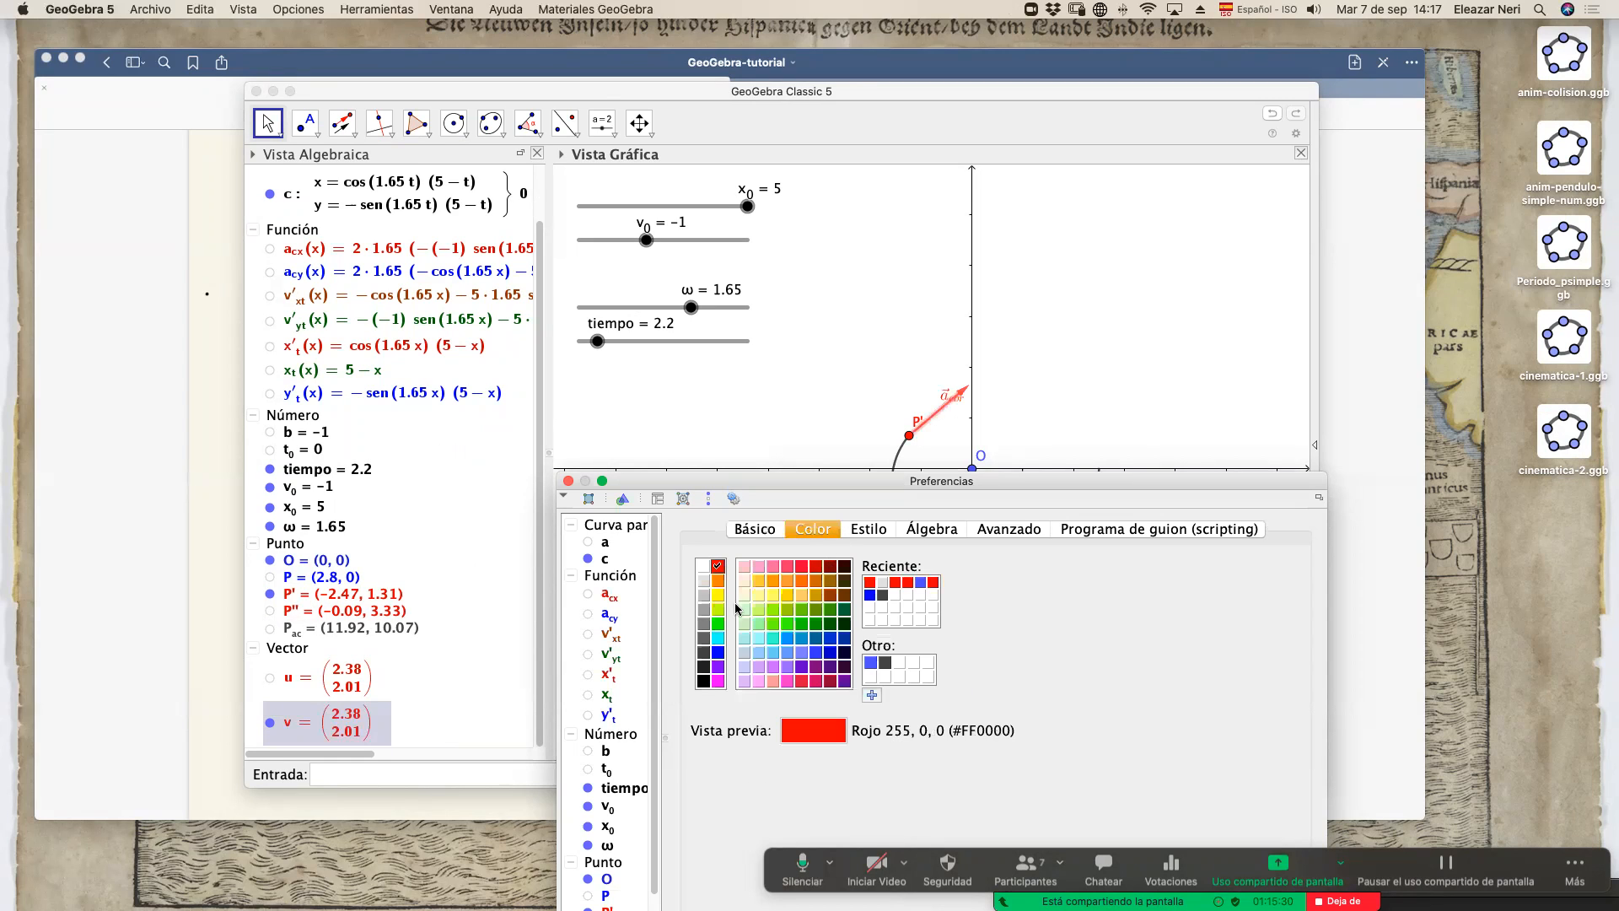
pyautogui.click(568, 482)
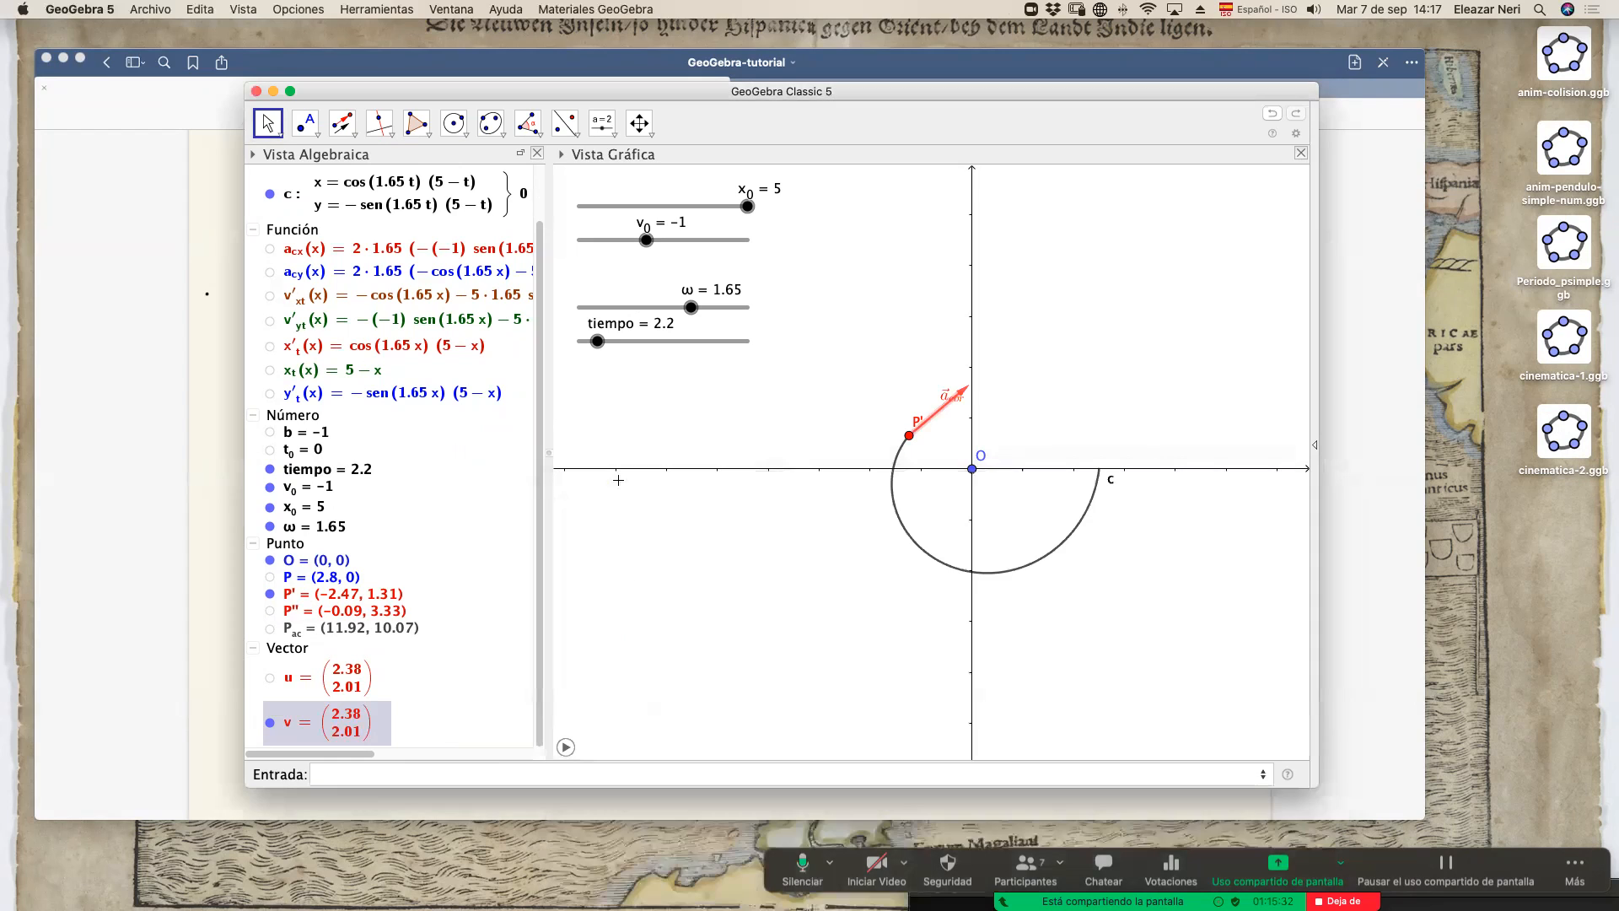
# Move the vector's label clear of the arrow, play the tiempo animation, and pause it at 11.8.
pyautogui.moveTo(945, 416); pyautogui.dragTo(922, 392)
pyautogui.click(565, 750)
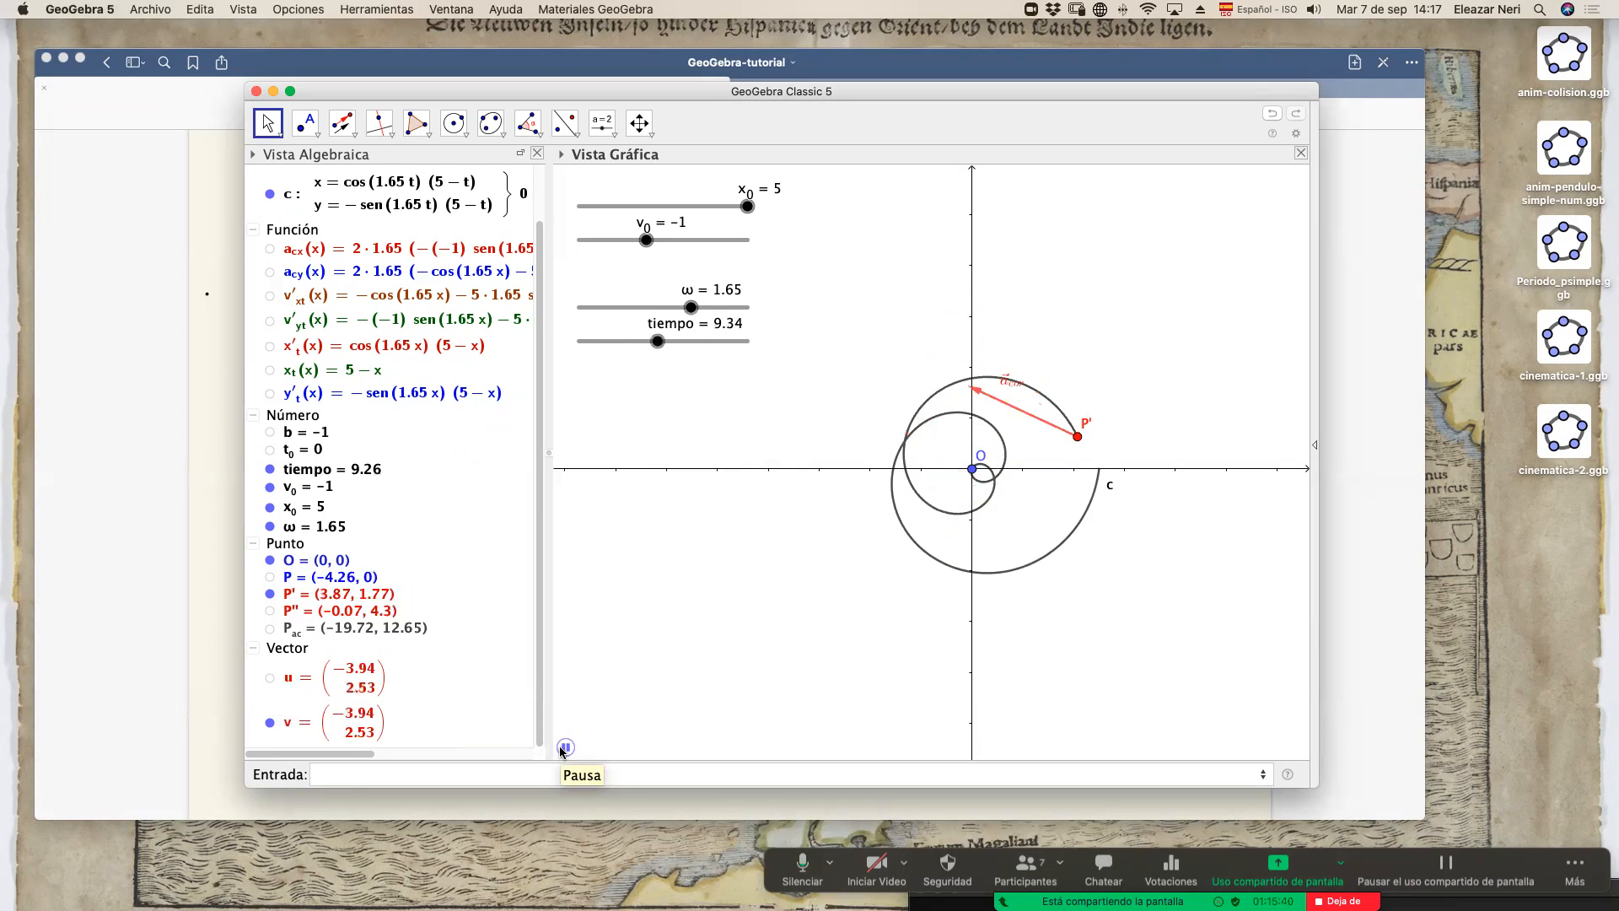
pyautogui.click(565, 748)
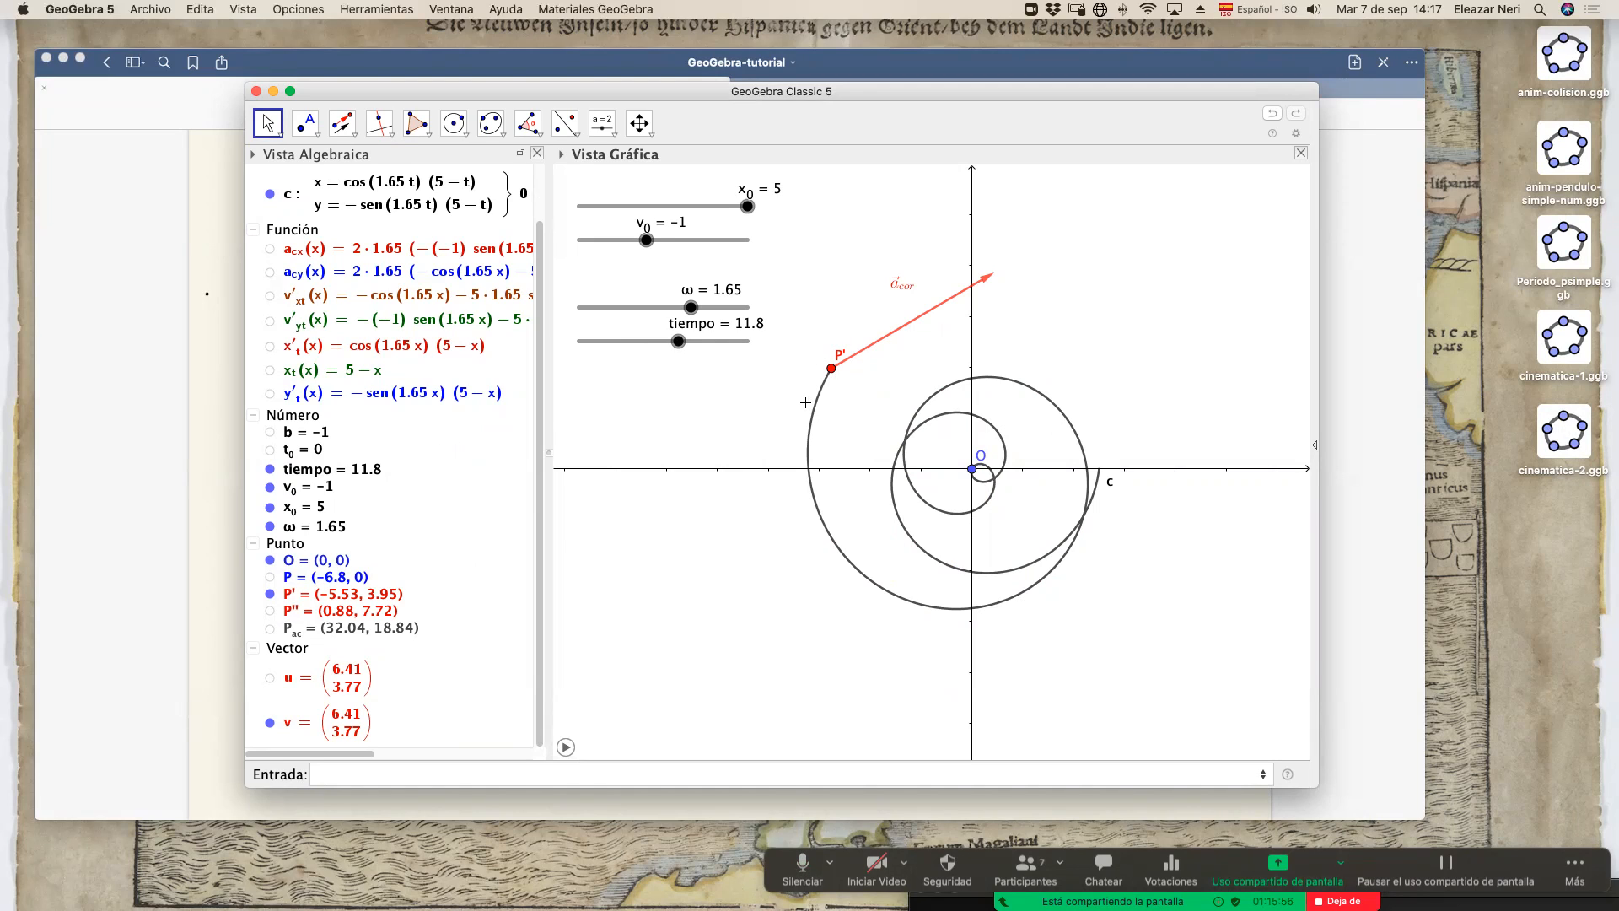
# Switch to GoodNotes and review the Coriolis acceleration equations in notas-mov-relativo-3.pdf.
pyautogui.moveTo(687, 93); pyautogui.dragTo(725, 110)
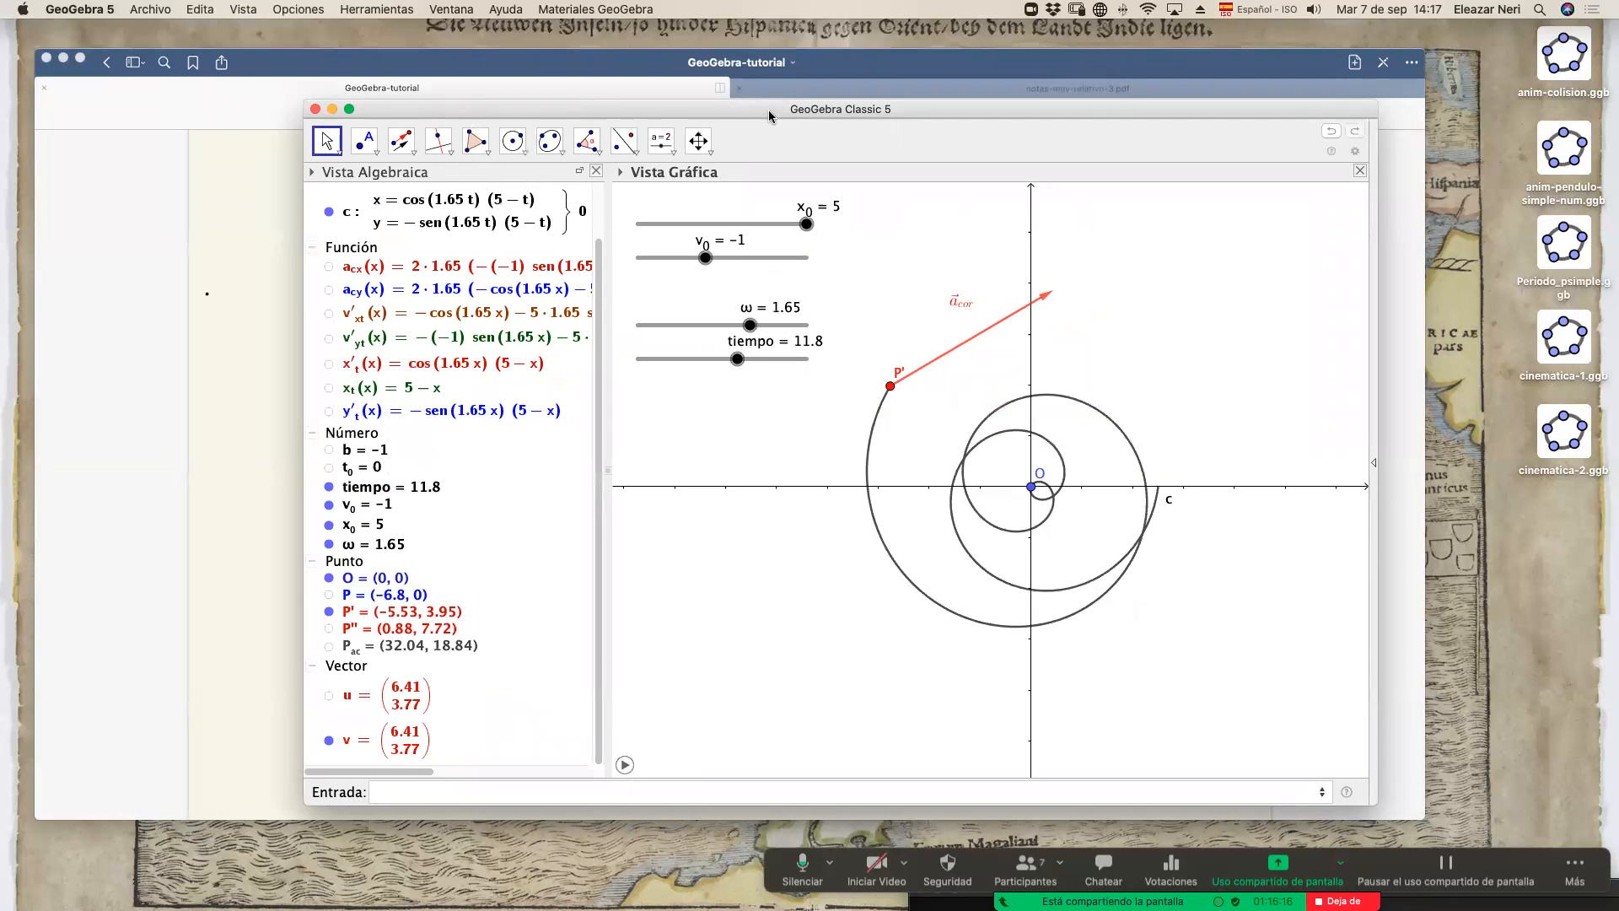
pyautogui.moveTo(770, 111); pyautogui.dragTo(865, 176)
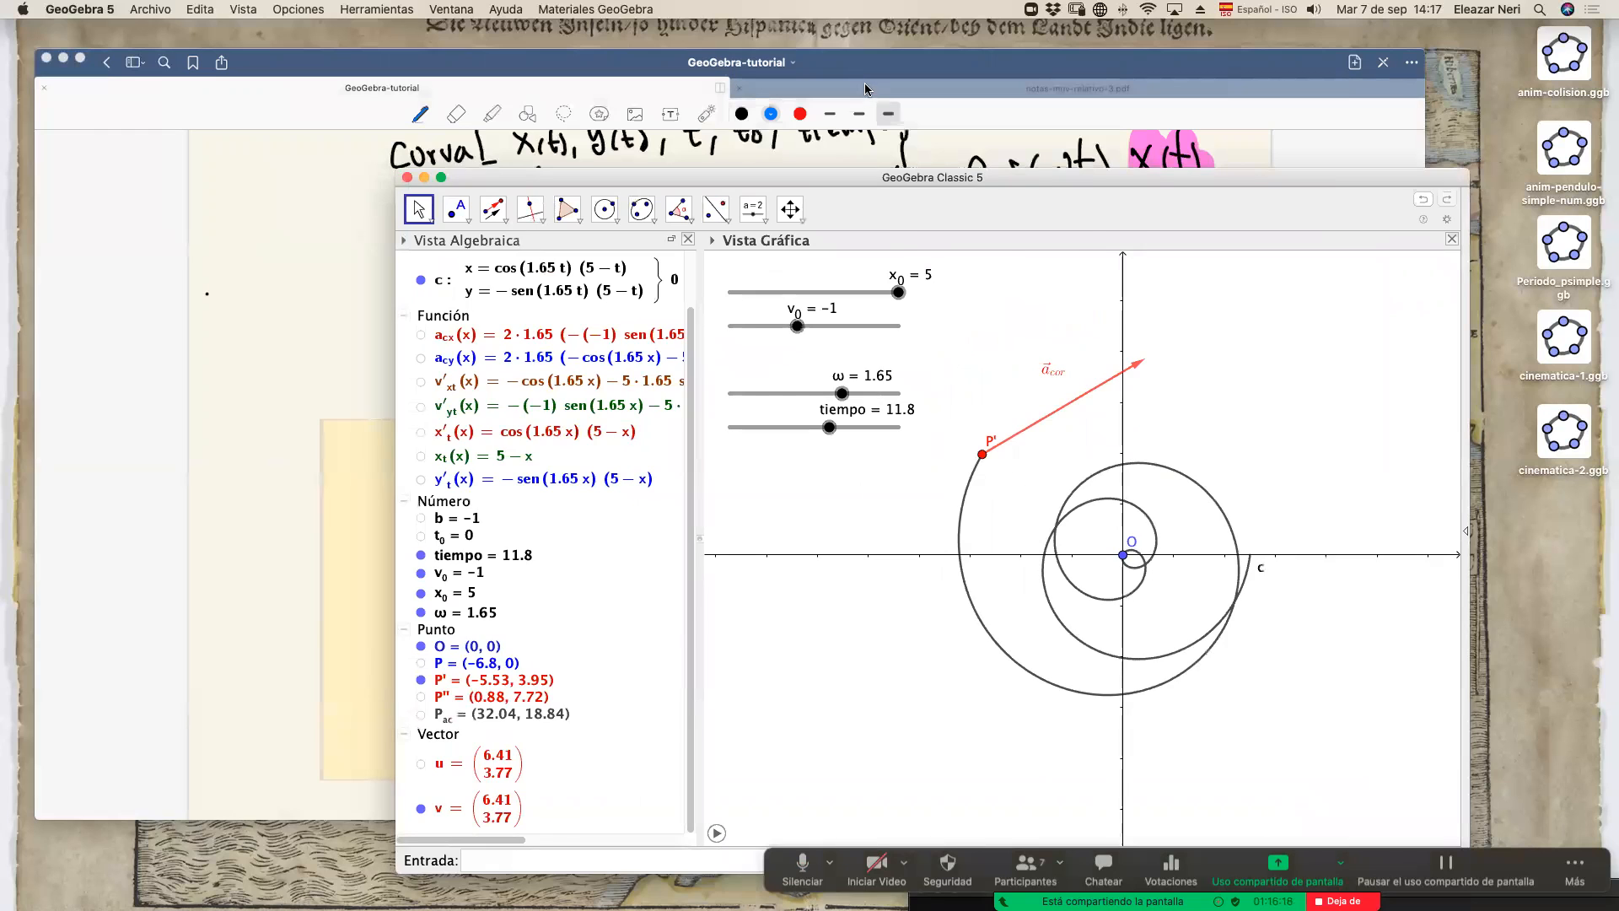
pyautogui.click(879, 155)
pyautogui.click(873, 84)
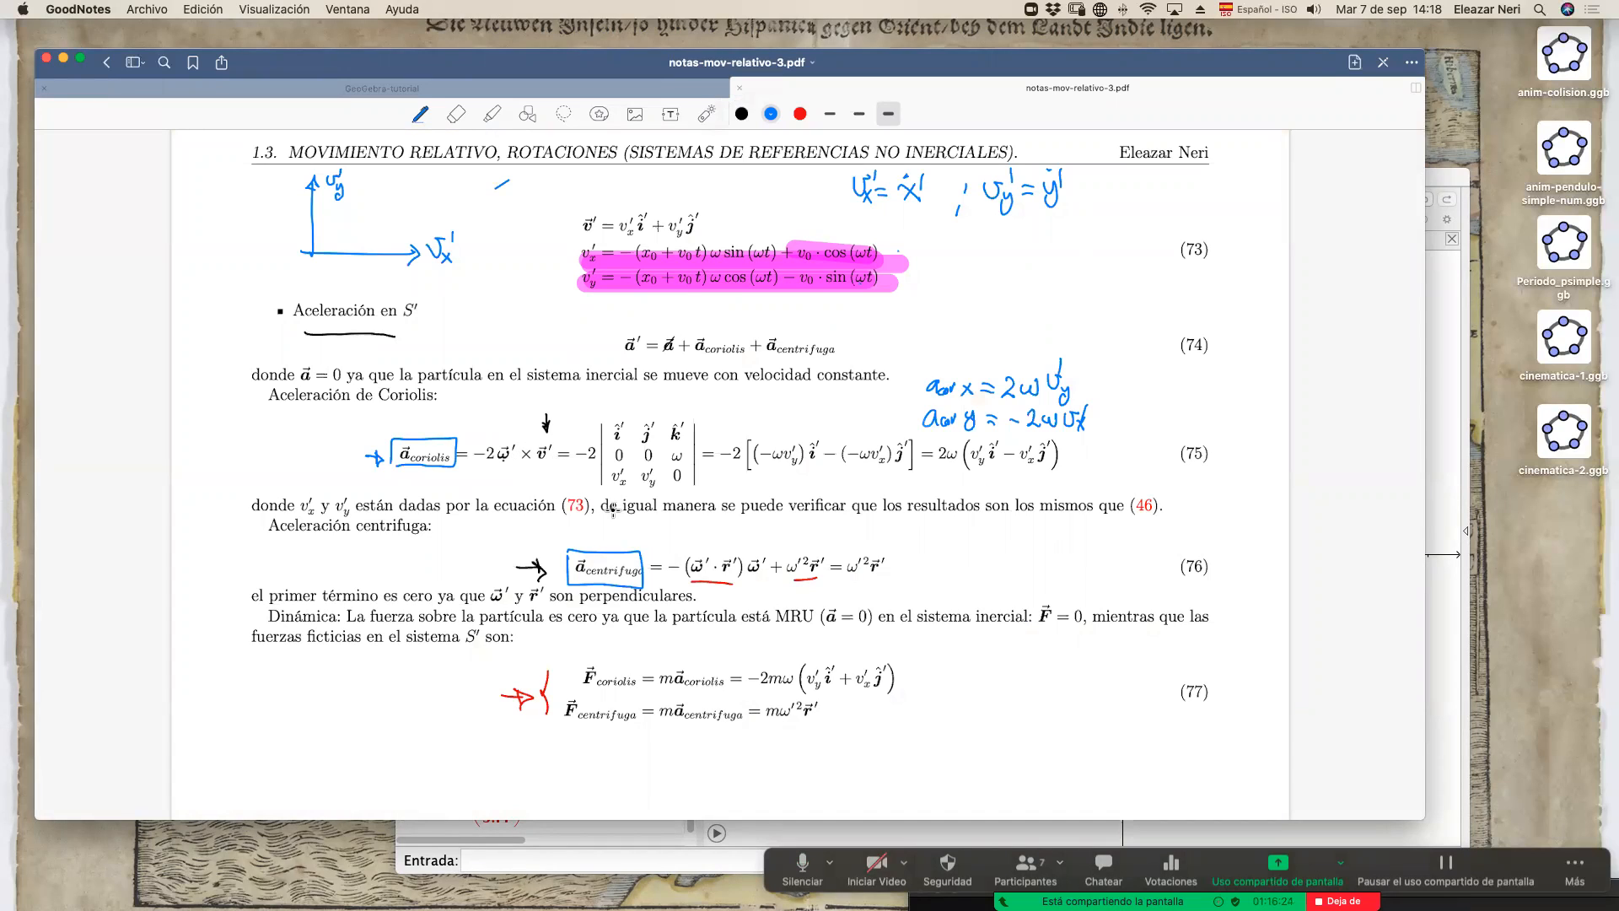
# Compare the GeoGebra drawing with the notes, and examine the figure of Coriolis and centrifugal acceleration directions.
pyautogui.hotkey('ctrl', 'Up')
pyautogui.click(1149, 611)
pyautogui.moveTo(879, 181); pyautogui.dragTo(739, 147)
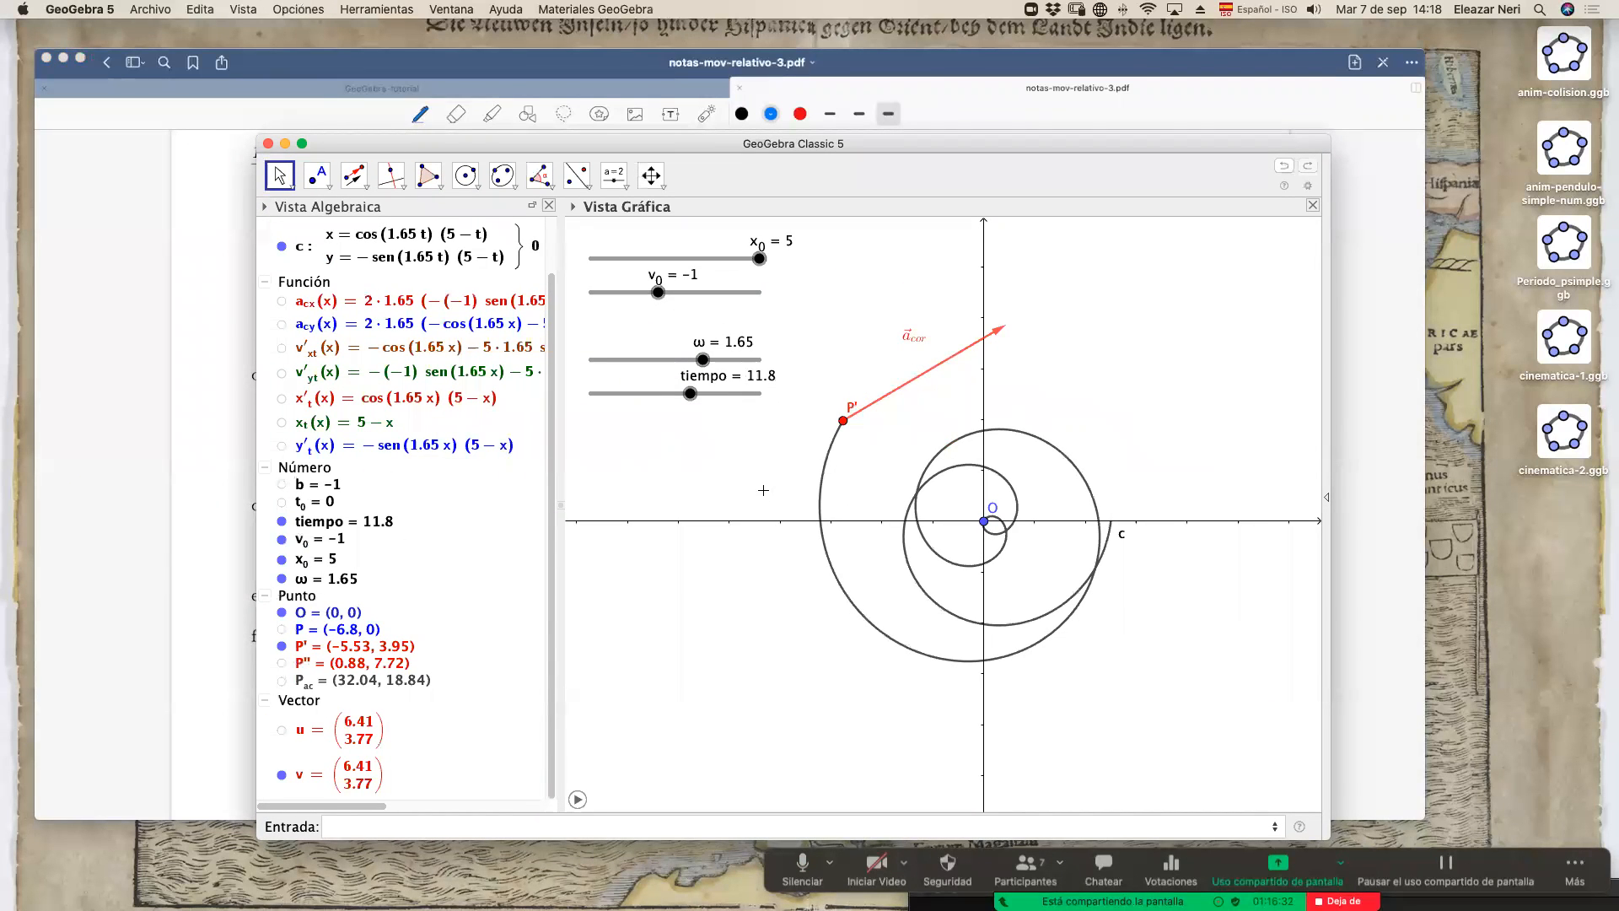
pyautogui.moveTo(703, 149); pyautogui.dragTo(928, 207)
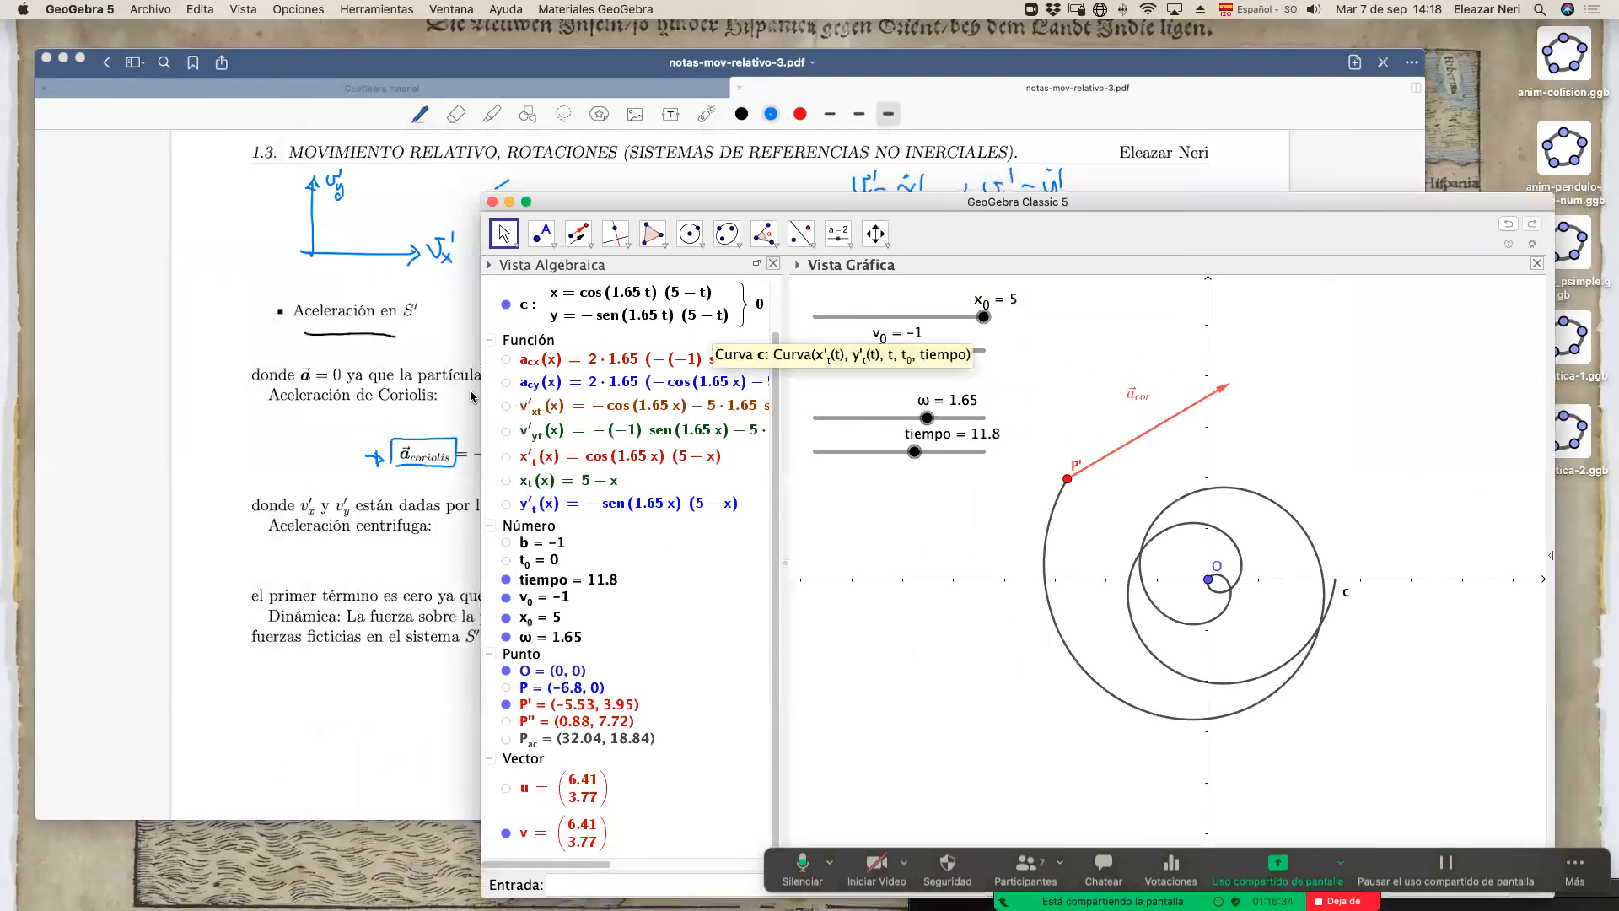
pyautogui.click(399, 405)
pyautogui.scroll(-10, 696, 374)
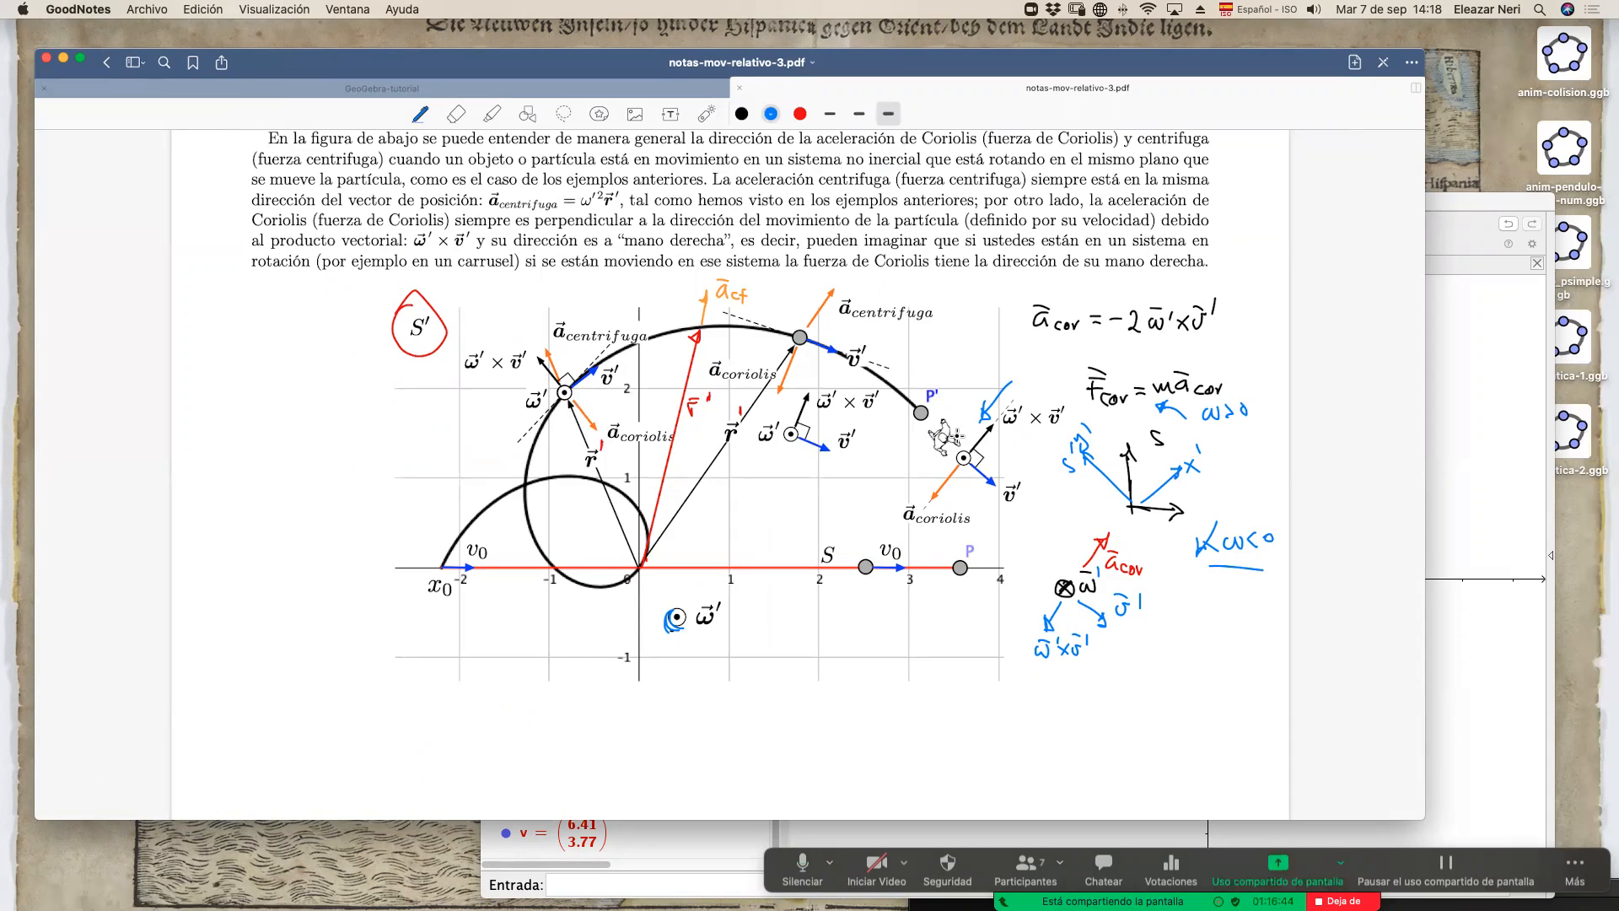
# Return to GeoGebra and check the definition of vector u, leaving it as it is.
pyautogui.hotkey('ctrl', 'Up')
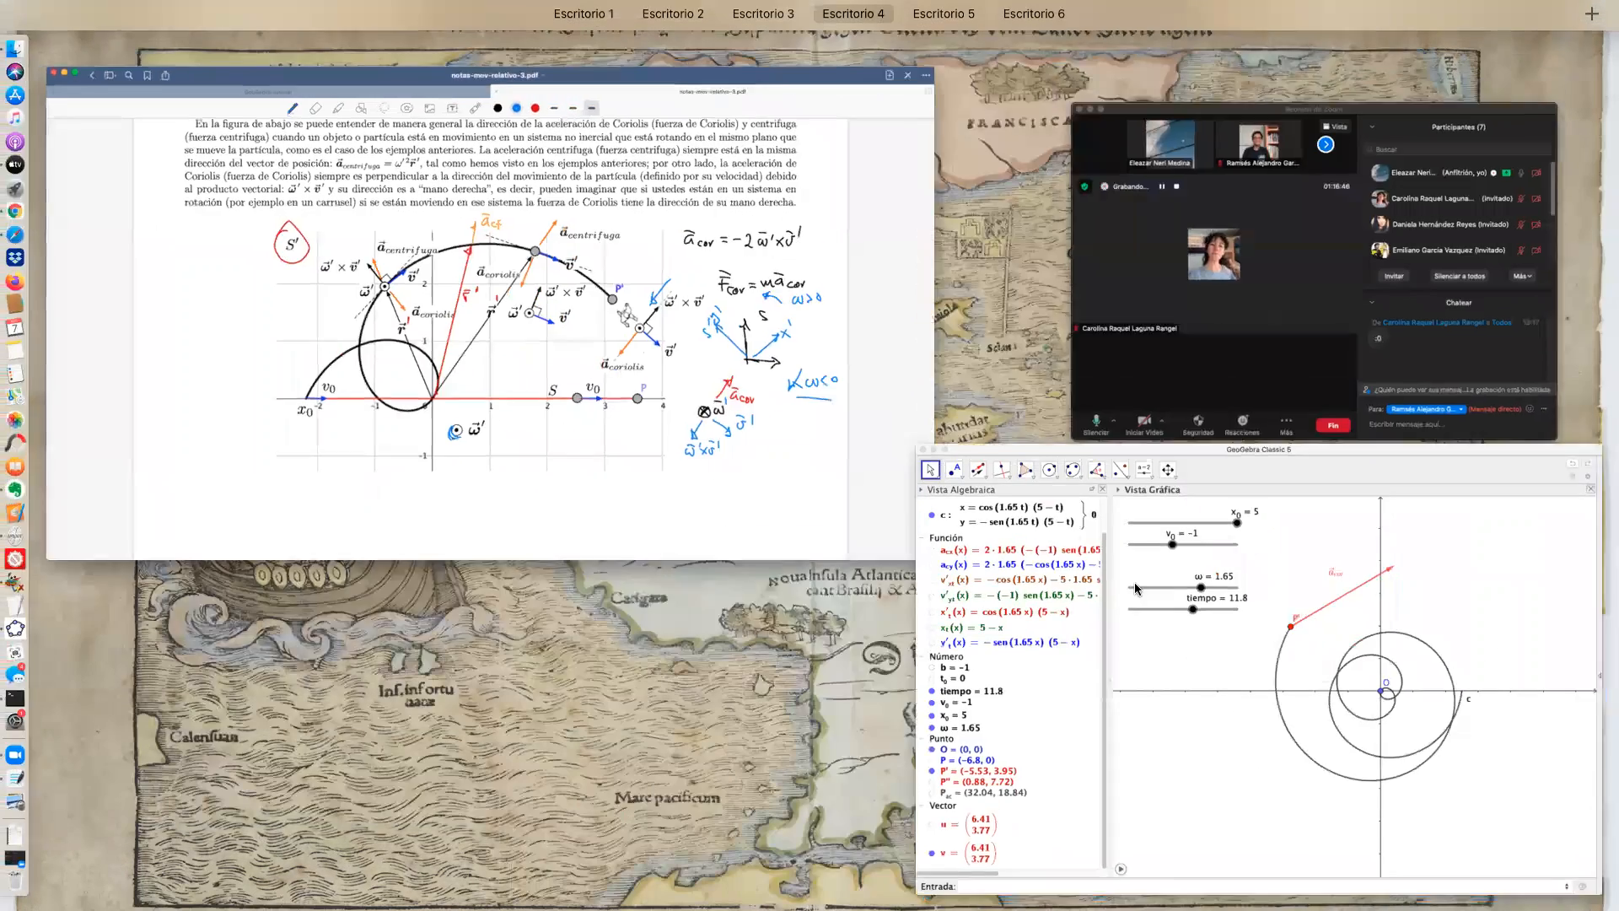
pyautogui.click(1066, 449)
pyautogui.click(921, 187)
pyautogui.click(1442, 533)
pyautogui.moveTo(1166, 208); pyautogui.dragTo(803, 120)
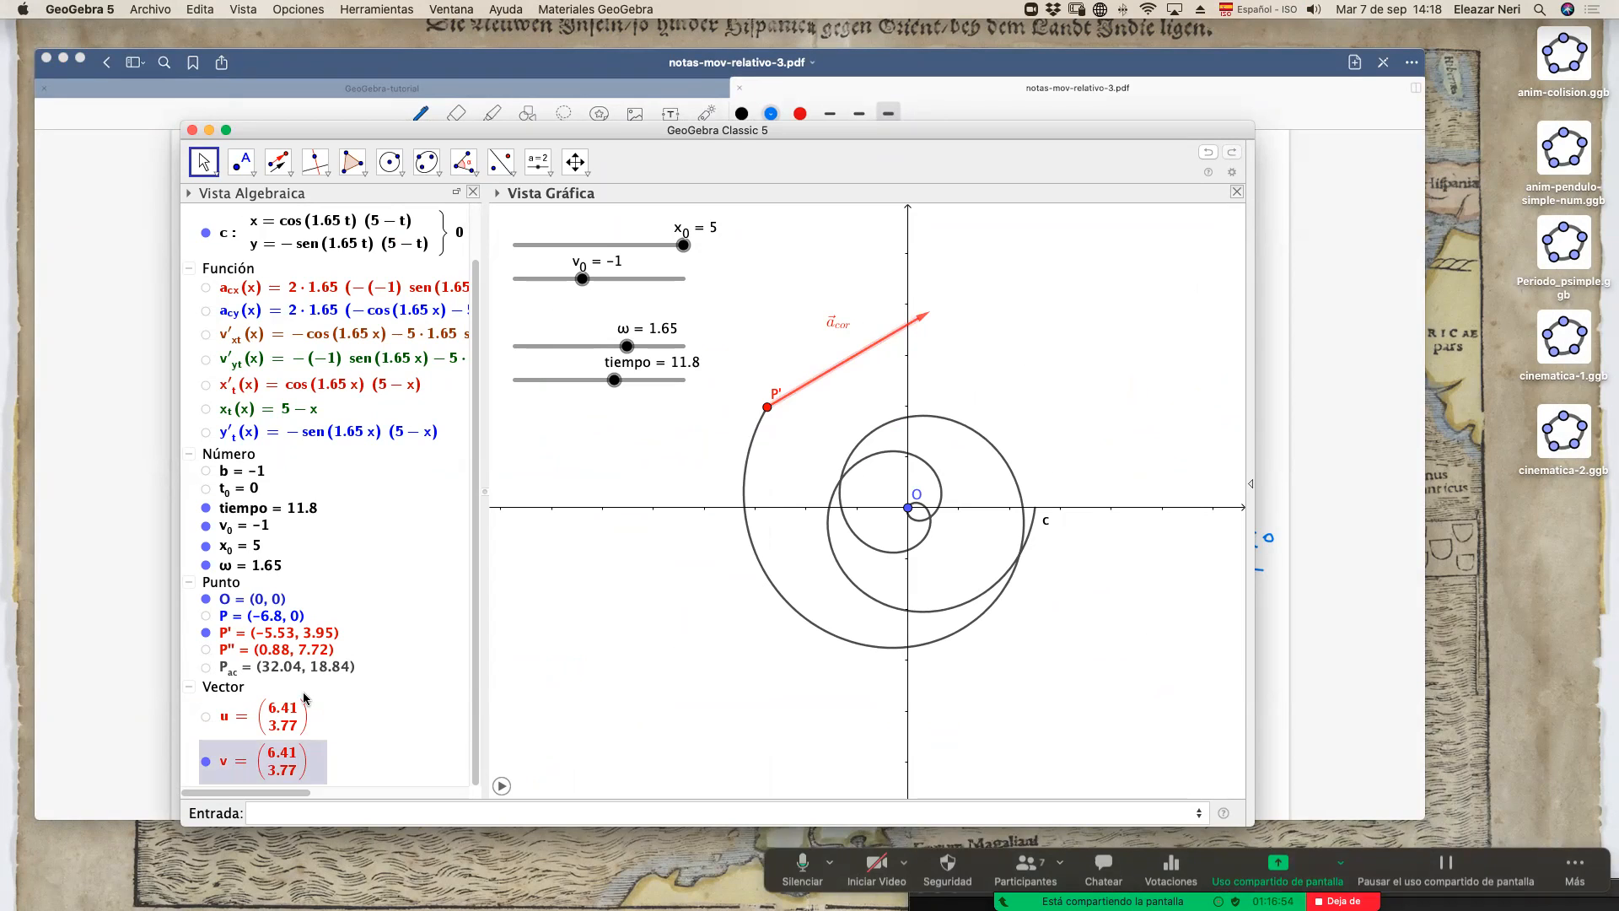
pyautogui.doubleClick(283, 716)
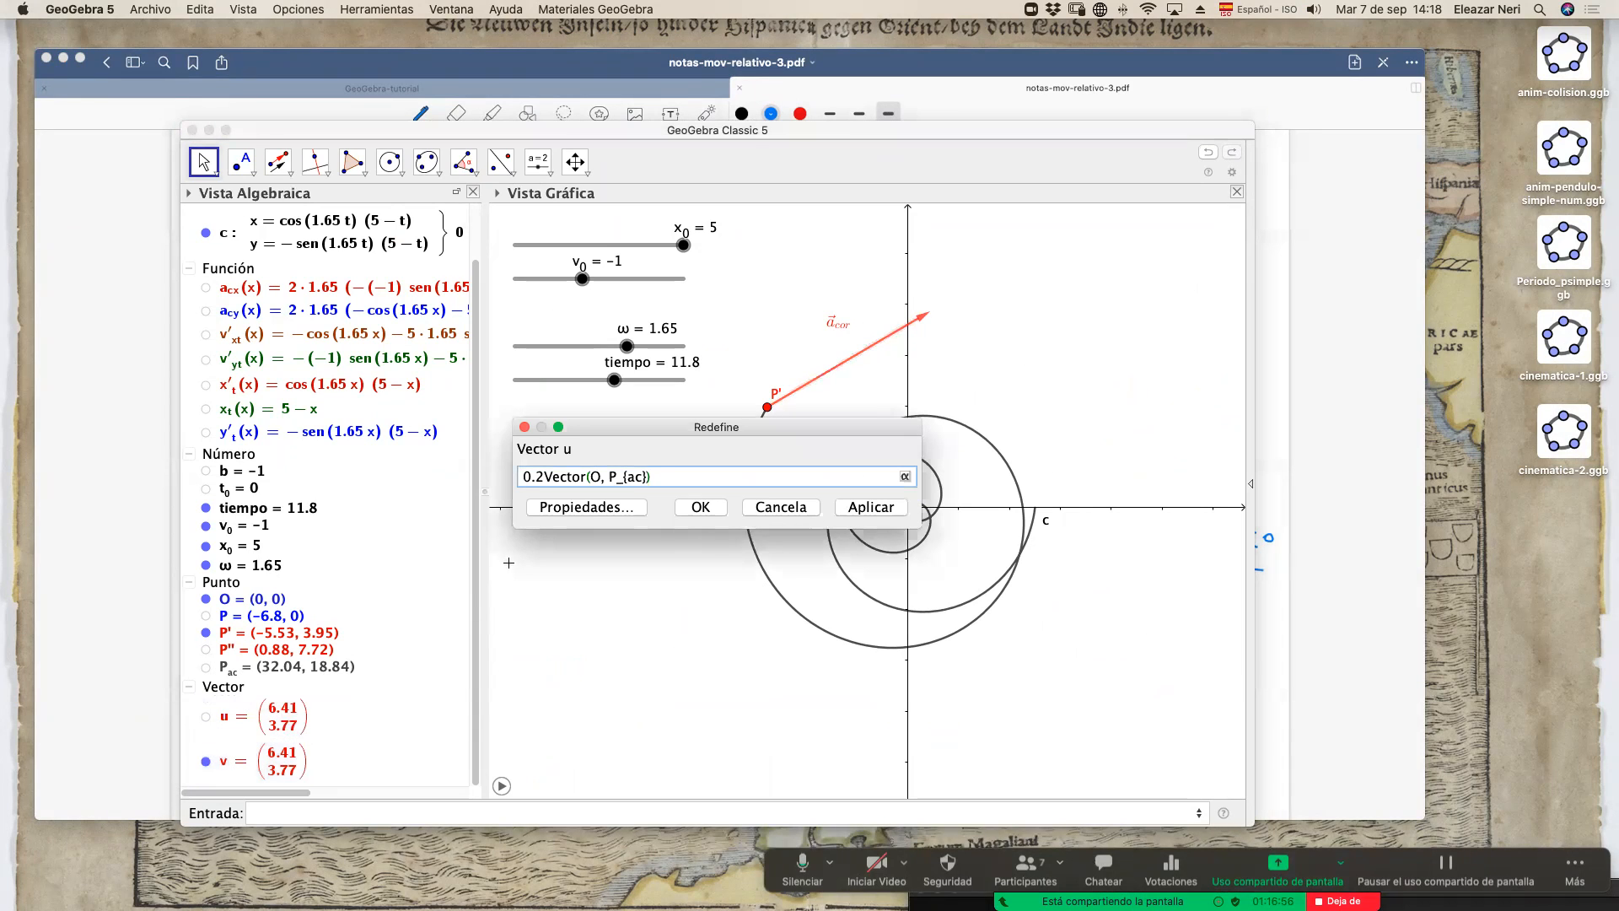
pyautogui.click(700, 508)
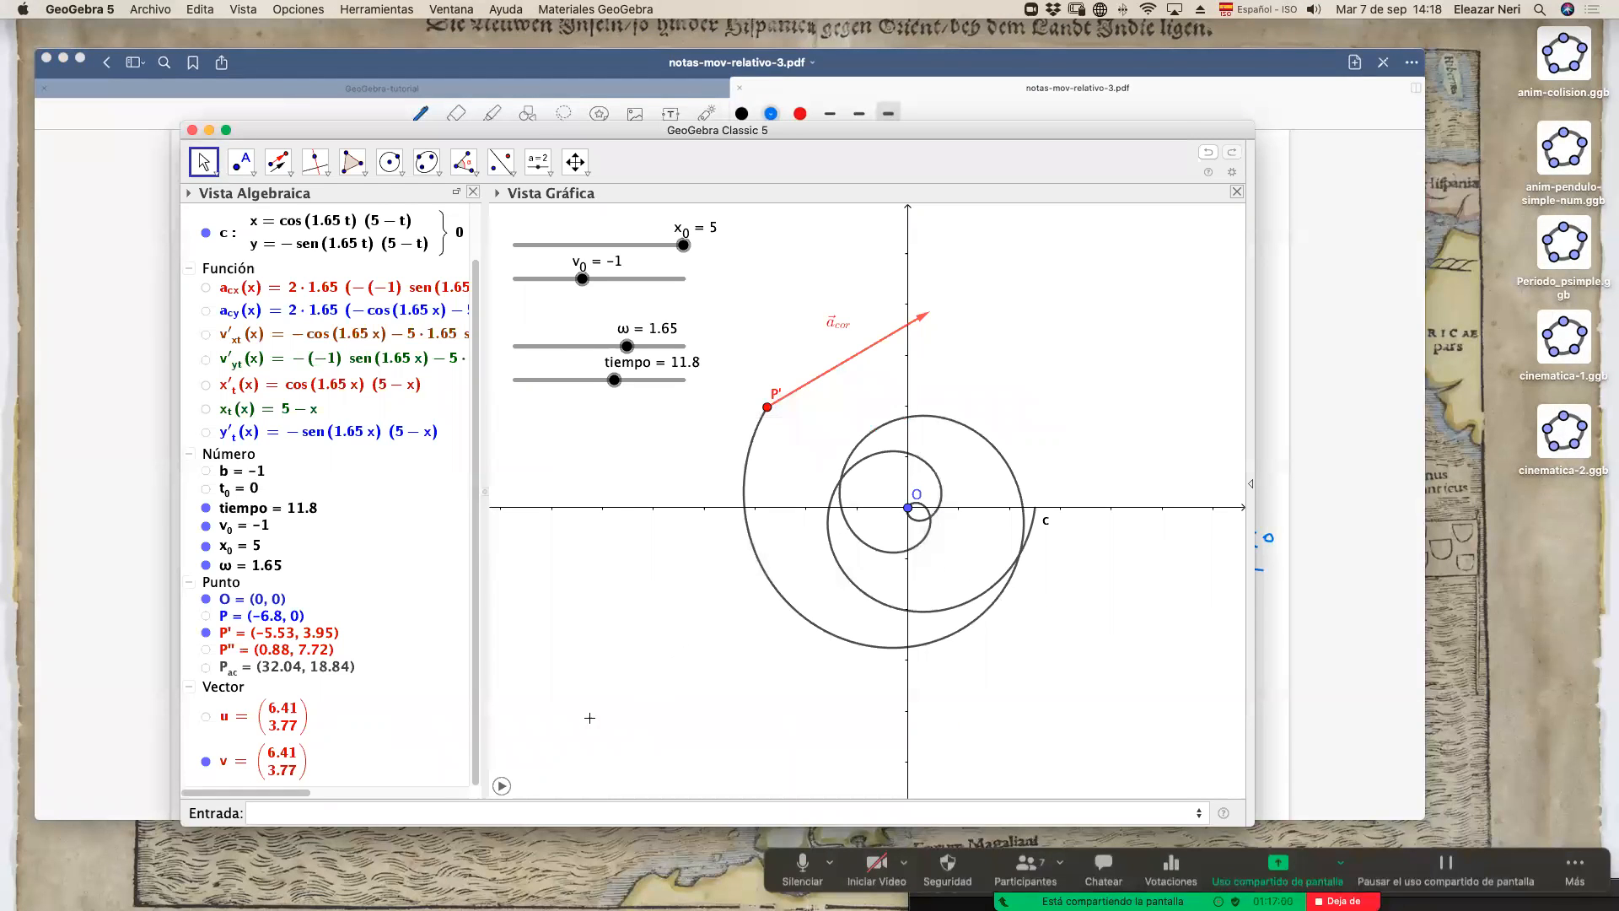
# Switch to GoodNotes, review the handwritten Coriolis component formulas in GeoGebra-tutorial, and show all open windows.
pyautogui.click(499, 93)
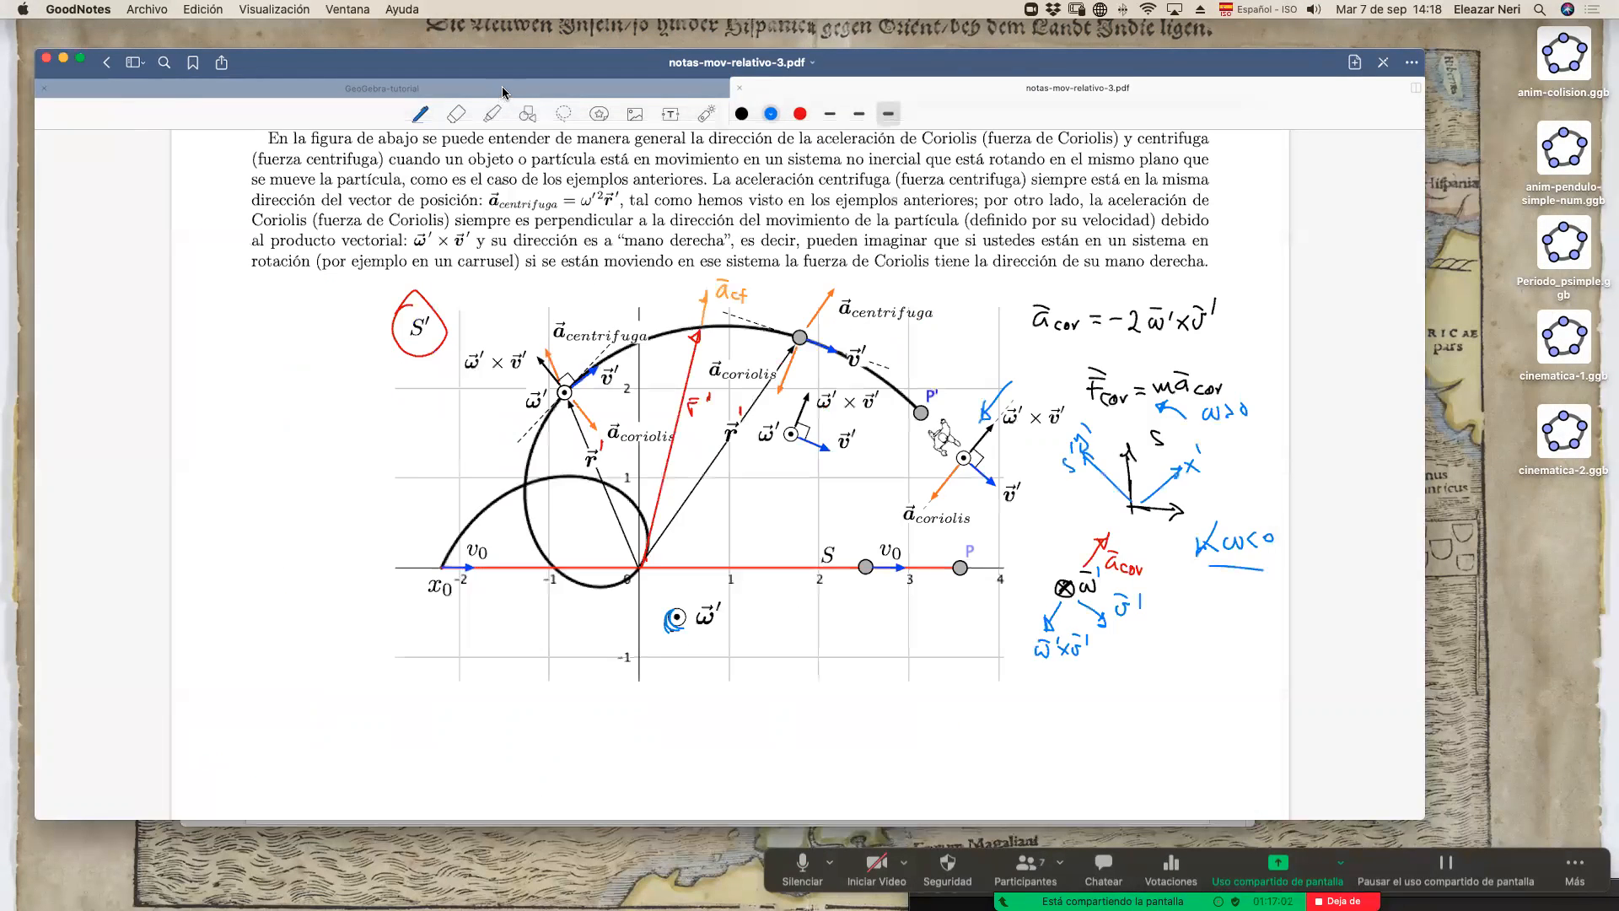
pyautogui.click(503, 89)
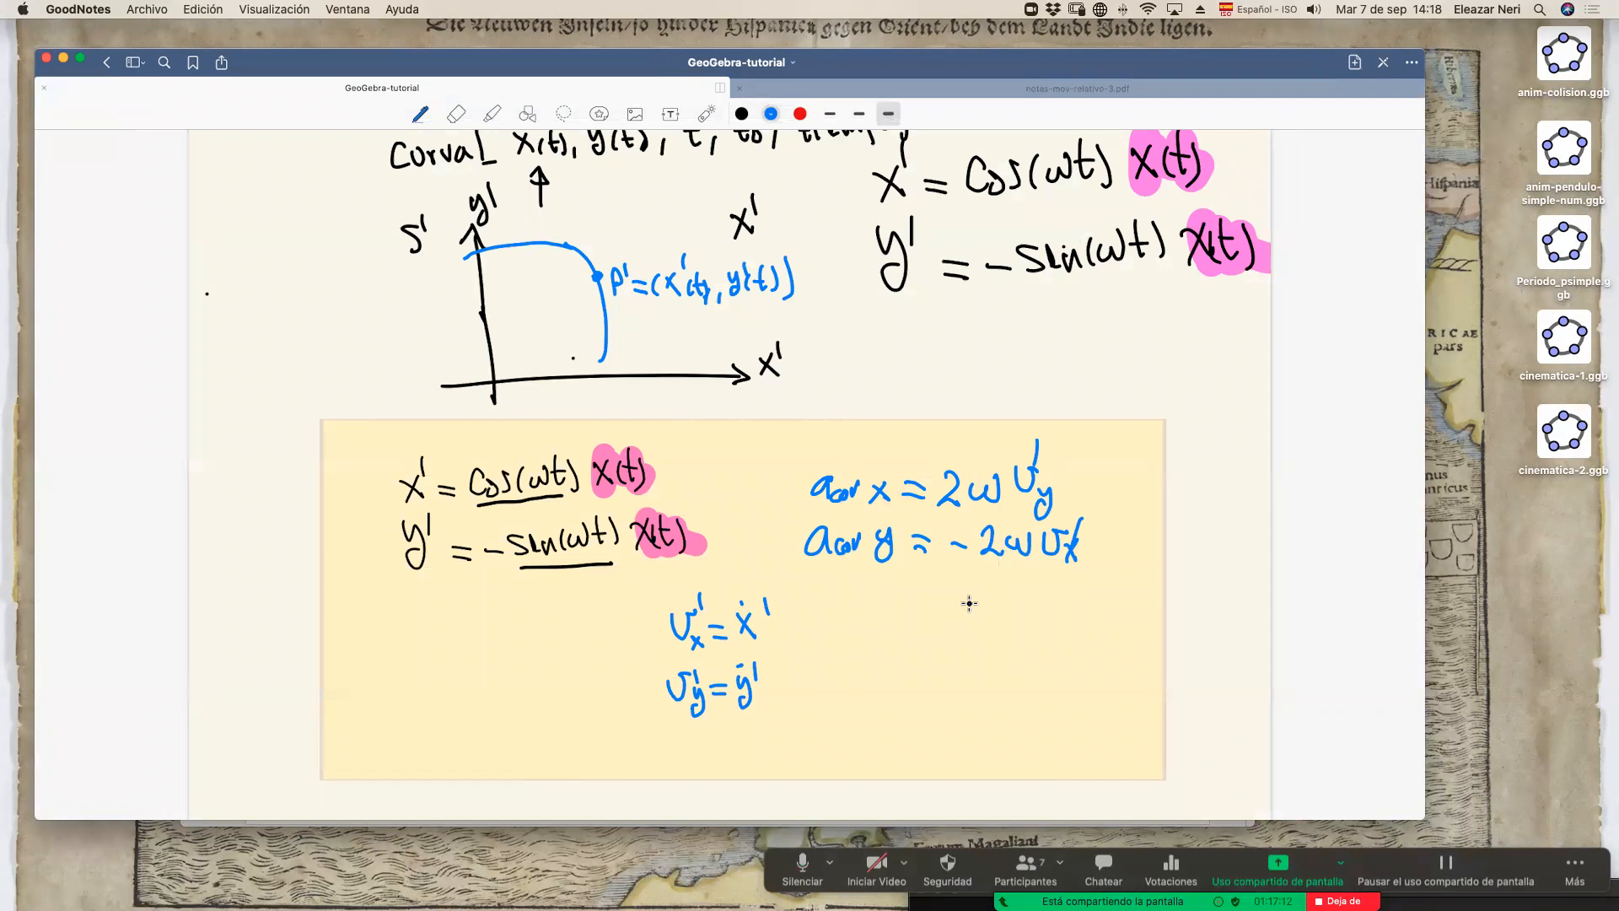
pyautogui.hotkey('ctrl', 'Up')
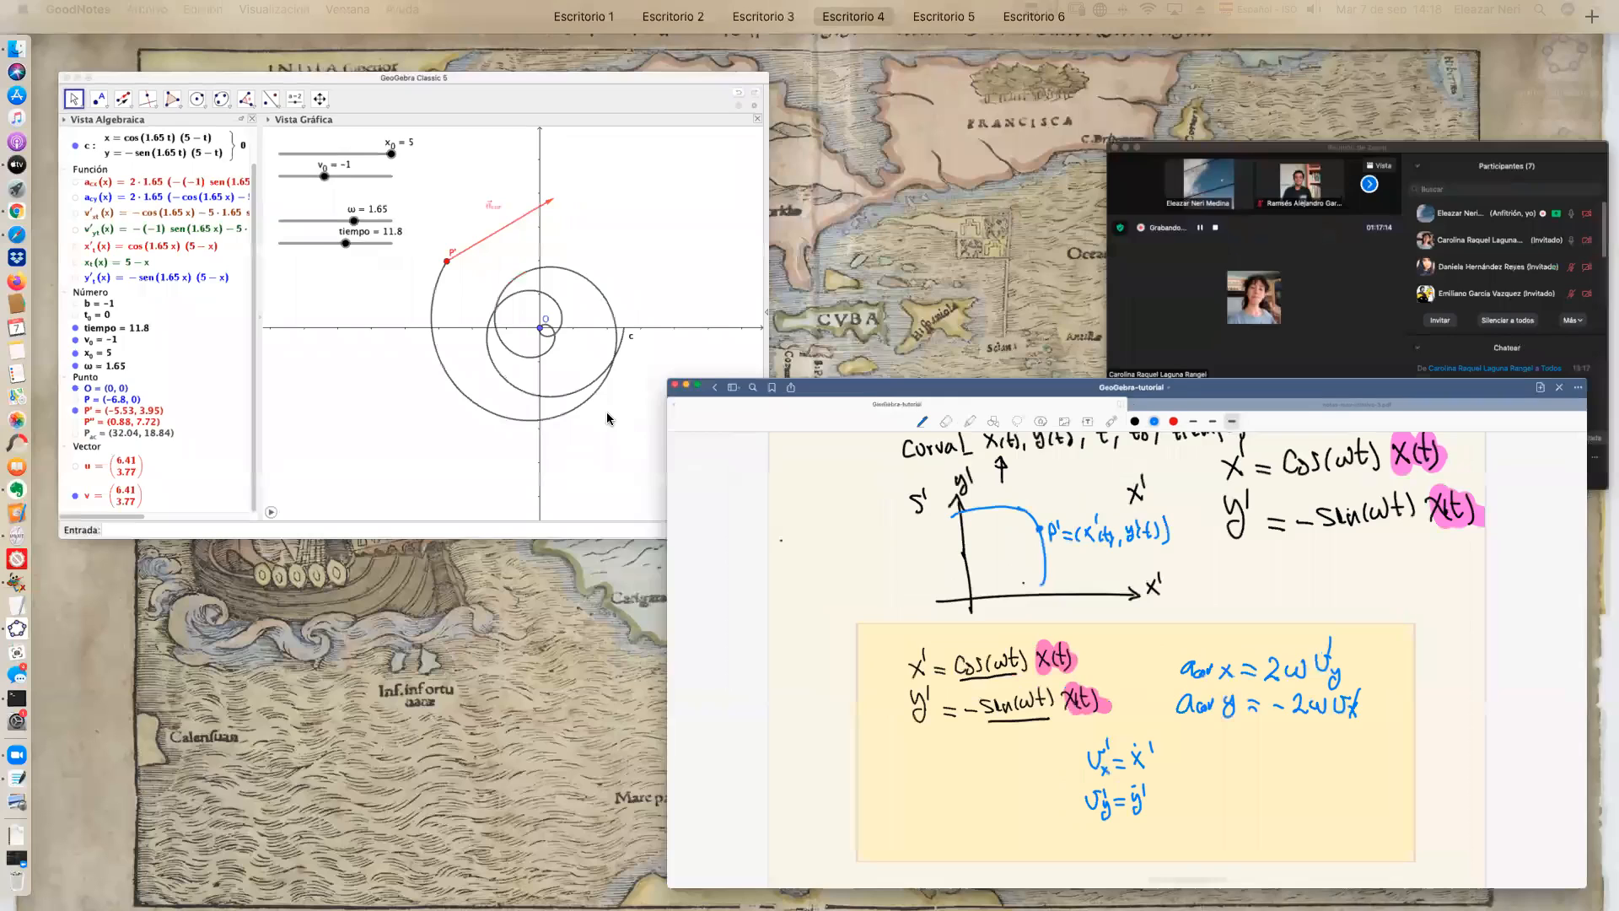
# Return to GeoGebra and check the definition of point P' in its properties, leaving it as it is.
pyautogui.click(552, 550)
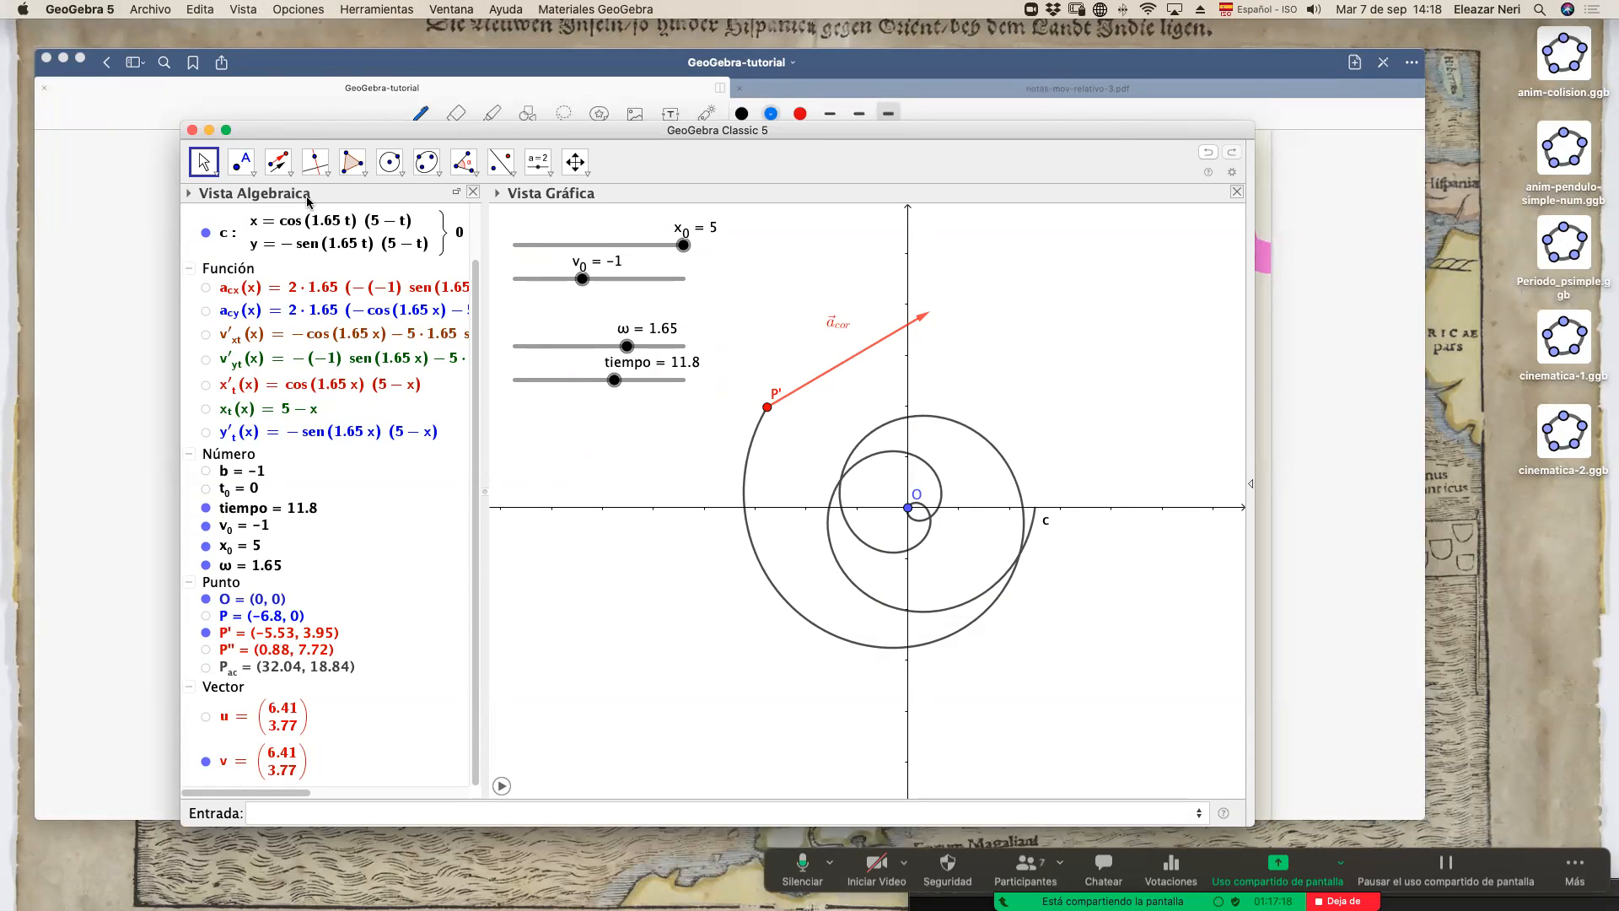
pyautogui.moveTo(298, 135); pyautogui.dragTo(329, 122)
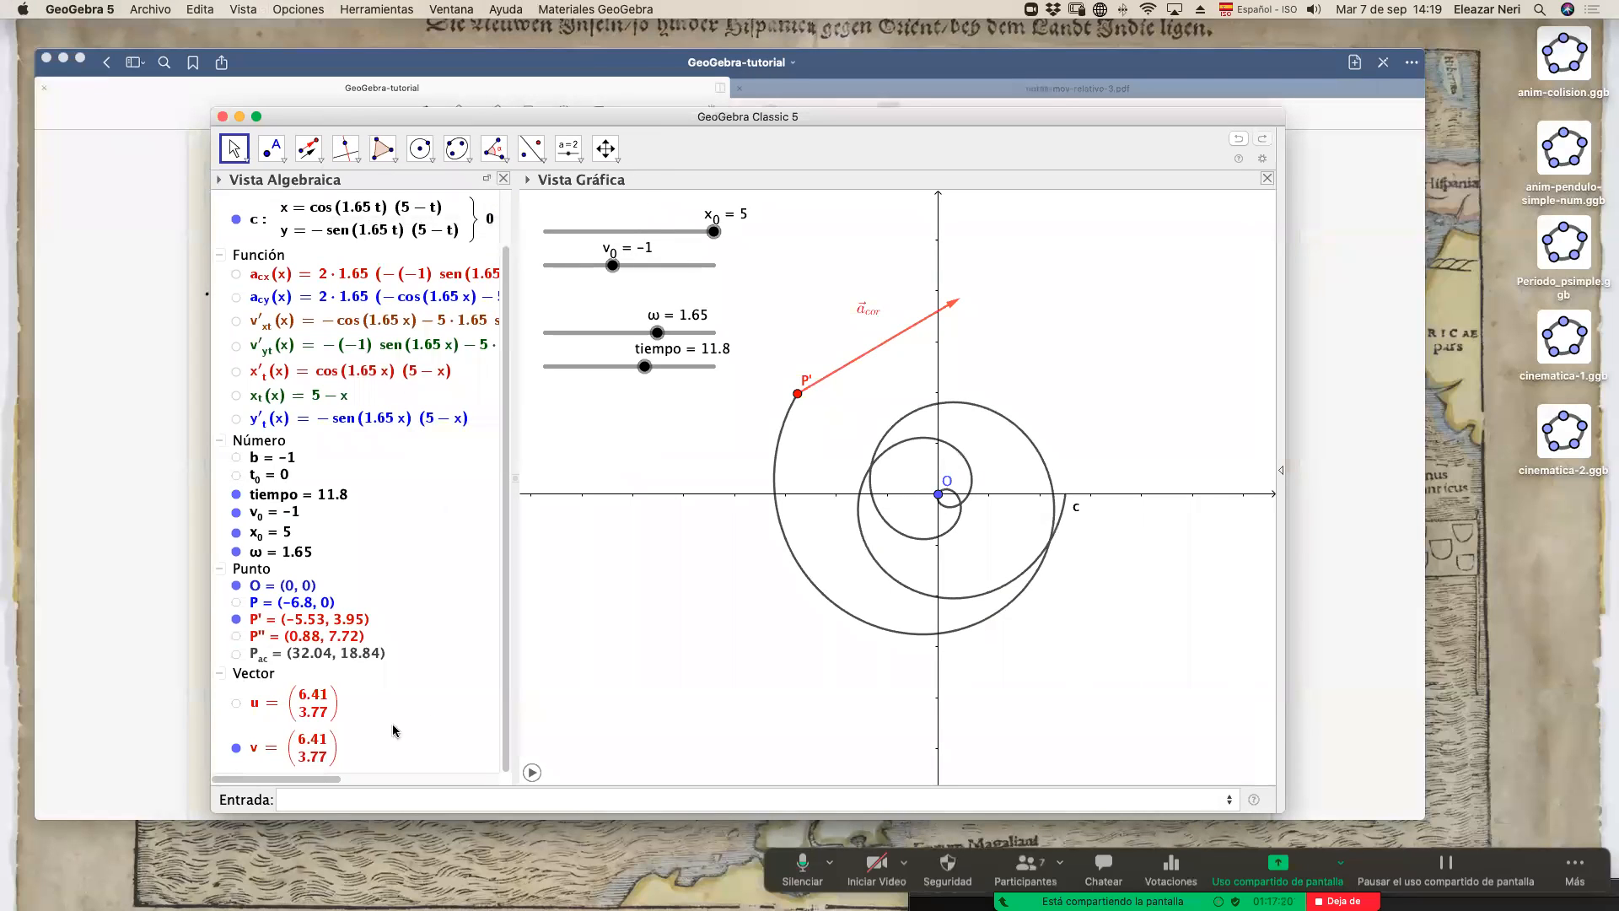
pyautogui.rightClick(262, 624)
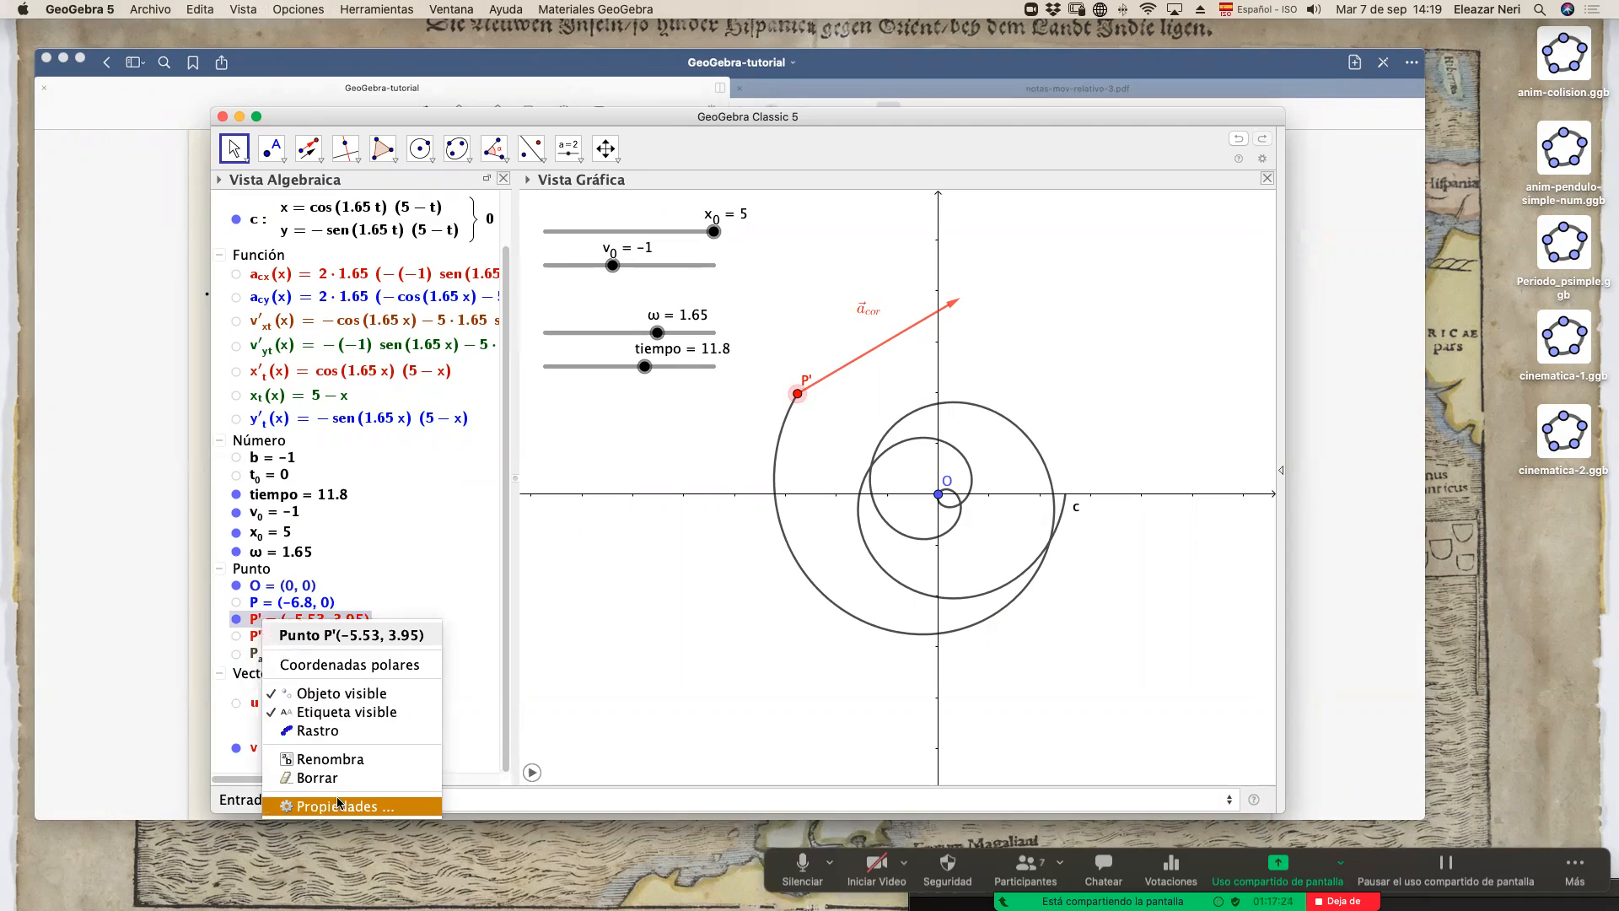
pyautogui.click(339, 805)
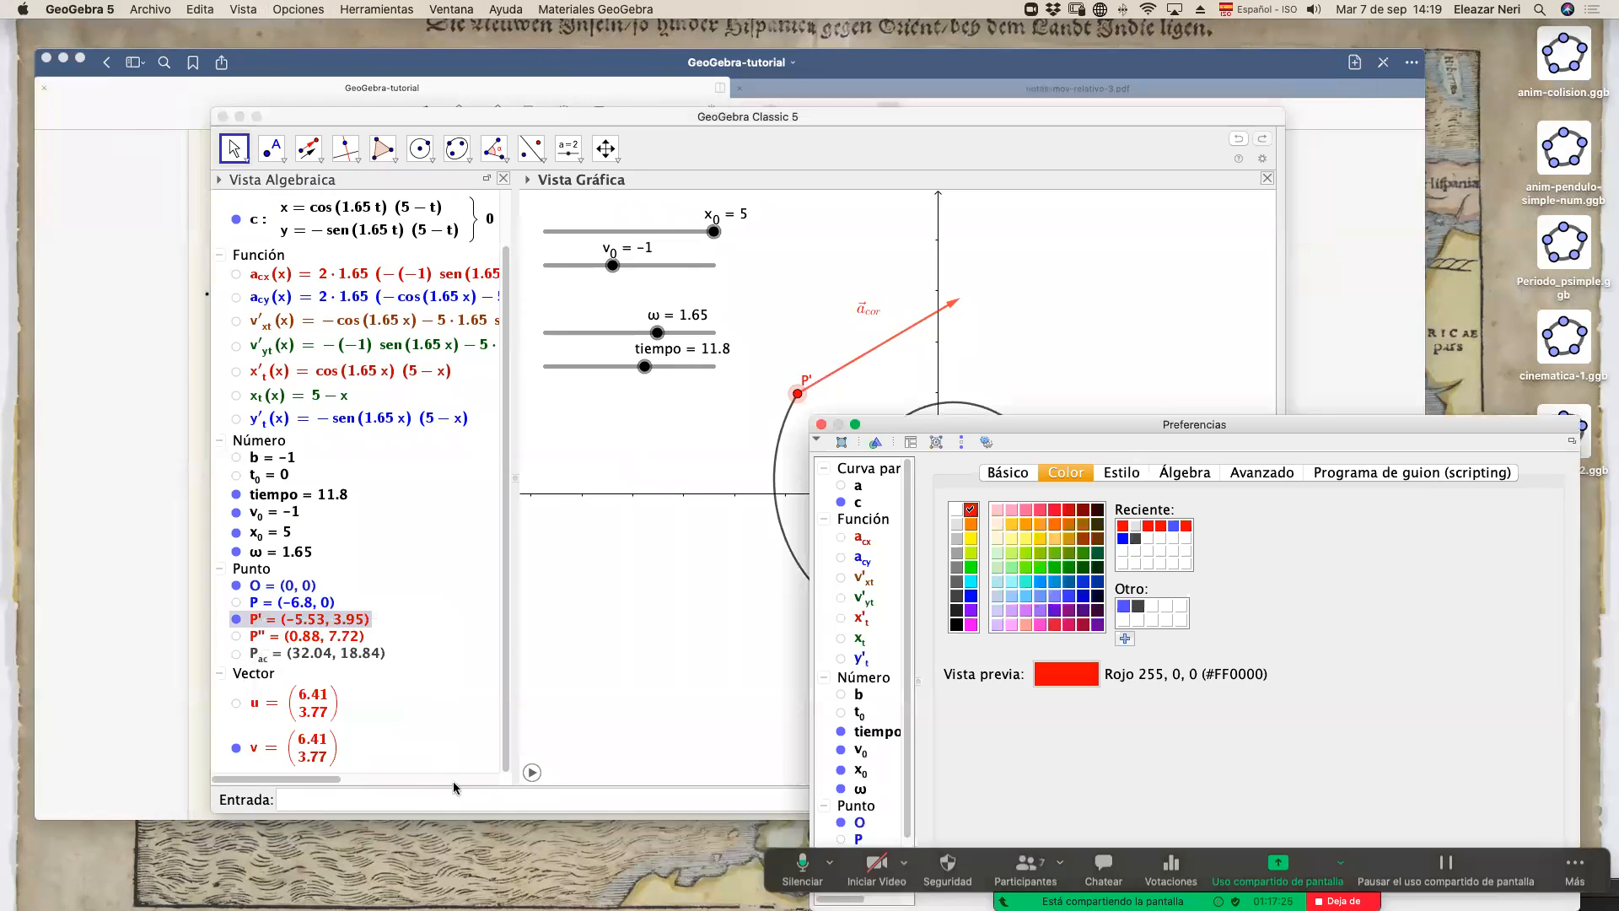
pyautogui.click(1018, 476)
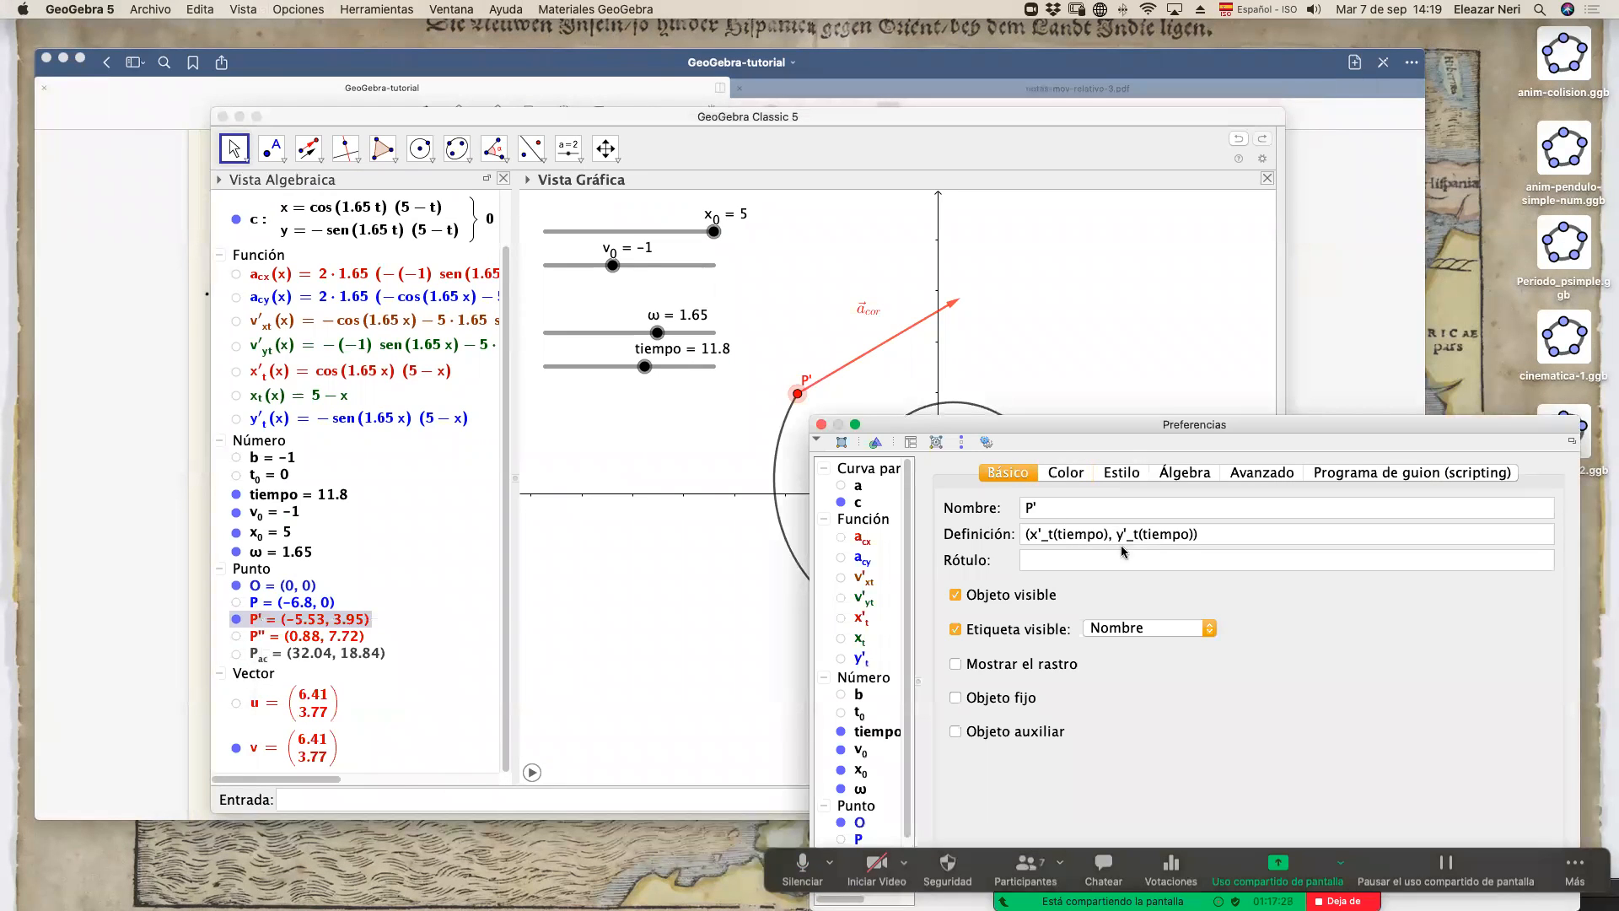
pyautogui.click(820, 425)
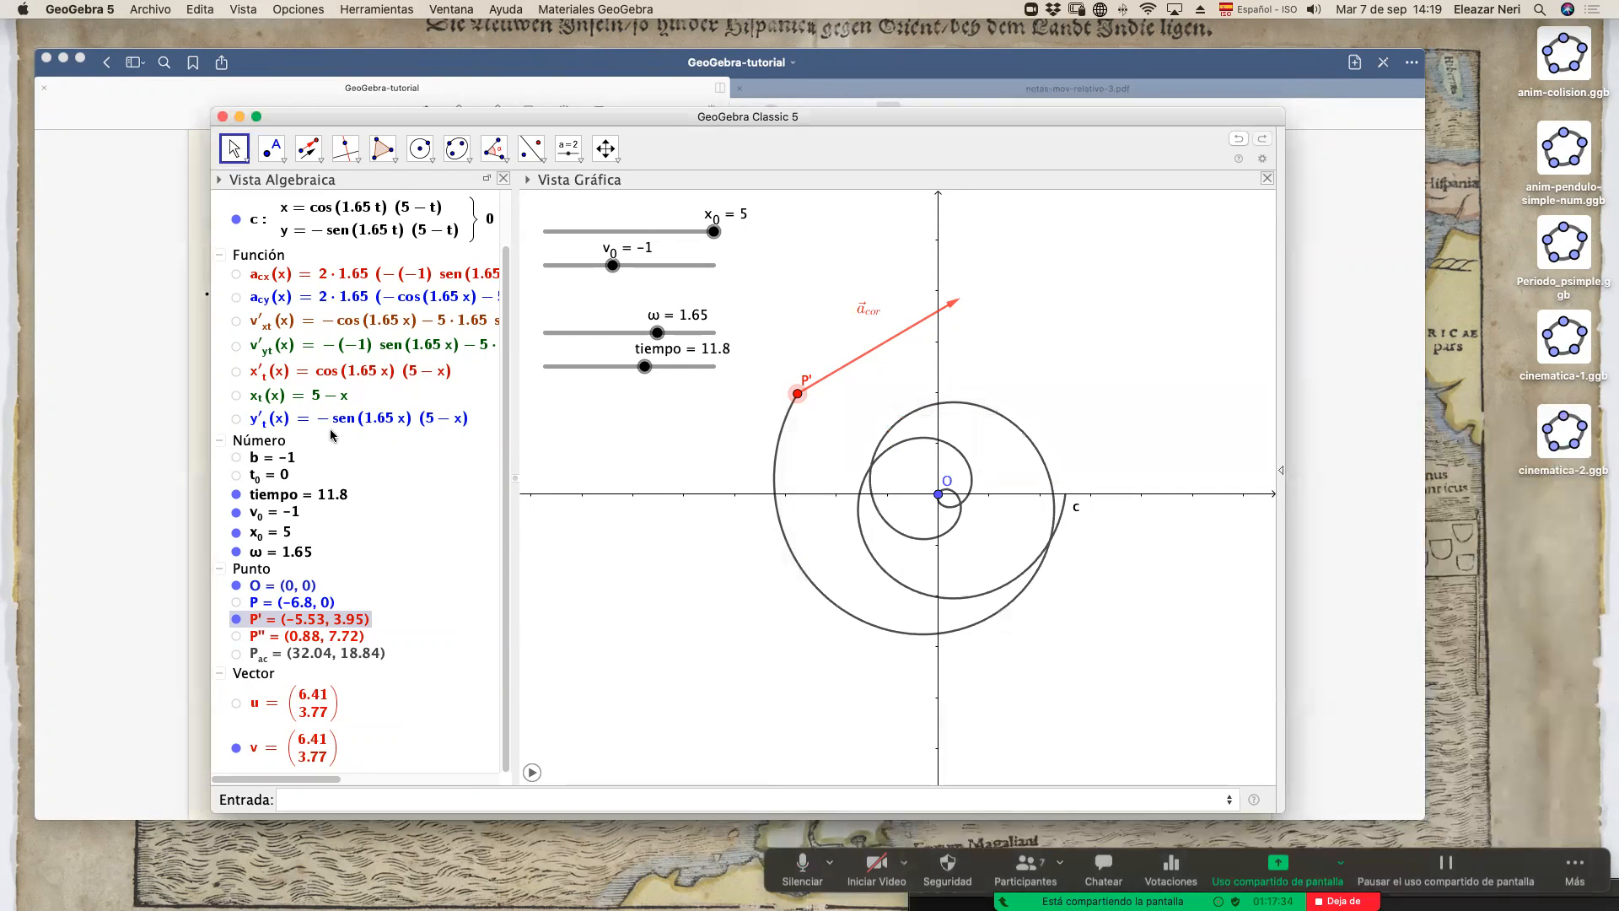
# Examine the definition of function a_{cx} in its redefinition and properties windows.
pyautogui.click(319, 275)
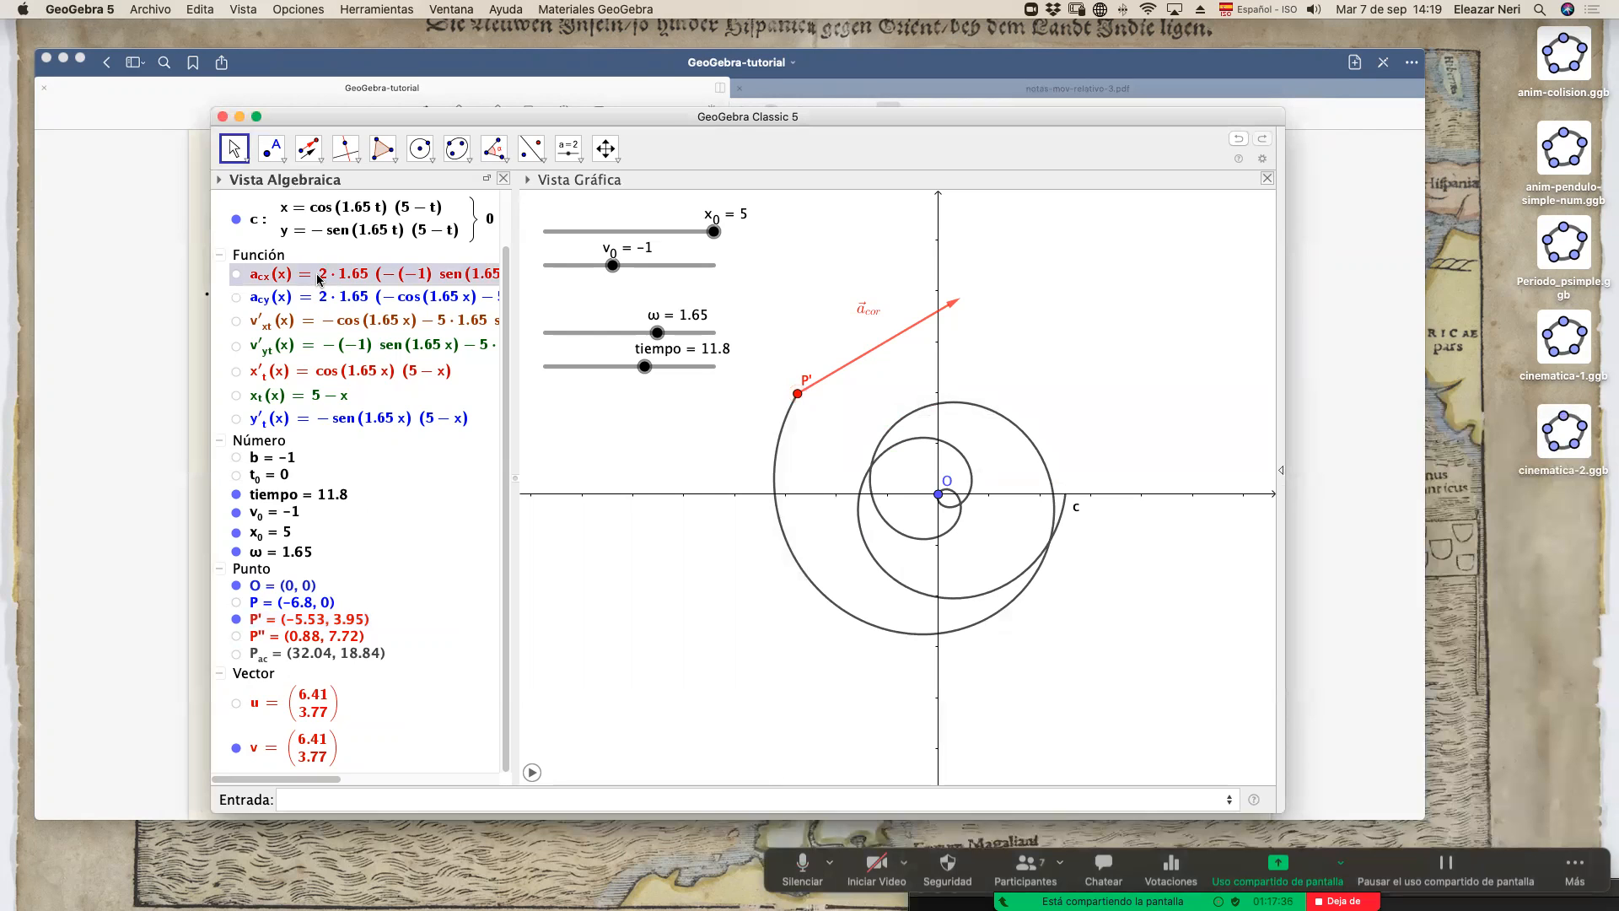
pyautogui.doubleClick(319, 274)
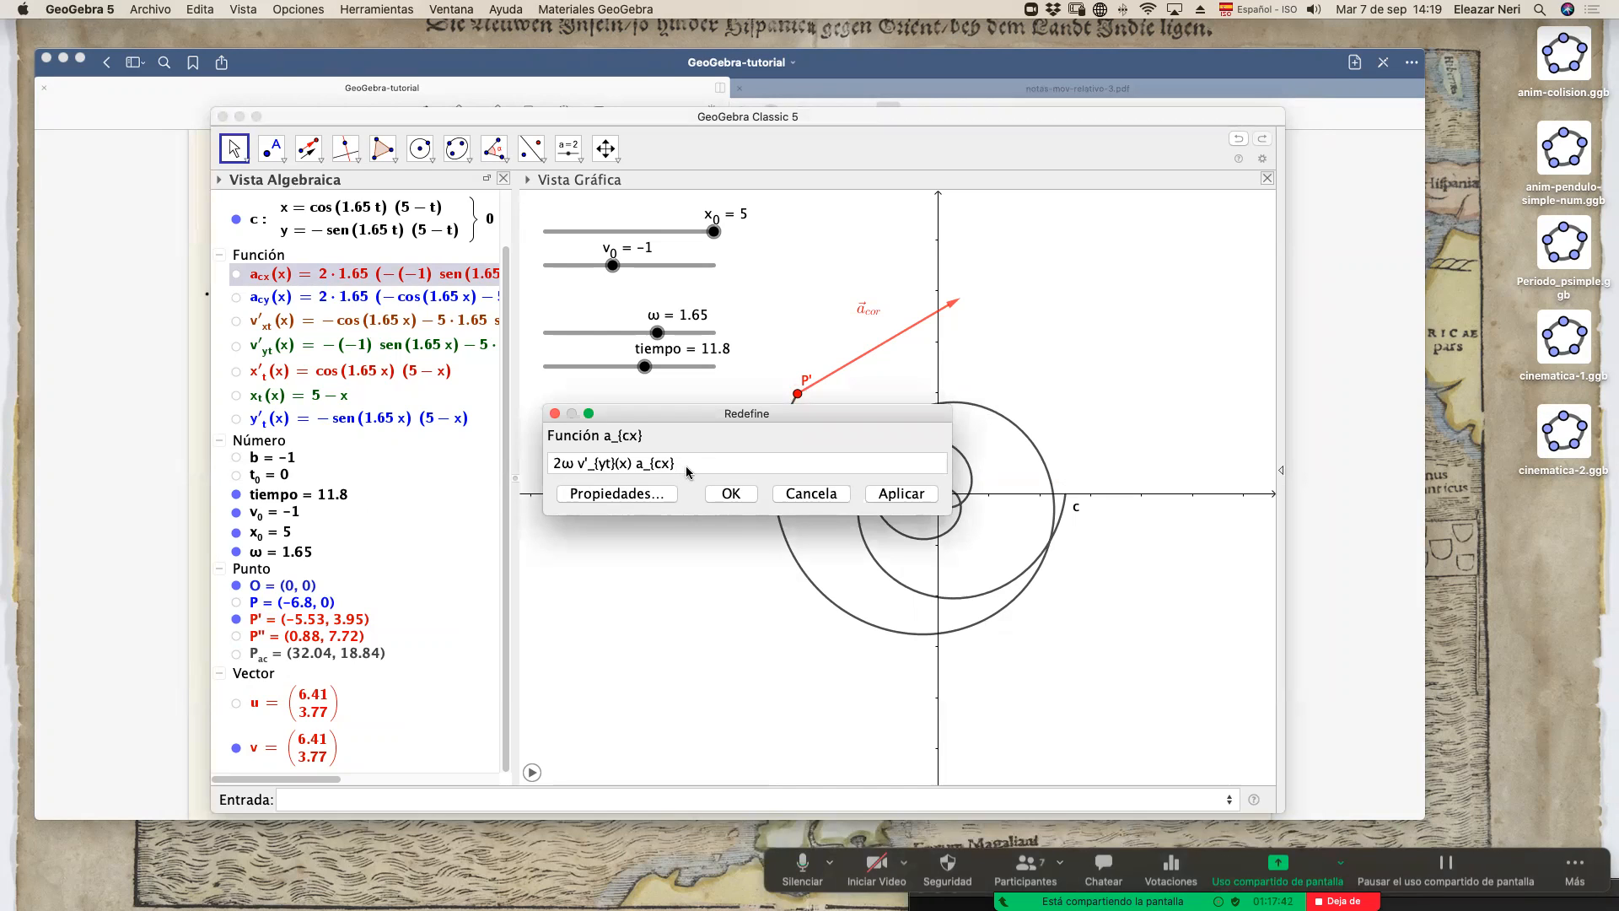
pyautogui.moveTo(659, 421); pyautogui.dragTo(684, 438)
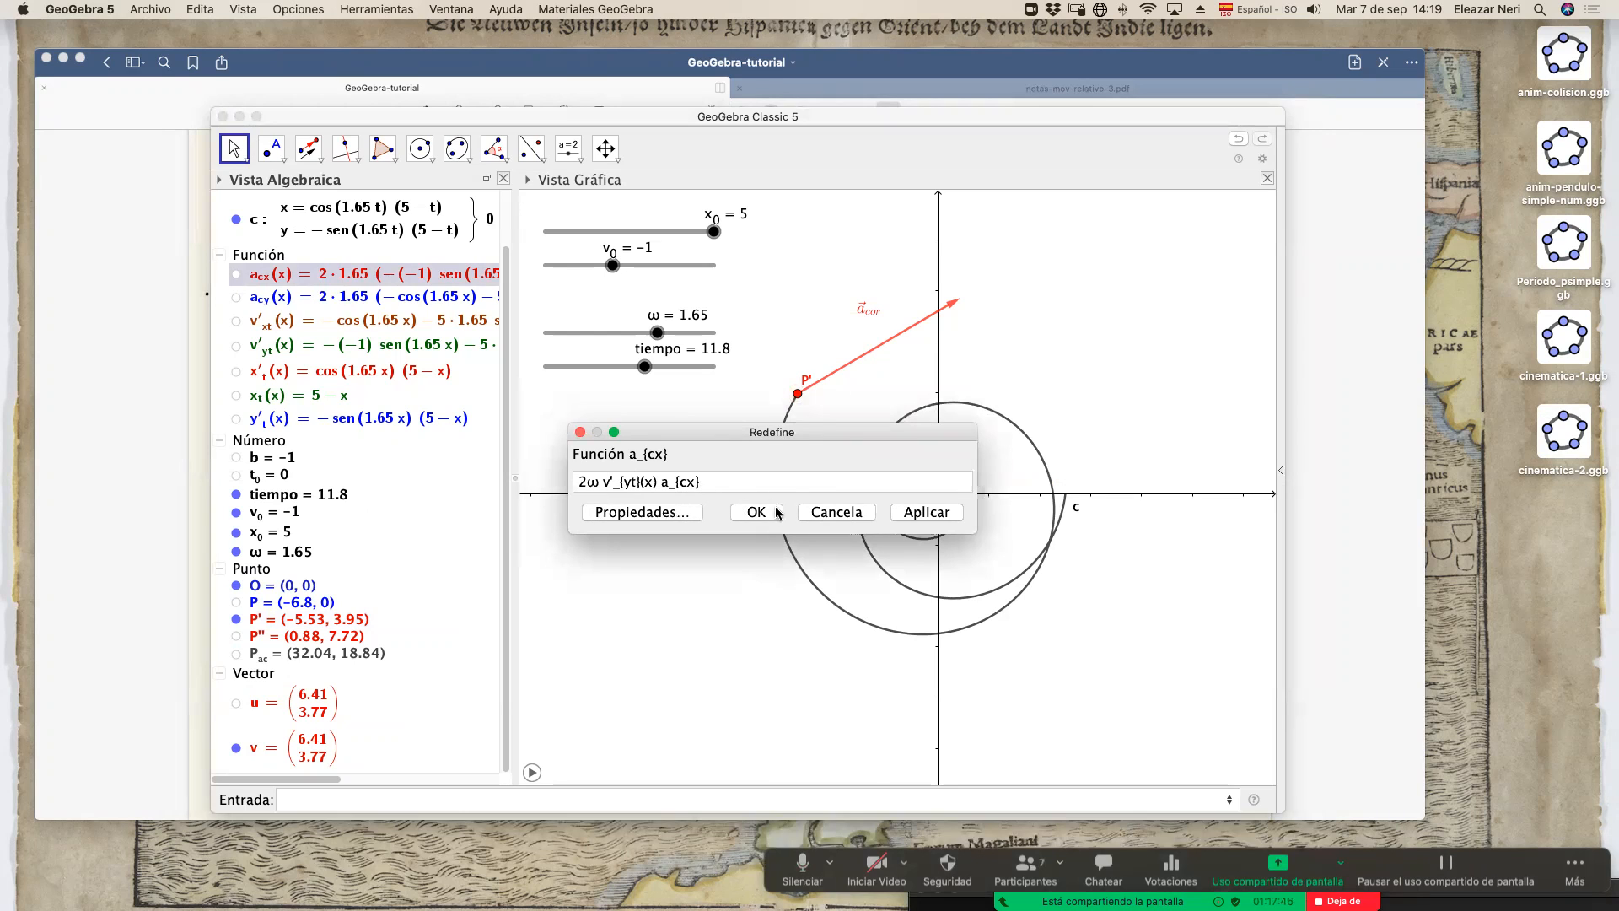
pyautogui.click(687, 514)
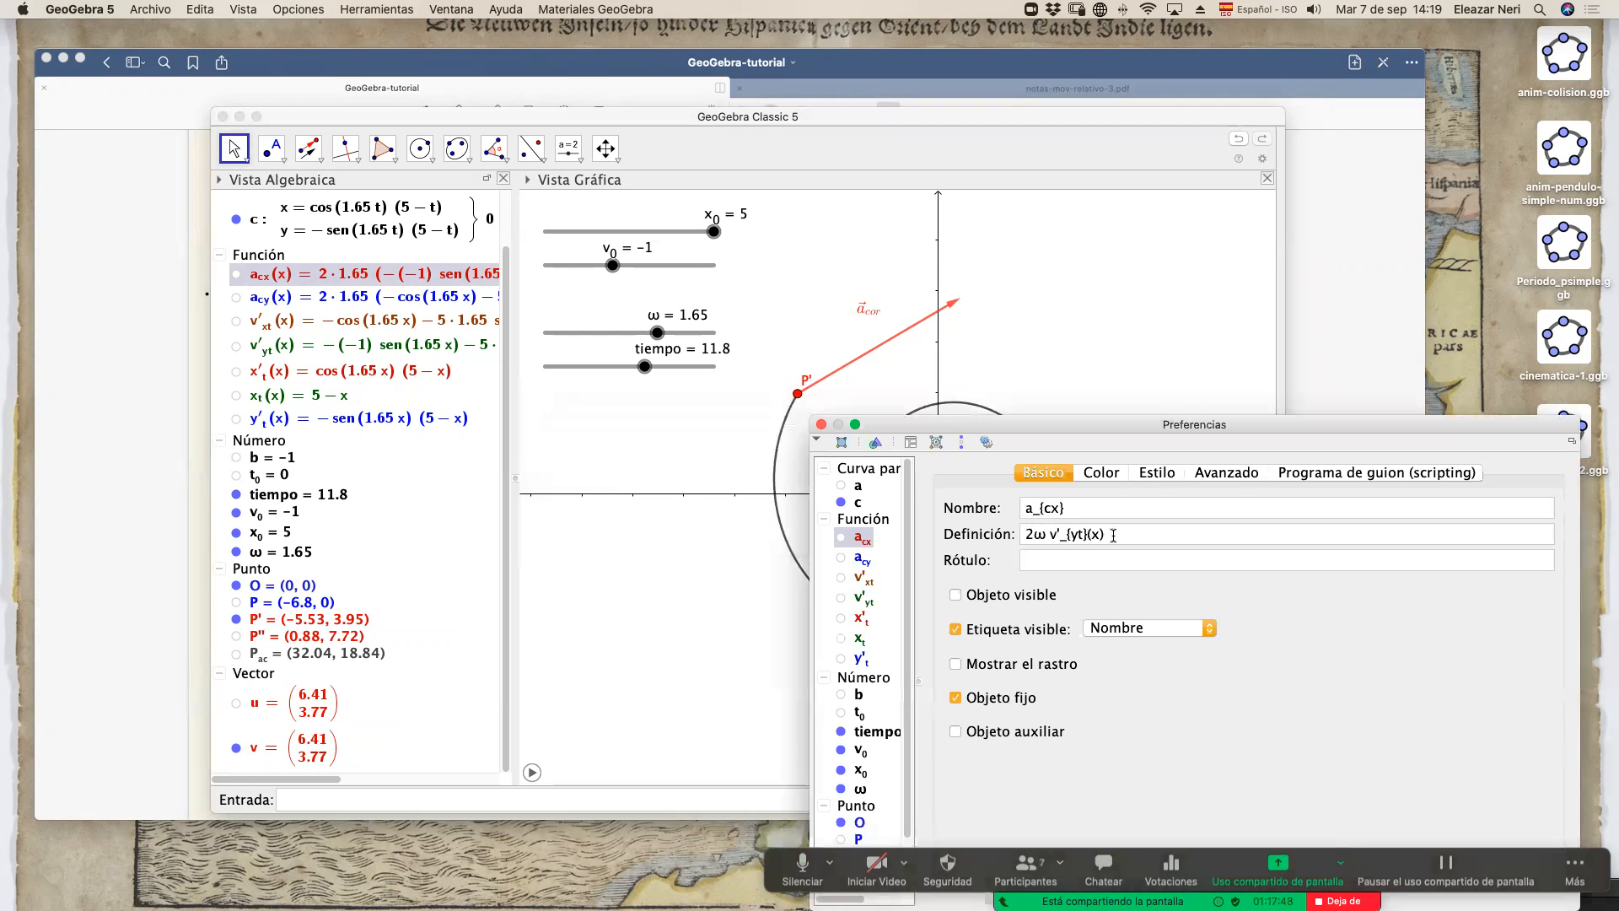
# Redefine function a_{cy} with a leading minus sign as -2ω v'_{xt}(x) and close the properties.
pyautogui.click(860, 557)
pyautogui.click(1028, 534)
pyautogui.write('-')
pyautogui.press('Return')
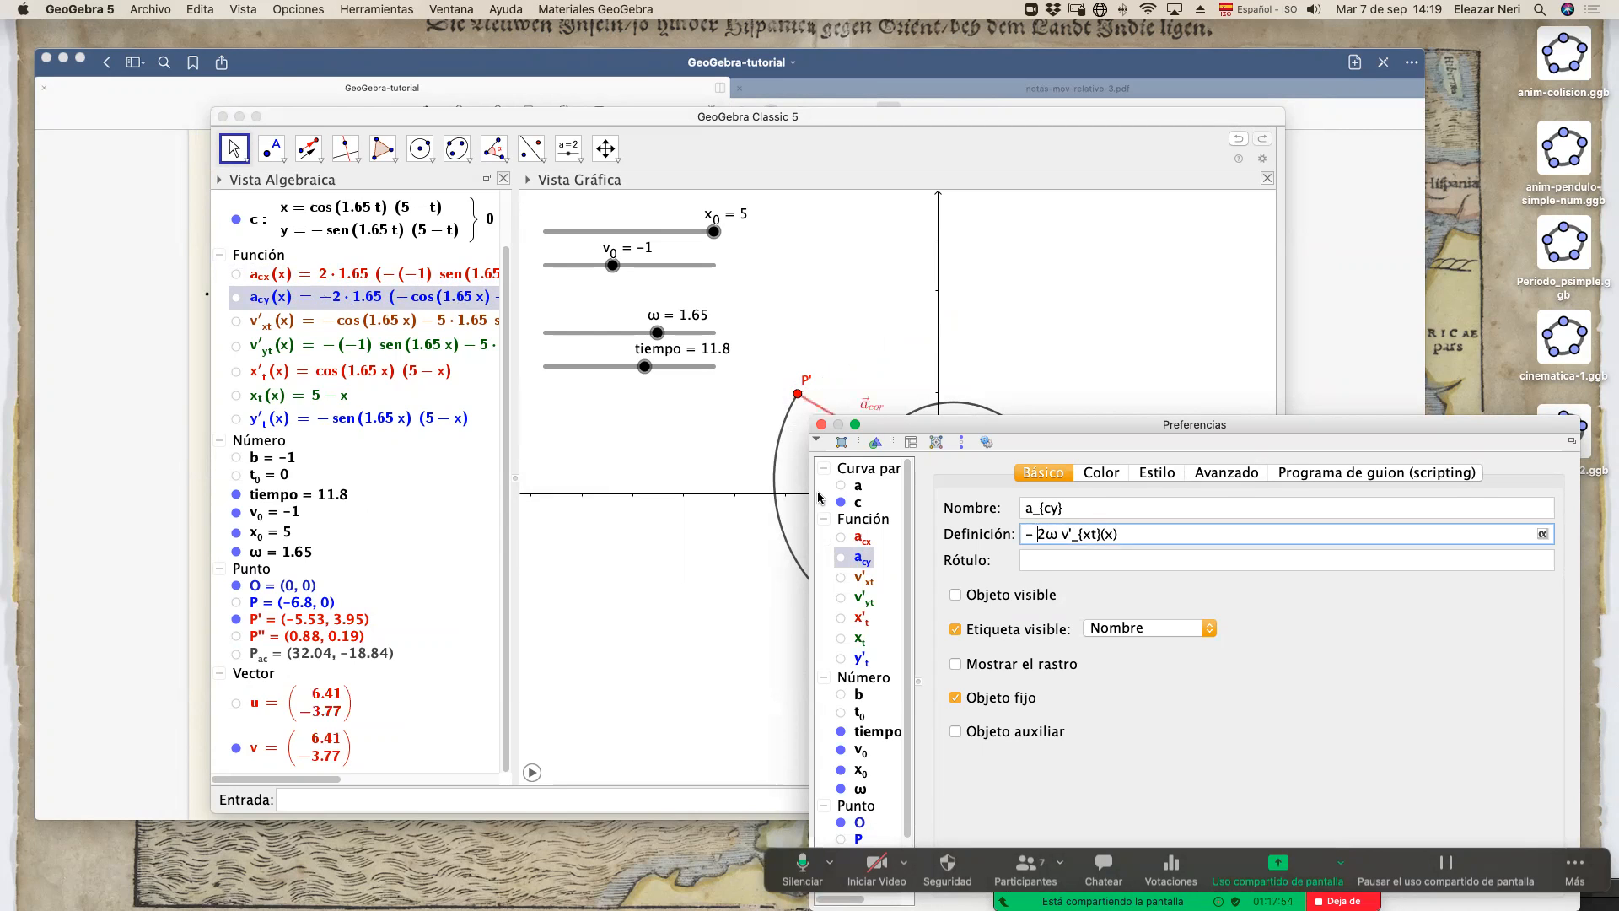
pyautogui.click(821, 426)
# Rewind tiempo and animate the motion with the Coriolis vector, pausing at tiempo 14.06 and again at 9.94.
pyautogui.moveTo(644, 367); pyautogui.dragTo(589, 368)
pyautogui.click(532, 772)
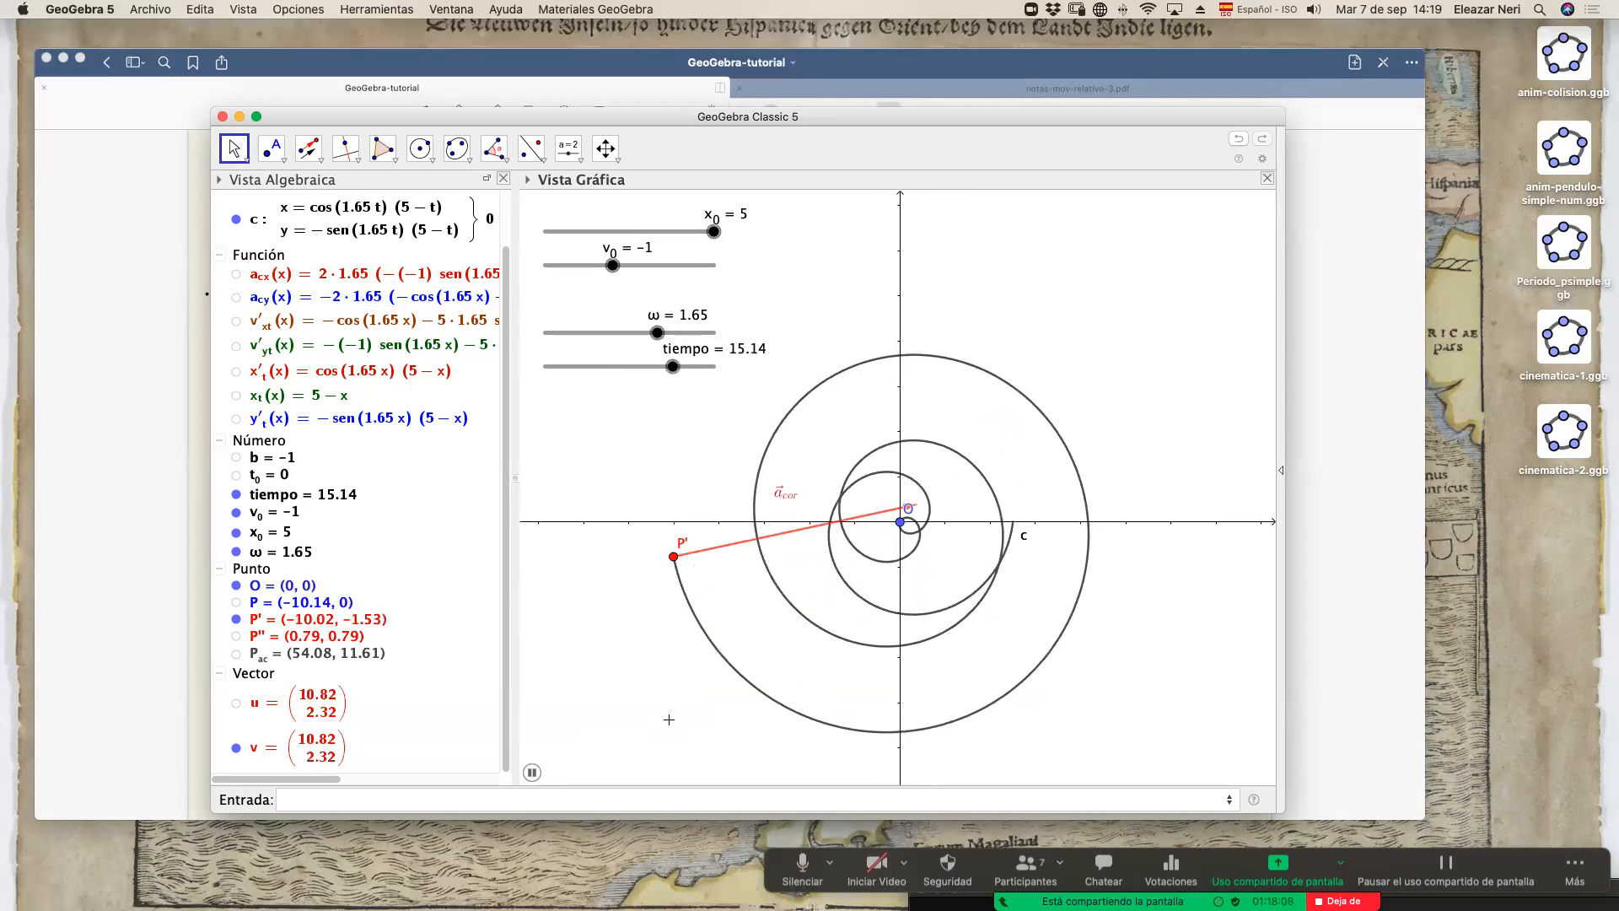
pyautogui.scroll(-5, 669, 720)
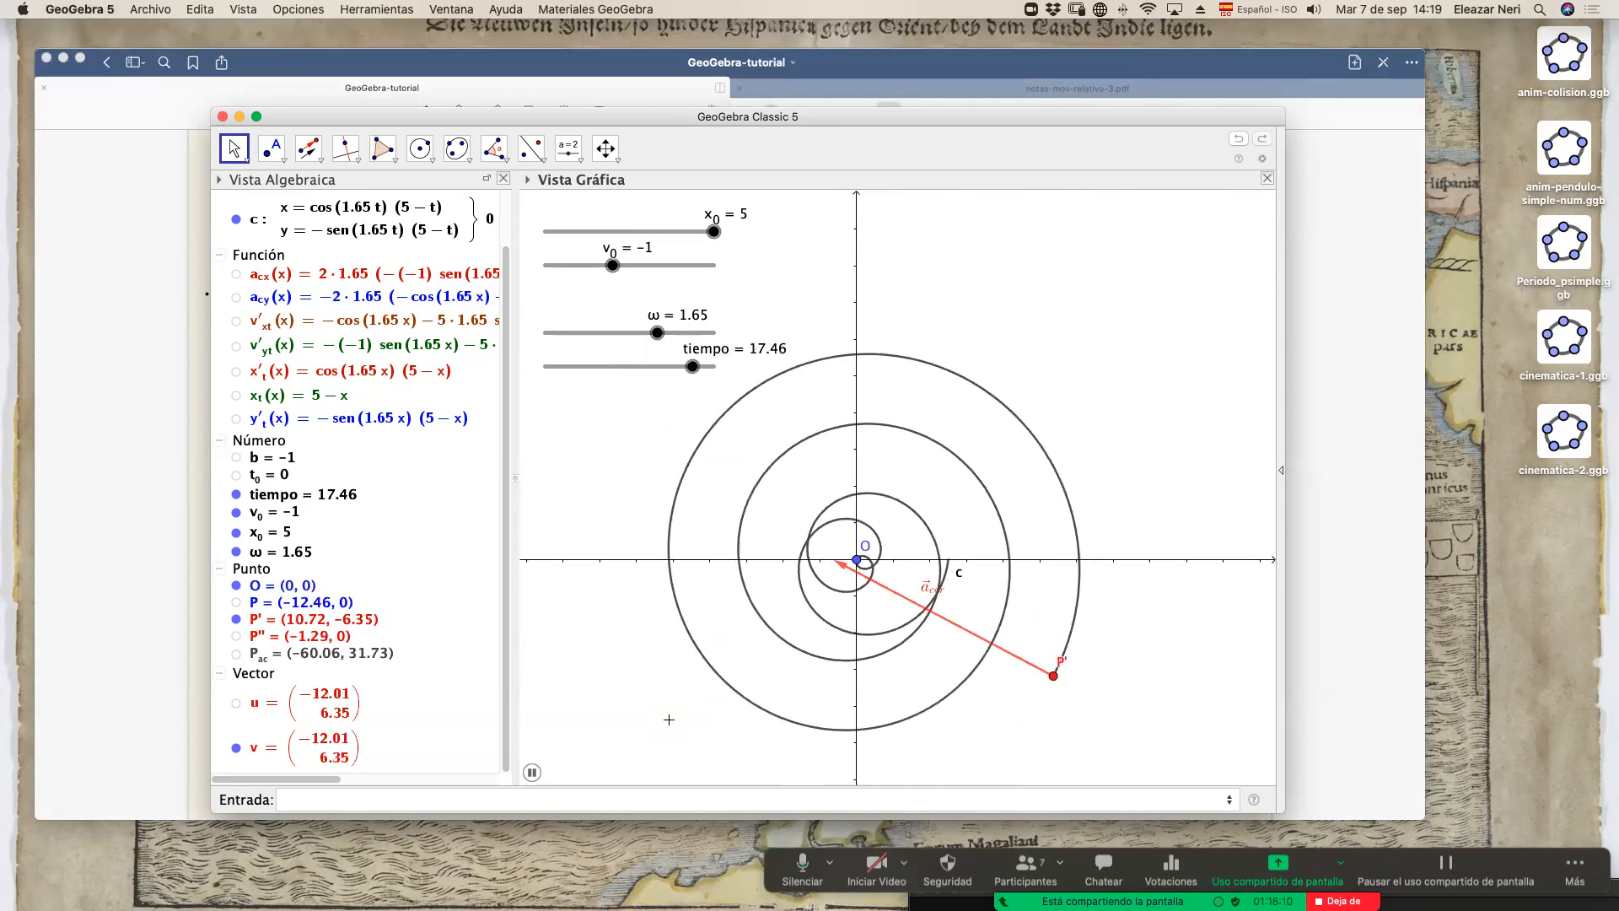
pyautogui.moveTo(608, 526); pyautogui.dragTo(711, 462)
pyautogui.scroll(-3, 691, 599)
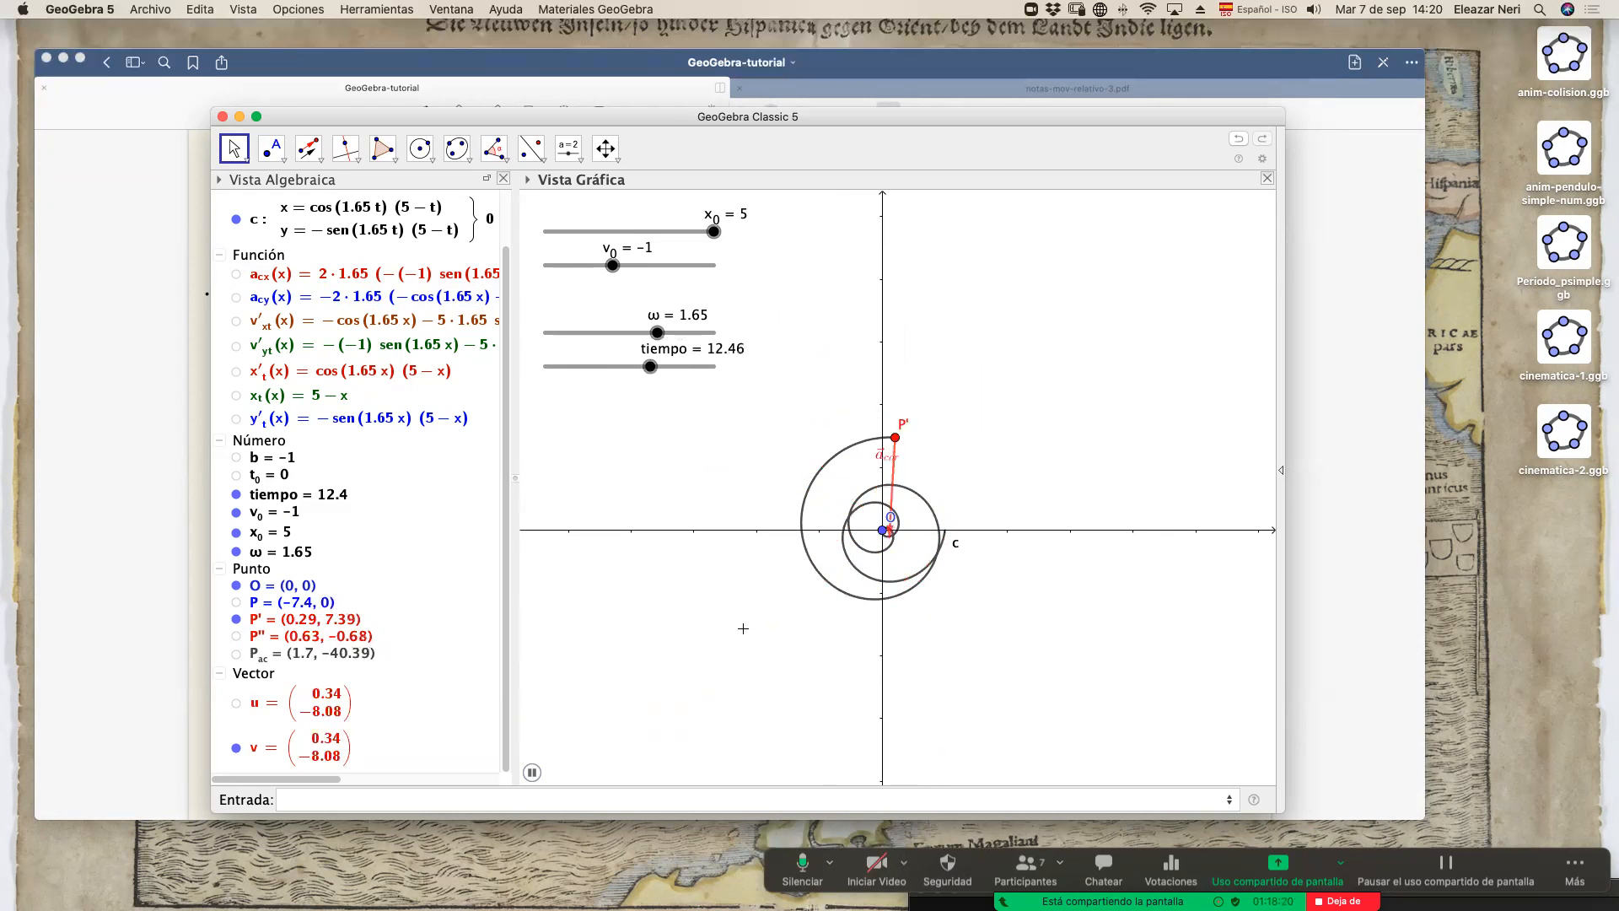
pyautogui.click(936, 635)
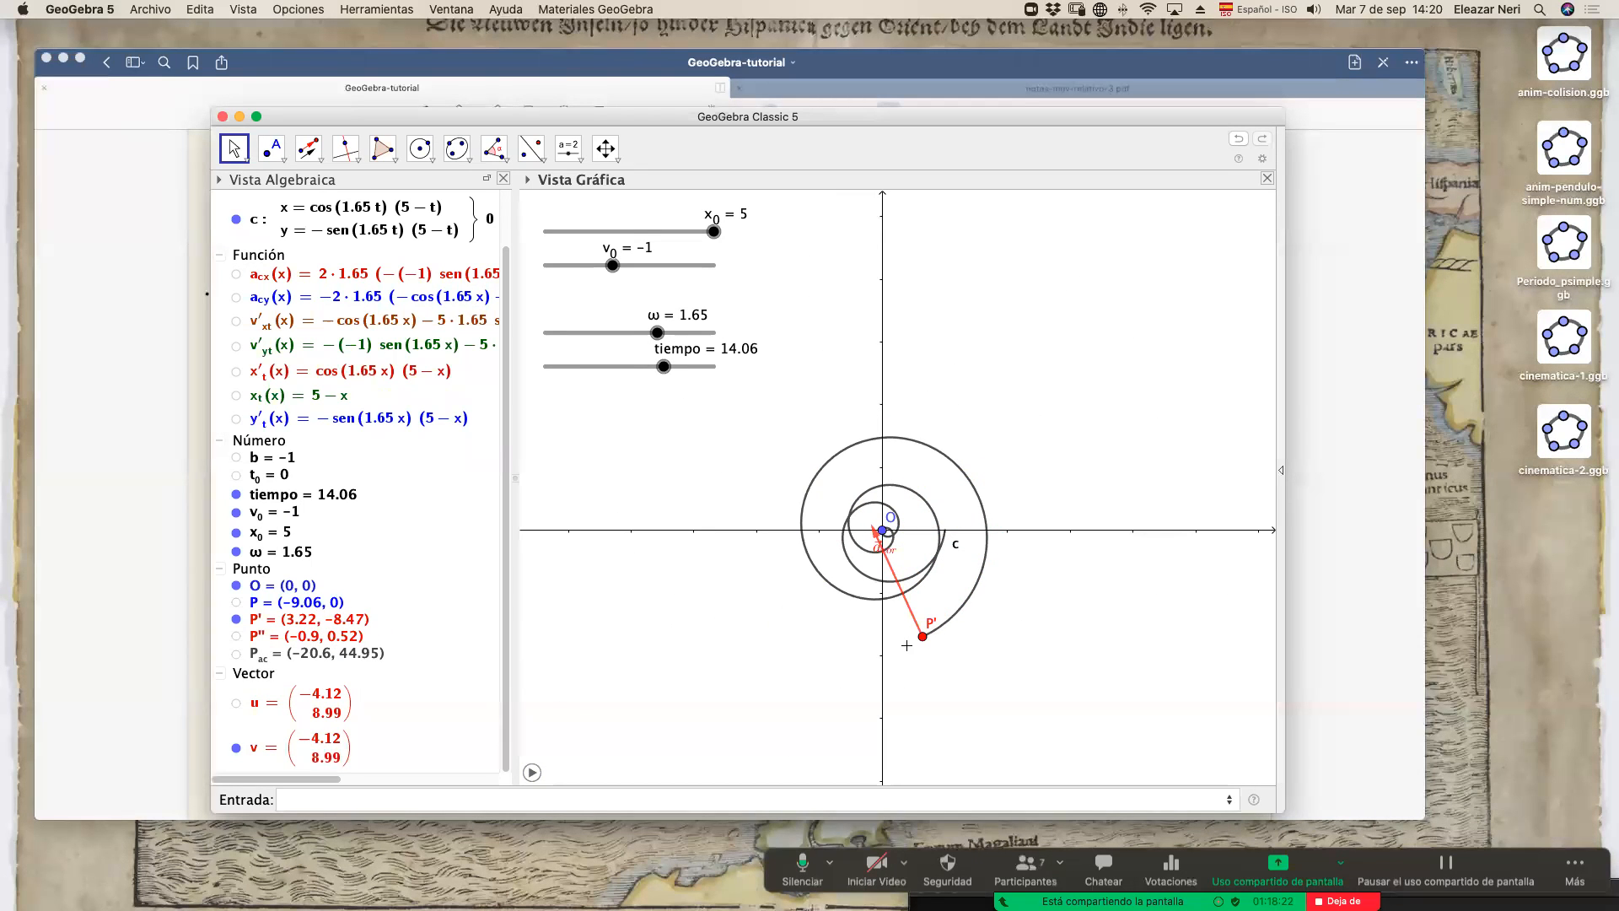
pyautogui.moveTo(923, 655)
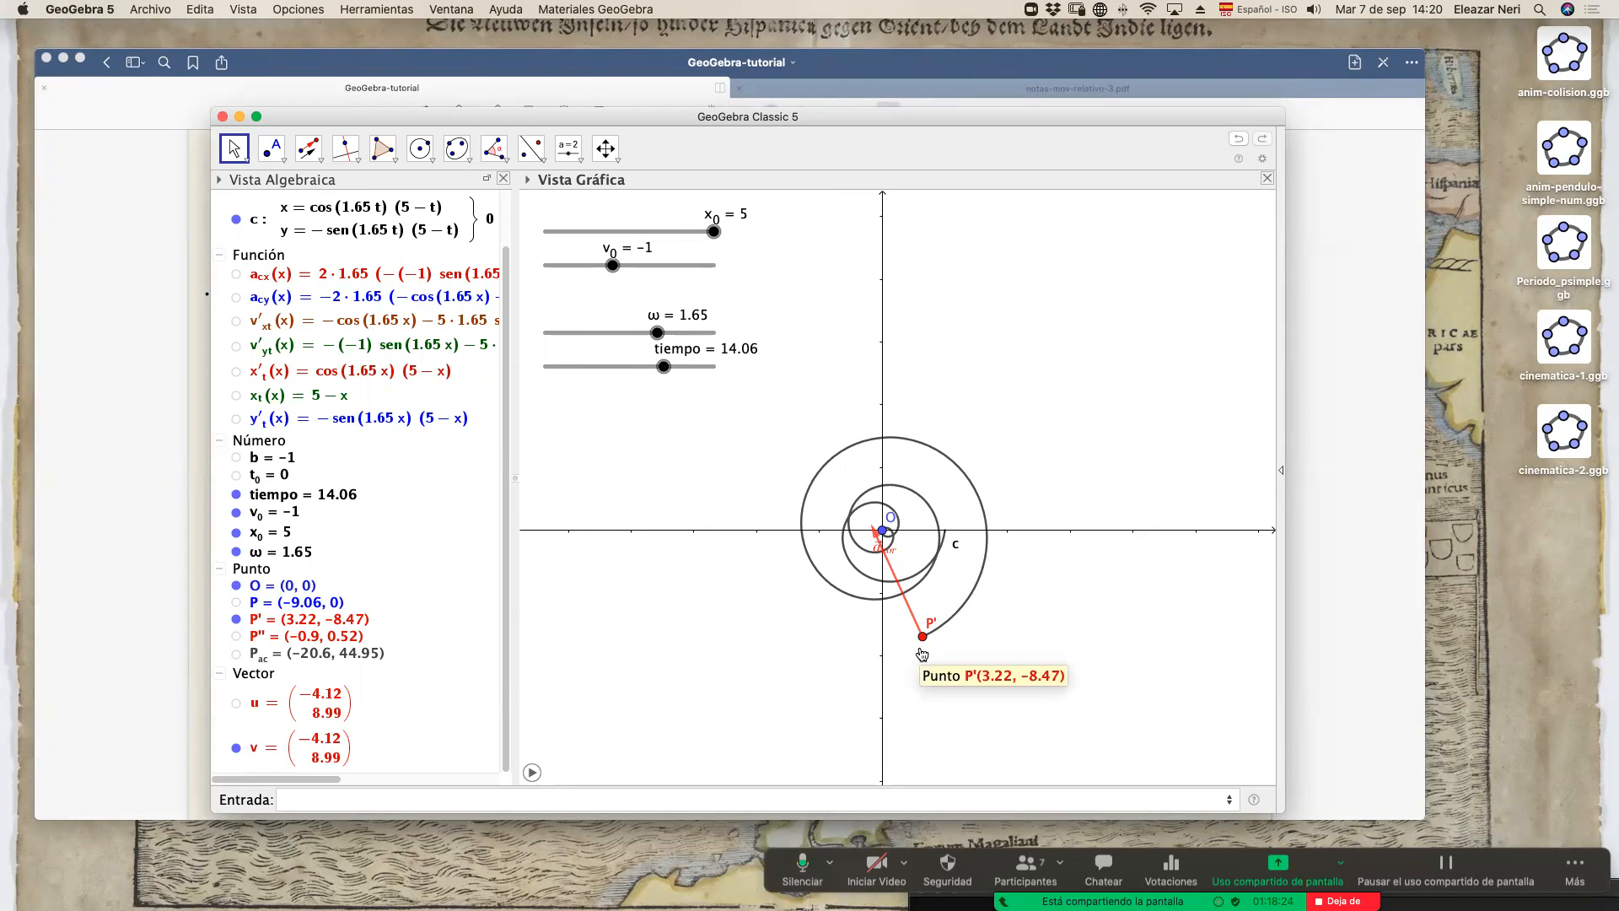
pyautogui.click(533, 773)
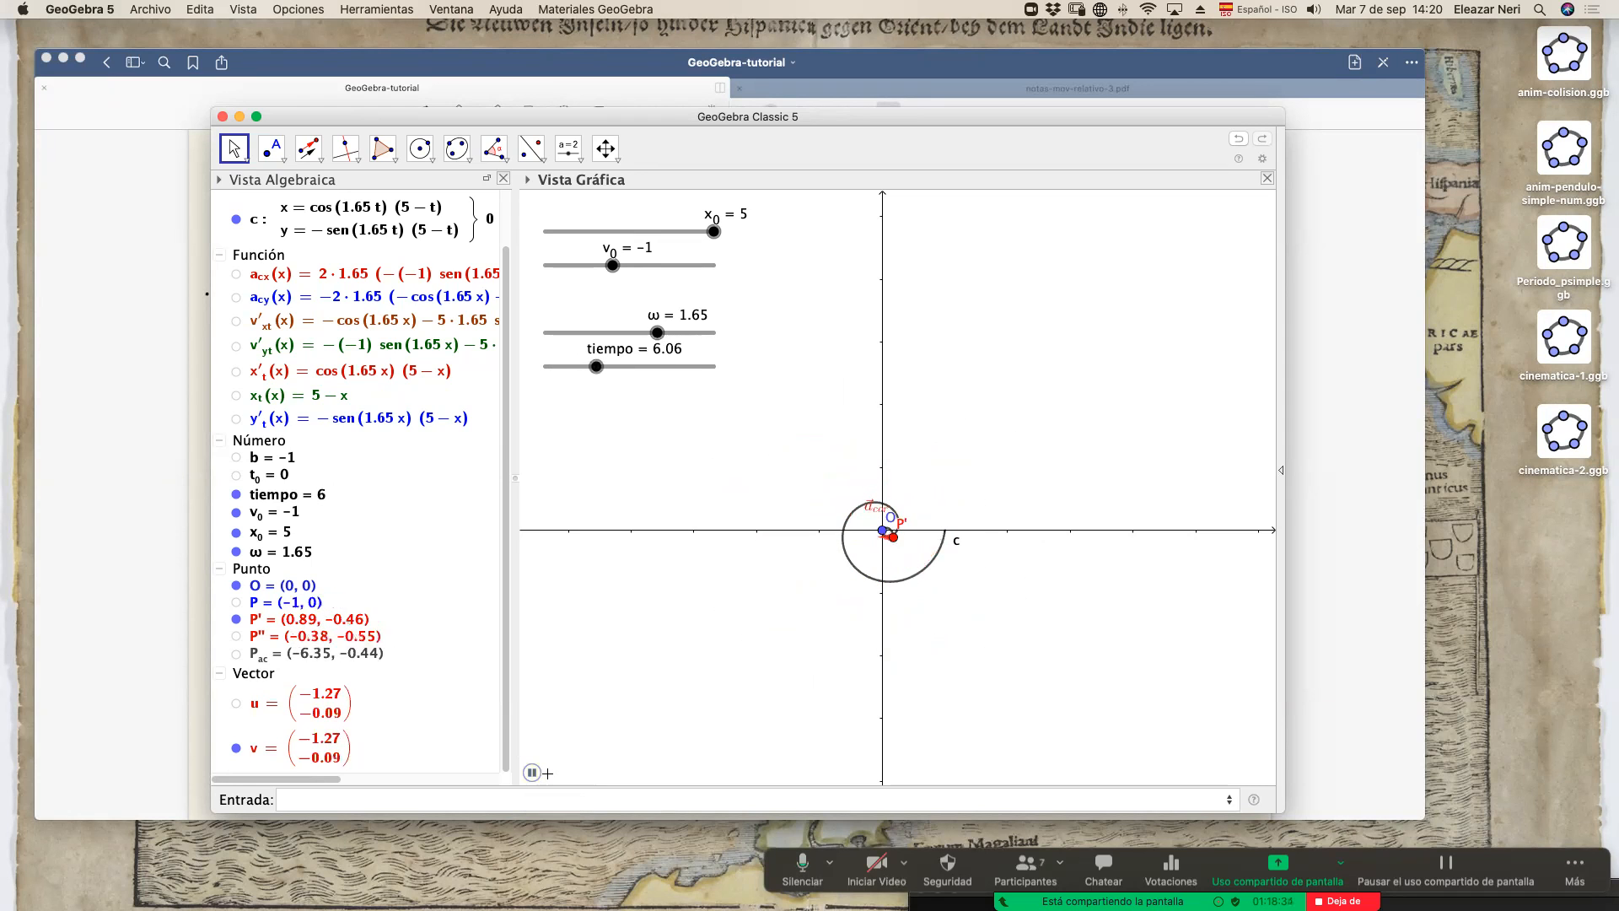
pyautogui.click(532, 772)
# Switch to GoodNotes and review the direction figure and Coriolis acceleration equations in notas-mov-relativo-3.pdf.
pyautogui.click(854, 88)
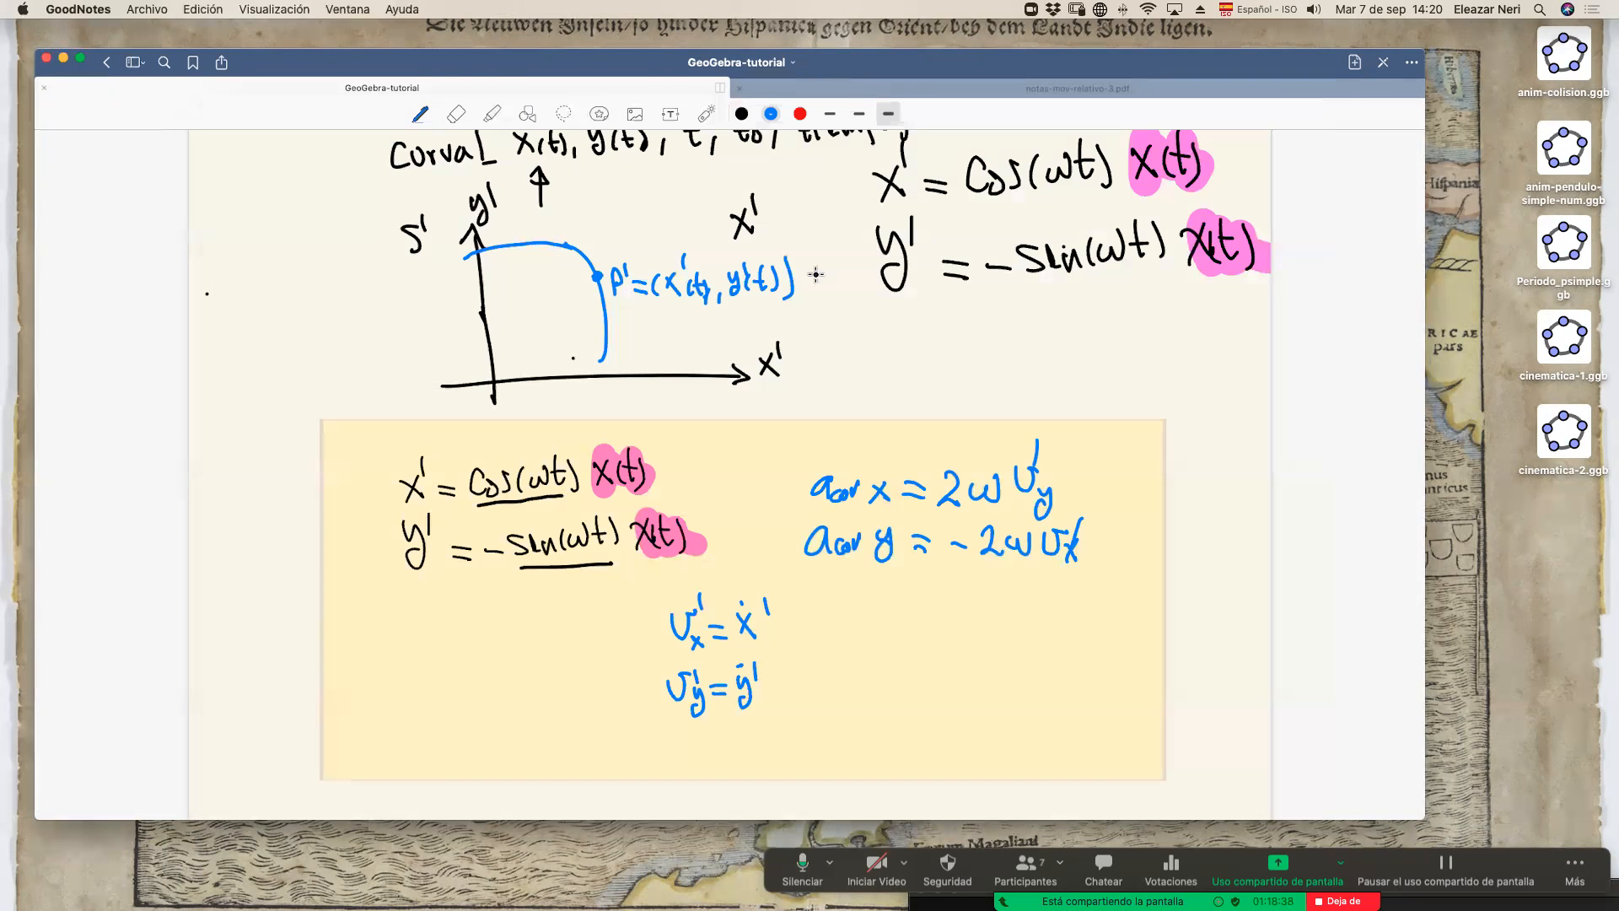
pyautogui.click(856, 88)
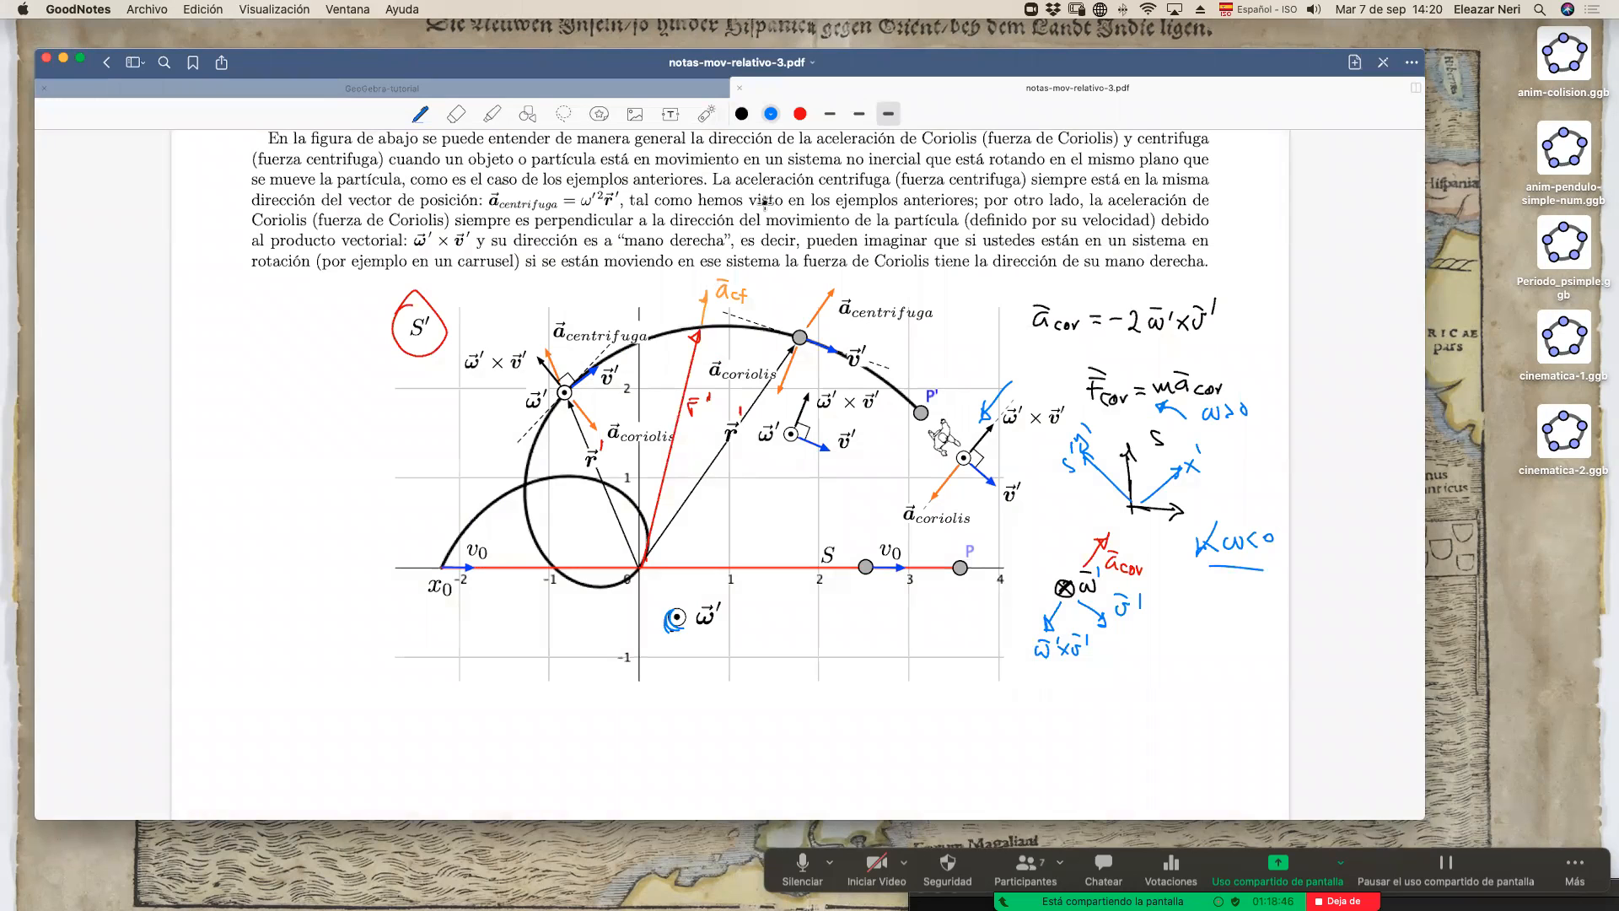
pyautogui.scroll(10, 650, 518)
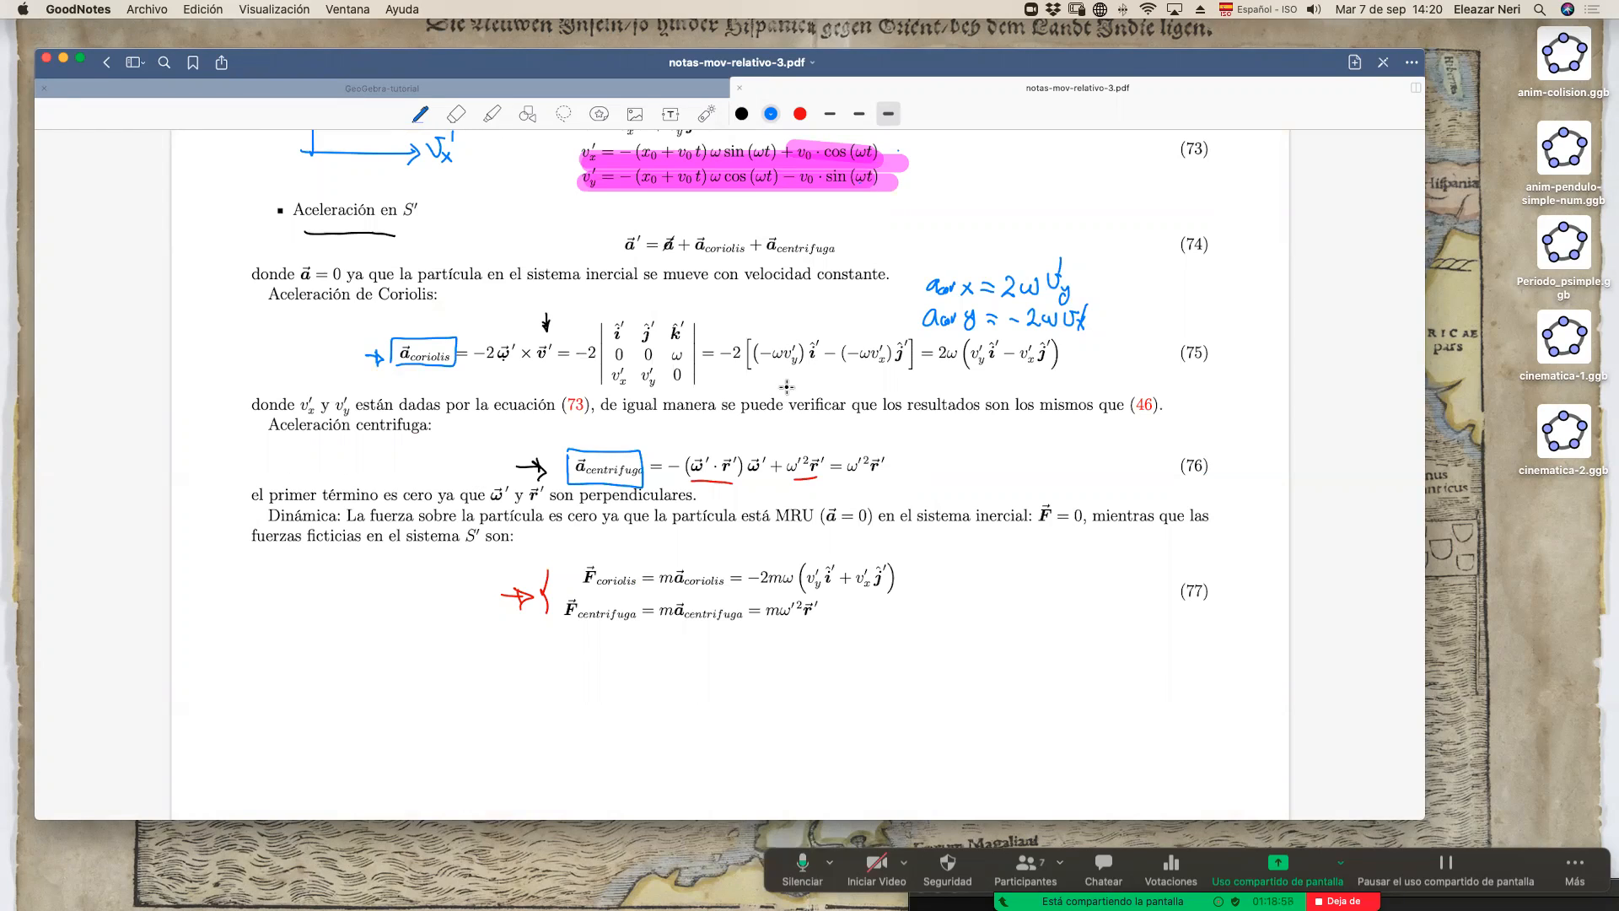
# Return to GeoGebra and examine the direction of the Coriolis vector at point P' relative to the curve.
pyautogui.hotkey('ctrl', 'Up')
pyautogui.click(603, 377)
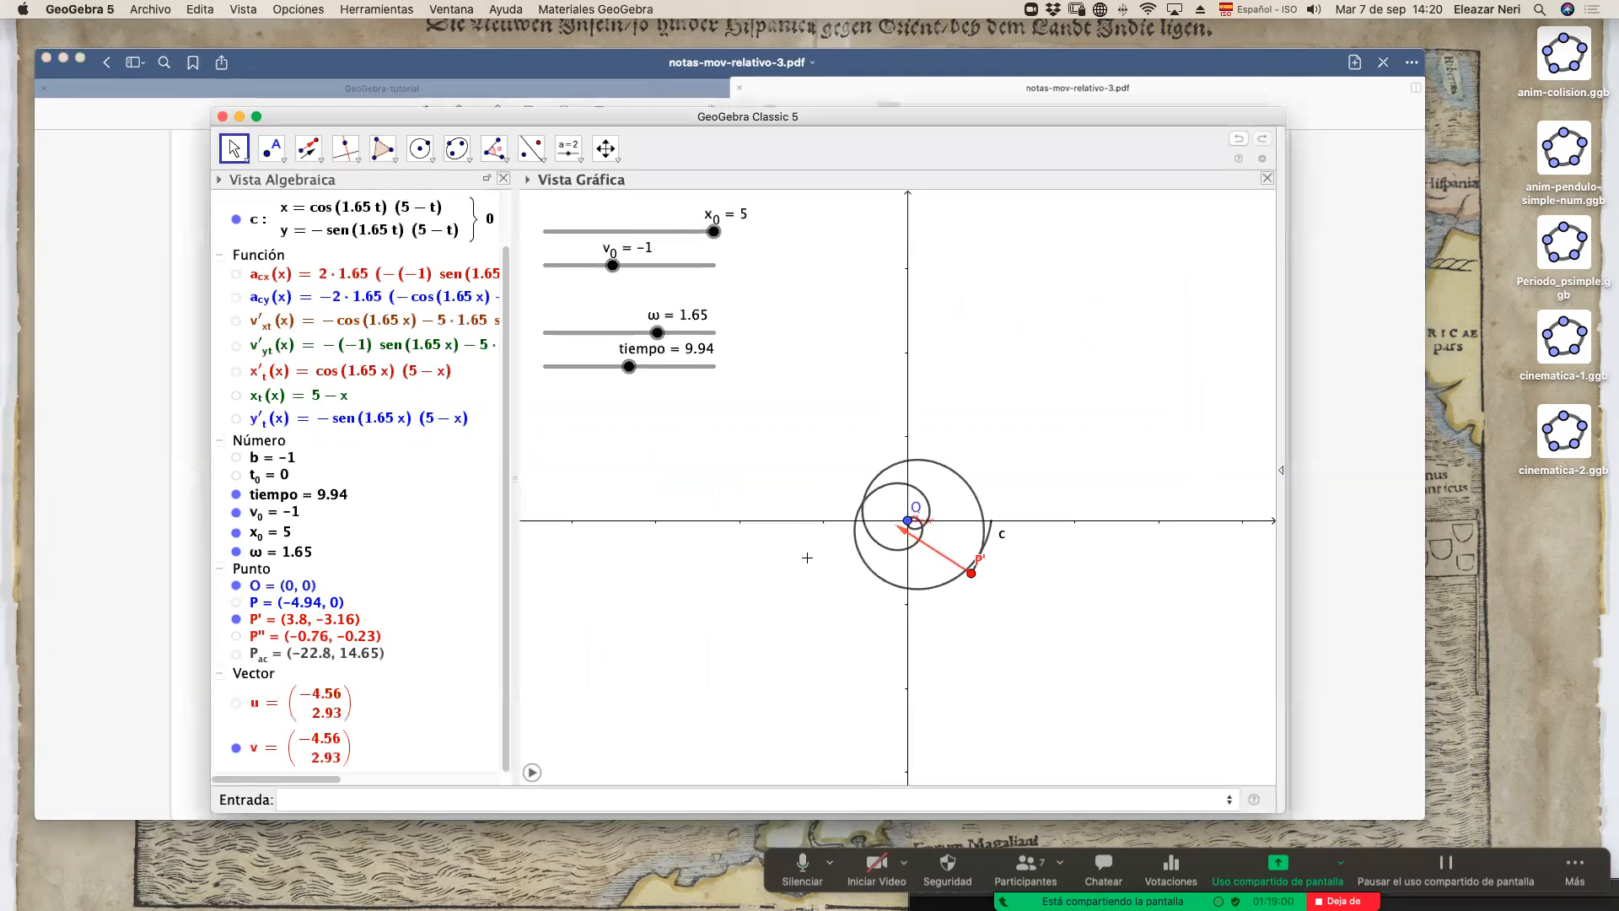
pyautogui.scroll(5, 812, 567)
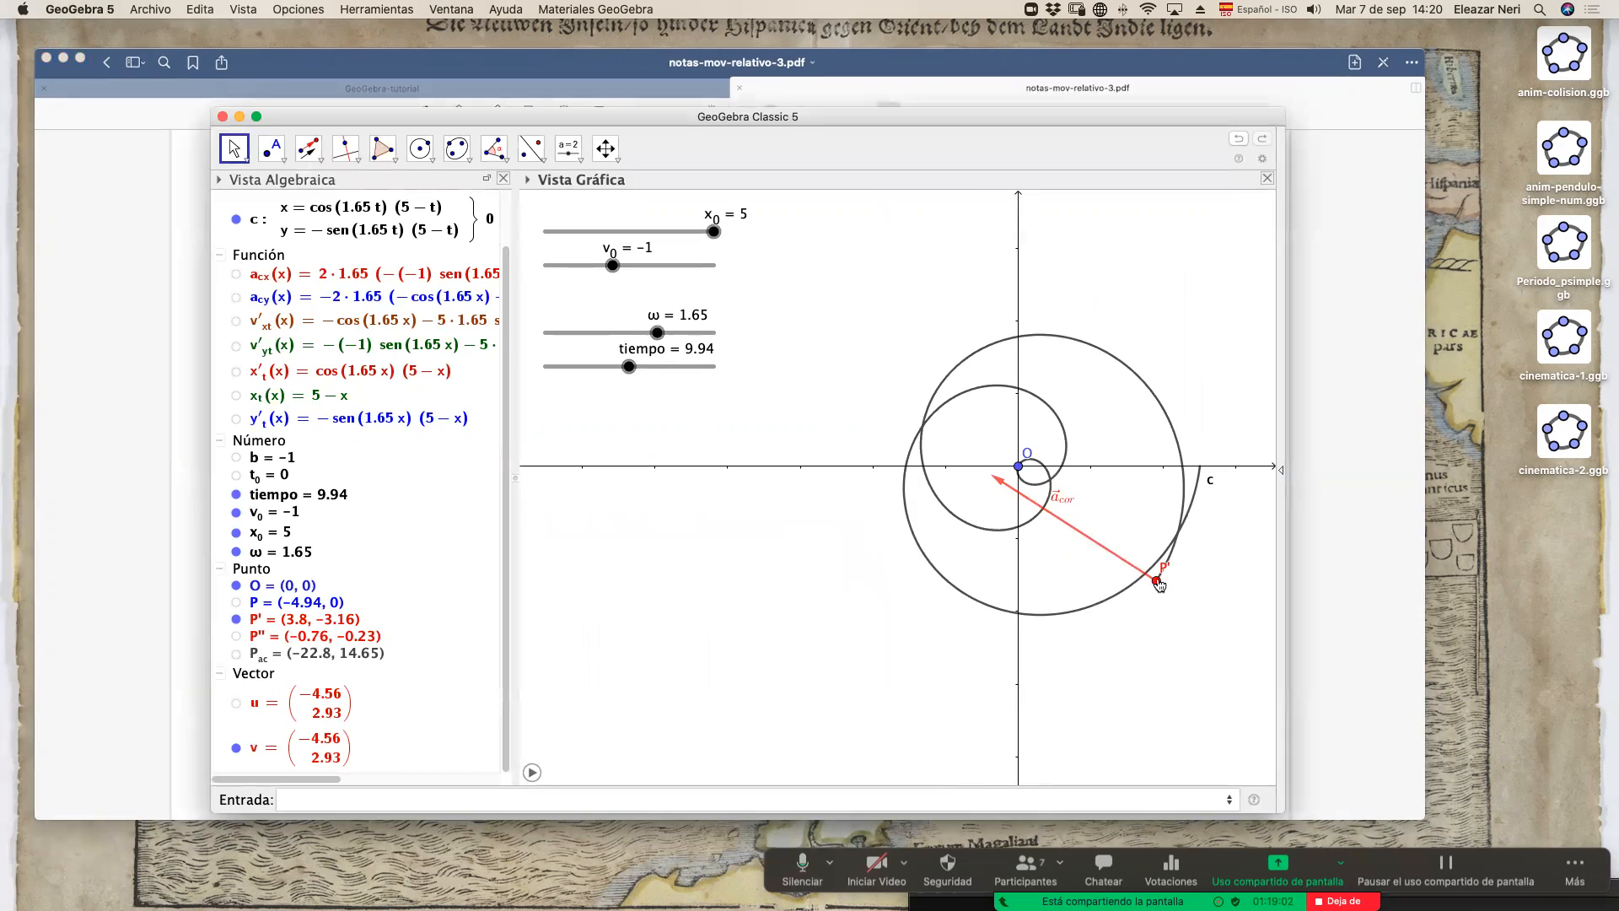
pyautogui.moveTo(1154, 586)
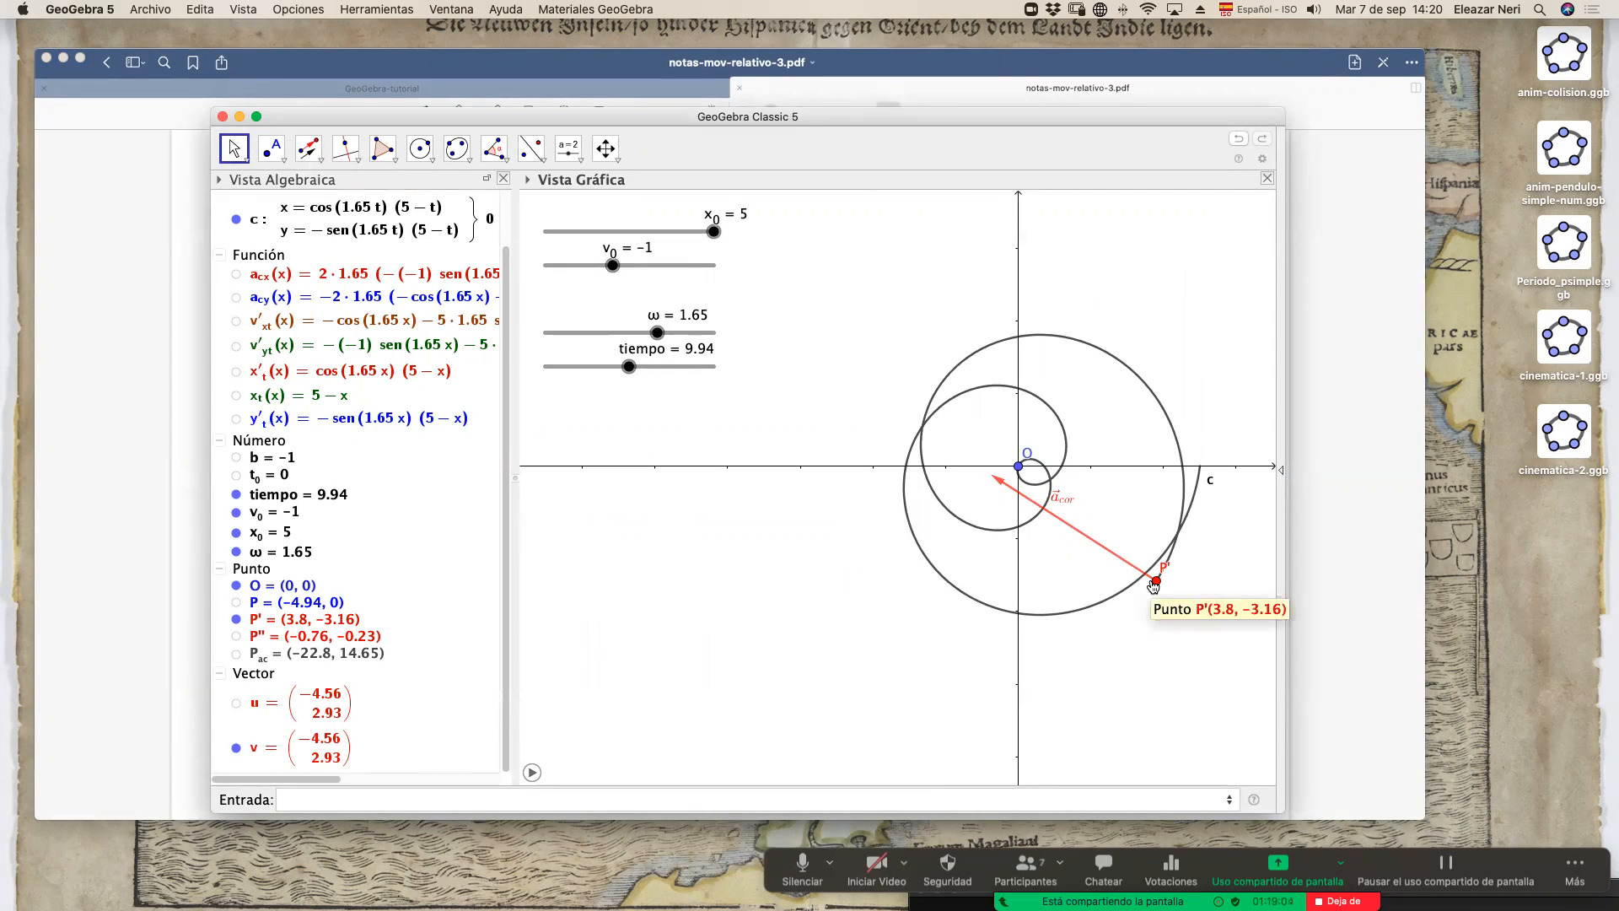
pyautogui.moveTo(1029, 478)
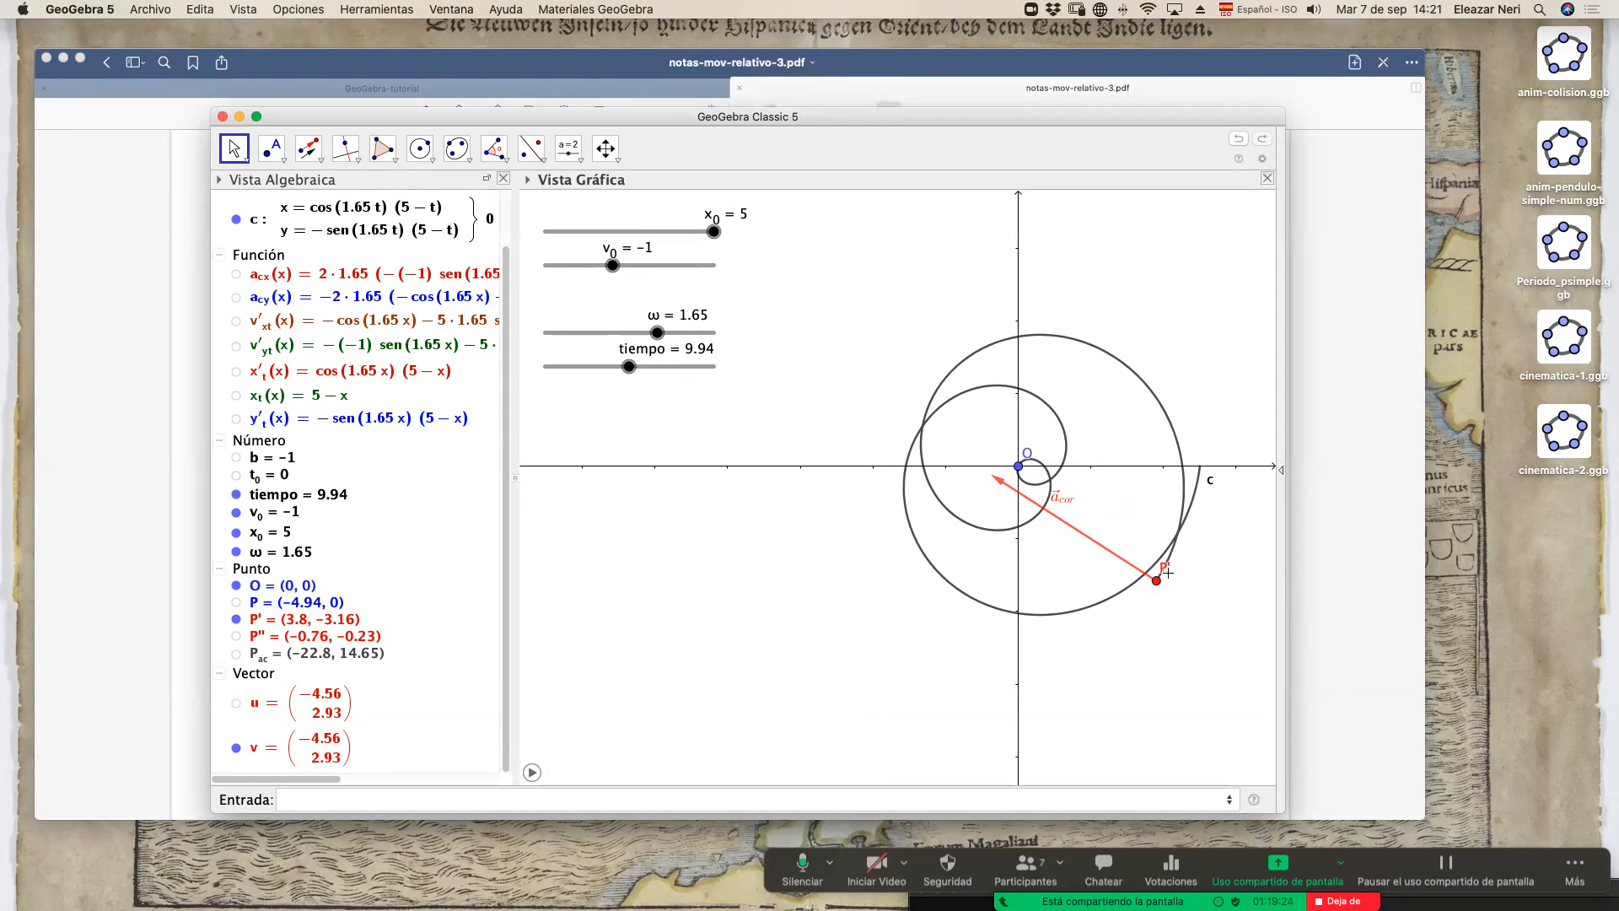
pyautogui.click(1065, 523)
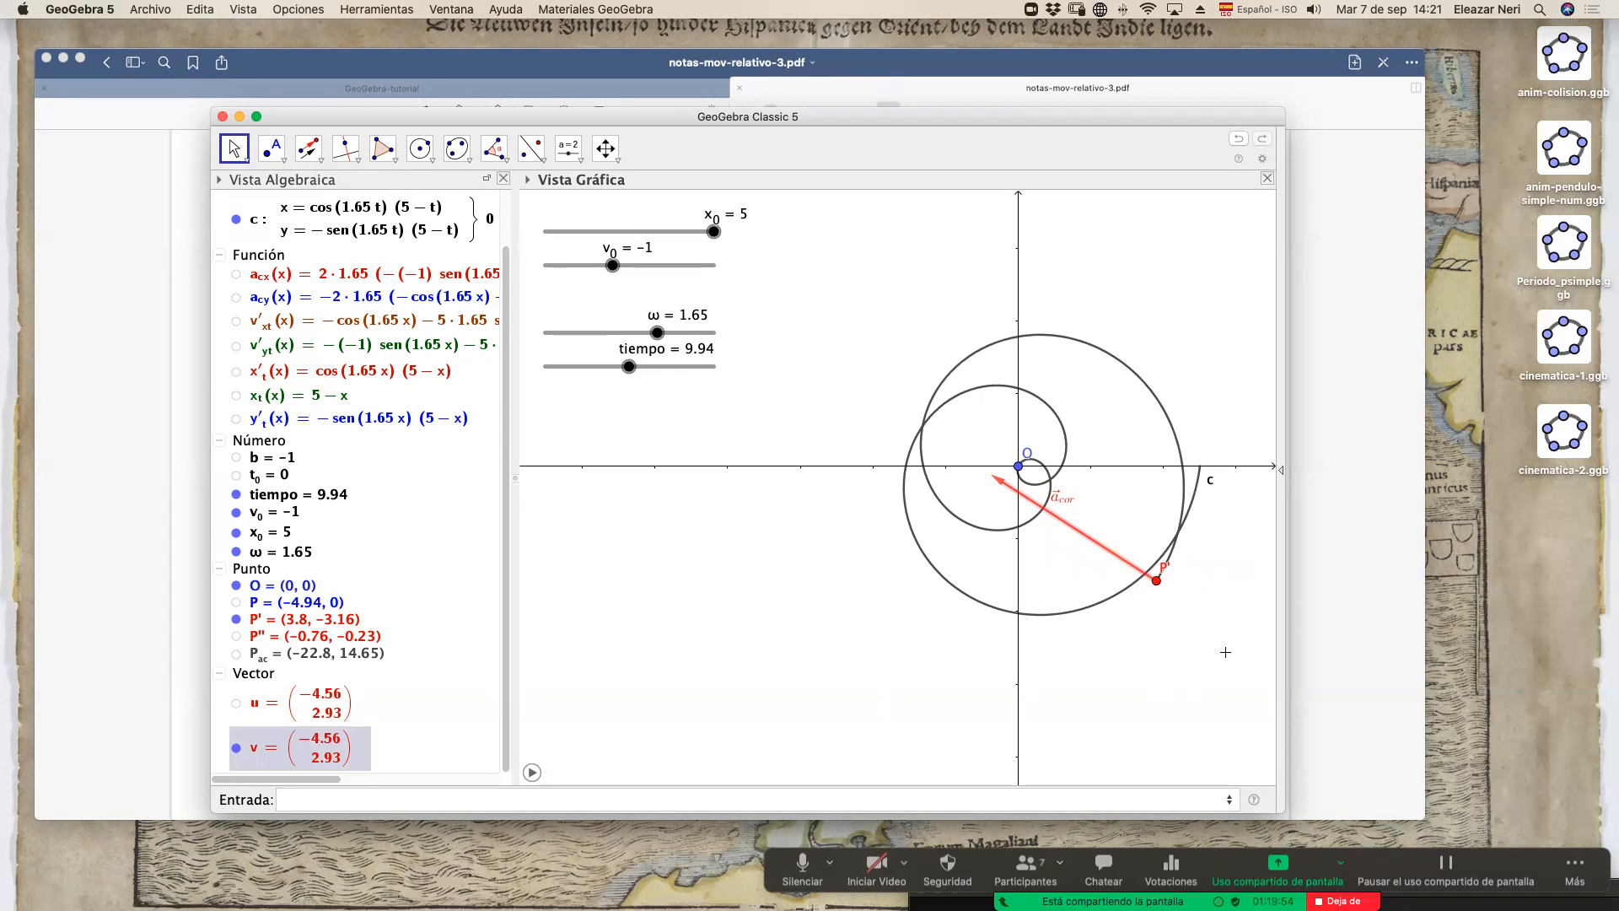
# Recheck the Coriolis and centrifugal acceleration equations in the GoodNotes document, and go back to GeoGebra.
pyautogui.hotkey('ctrl', 'Up')
pyautogui.click(1116, 596)
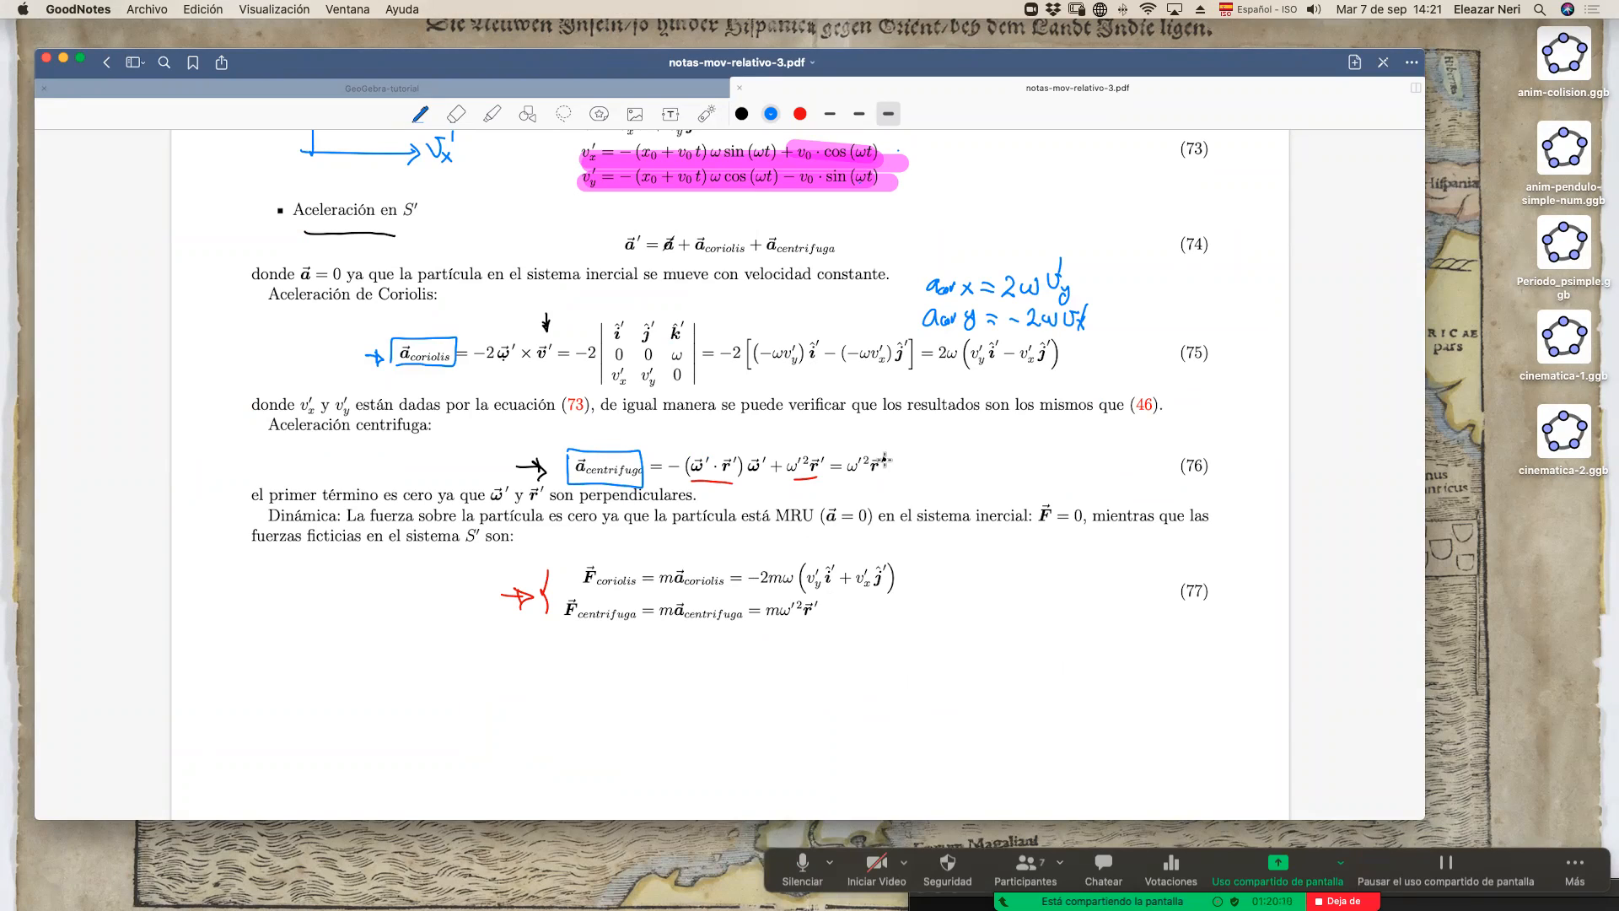
pyautogui.hotkey('ctrl', 'Up')
pyautogui.click(687, 322)
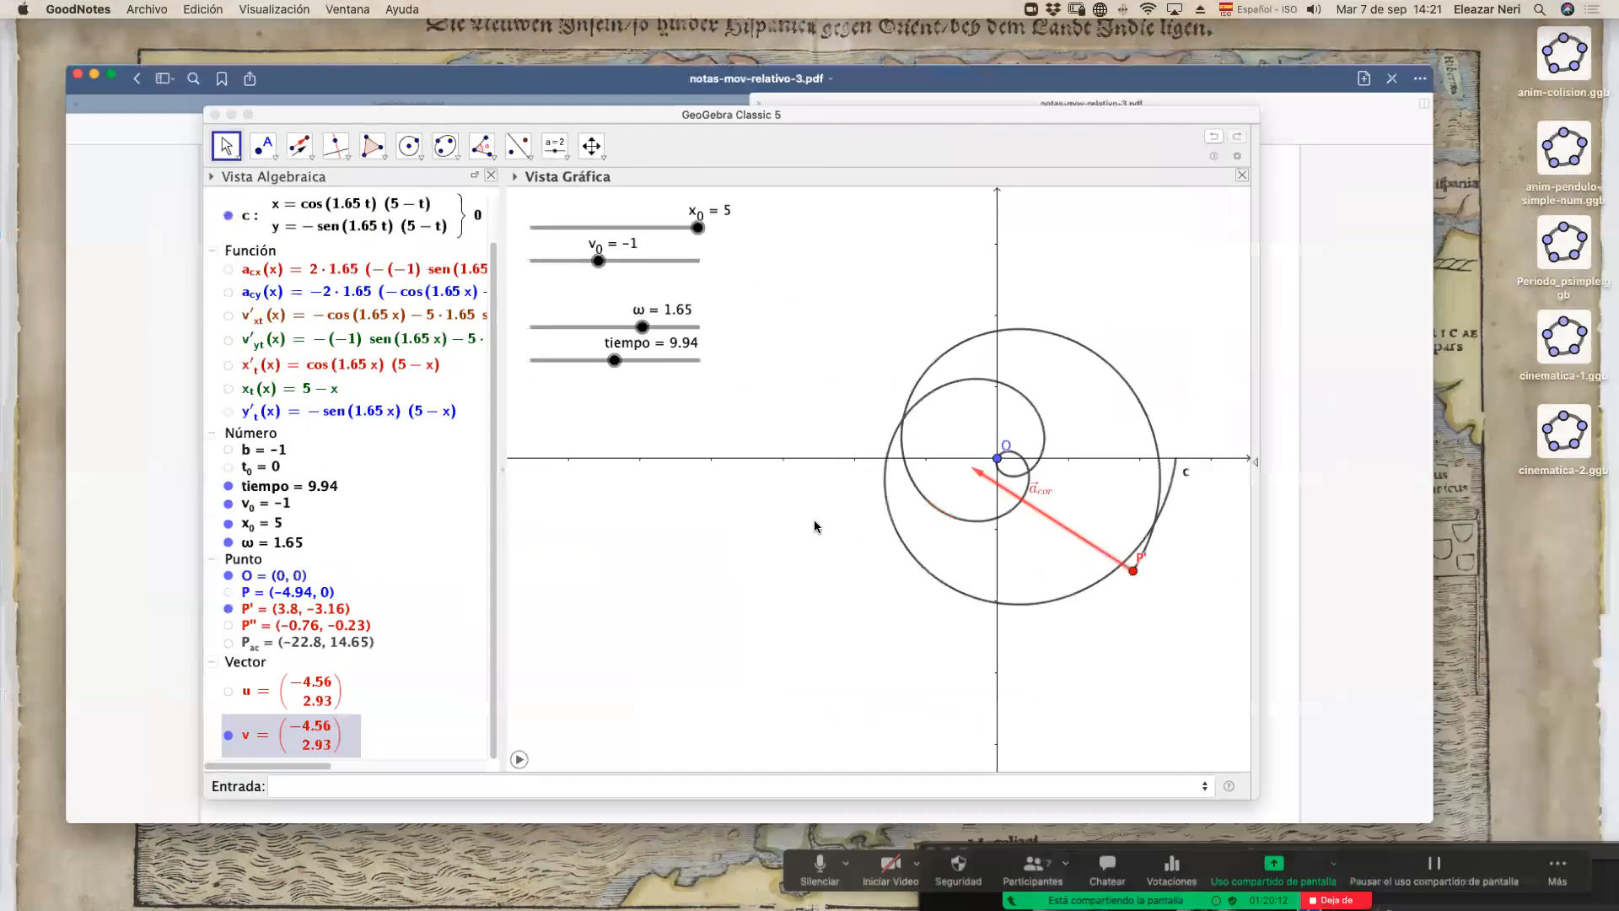
# Rewind tiempo and replay the motion, pausing it at tiempo 14.06 with the whole trajectory in view.
pyautogui.moveTo(865, 330); pyautogui.dragTo(791, 344)
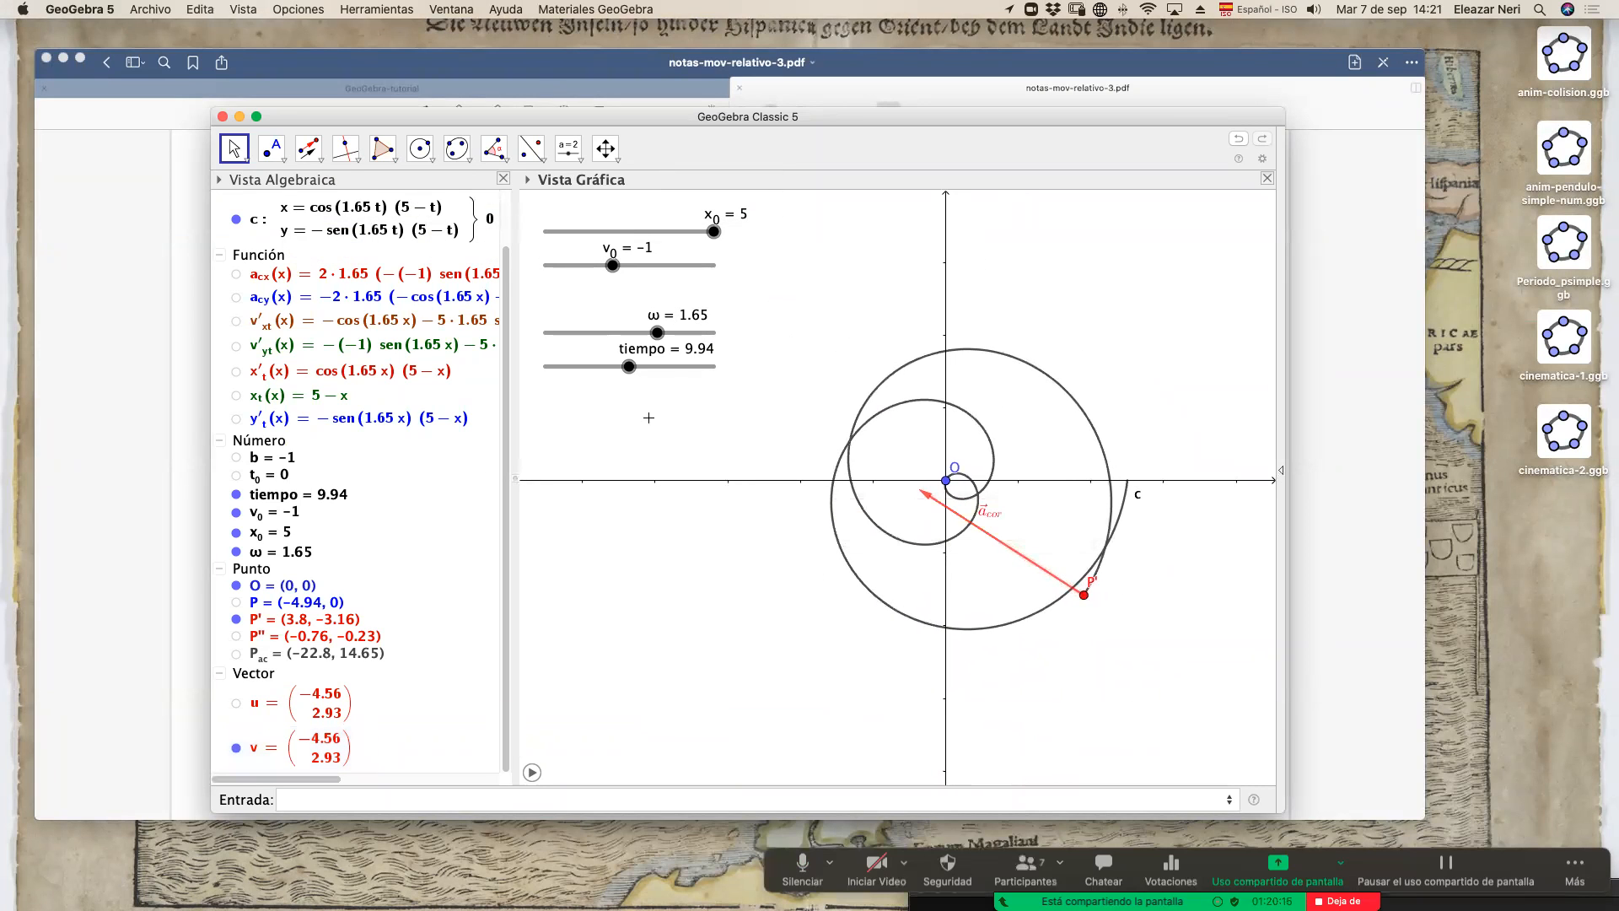
pyautogui.moveTo(628, 366); pyautogui.dragTo(564, 371)
pyautogui.click(525, 772)
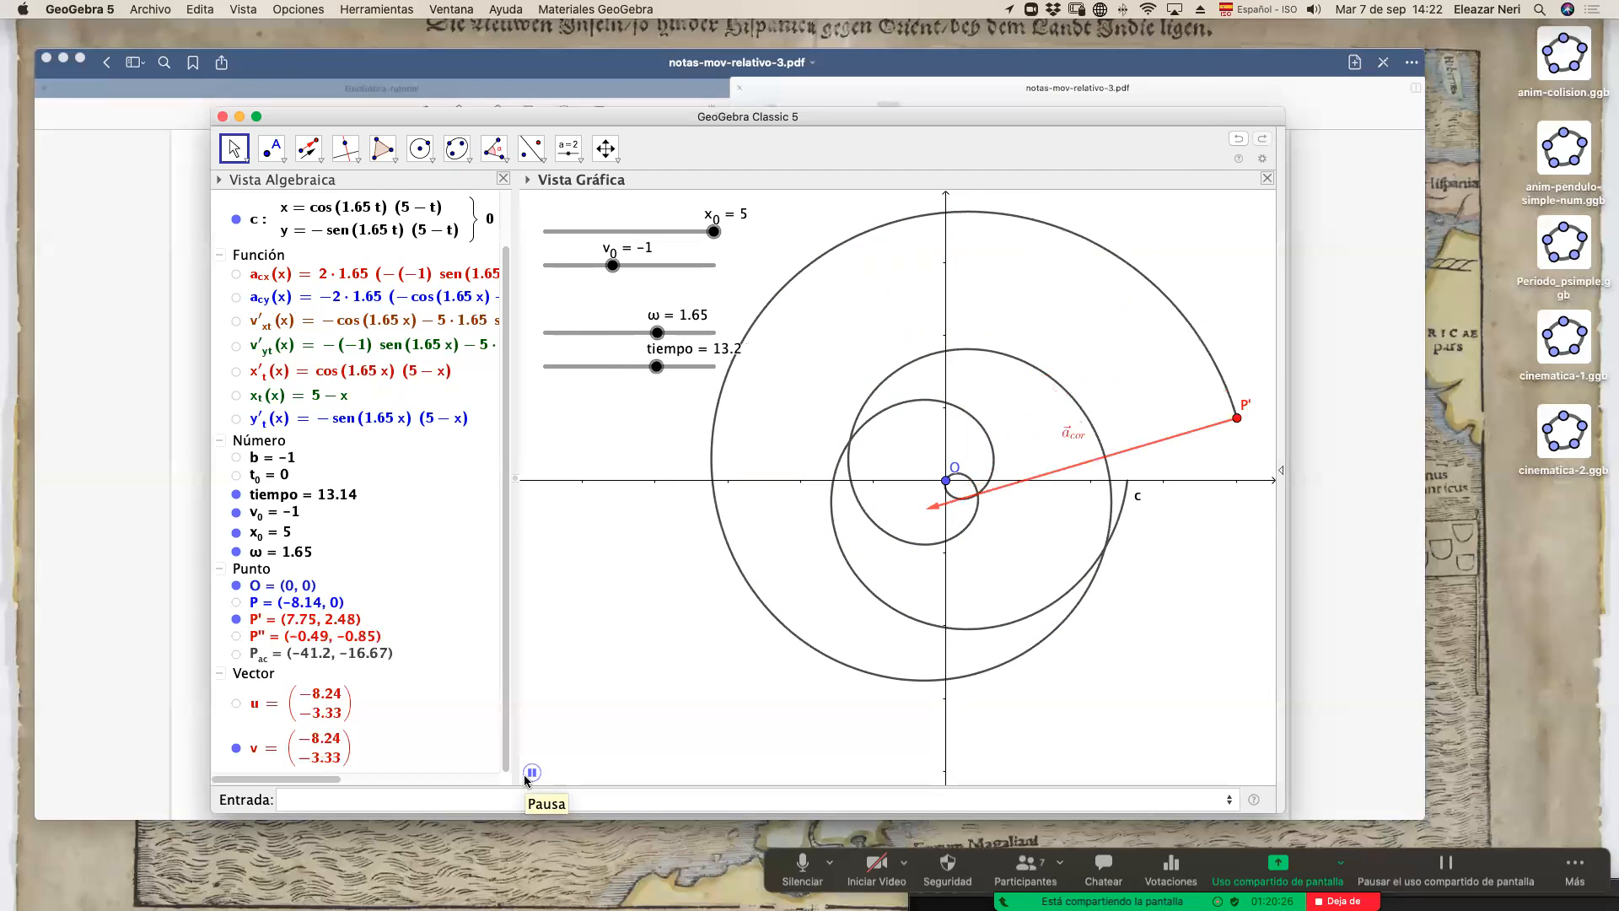
pyautogui.click(533, 773)
pyautogui.scroll(-5, 844, 548)
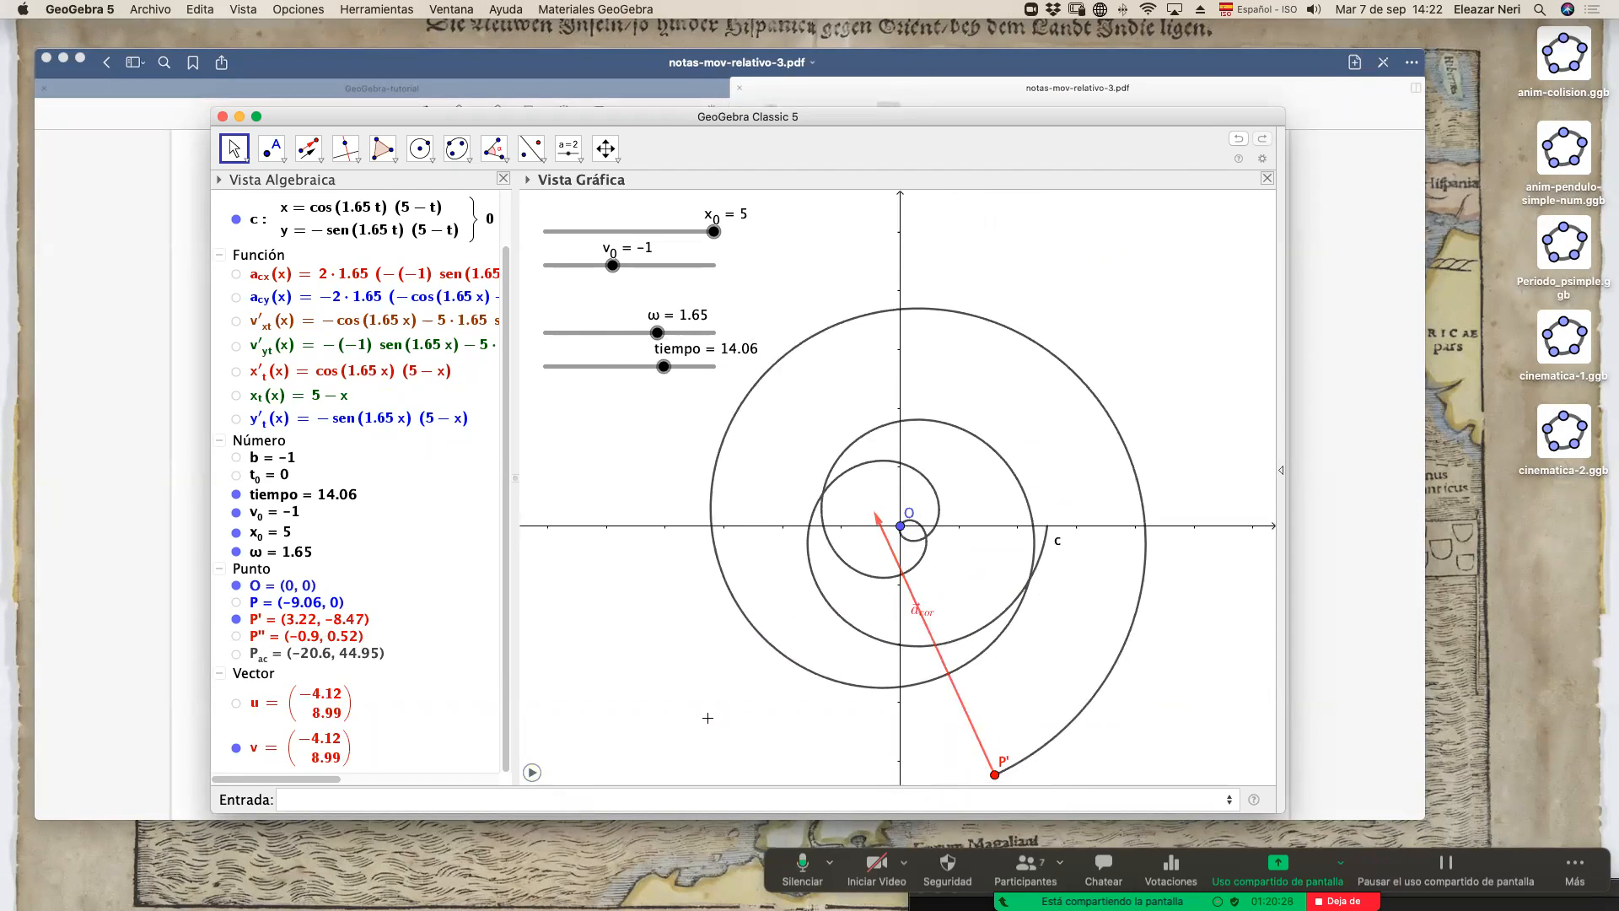
pyautogui.moveTo(780, 606); pyautogui.dragTo(777, 599)
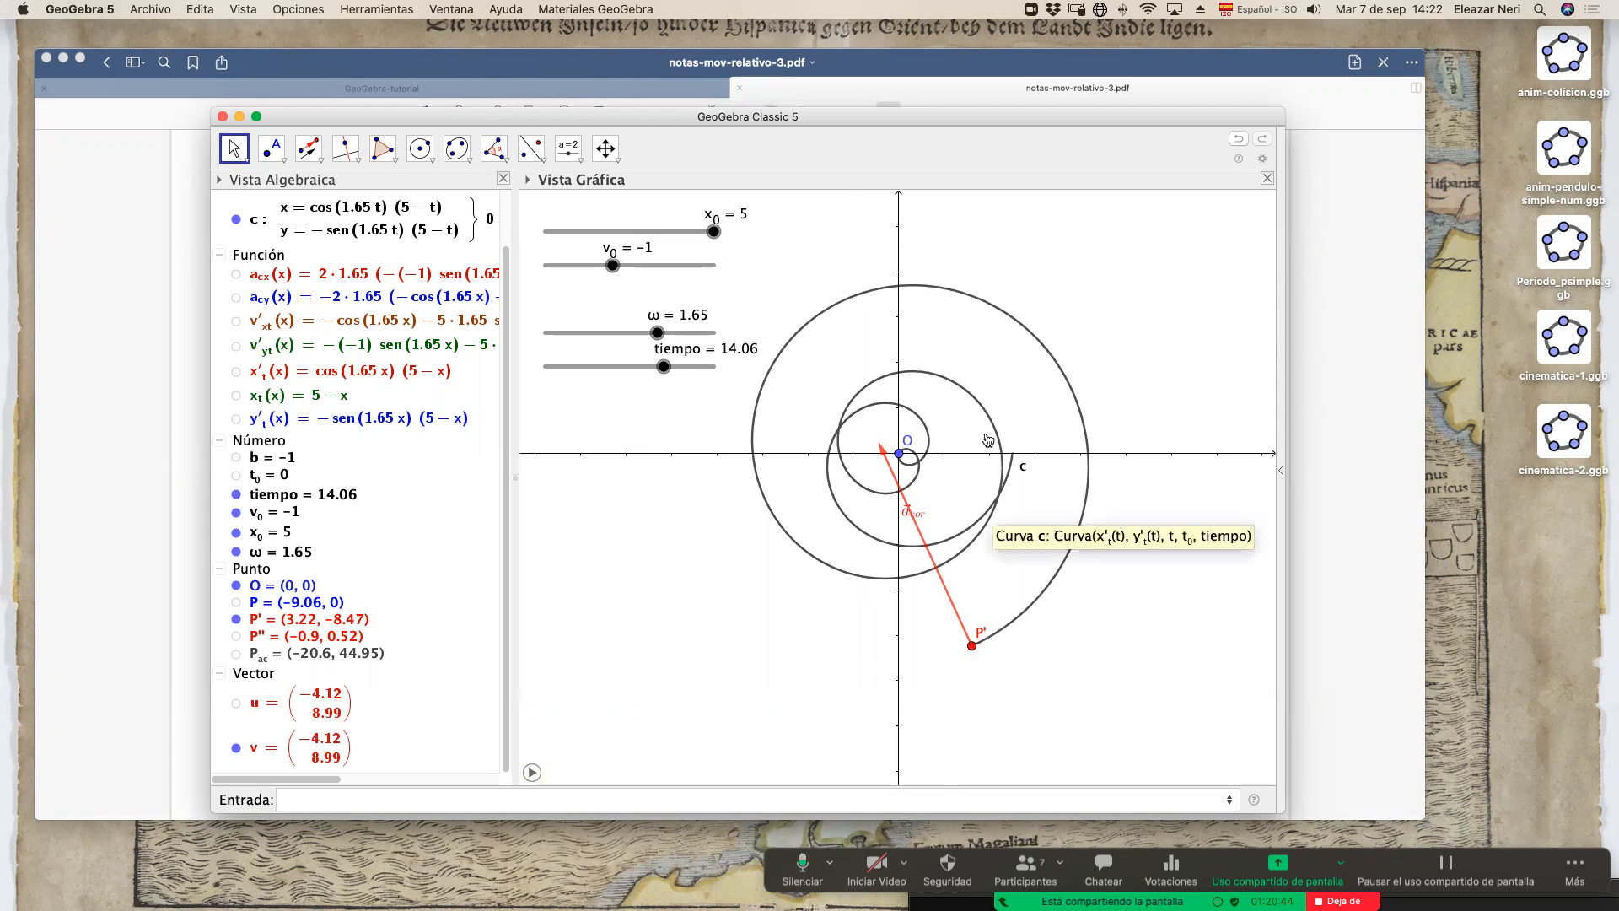
# Switch to GoodNotes and highlight acceleration equation (74) in pink, giving its a' term an extra stroke.
pyautogui.click(923, 85)
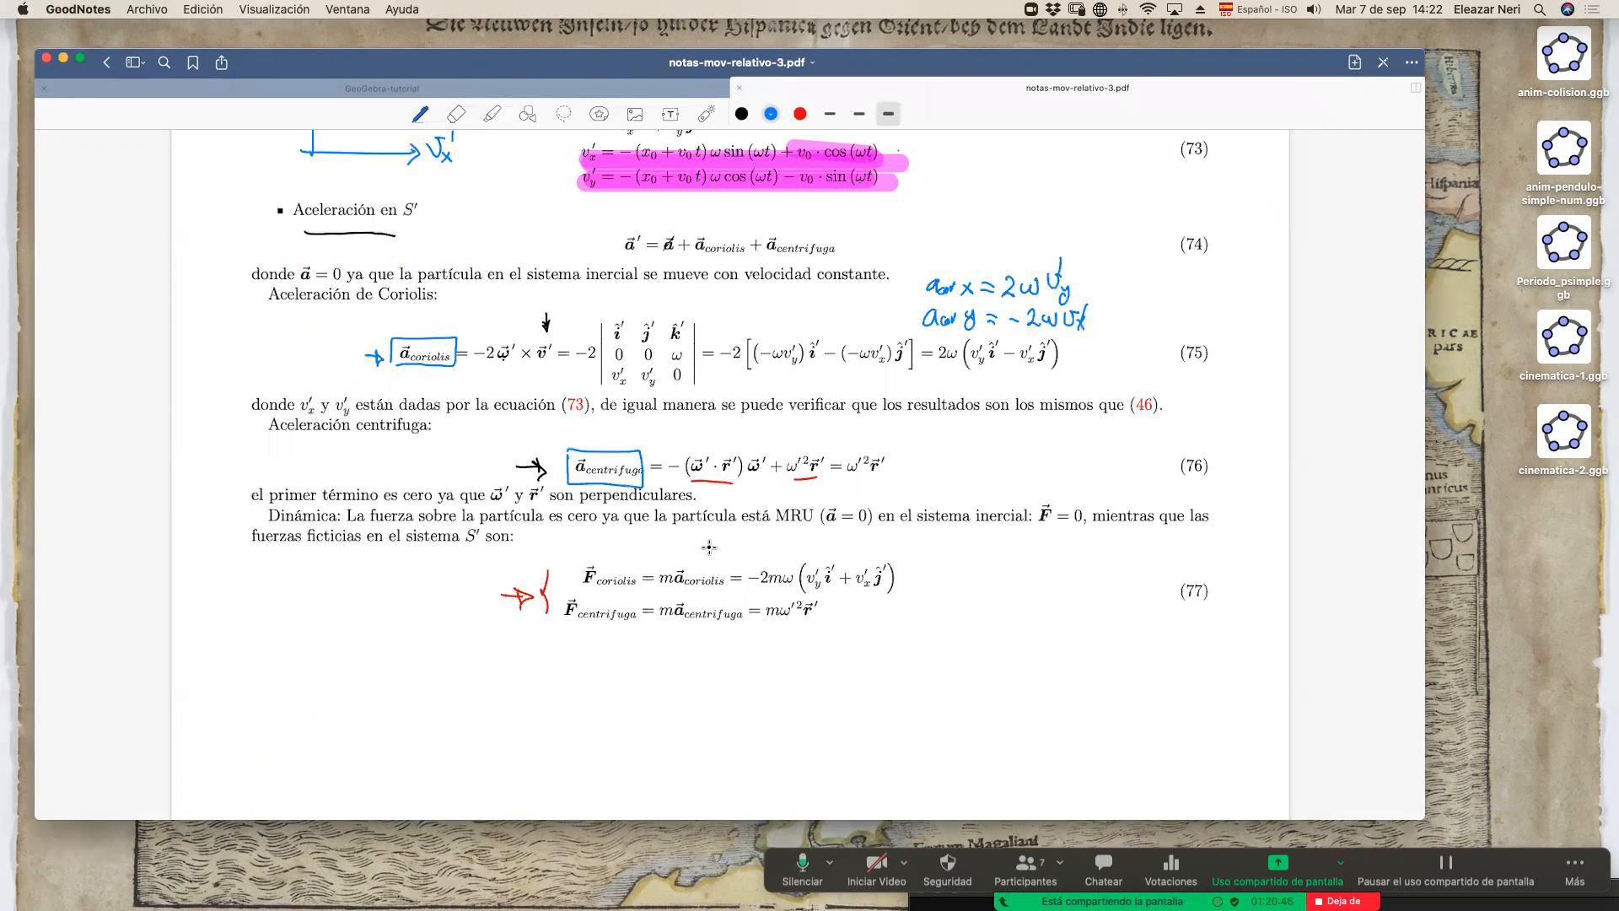
pyautogui.scroll(2, 708, 546)
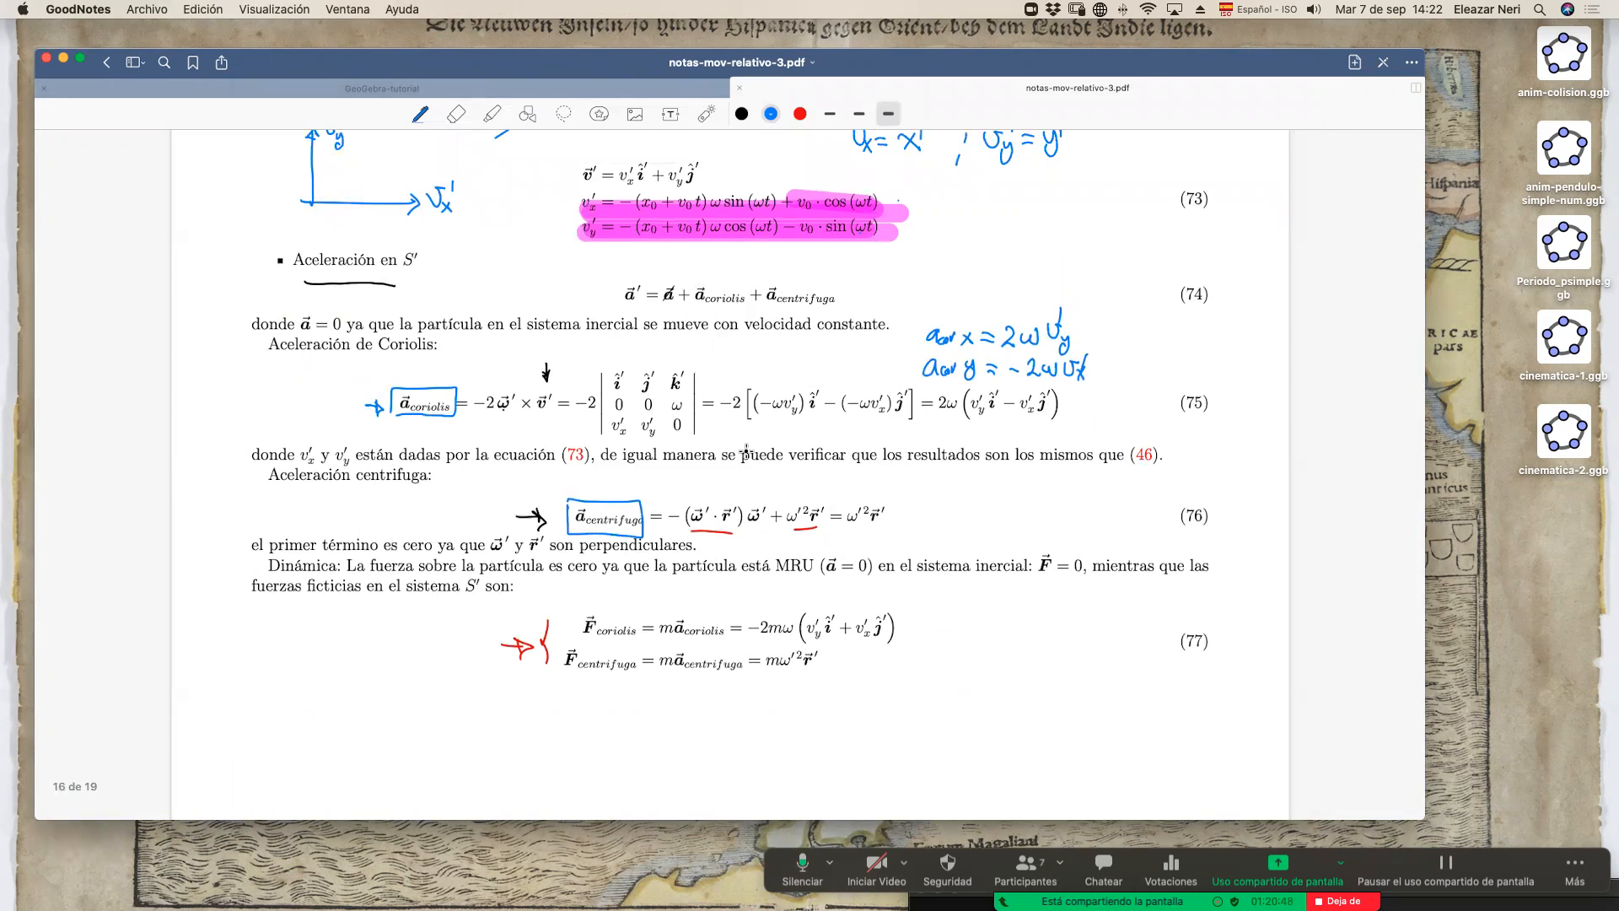
pyautogui.scroll(3, 745, 452)
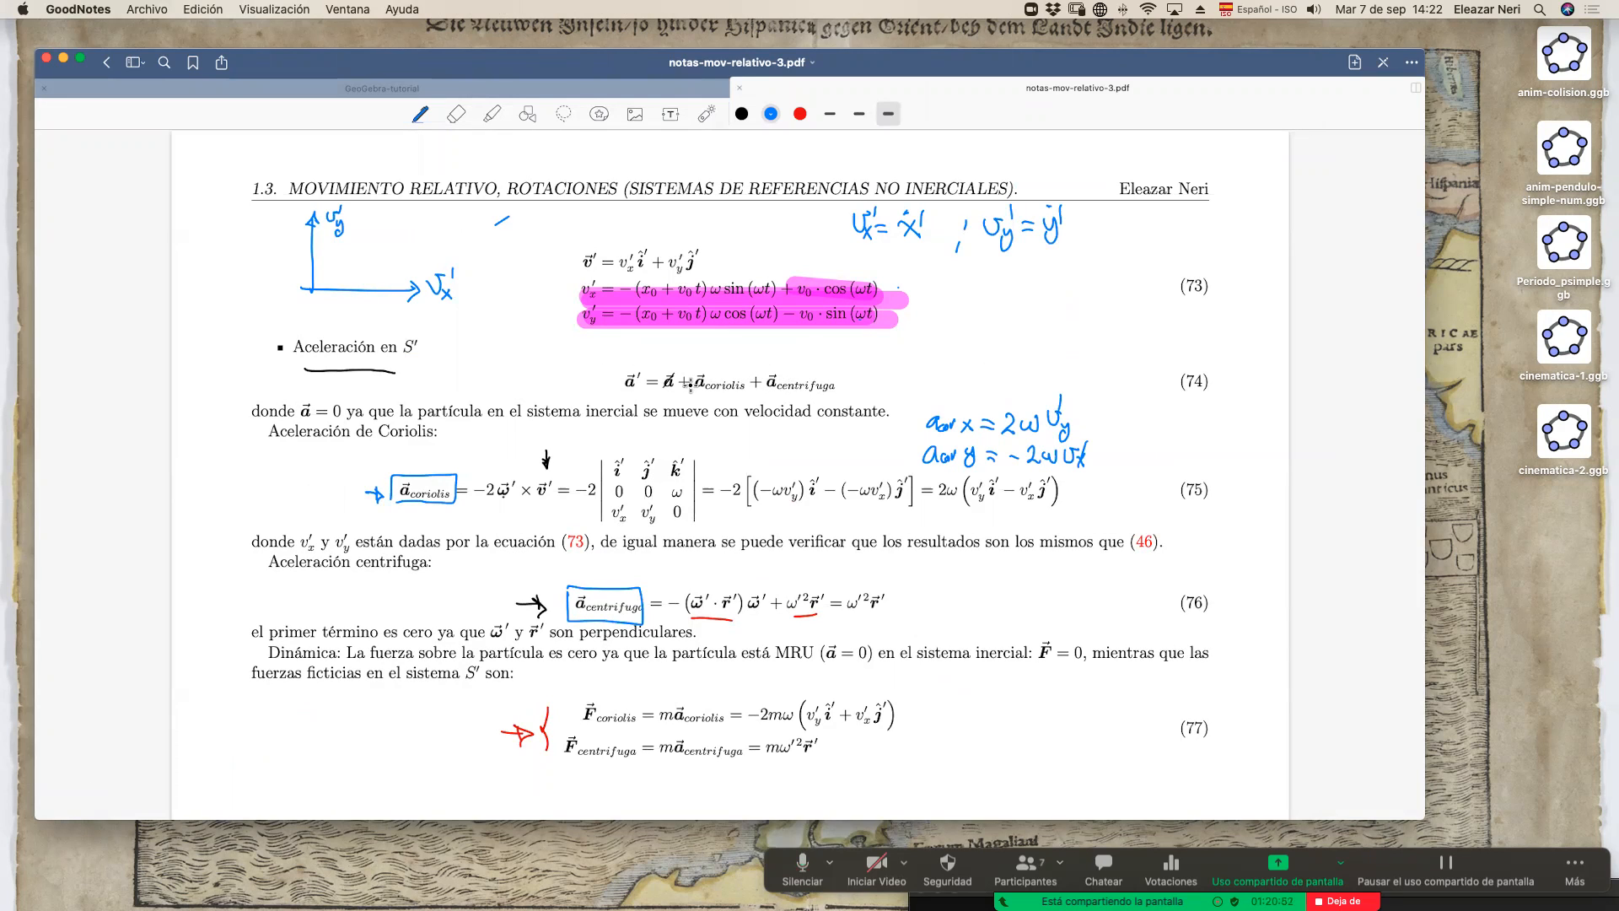
pyautogui.click(492, 116)
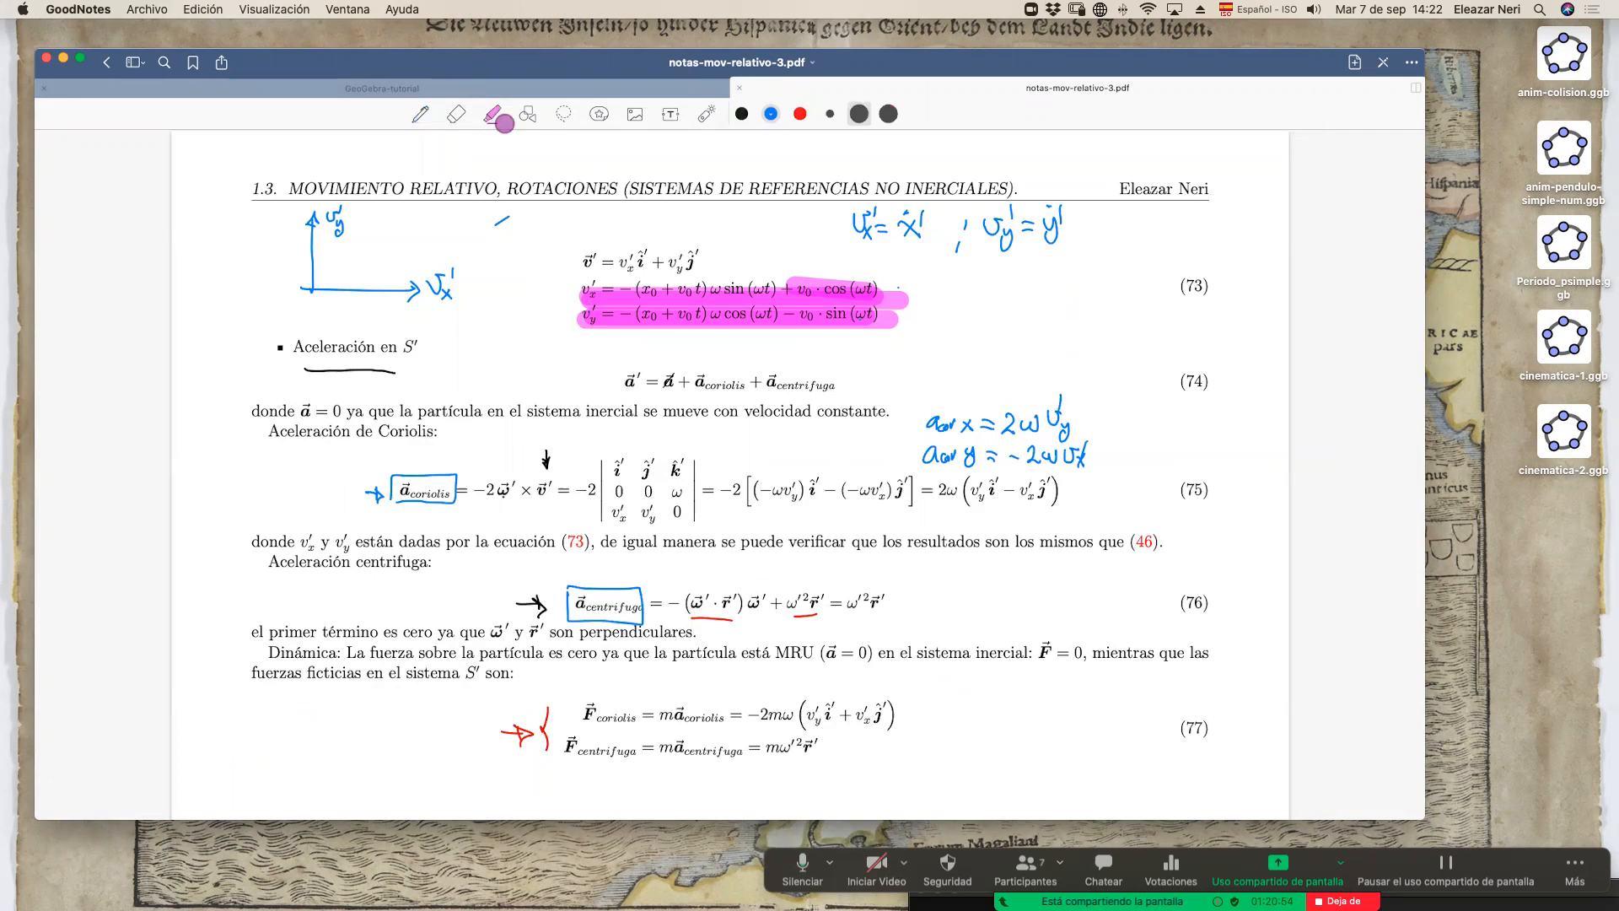
pyautogui.moveTo(619, 382); pyautogui.dragTo(835, 380)
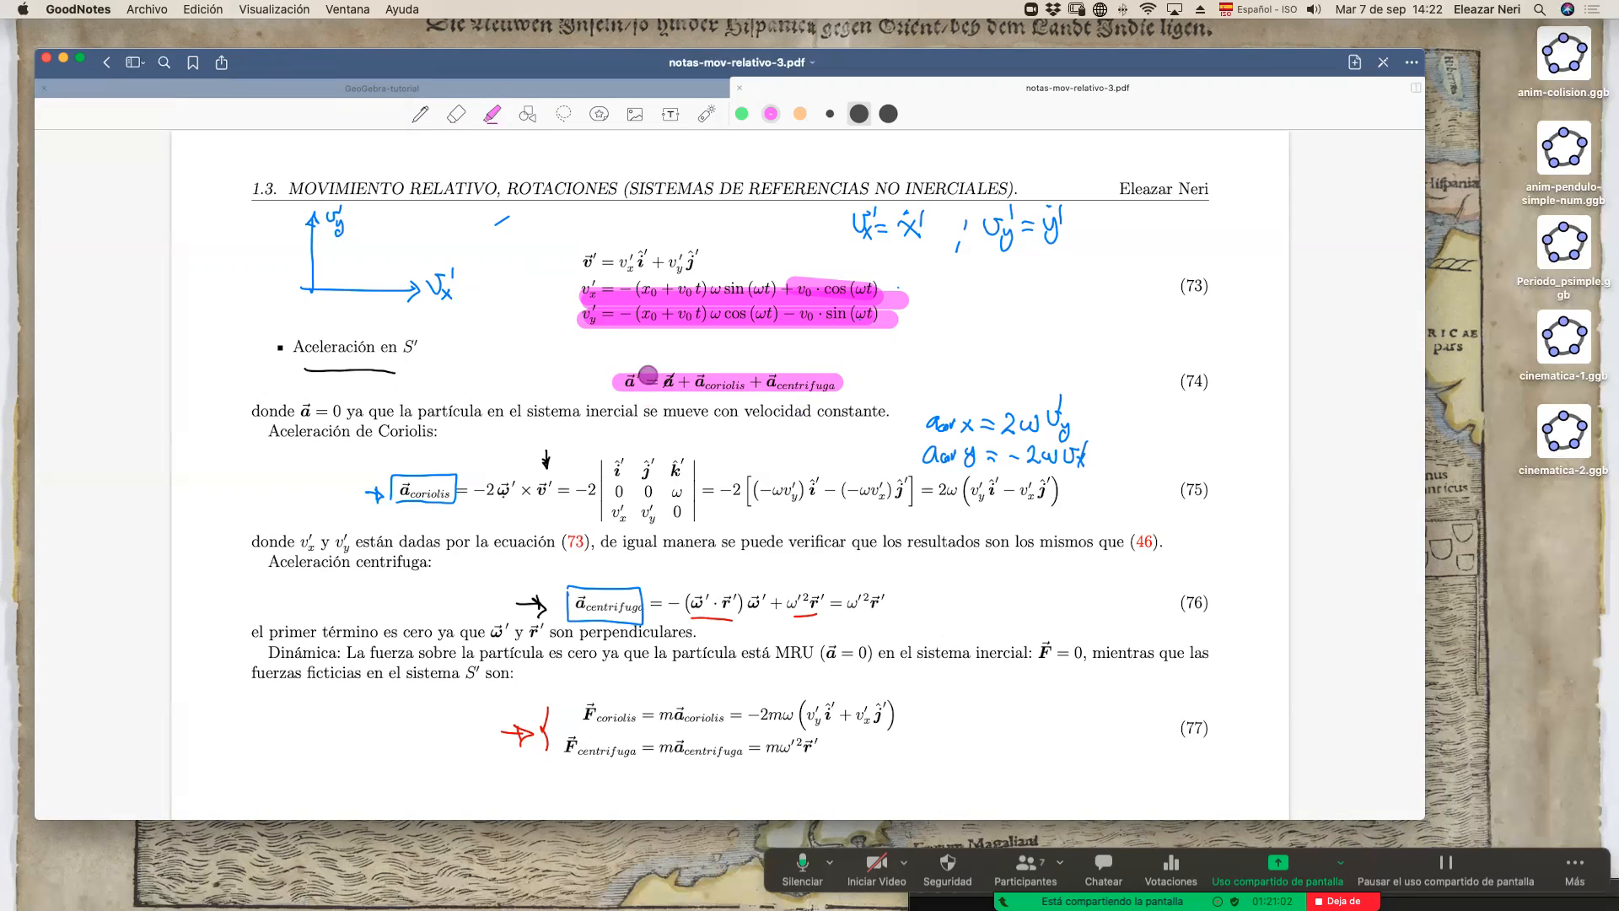
pyautogui.moveTo(632, 389)
pyautogui.mouseDown()
pyautogui.moveTo(627, 360)
pyautogui.moveTo(624, 394)
pyautogui.mouseUp()
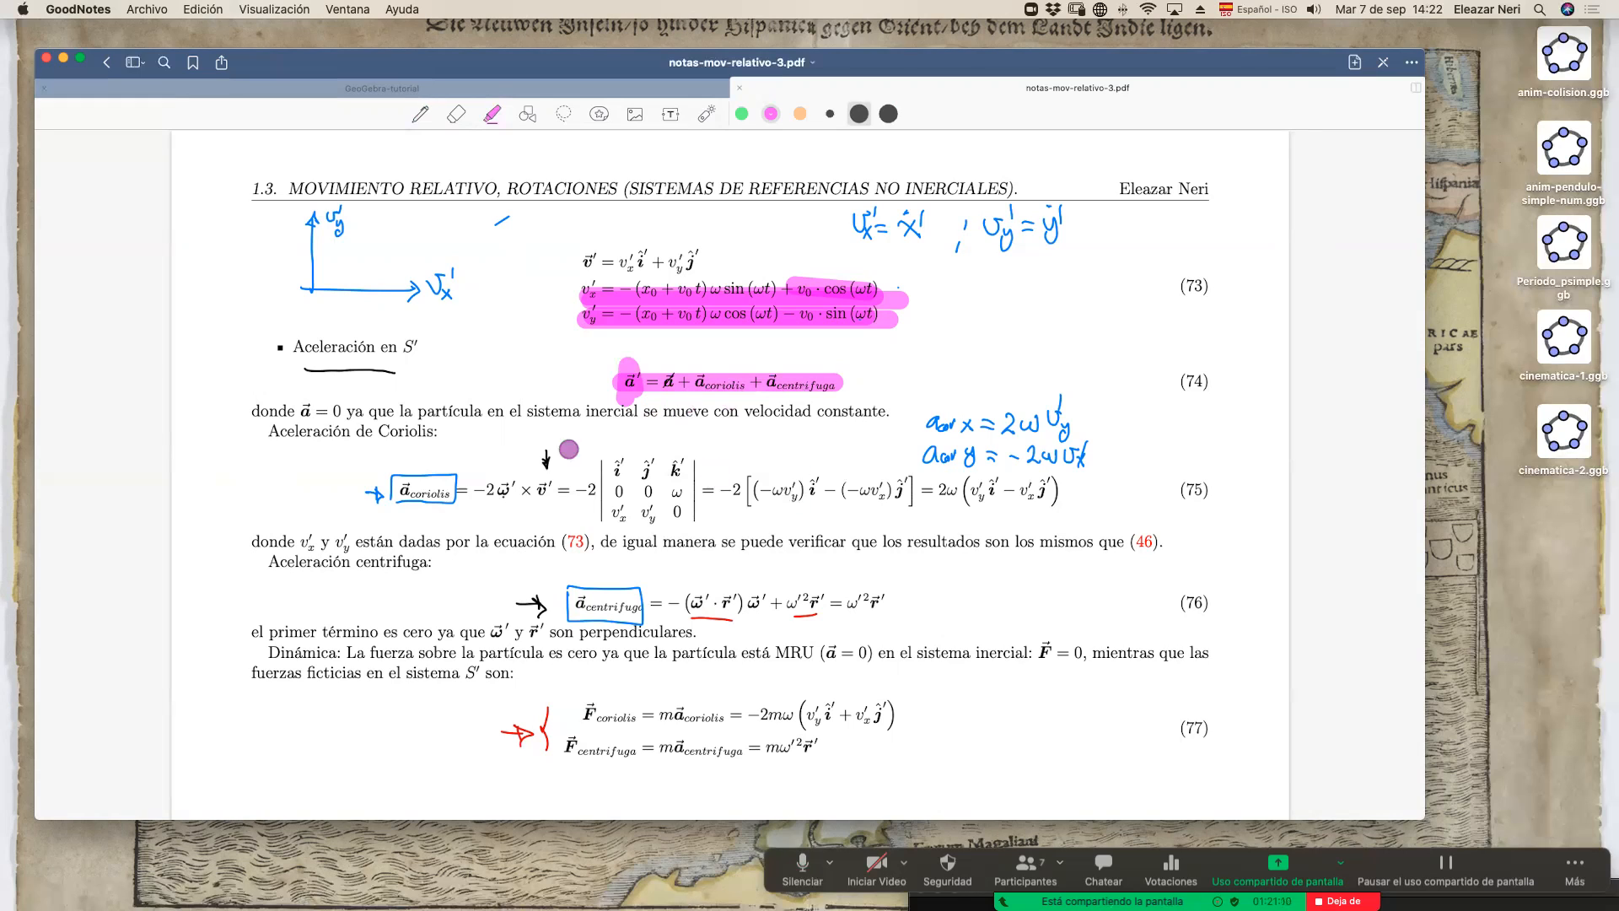
# Return to the GeoGebra drawing of the rotating-frame trajectory.
pyautogui.hotkey('ctrl', 'Up')
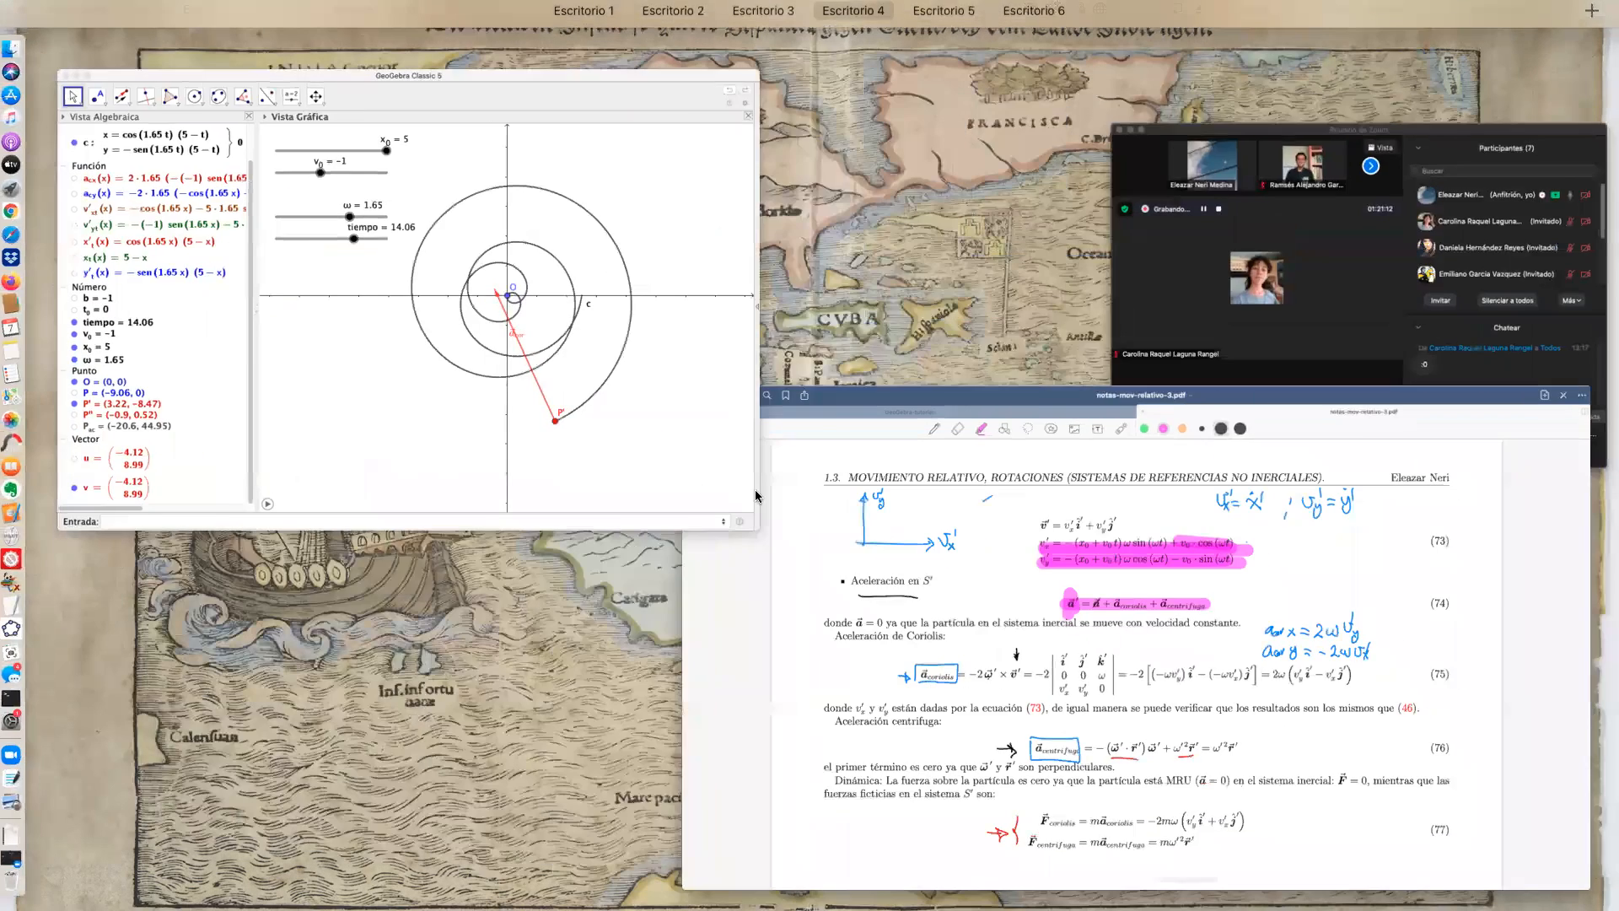
pyautogui.click(746, 524)
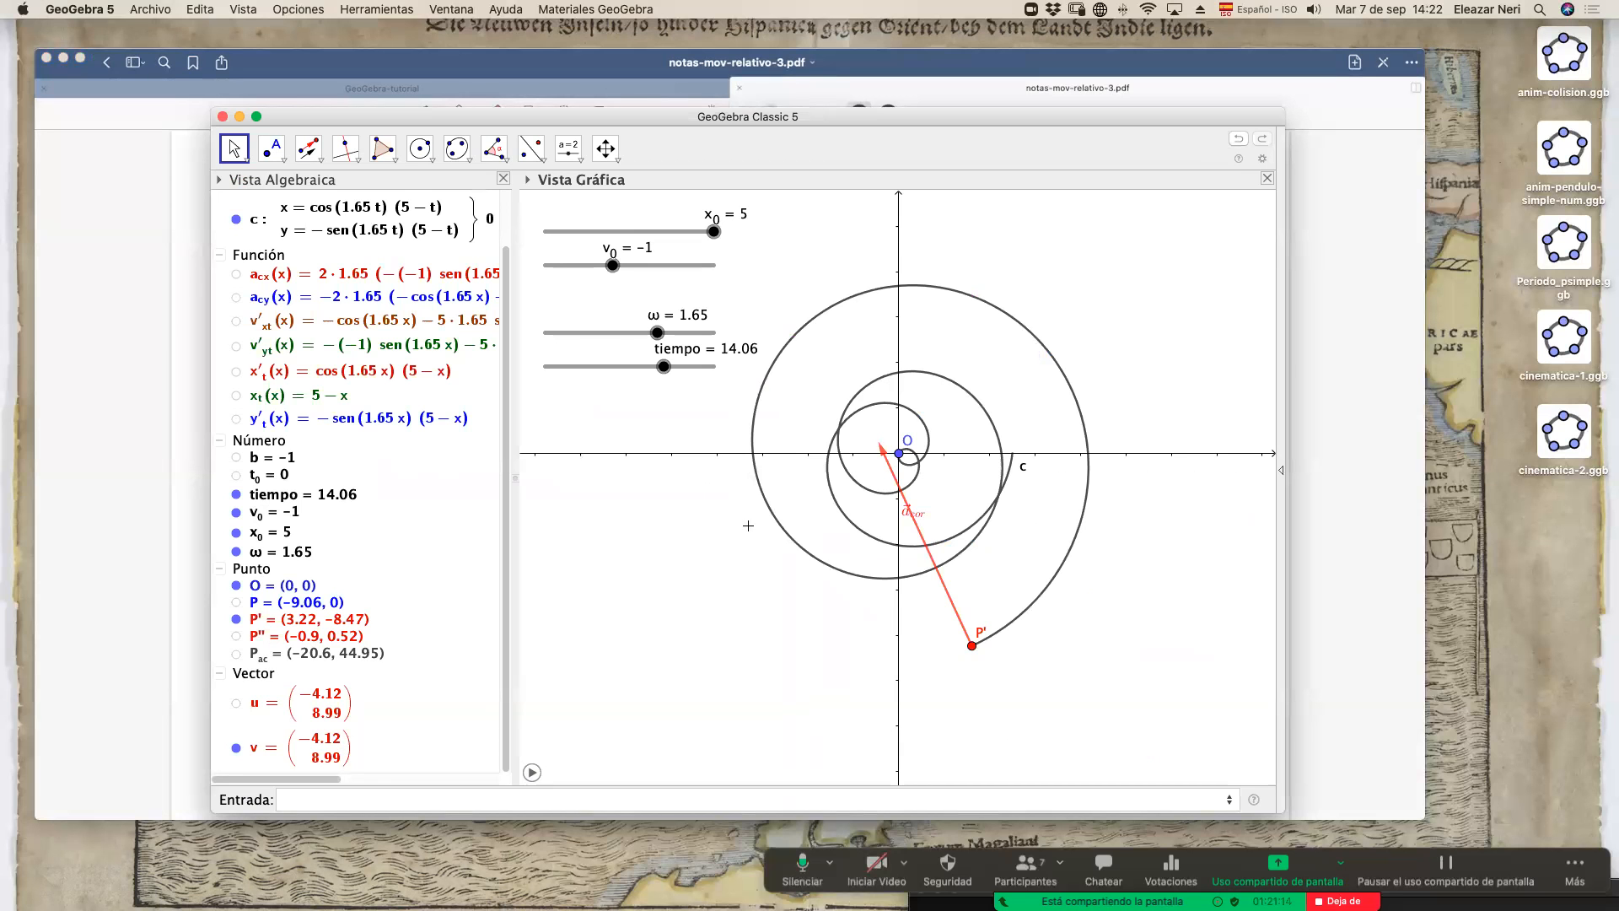